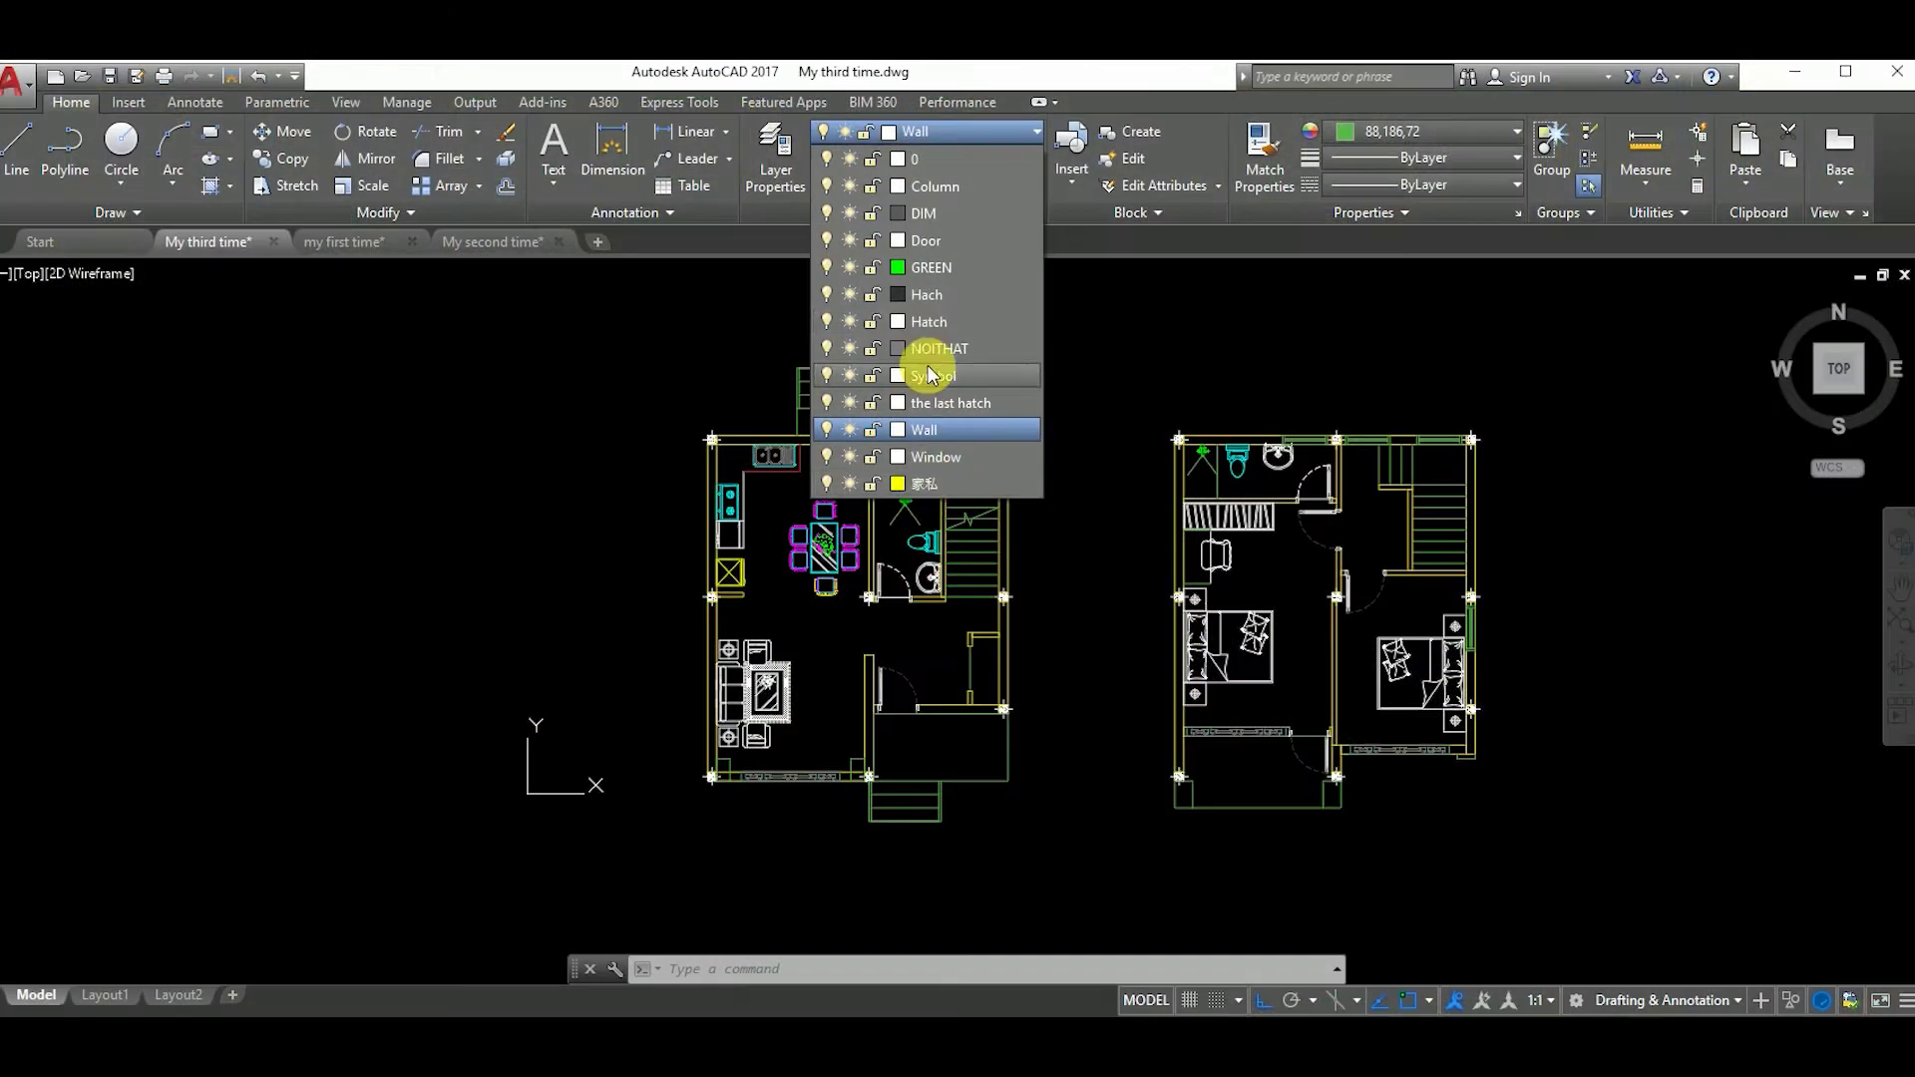
Step: Switch the current layer from Wall to Hatch using the Layer dropdown
click(928, 321)
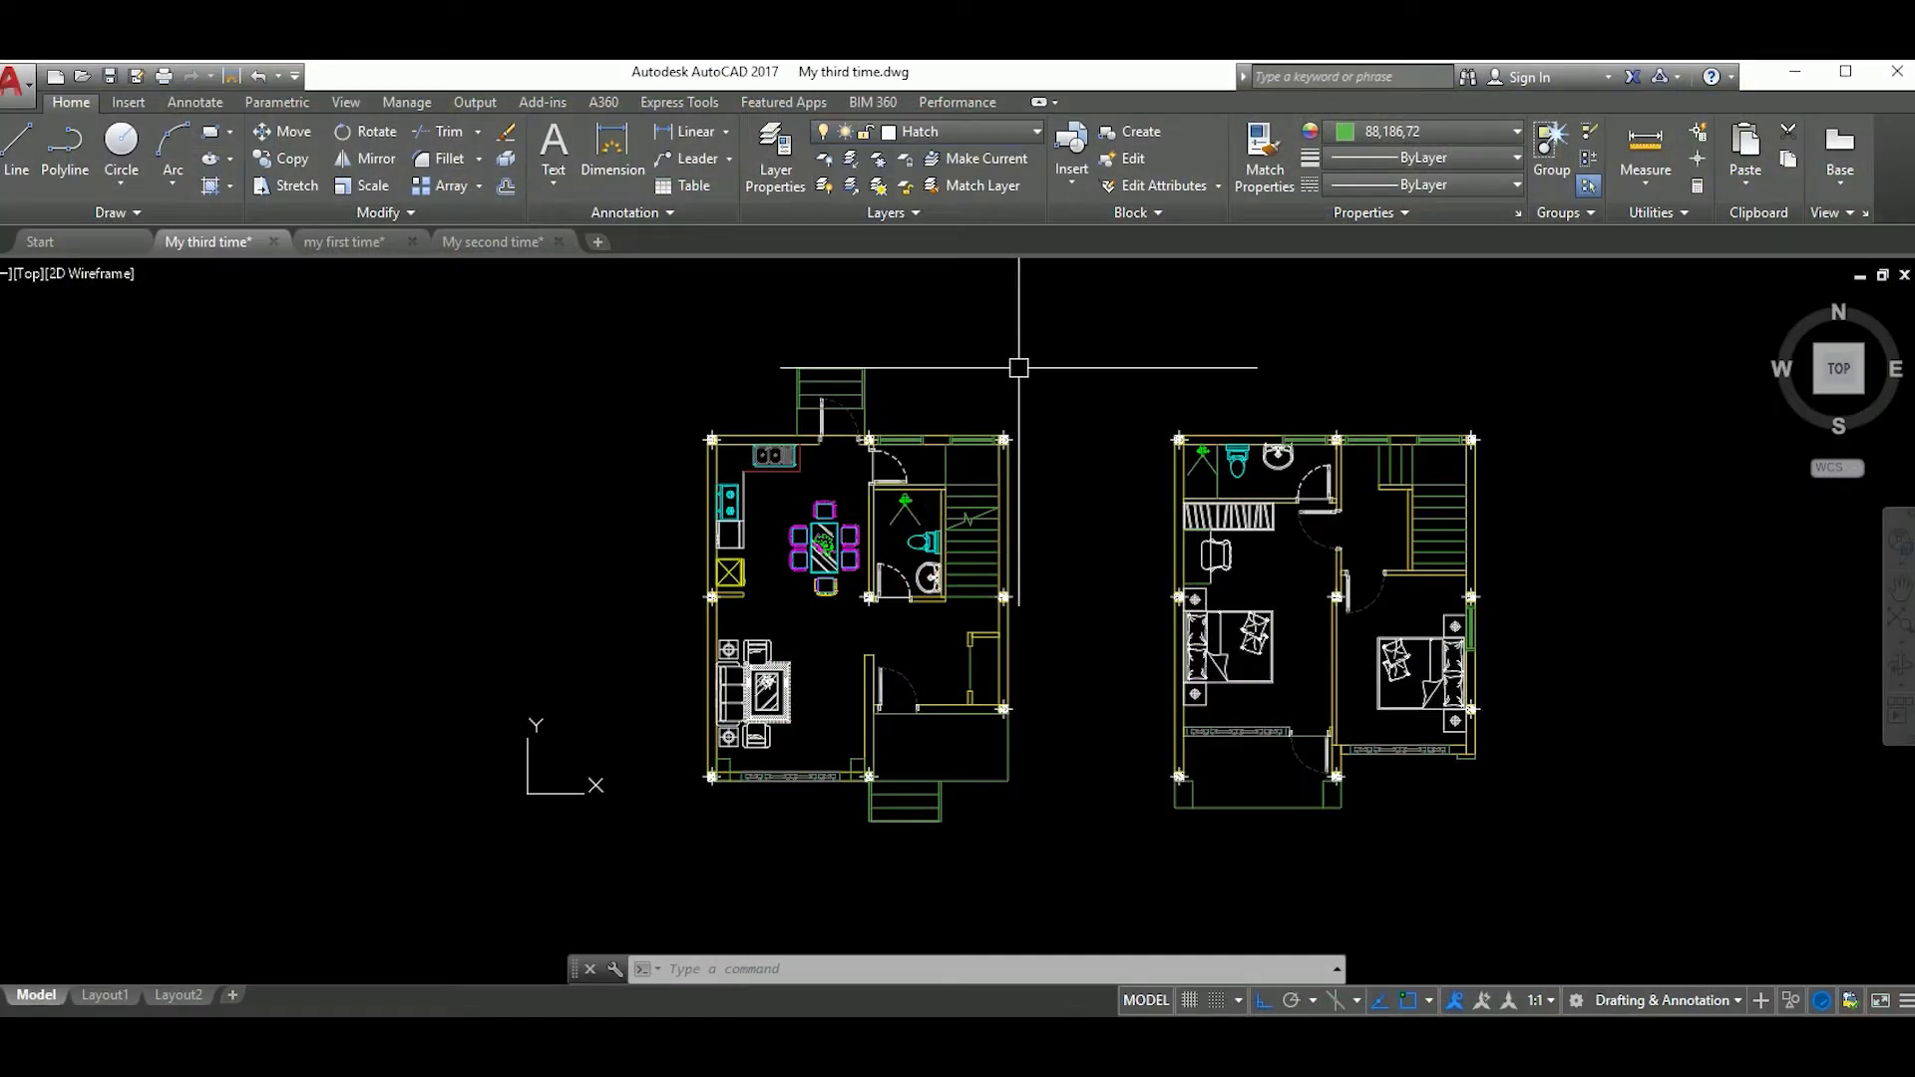
Step: Fill the ground floor's top kitchen wall with ANSI31 diagonal hatching at scale 300
text(h)
key(Return)
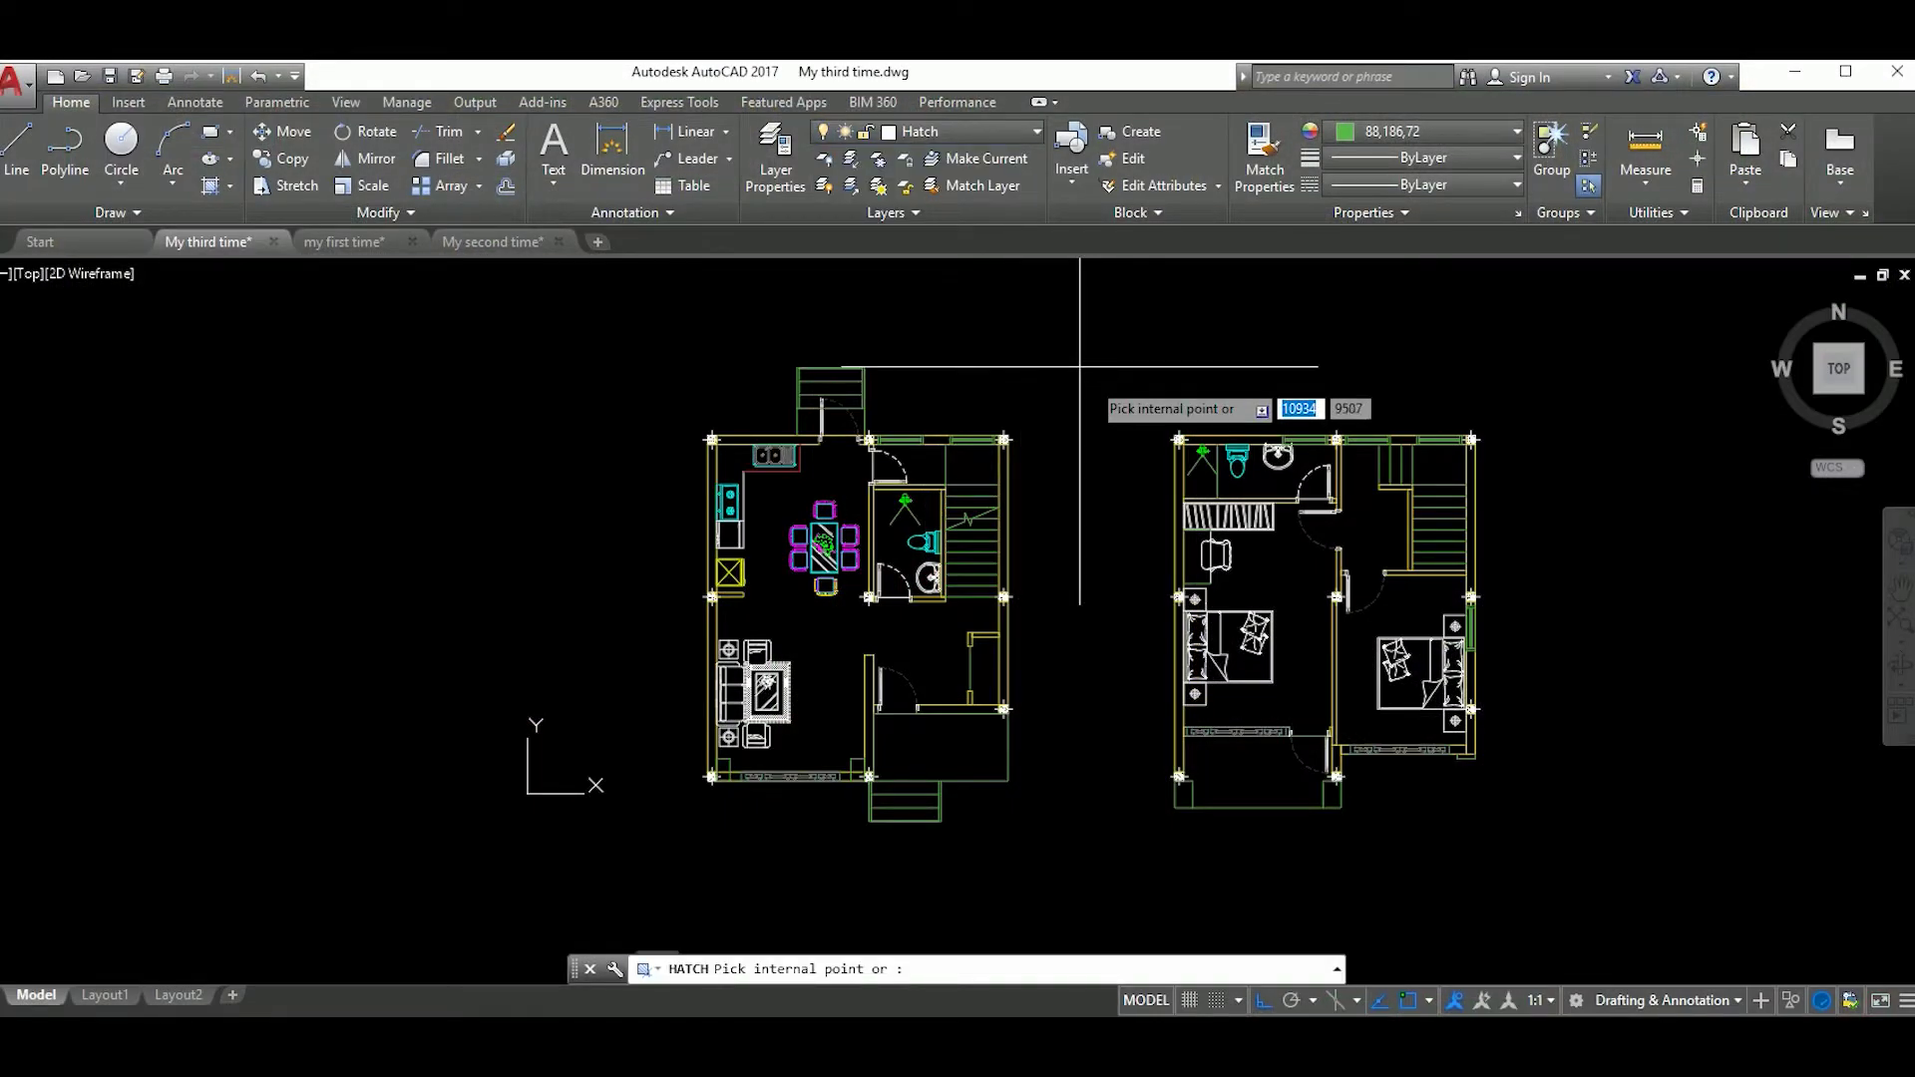
scroll(765, 432, up, 2)
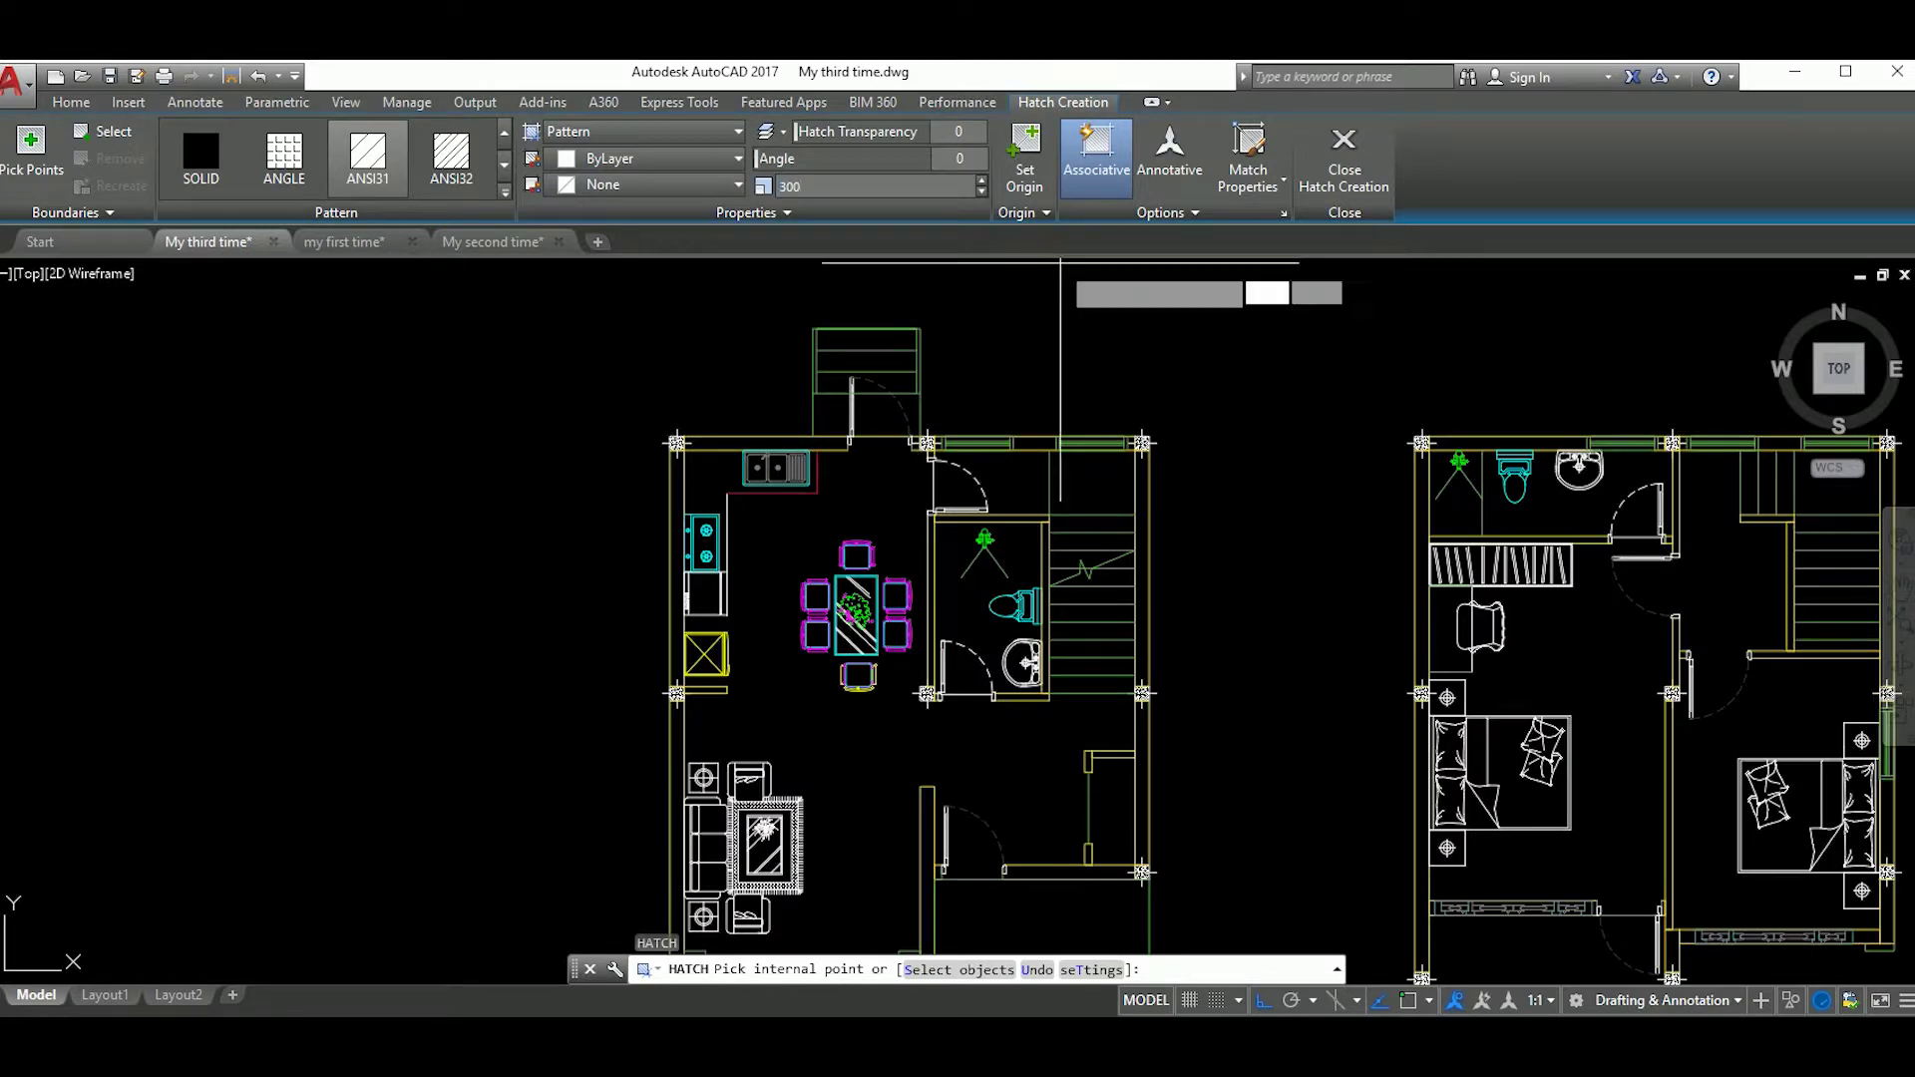
scroll(746, 443, up, 4)
click(788, 442)
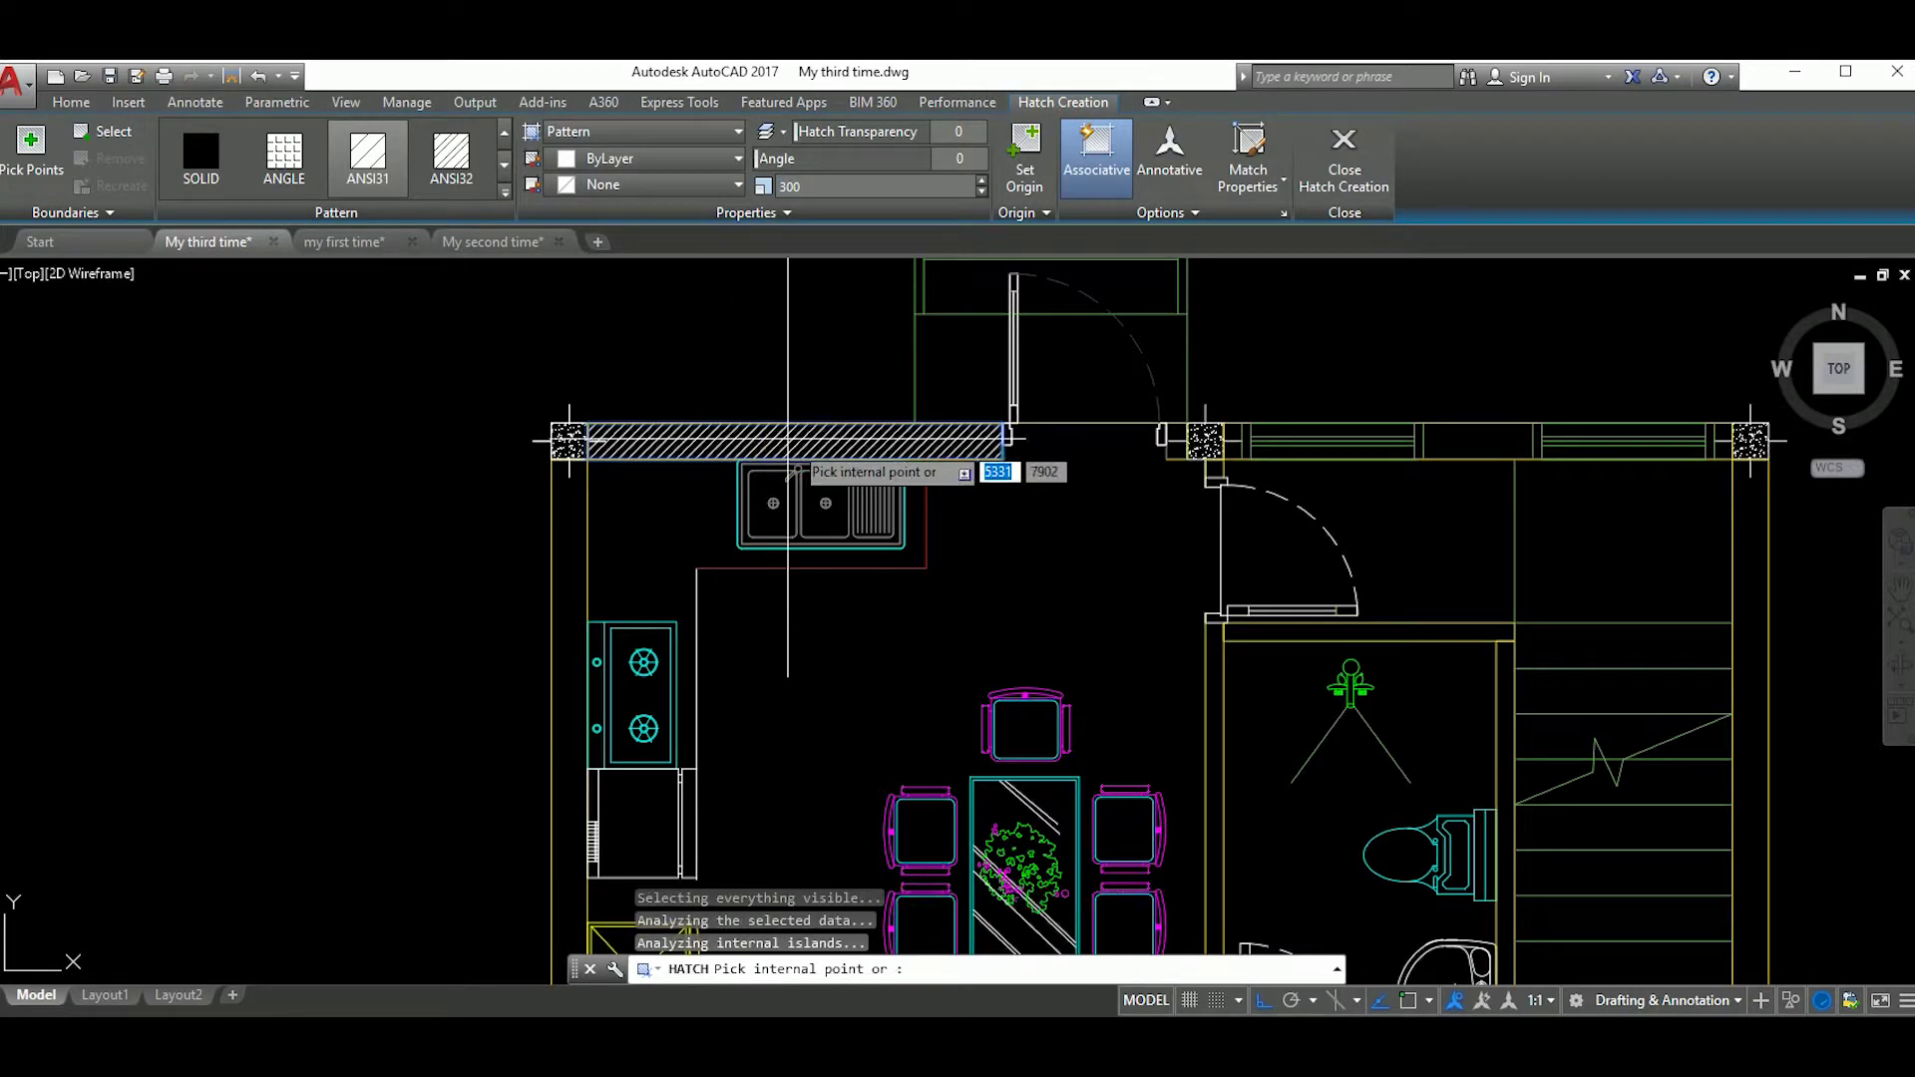
scroll(793, 459, down, 3)
scroll(798, 474, down, 4)
scroll(803, 484, up, 3)
scroll(807, 489, down, 4)
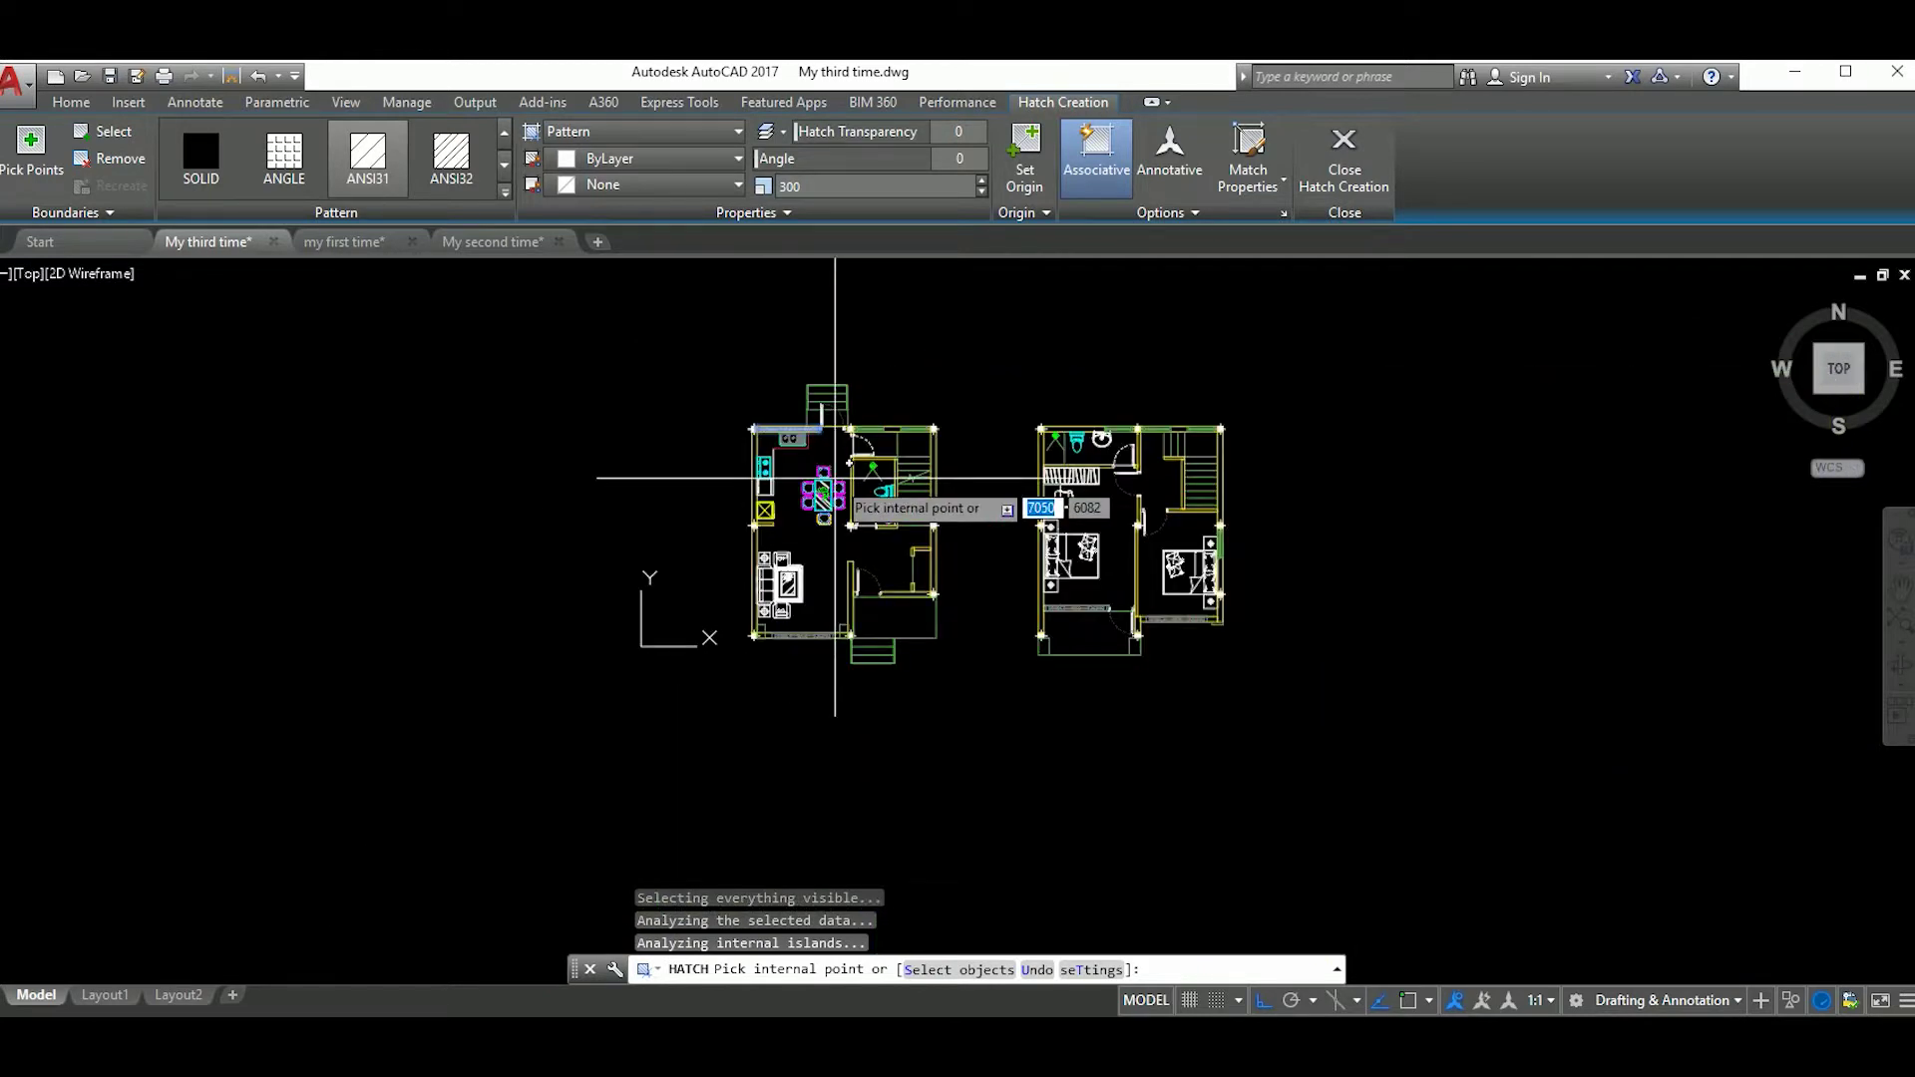
Step: End the hatch and window-select the speckled column fill at the kitchen corner for copying
key(Escape)
scroll(838, 479, up, 1)
scroll(838, 478, down, 2)
scroll(998, 599, up, 5)
click(1021, 523)
click(1210, 826)
text(co)
key(Return)
Step: Place copies of the column fill at two more column positions, including the living room
click(1077, 548)
scroll(1077, 558, down, 5)
middle_drag(1077, 559, 1022, 580)
scroll(1023, 581, up, 5)
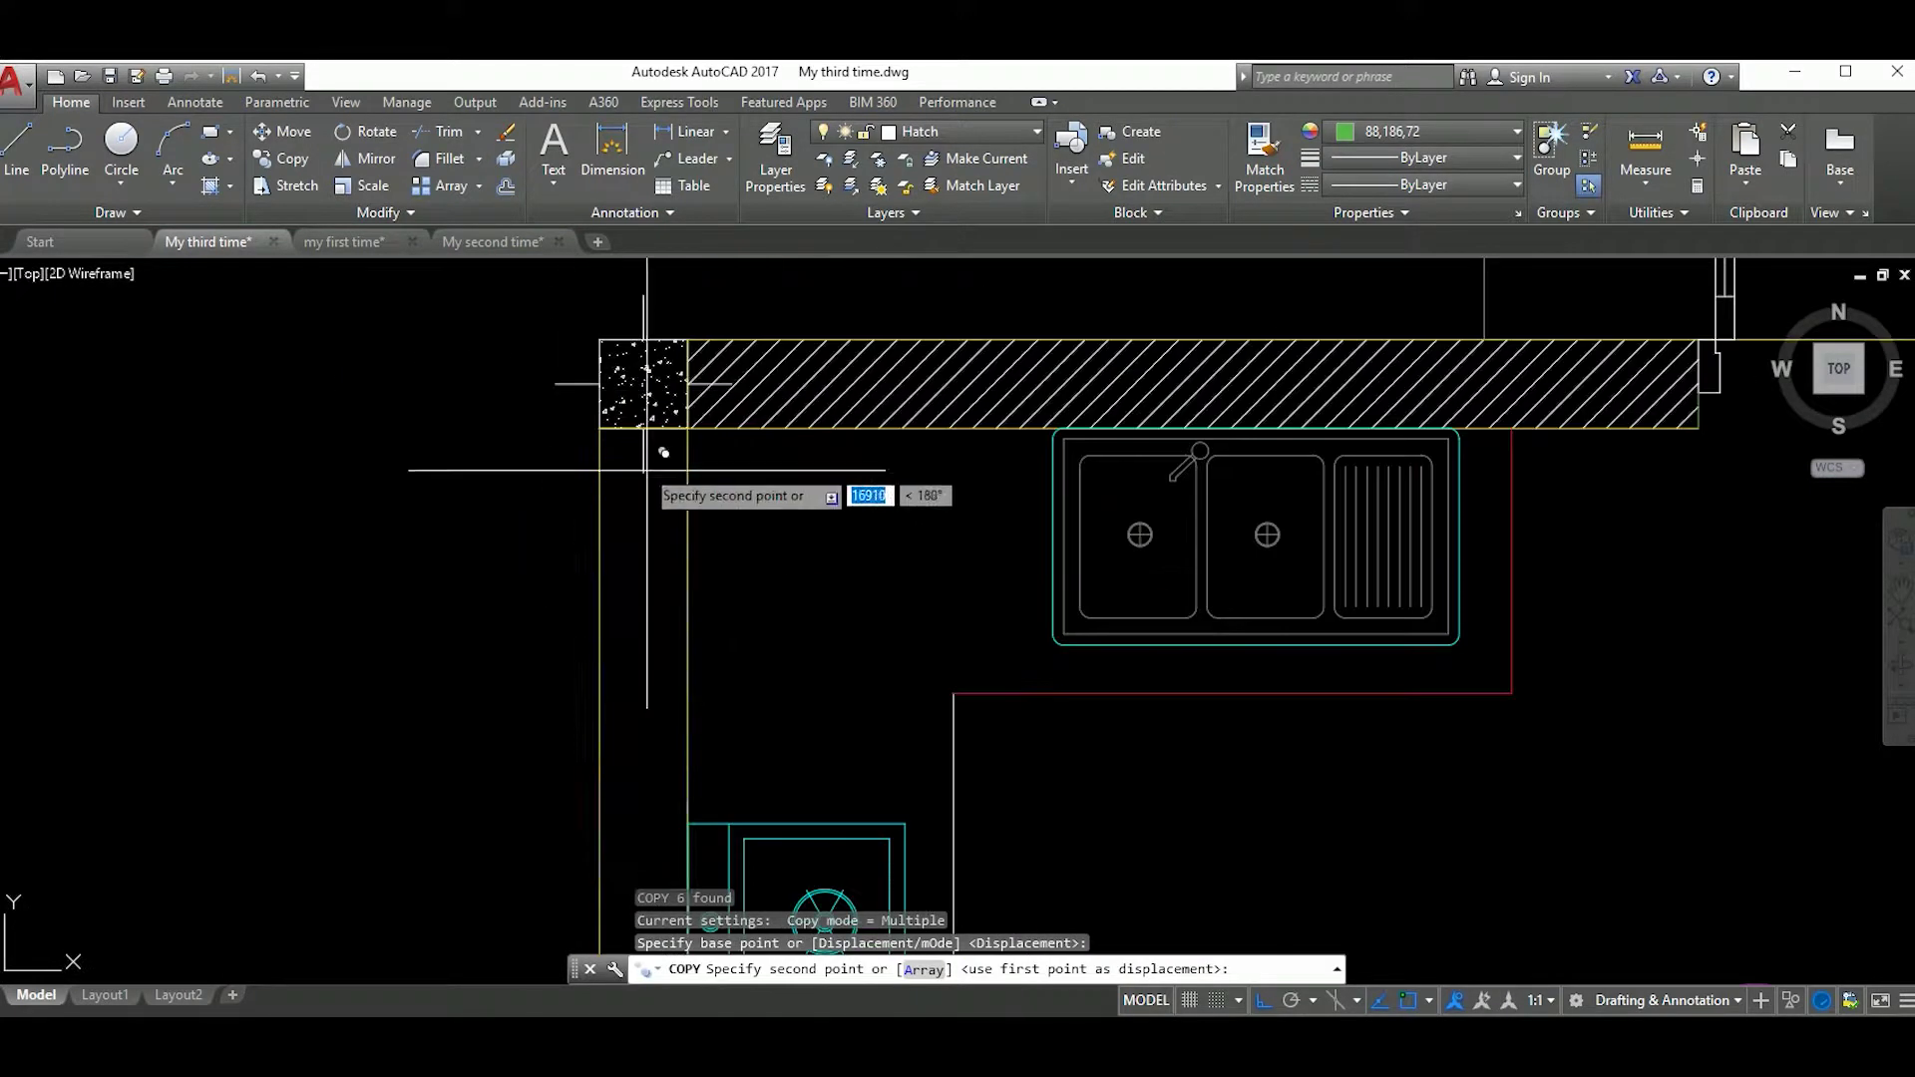
click(620, 415)
scroll(812, 672, down, 2)
scroll(834, 620, down, 2)
scroll(825, 437, up, 5)
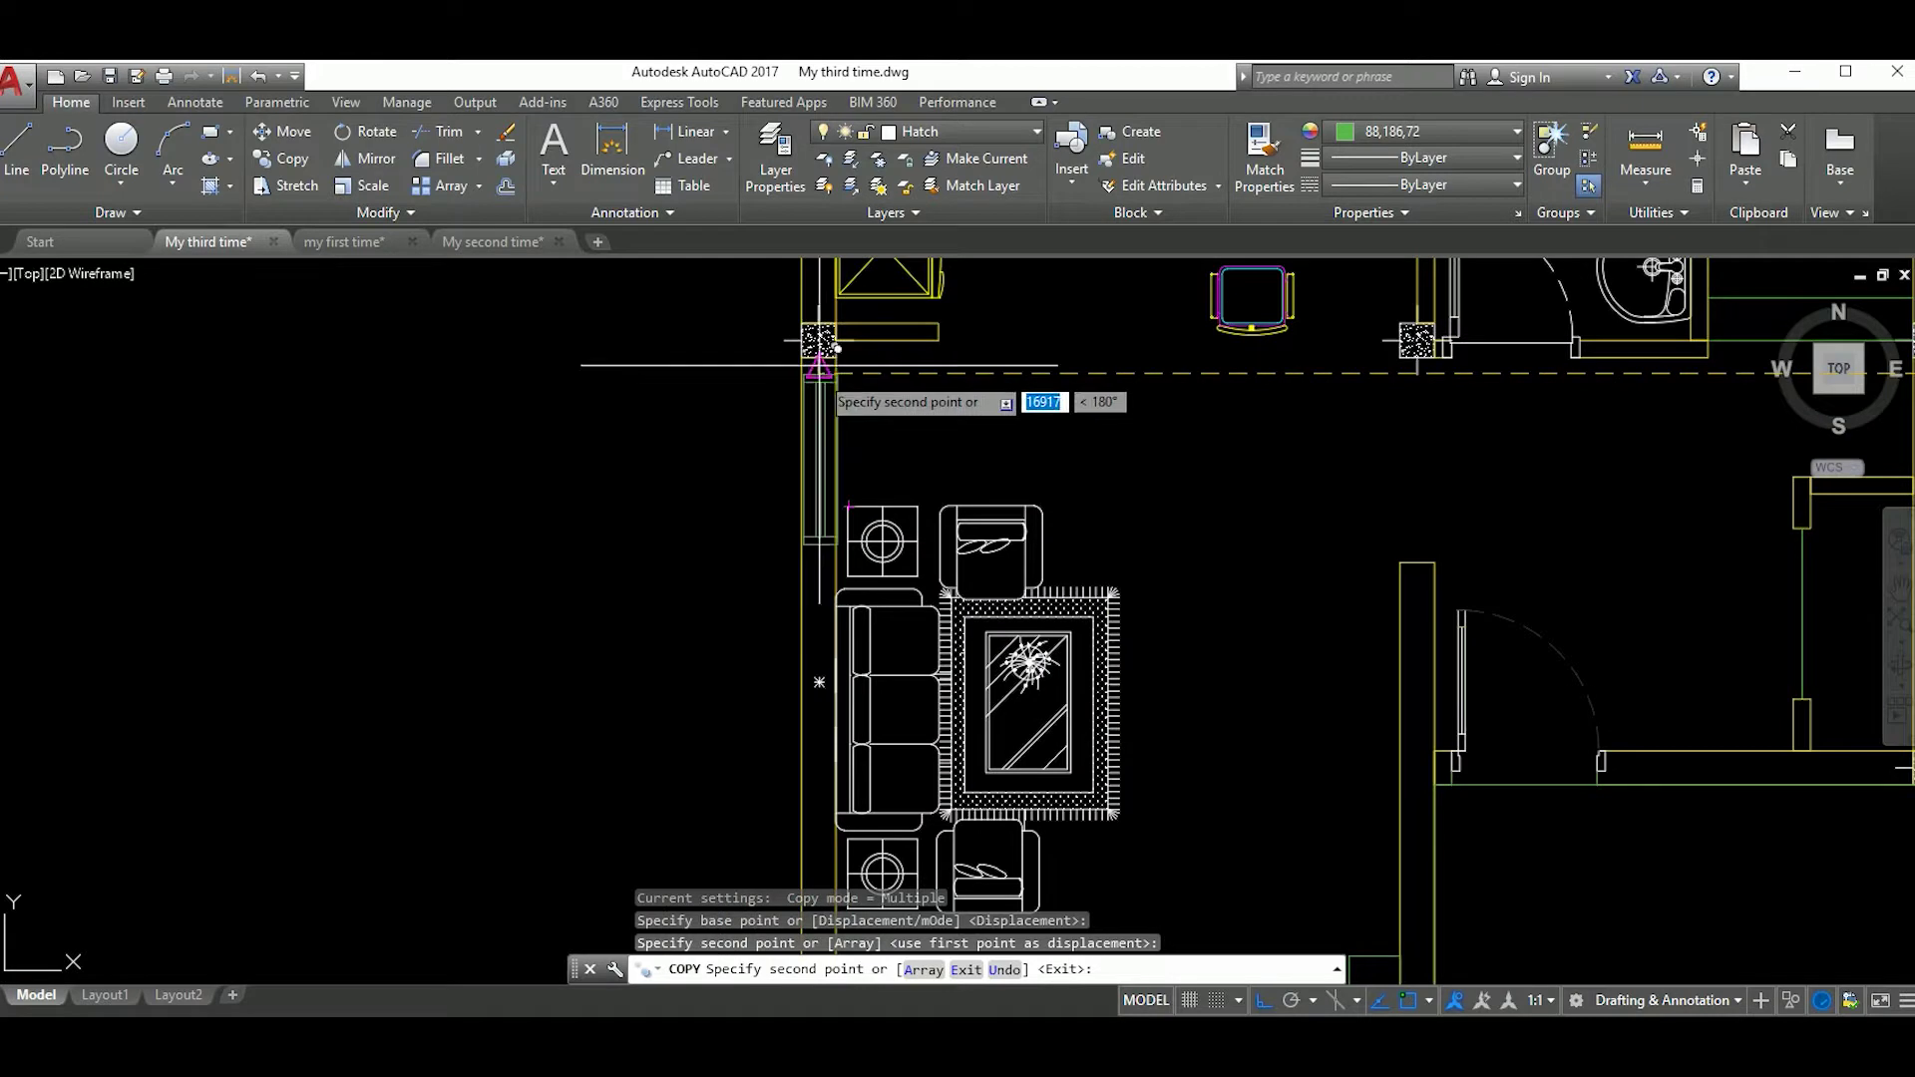
click(931, 433)
Step: End the copy, bring both floor plans into view, and save the drawing
key(Escape)
scroll(997, 499, down, 5)
middle_drag(1135, 379, 1073, 546)
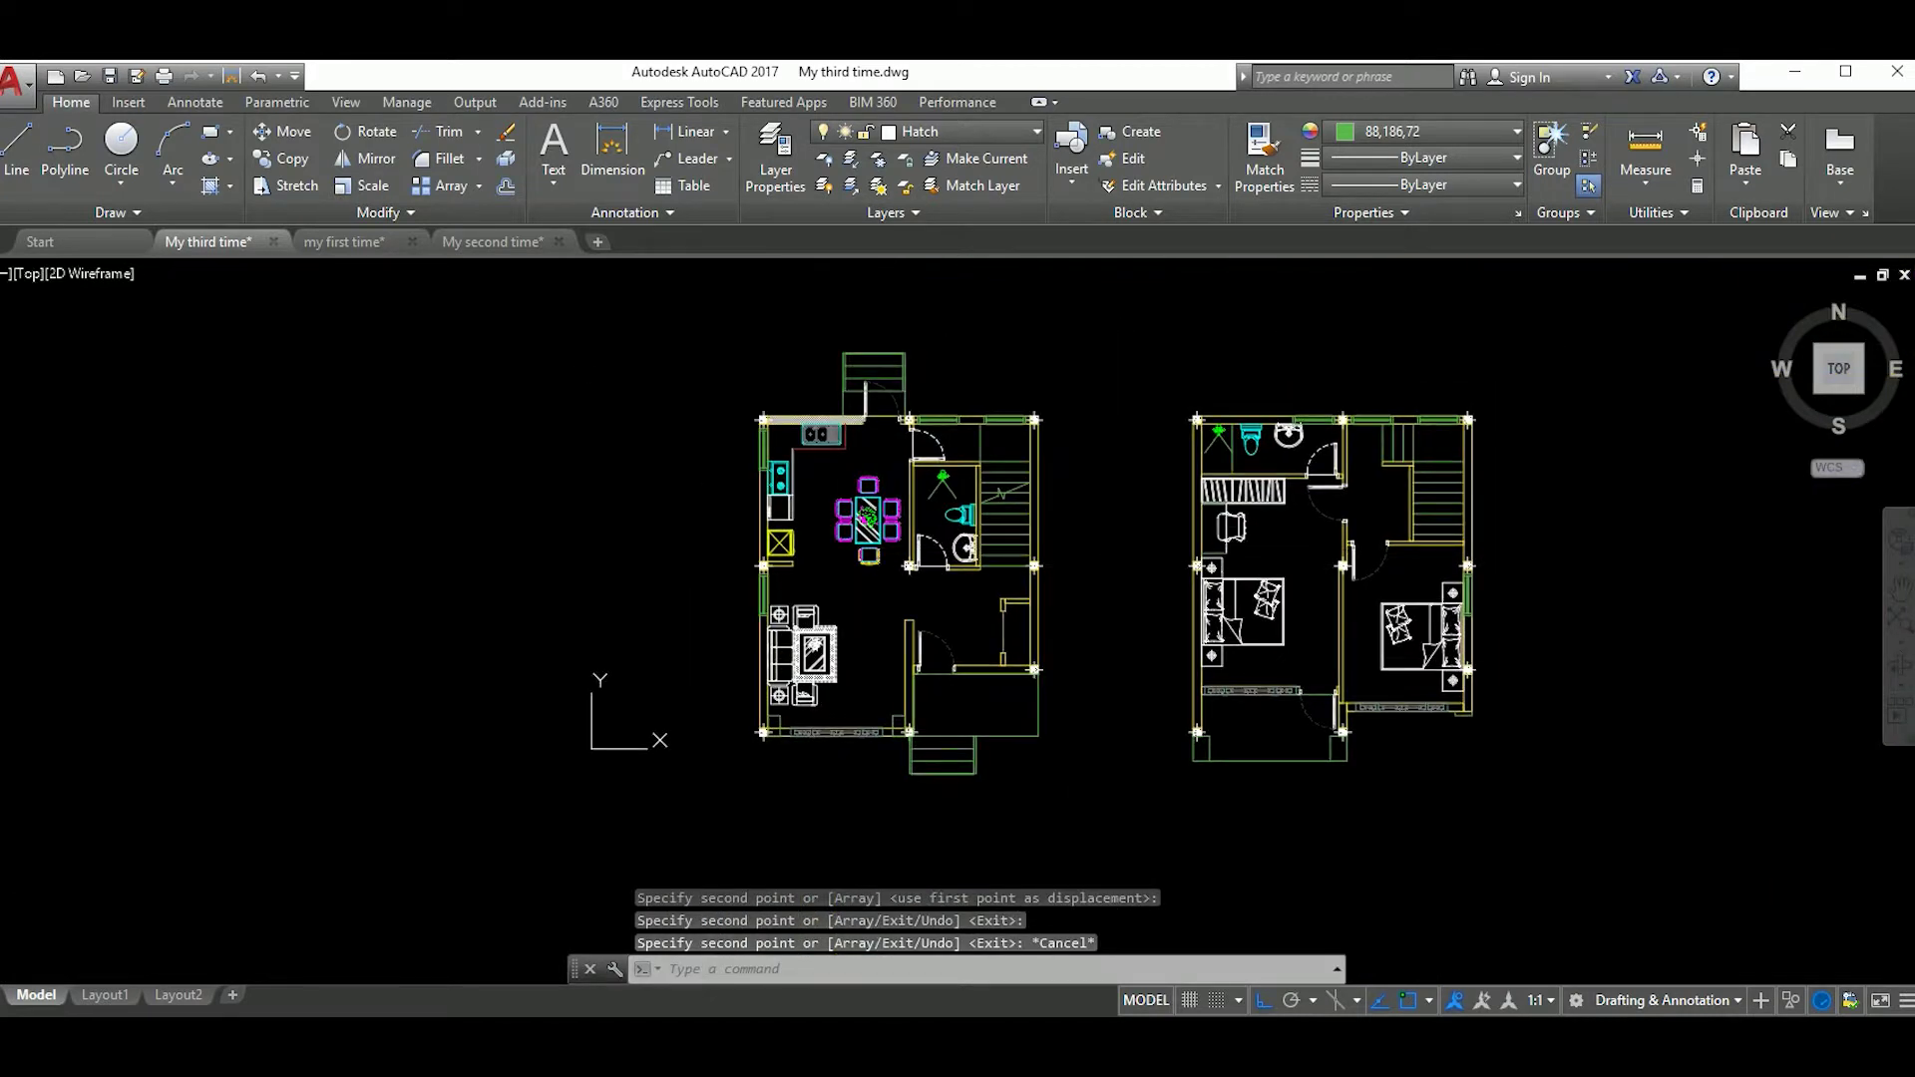
key(ctrl+s)
Step: Hatch the left kitchen wall with ANSI31 diagonal lines
click(920, 130)
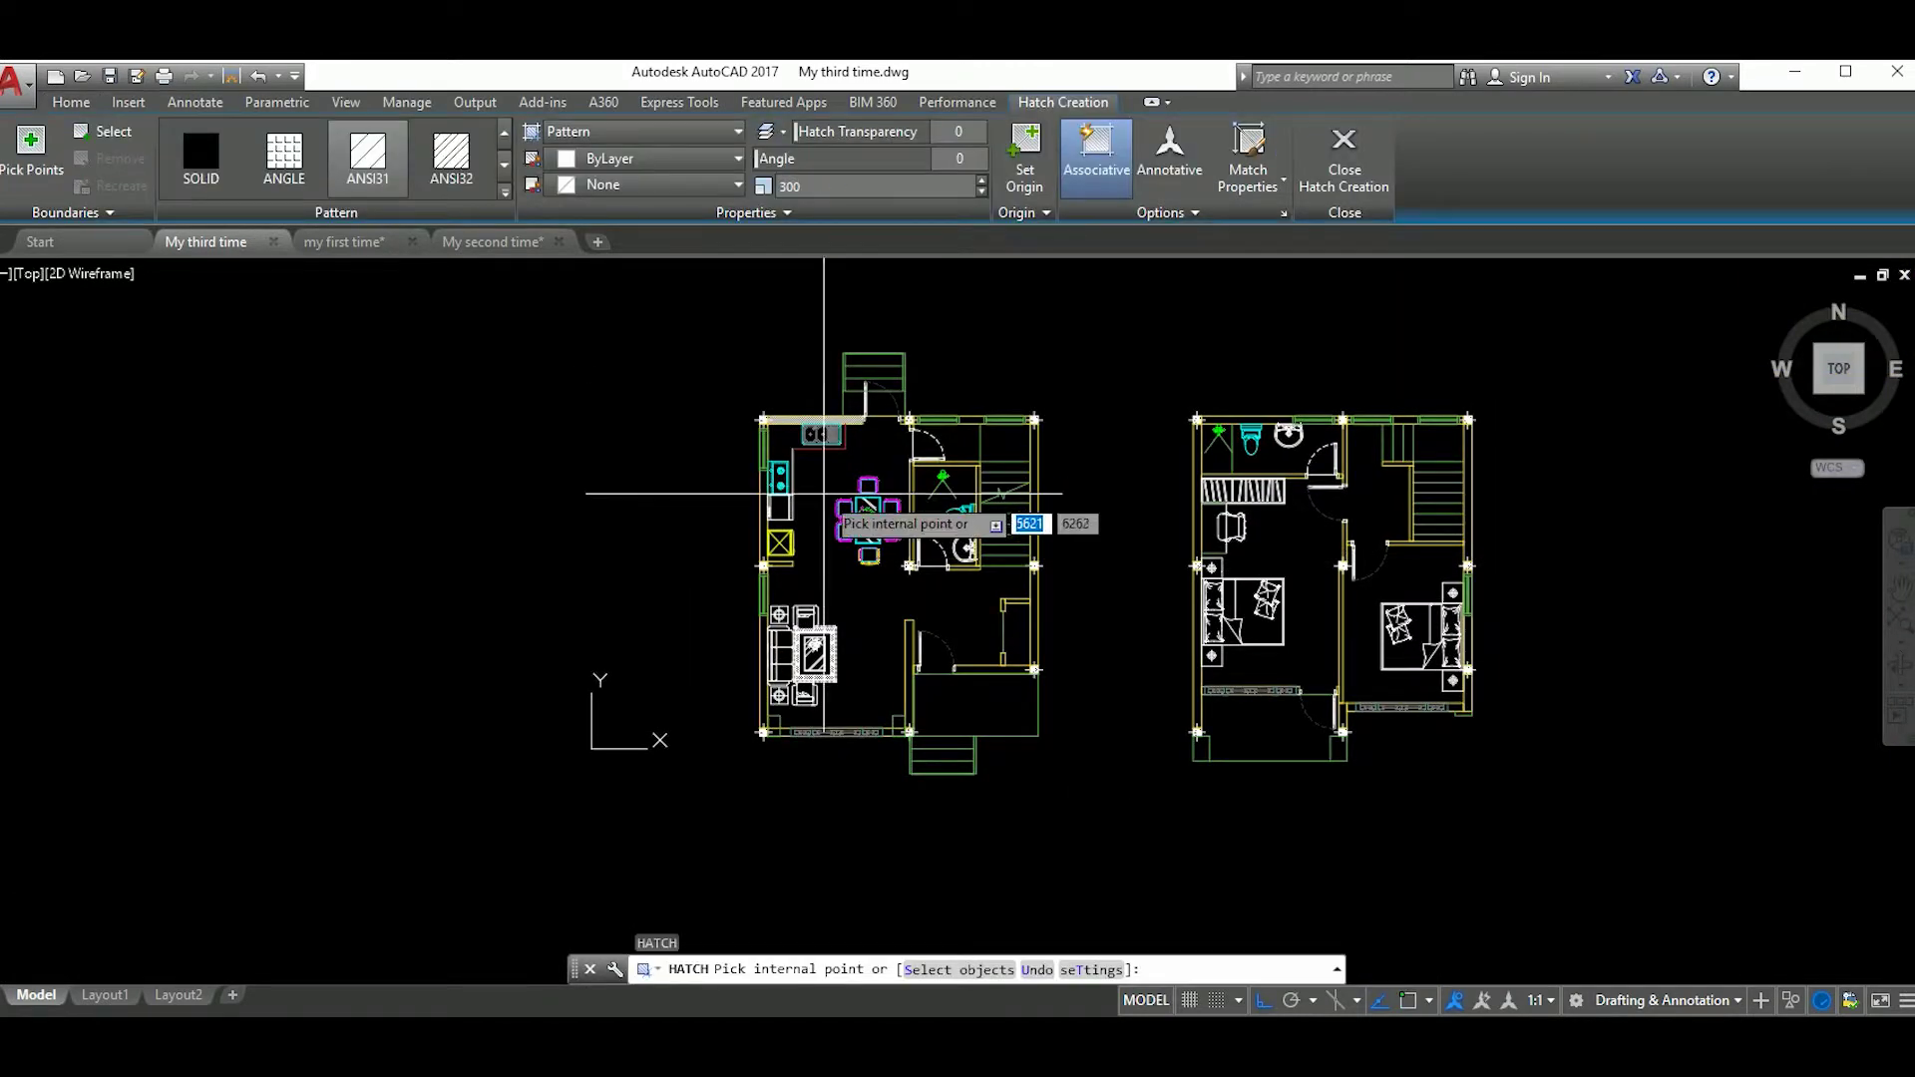
scroll(783, 519, up, 2)
click(785, 526)
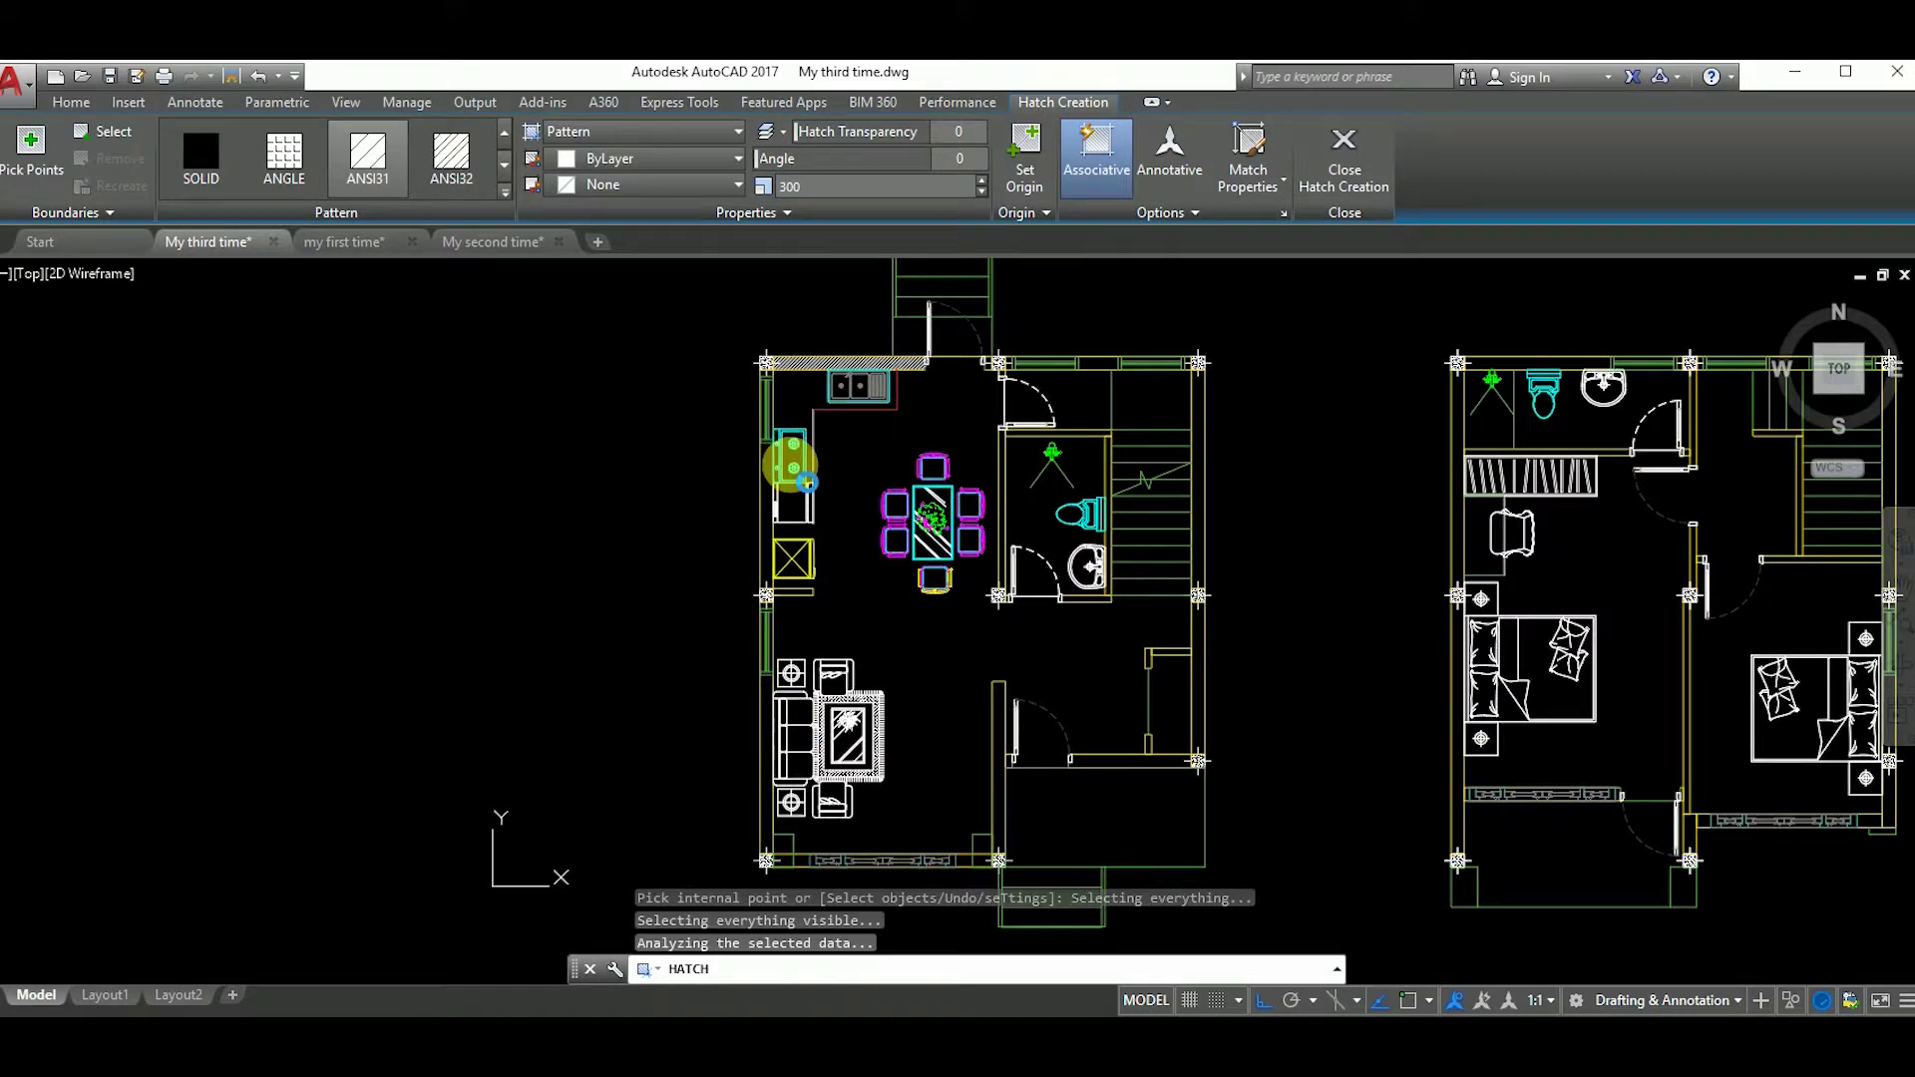
key(Escape)
Step: Hatch the wall pieces beside the kitchen, below the column, near the entrance and by the living-room door
key(Return)
scroll(758, 526, up, 4)
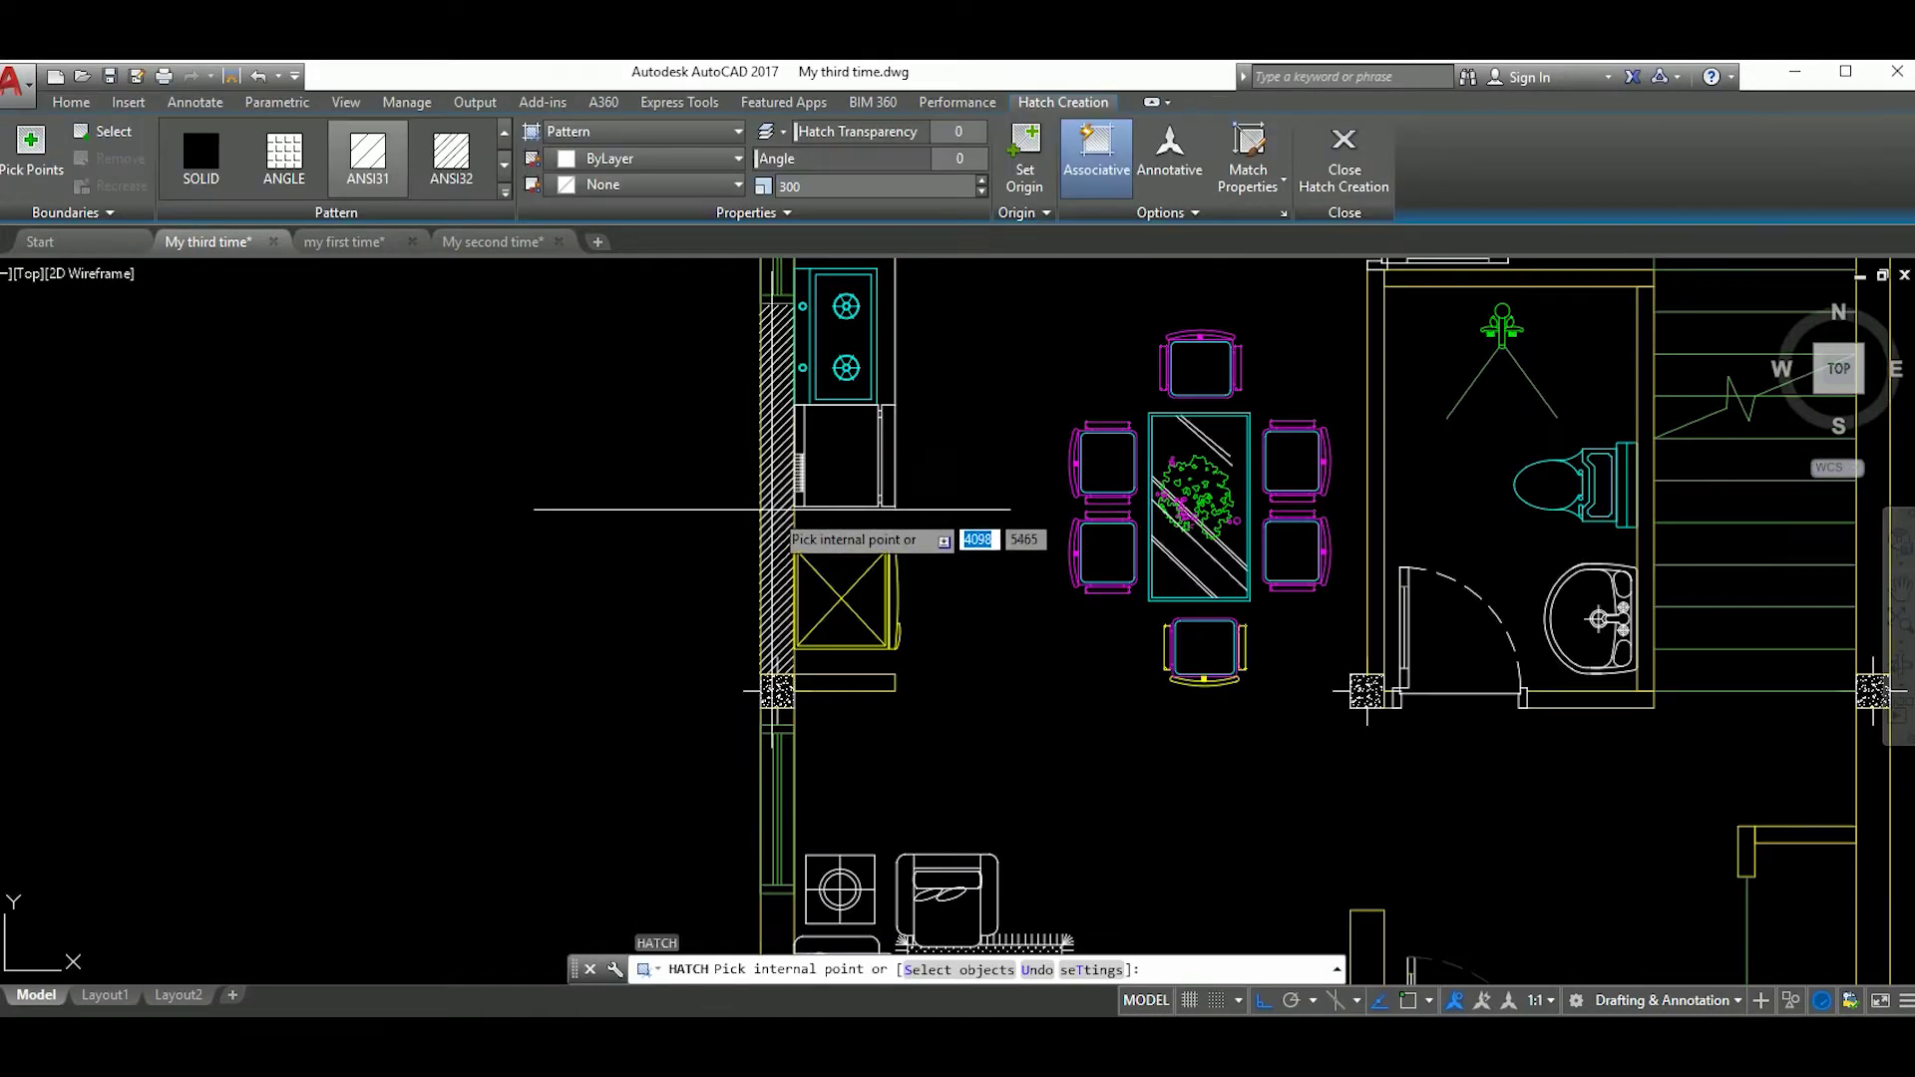
click(777, 509)
scroll(809, 519, down, 3)
scroll(808, 519, up, 8)
click(738, 510)
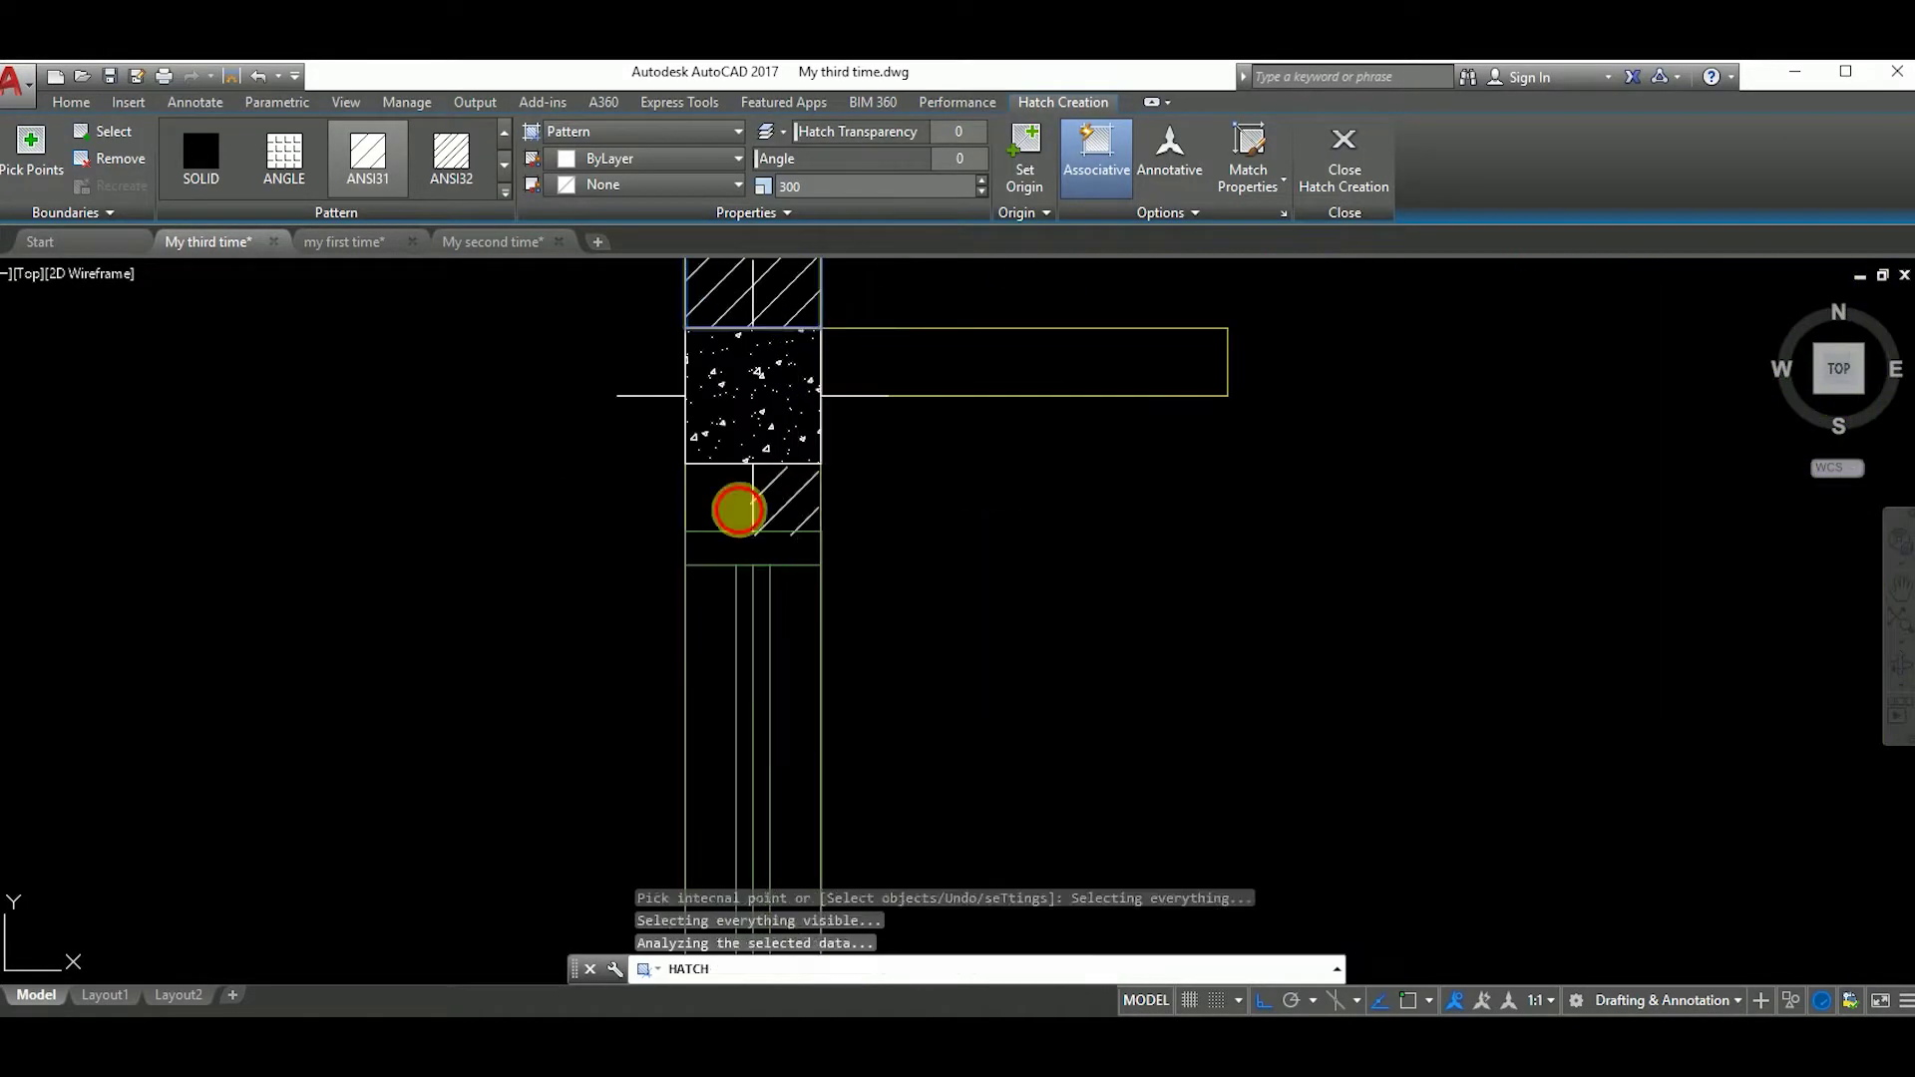
scroll(788, 558, down, 7)
scroll(813, 576, down, 1)
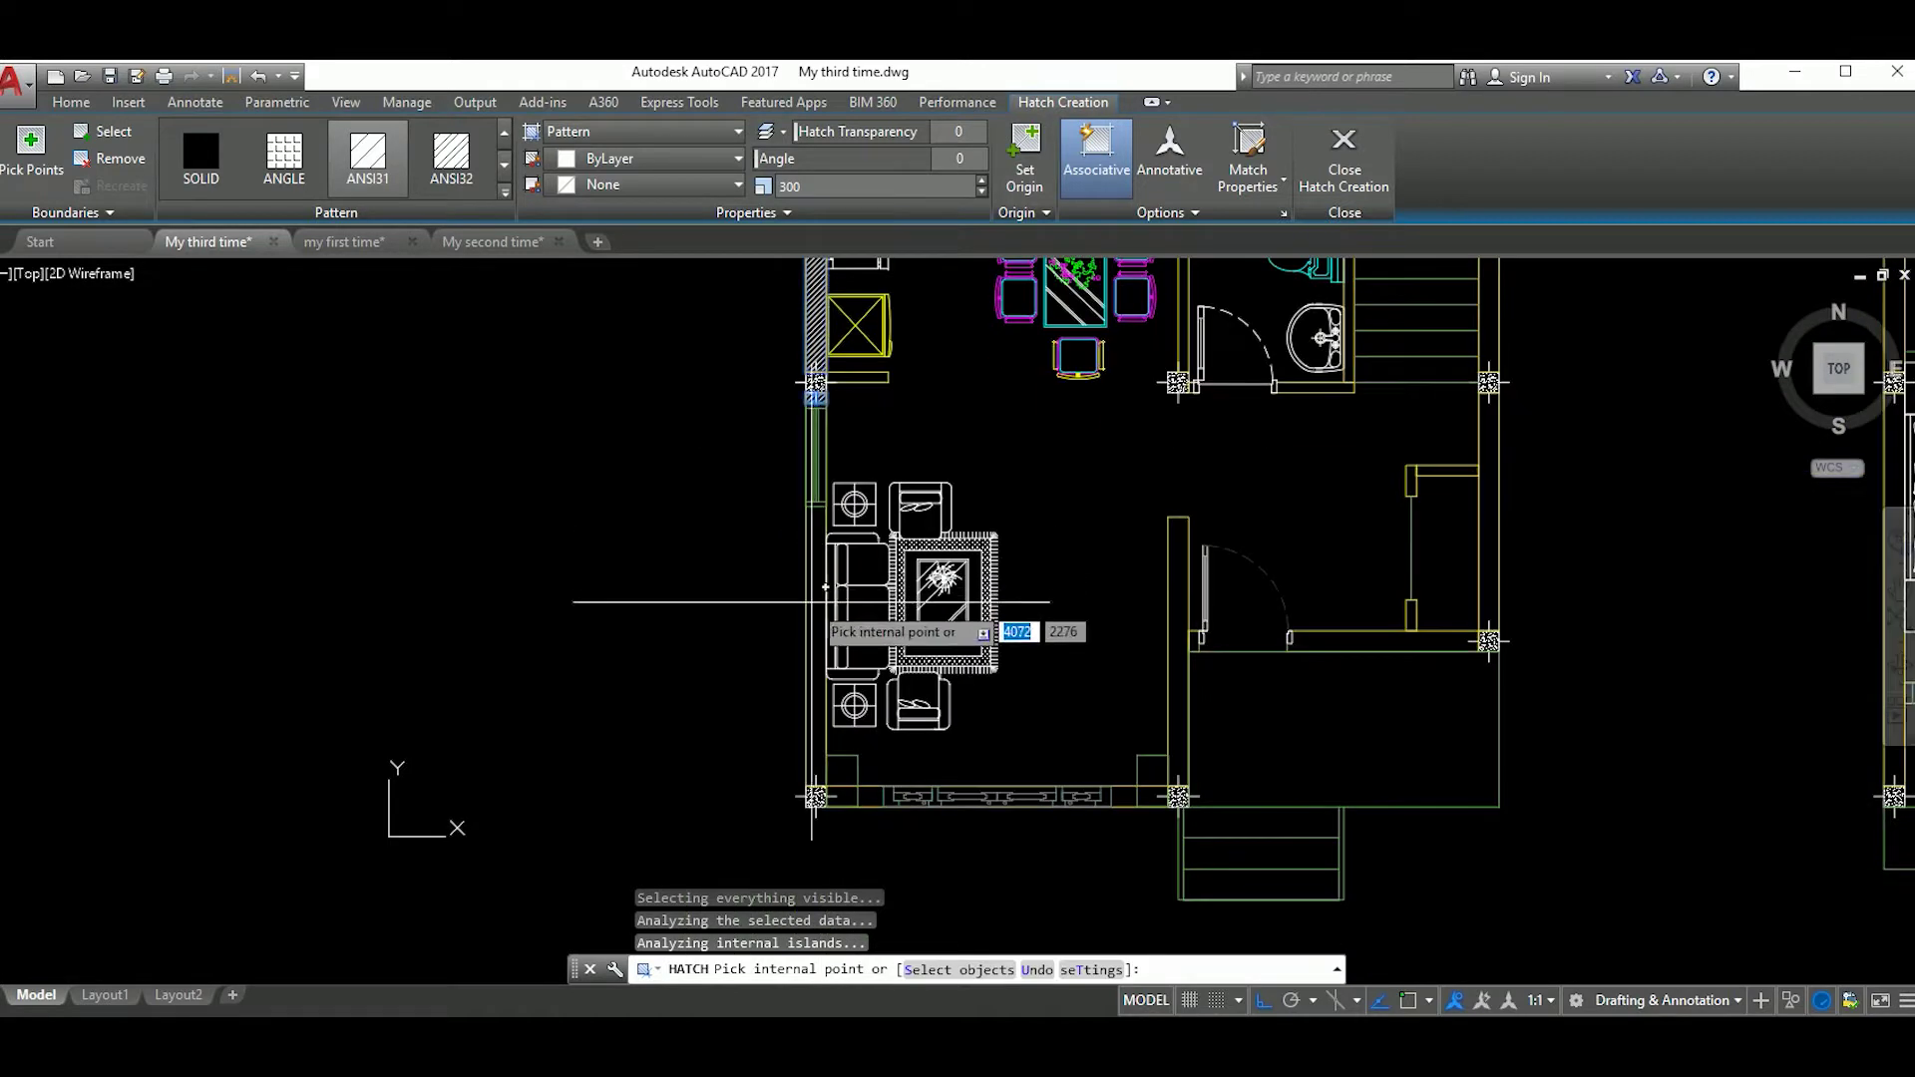
scroll(876, 699, up, 3)
scroll(838, 678, up, 2)
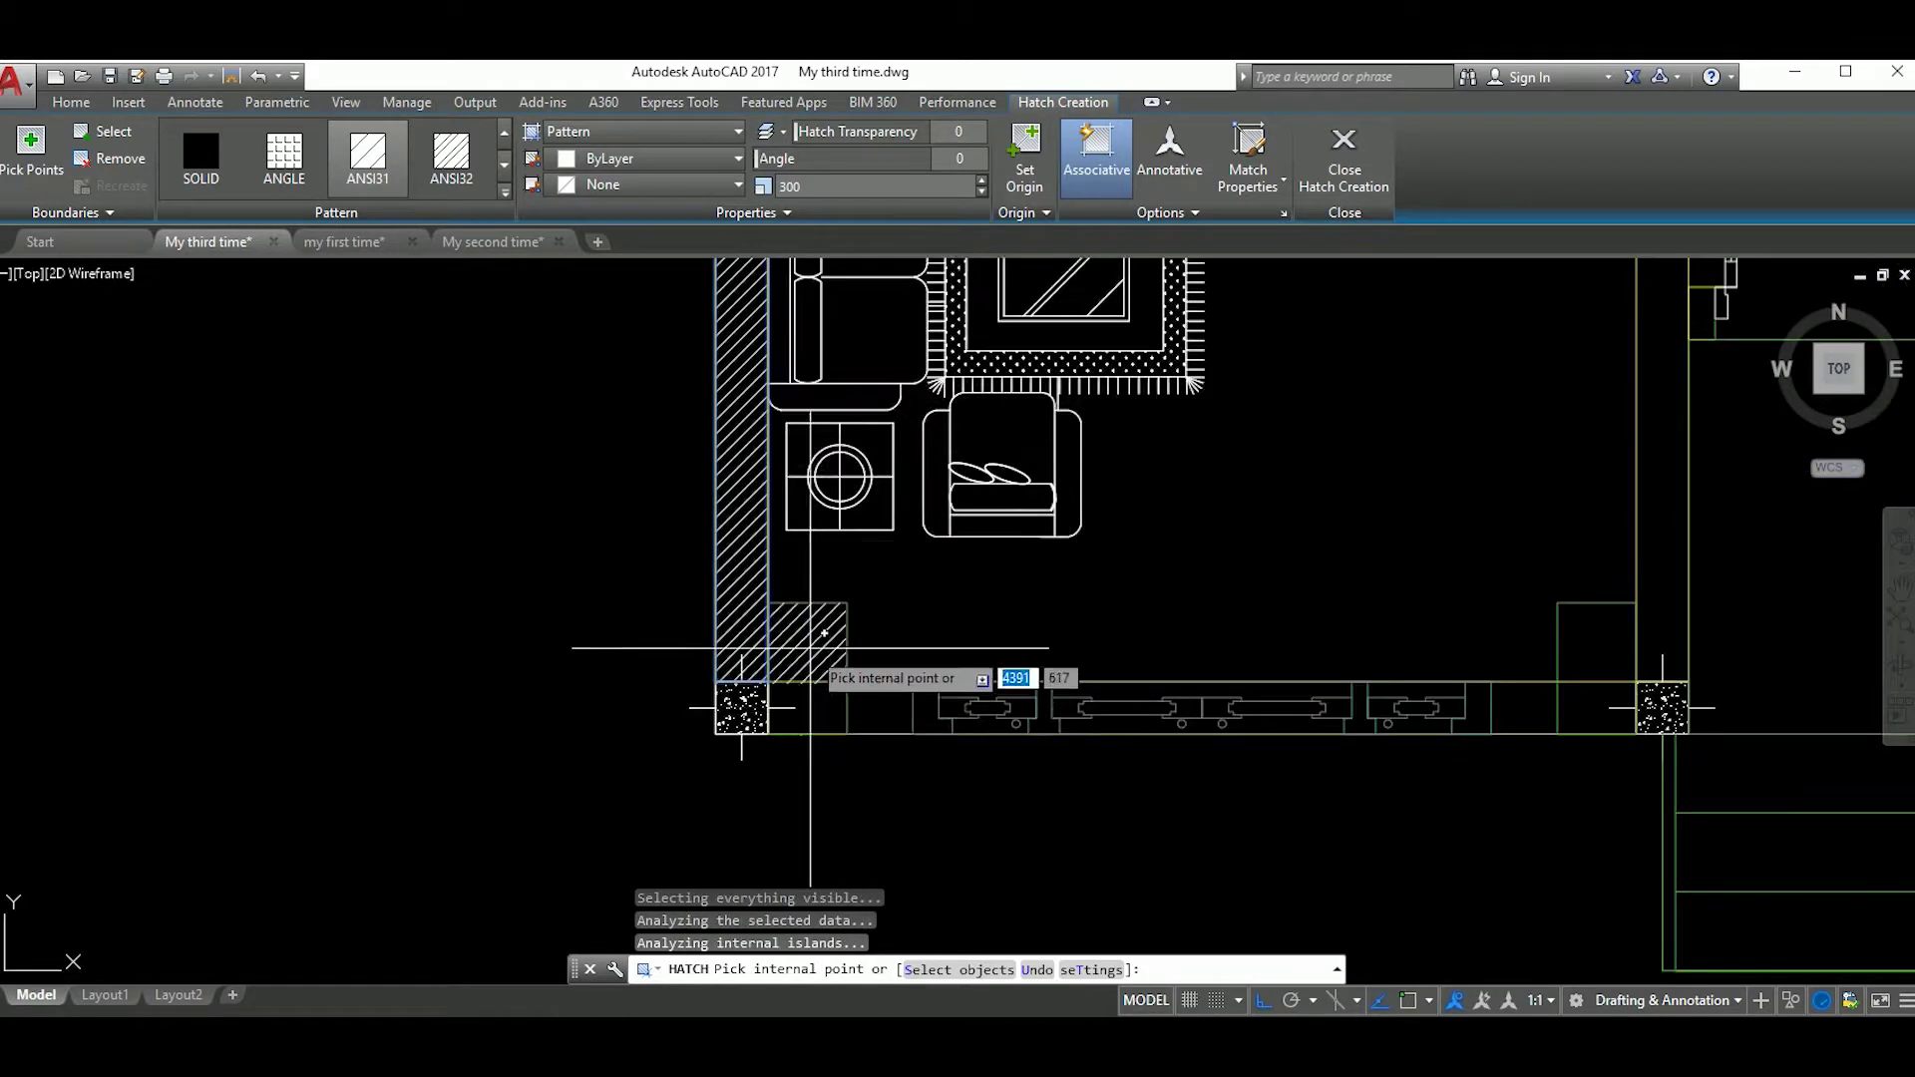
scroll(872, 710, down, 4)
scroll(858, 689, up, 3)
click(855, 685)
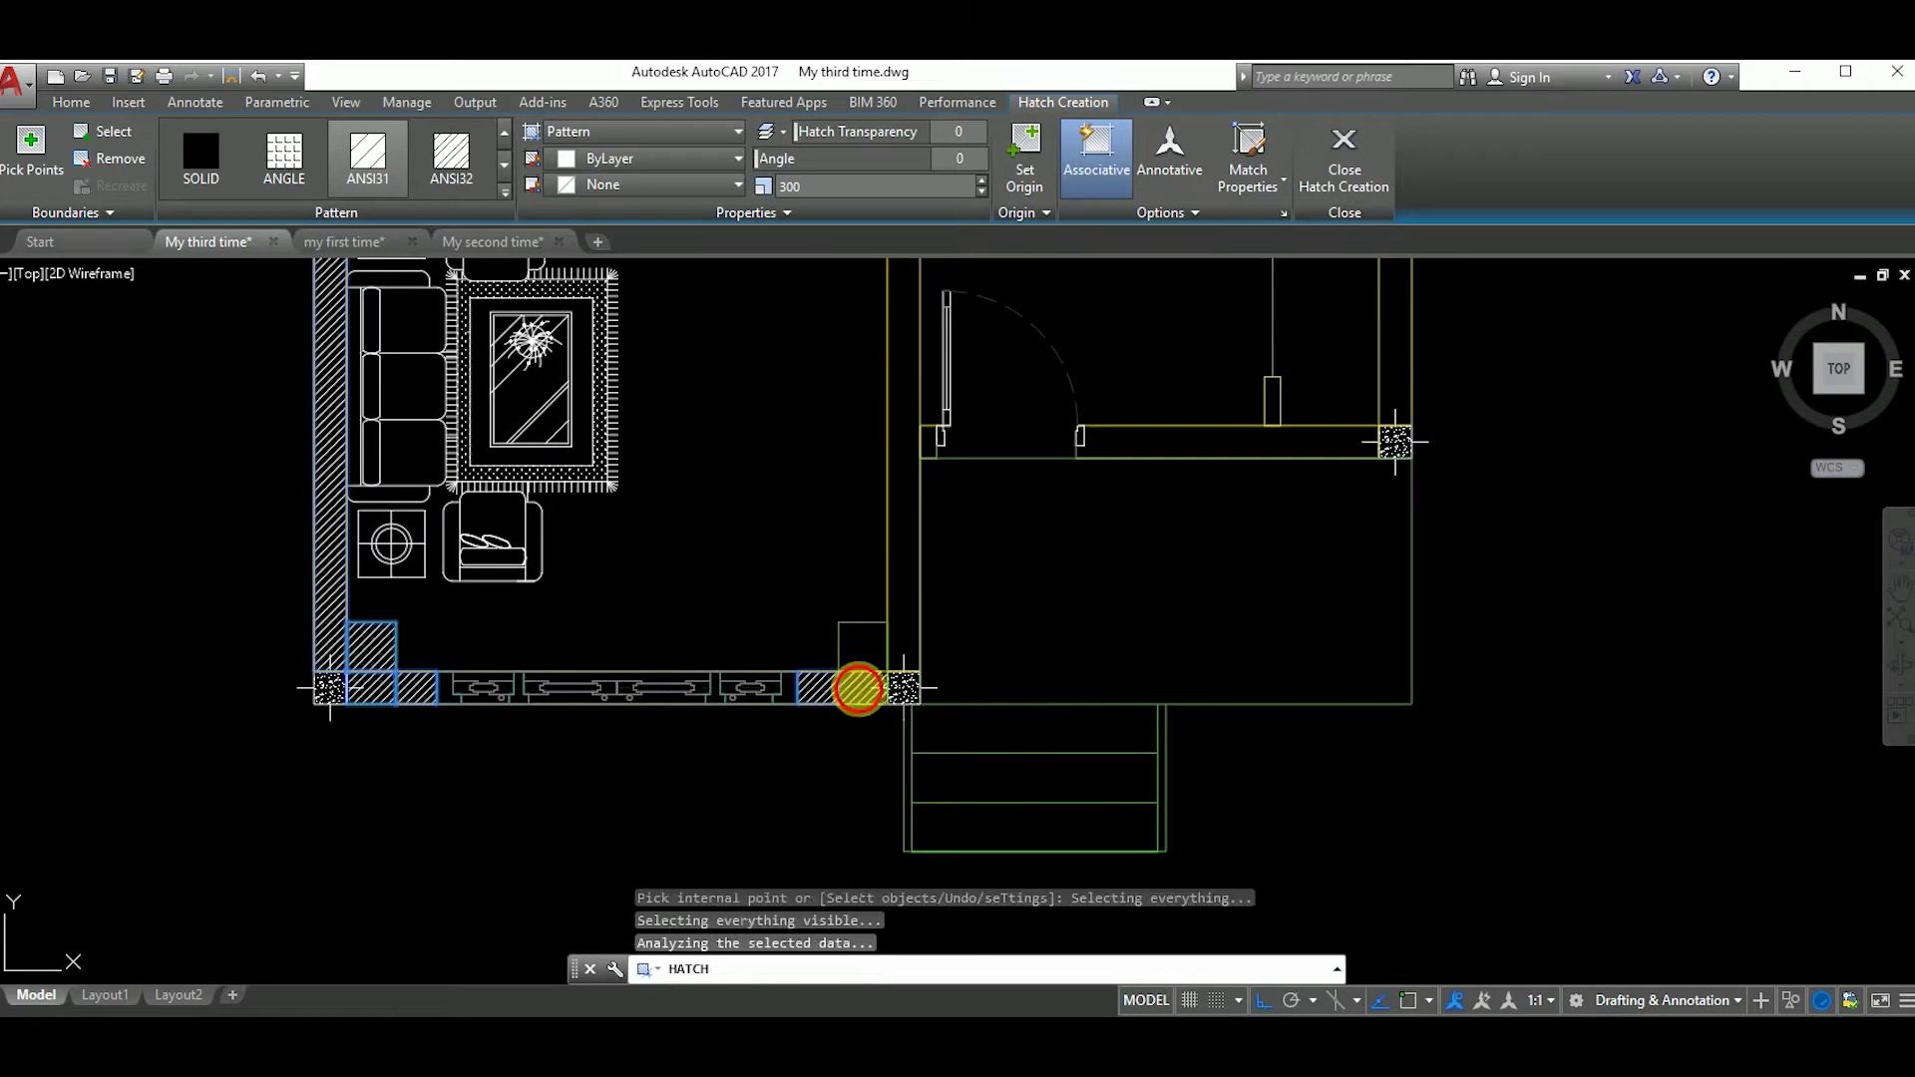
scroll(892, 728, down, 2)
scroll(892, 729, up, 2)
click(821, 642)
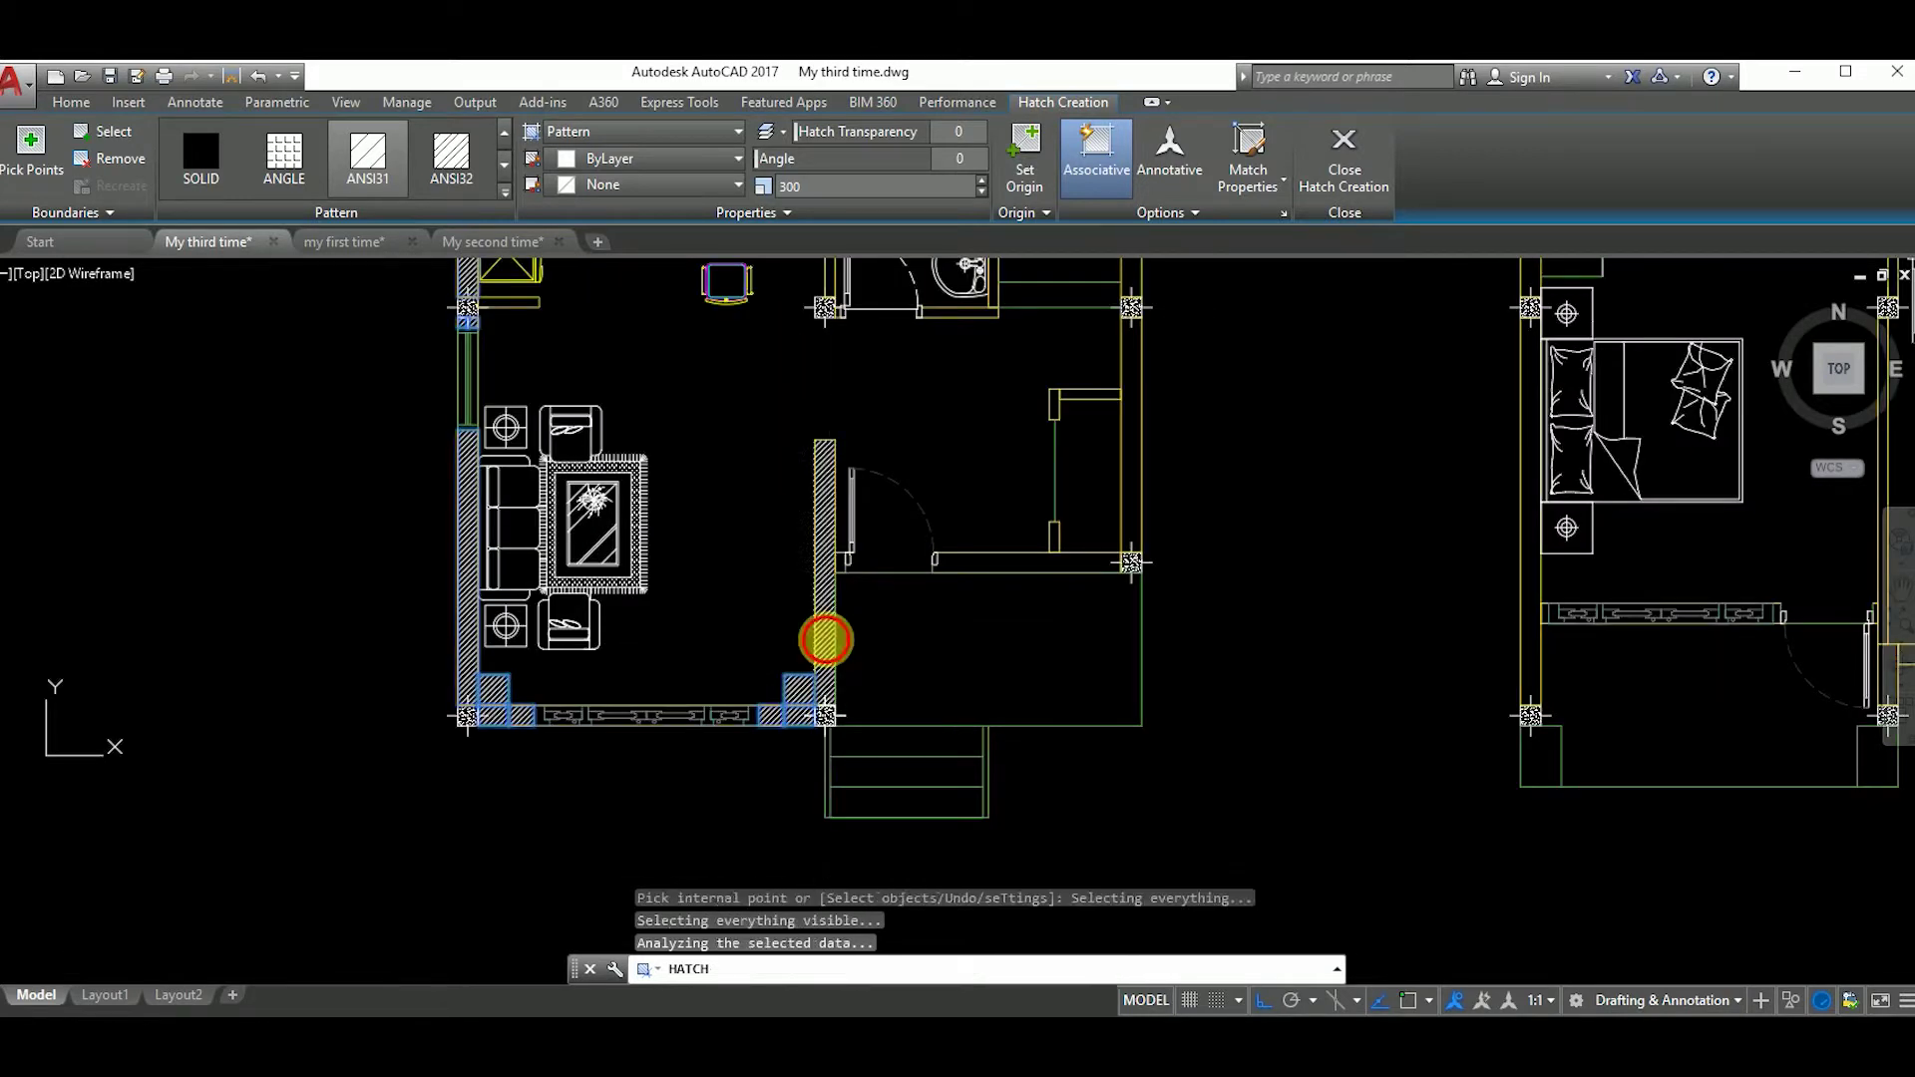
Step: Hatch the walls beside the bathroom door and bathroom column, then end the hatch command
scroll(821, 642, down, 2)
scroll(1024, 628, up, 2)
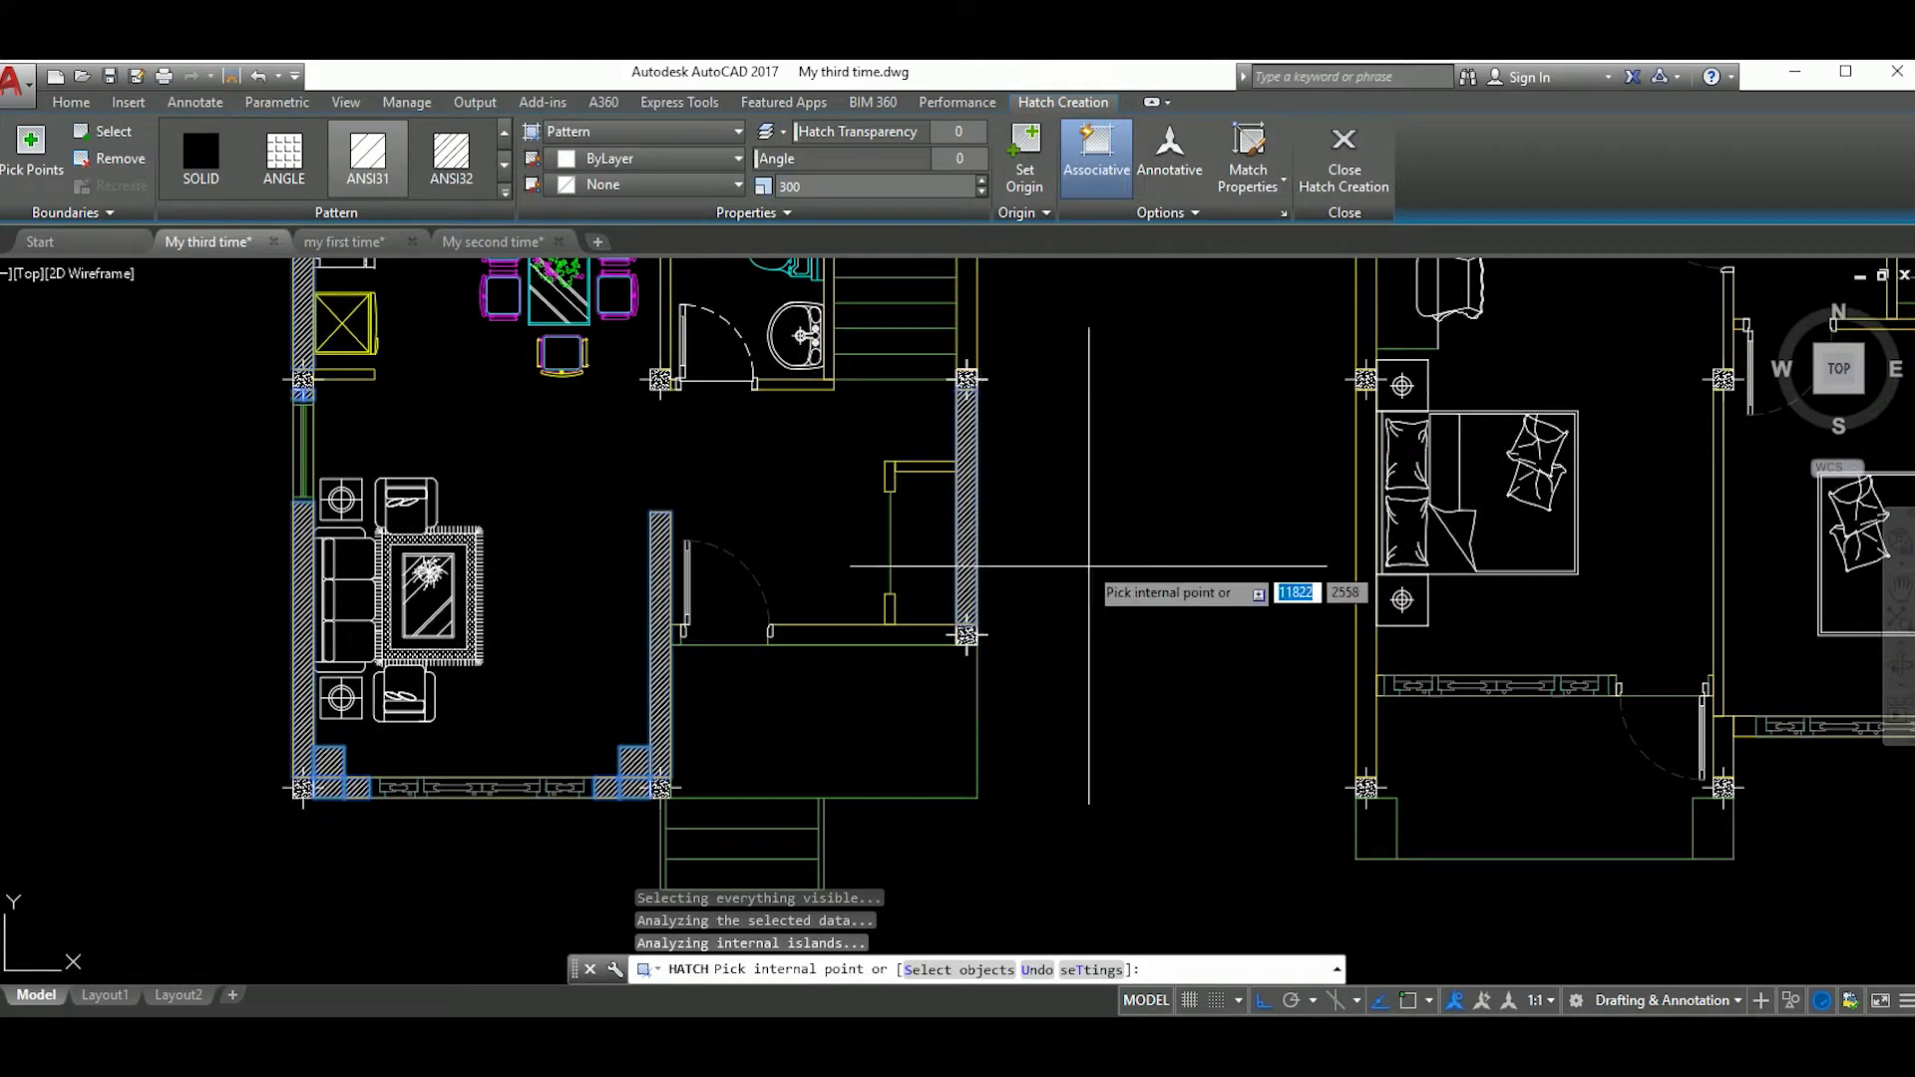
scroll(1088, 566, down, 5)
scroll(1103, 699, up, 3)
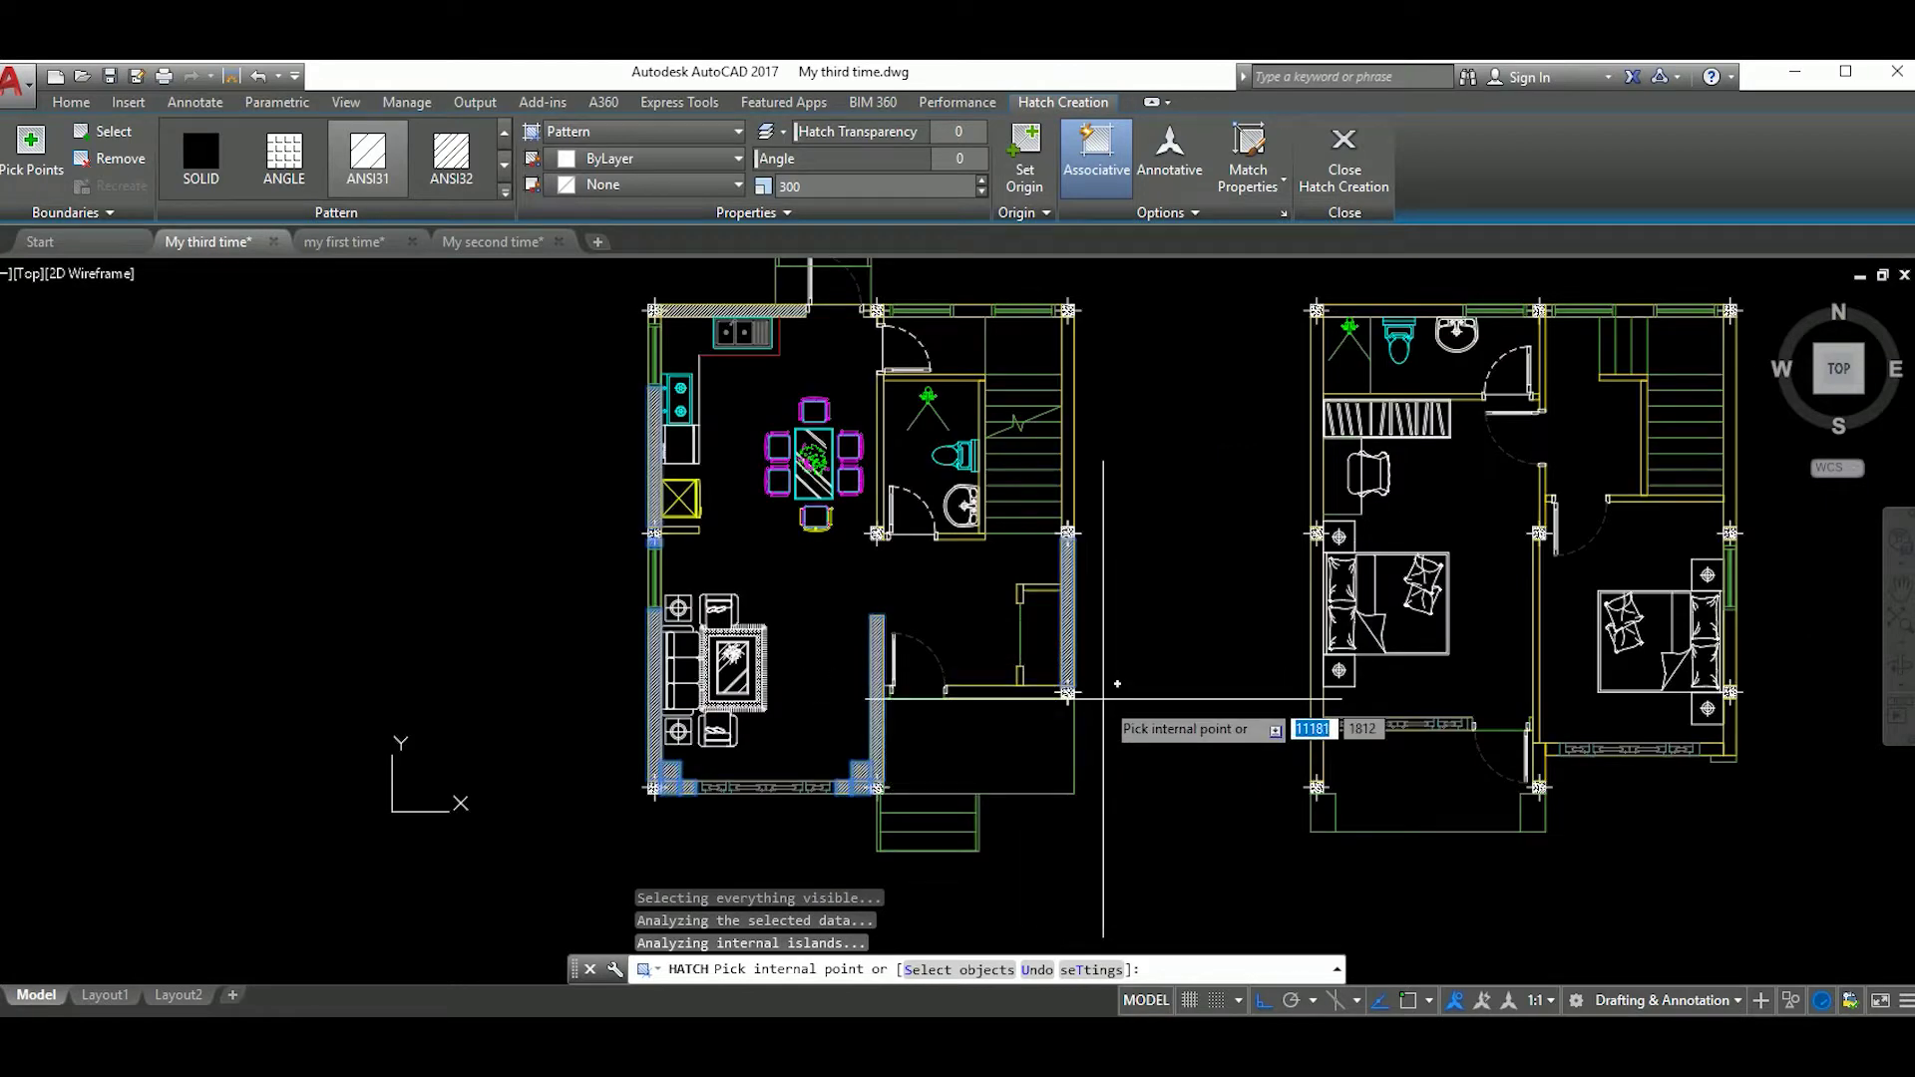
scroll(1040, 691, up, 4)
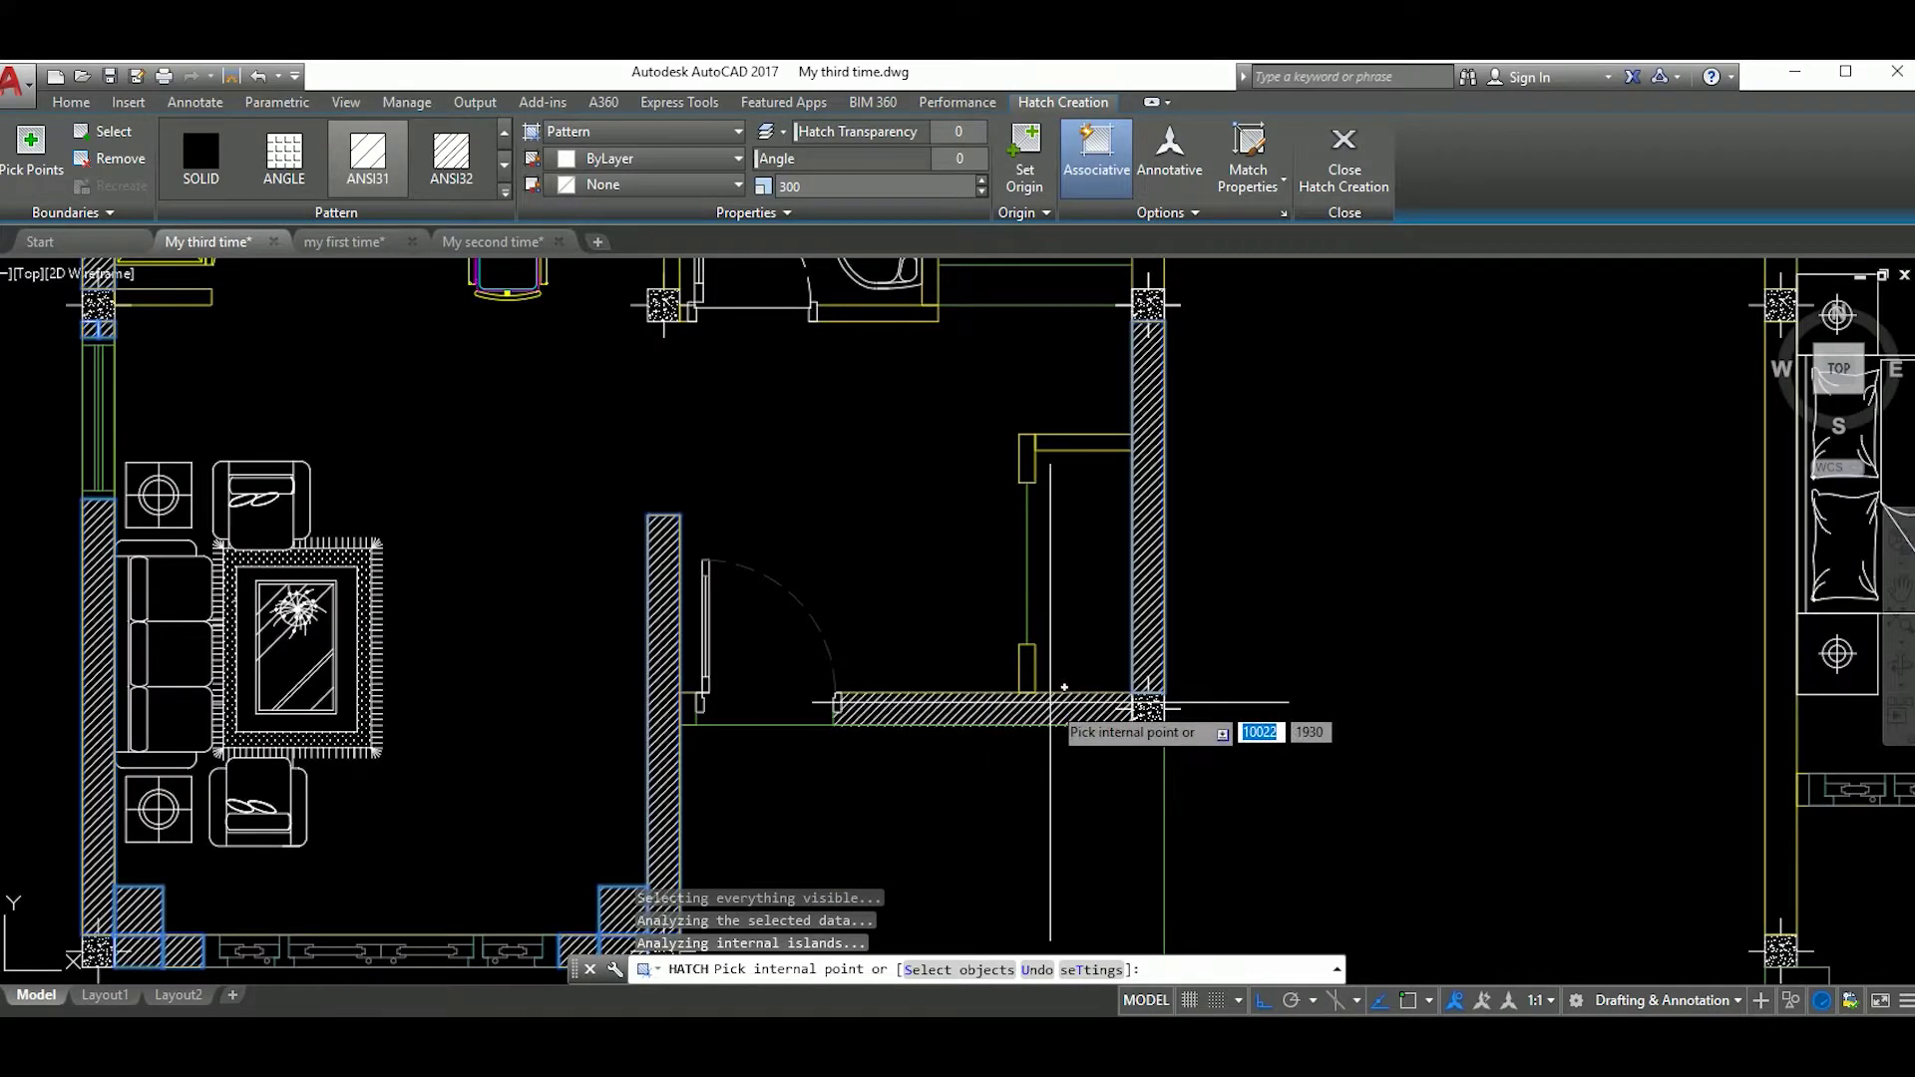
scroll(1064, 688, down, 7)
scroll(1074, 596, up, 5)
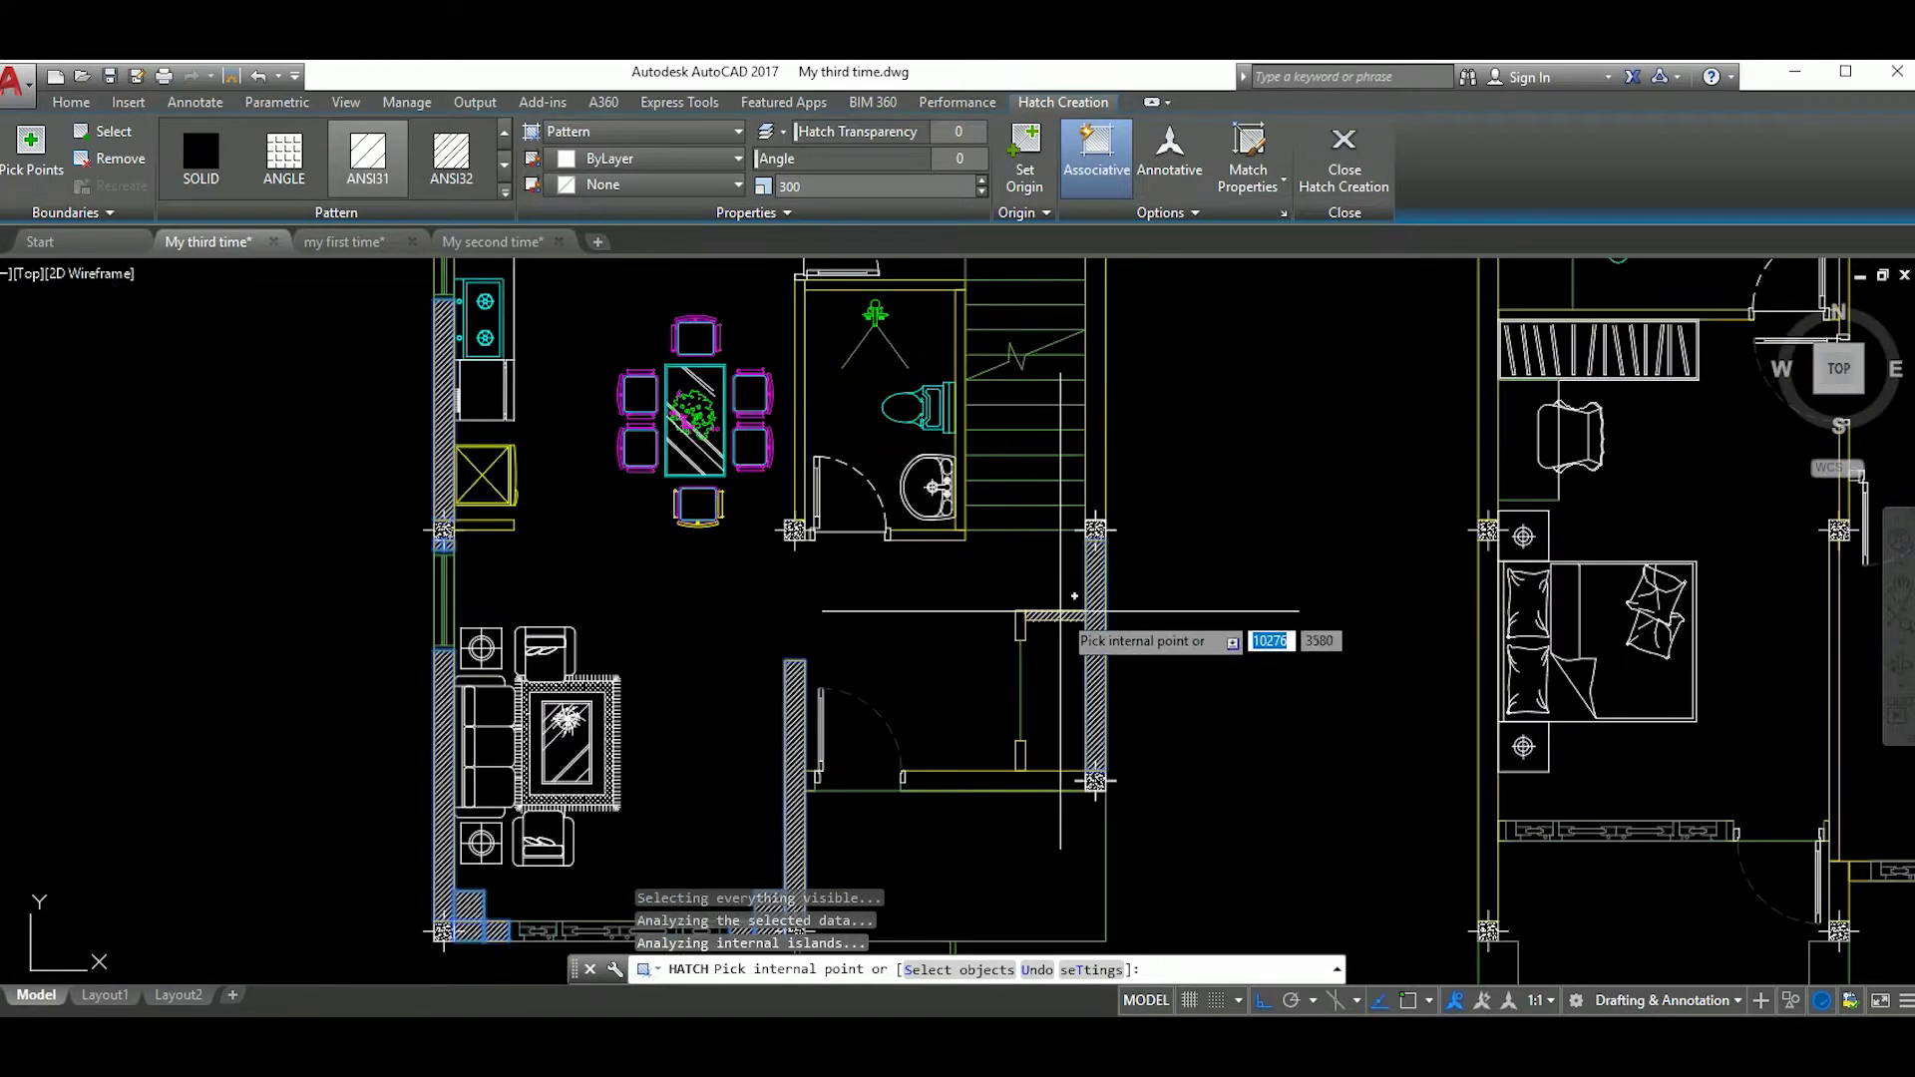
scroll(998, 628, up, 1)
scroll(951, 559, up, 1)
scroll(1018, 698, up, 2)
scroll(961, 710, up, 1)
scroll(960, 711, down, 5)
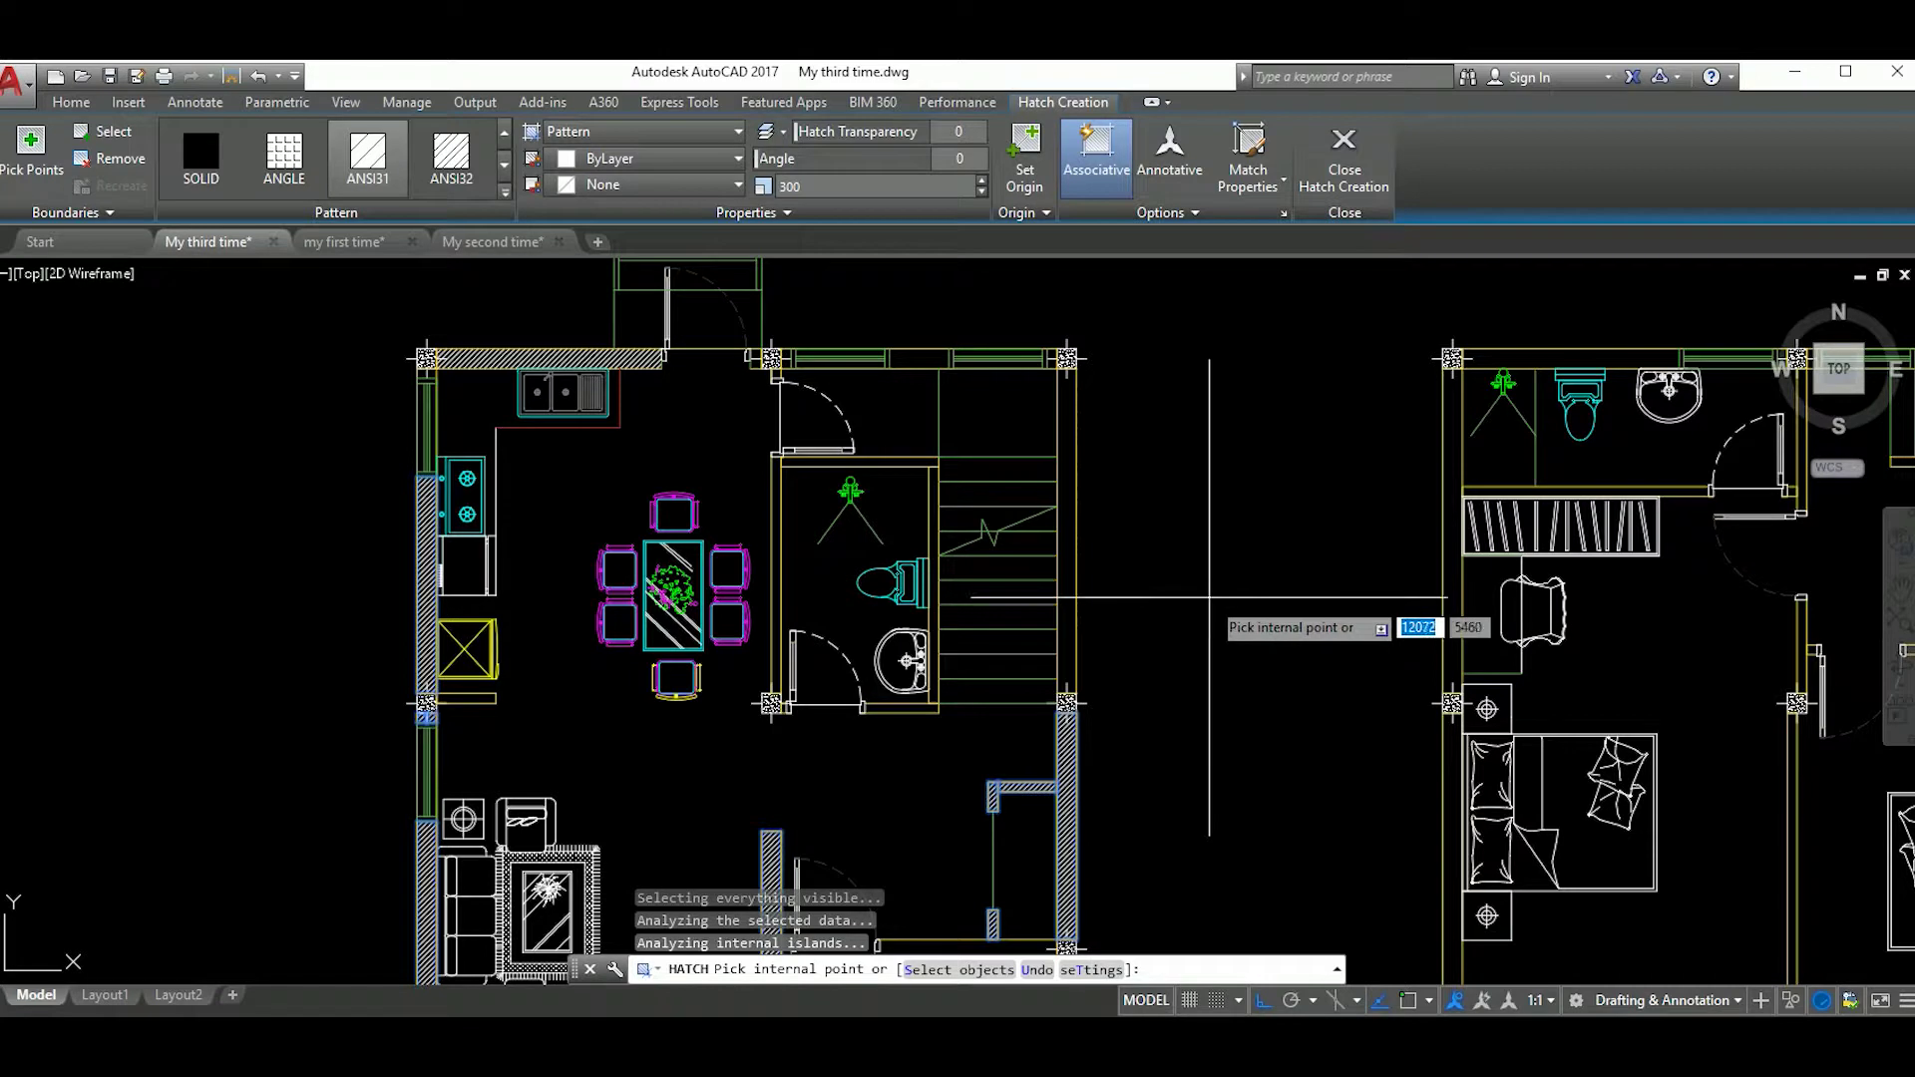
scroll(1263, 619, down, 5)
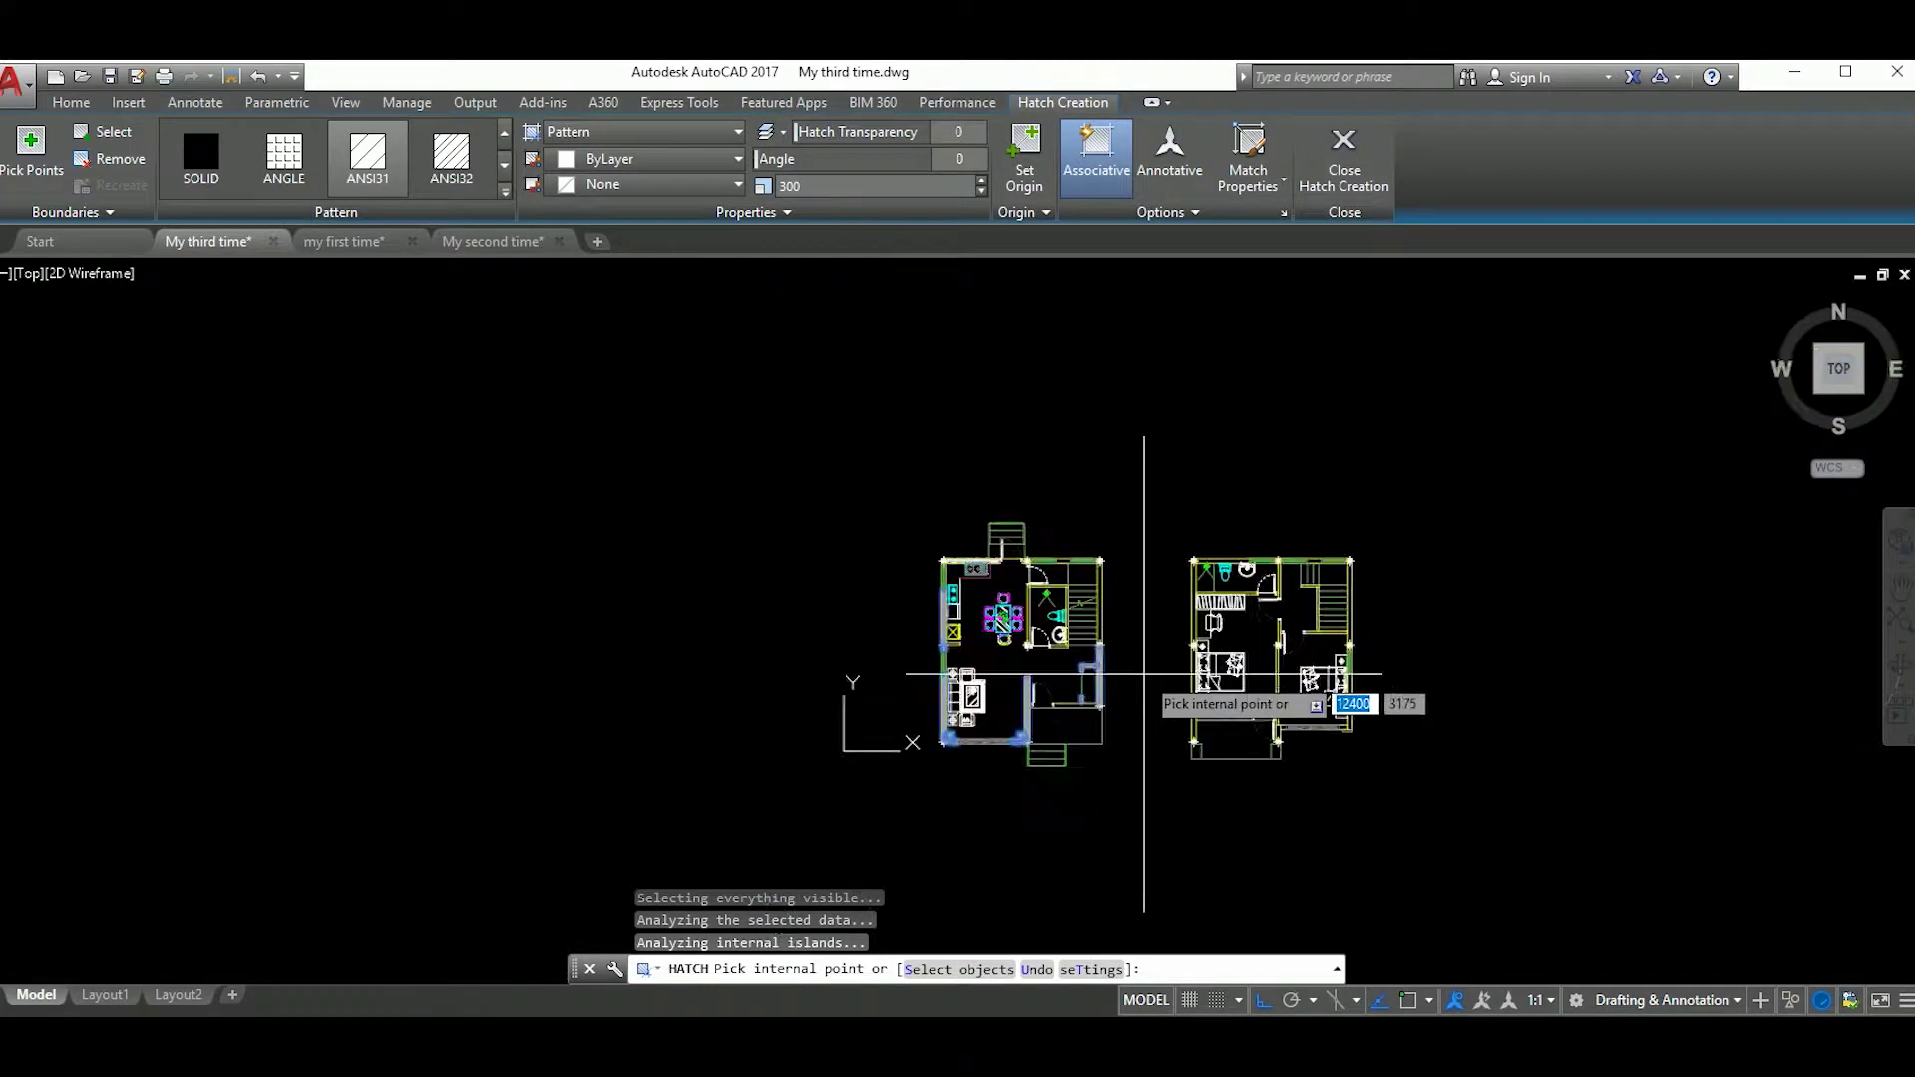
scroll(1177, 638, up, 5)
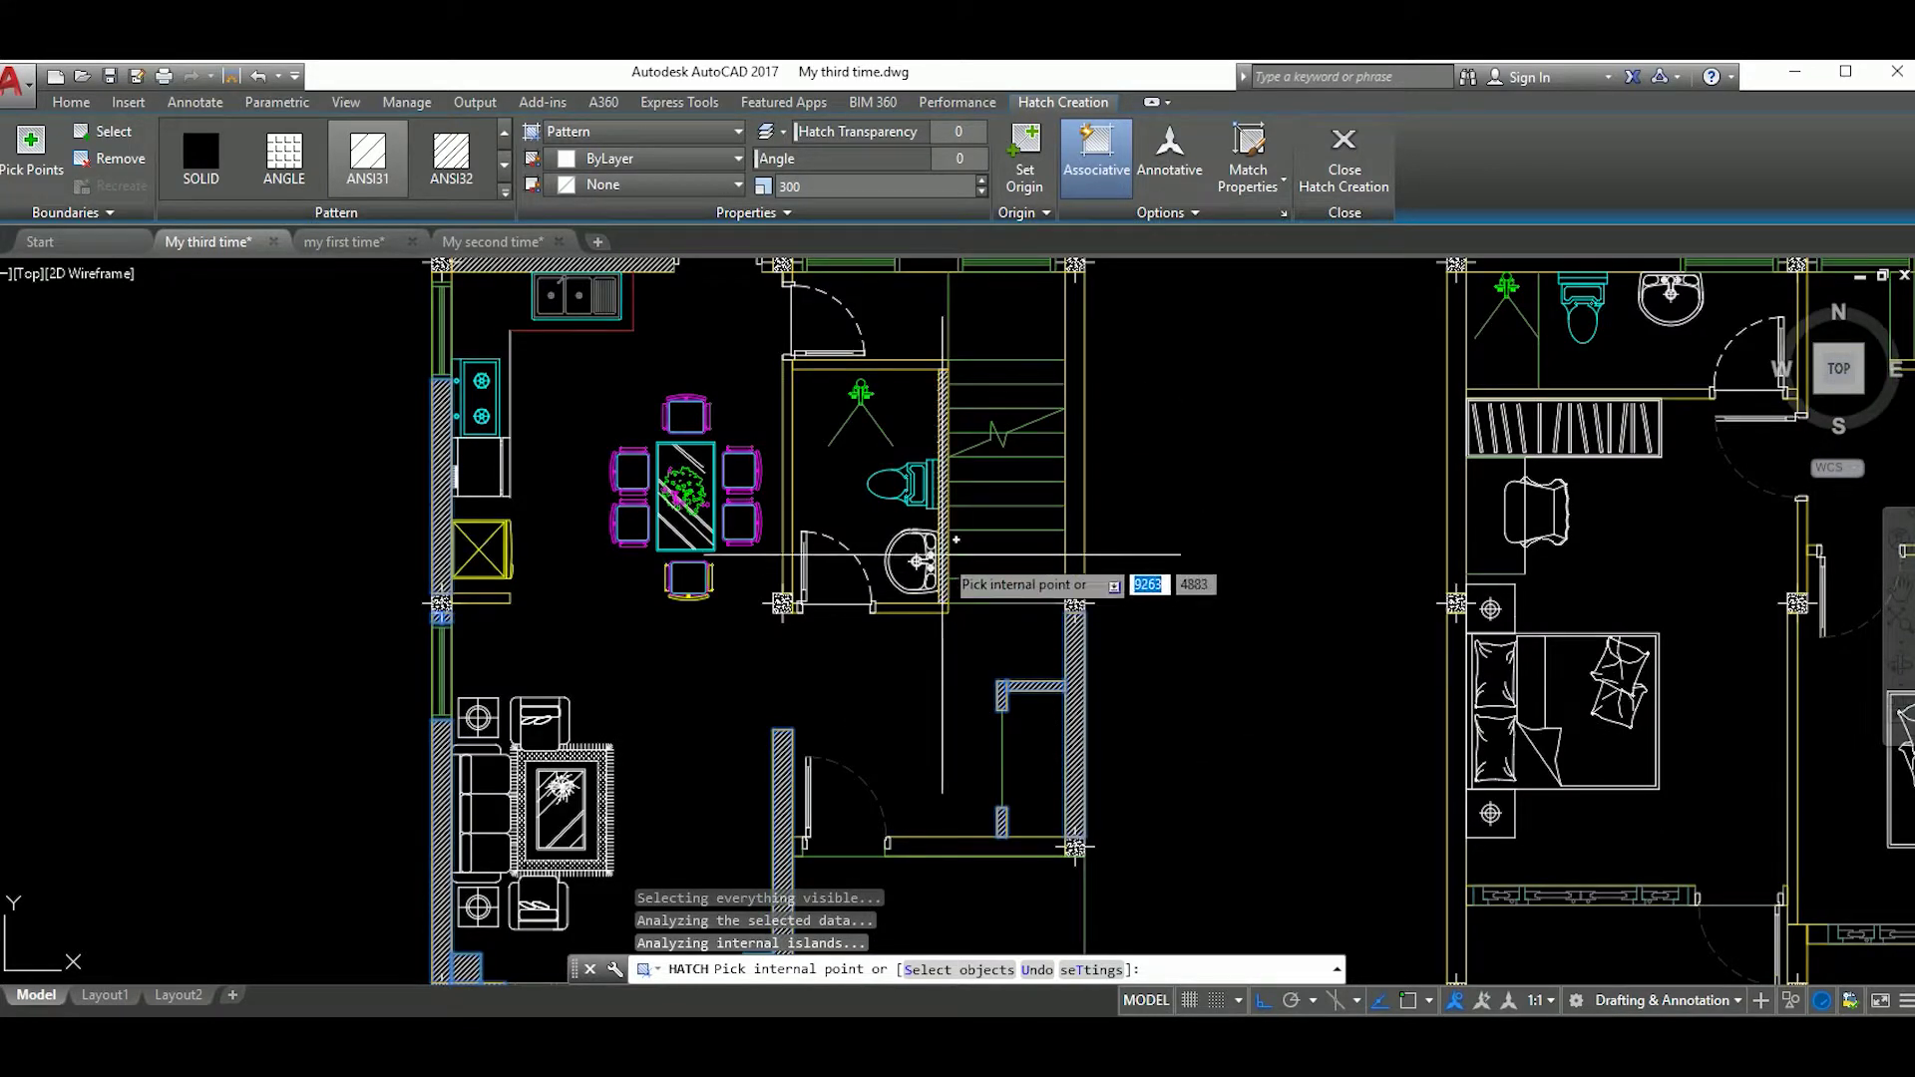
scroll(928, 609, up, 5)
scroll(998, 599, down, 3)
scroll(1147, 578, down, 2)
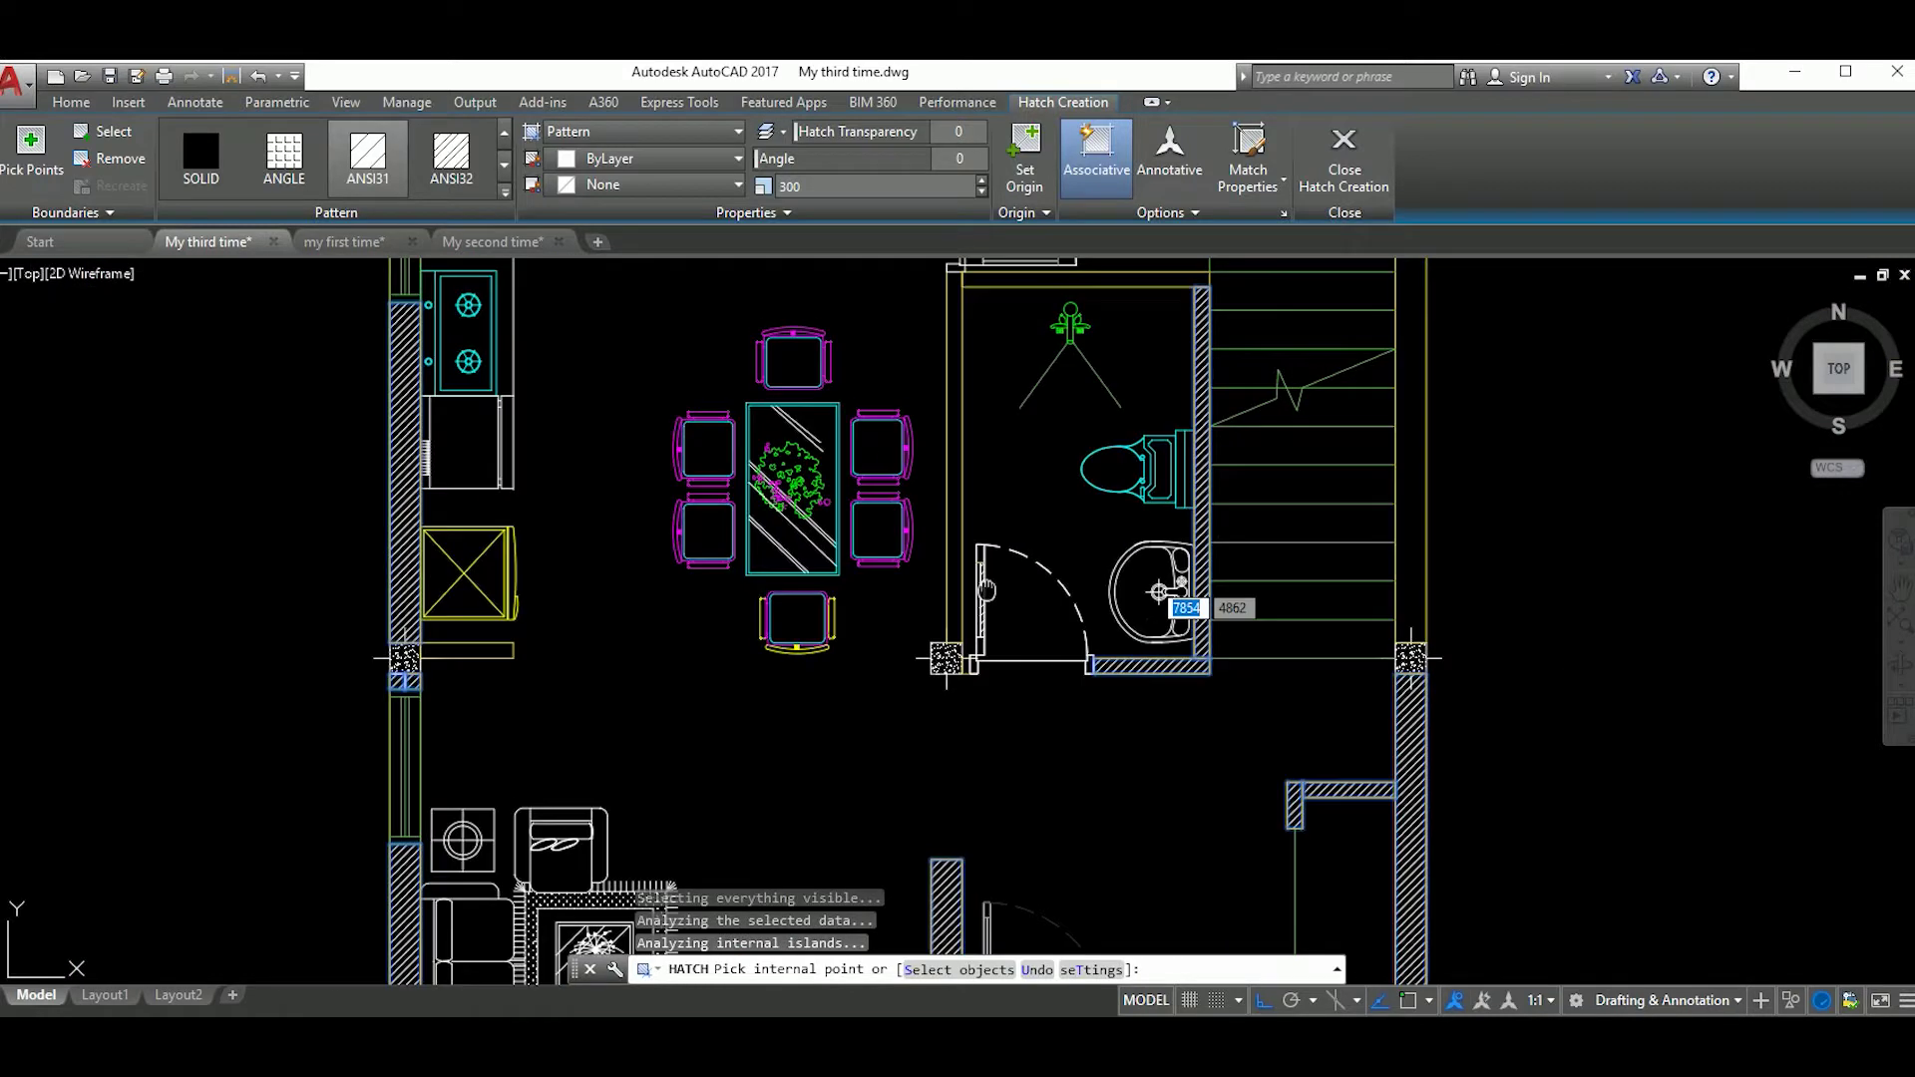
scroll(999, 754, up, 6)
scroll(1082, 736, down, 4)
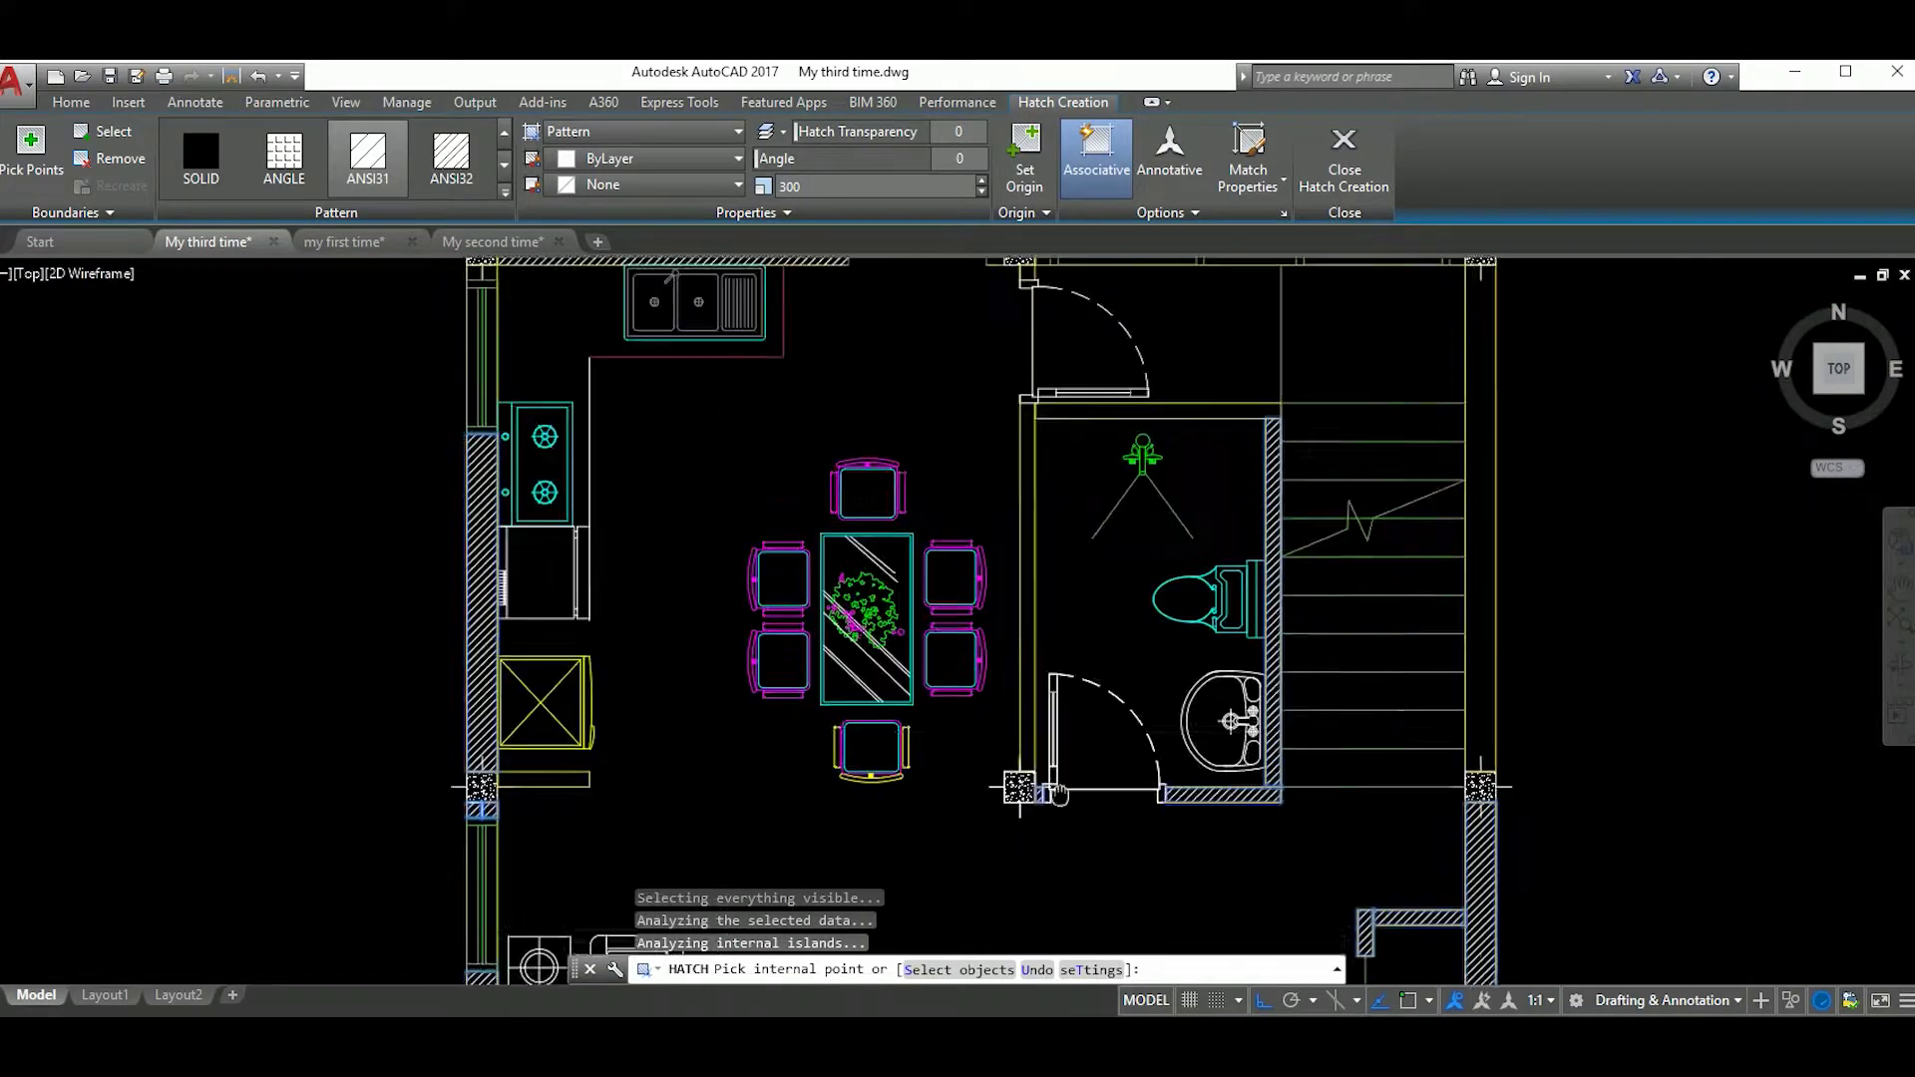
click(1204, 410)
scroll(1233, 847, down, 2)
scroll(1106, 483, up, 5)
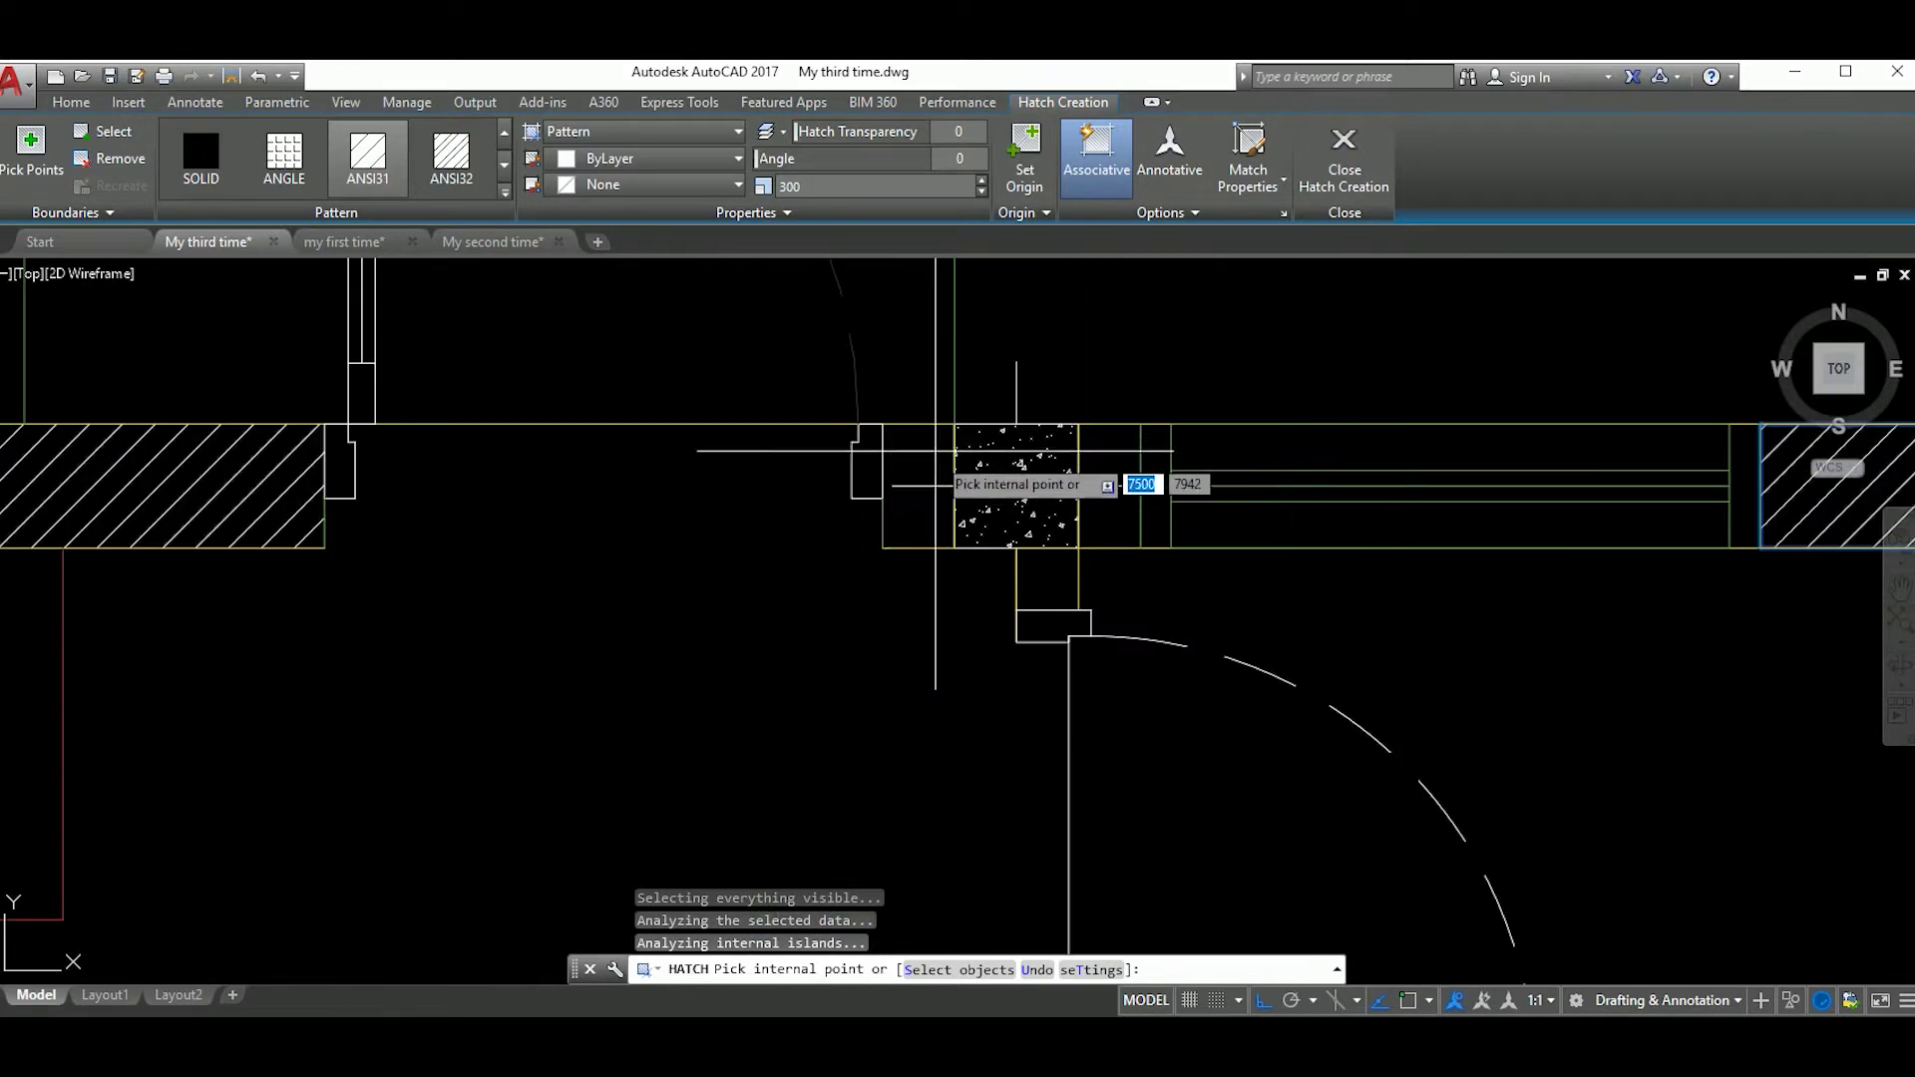
click(1108, 492)
scroll(1327, 558, down, 4)
scroll(1327, 558, up, 4)
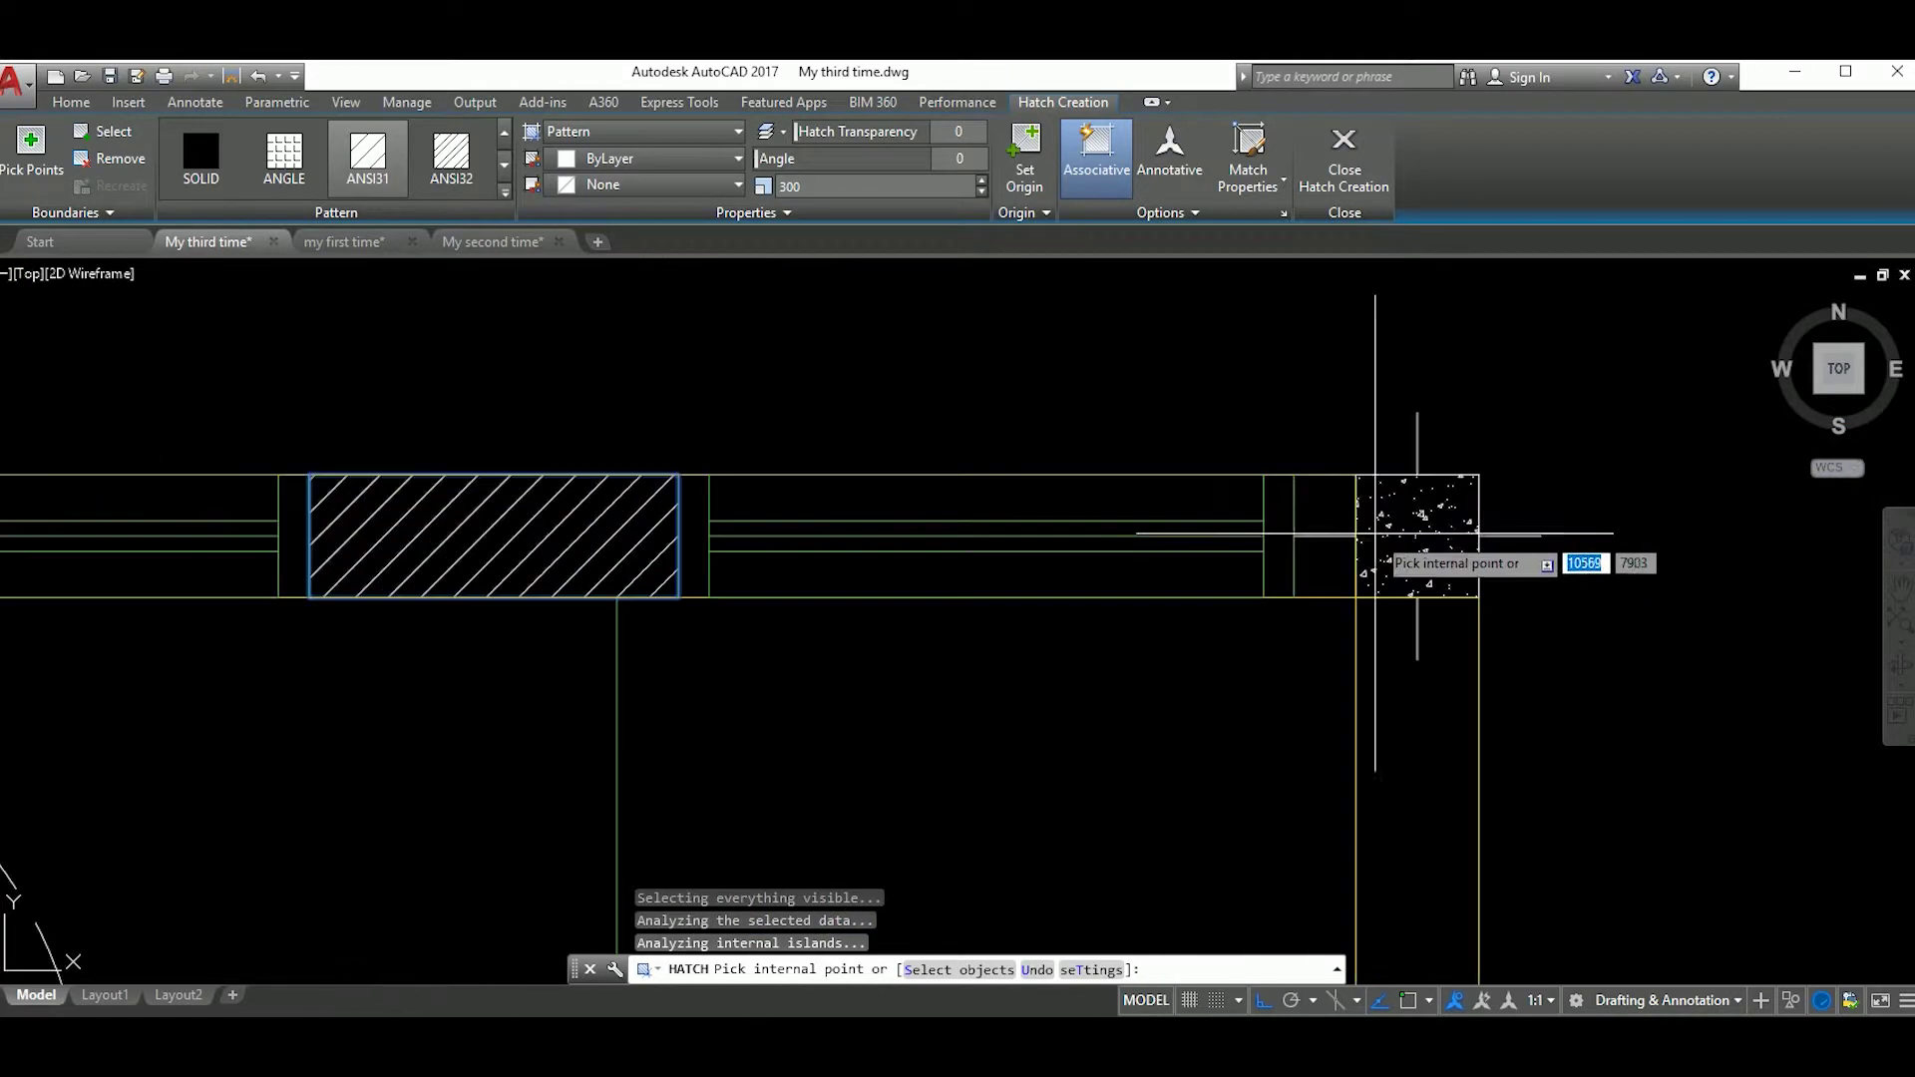
scroll(1326, 559, down, 3)
scroll(1327, 559, down, 3)
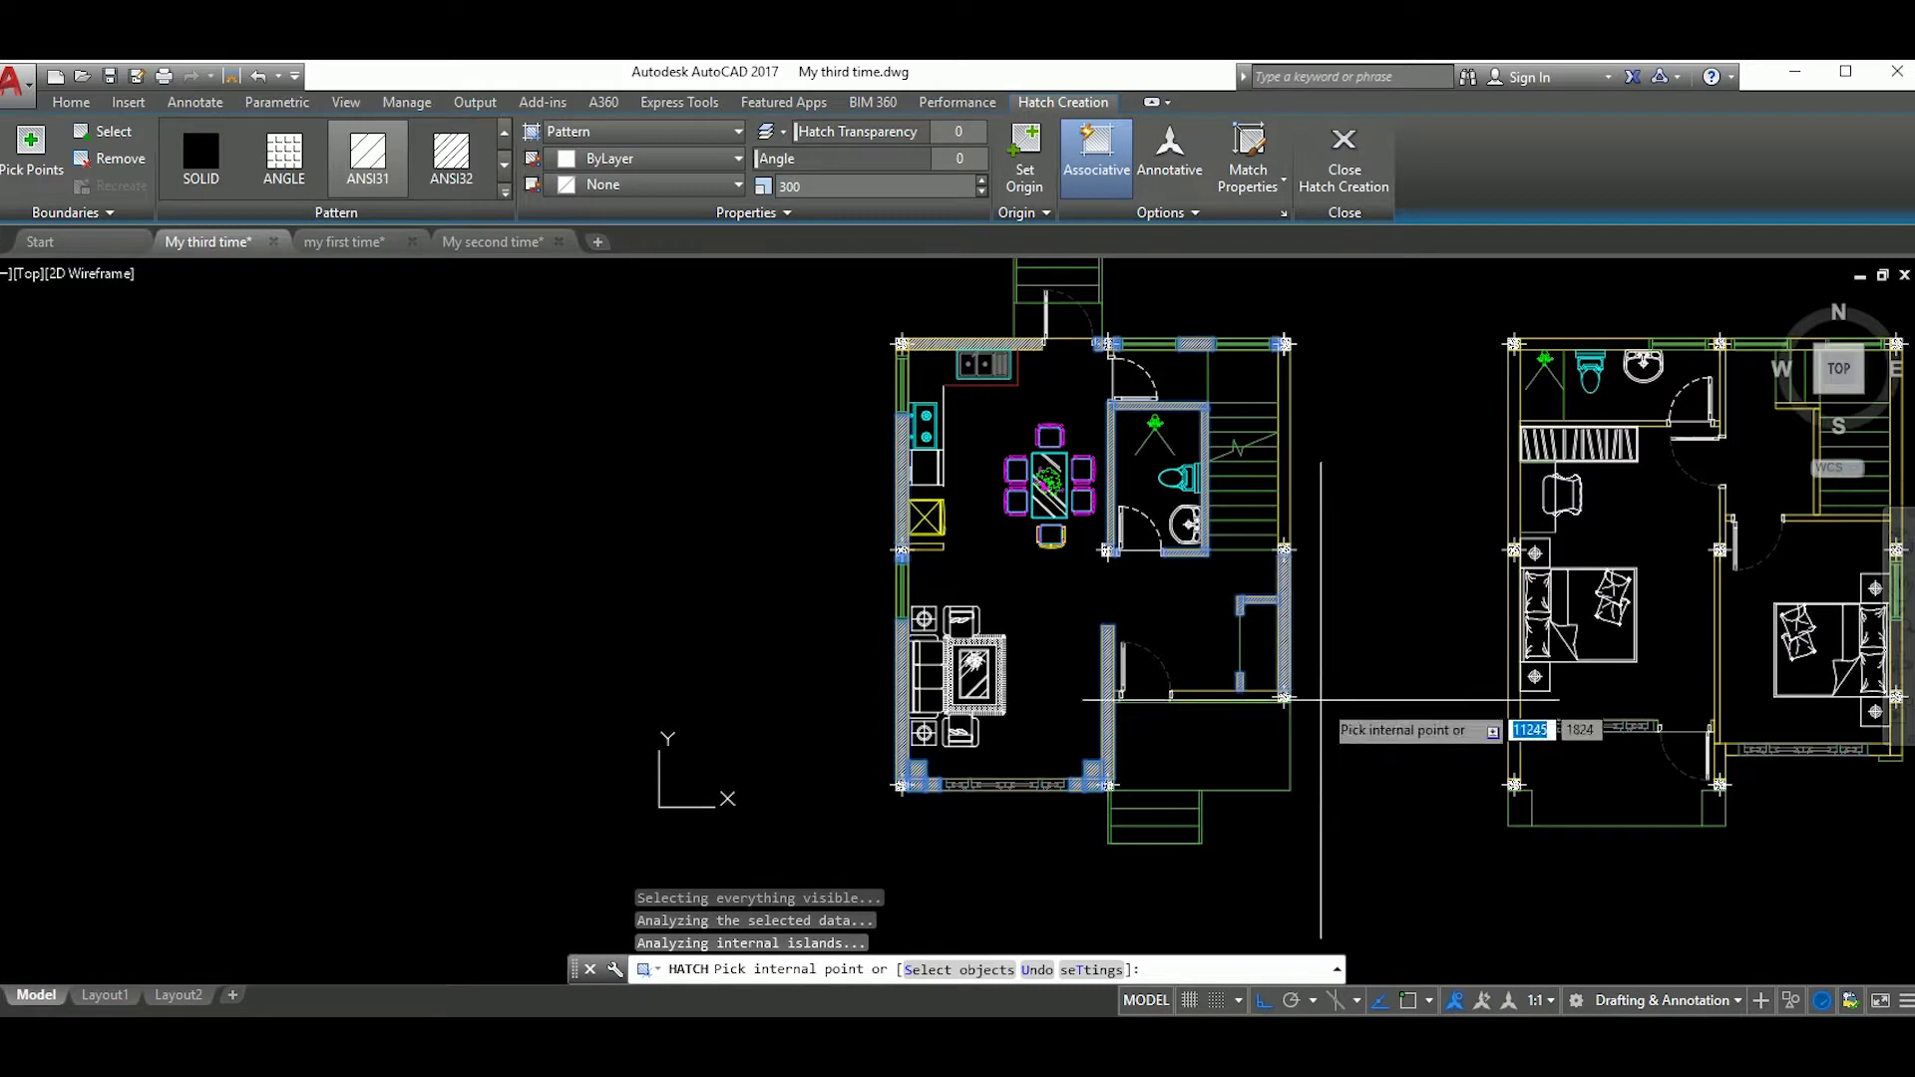
middle_drag(1343, 630, 1118, 680)
key(Escape)
middle_drag(1386, 690, 1099, 696)
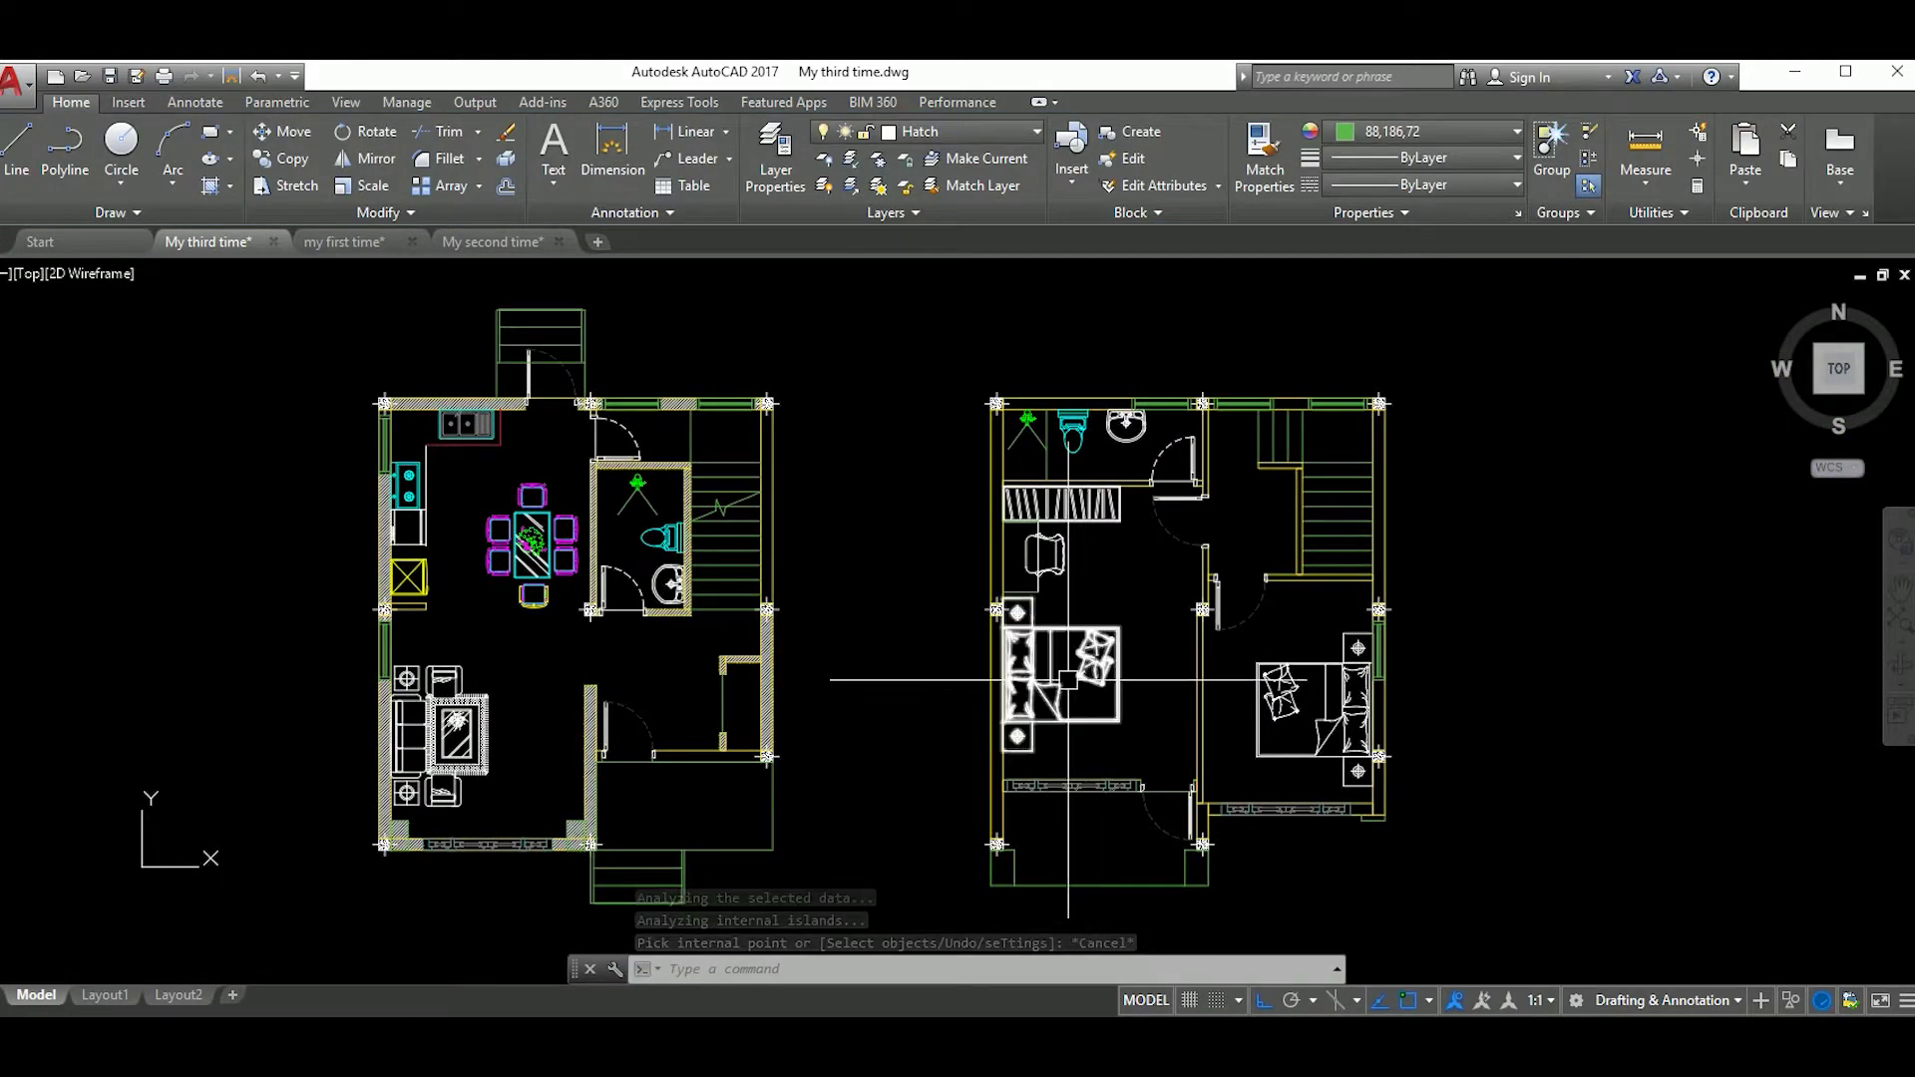
Step: Copy the first-floor bedroom window block into the wall beside the wardrobe
scroll(1060, 698, up, 3)
scroll(997, 698, down, 3)
scroll(1259, 685, up, 2)
scroll(1259, 686, up, 2)
click(1154, 505)
click(1297, 727)
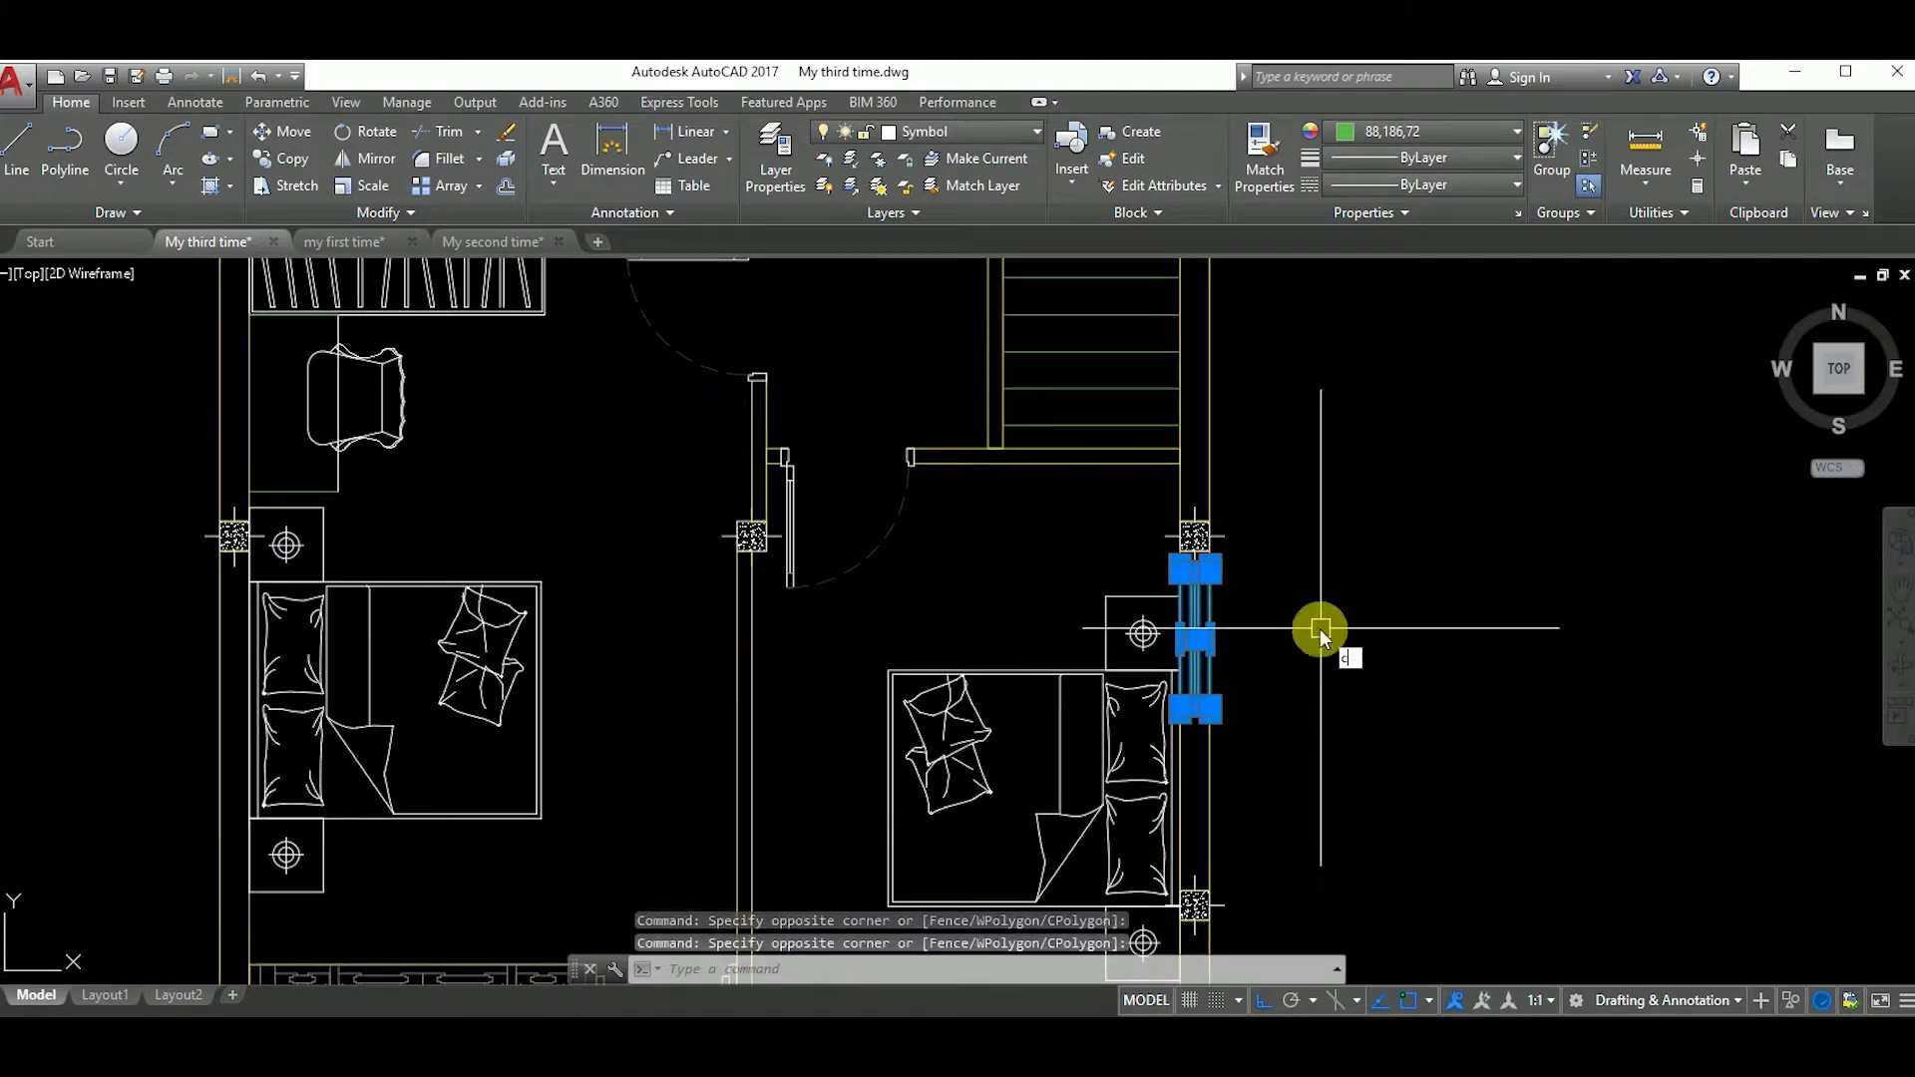
key(Return)
scroll(1320, 629, up, 2)
click(1250, 556)
scroll(1250, 556, down, 5)
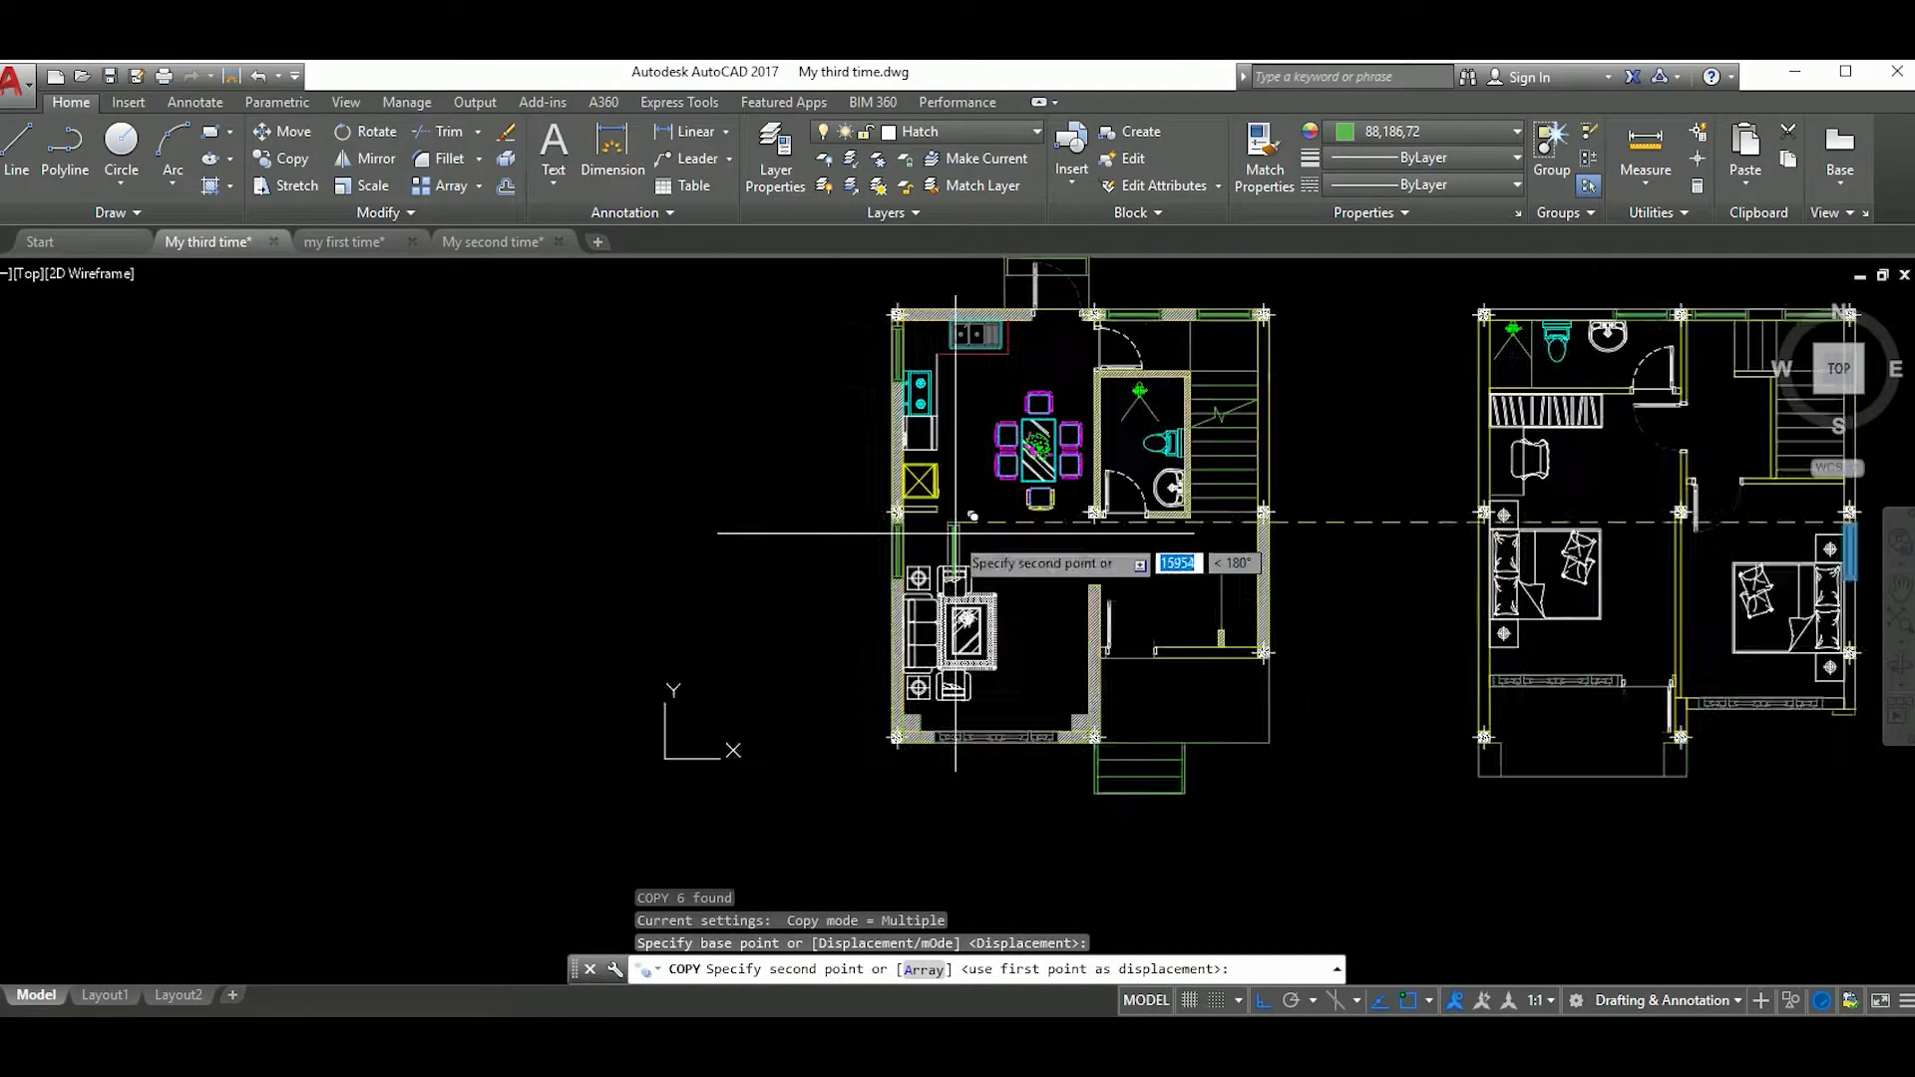
scroll(1259, 599, up, 4)
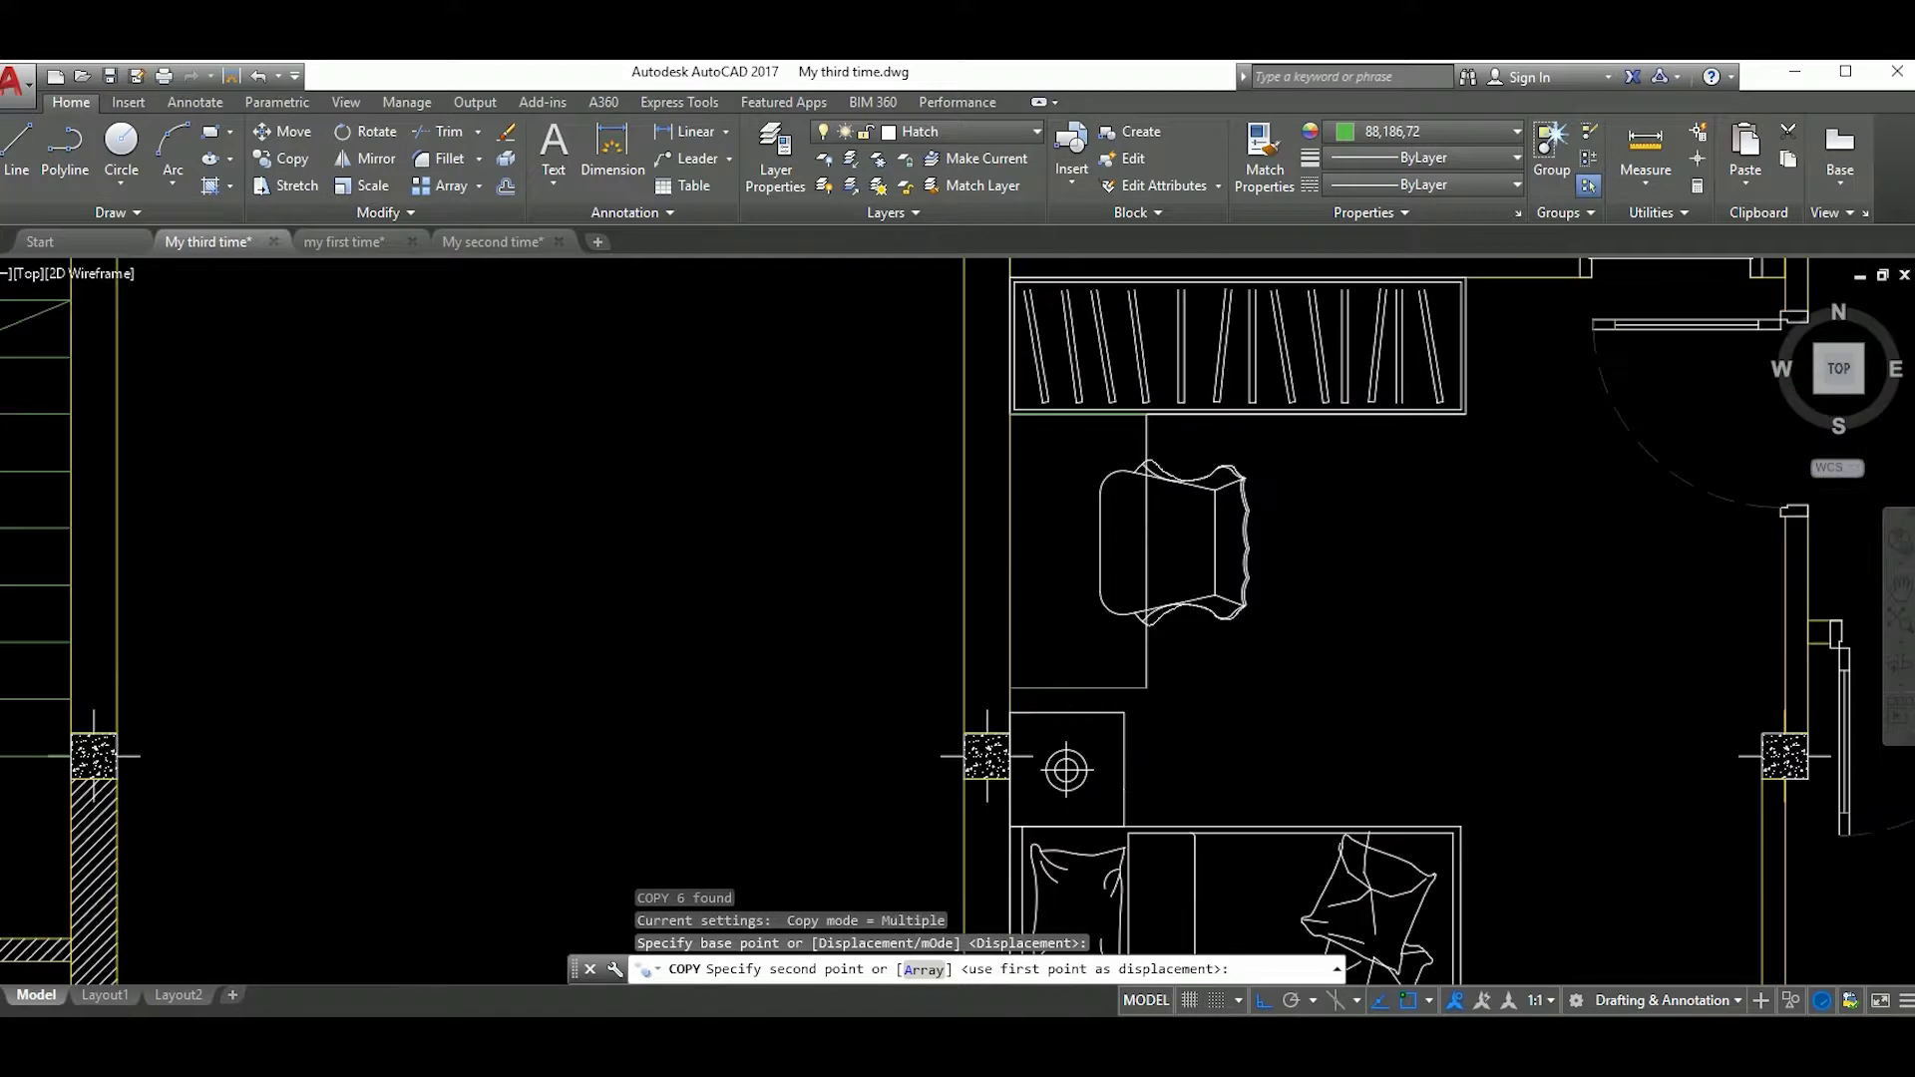
click(987, 355)
key(Escape)
Step: Select the copied window and move it to its final position in the bedroom wall
drag(924, 346, 1078, 610)
click(1043, 592)
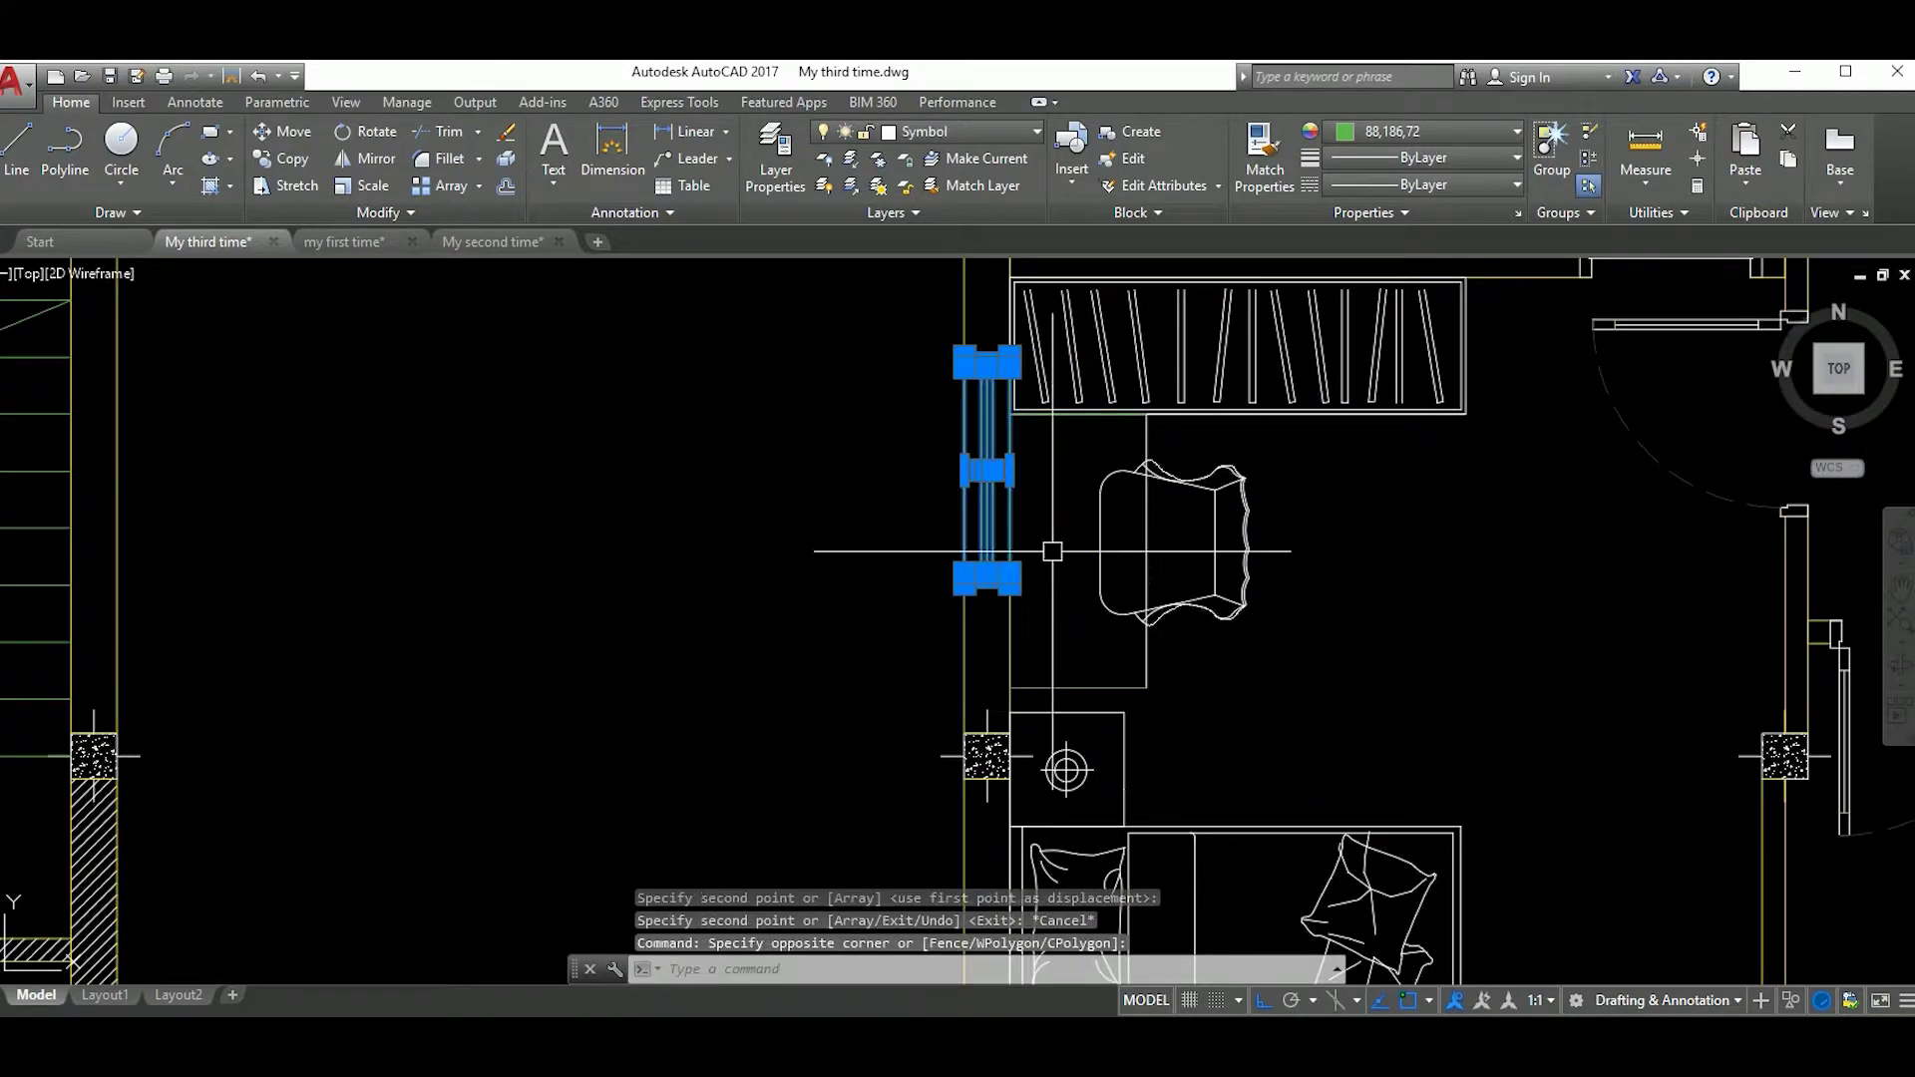
text(m)
key(Return)
click(1047, 558)
scroll(1411, 650, down, 6)
scroll(1198, 599, down, 2)
scroll(1013, 543, up, 4)
scroll(1014, 542, down, 2)
scroll(1013, 539, down, 2)
mouse_move(1014, 539)
middle_down()
mouse_move(1058, 559)
mouse_move(1073, 603)
mouse_move(980, 627)
middle_up()
scroll(1073, 603, up, 2)
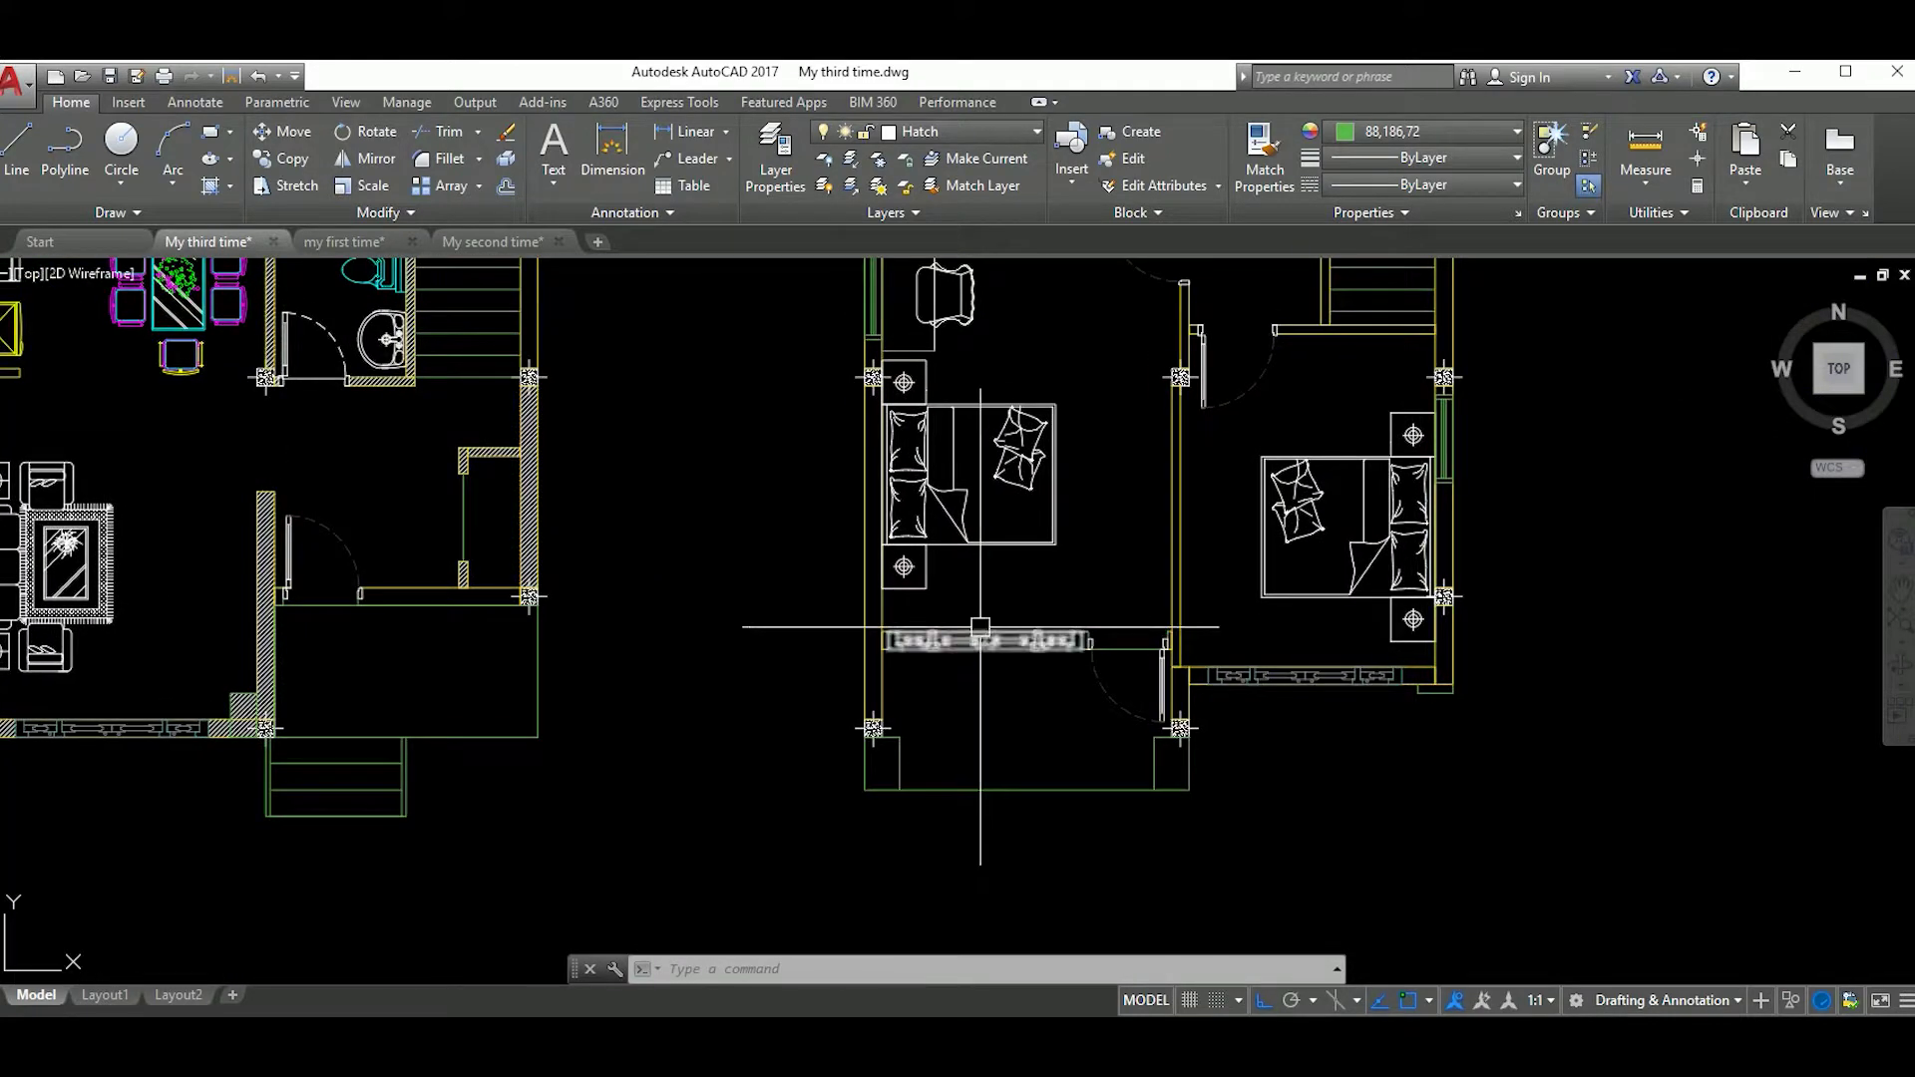
Step: Start HATCH with the ANSI31 pattern and bring the right-hand bedroom plan's walls into view
text(h)
key(Return)
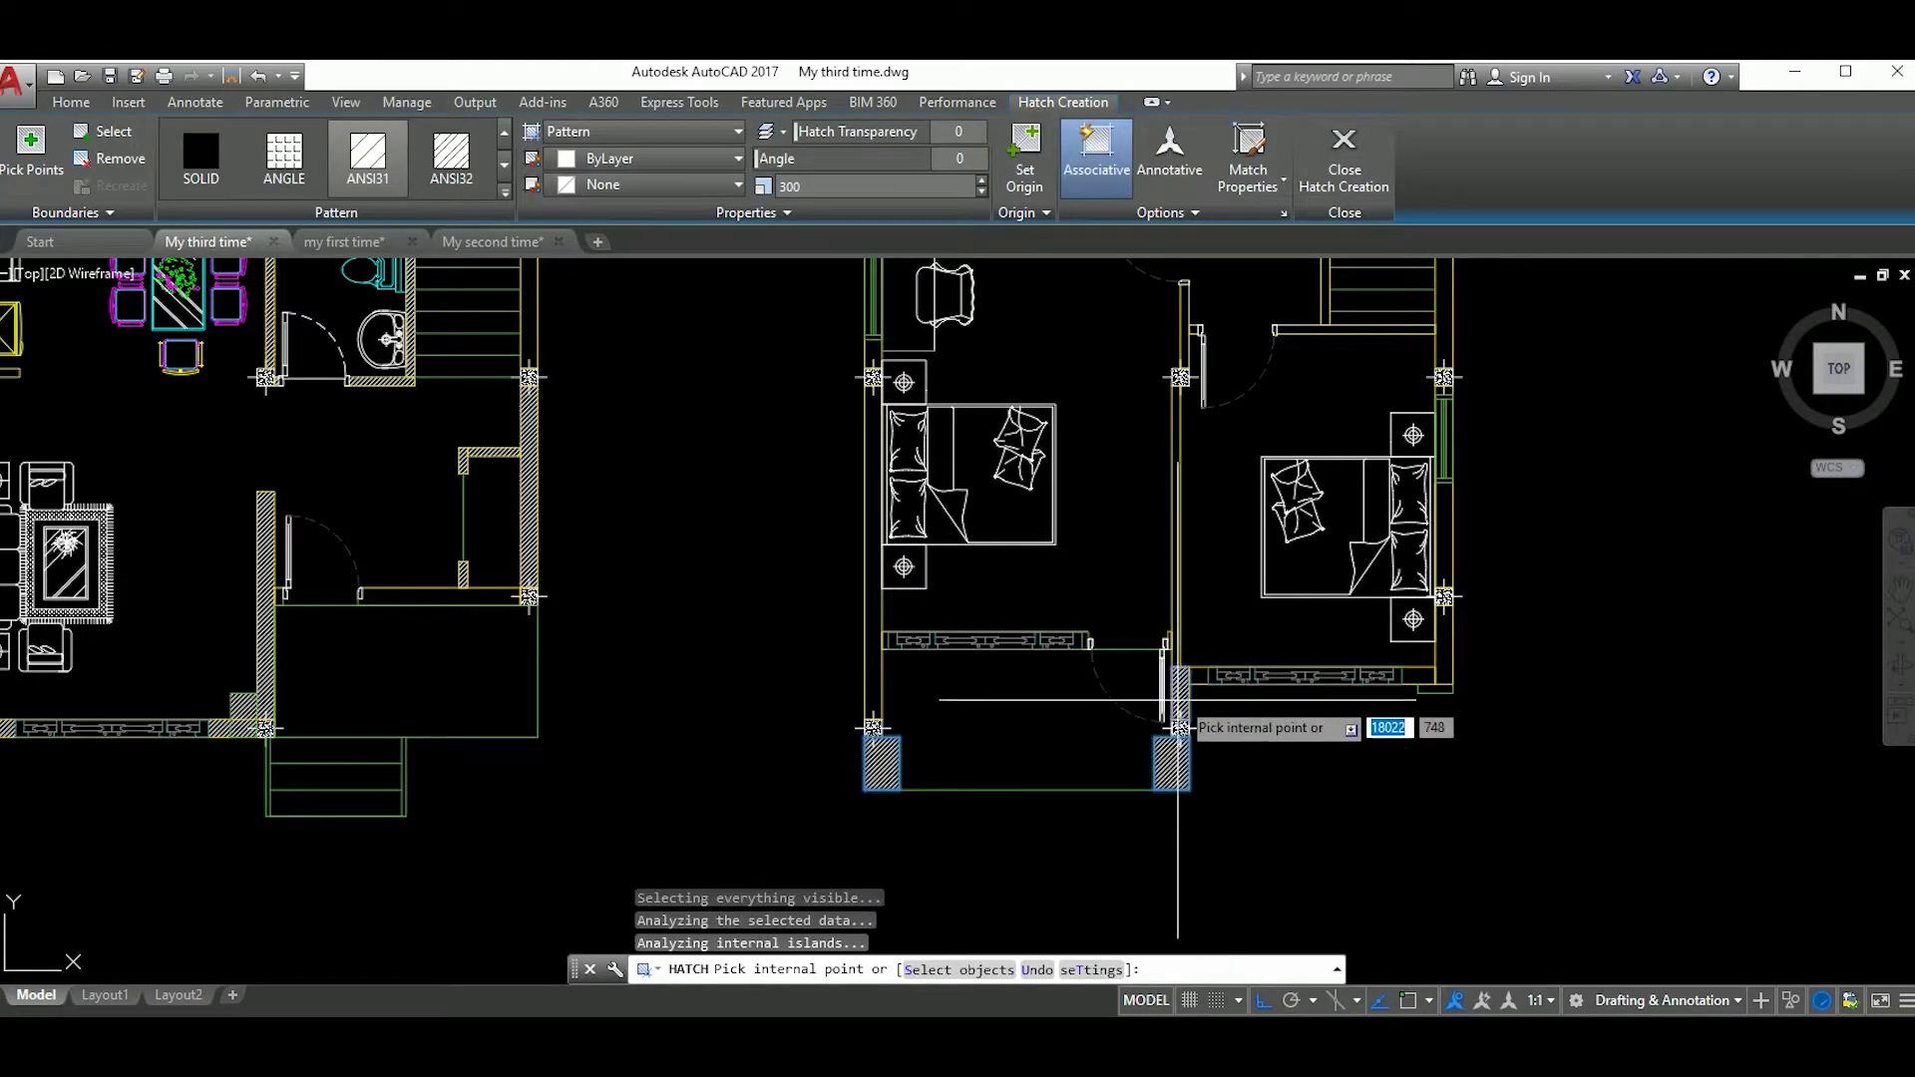
scroll(1434, 685, up, 5)
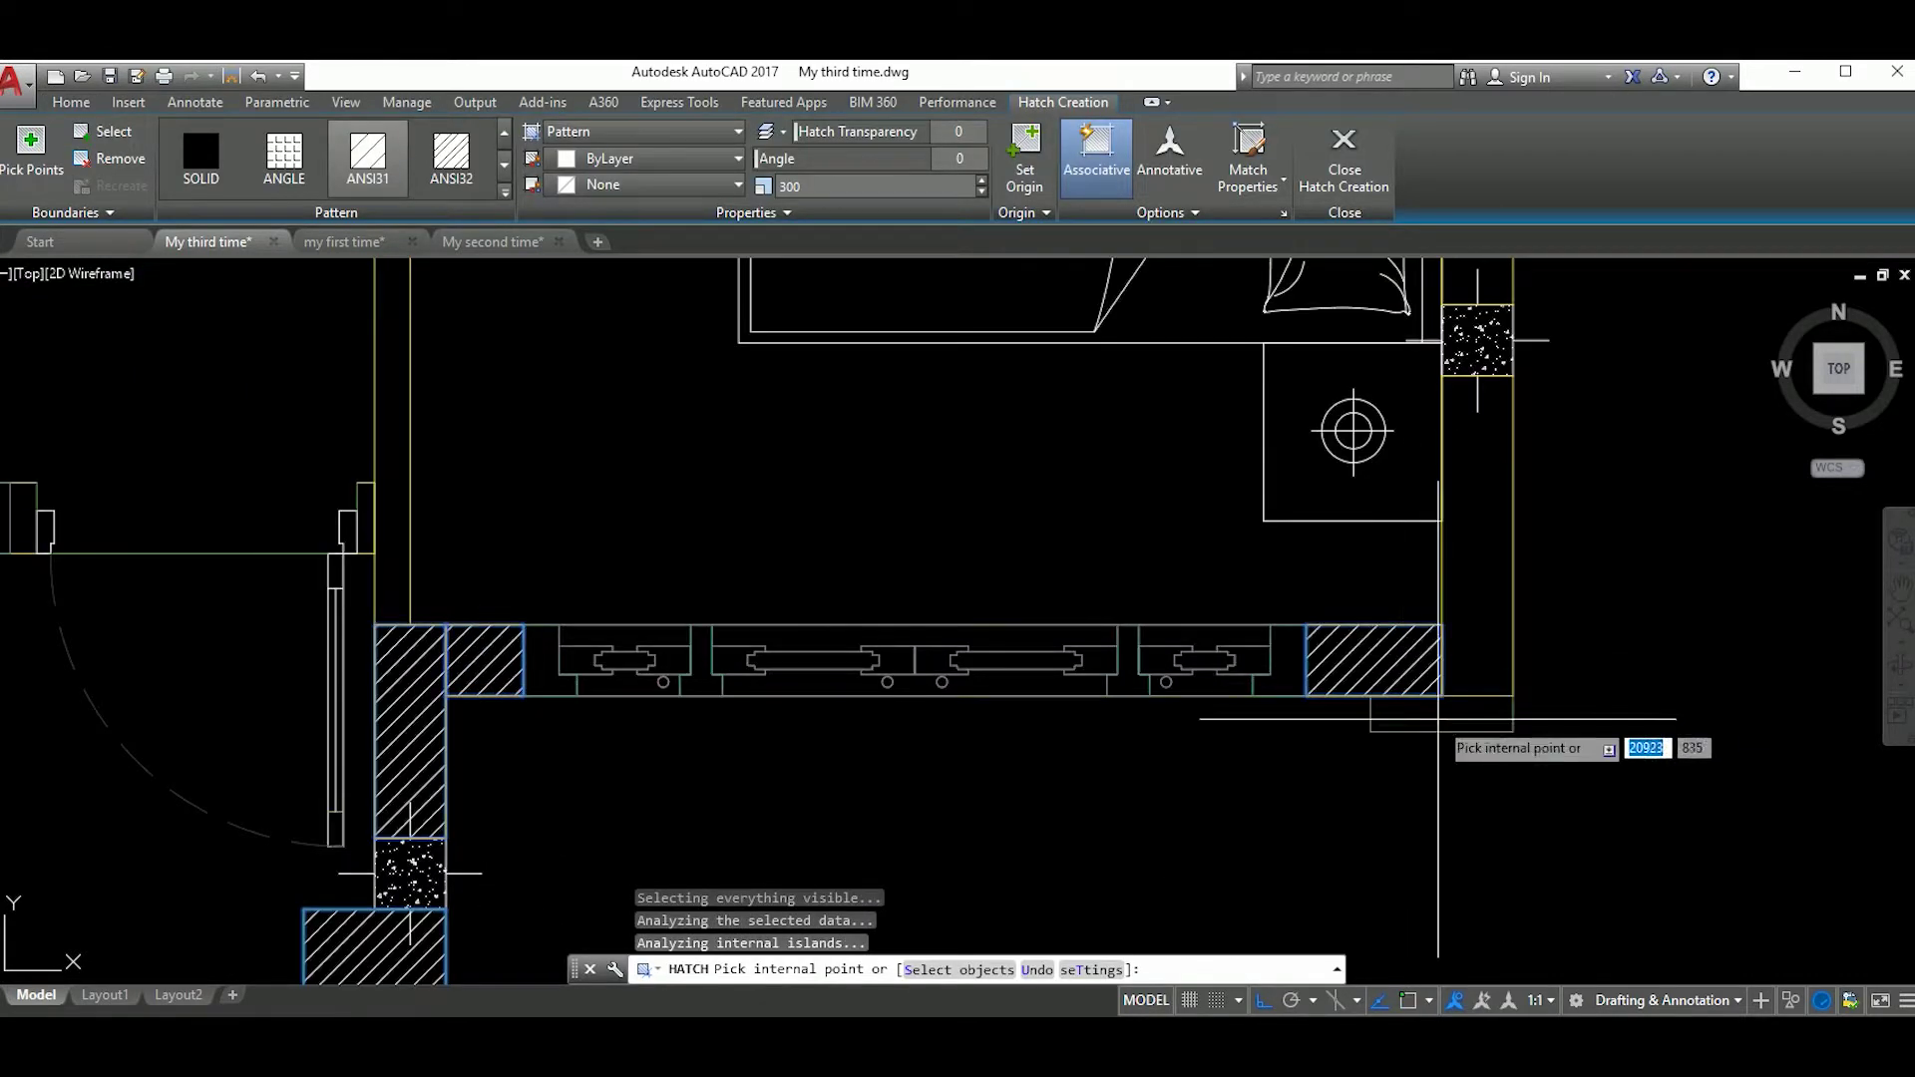
scroll(1480, 638, down, 1)
scroll(1497, 658, down, 2)
middle_drag(1496, 559, 1455, 748)
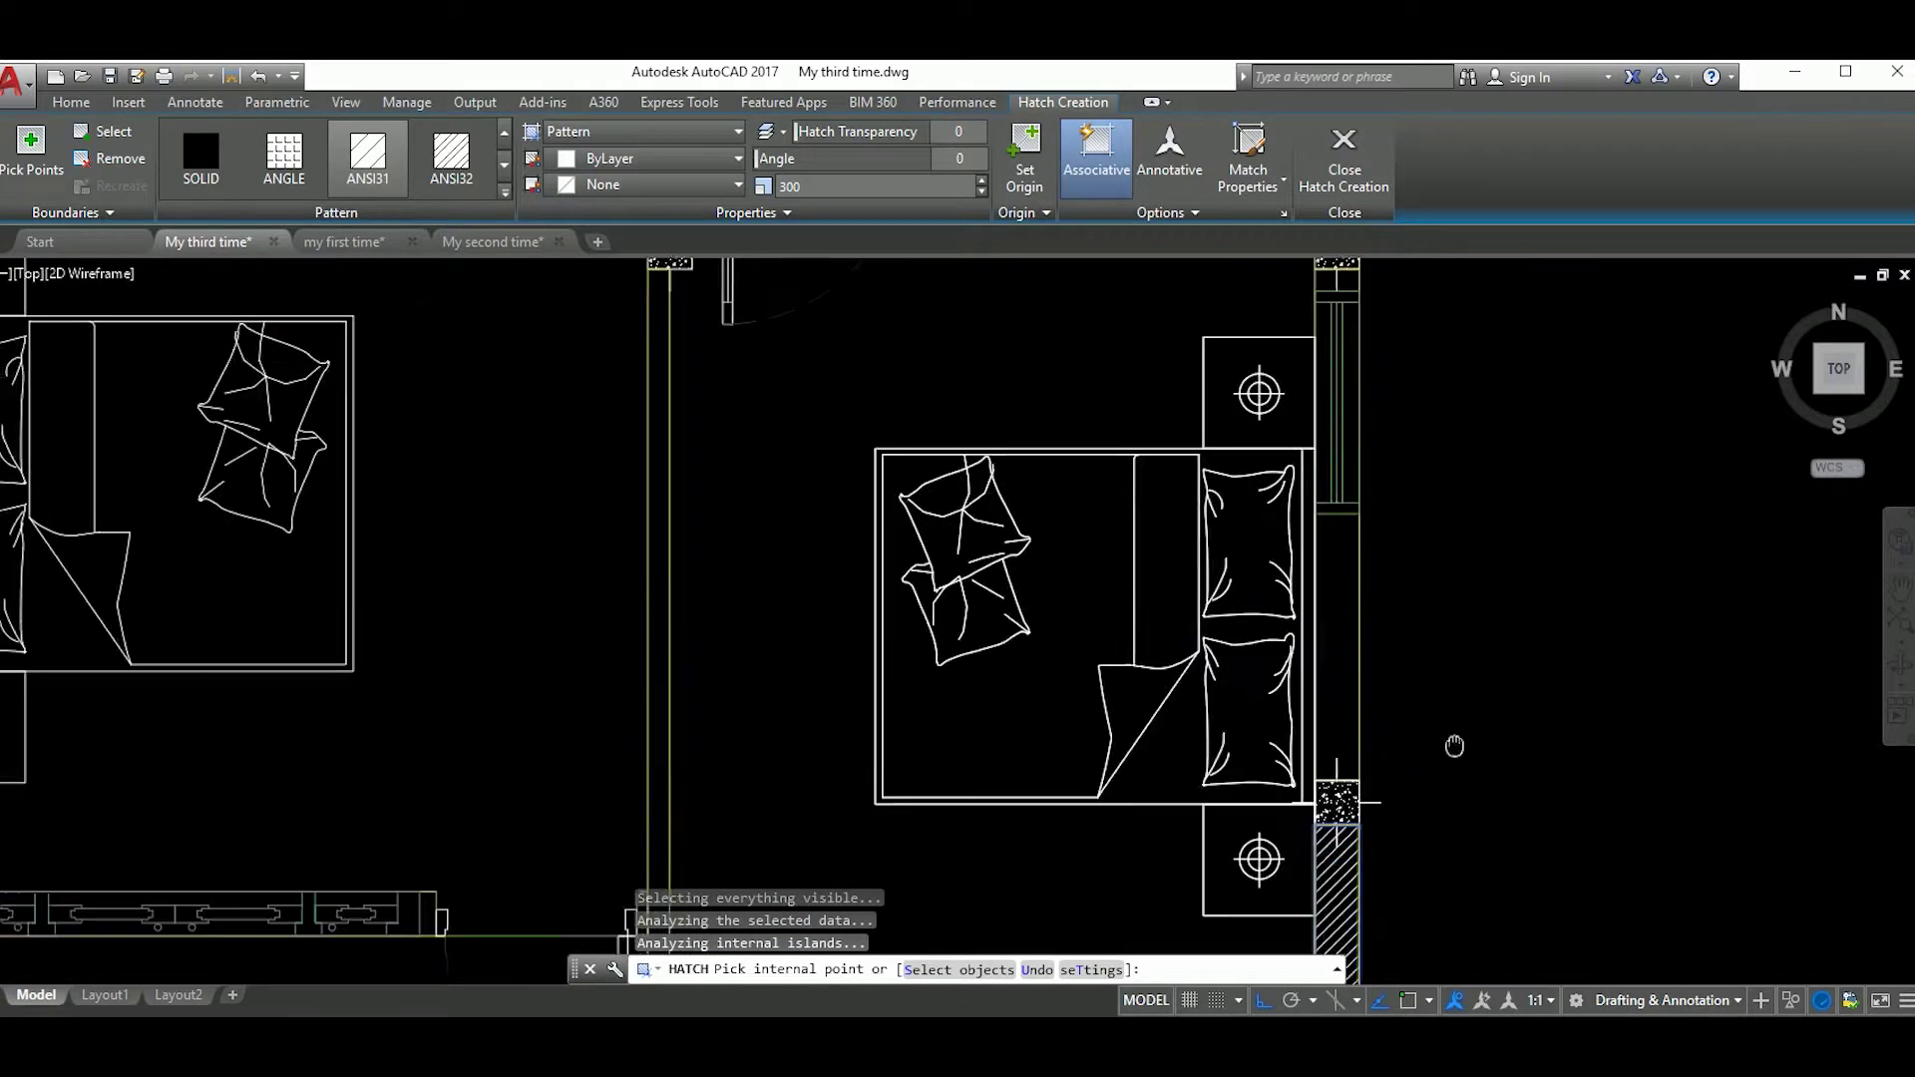
middle_drag(1362, 607, 1361, 878)
scroll(1357, 573, up, 5)
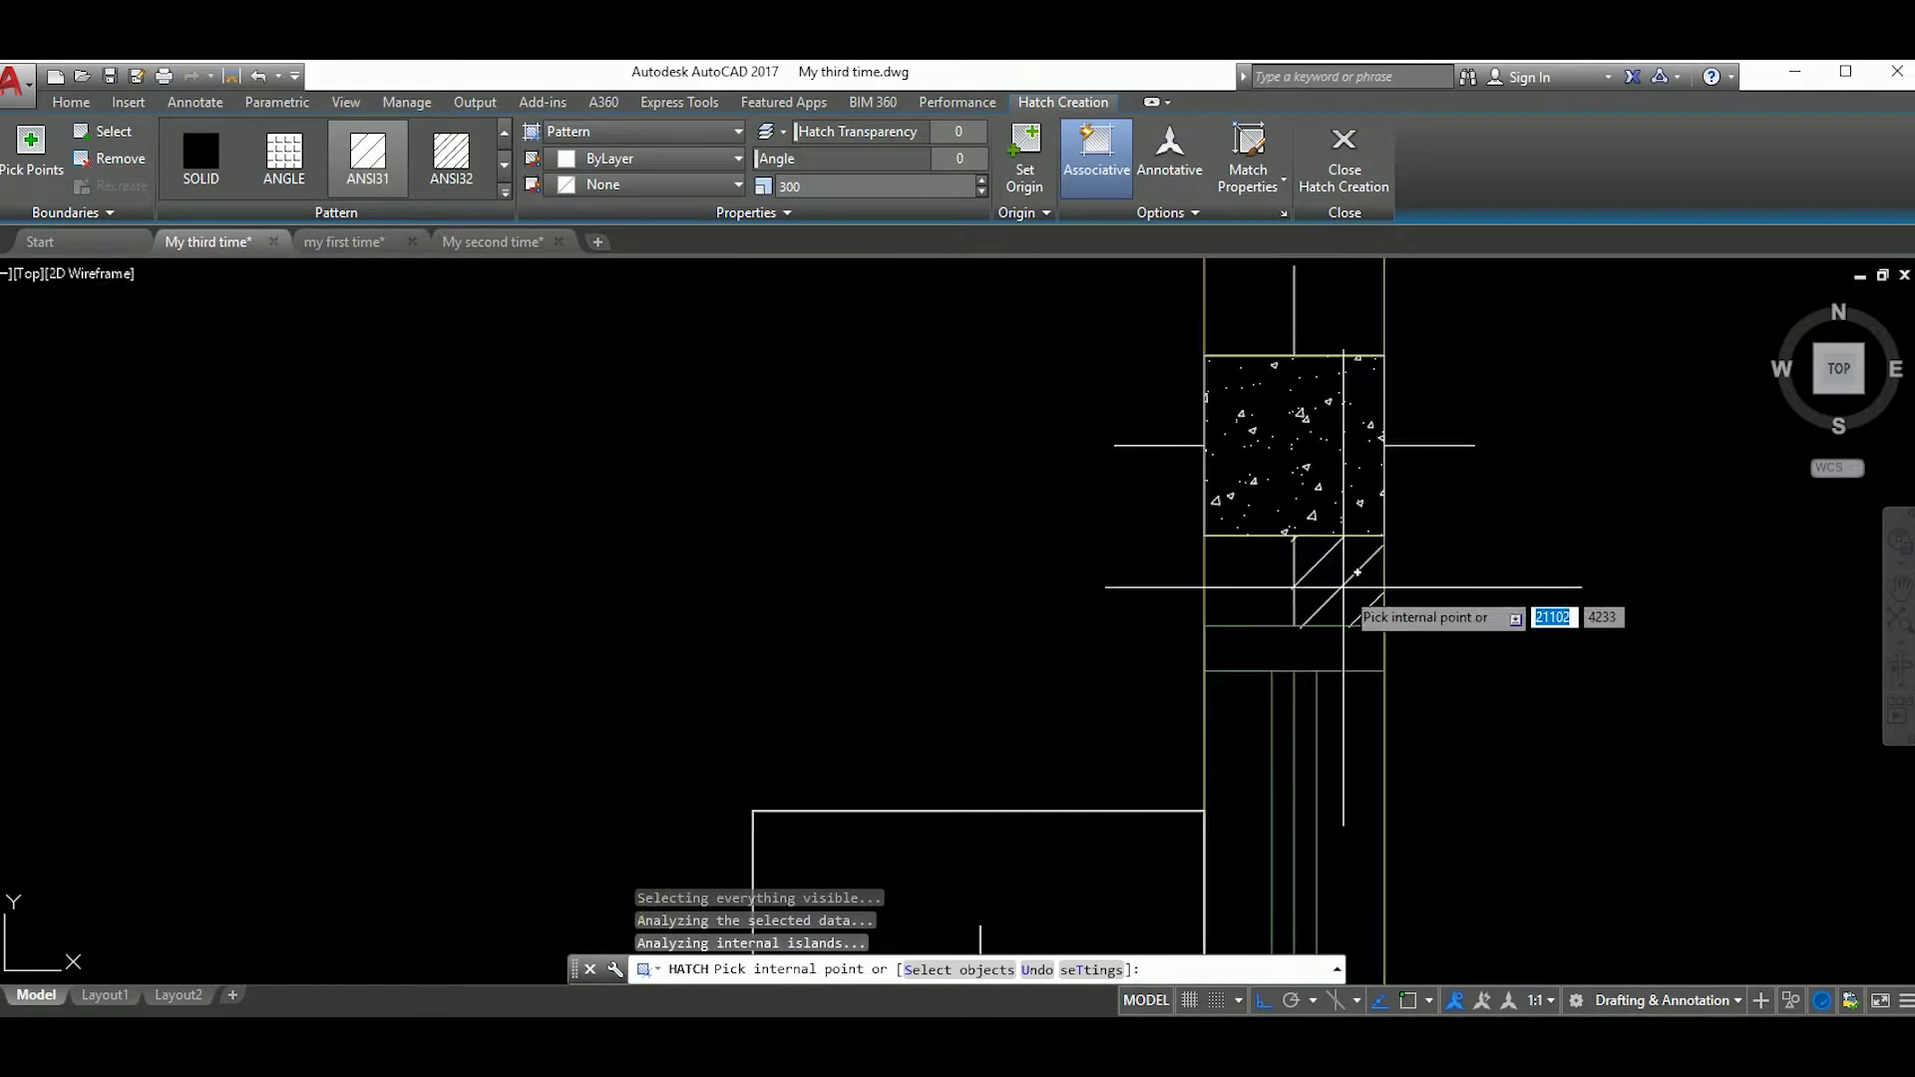
scroll(1297, 618, down, 5)
scroll(1397, 688, down, 2)
scroll(1249, 474, up, 3)
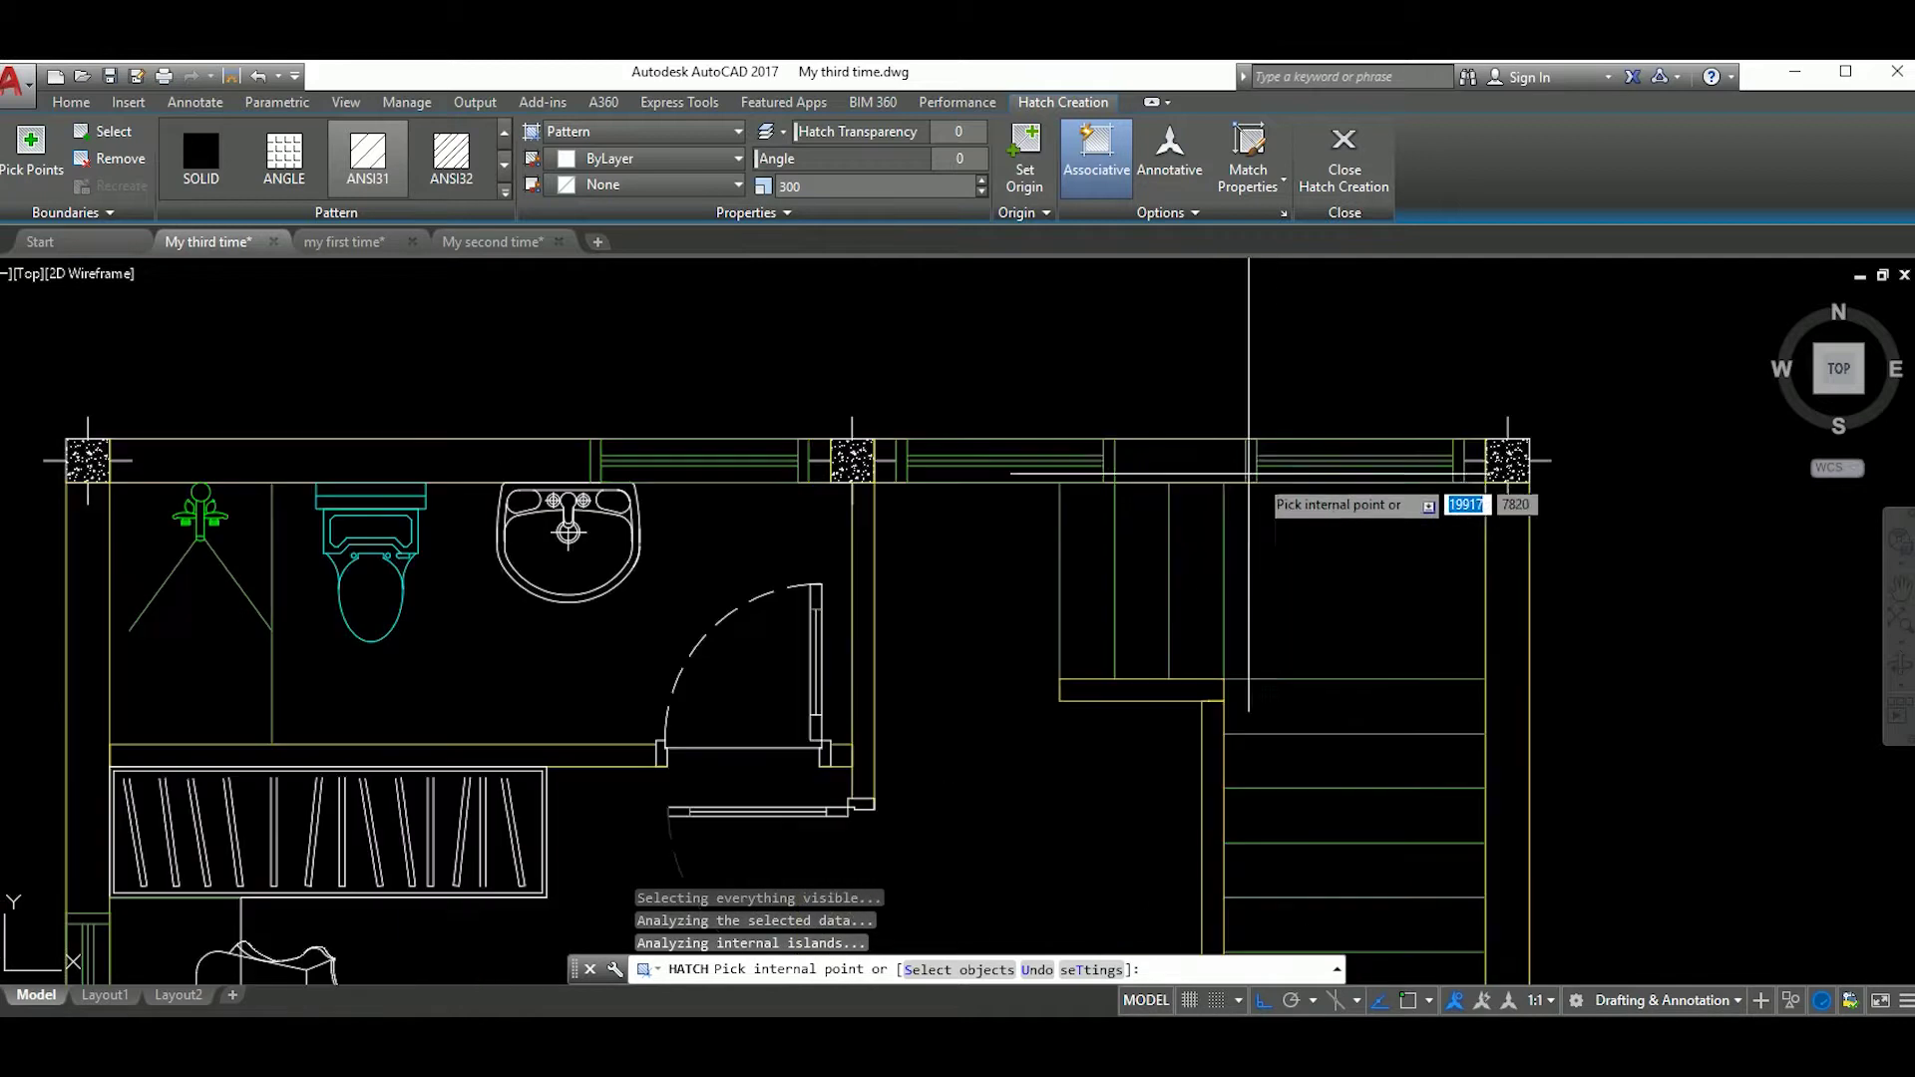
scroll(1465, 446, up, 3)
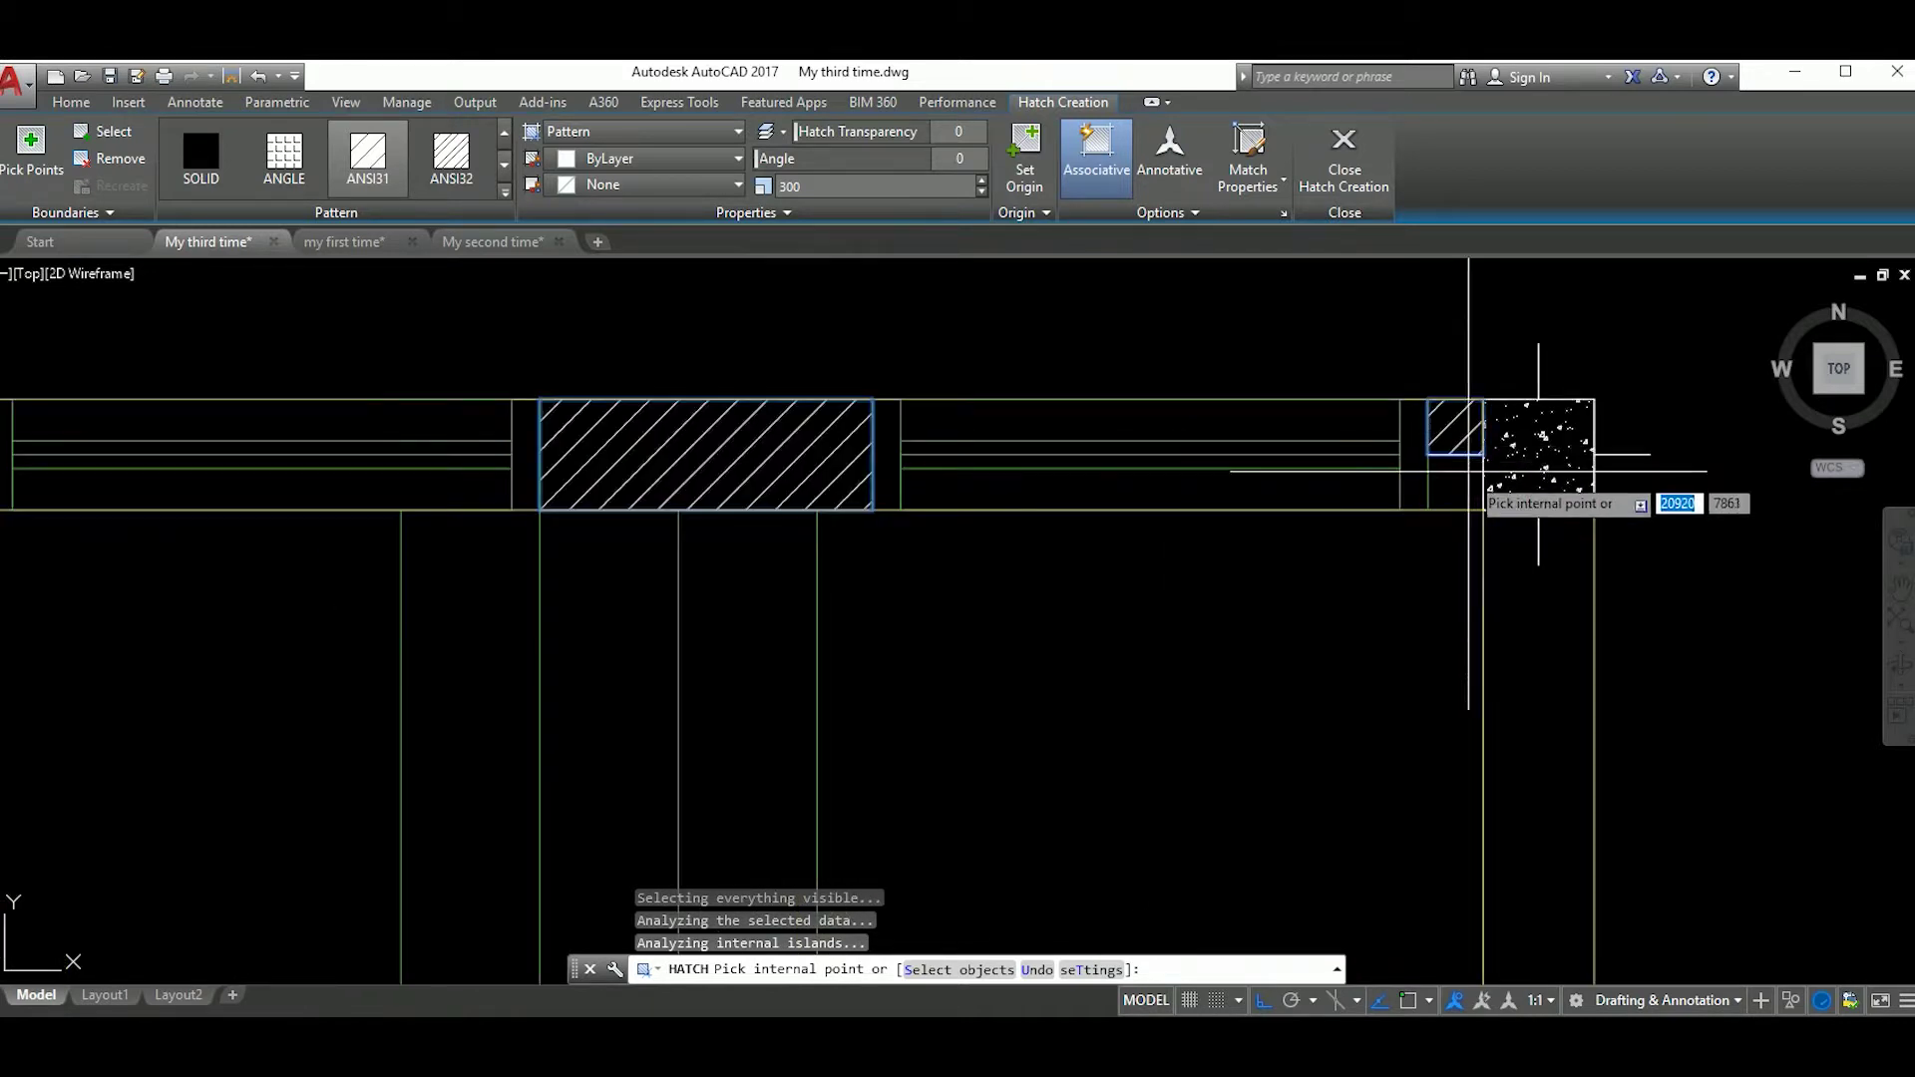
scroll(1468, 471, down, 3)
scroll(1326, 479, up, 2)
scroll(1285, 426, up, 2)
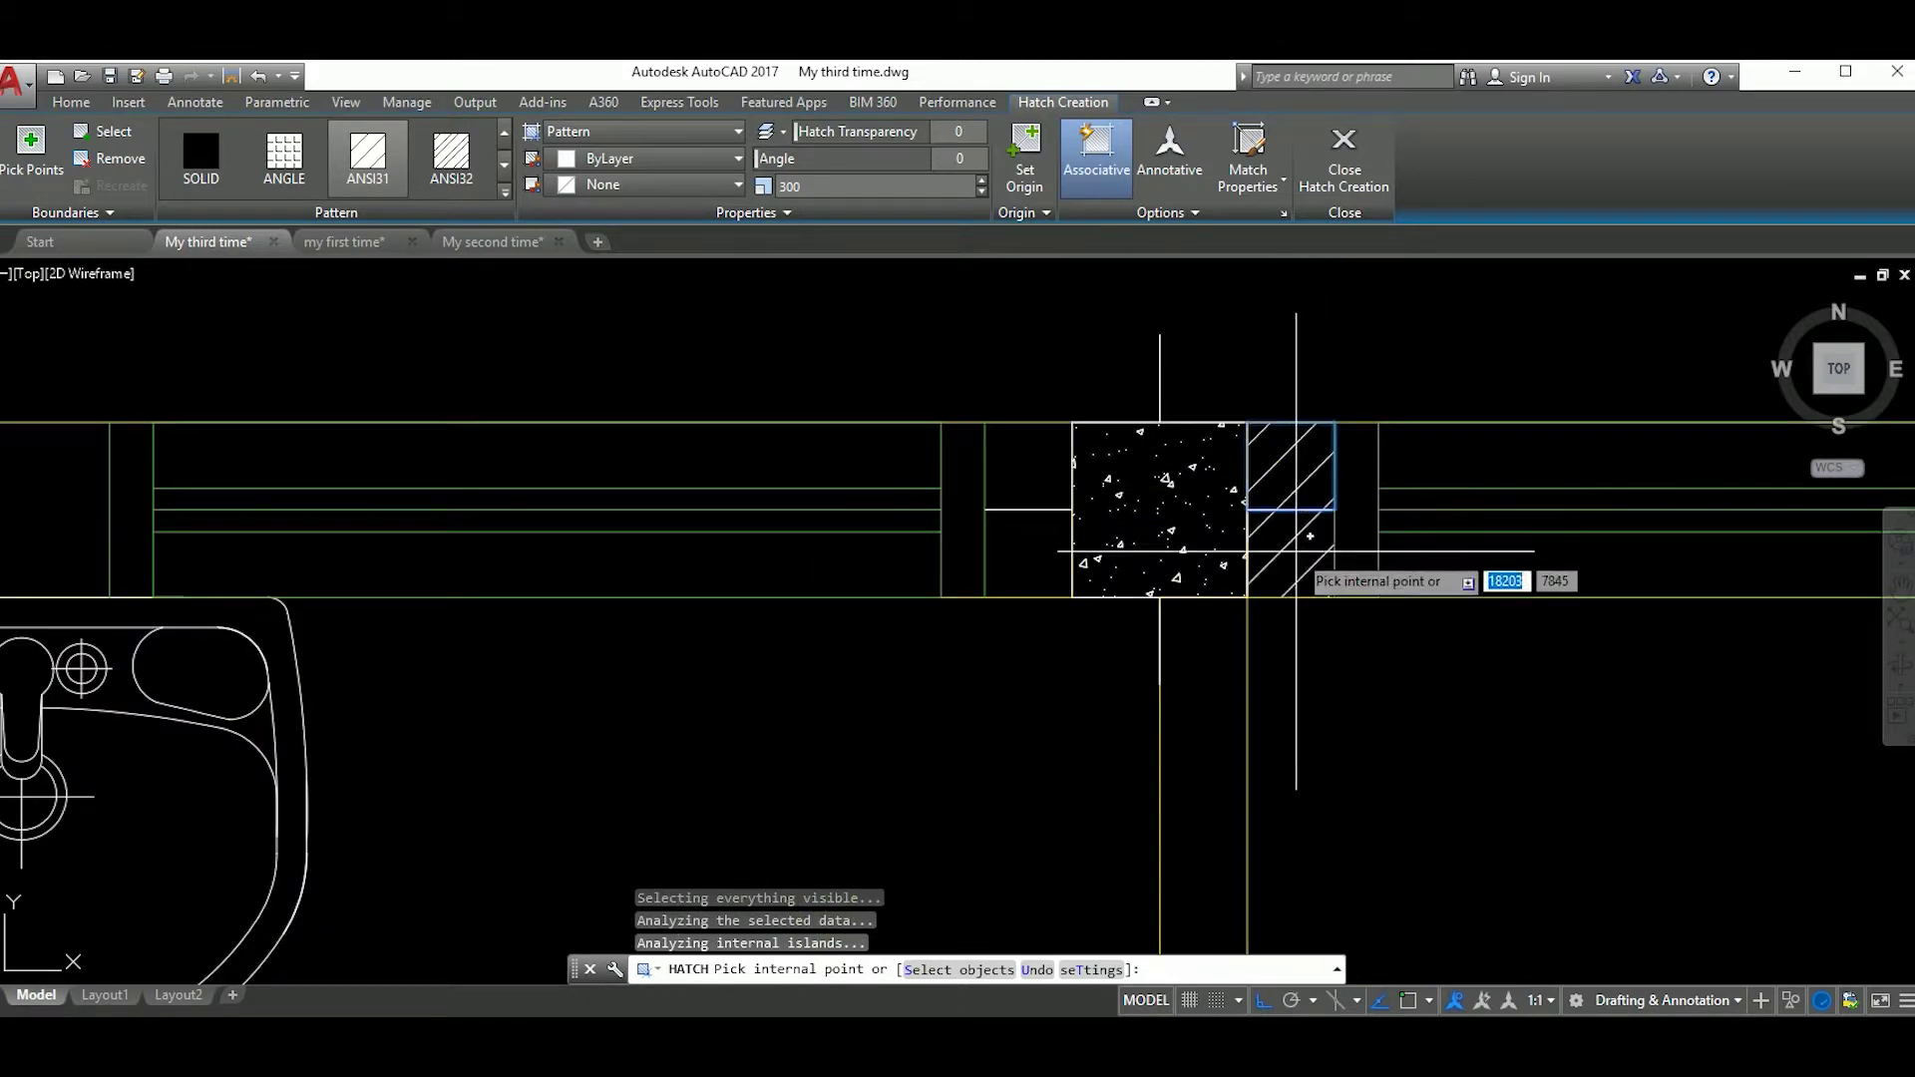
scroll(1017, 458, down, 1)
scroll(1016, 458, down, 2)
scroll(1017, 461, down, 2)
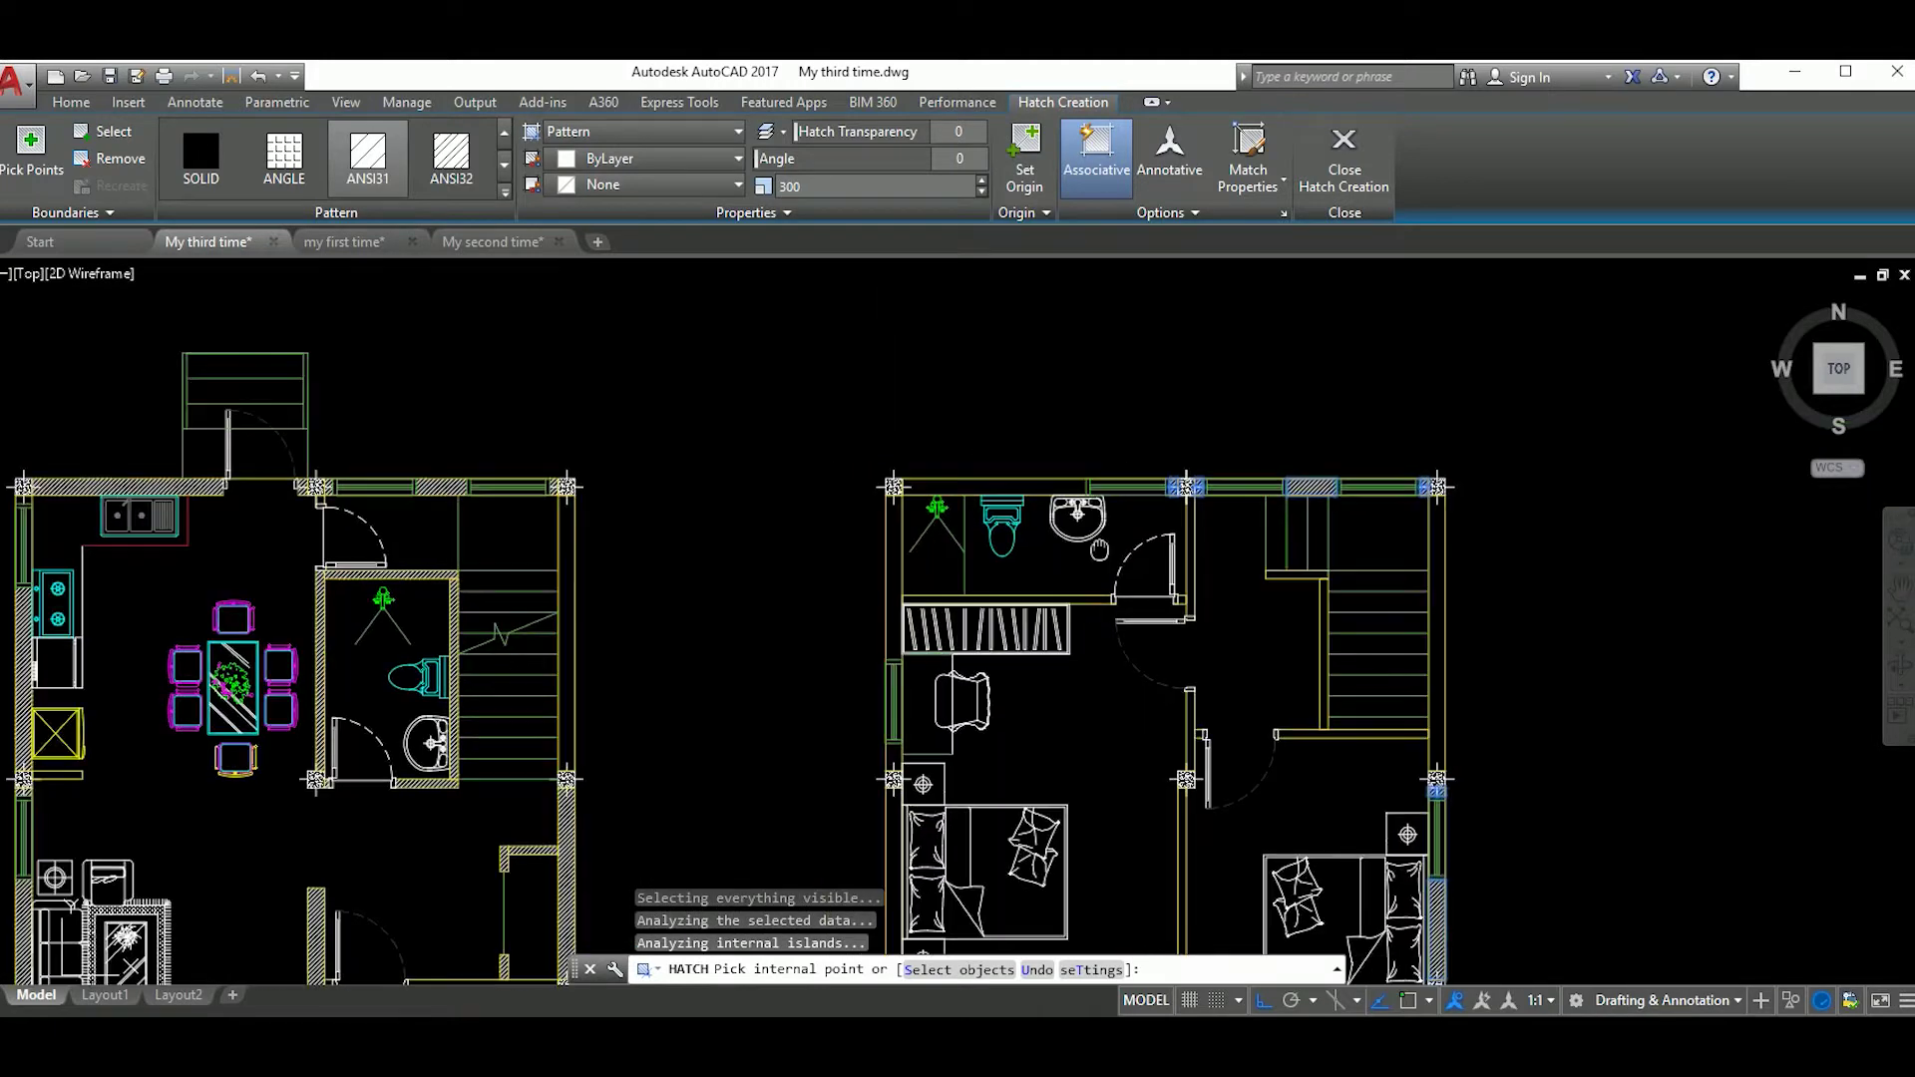
scroll(1020, 466, up, 3)
scroll(976, 489, down, 4)
scroll(1012, 511, up, 3)
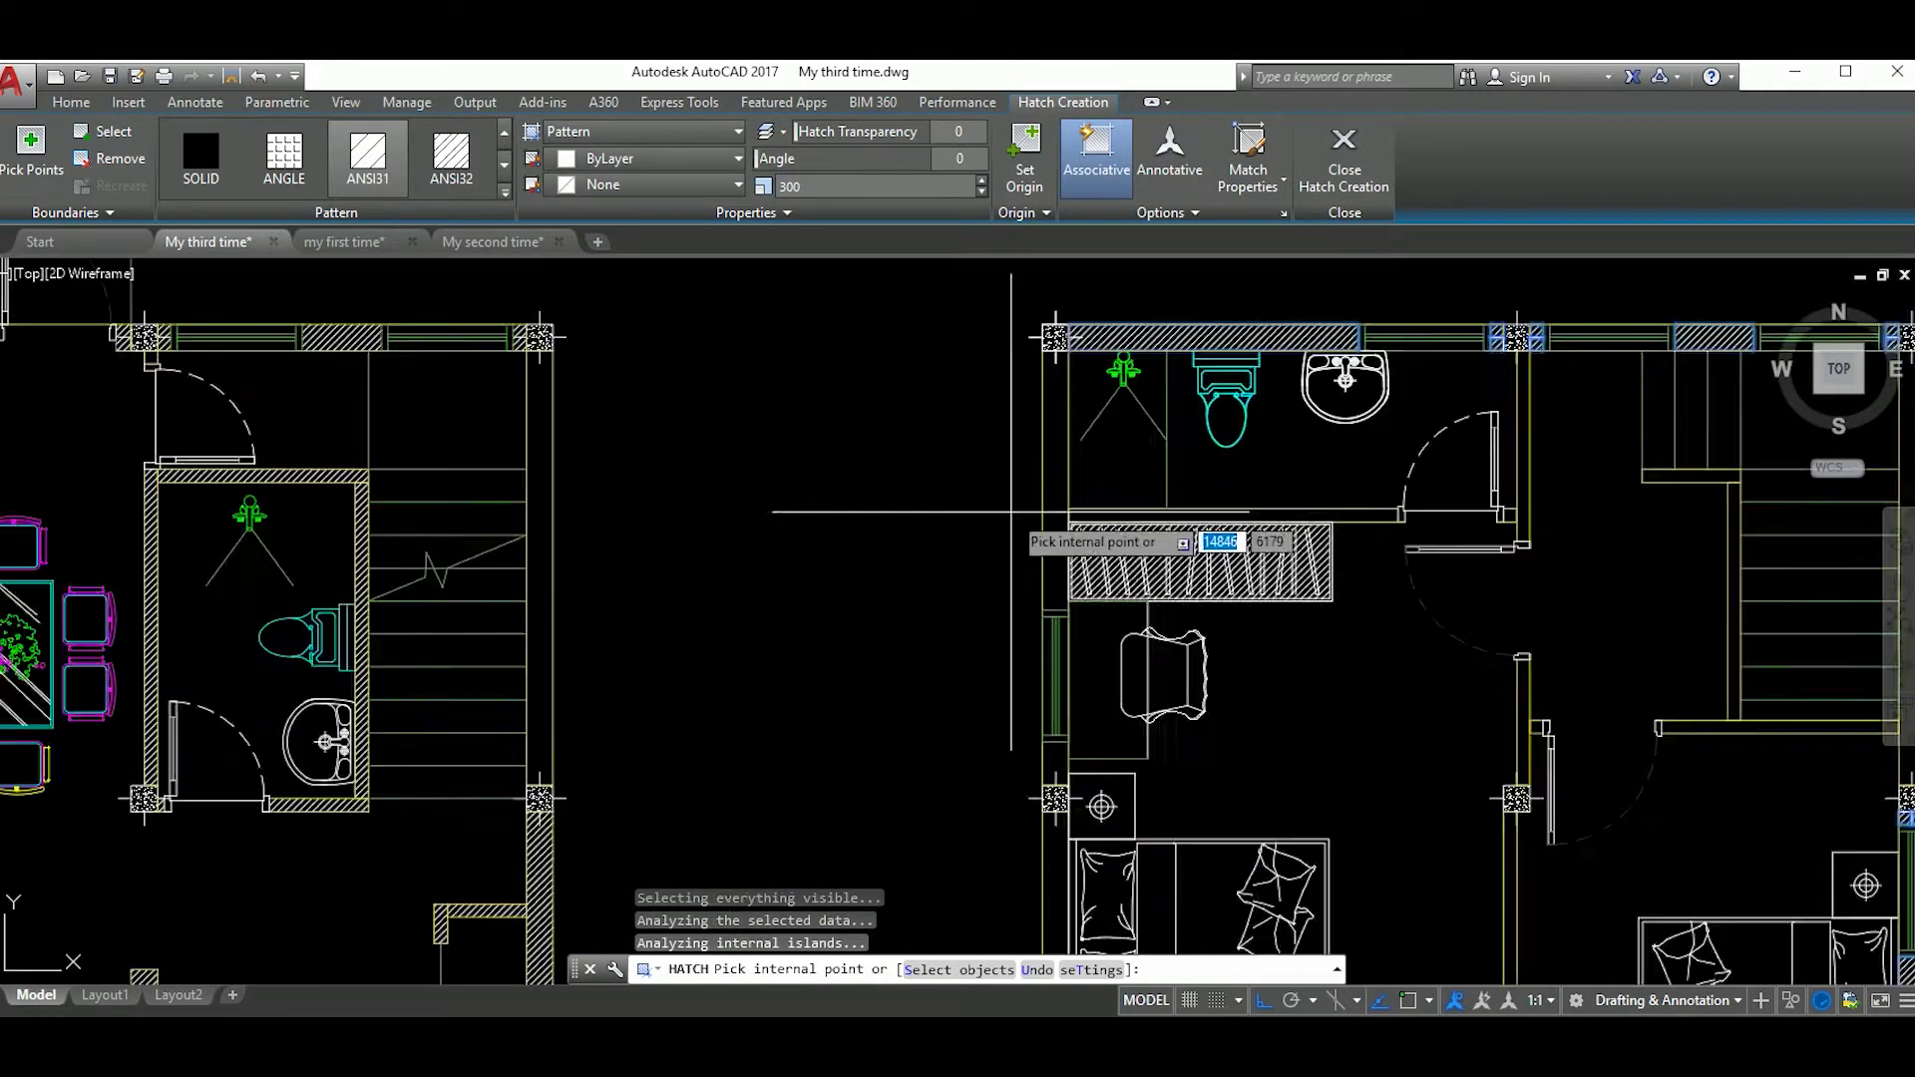
scroll(1049, 462, down, 3)
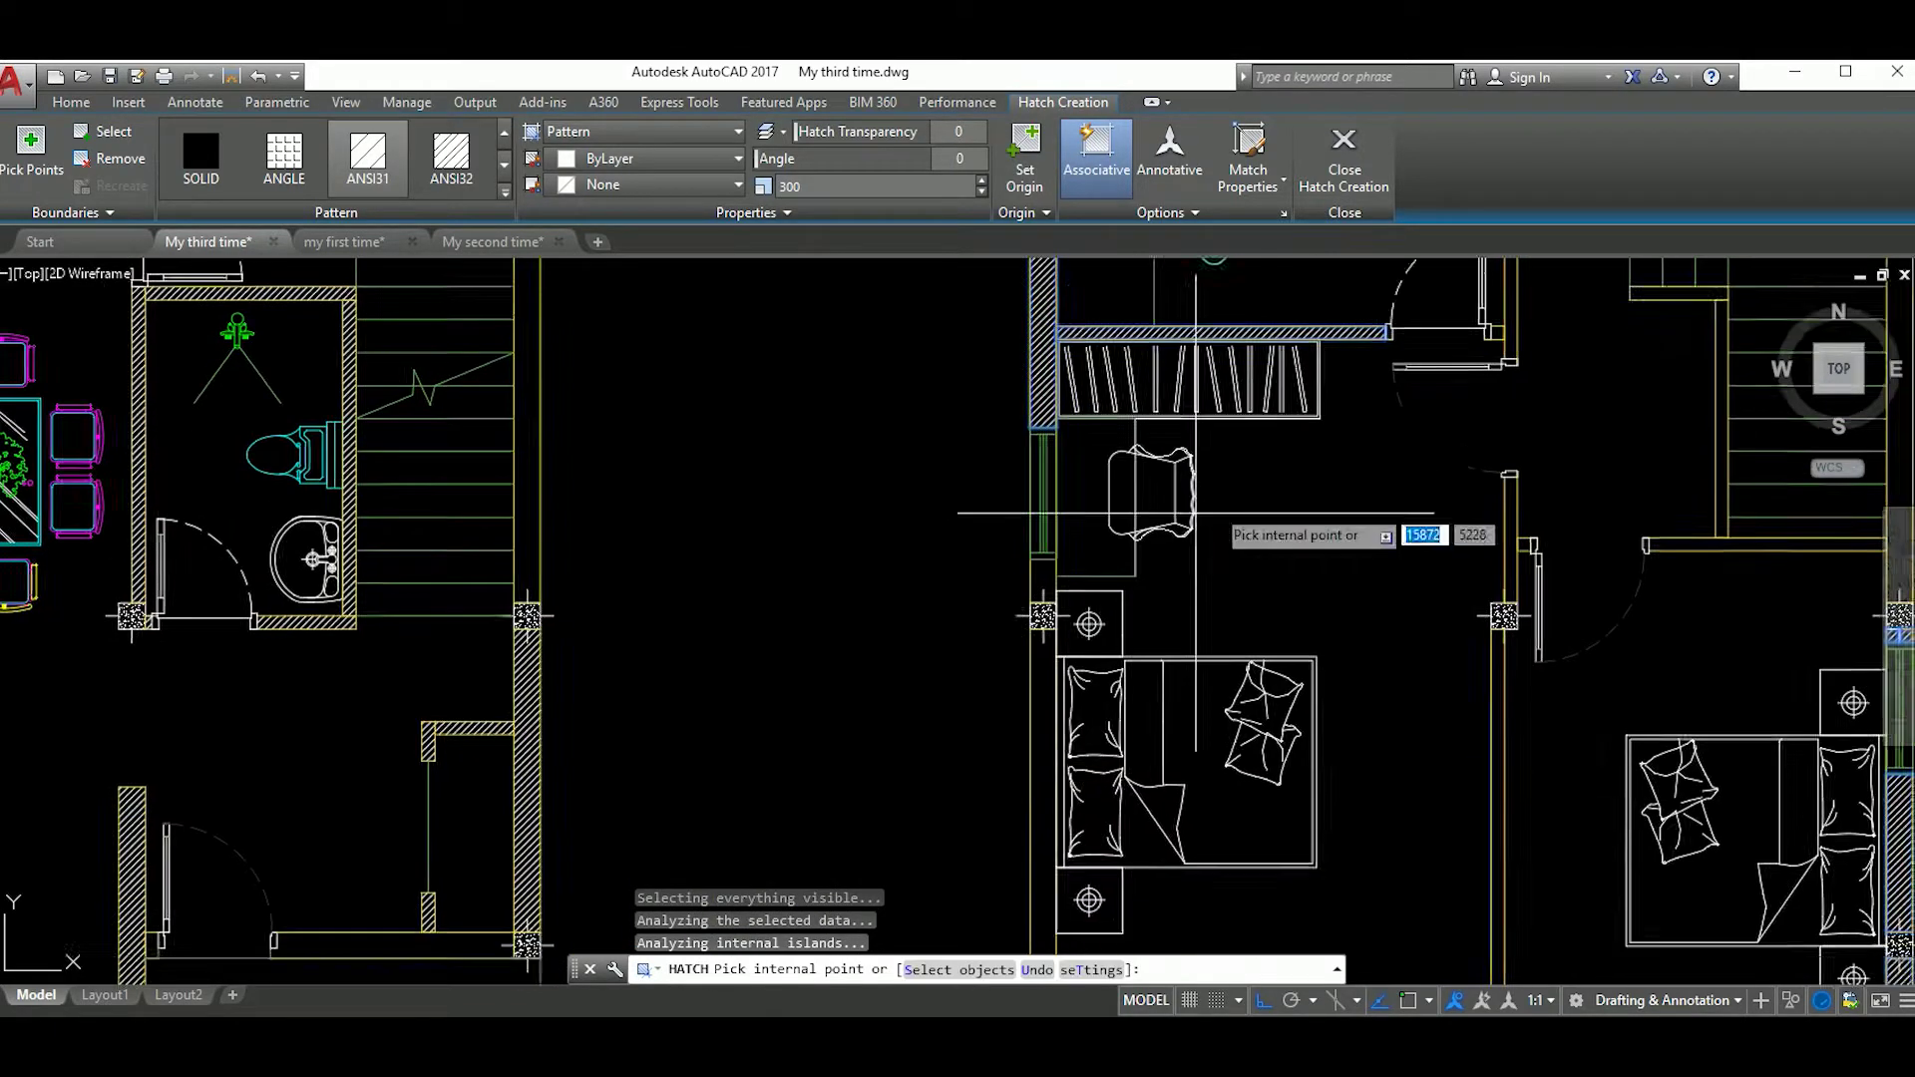
scroll(1103, 542, up, 5)
scroll(1065, 489, down, 4)
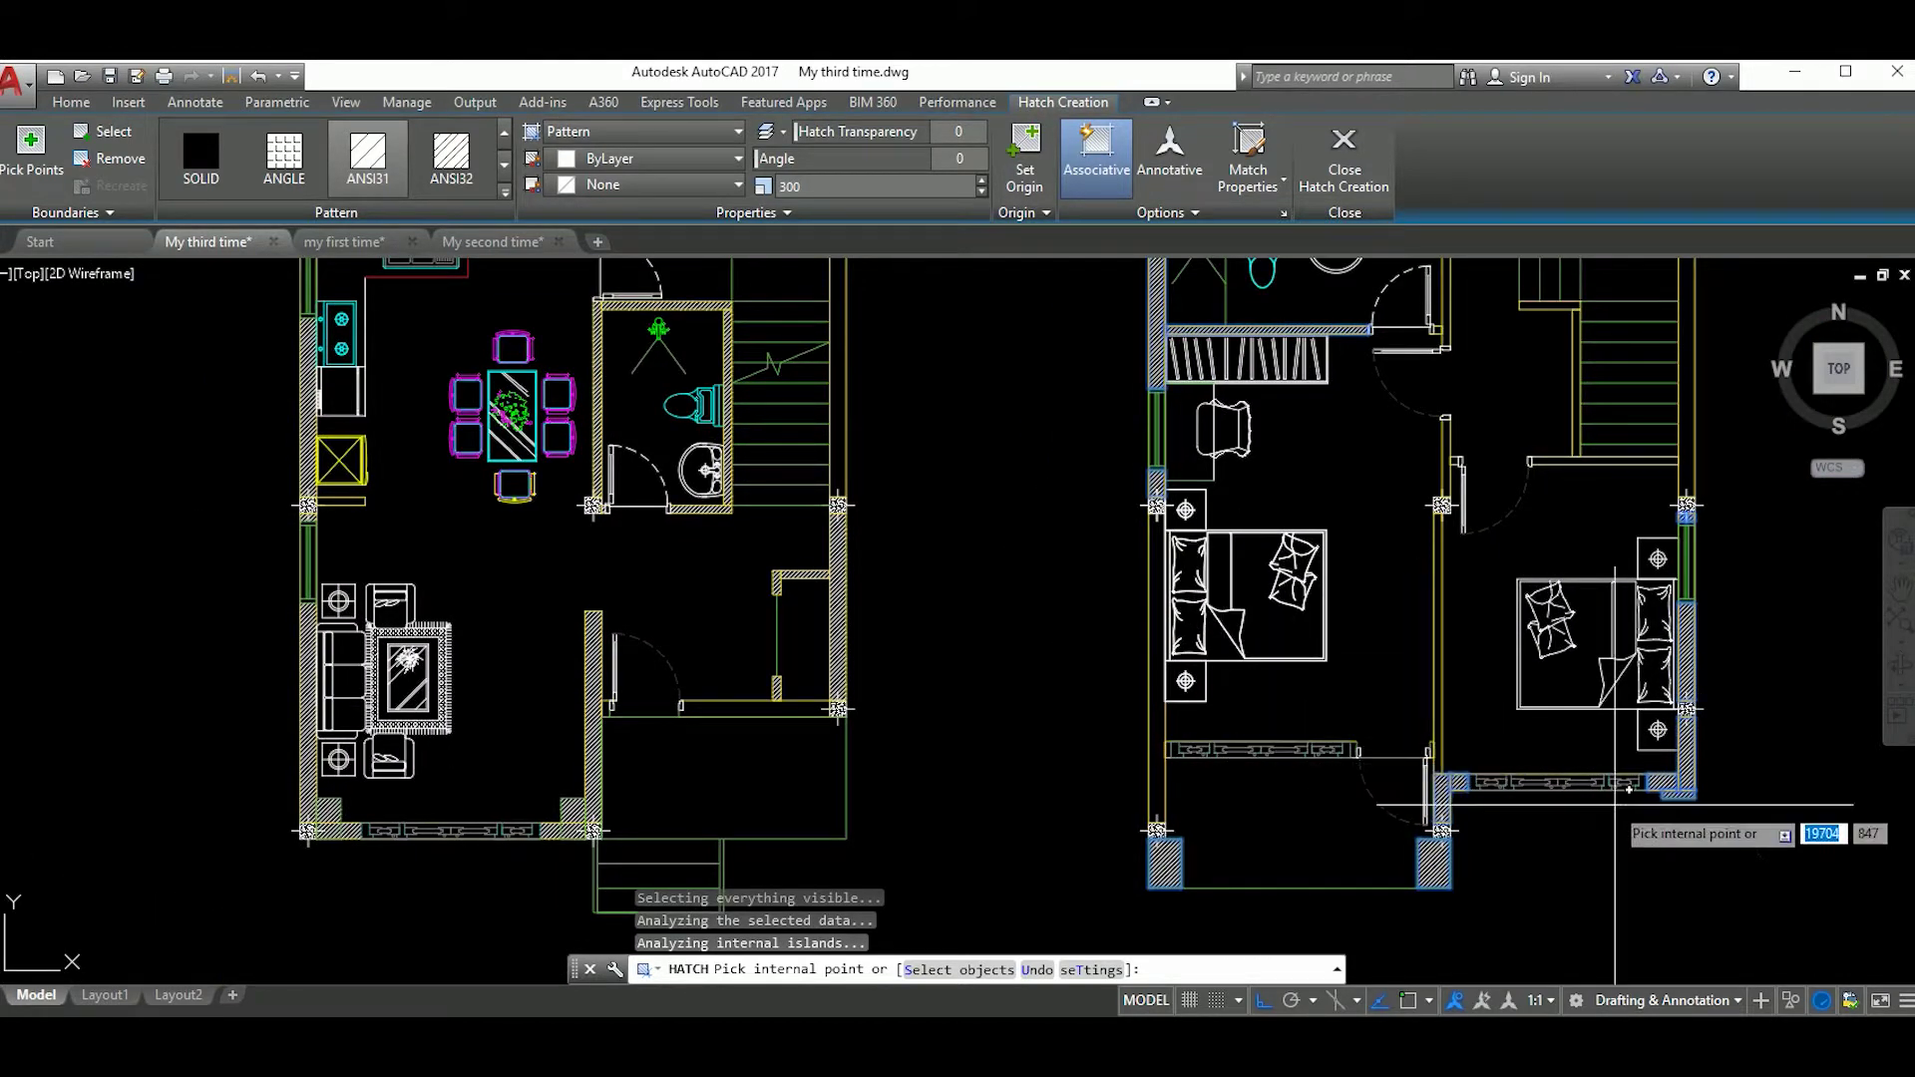
scroll(1368, 632, up, 2)
scroll(1240, 462, up, 2)
Step: Fill the right plan's walls around the bathroom, wardrobe and stairs with ANSI31 hatching
click(1240, 462)
scroll(1130, 482, up, 3)
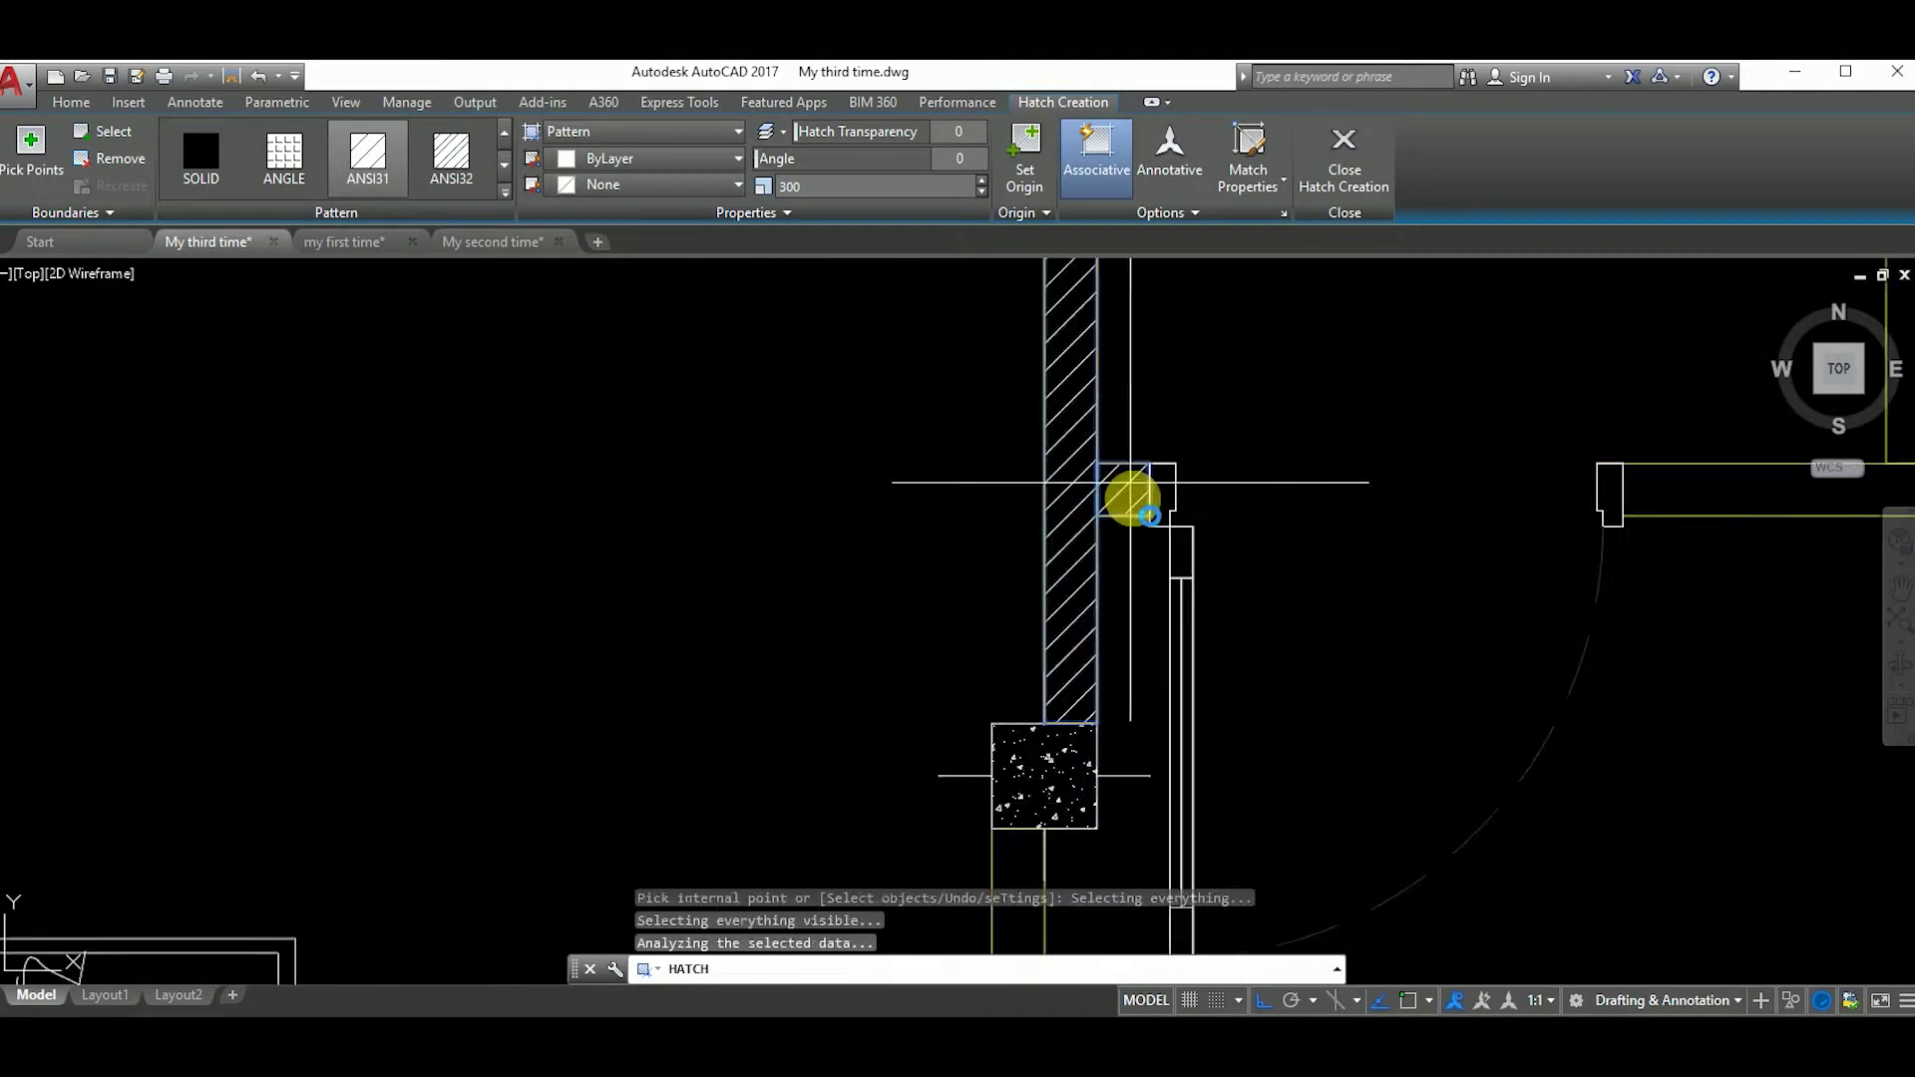
scroll(1201, 555, down, 5)
scroll(1178, 540, down, 5)
scroll(1098, 664, up, 5)
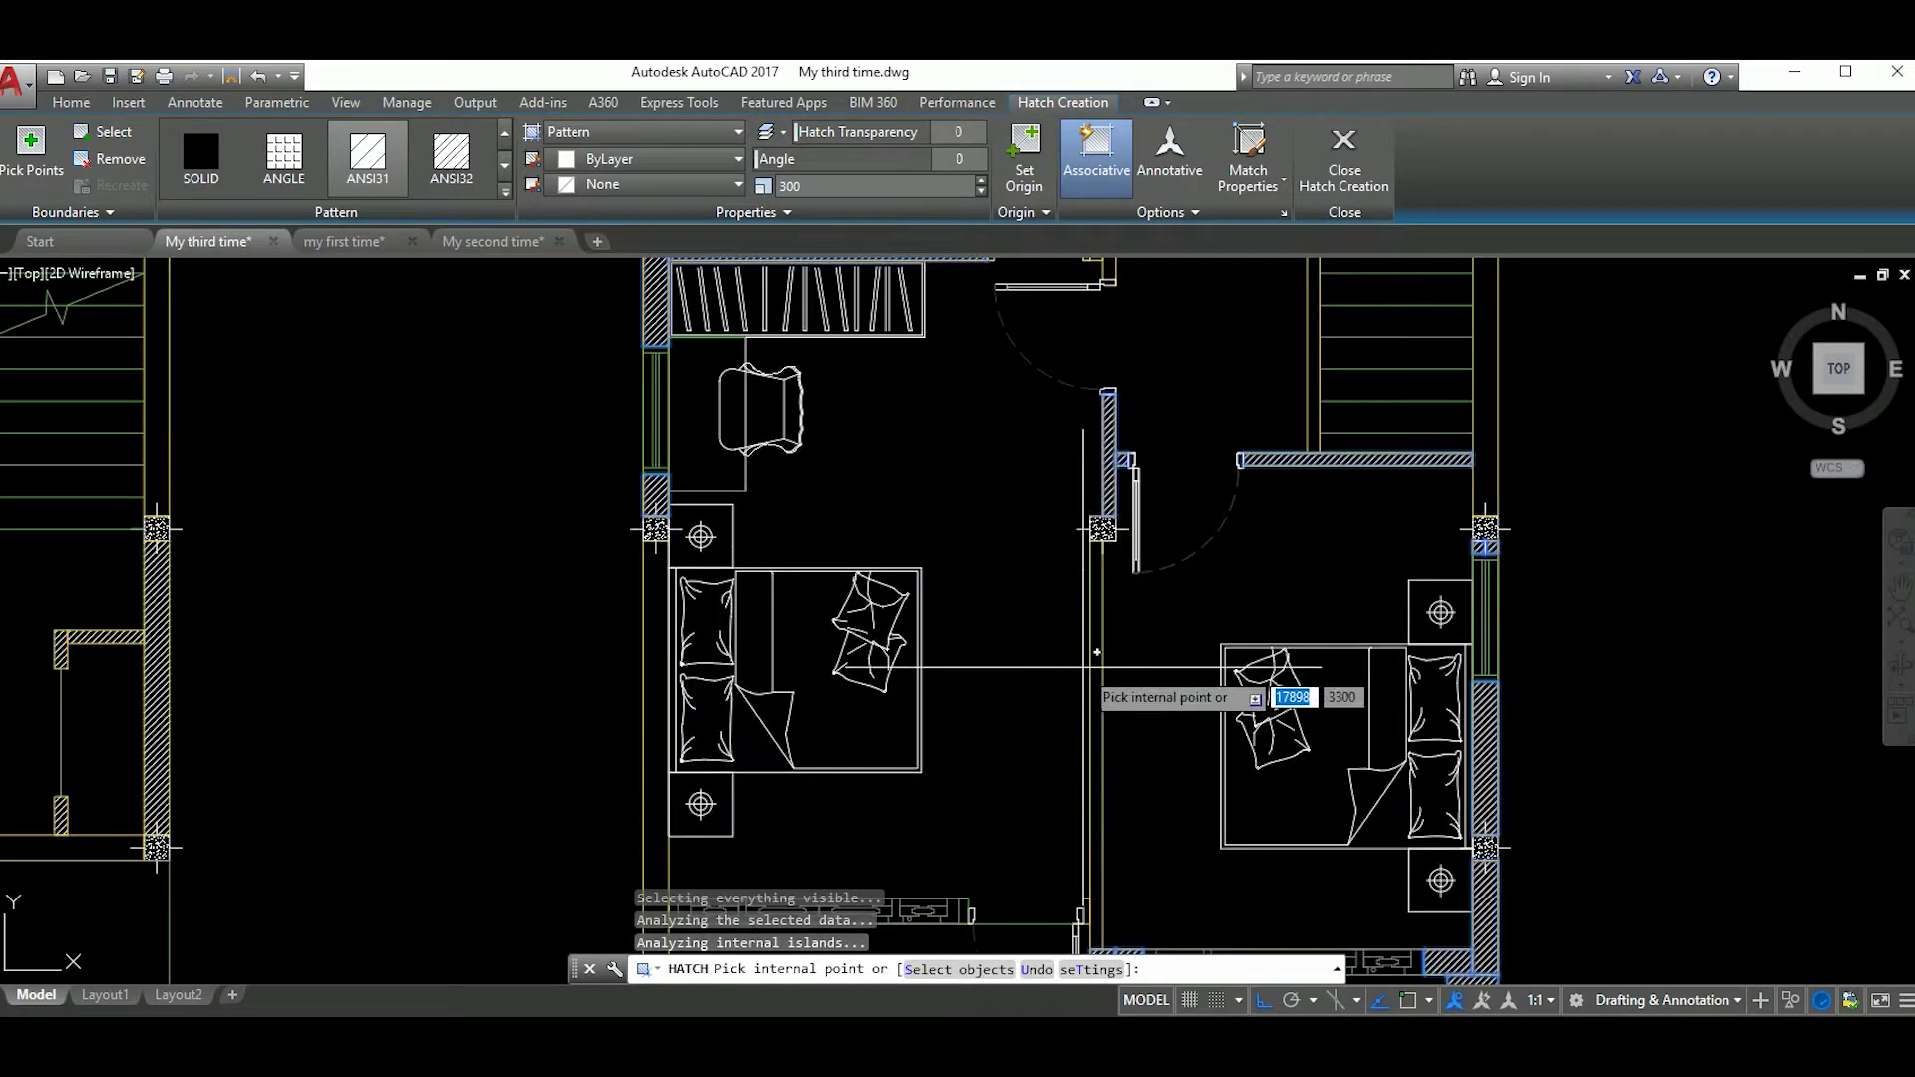
scroll(1114, 625, down, 5)
scroll(1192, 589, up, 3)
scroll(1247, 604, up, 2)
scroll(1316, 623, up, 4)
scroll(888, 676, down, 3)
scroll(1208, 555, up, 3)
scroll(1327, 699, down, 2)
scroll(902, 616, up, 1)
scroll(882, 628, down, 5)
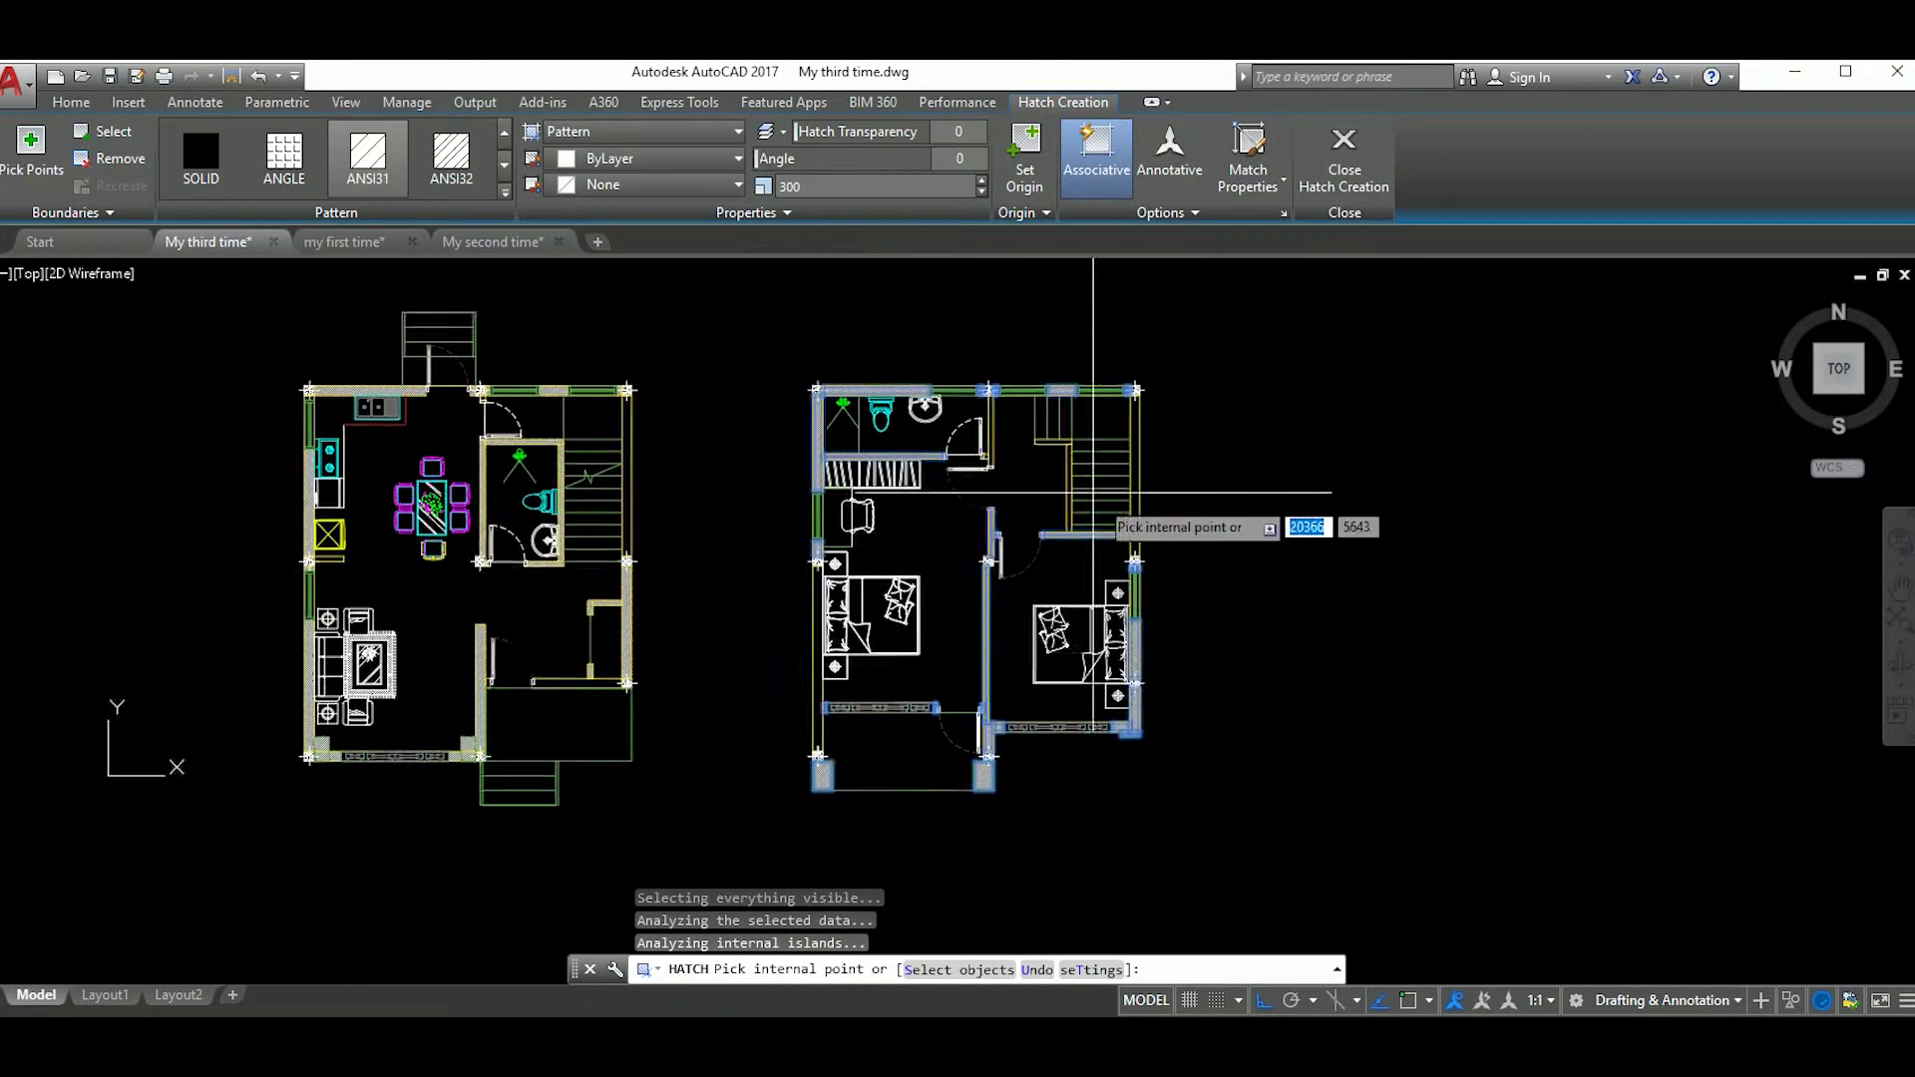
scroll(947, 626, up, 5)
scroll(940, 598, up, 1)
scroll(1017, 649, up, 2)
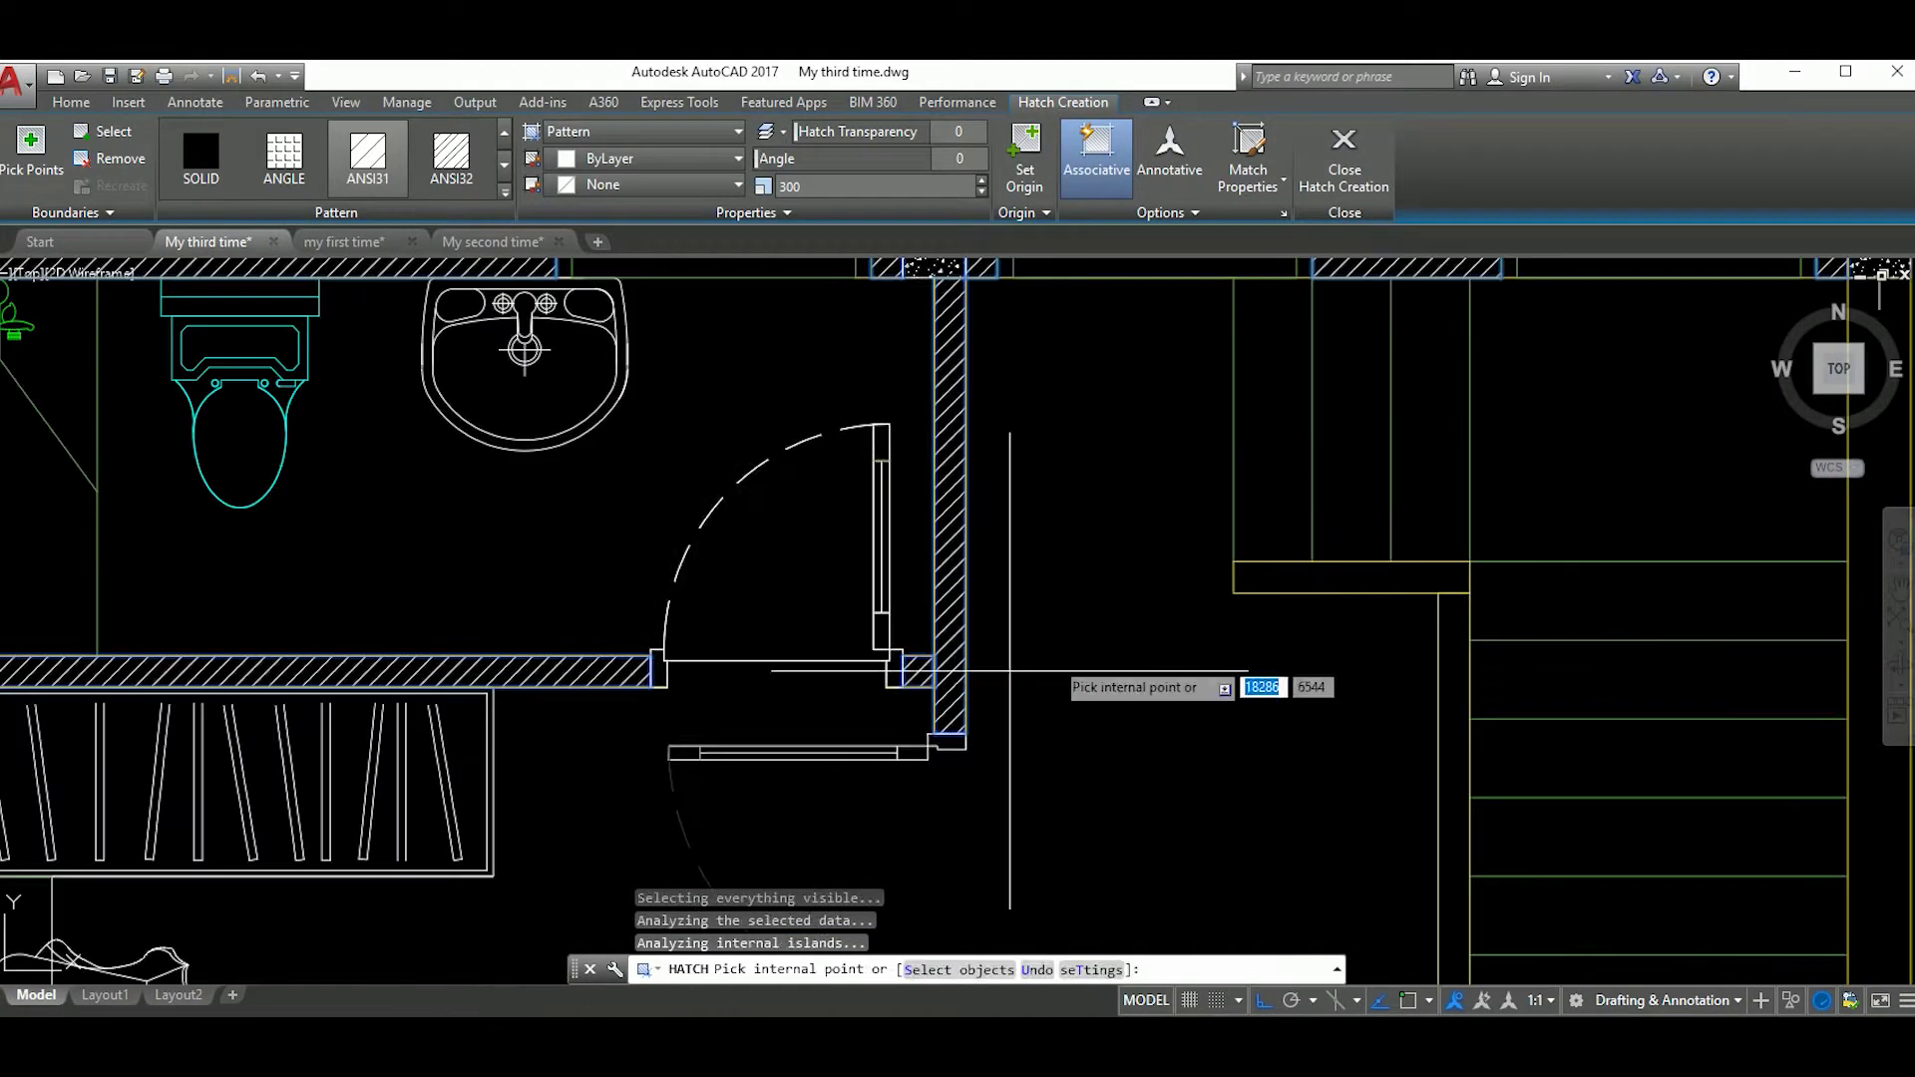
scroll(1098, 686, up, 2)
scroll(1229, 769, down, 4)
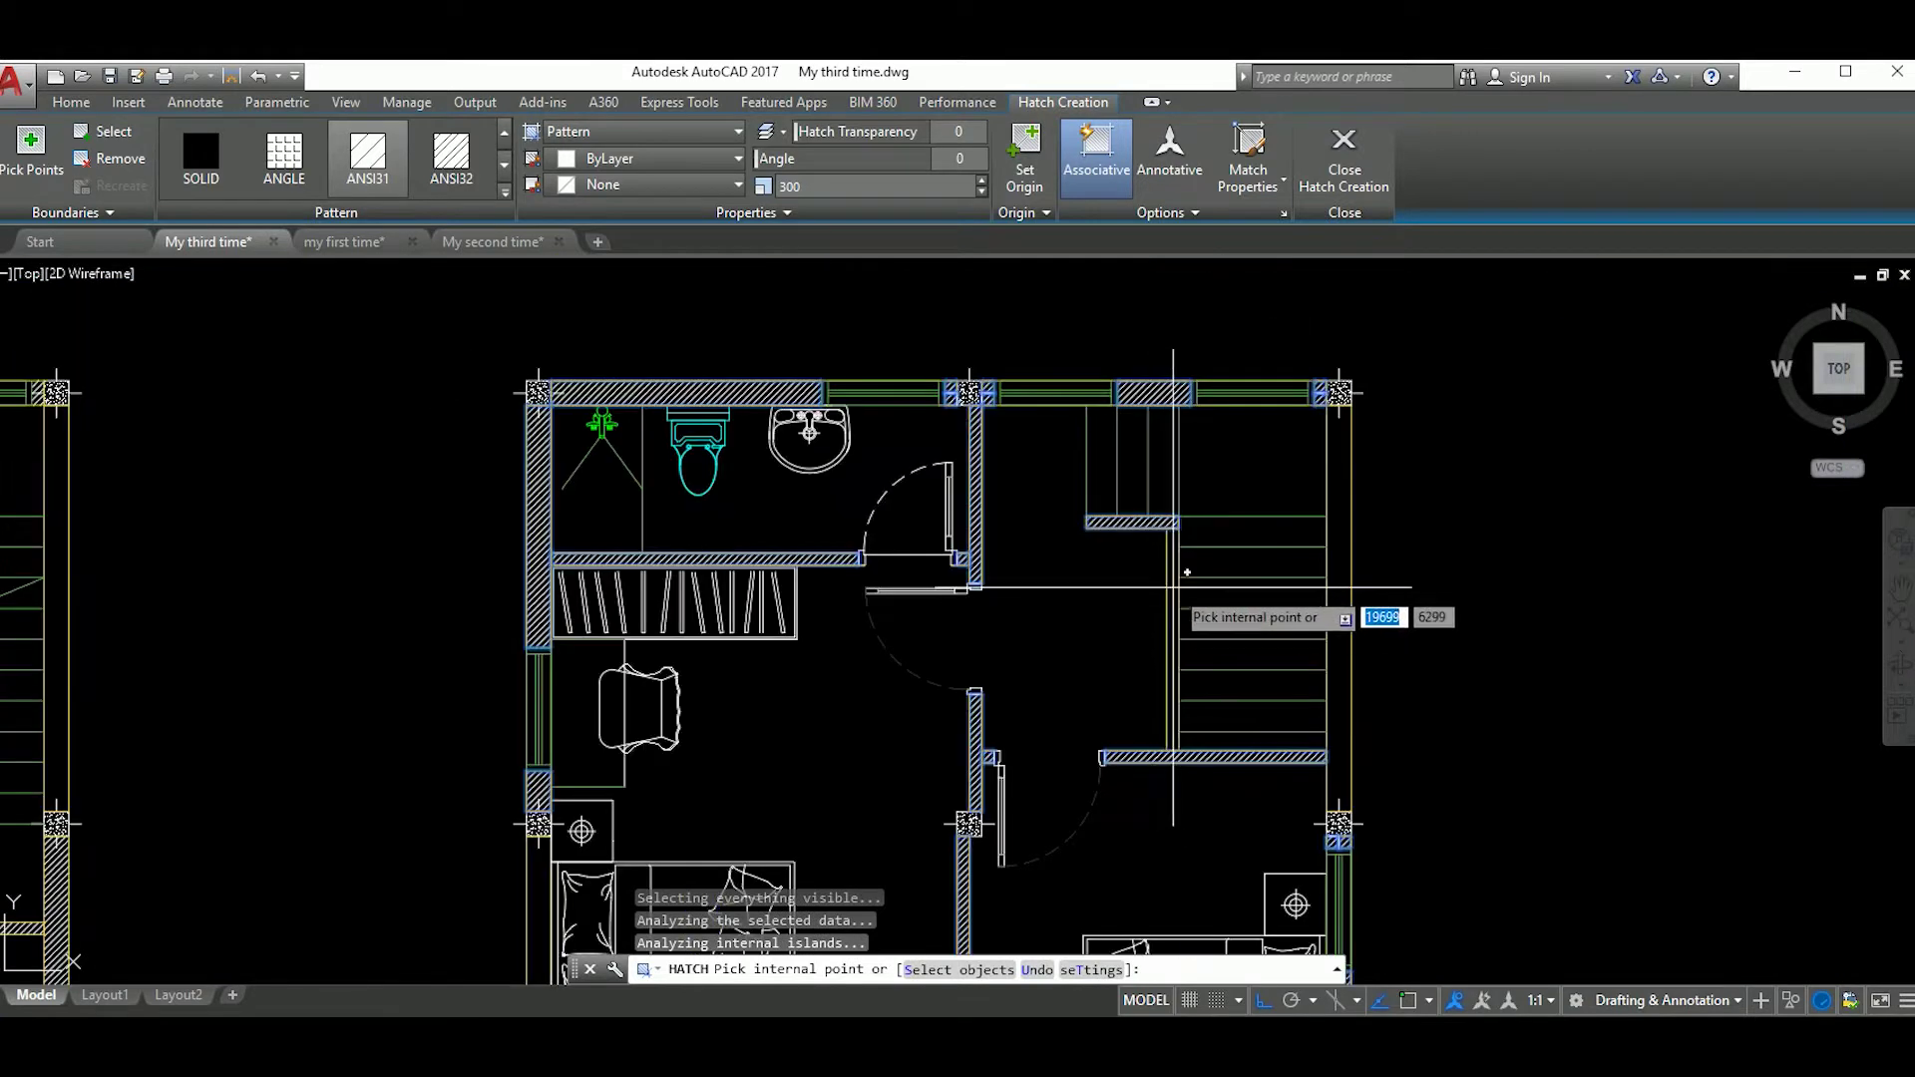
scroll(1162, 627, down, 5)
scroll(1274, 619, up, 5)
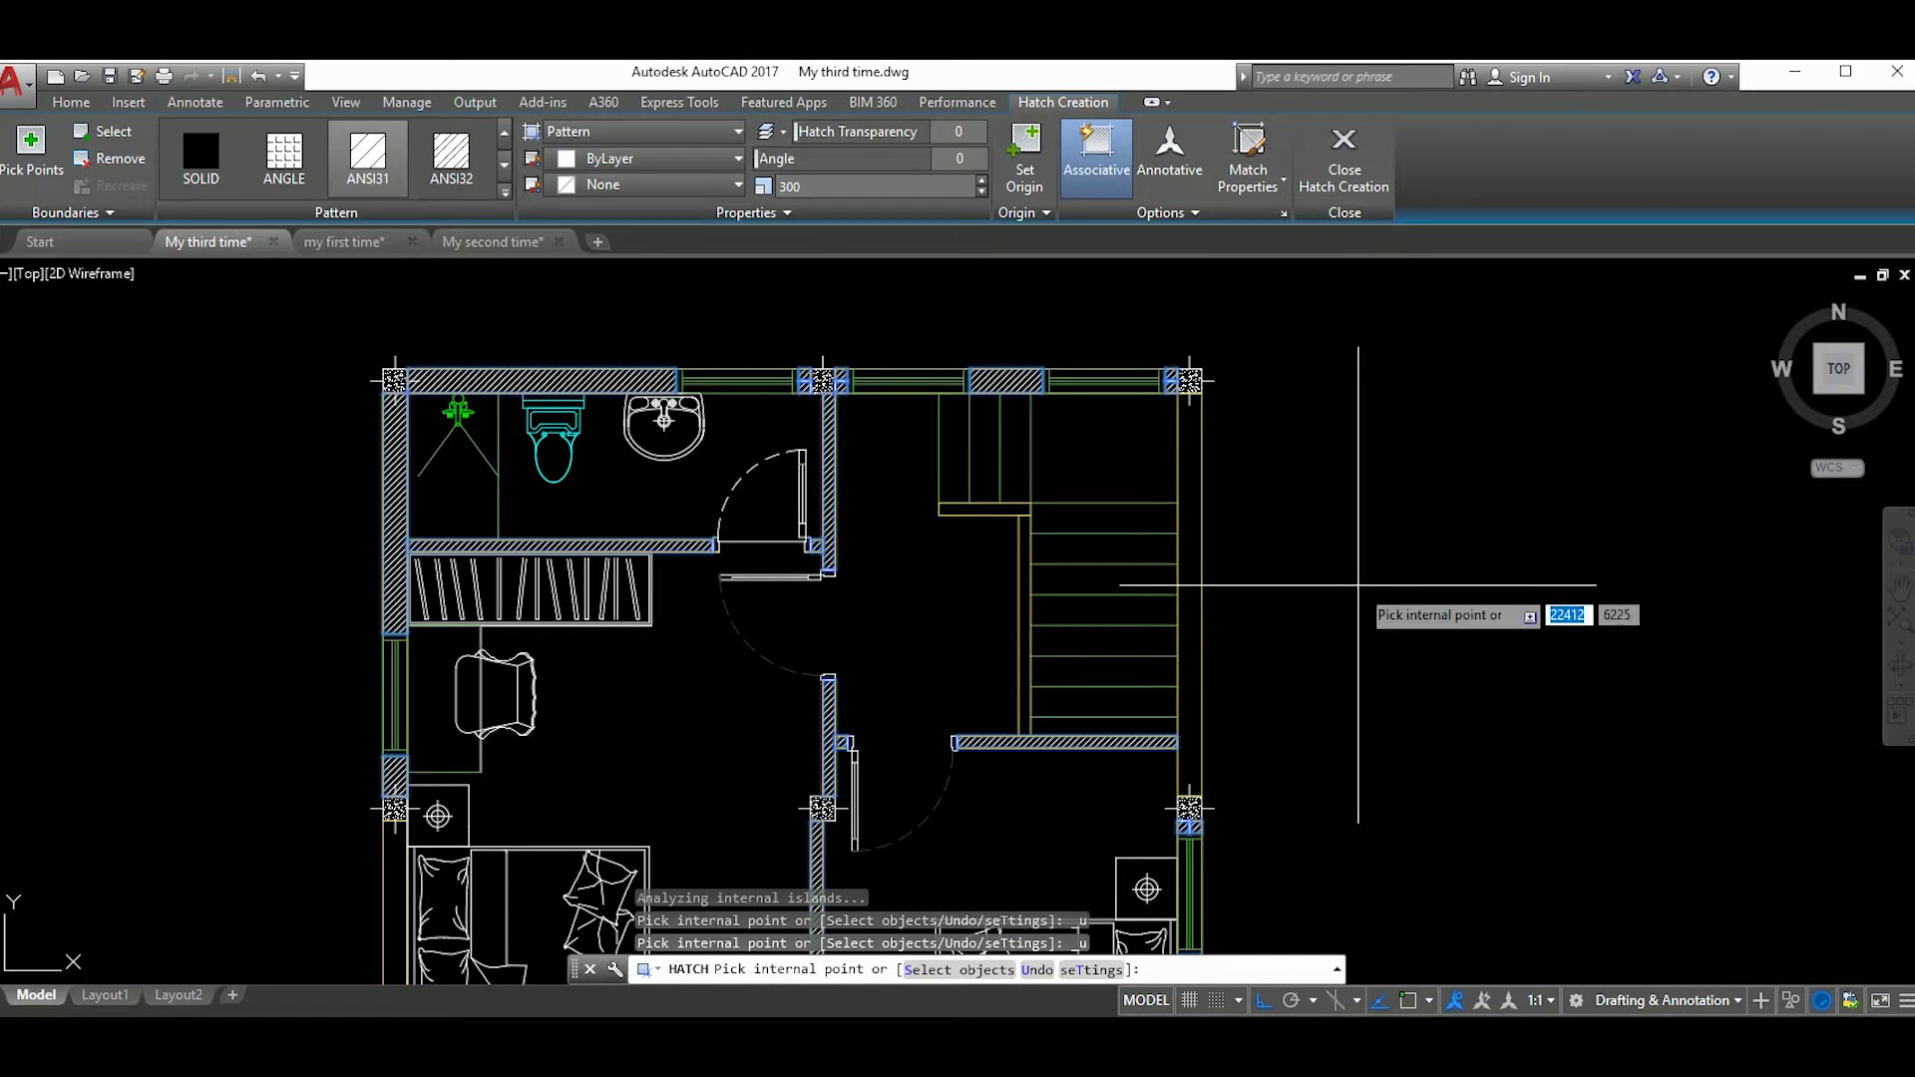
scroll(1359, 586, down, 3)
scroll(1342, 689, up, 2)
middle_drag(1342, 688, 1397, 607)
scroll(1310, 616, down, 1)
scroll(1386, 623, down, 2)
Step: End hatching and copy a window block to a new position on the plan
key(Escape)
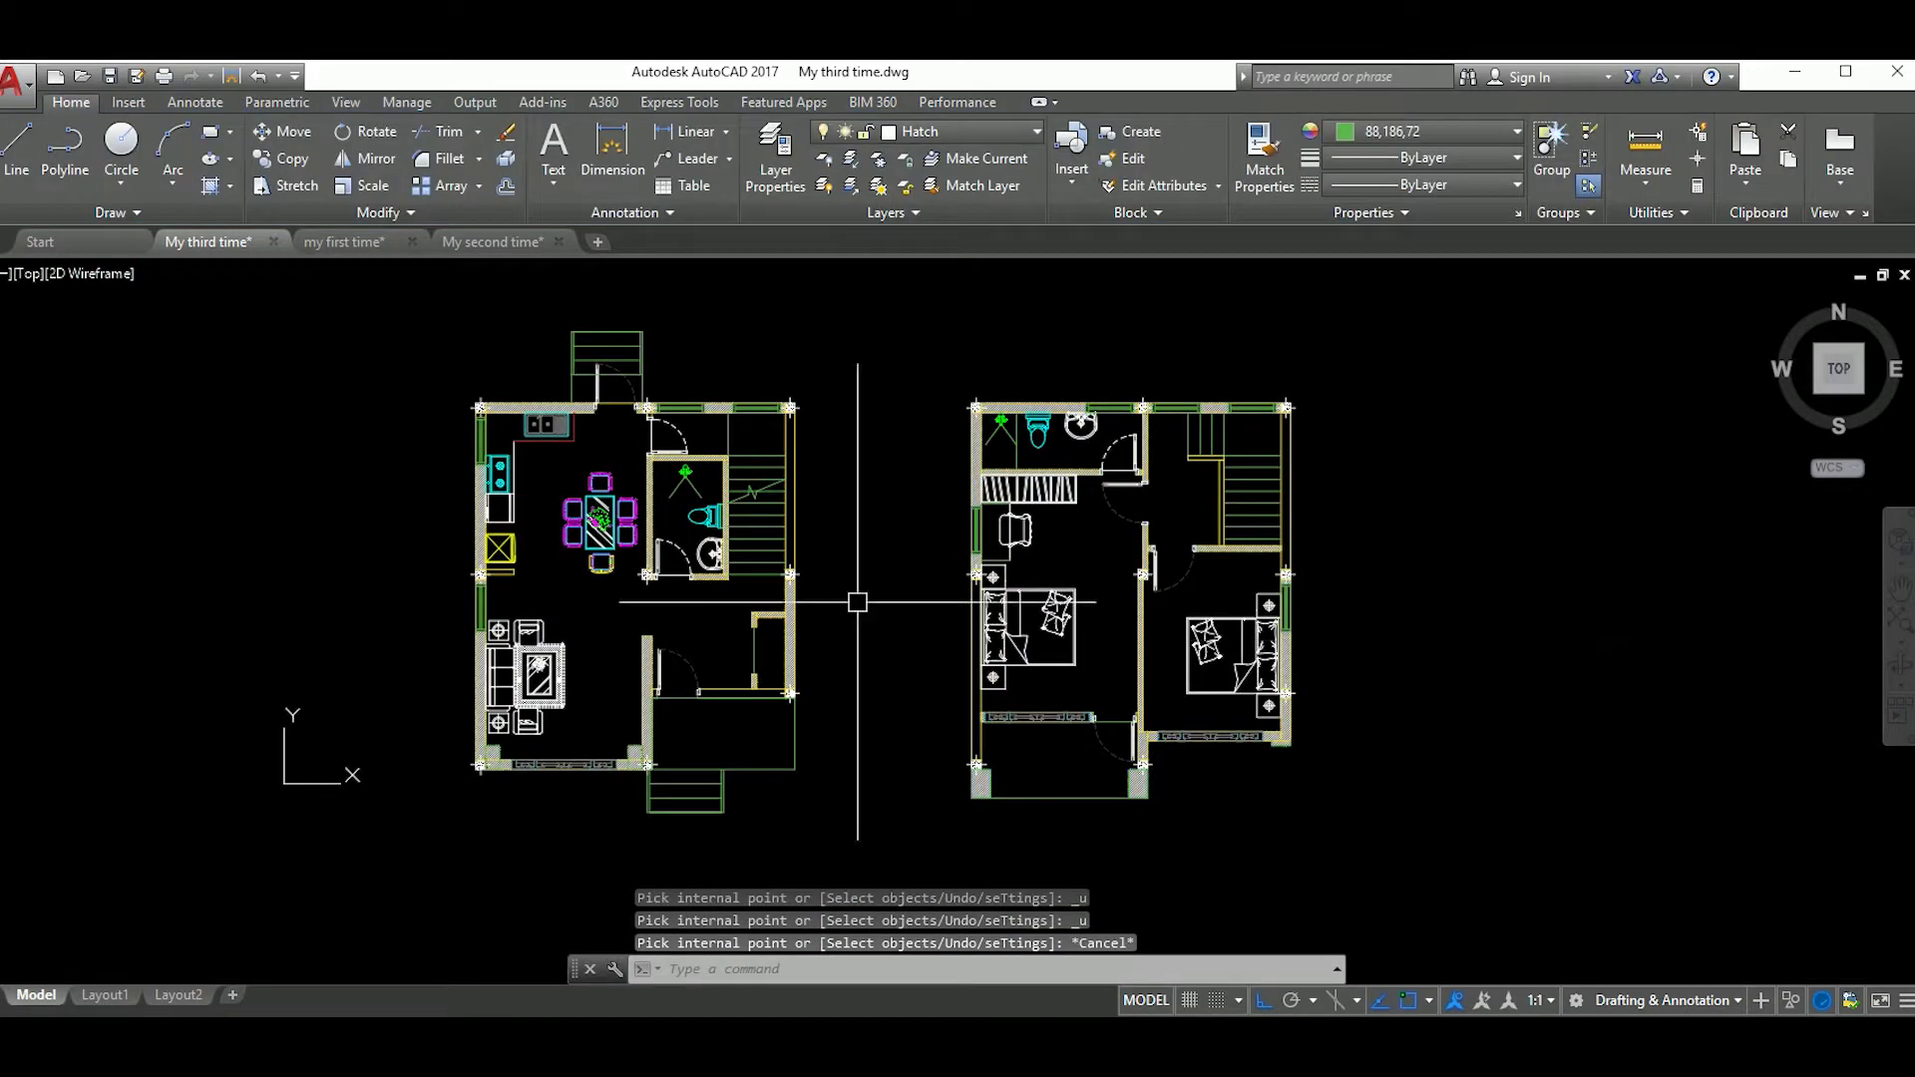
scroll(579, 772, up, 6)
click(597, 773)
text(Co)
key(Return)
click(601, 774)
scroll(601, 774, down, 3)
click(804, 650)
key(Escape)
Step: Move the vertical window block 200 units downward
click(812, 599)
click(948, 469)
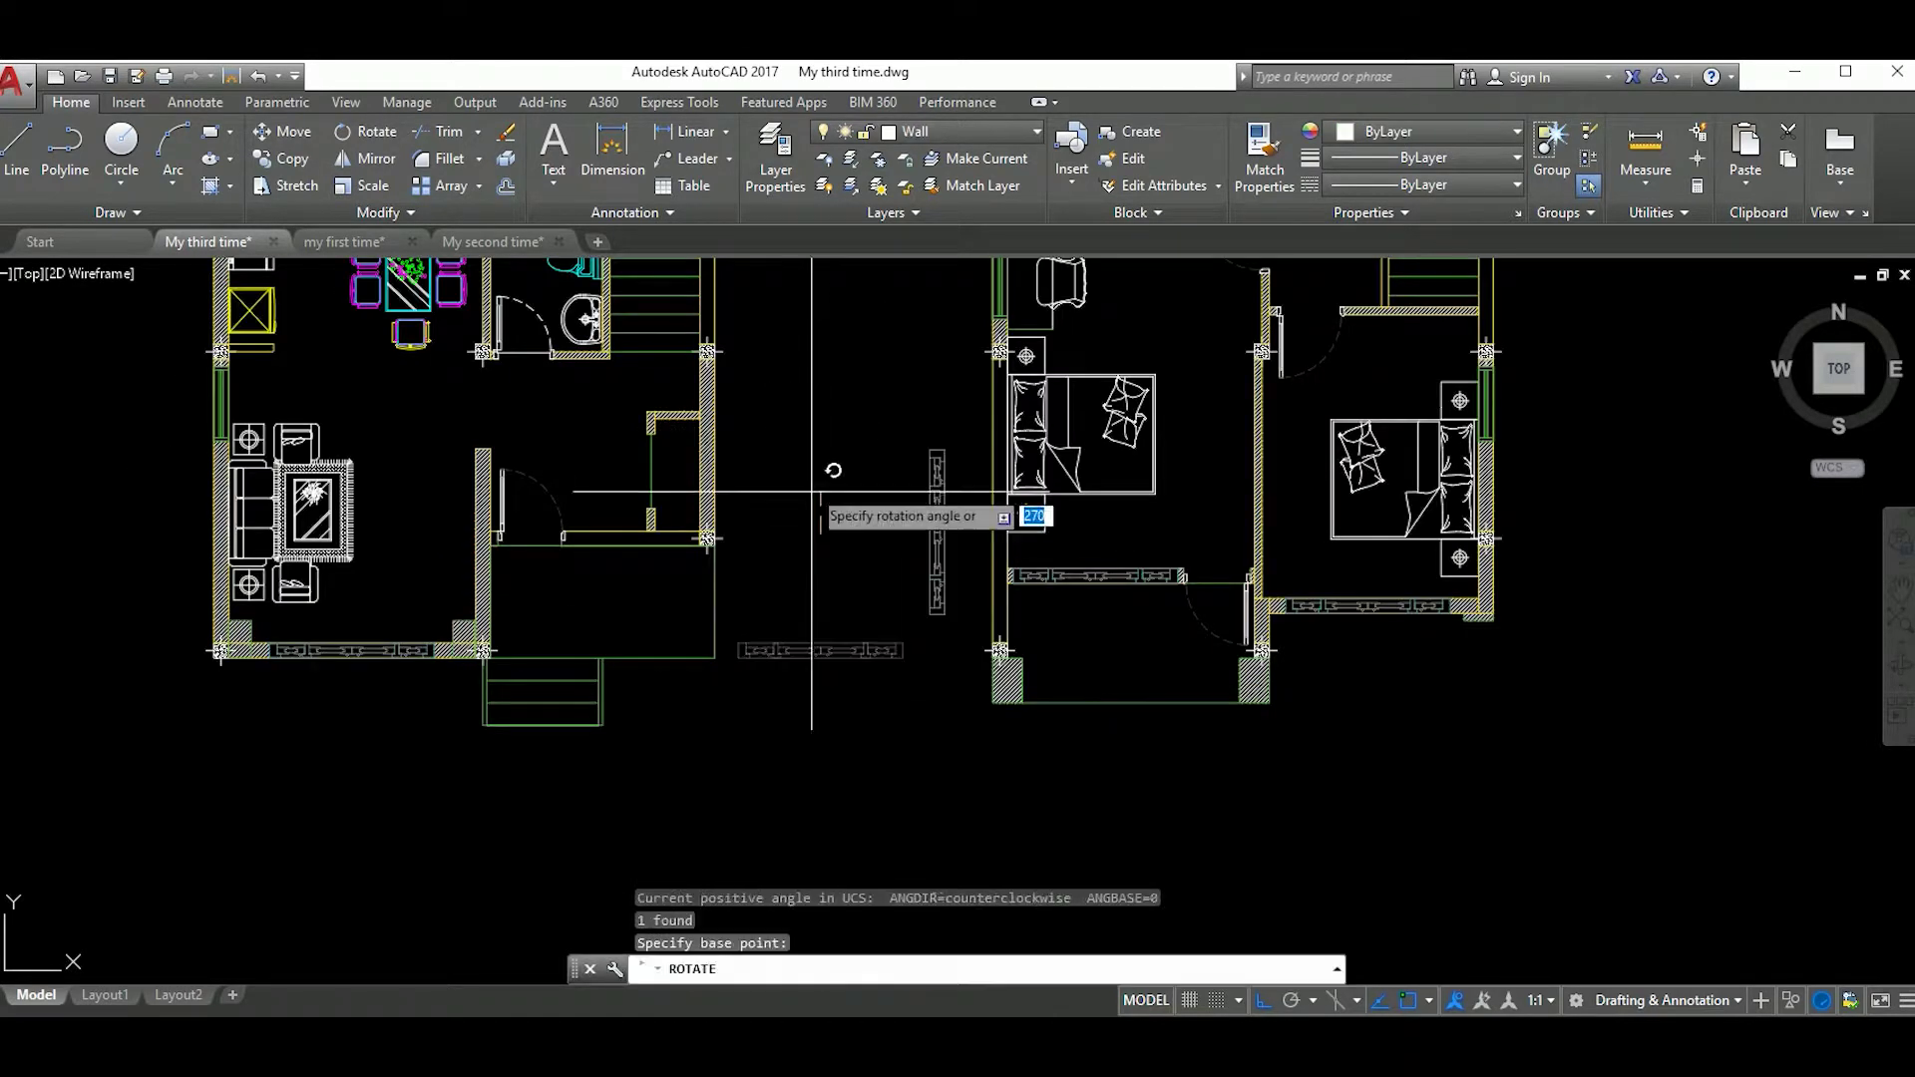
text(m)
key(Return)
scroll(928, 598, up, 4)
click(928, 637)
scroll(928, 639, down, 4)
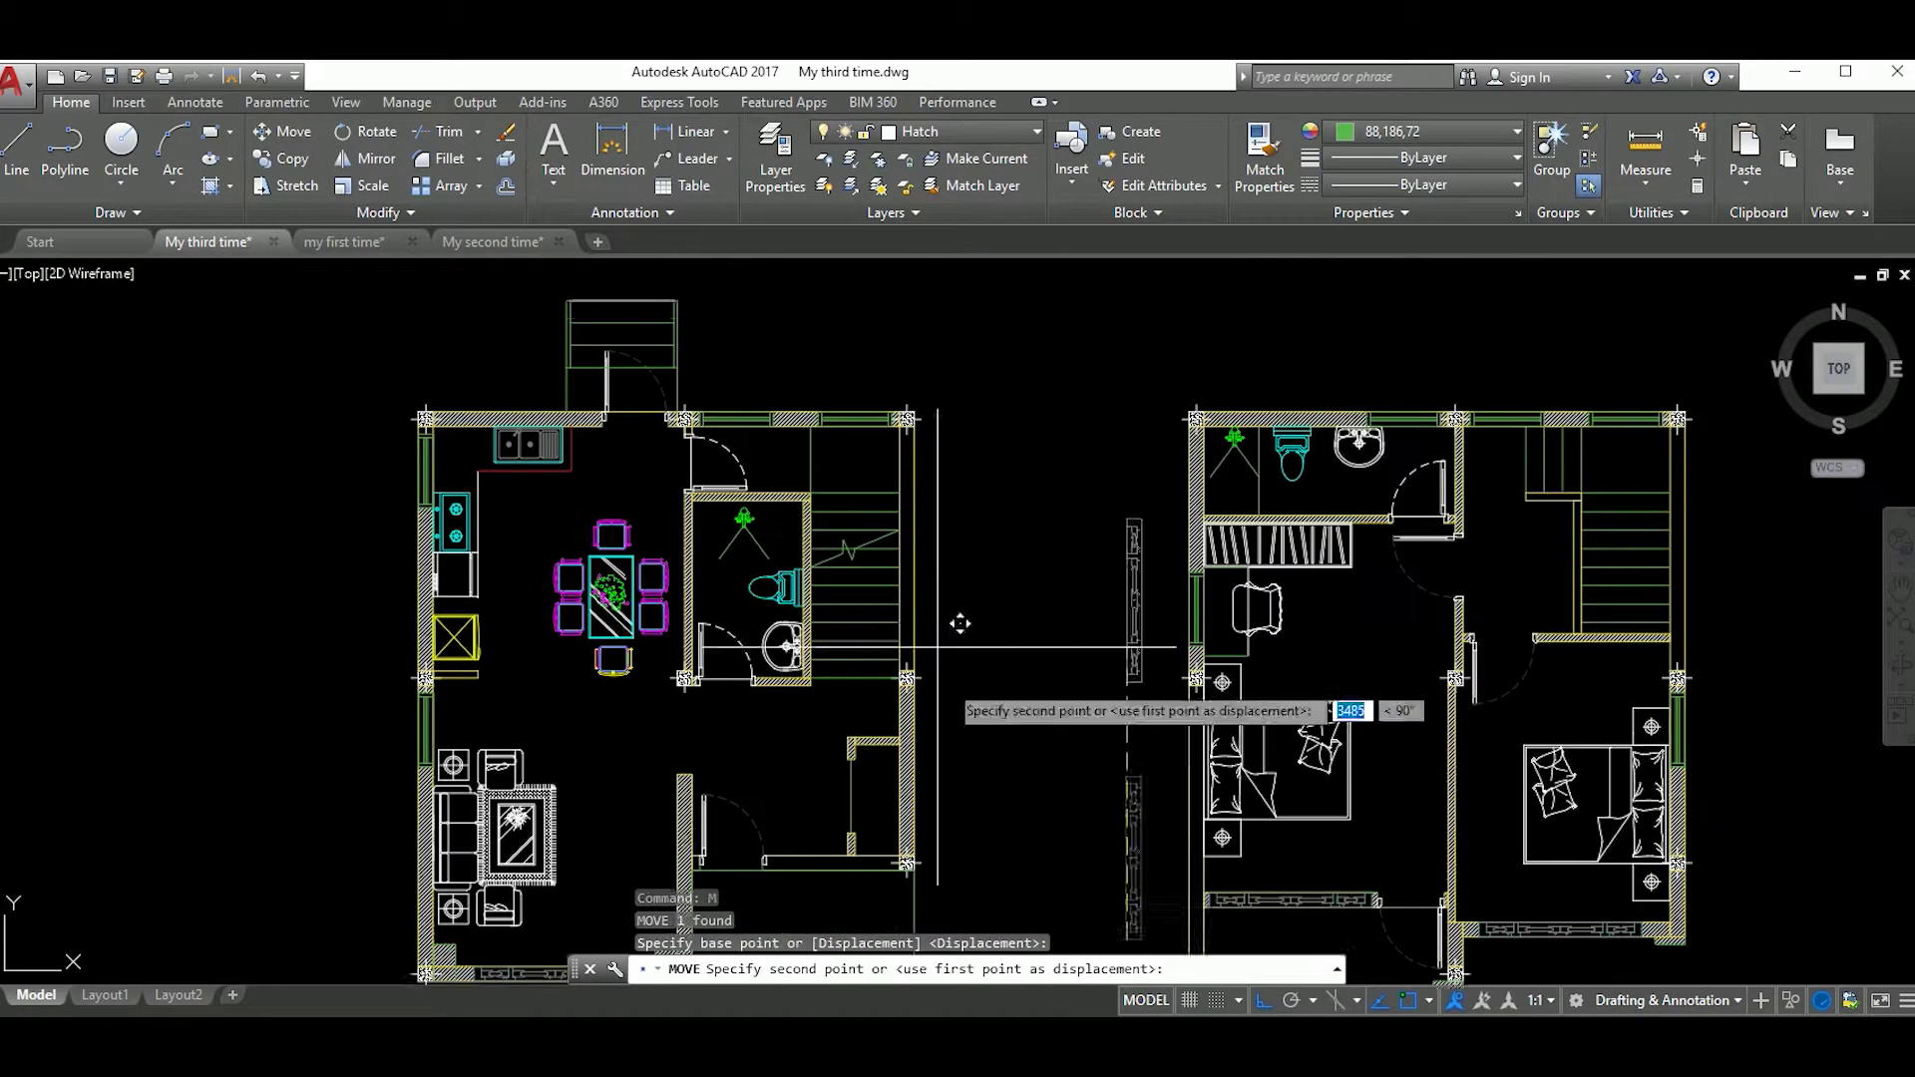
scroll(957, 648, up, 3)
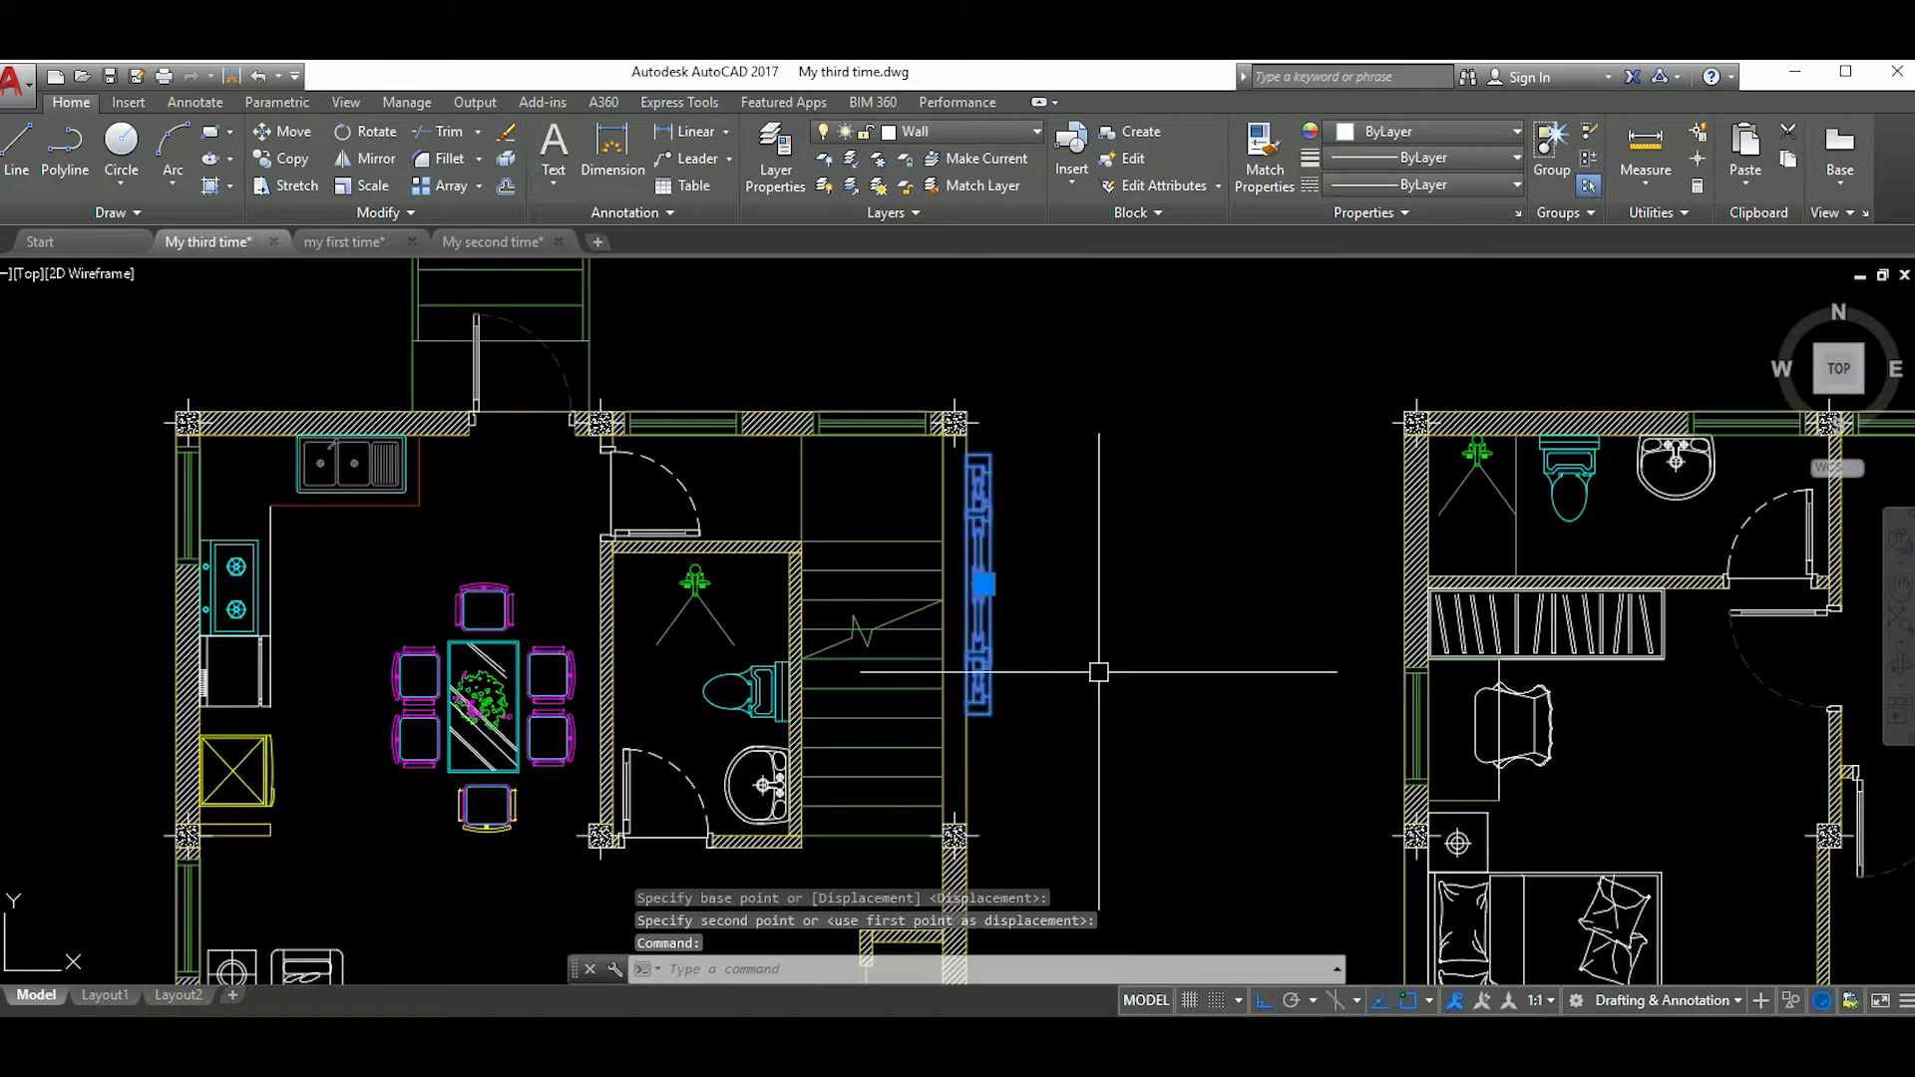
scroll(985, 599, up, 3)
scroll(984, 449, up, 2)
scroll(968, 559, down, 5)
scroll(967, 577, up, 2)
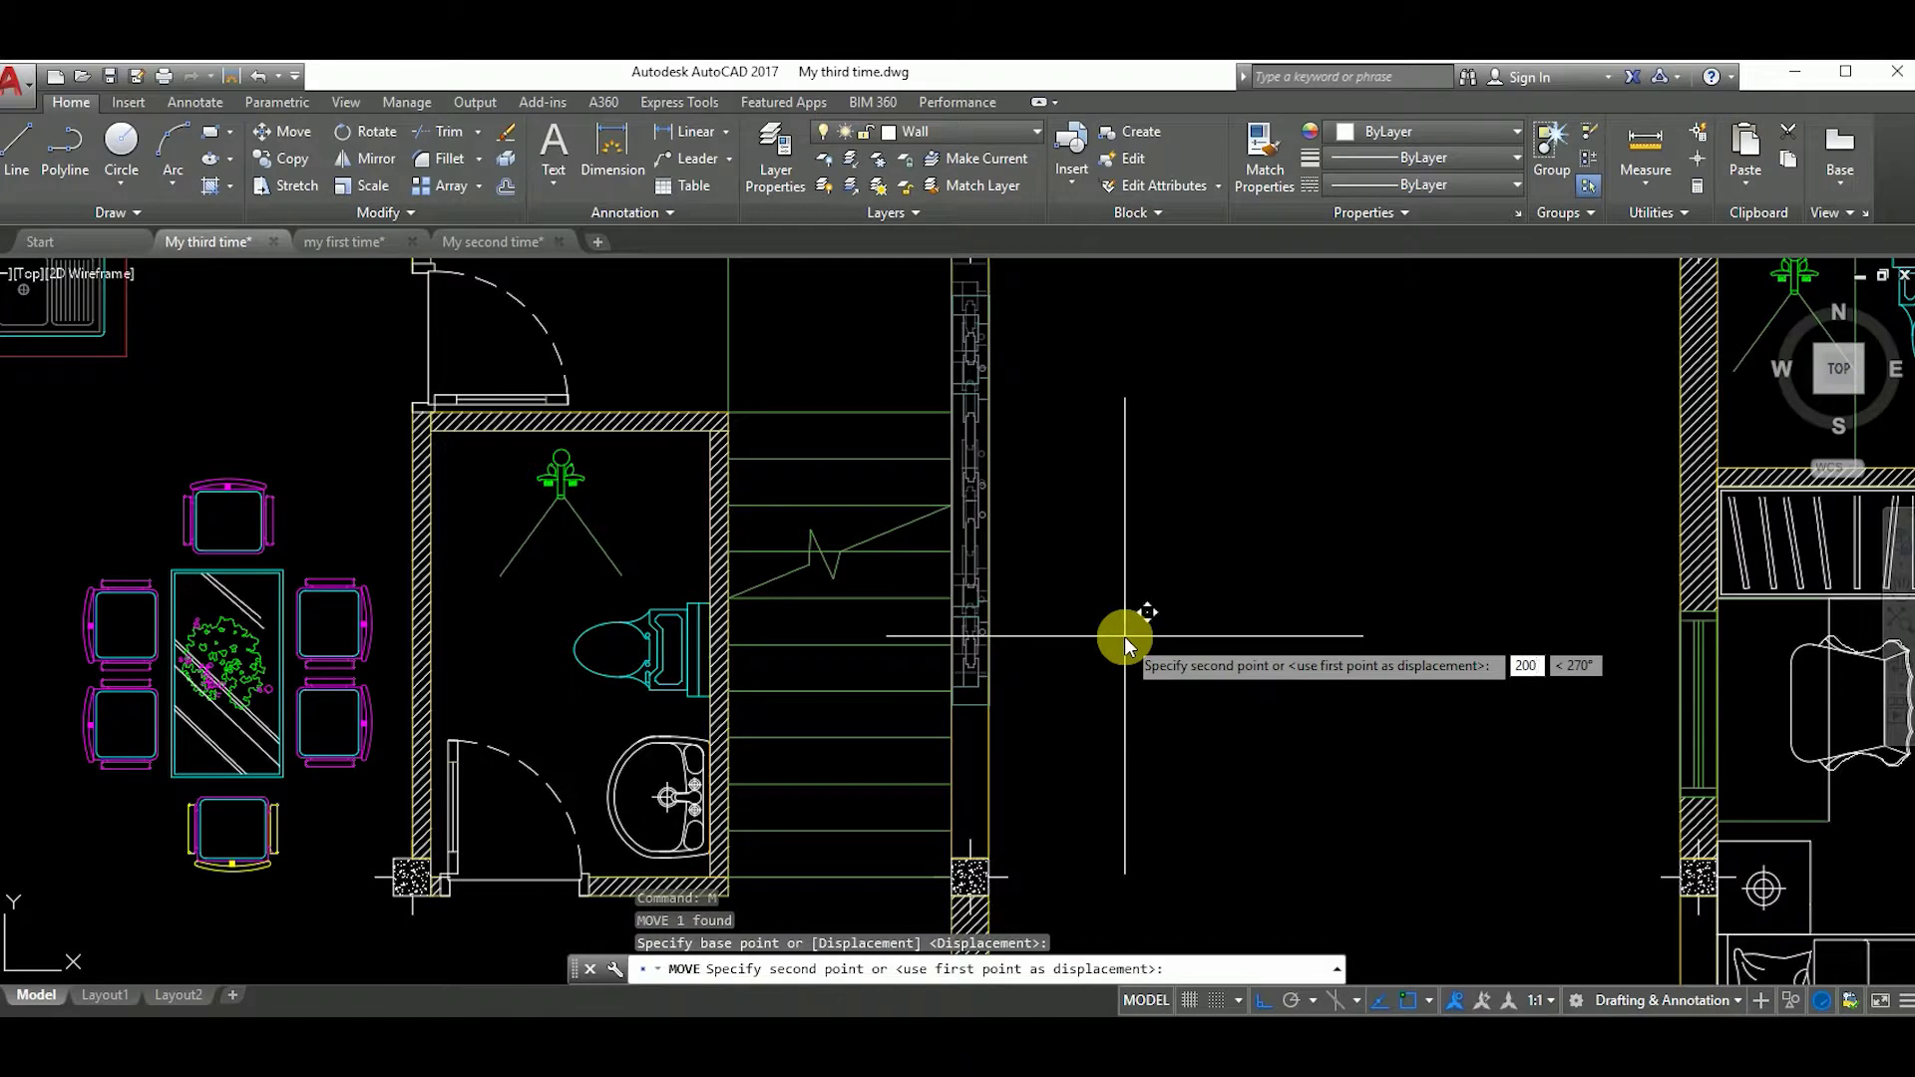
key(Return)
Step: Begin a copy of the moved window from a base point, then cancel it
text(co)
key(Return)
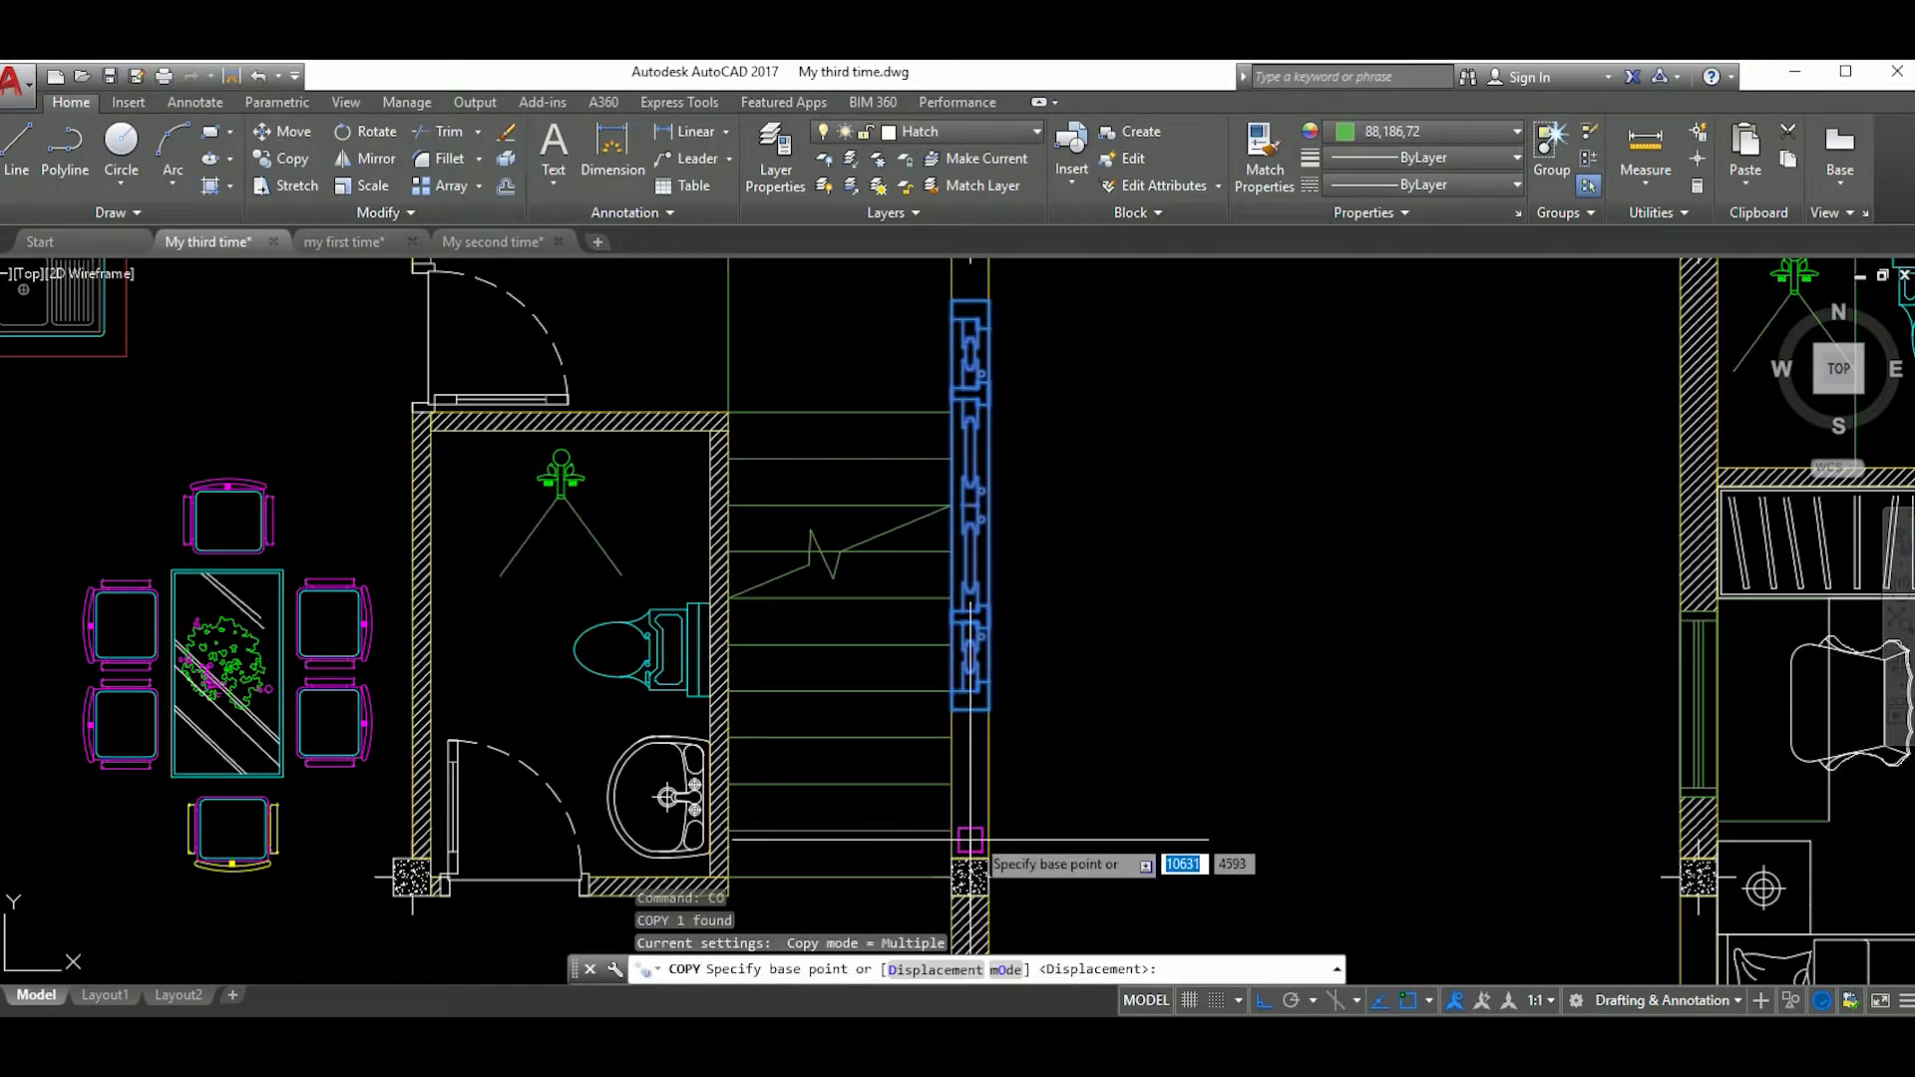
click(970, 878)
scroll(734, 726, down, 5)
scroll(717, 647, up, 5)
scroll(701, 618, down, 4)
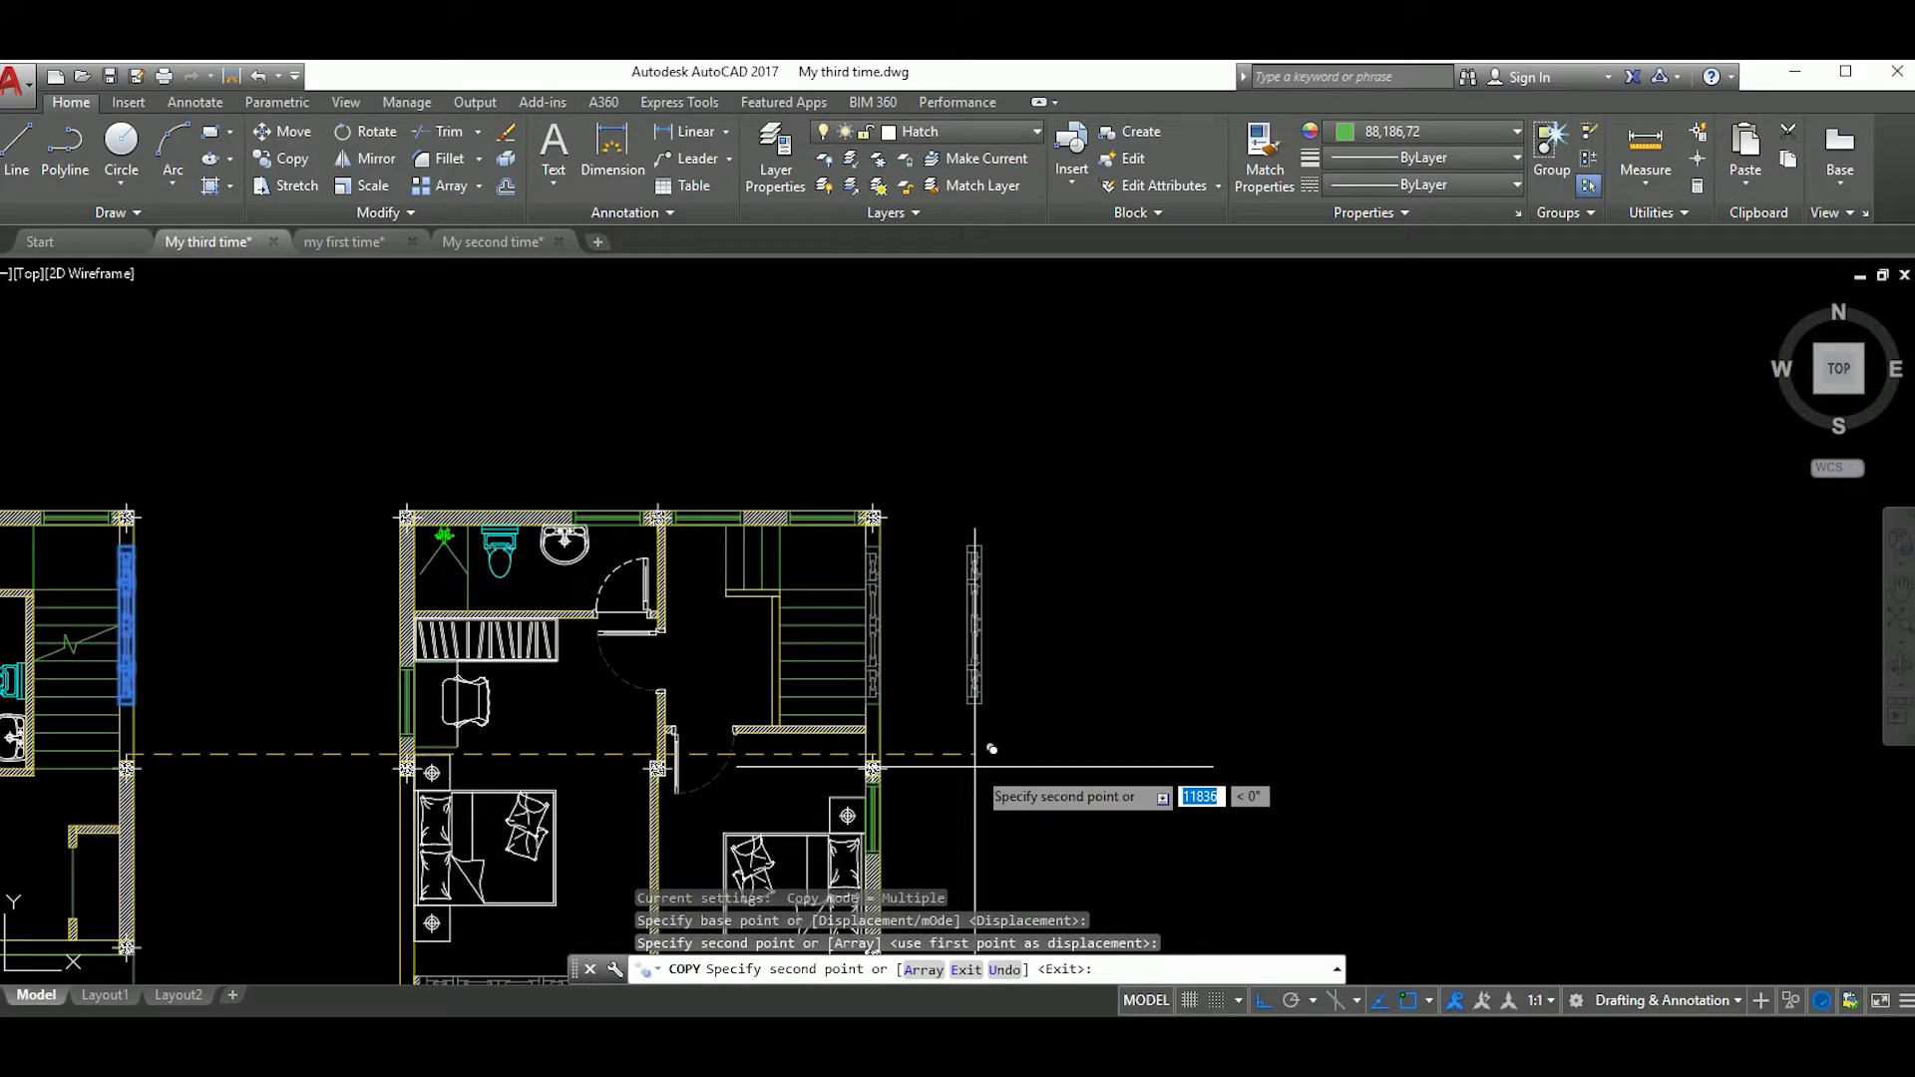
scroll(911, 505, up, 1)
scroll(1060, 629, up, 1)
scroll(943, 657, up, 1)
key(Escape)
scroll(943, 657, down, 3)
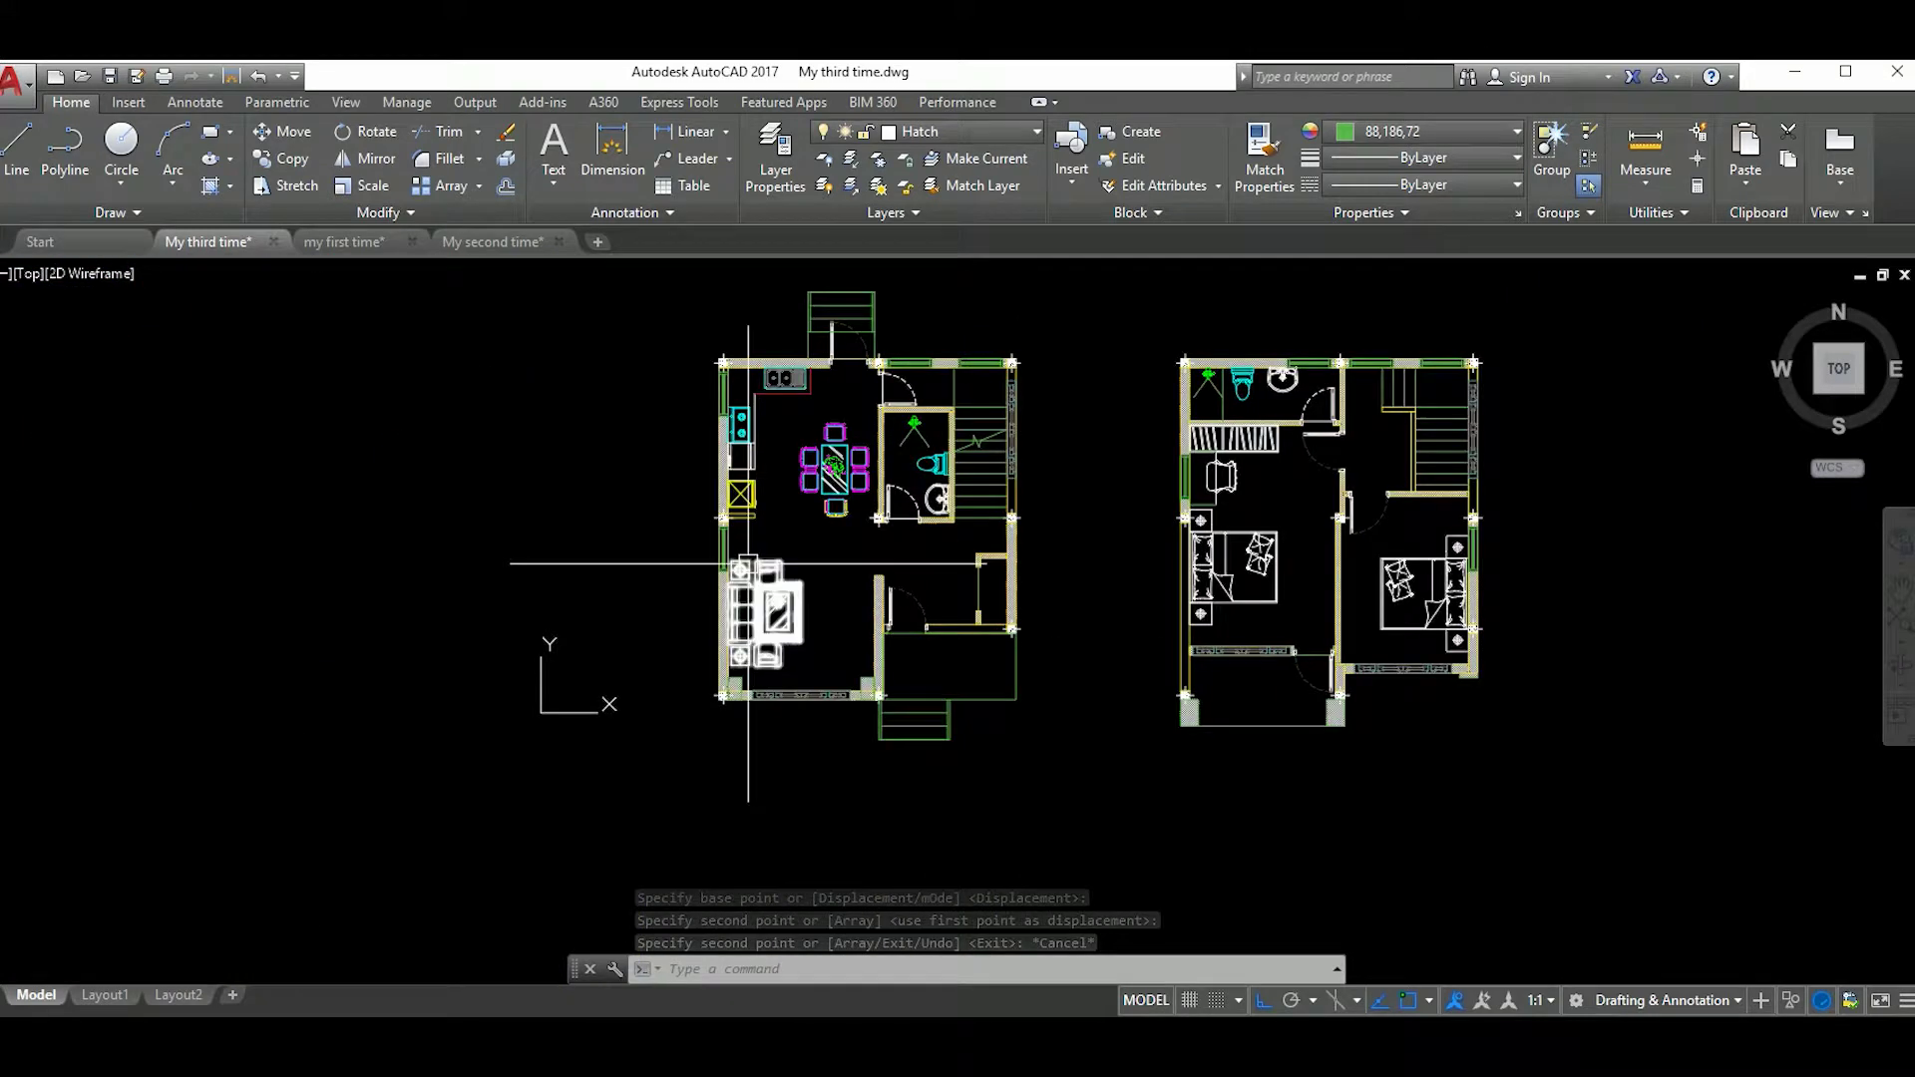
scroll(628, 435, up, 5)
Step: Copy the selected wall window to a new location in the wall
click(629, 434)
click(818, 777)
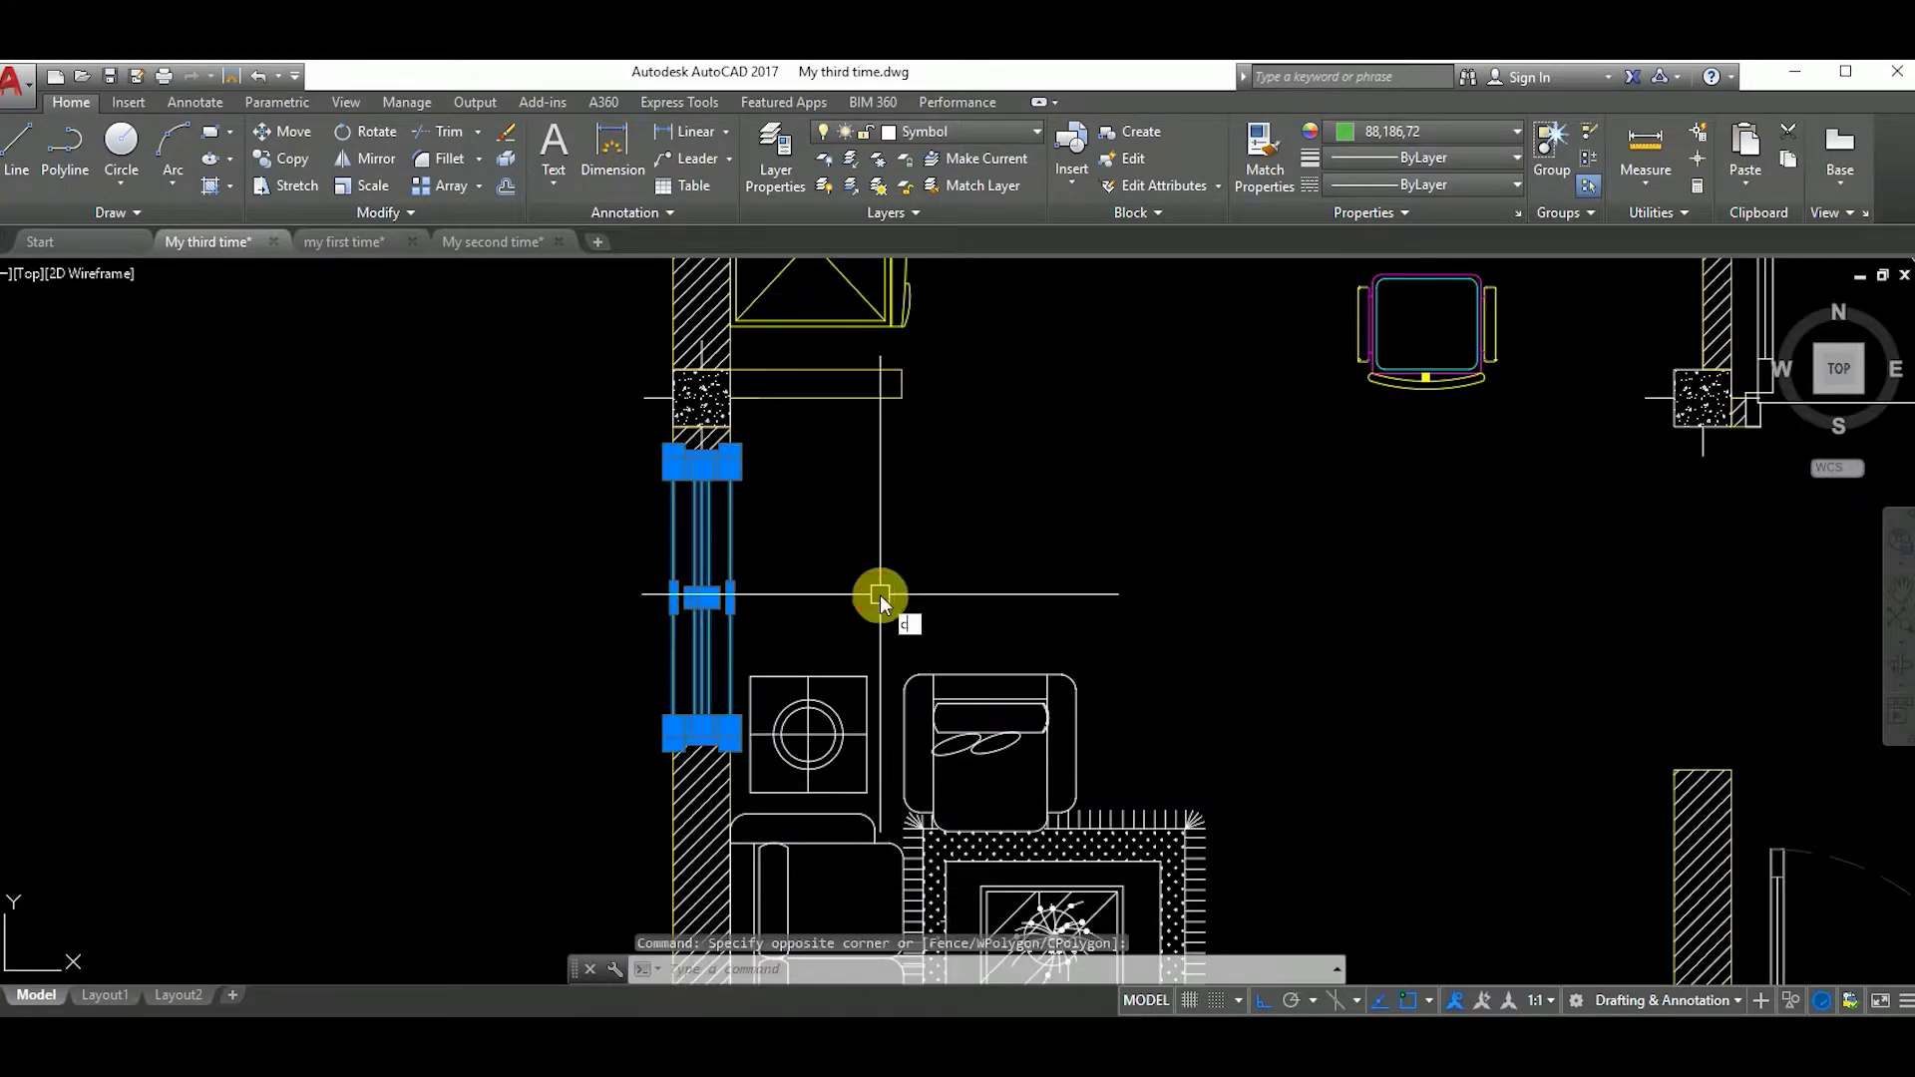
text(o)
key(Return)
scroll(698, 456, up, 2)
click(699, 456)
scroll(858, 559, down, 5)
scroll(849, 734, up, 5)
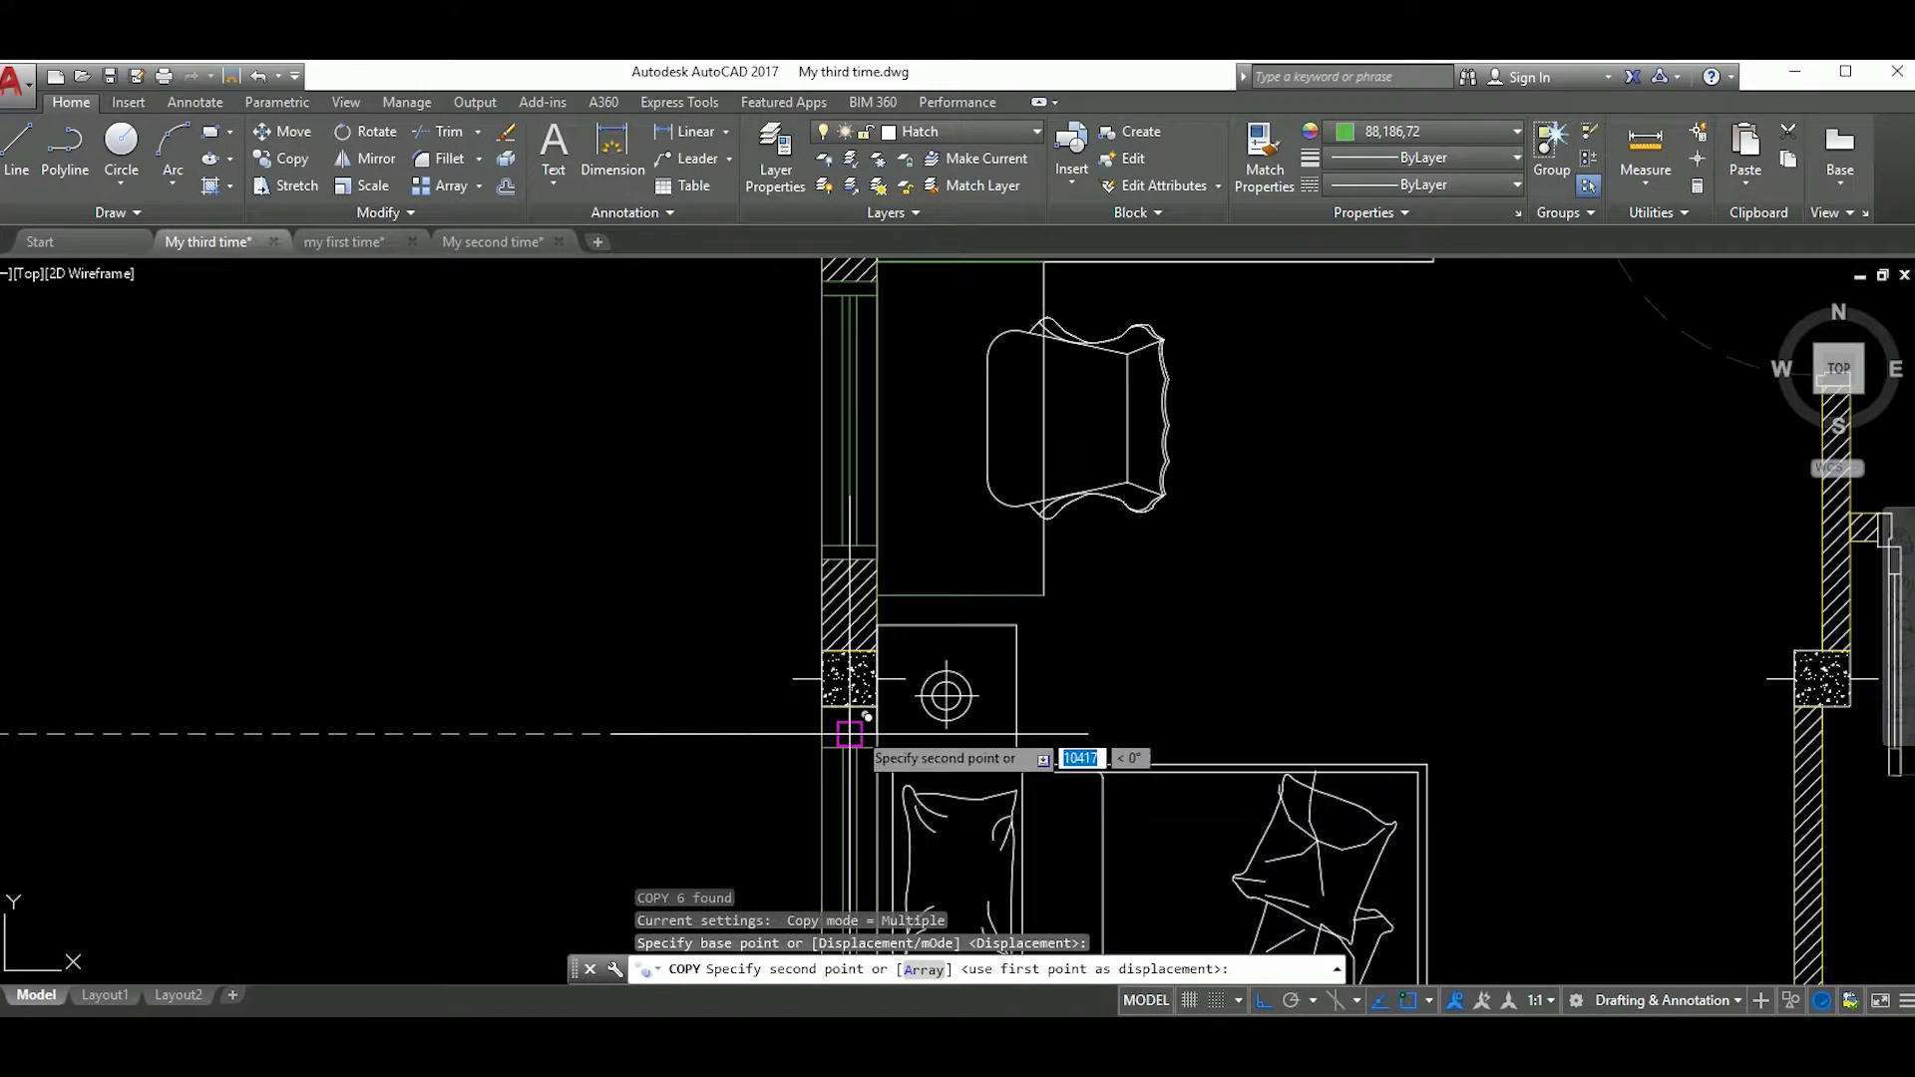
click(849, 734)
scroll(849, 734, down, 5)
scroll(967, 591, up, 5)
scroll(967, 591, up, 5)
key(Escape)
Step: Move the left bedroom's bed and bedside tables 200 units down
click(966, 591)
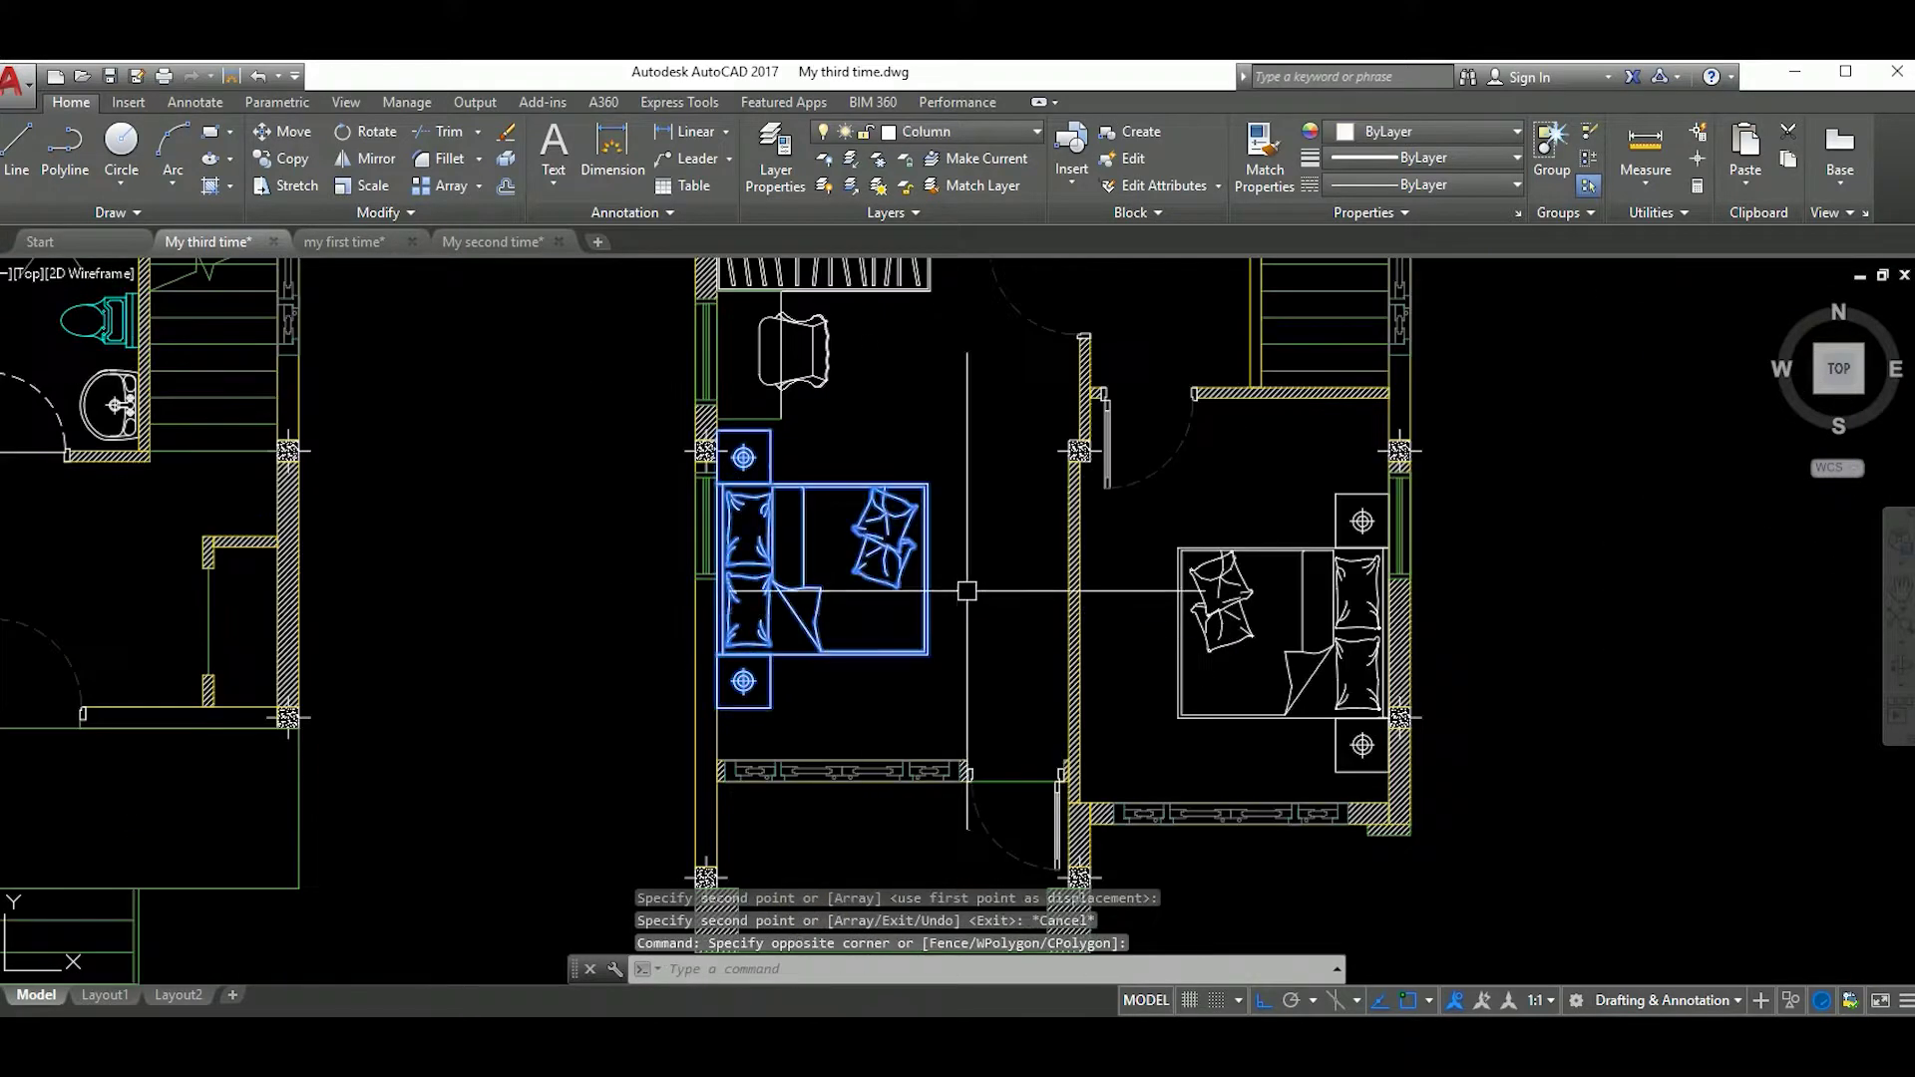
text(m)
key(Return)
click(963, 634)
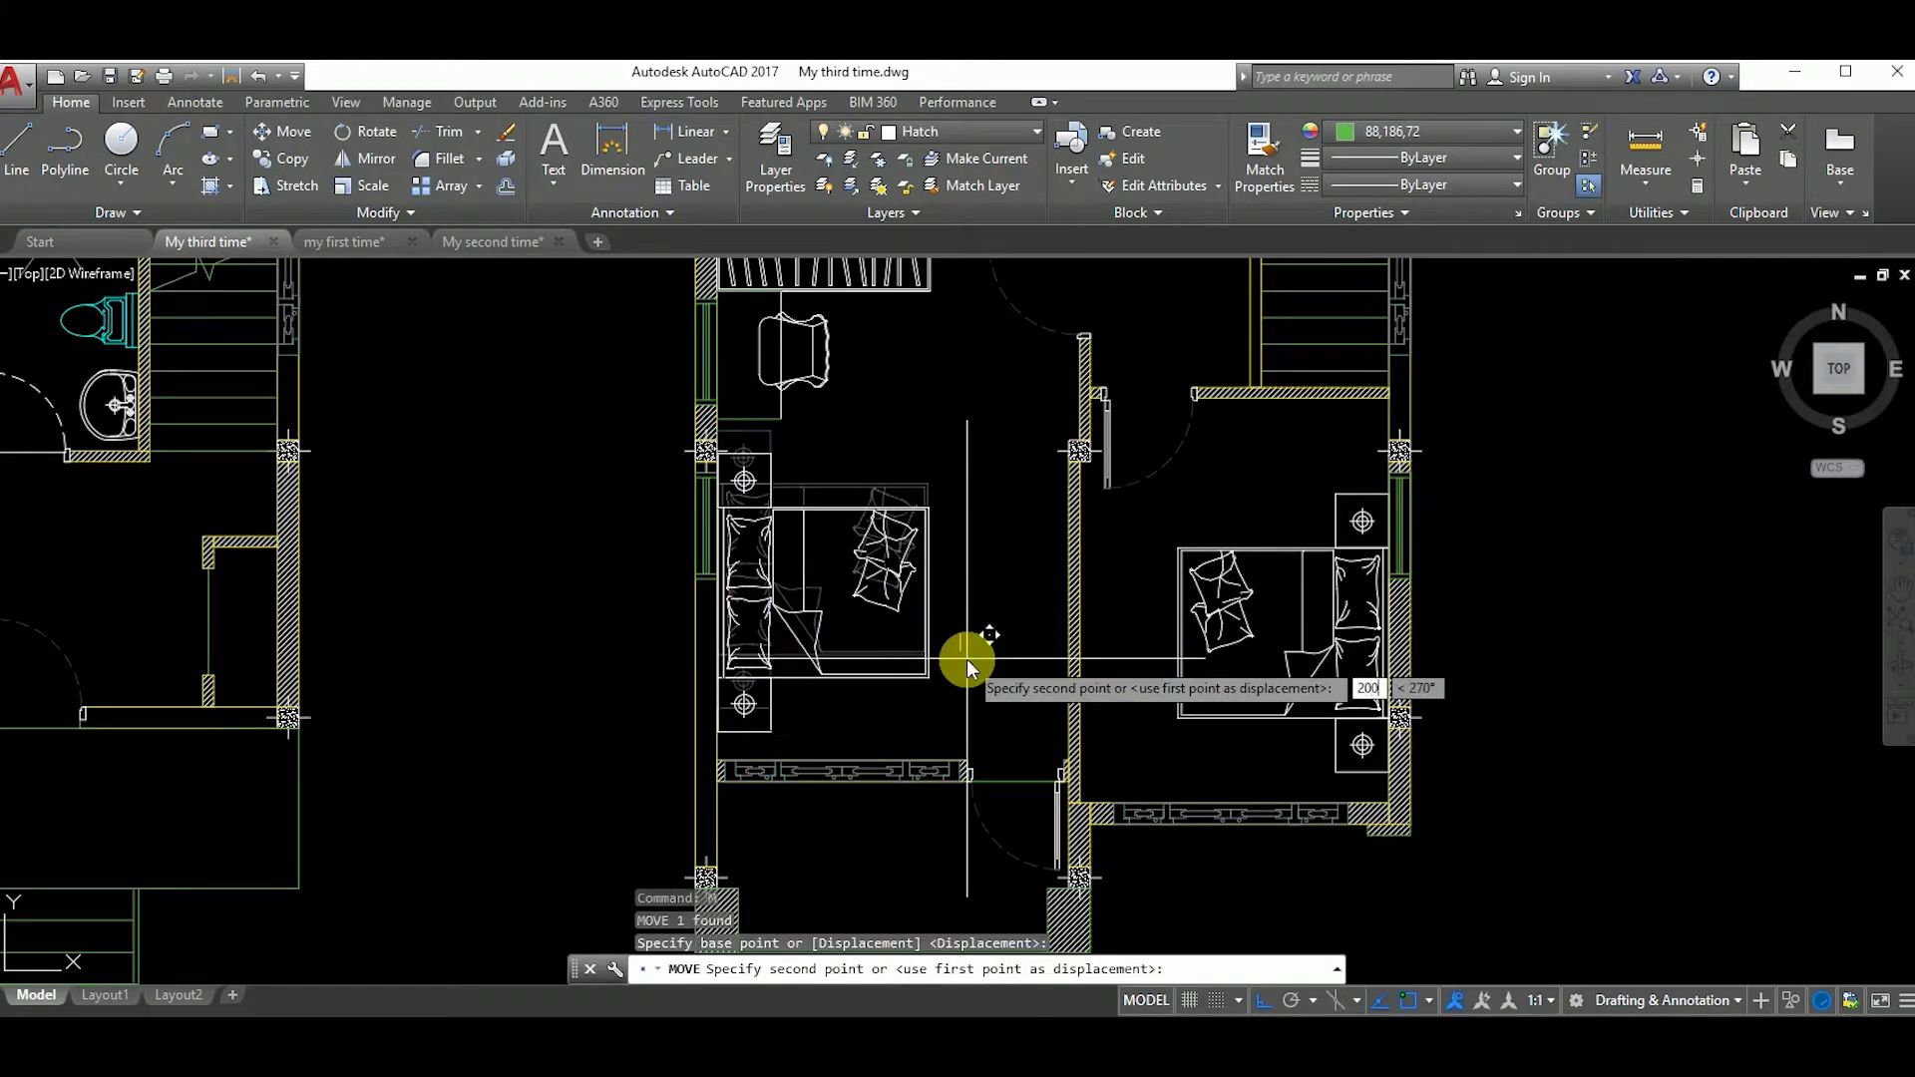
key(Return)
scroll(967, 668, up, 3)
scroll(898, 639, down, 4)
scroll(884, 614, up, 2)
scroll(884, 614, down, 2)
scroll(883, 613, down, 2)
scroll(884, 614, down, 3)
middle_drag(927, 613, 999, 655)
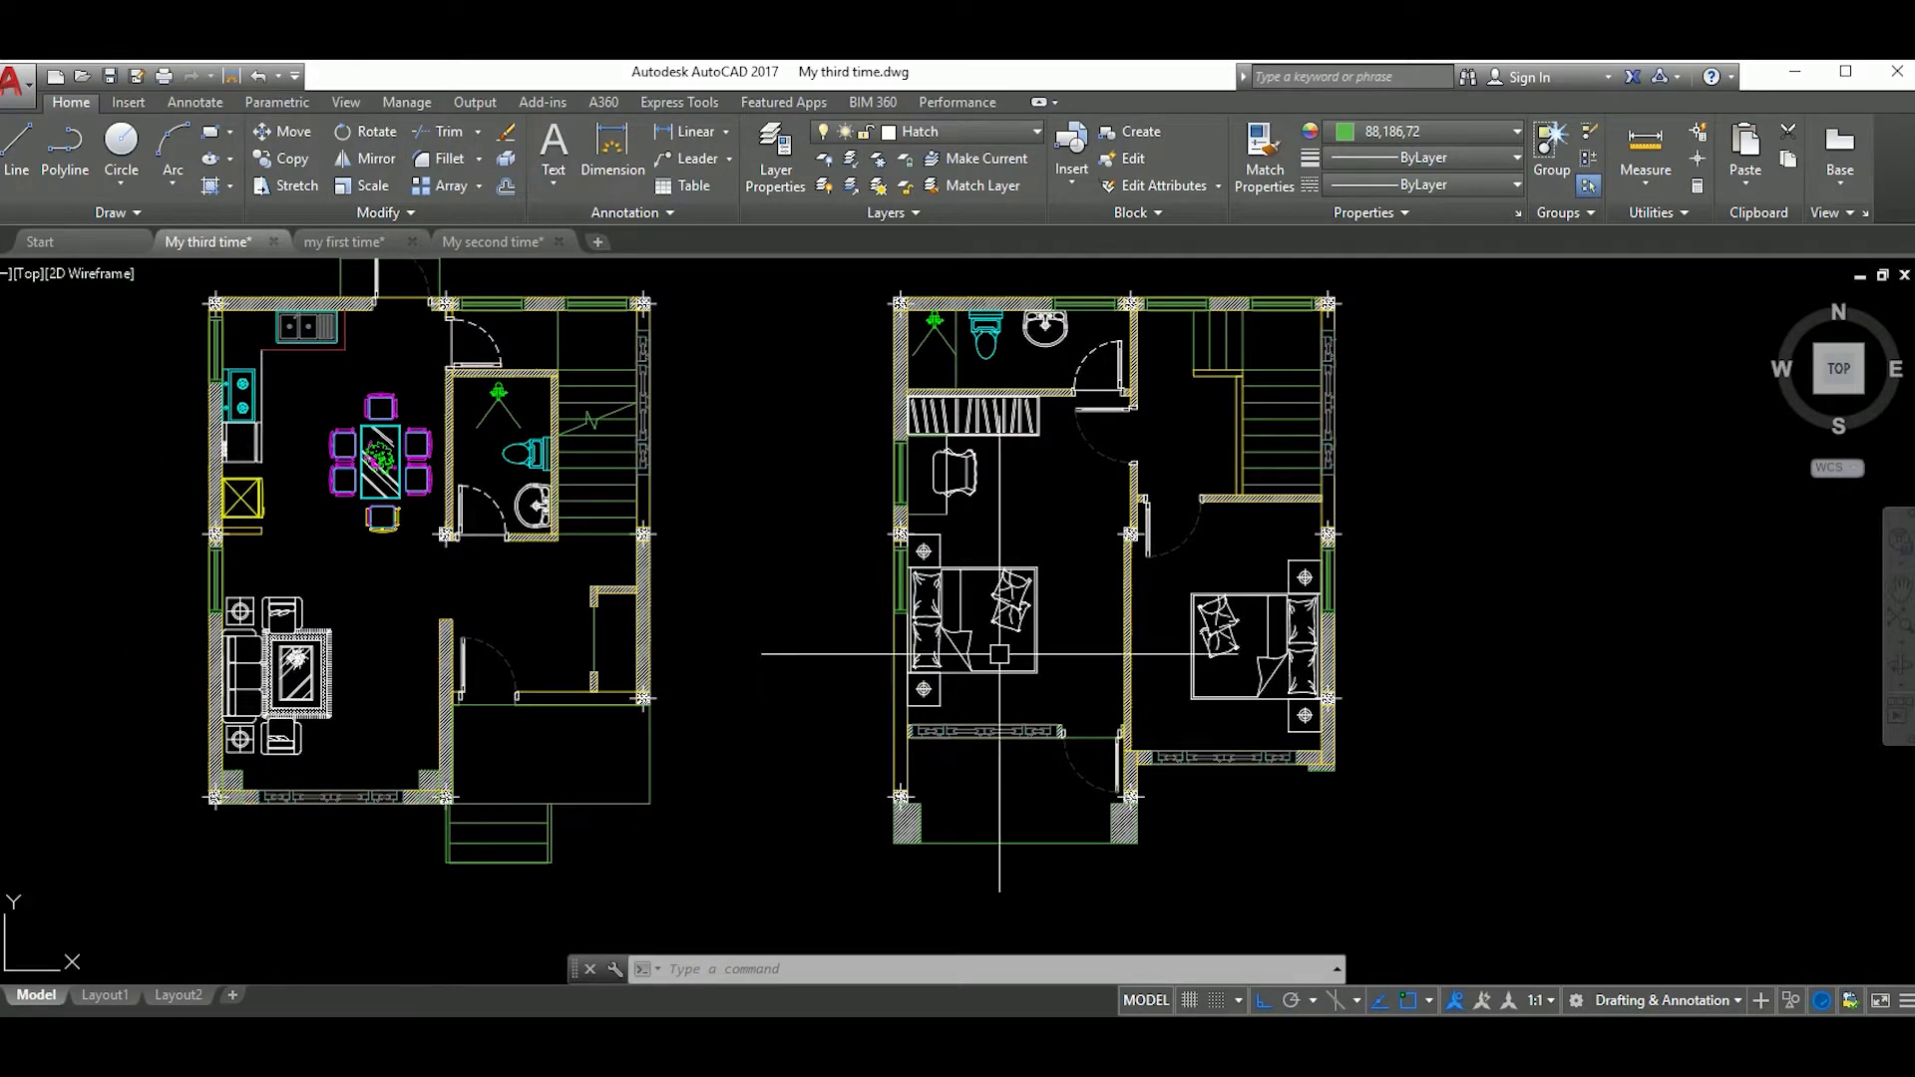
Step: Copy the wall window with COPY into the right-hand floor plan
scroll(1097, 648, down, 2)
scroll(1097, 648, up, 2)
middle_drag(1344, 628, 1039, 639)
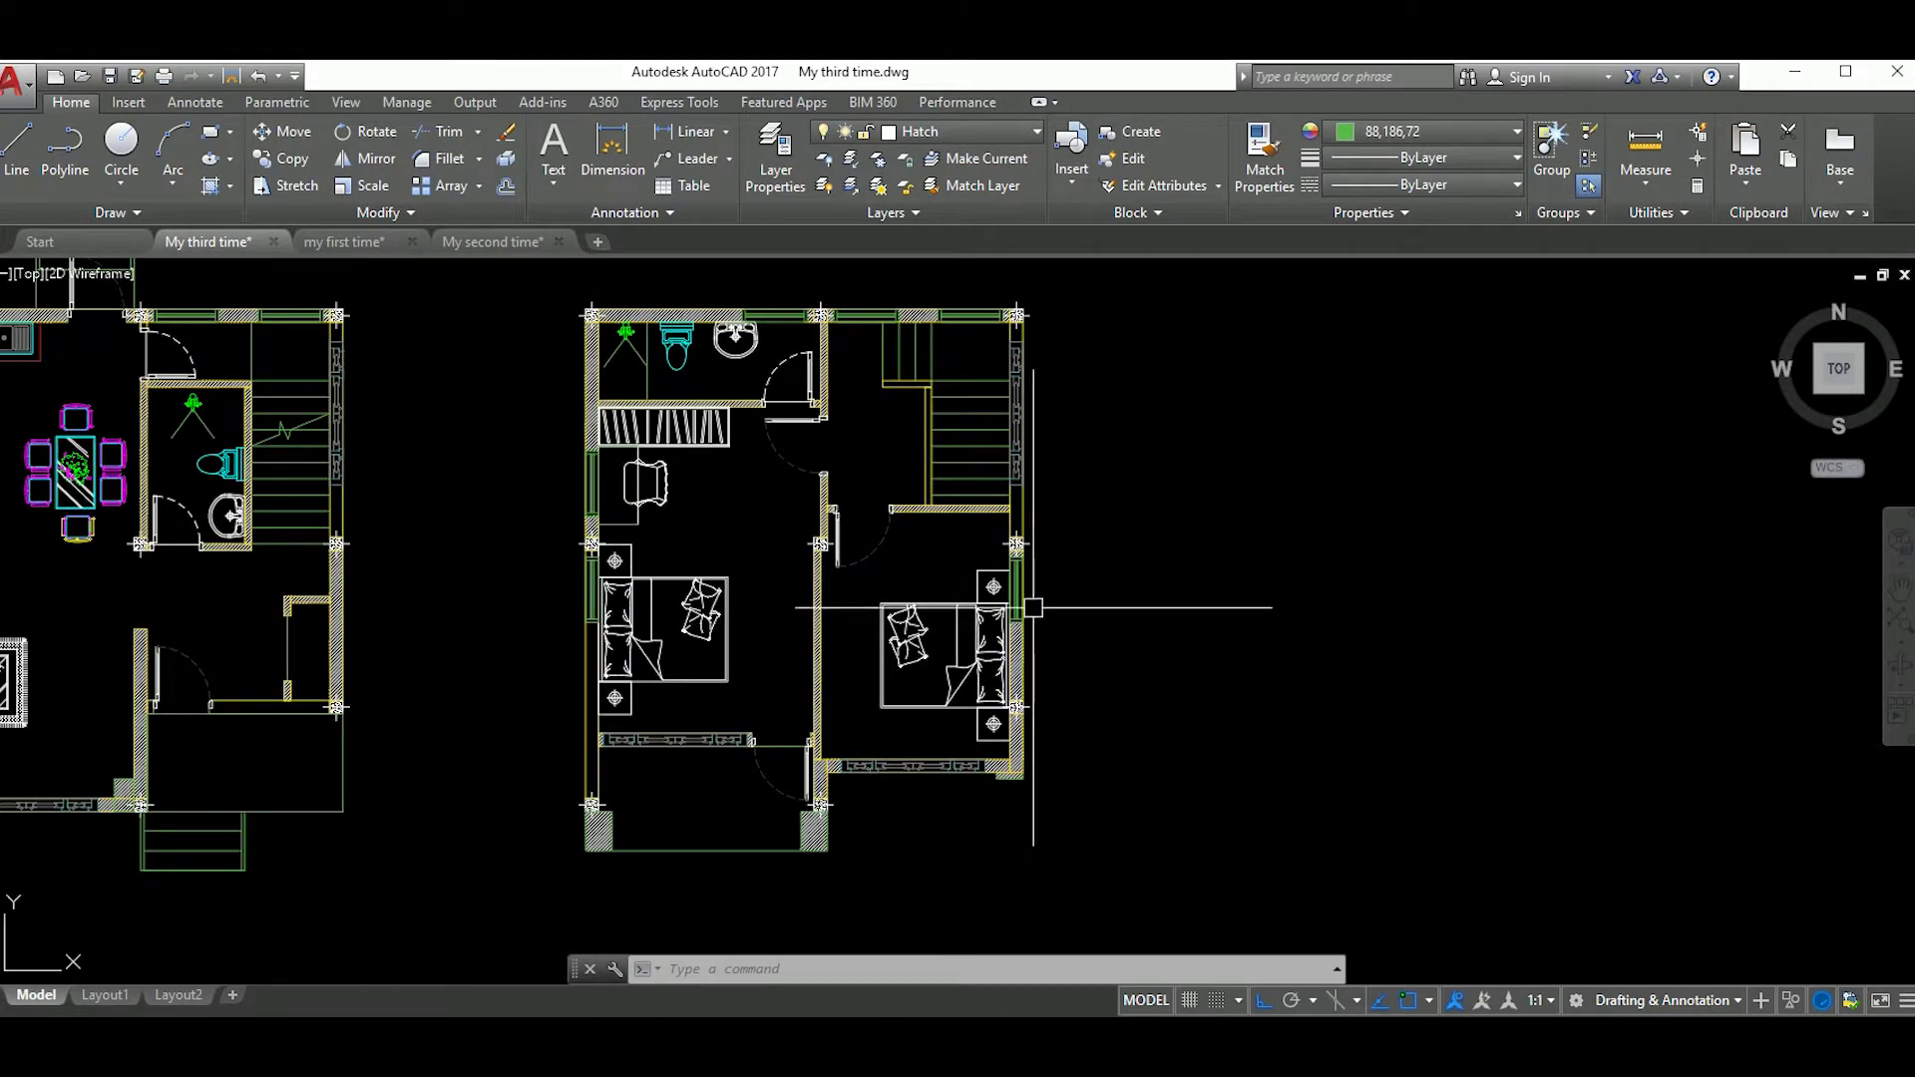
scroll(1032, 608, down, 1)
scroll(1099, 467, up, 3)
middle_drag(684, 662, 854, 692)
scroll(854, 692, up, 2)
scroll(854, 692, down, 4)
scroll(735, 406, up, 5)
click(720, 396)
click(1011, 552)
text(co)
key(Return)
click(749, 439)
scroll(908, 629, down, 5)
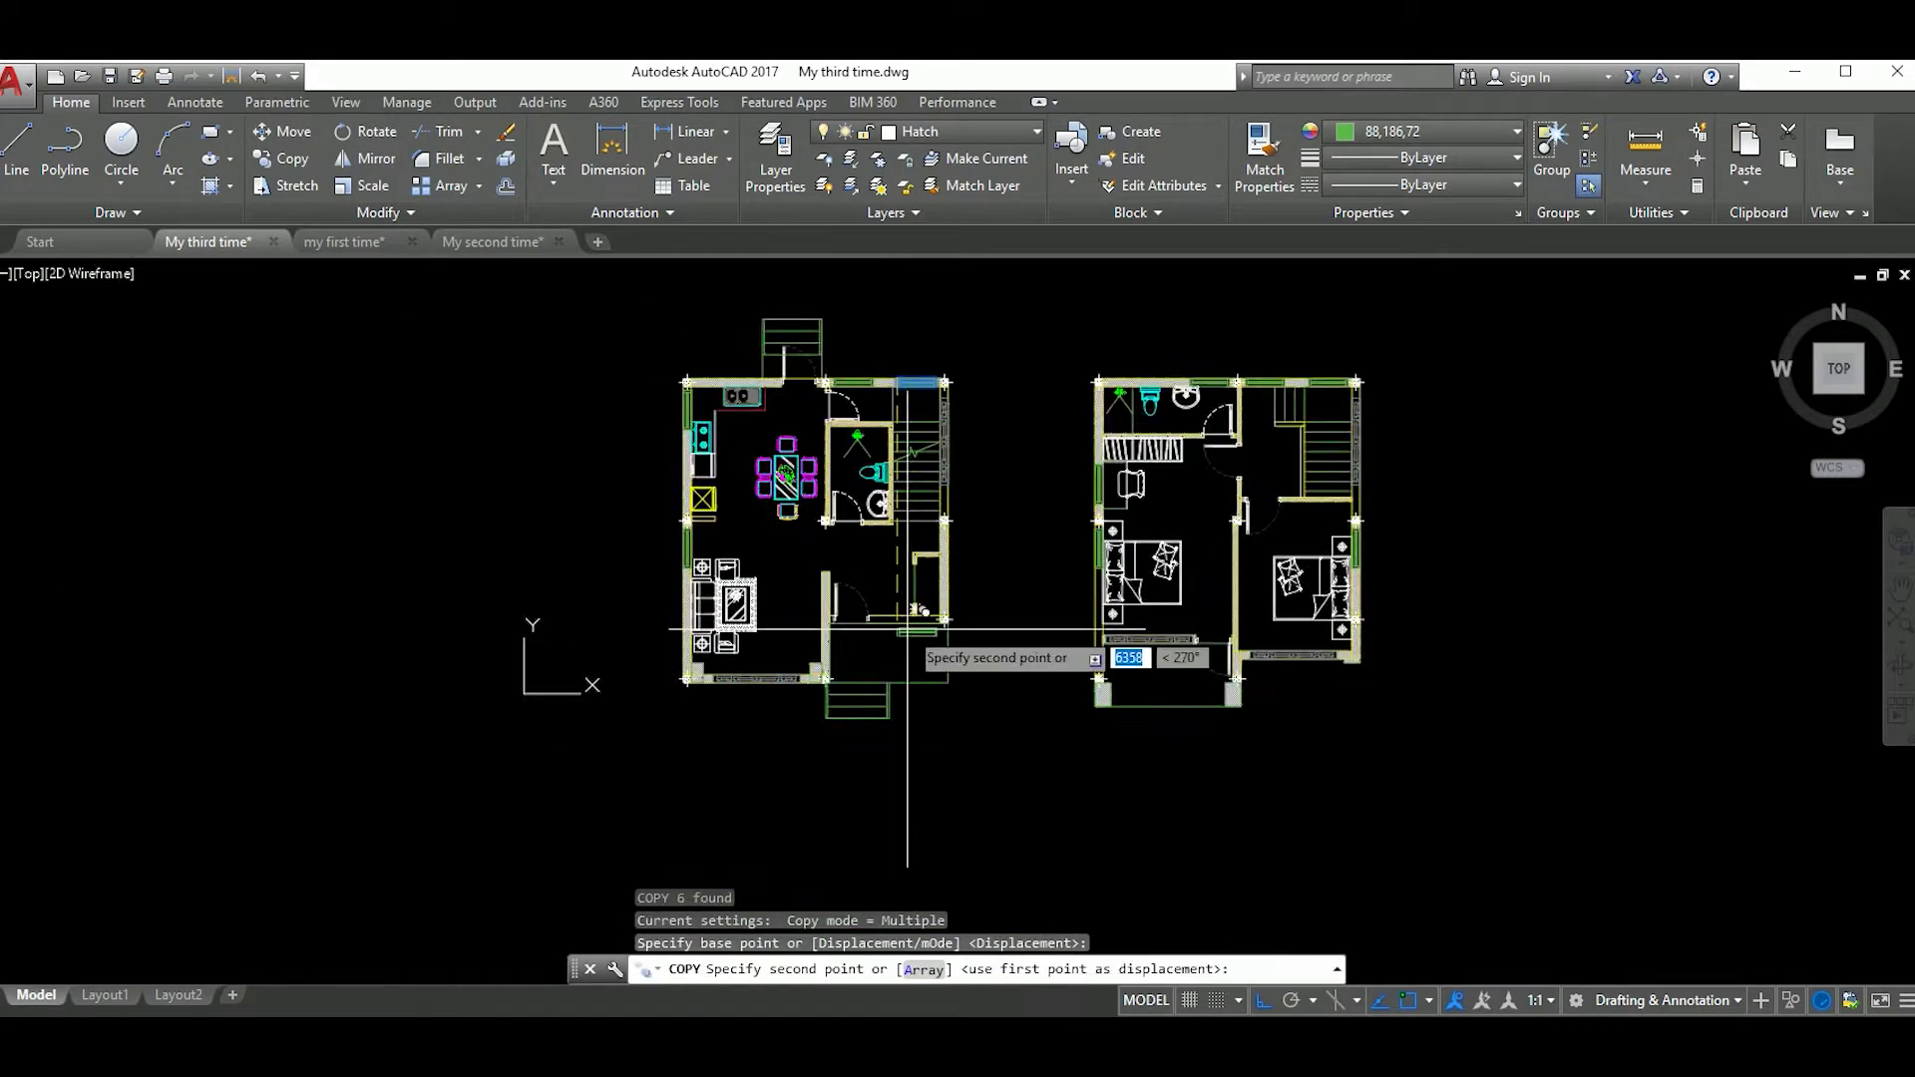
scroll(908, 628, up, 5)
click(698, 661)
key(Escape)
Step: Move the copied window 50 units along the wall
click(685, 649)
click(1124, 791)
text(m)
key(Return)
click(1035, 836)
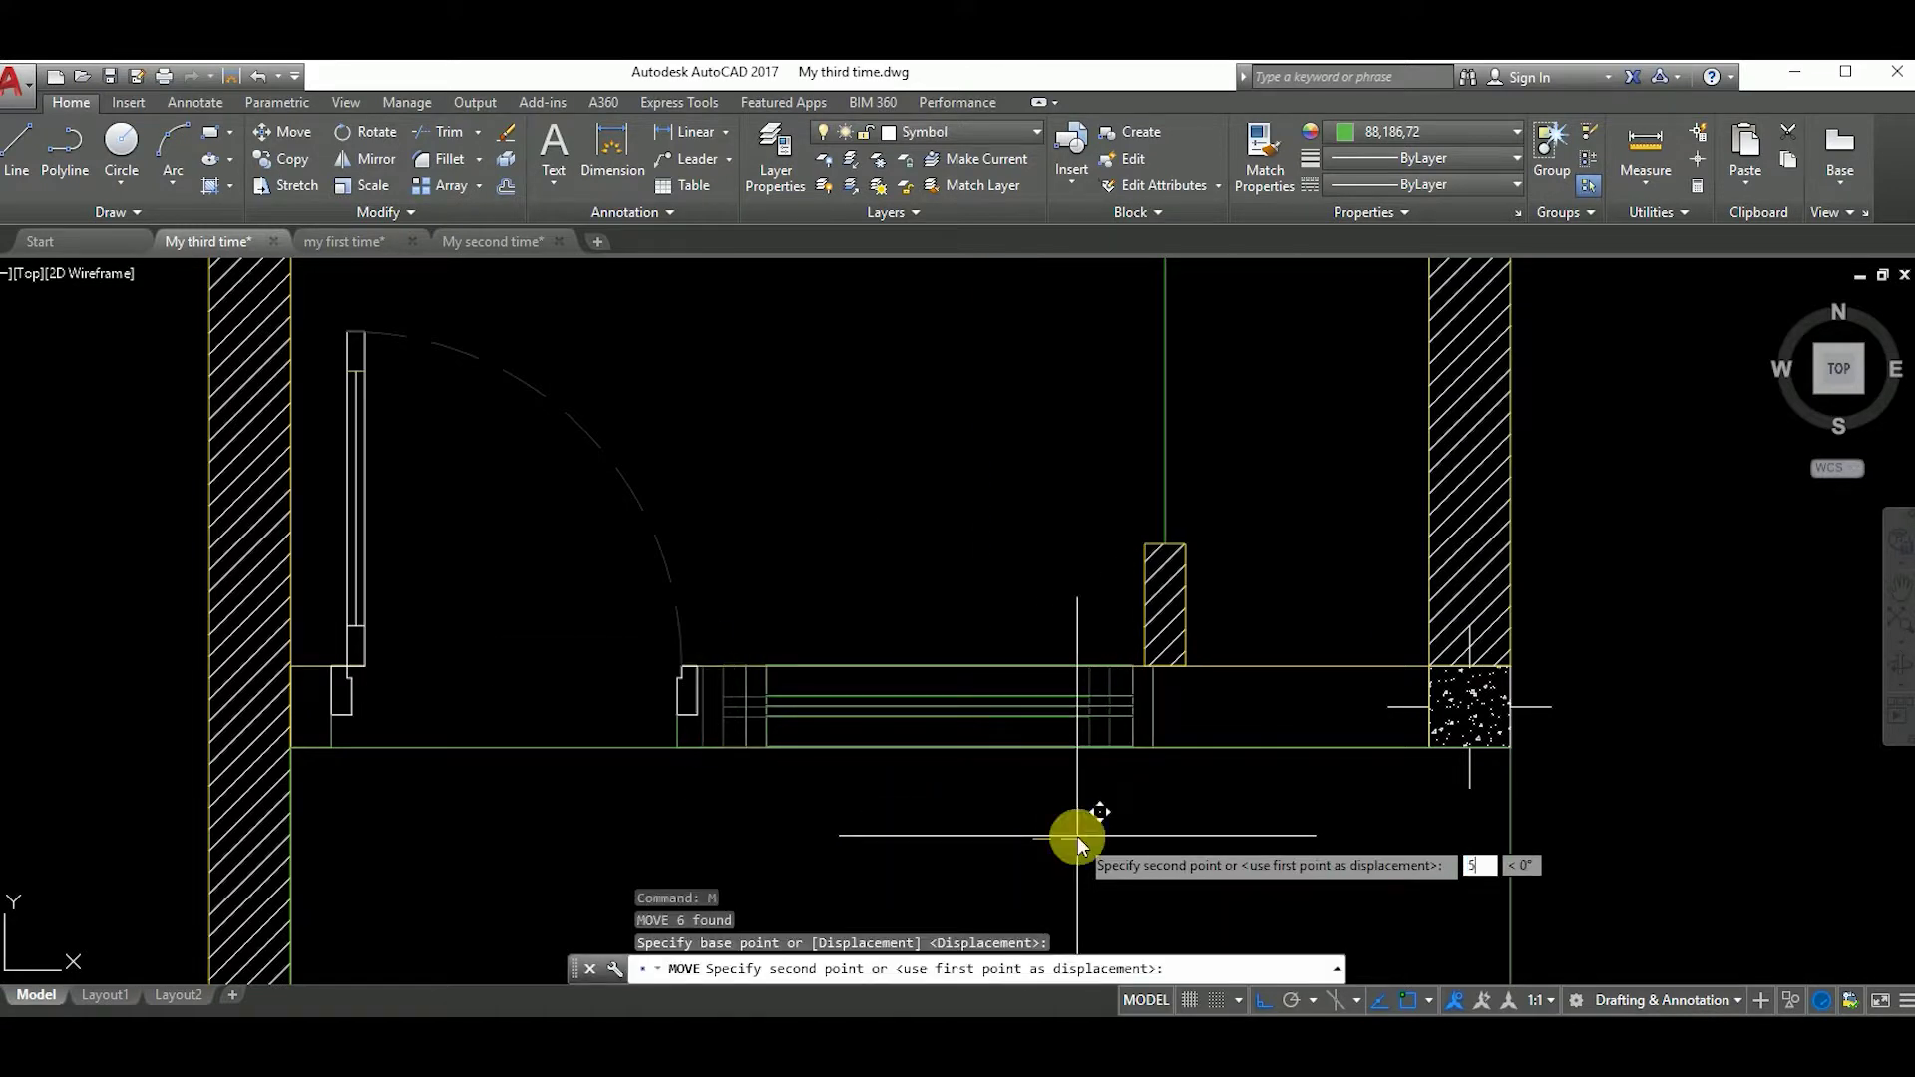
text(0)
key(Return)
Step: Move the copied window from its corner so it snaps against the wall column
click(706, 643)
click(1154, 818)
text(m)
key(Return)
scroll(1109, 658, up, 4)
click(1109, 659)
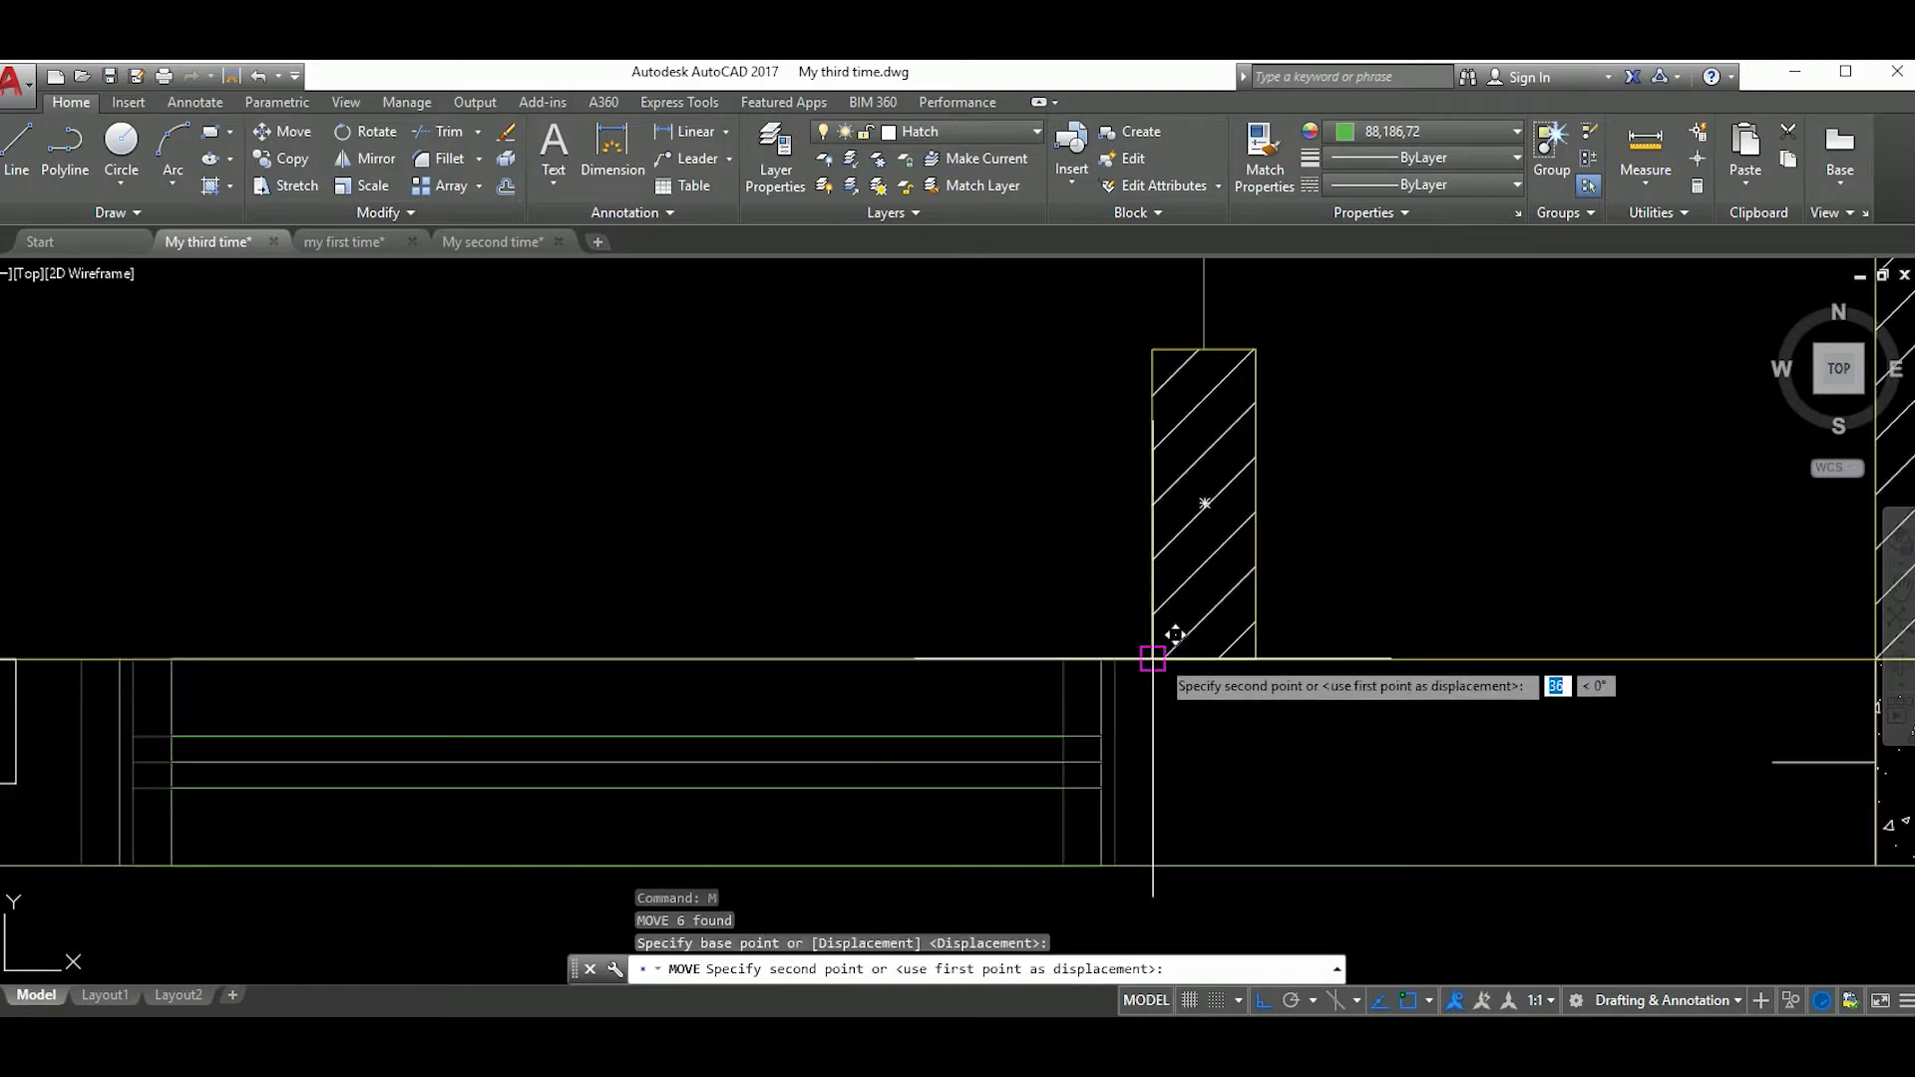
scroll(997, 688, down, 4)
scroll(998, 749, down, 1)
click(1101, 800)
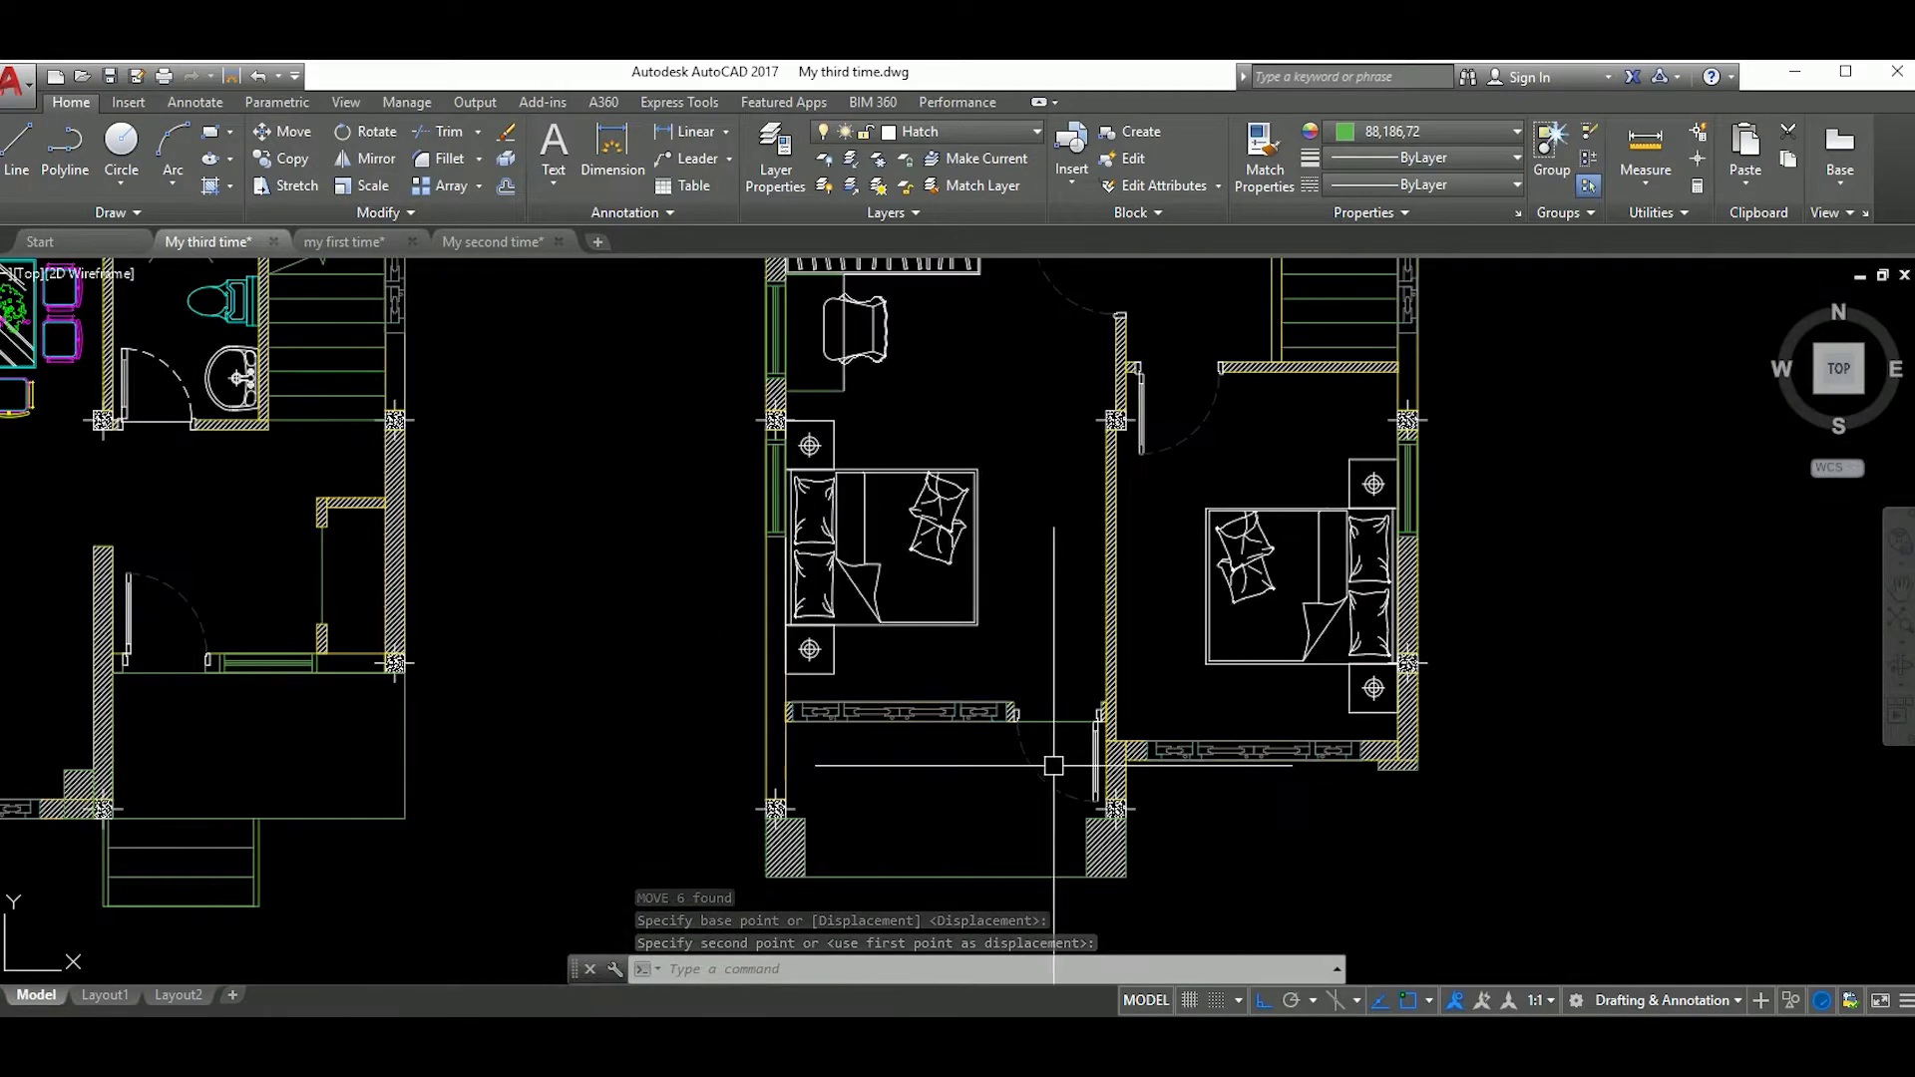
Step: Pan to the door-opening corner and start a HATCH
scroll(1055, 773, down, 2)
middle_drag(992, 735, 1056, 738)
scroll(811, 683, up, 3)
scroll(811, 684, up, 3)
middle_drag(811, 683, 1026, 740)
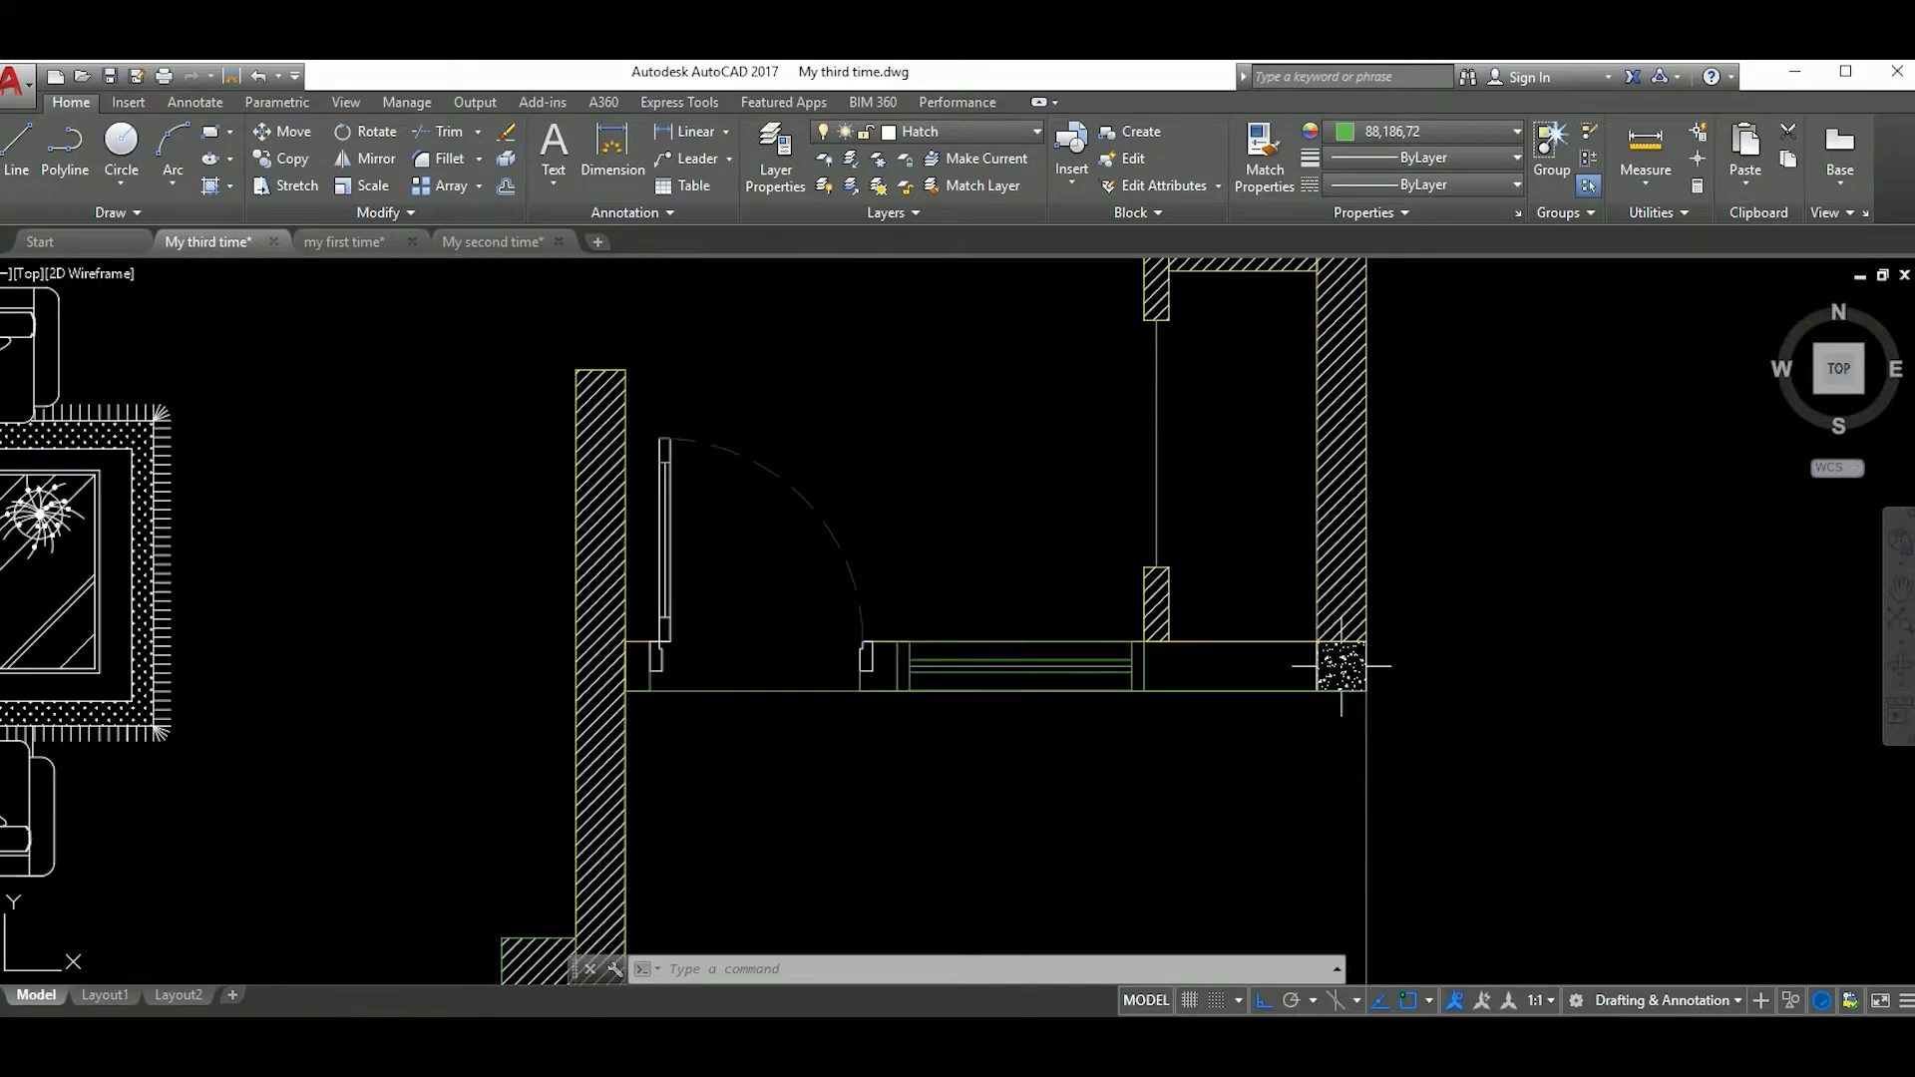
text(h)
key(Return)
Step: Pick a region beside the door to hatch, then cancel the hatch
click(639, 667)
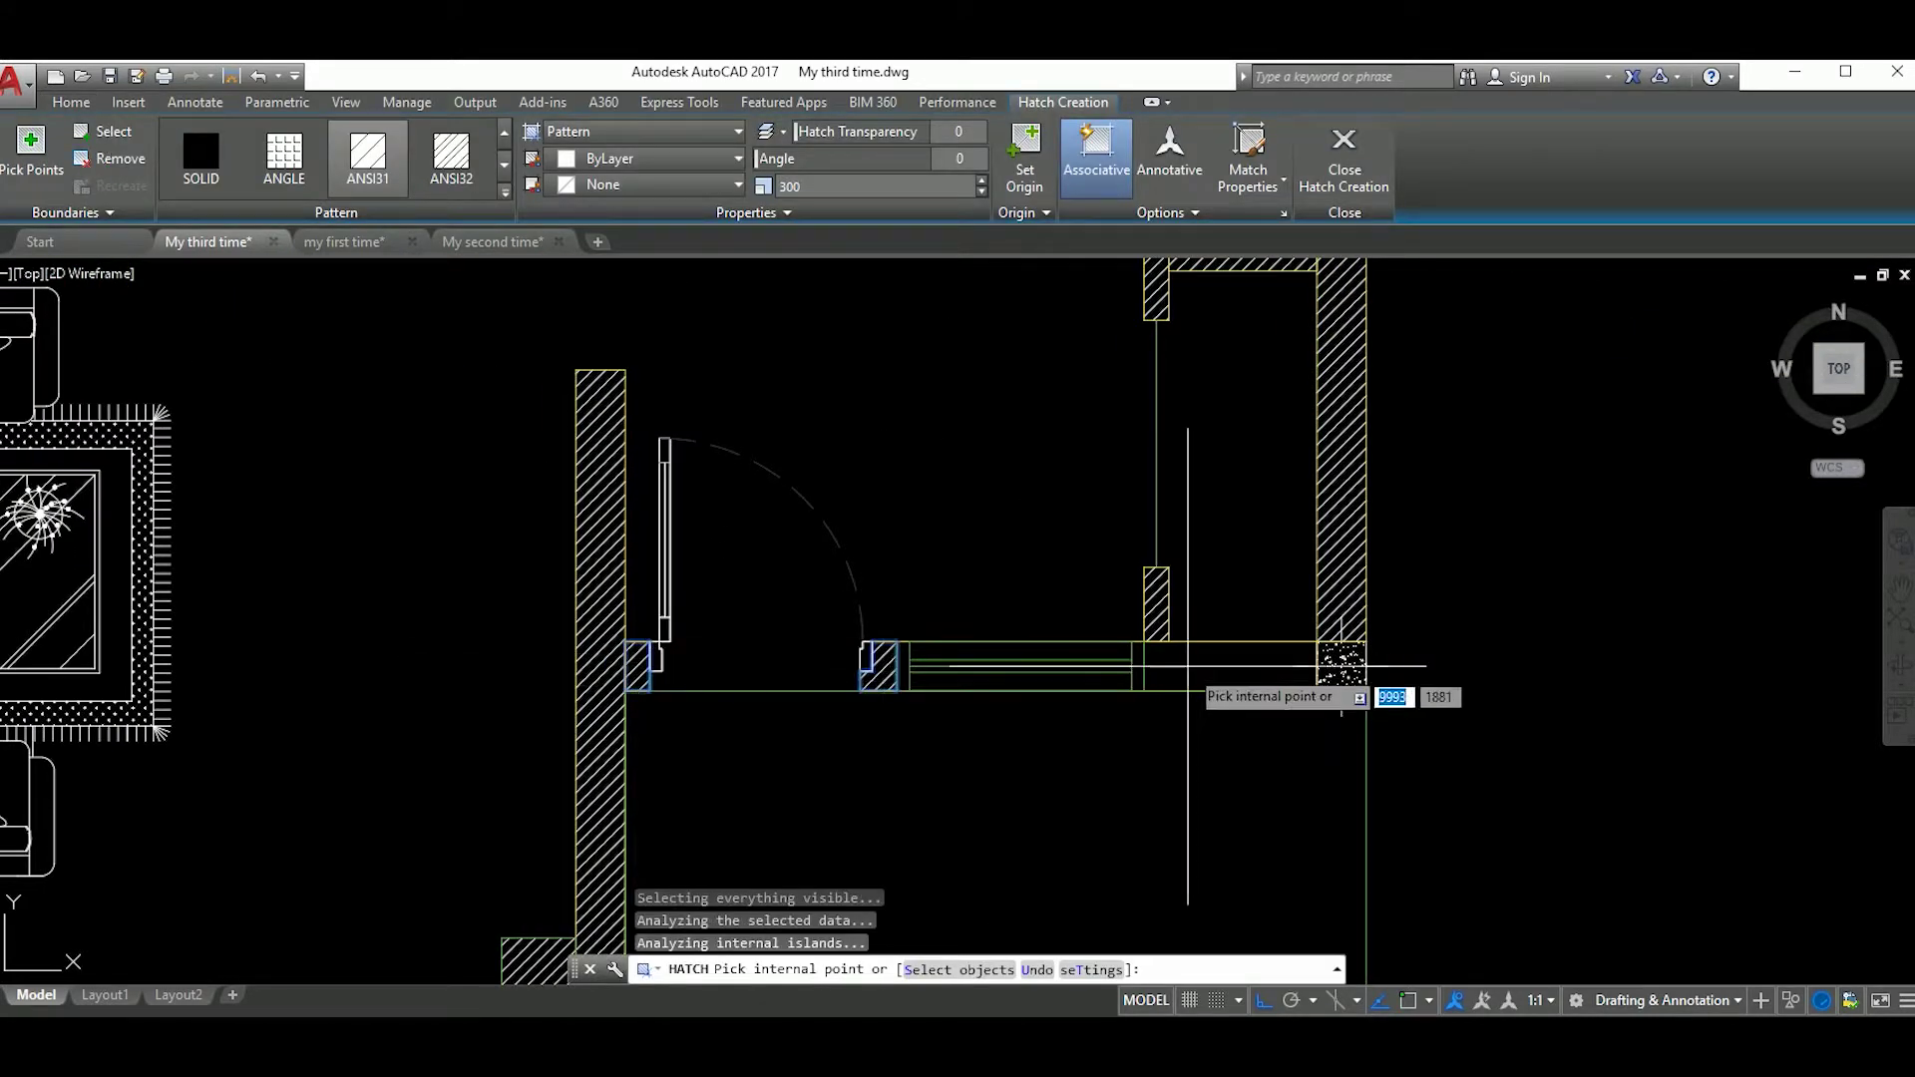
scroll(1341, 665, down, 5)
scroll(1092, 519, up, 4)
scroll(1091, 515, down, 5)
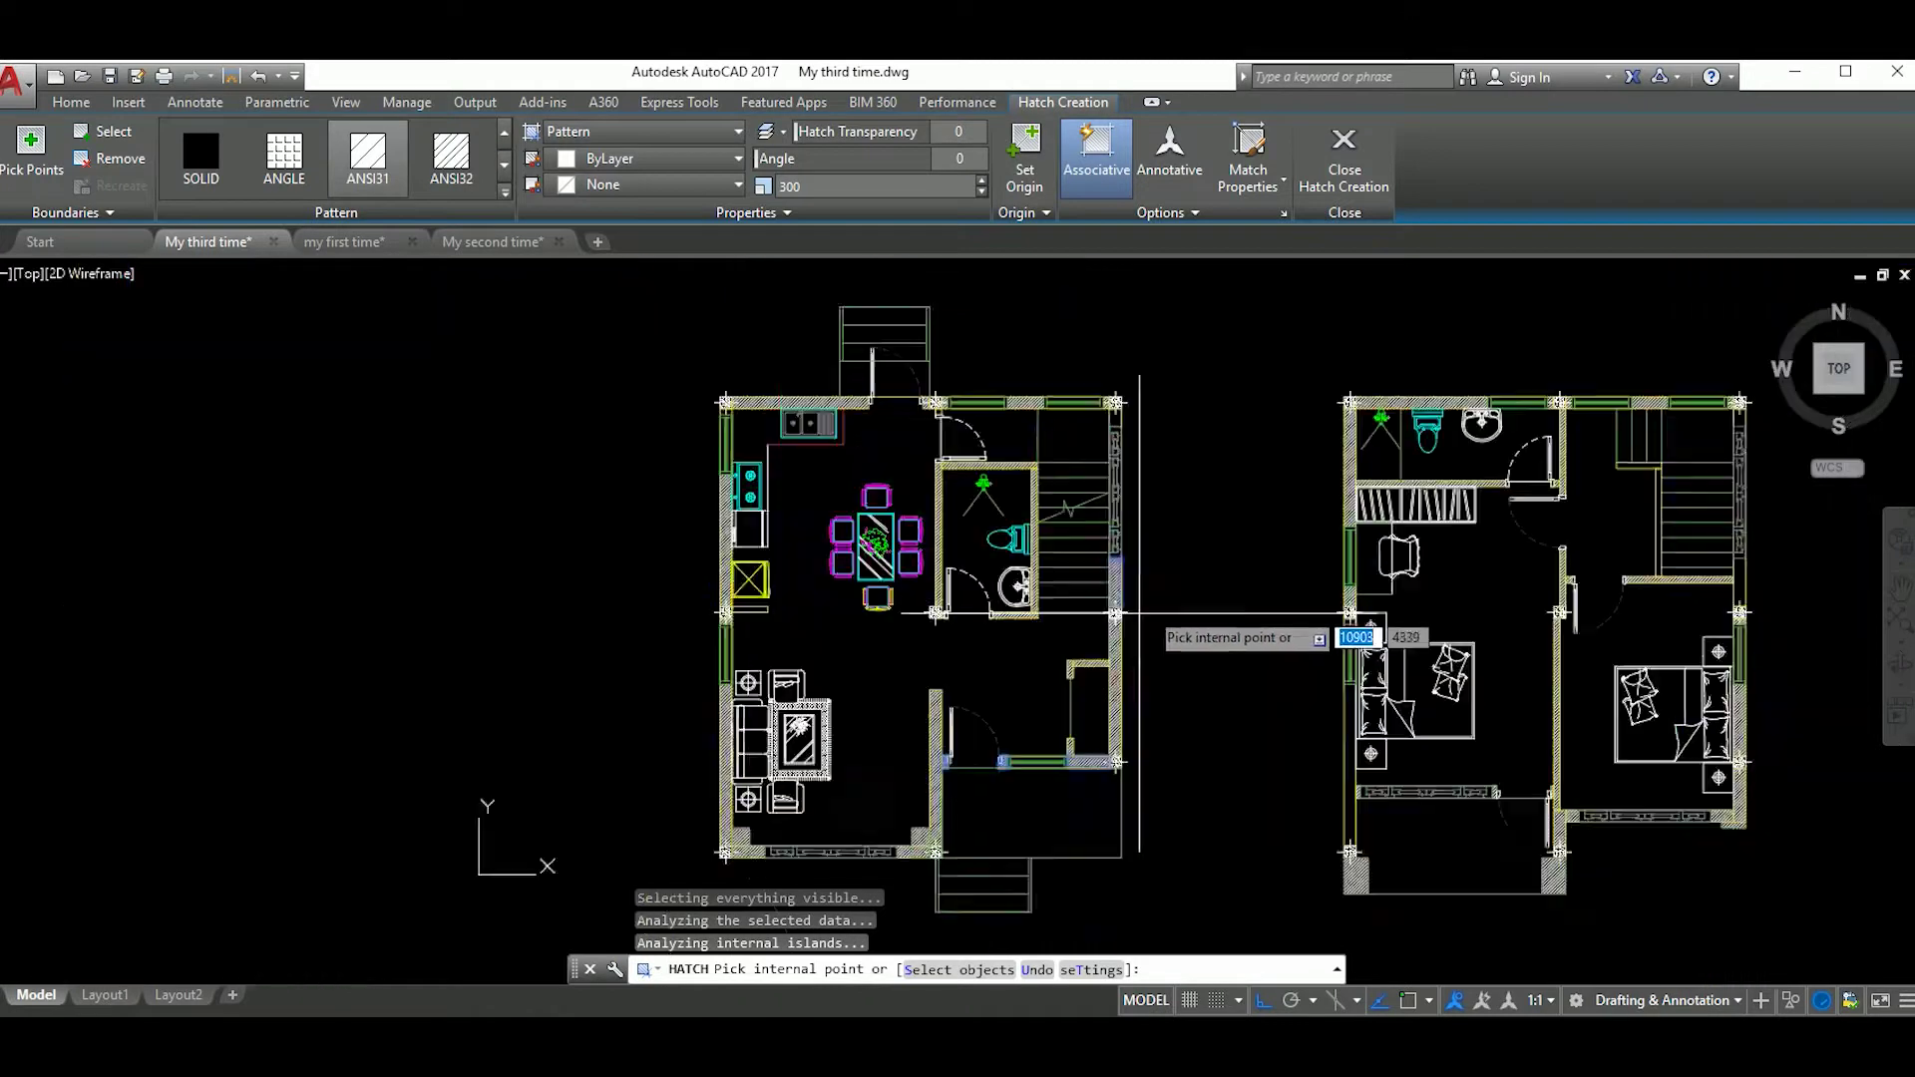
scroll(1186, 567, up, 5)
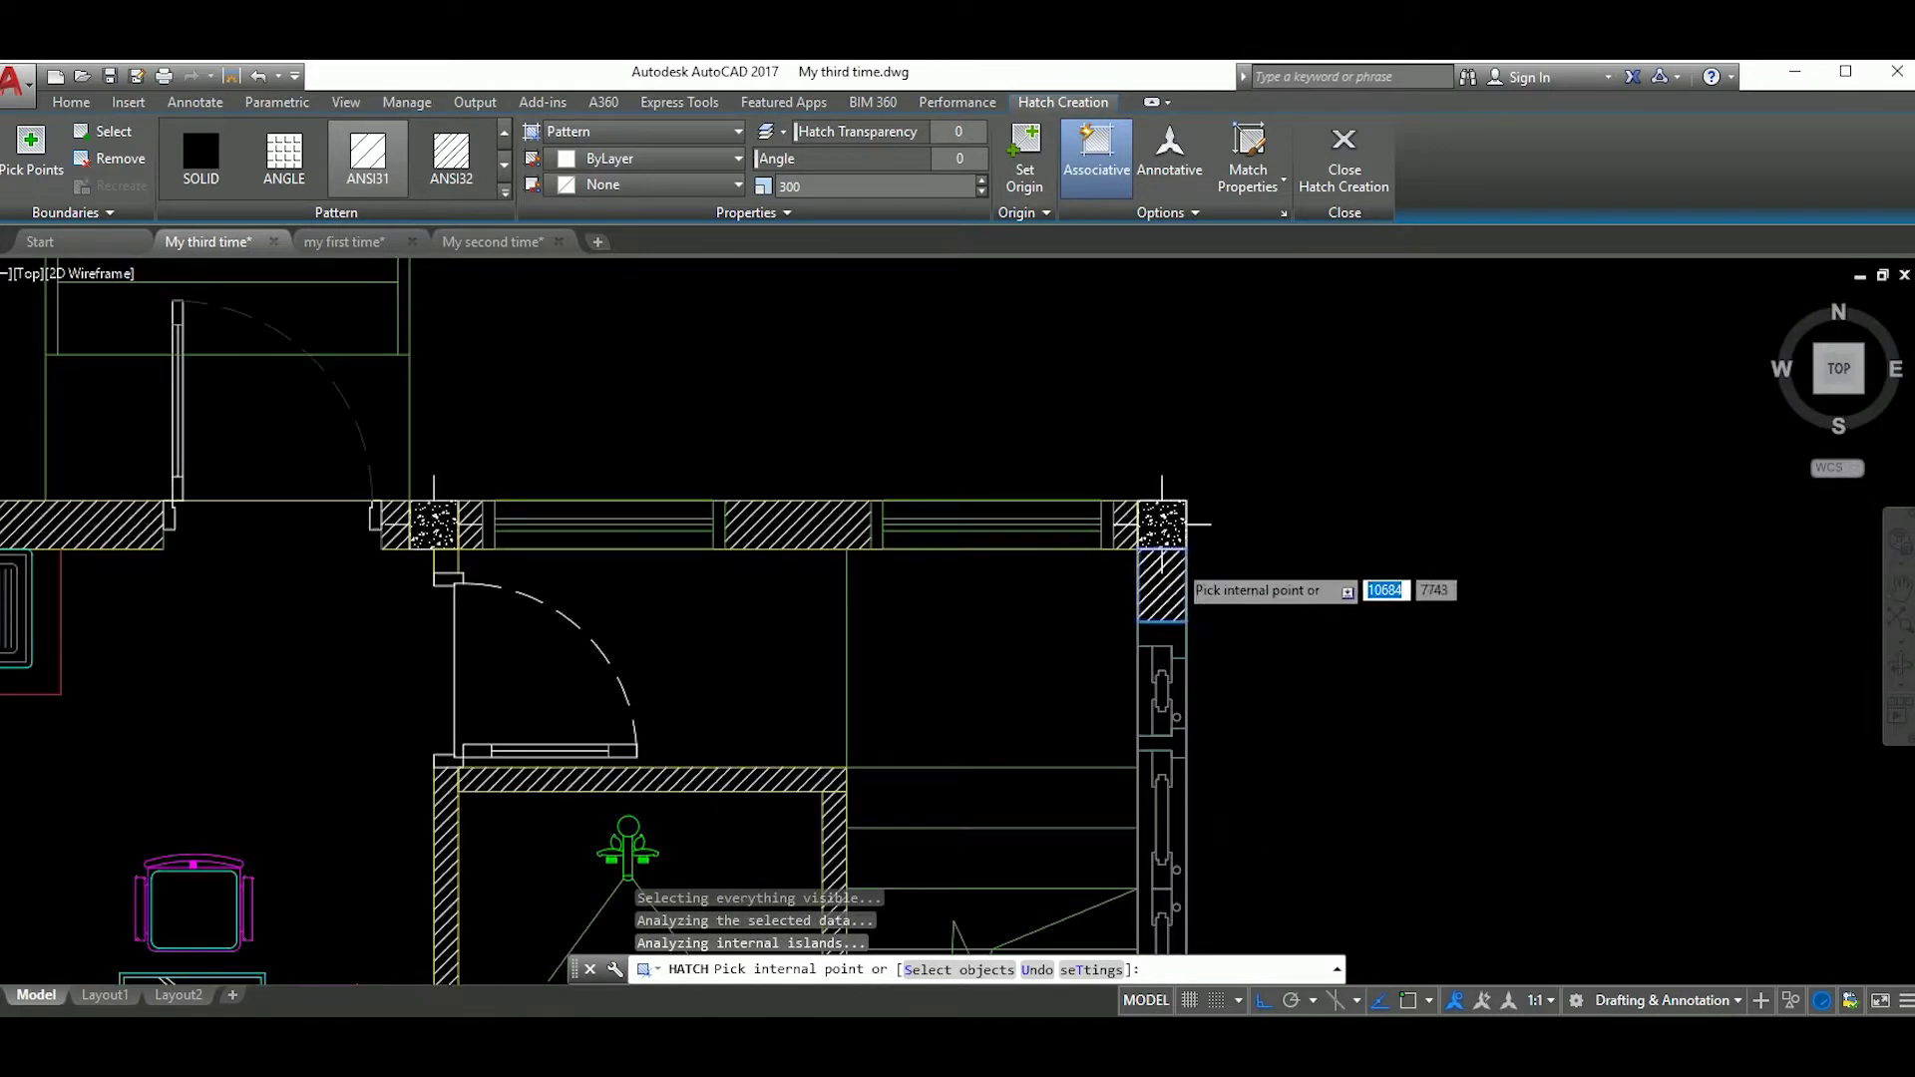
scroll(1162, 523, down, 5)
key(Escape)
Step: Re-centre both floor plans, restart the hatch and cancel it again
scroll(1090, 629, up, 1)
middle_drag(1091, 628, 793, 622)
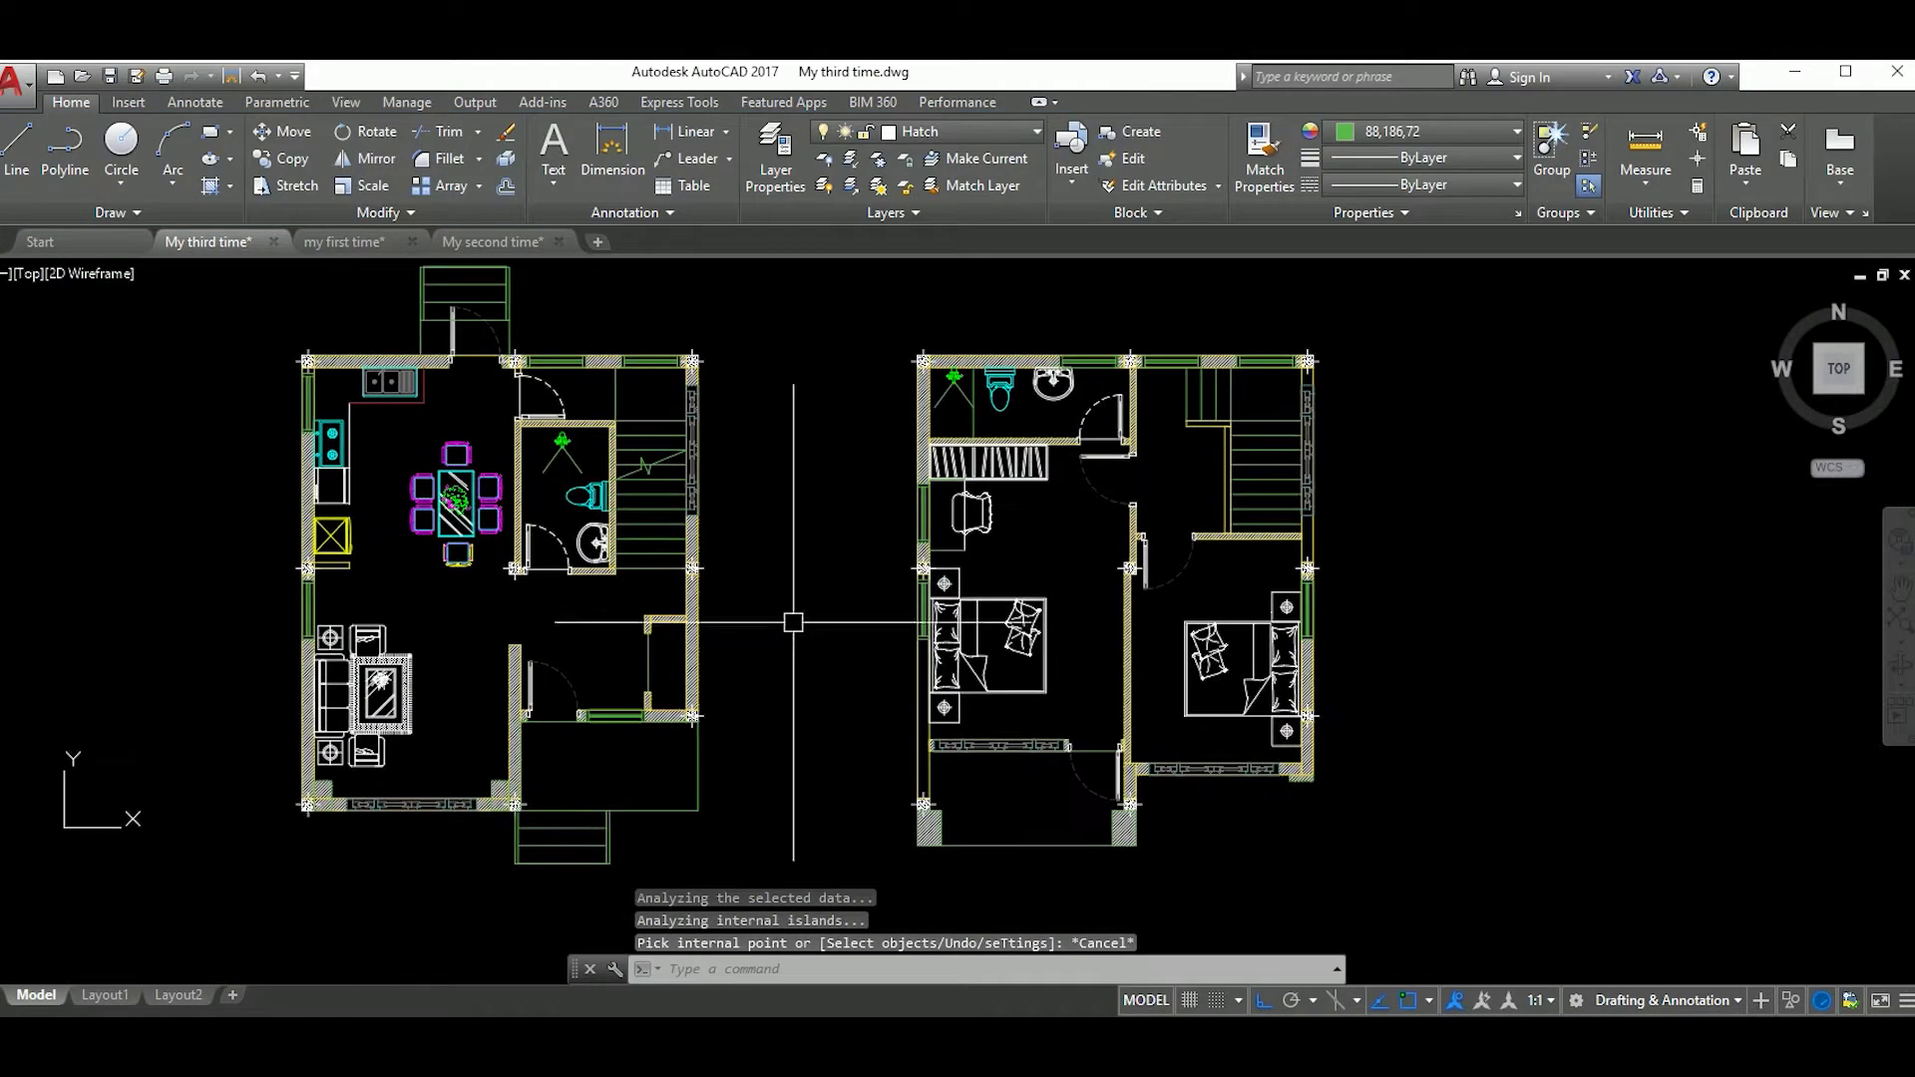
key(space)
scroll(1322, 414, up, 3)
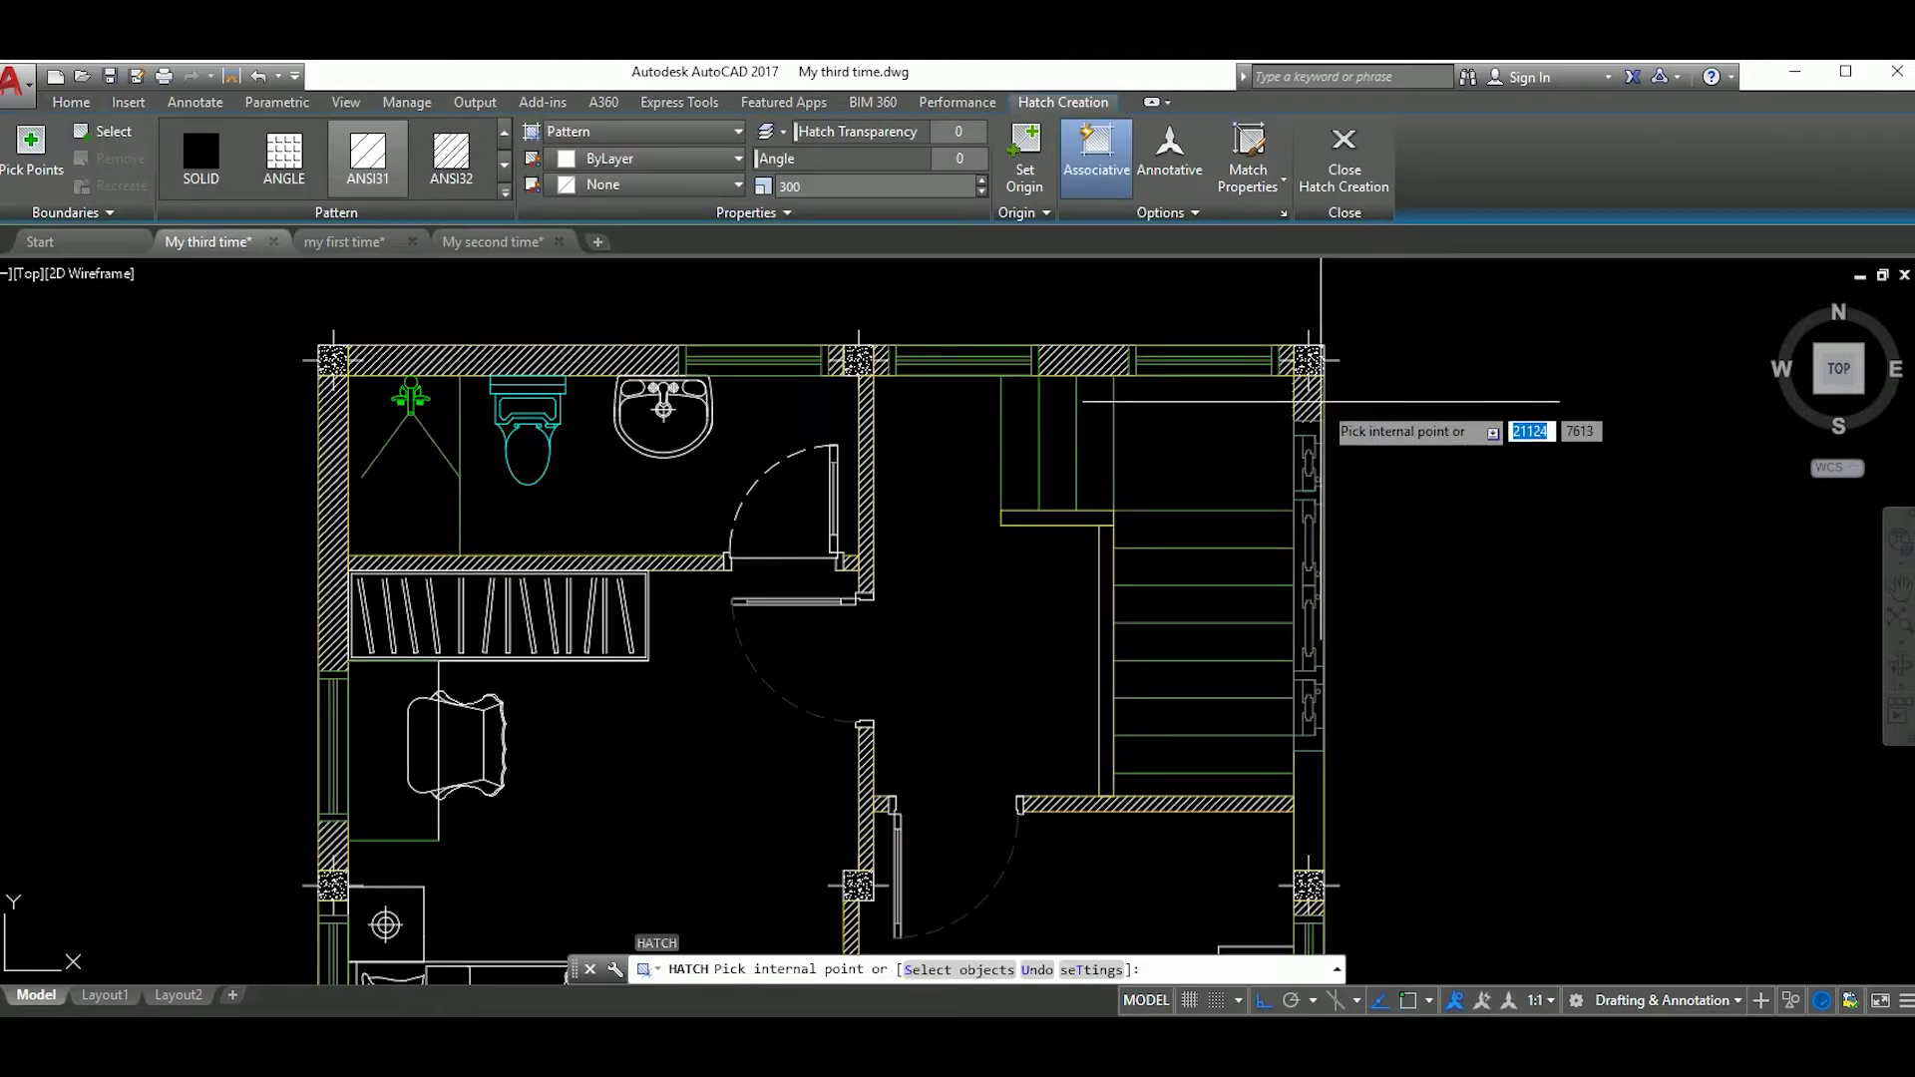
scroll(1270, 517, up, 1)
scroll(1269, 517, down, 1)
scroll(1297, 599, down, 2)
scroll(1346, 643, down, 2)
scroll(1347, 643, up, 1)
mouse_move(1347, 644)
middle_down()
mouse_move(1247, 584)
mouse_move(1170, 492)
middle_up()
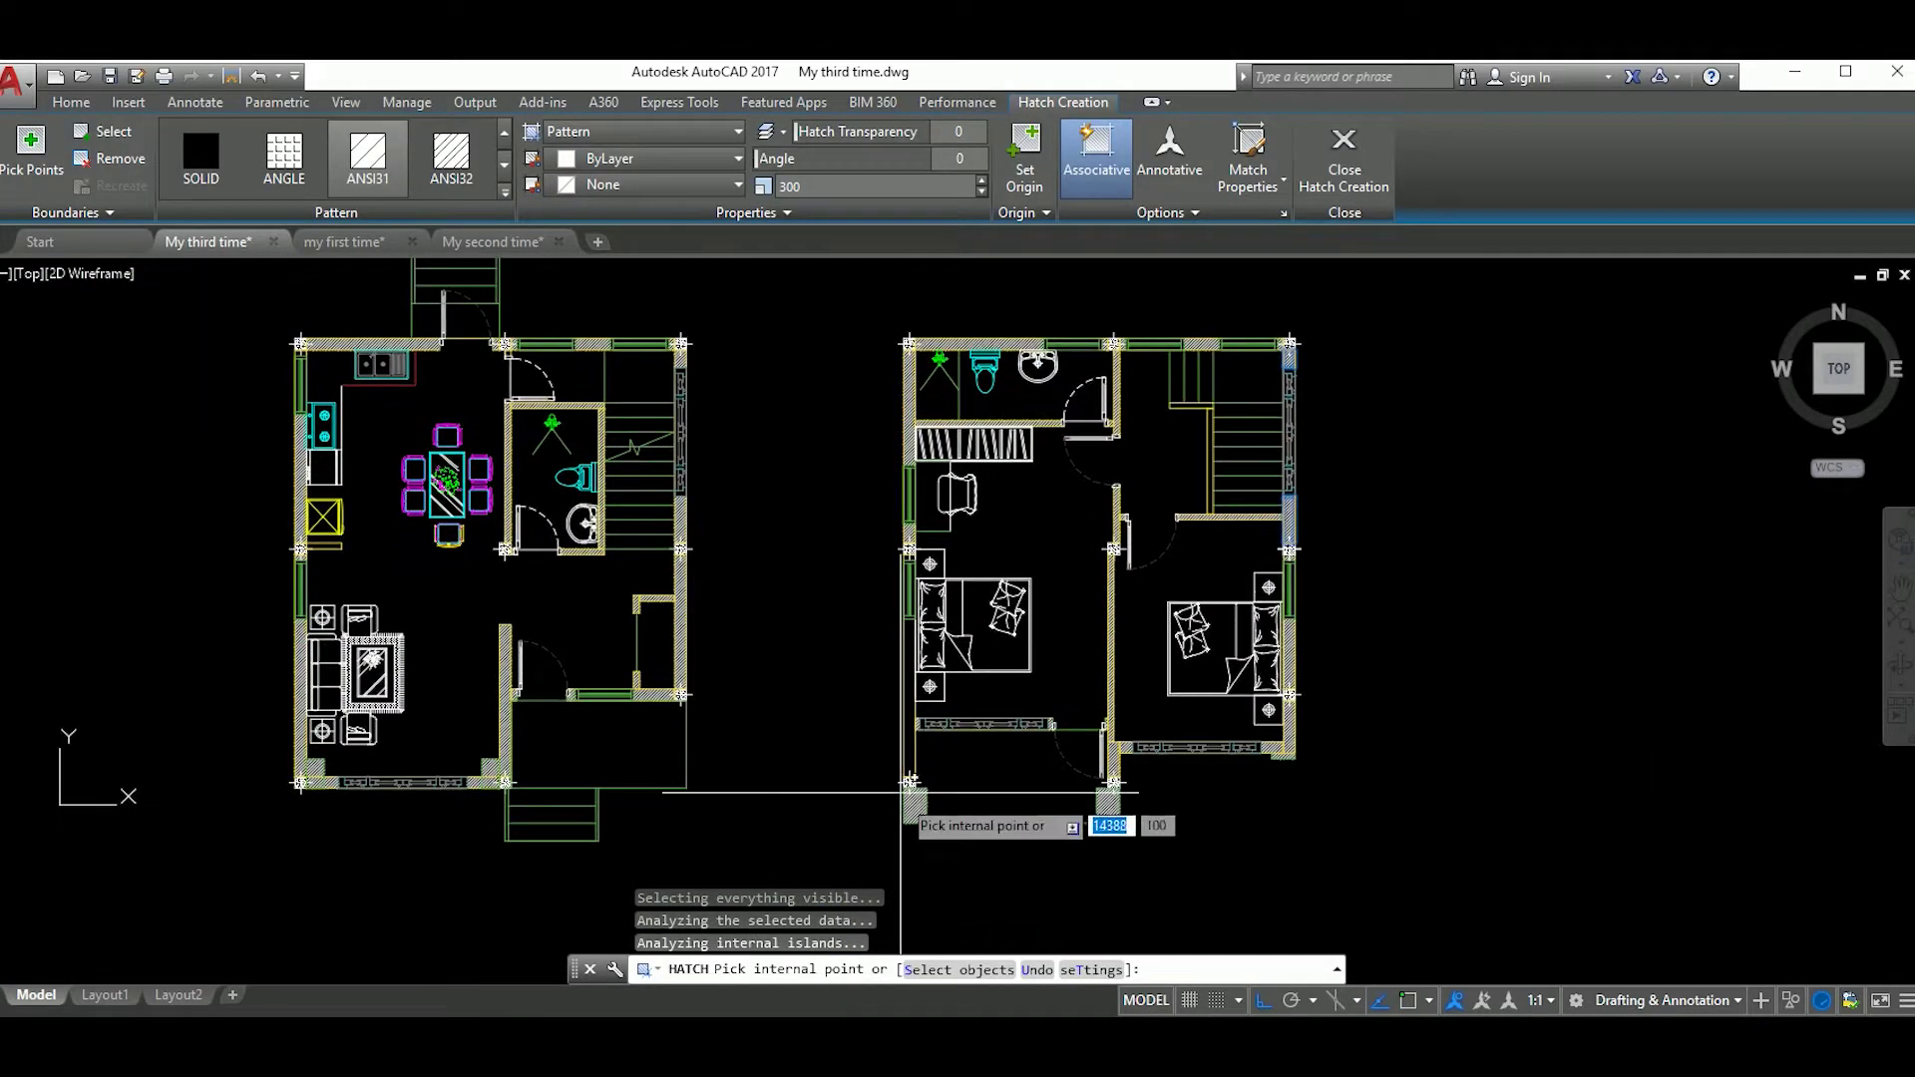
key(Escape)
Step: Quick-save the drawing with Ctrl+S
scroll(1118, 687, up, 3)
scroll(1101, 696, down, 3)
scroll(1296, 719, down, 2)
key(ctrl+s)
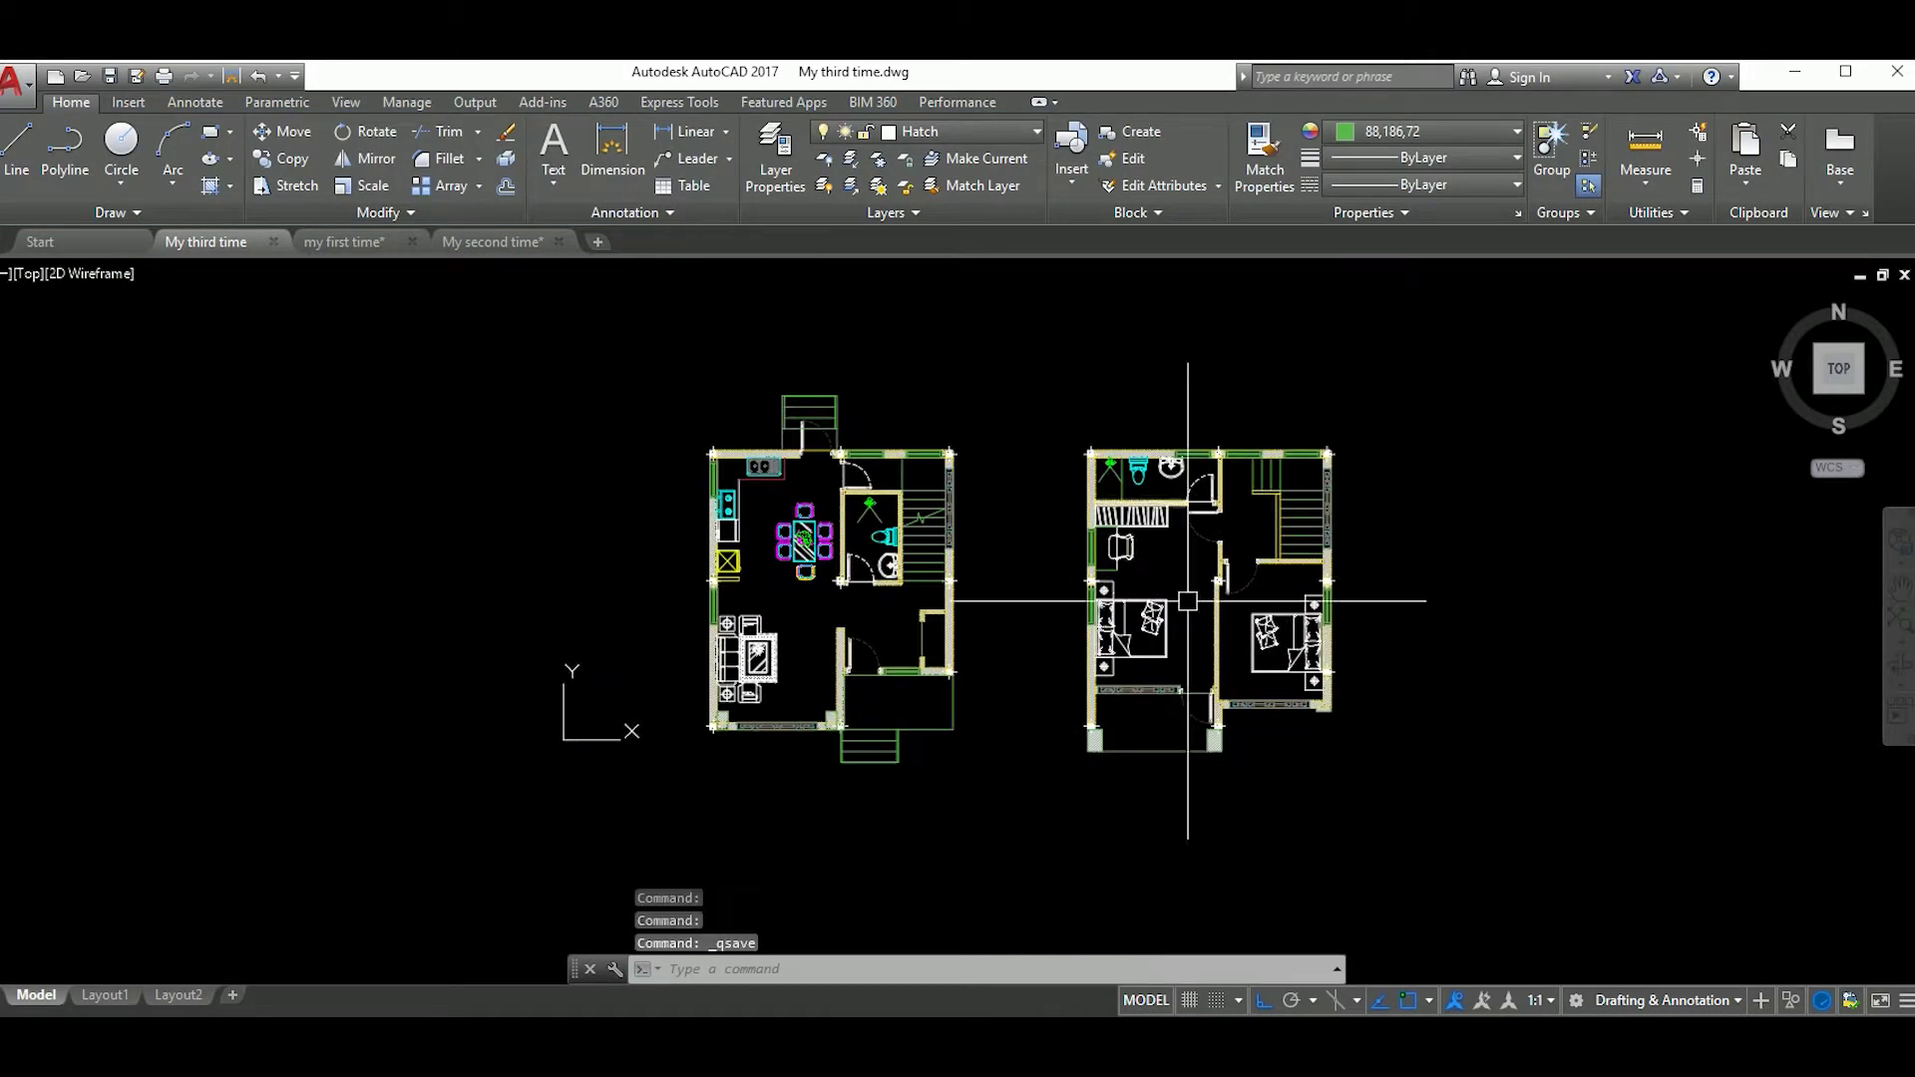
Step: Try an ANSI37 hatch at scale 700 on the bathroom floor, cancelling each attempt
text(h)
key(Return)
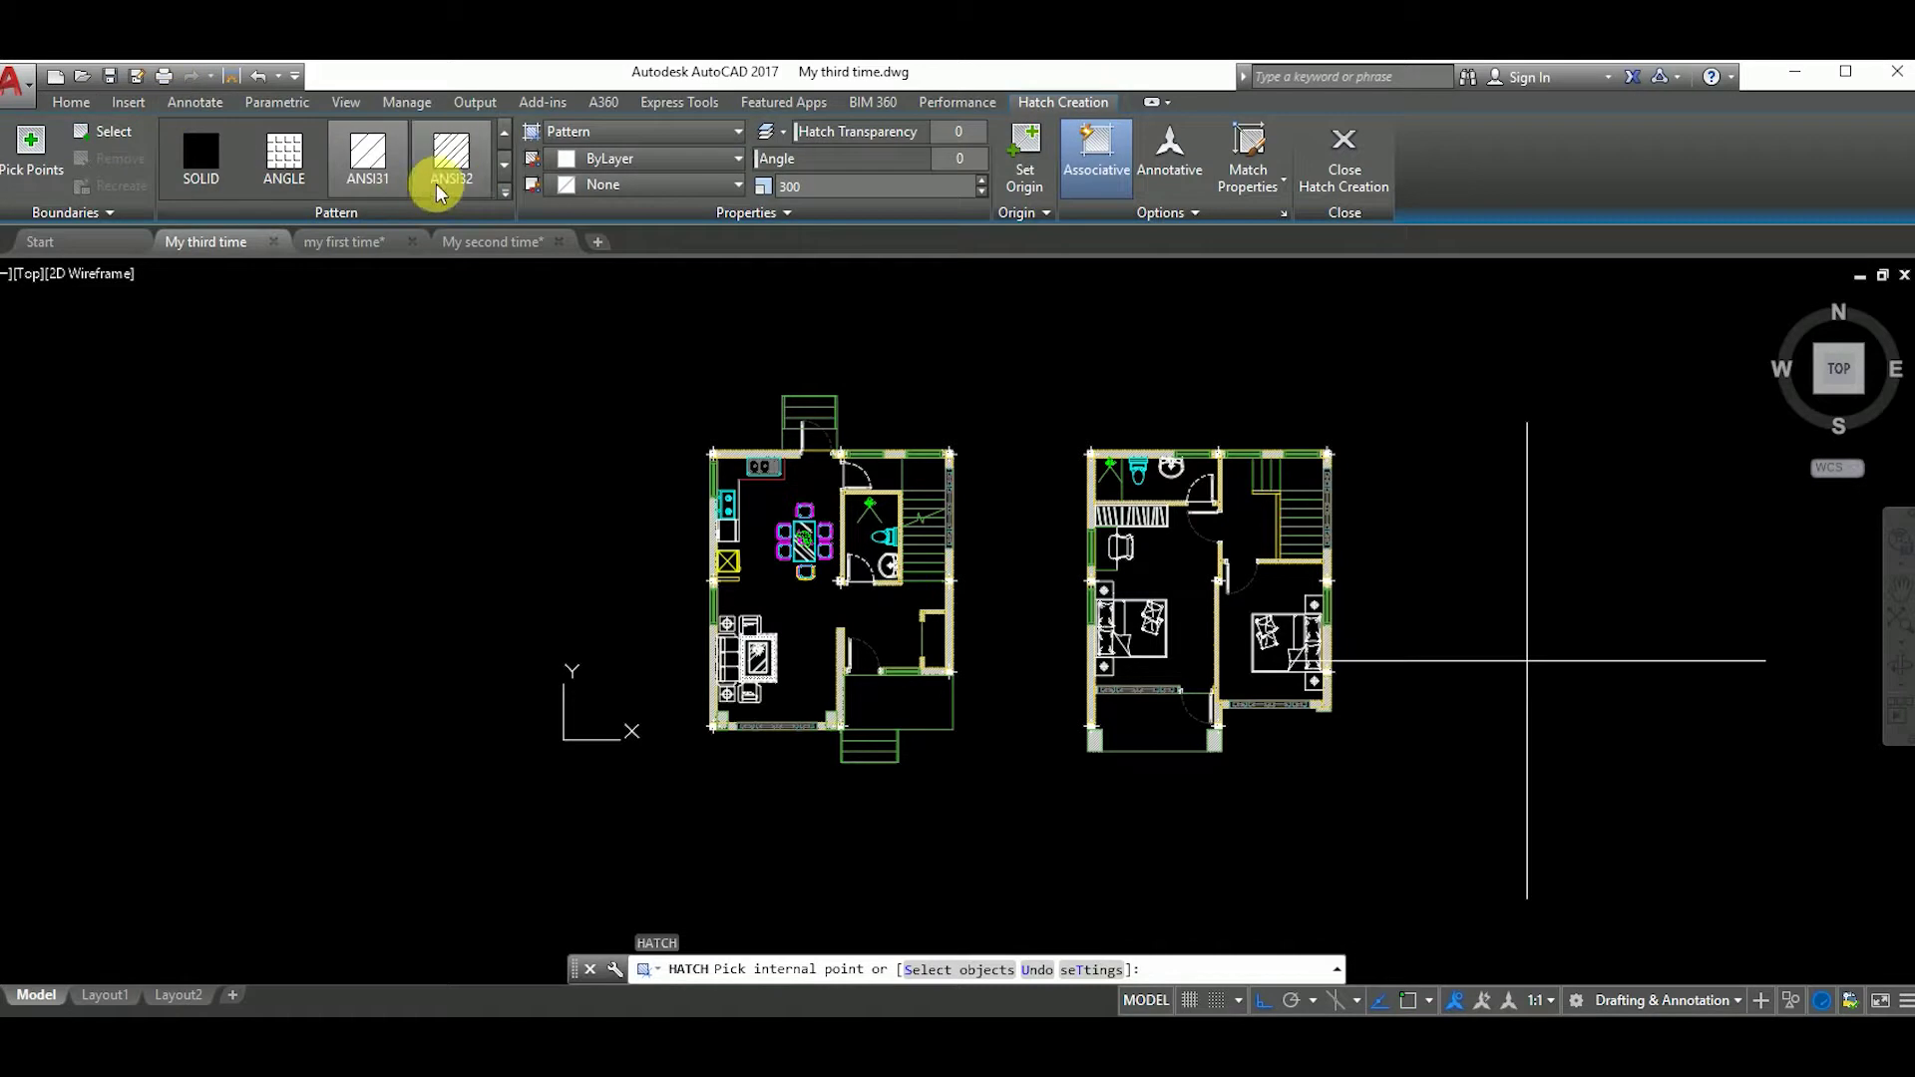
click(504, 190)
click(209, 290)
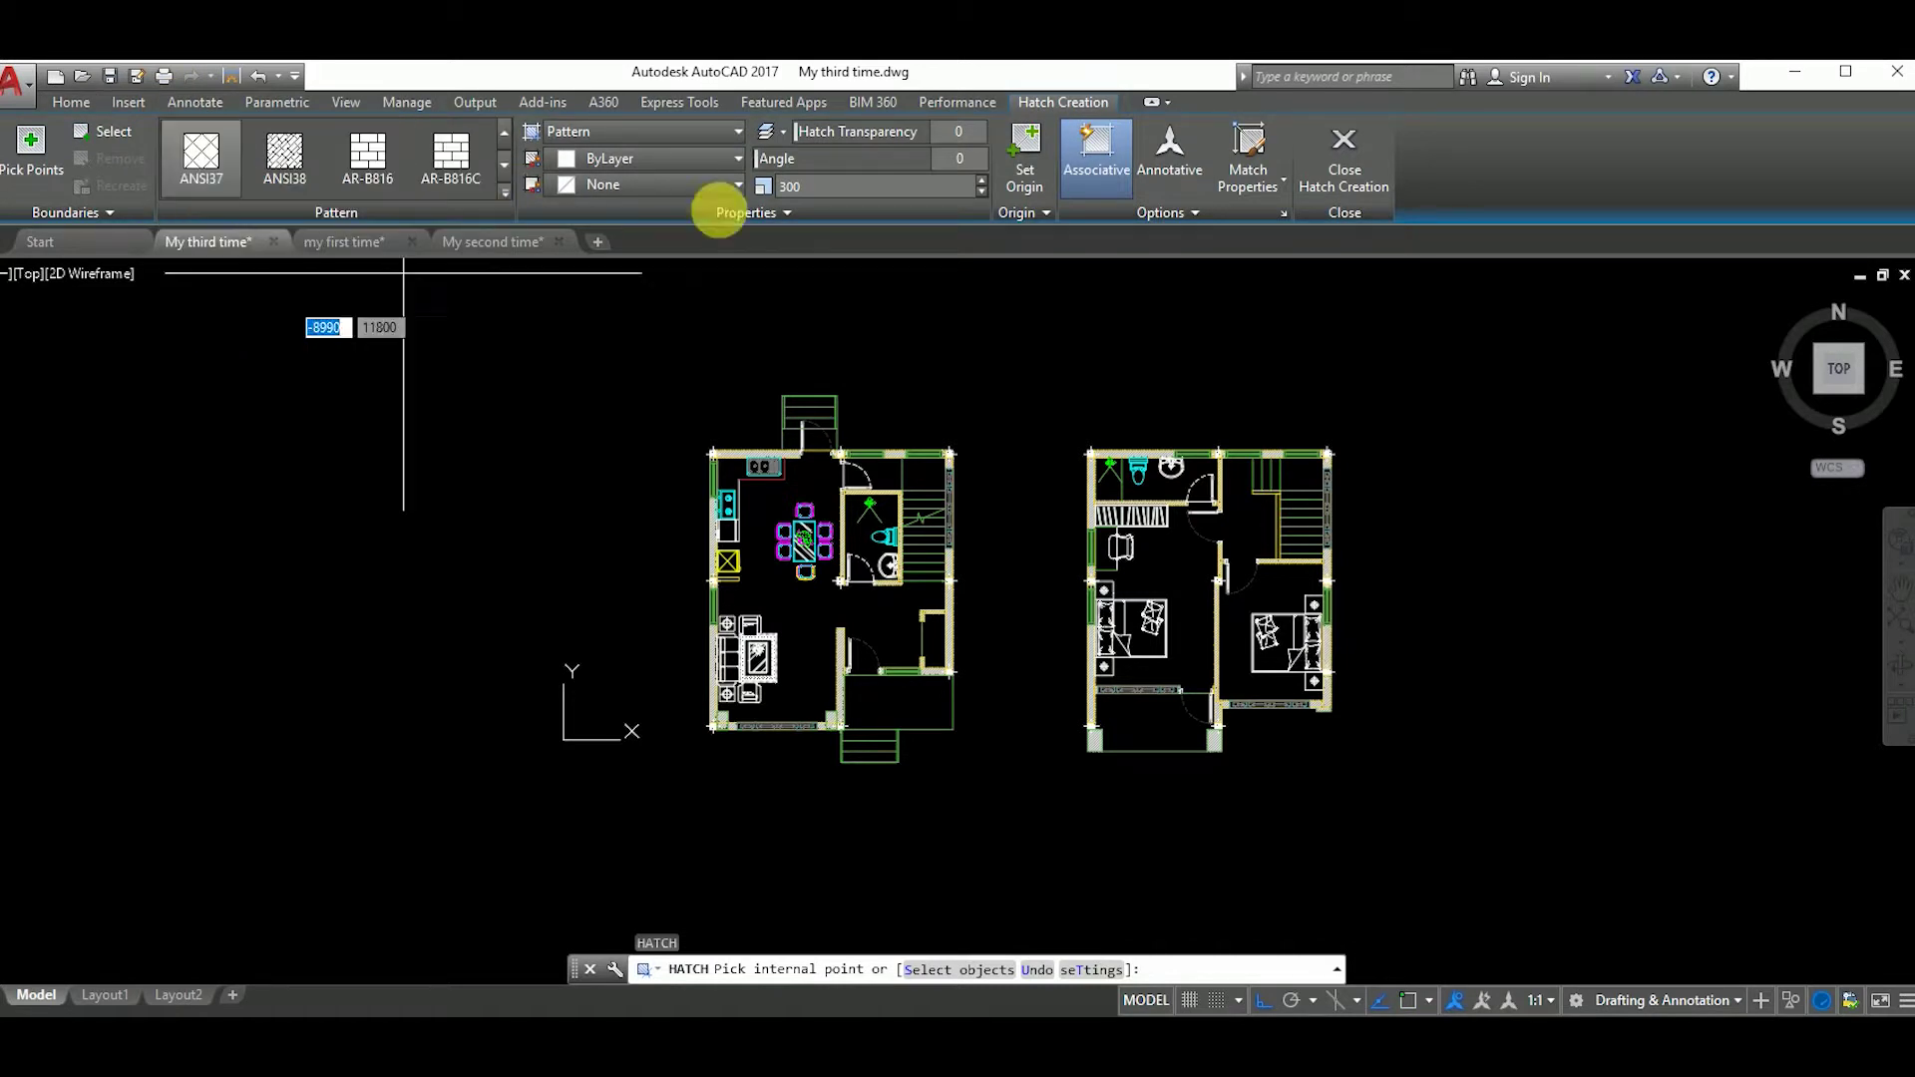
text(700)
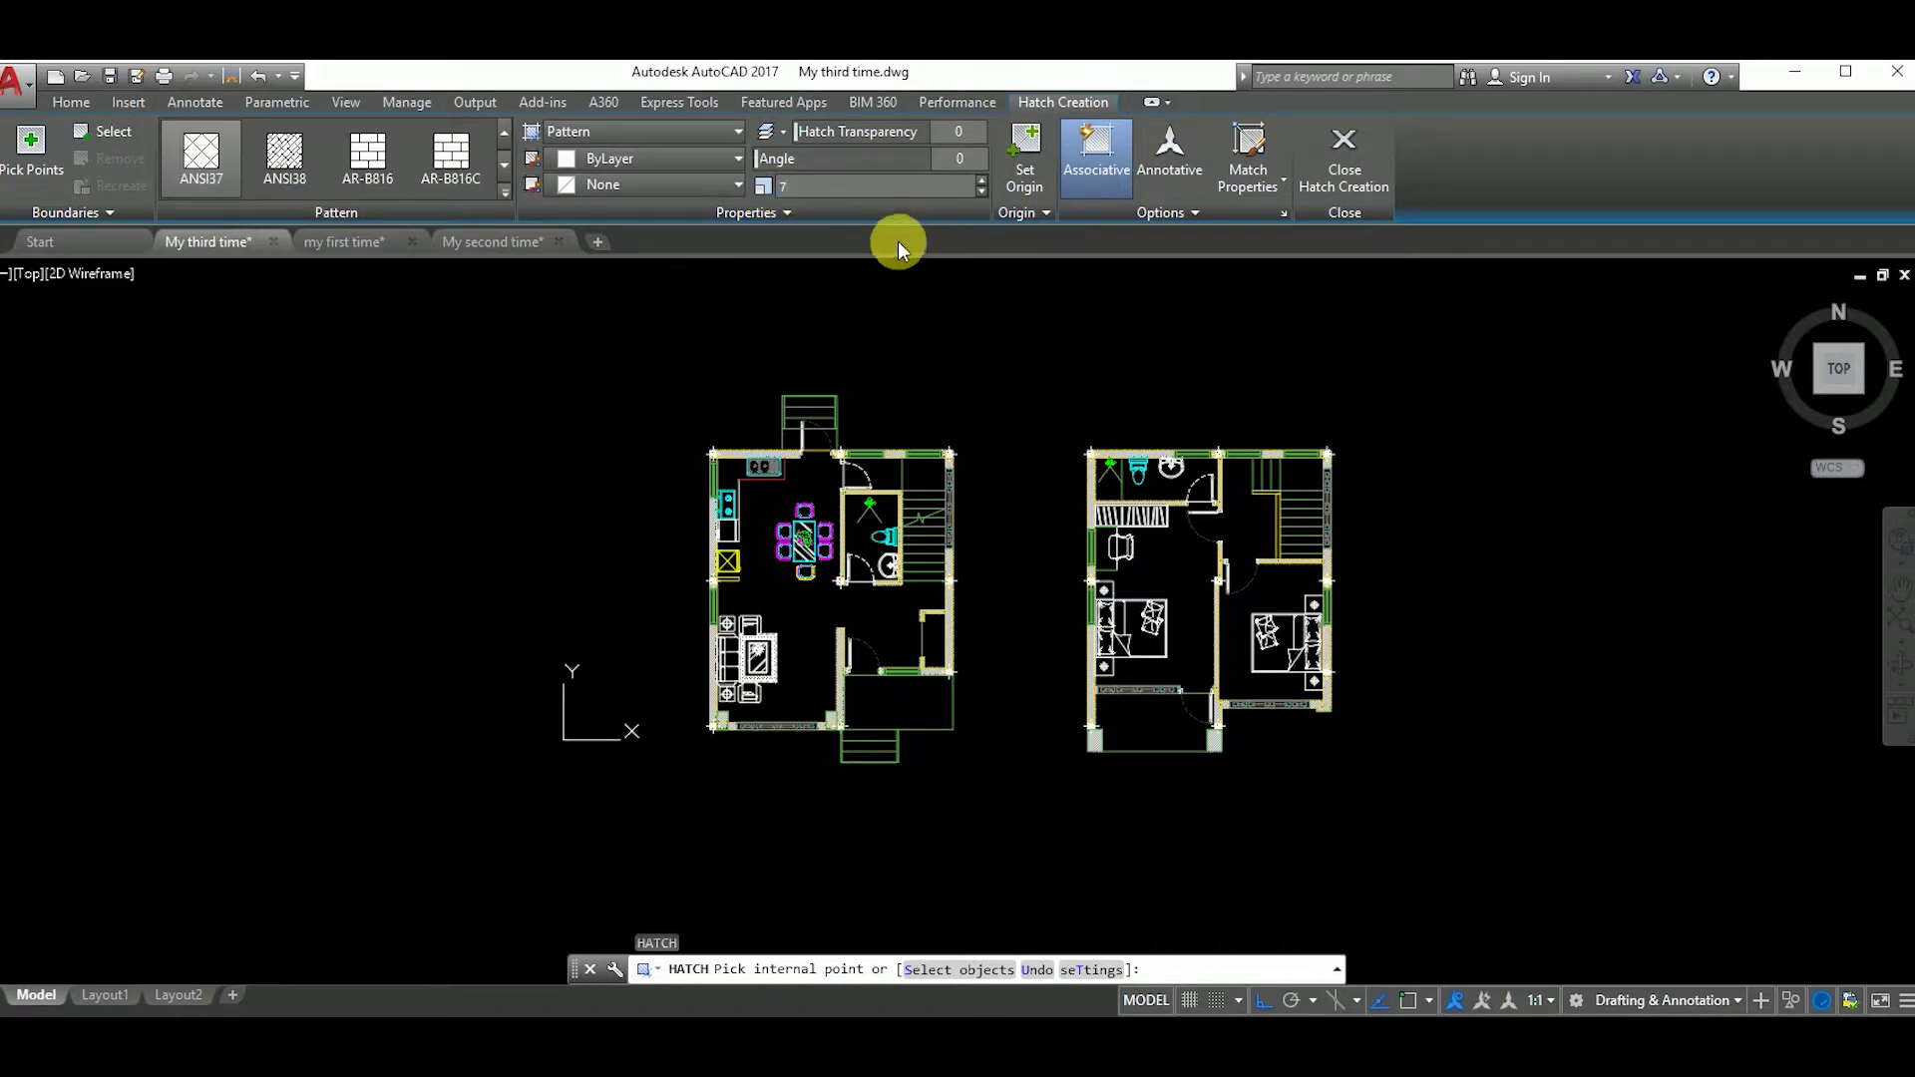
scroll(878, 545, up, 4)
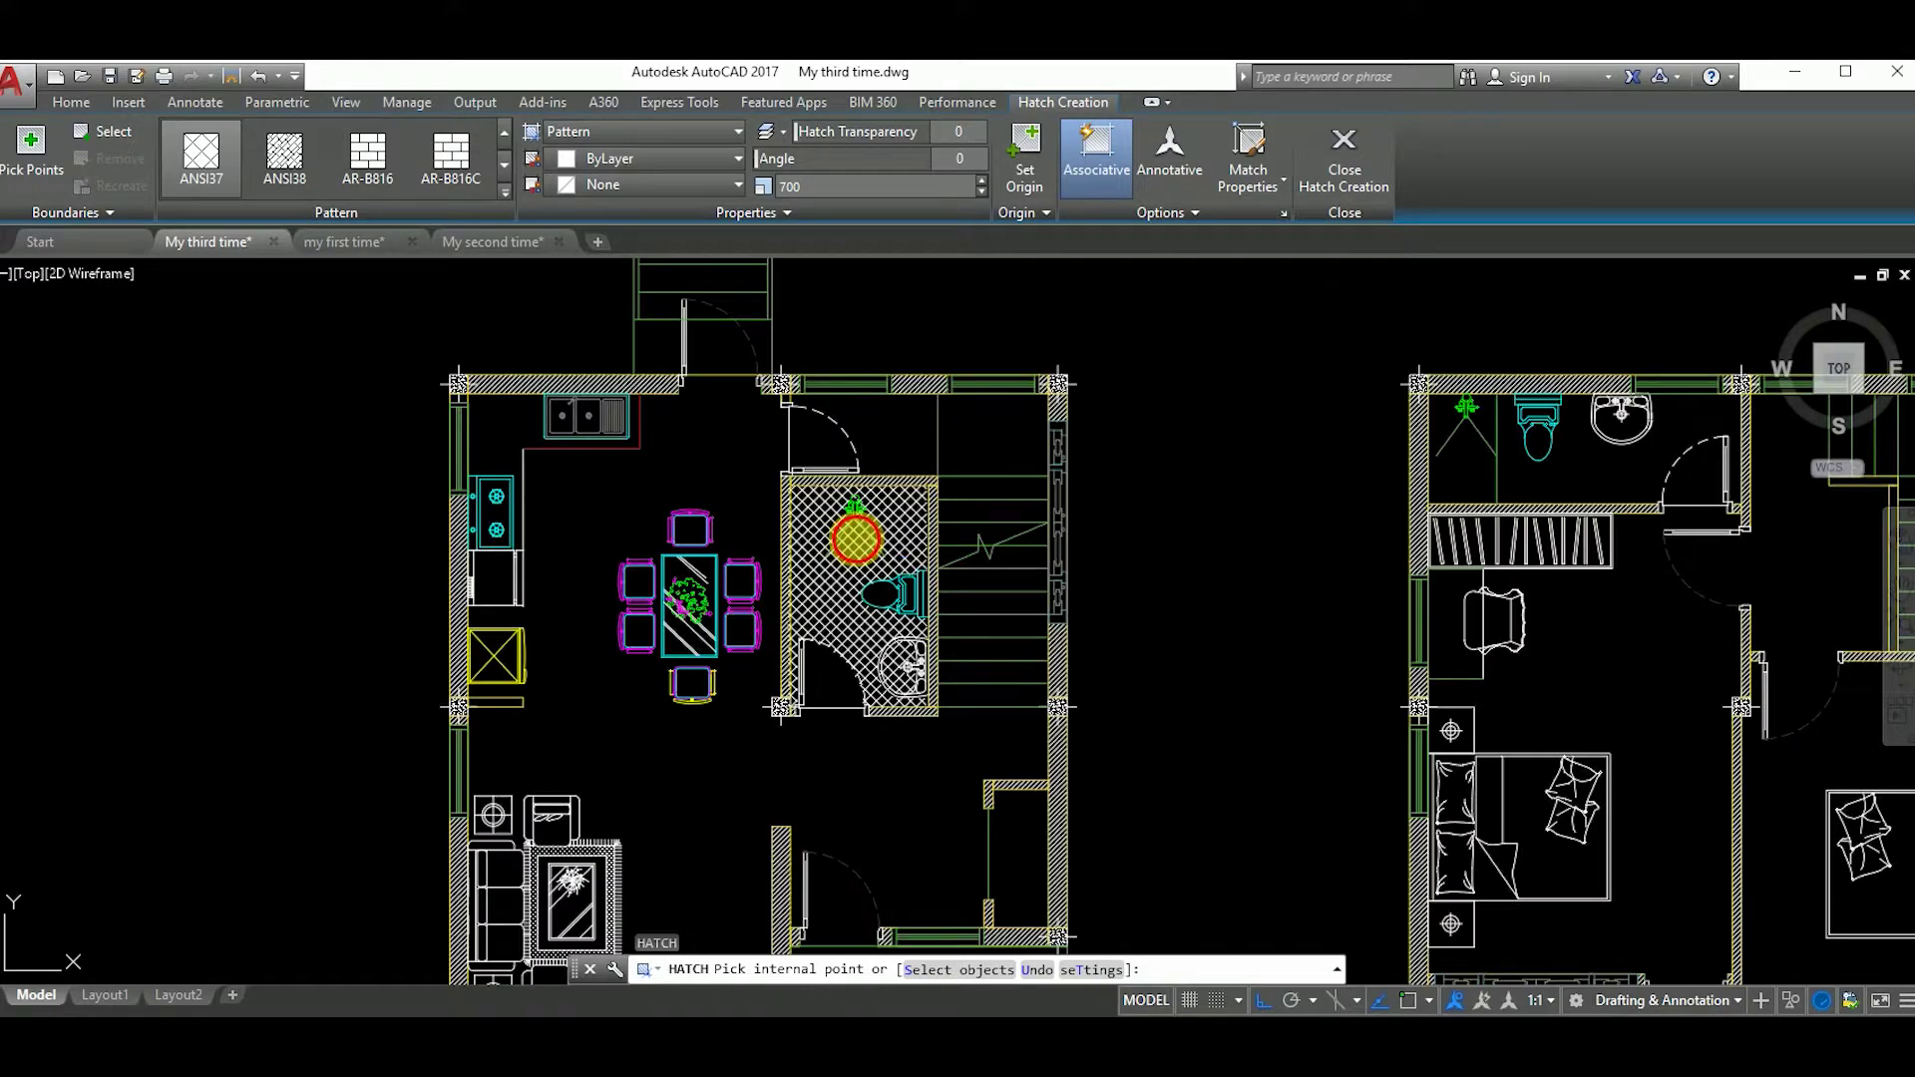
click(855, 538)
key(Escape)
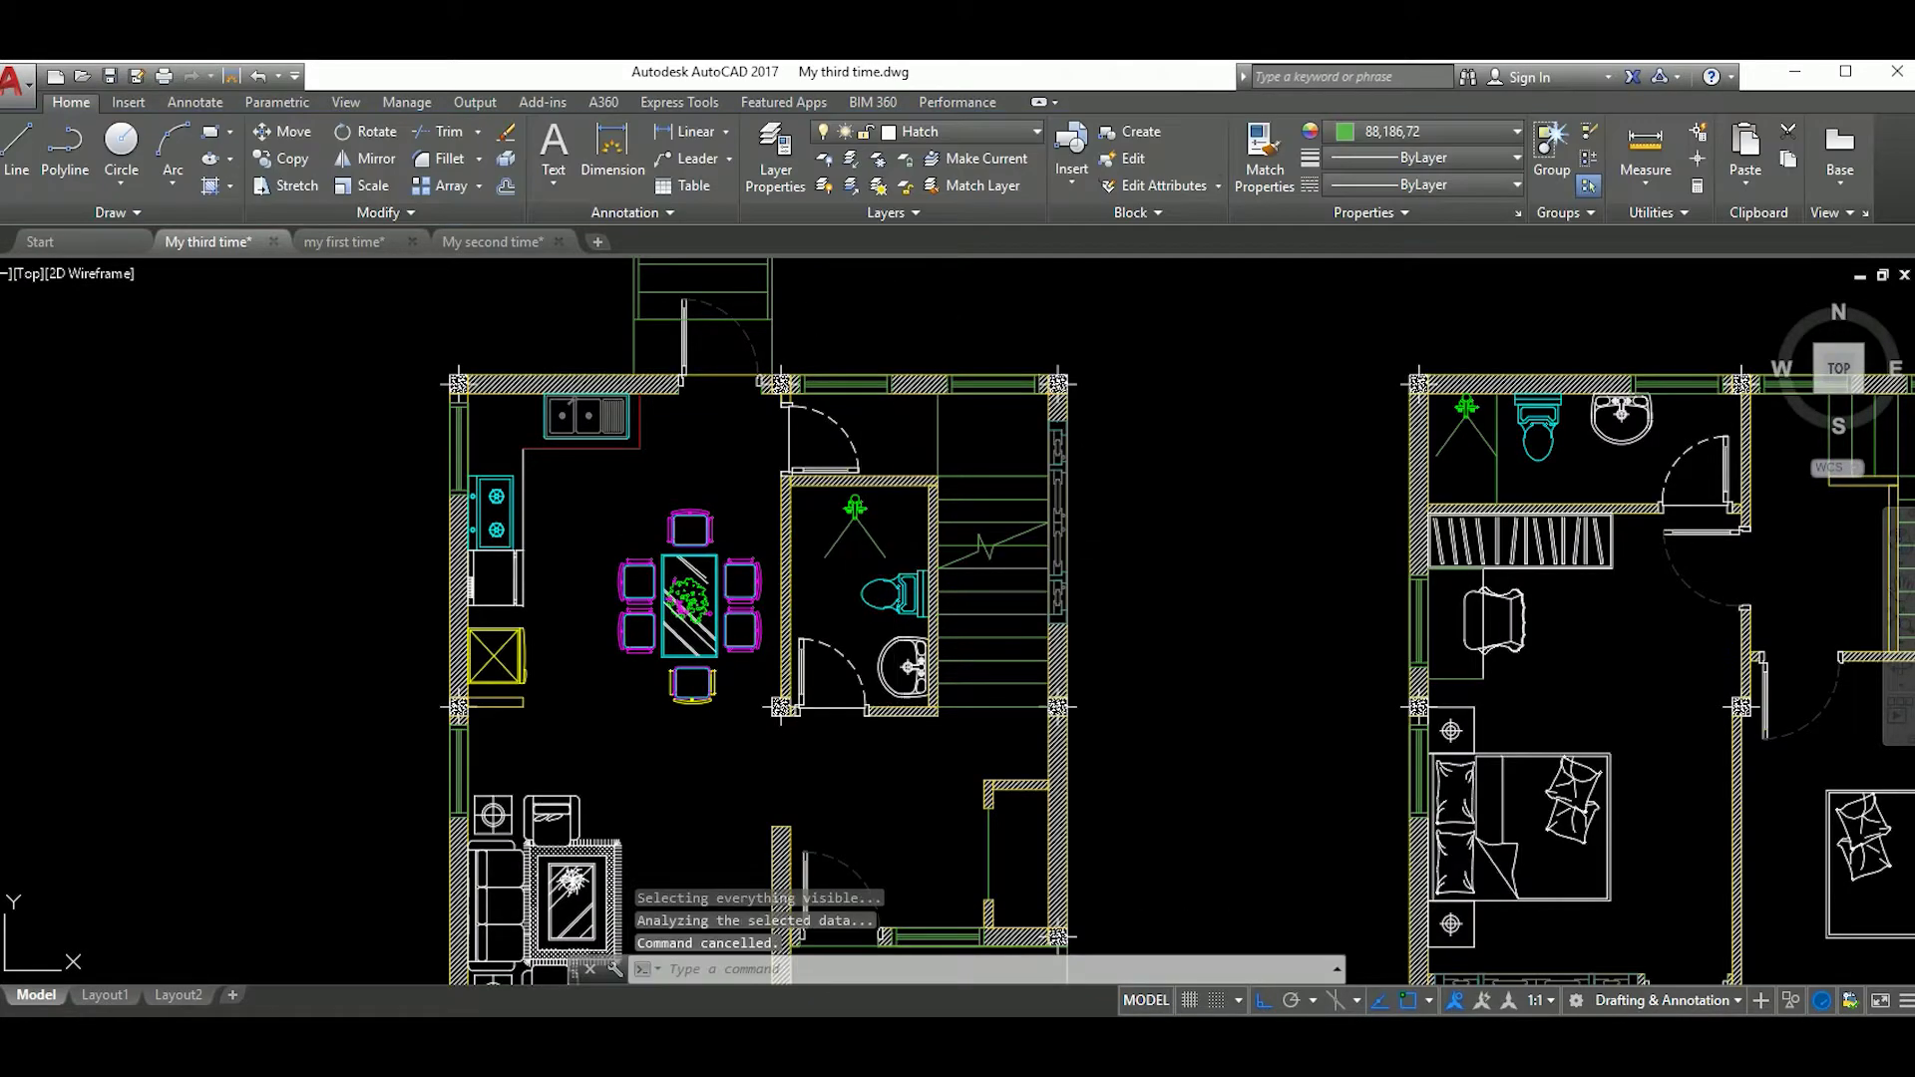
key(Escape)
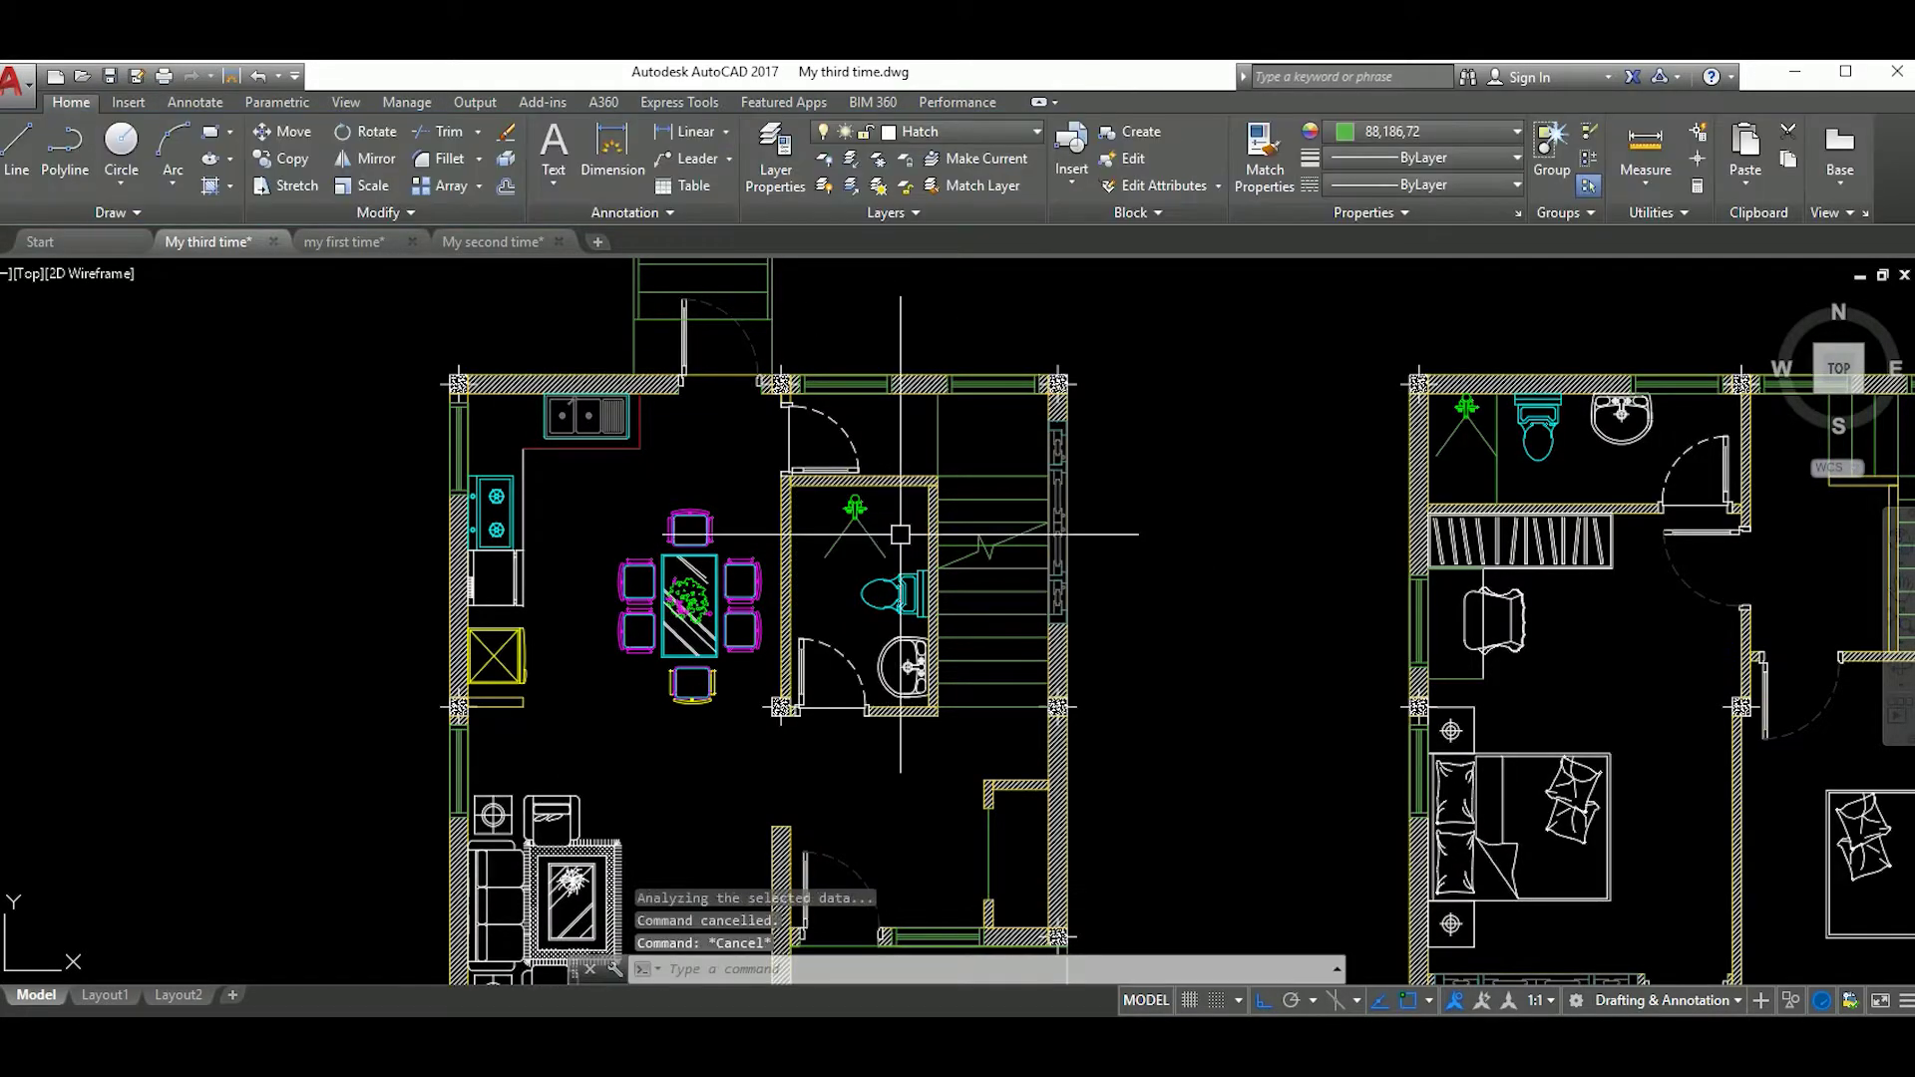
key(Return)
click(805, 547)
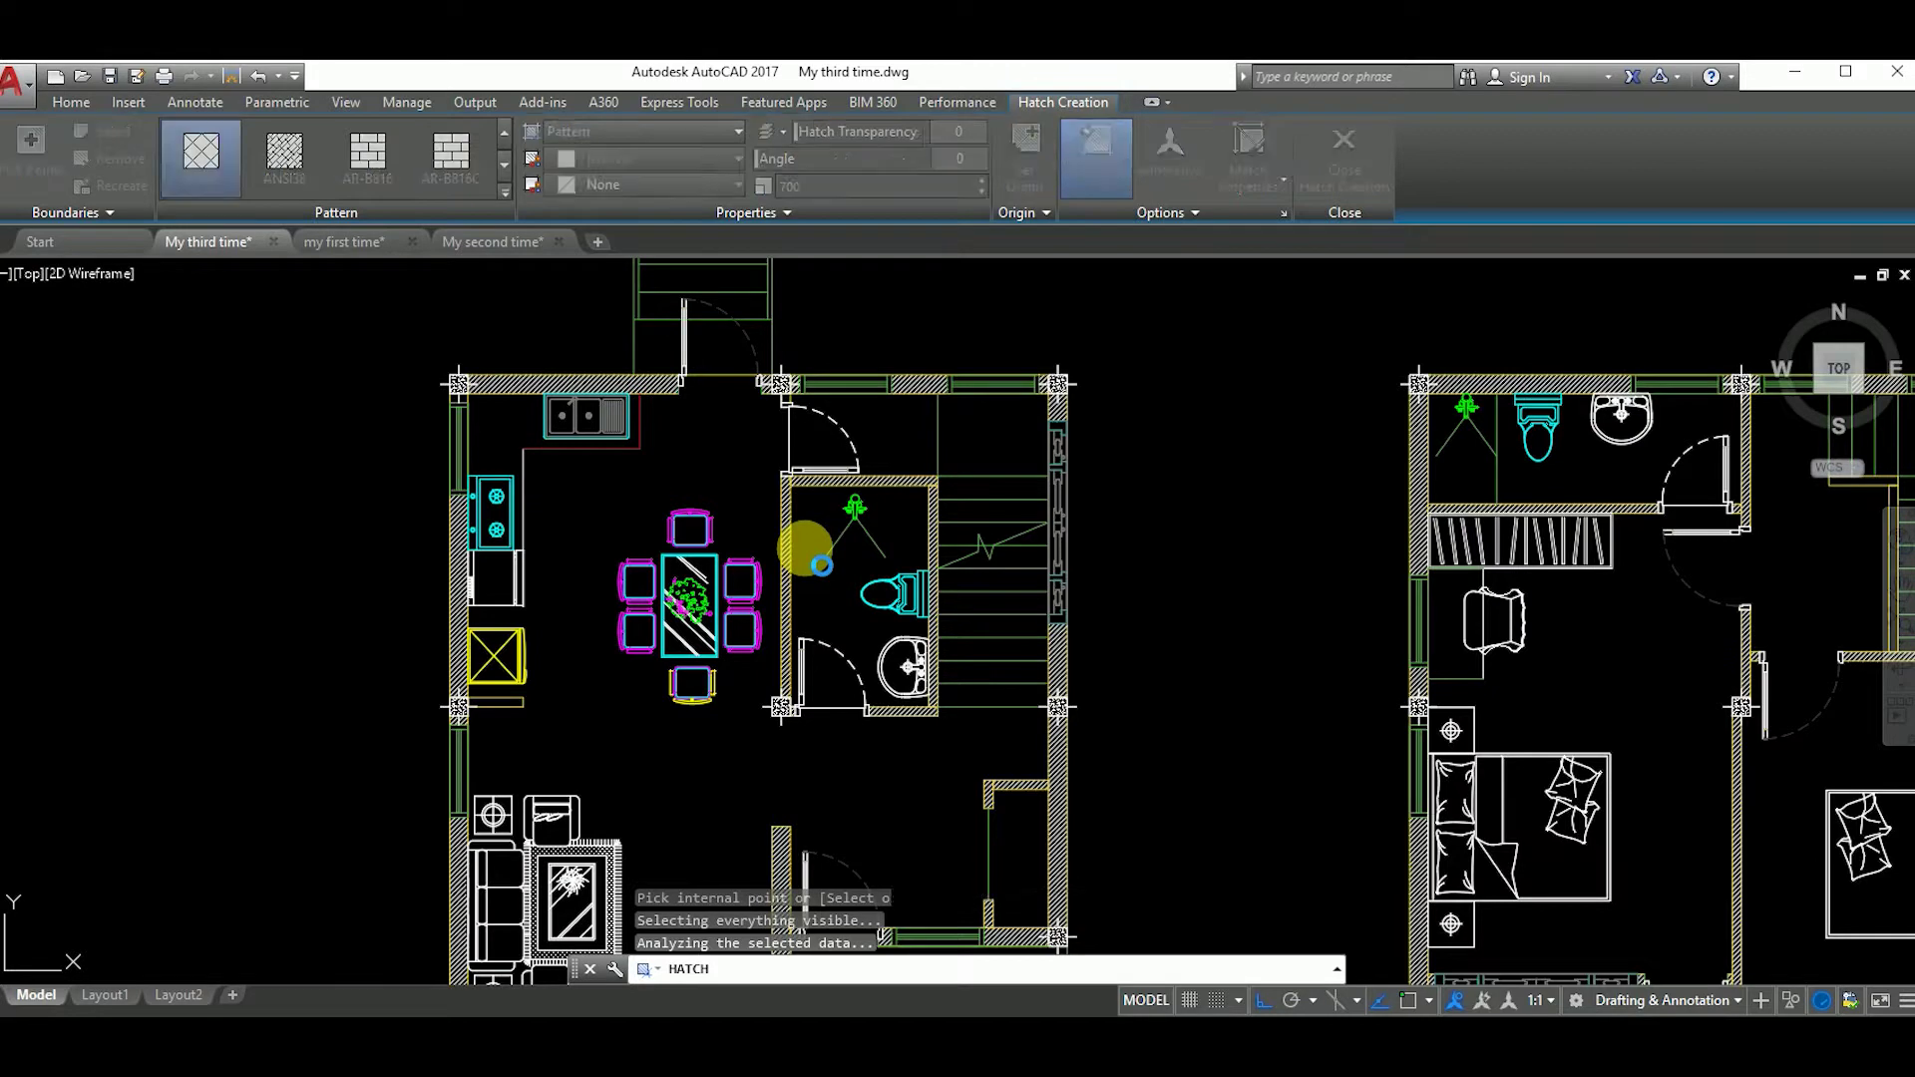
key(Escape)
Step: Move the three-object plant fixture in the ground-floor bathroom to a new spot
scroll(874, 498, up, 5)
drag(648, 458, 948, 758)
key(m)
key(Return)
click(788, 514)
scroll(783, 522, down, 6)
scroll(974, 553, up, 5)
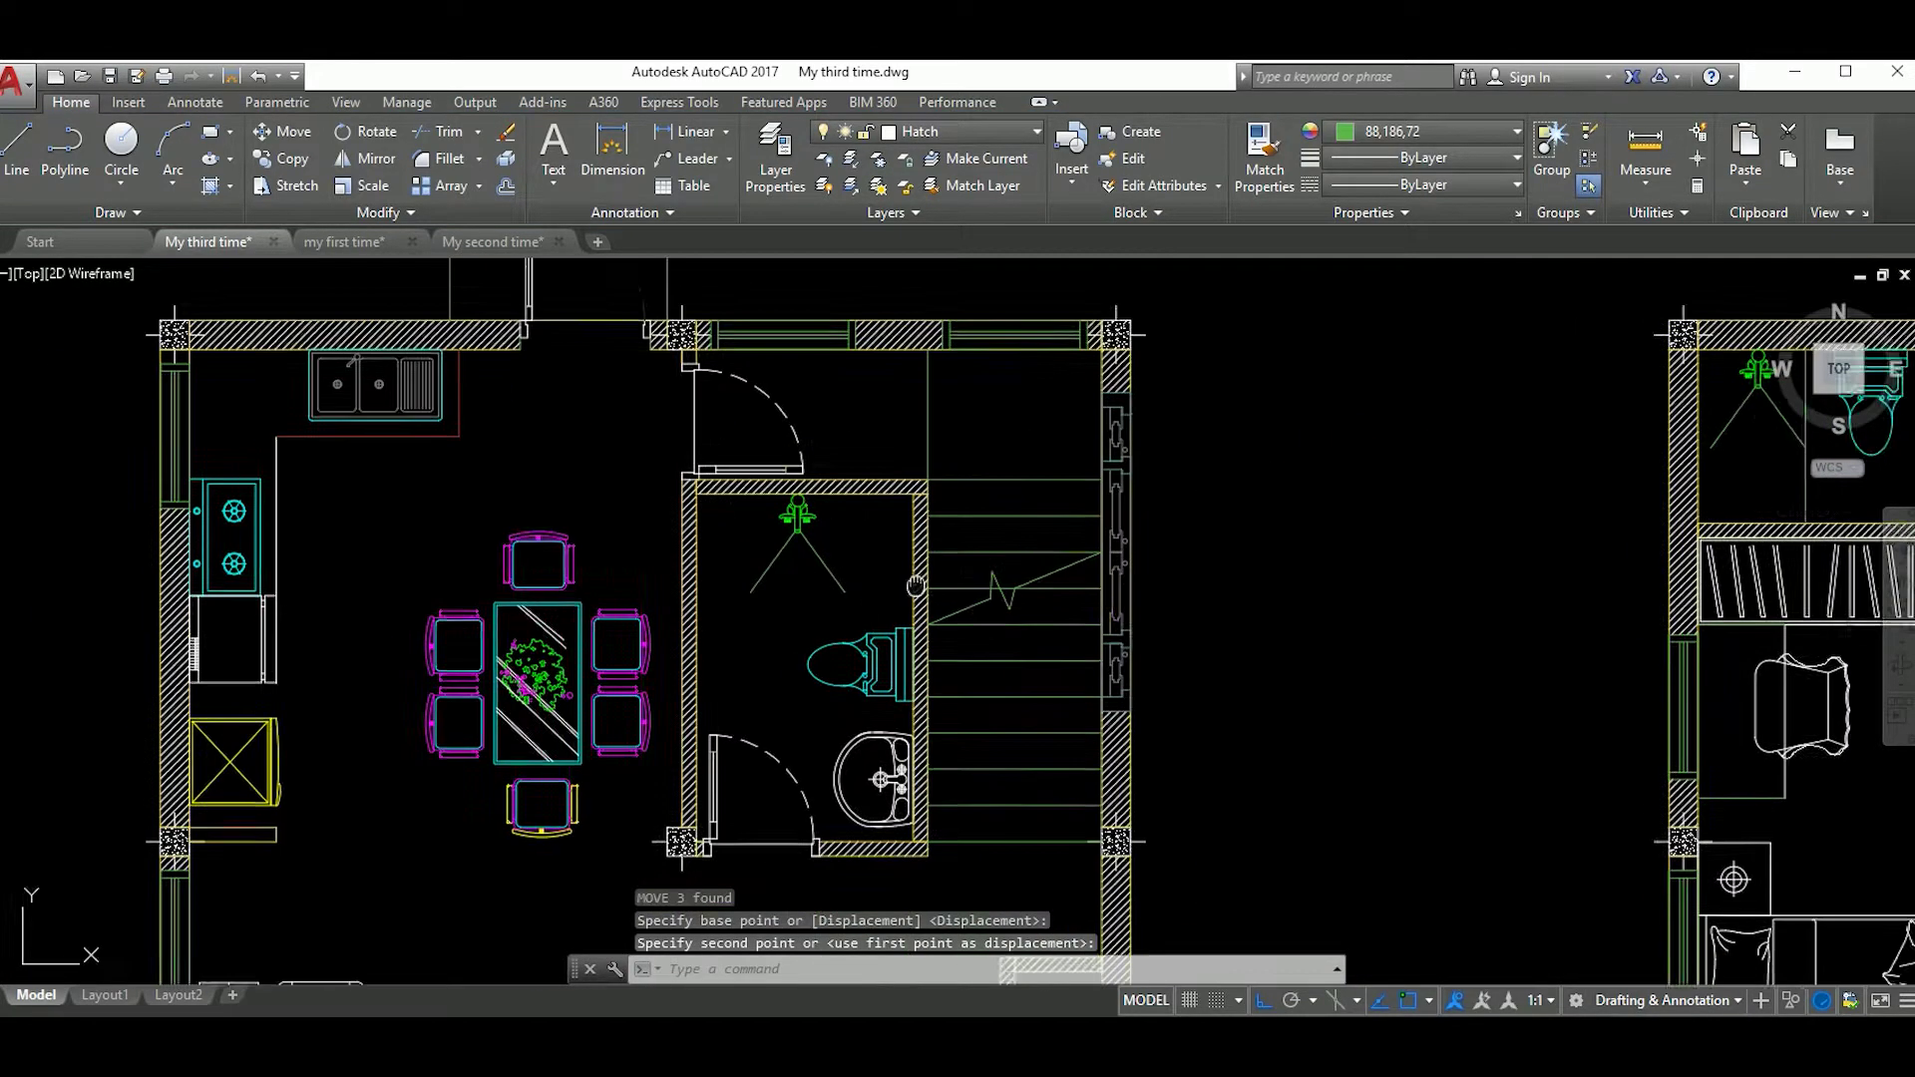
Step: Crosshatch the first-floor bathroom floor, then undo that hatch
text(h)
key(Return)
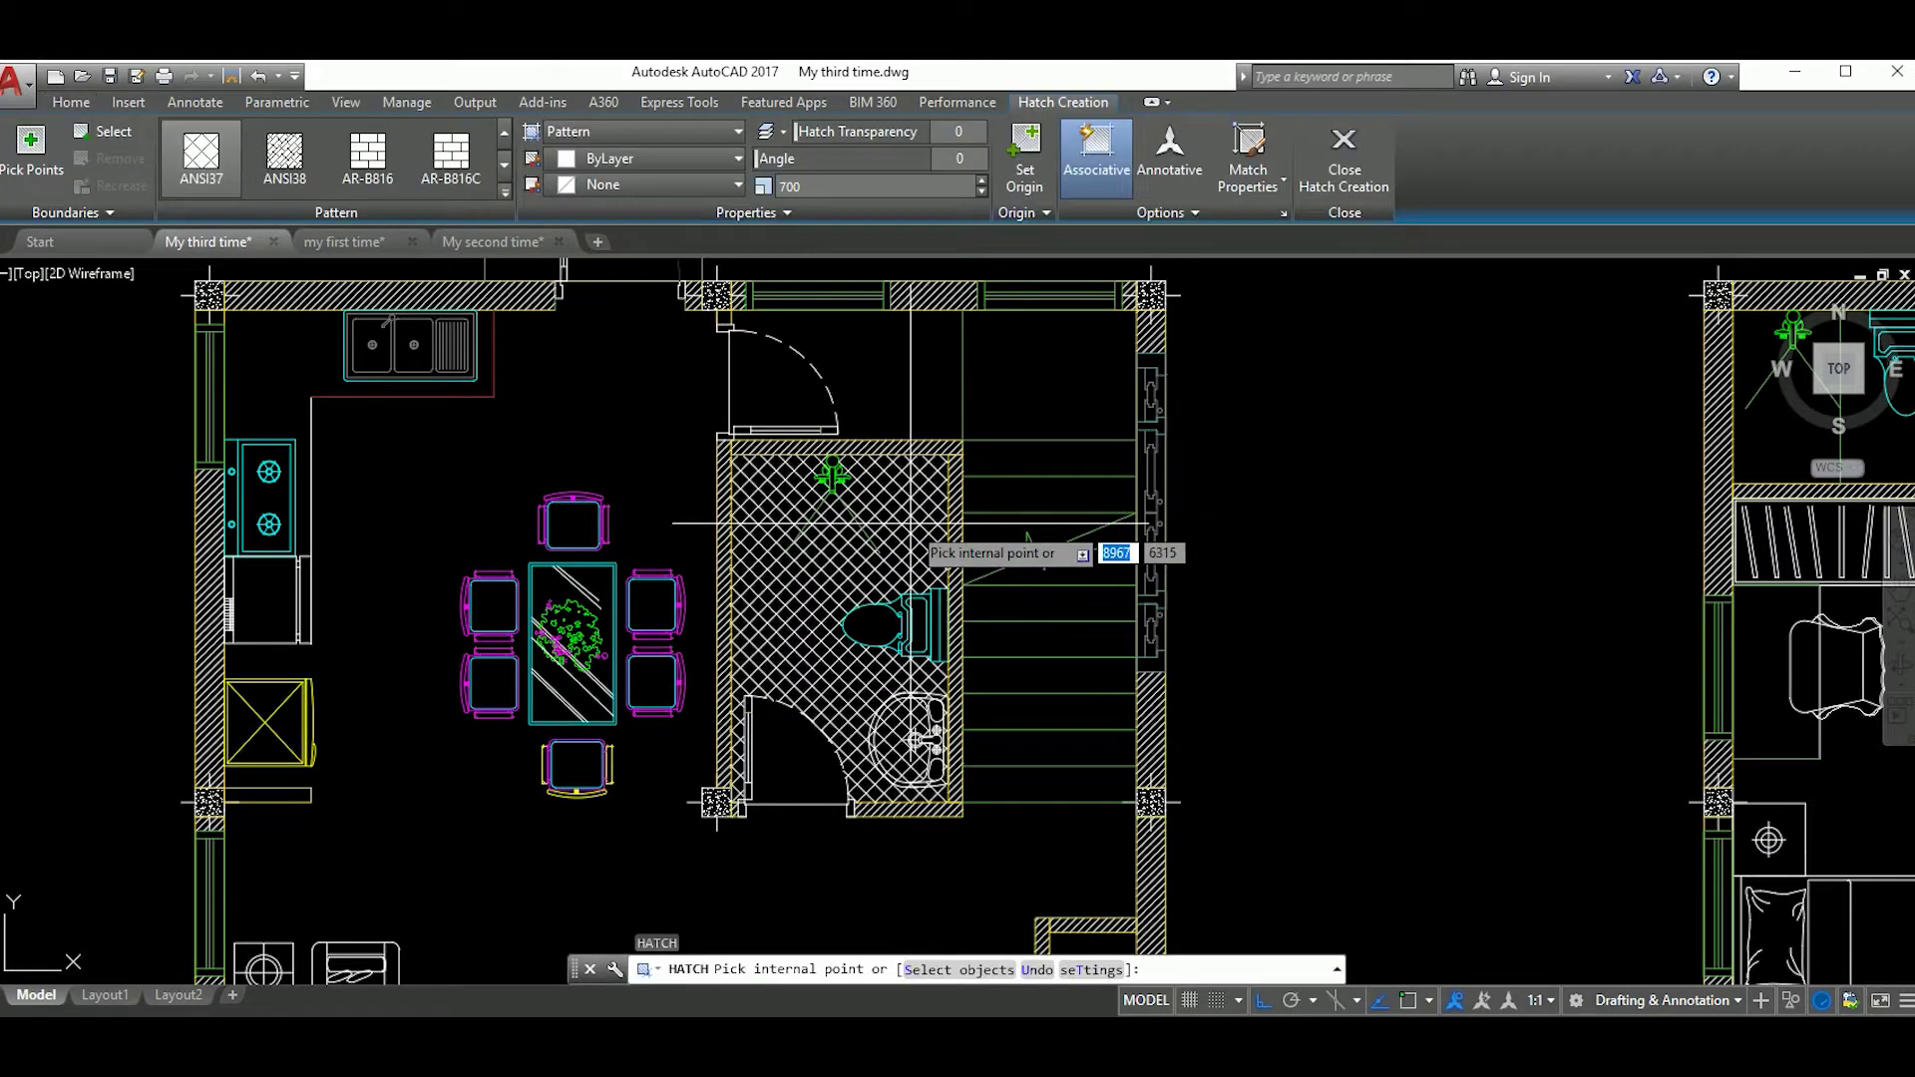
scroll(912, 638, up, 1)
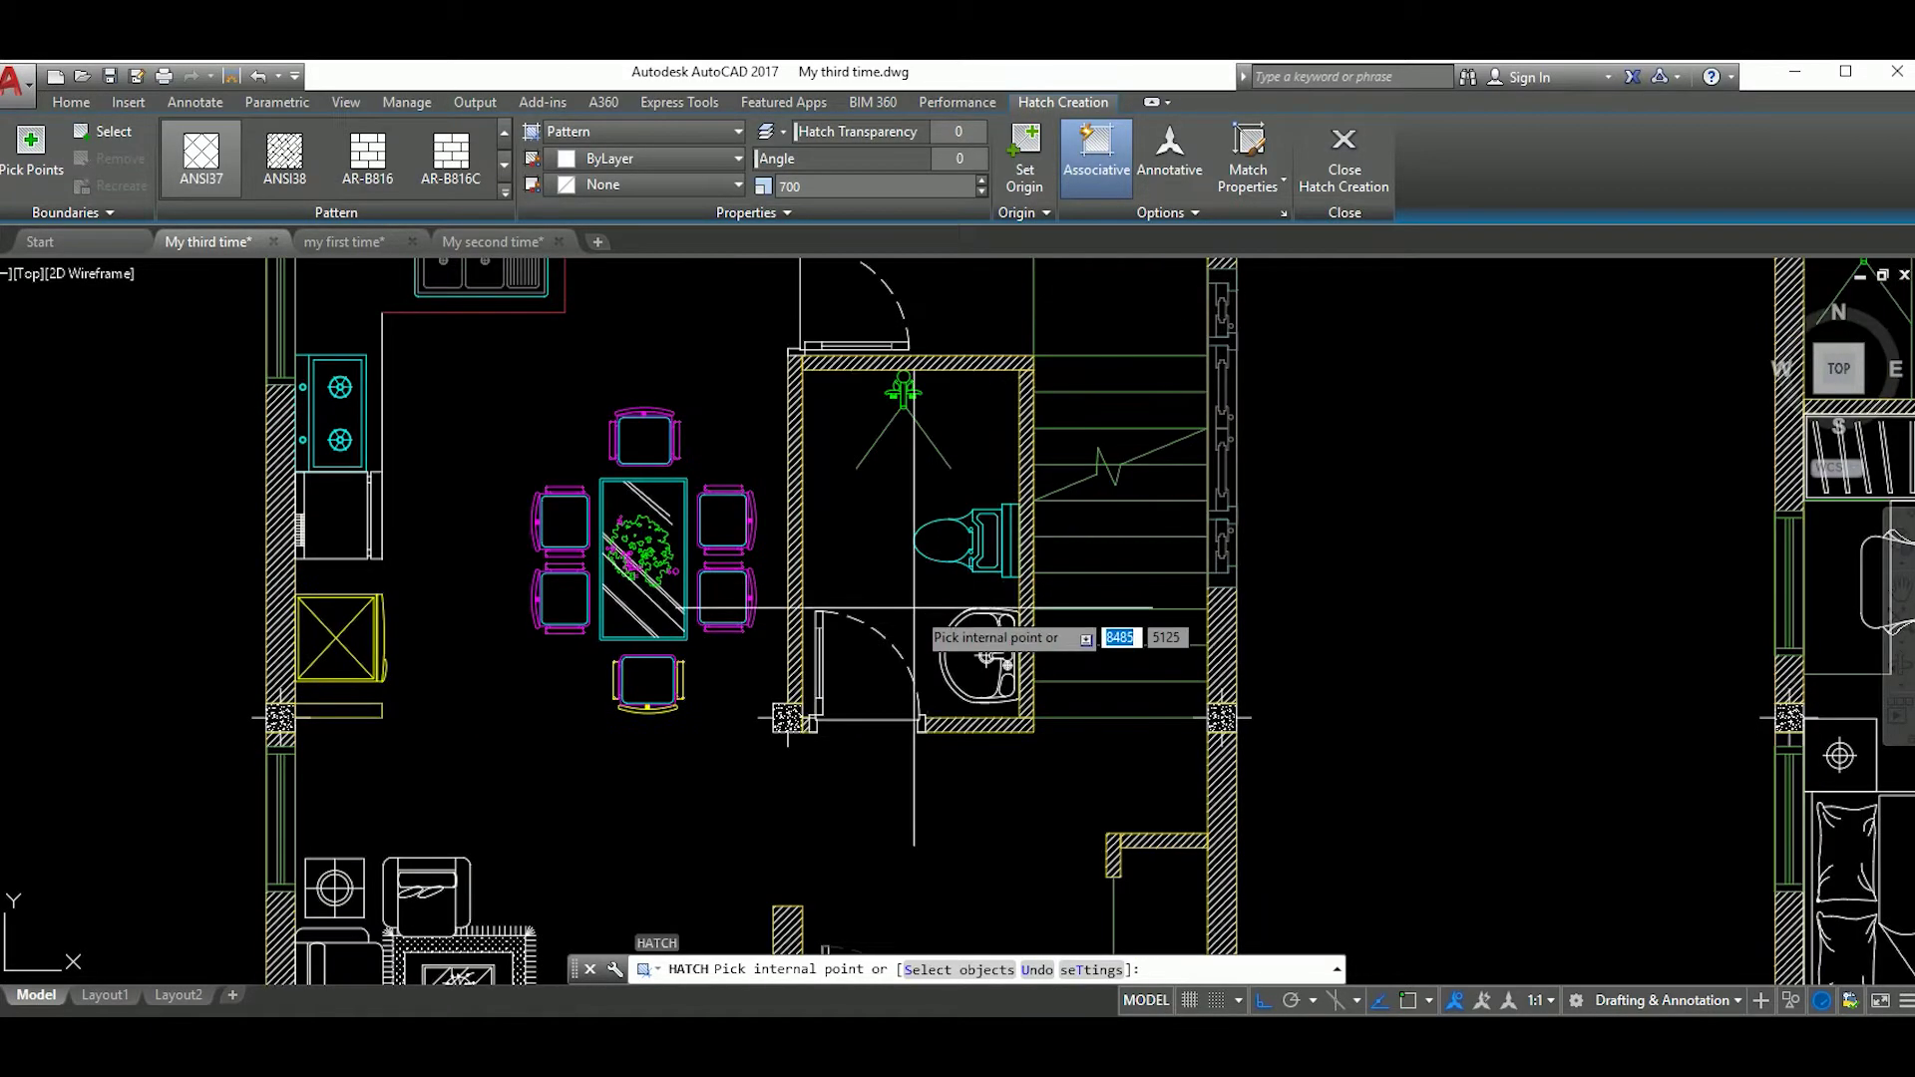
scroll(897, 599, up, 2)
scroll(893, 566, down, 2)
scroll(960, 576, down, 2)
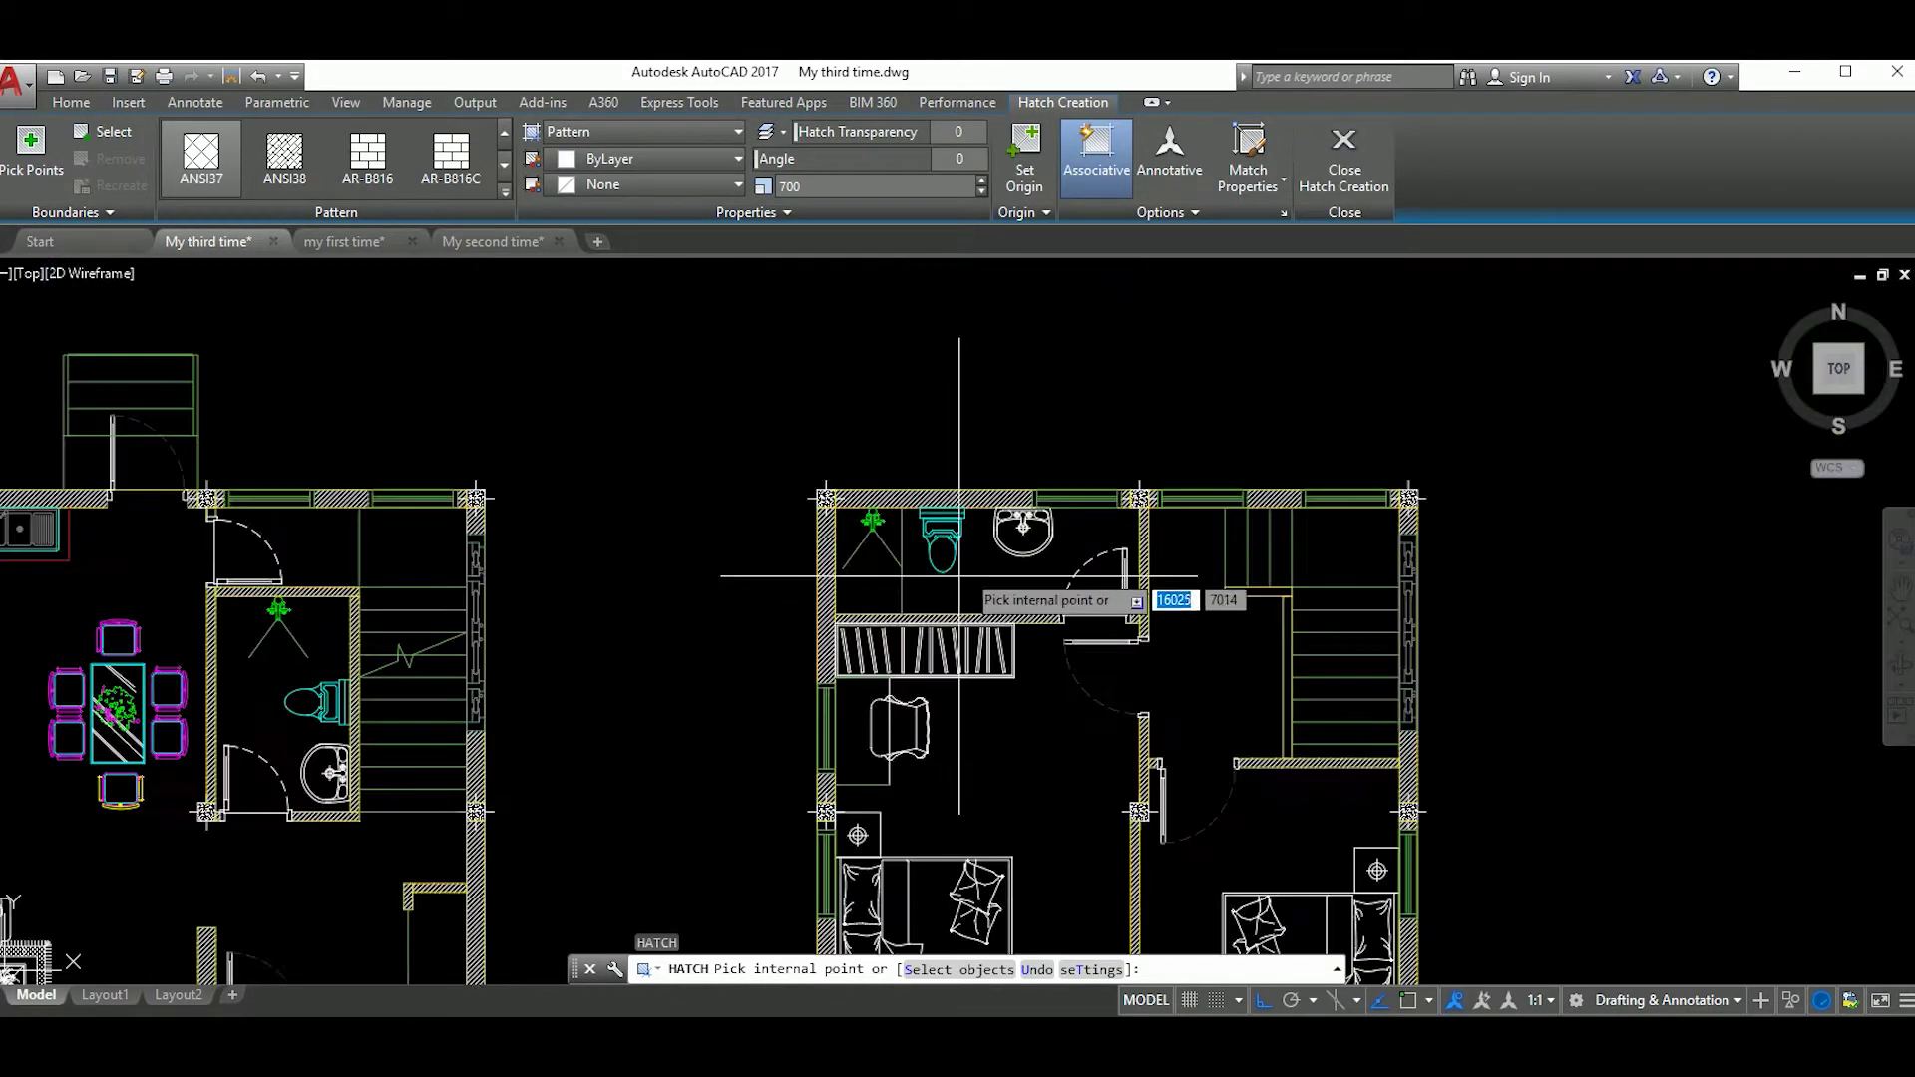
click(1005, 581)
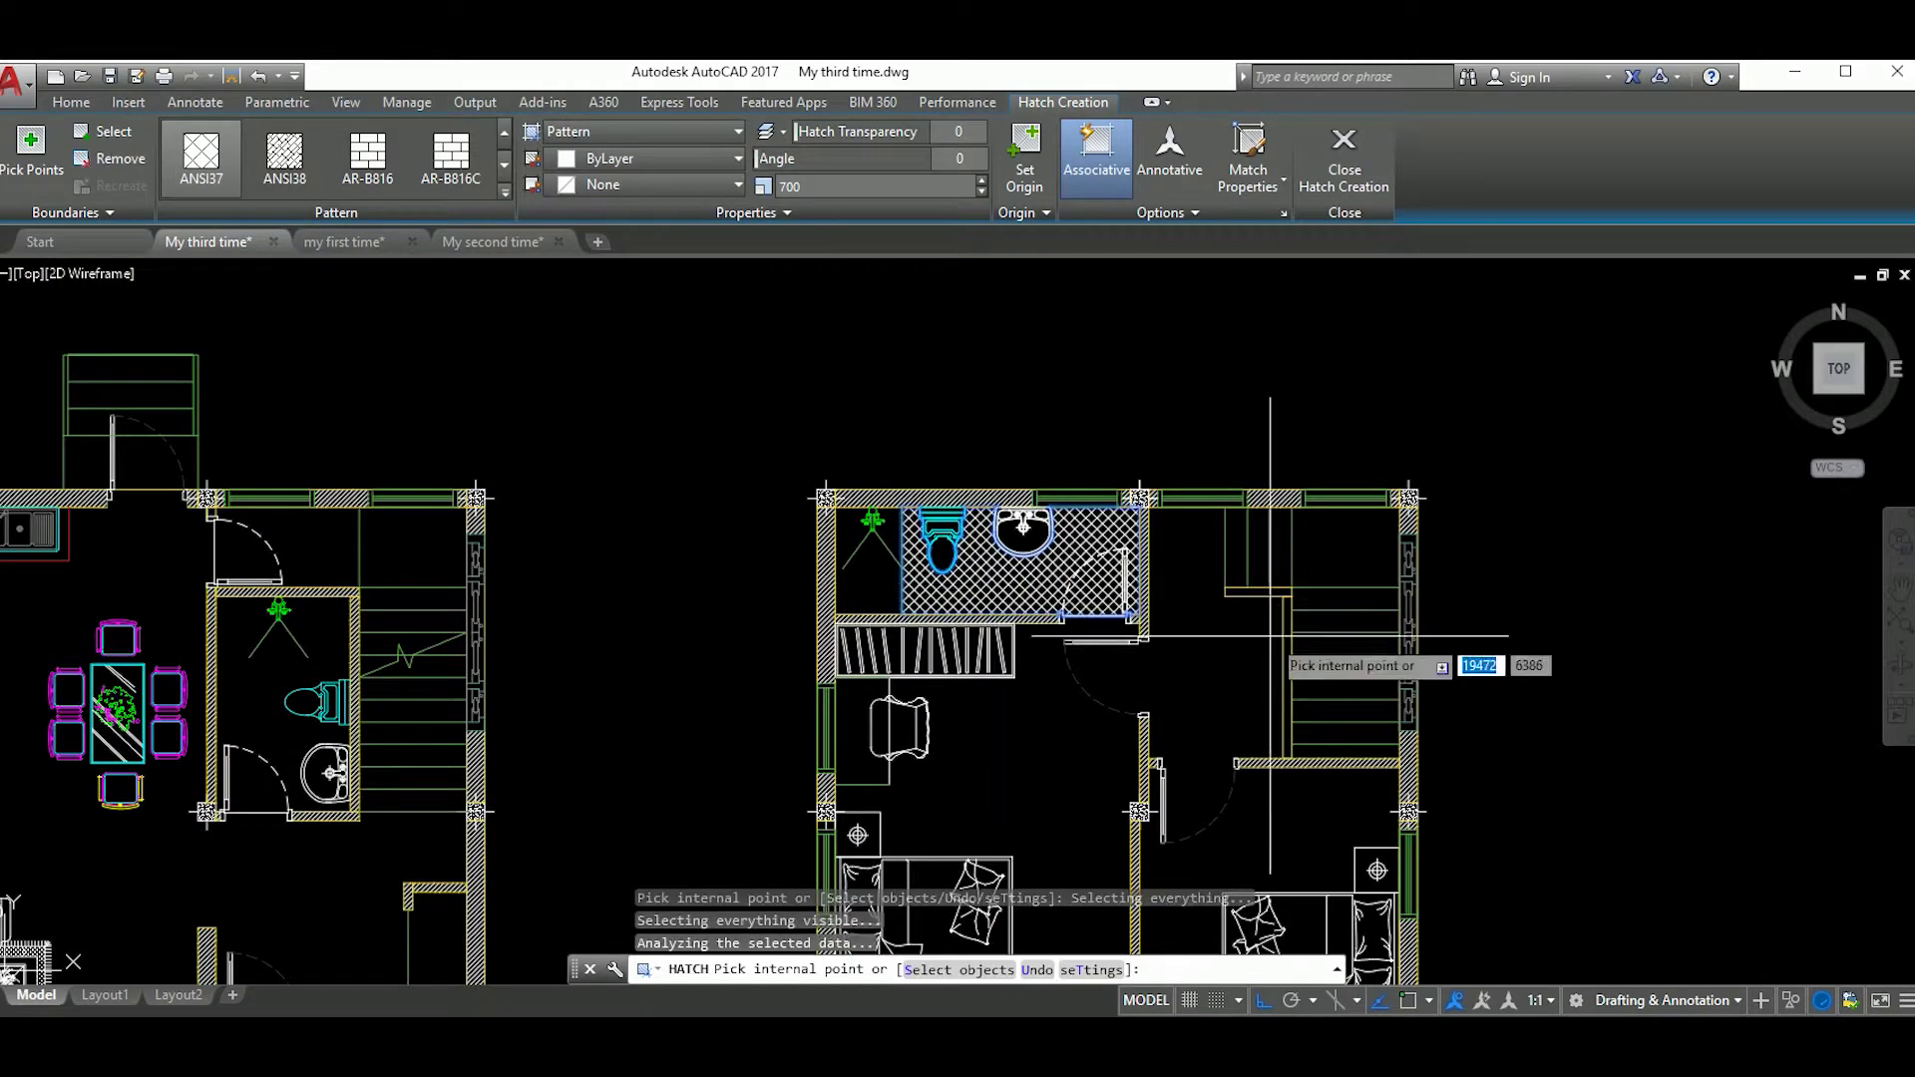
key(Escape)
key(ctrl+z)
key(ctrl+z)
key(ctrl+z)
key(ctrl+z)
scroll(1116, 603, up, 8)
scroll(1115, 603, up, 2)
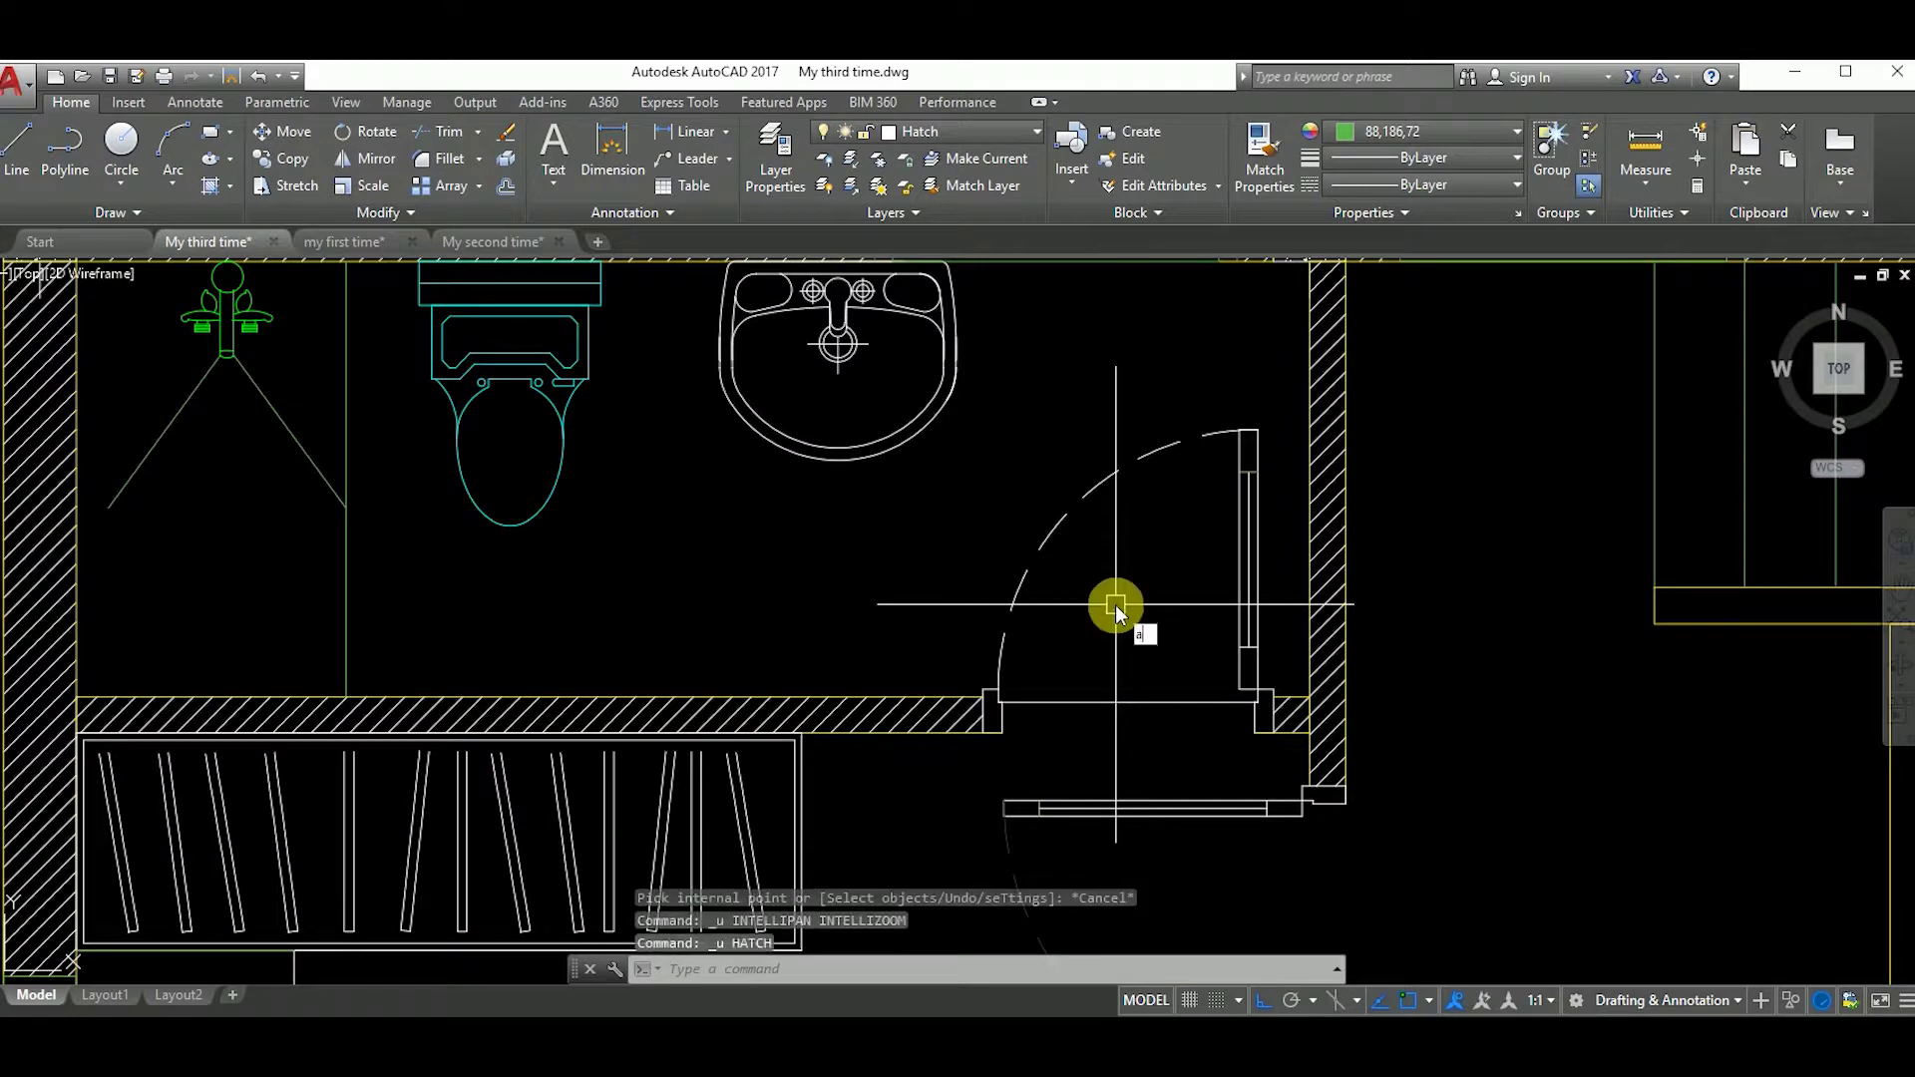
Step: Draw a three-point ARC for the upstairs bathroom door swing
text(a)
key(Return)
scroll(929, 800, up, 5)
click(929, 845)
scroll(929, 845, down, 5)
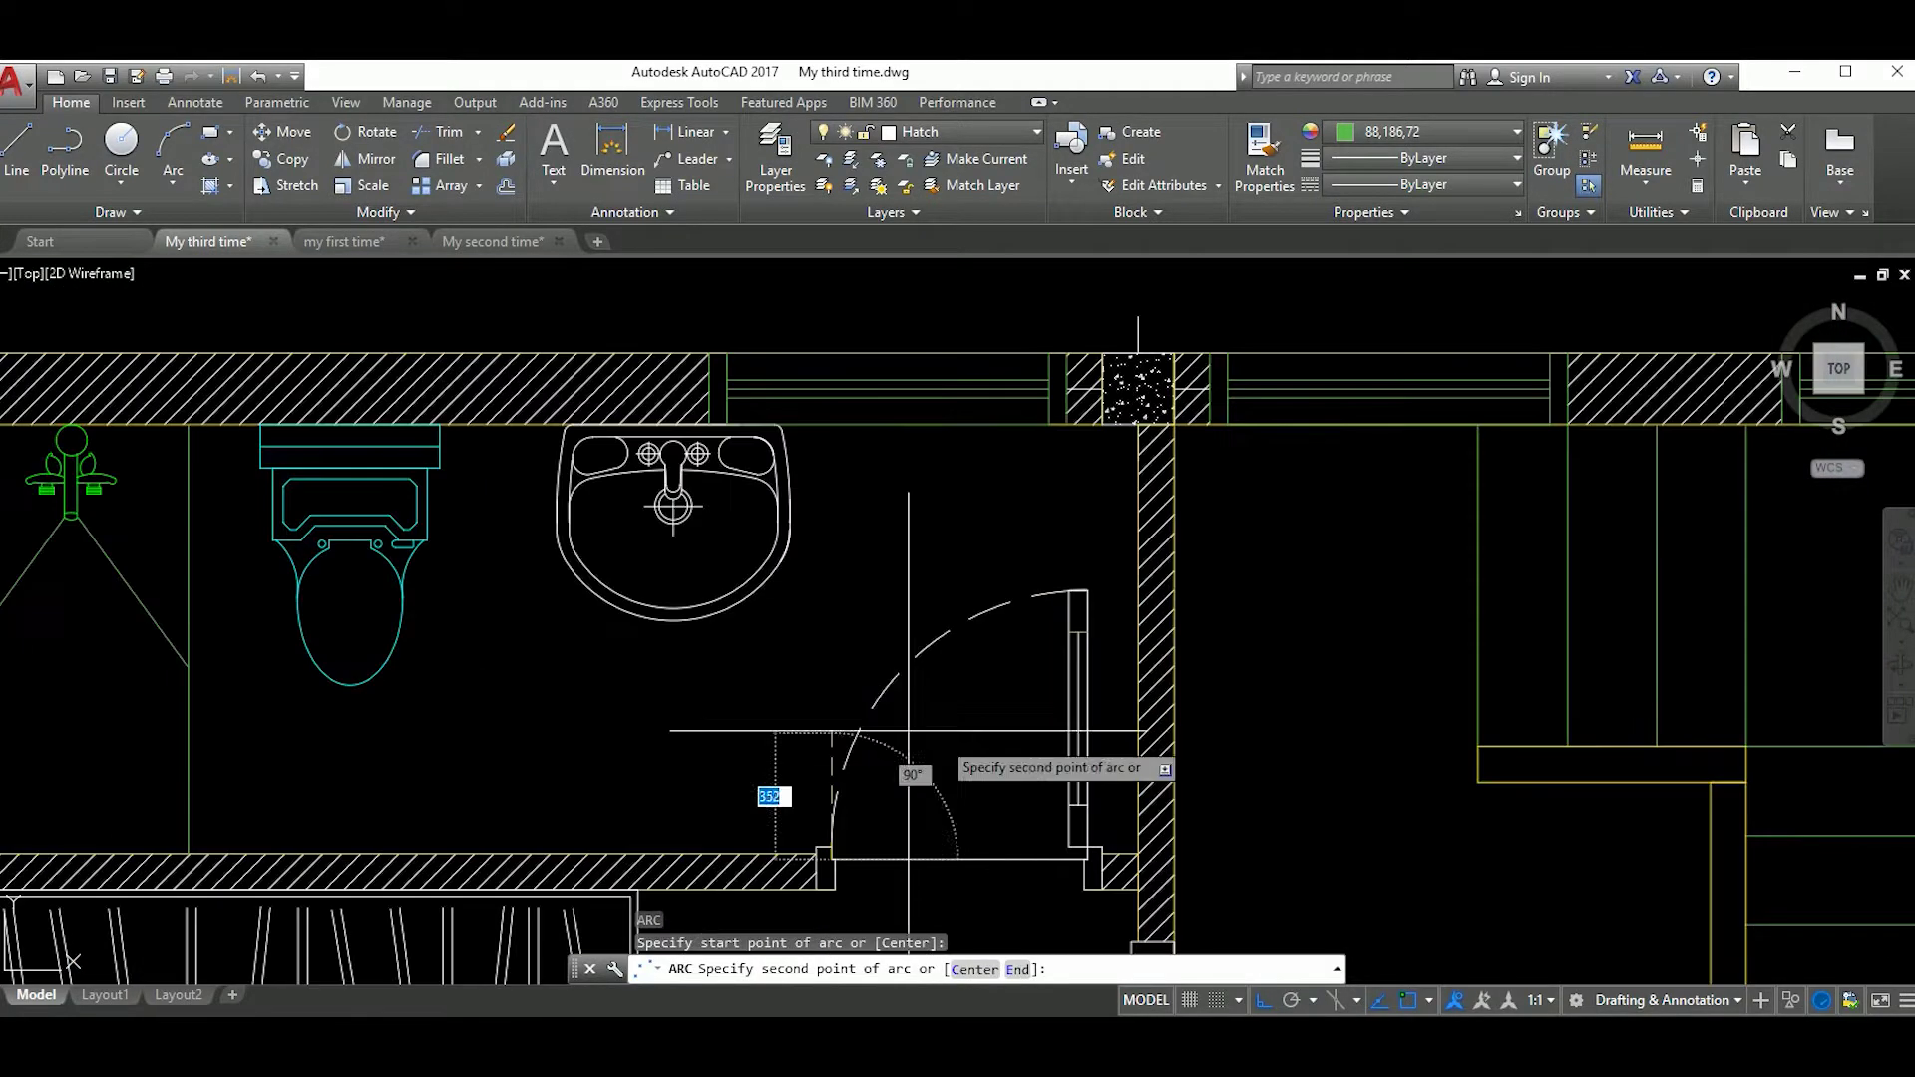
click(899, 670)
scroll(899, 670, up, 3)
click(1113, 624)
scroll(957, 735, down, 3)
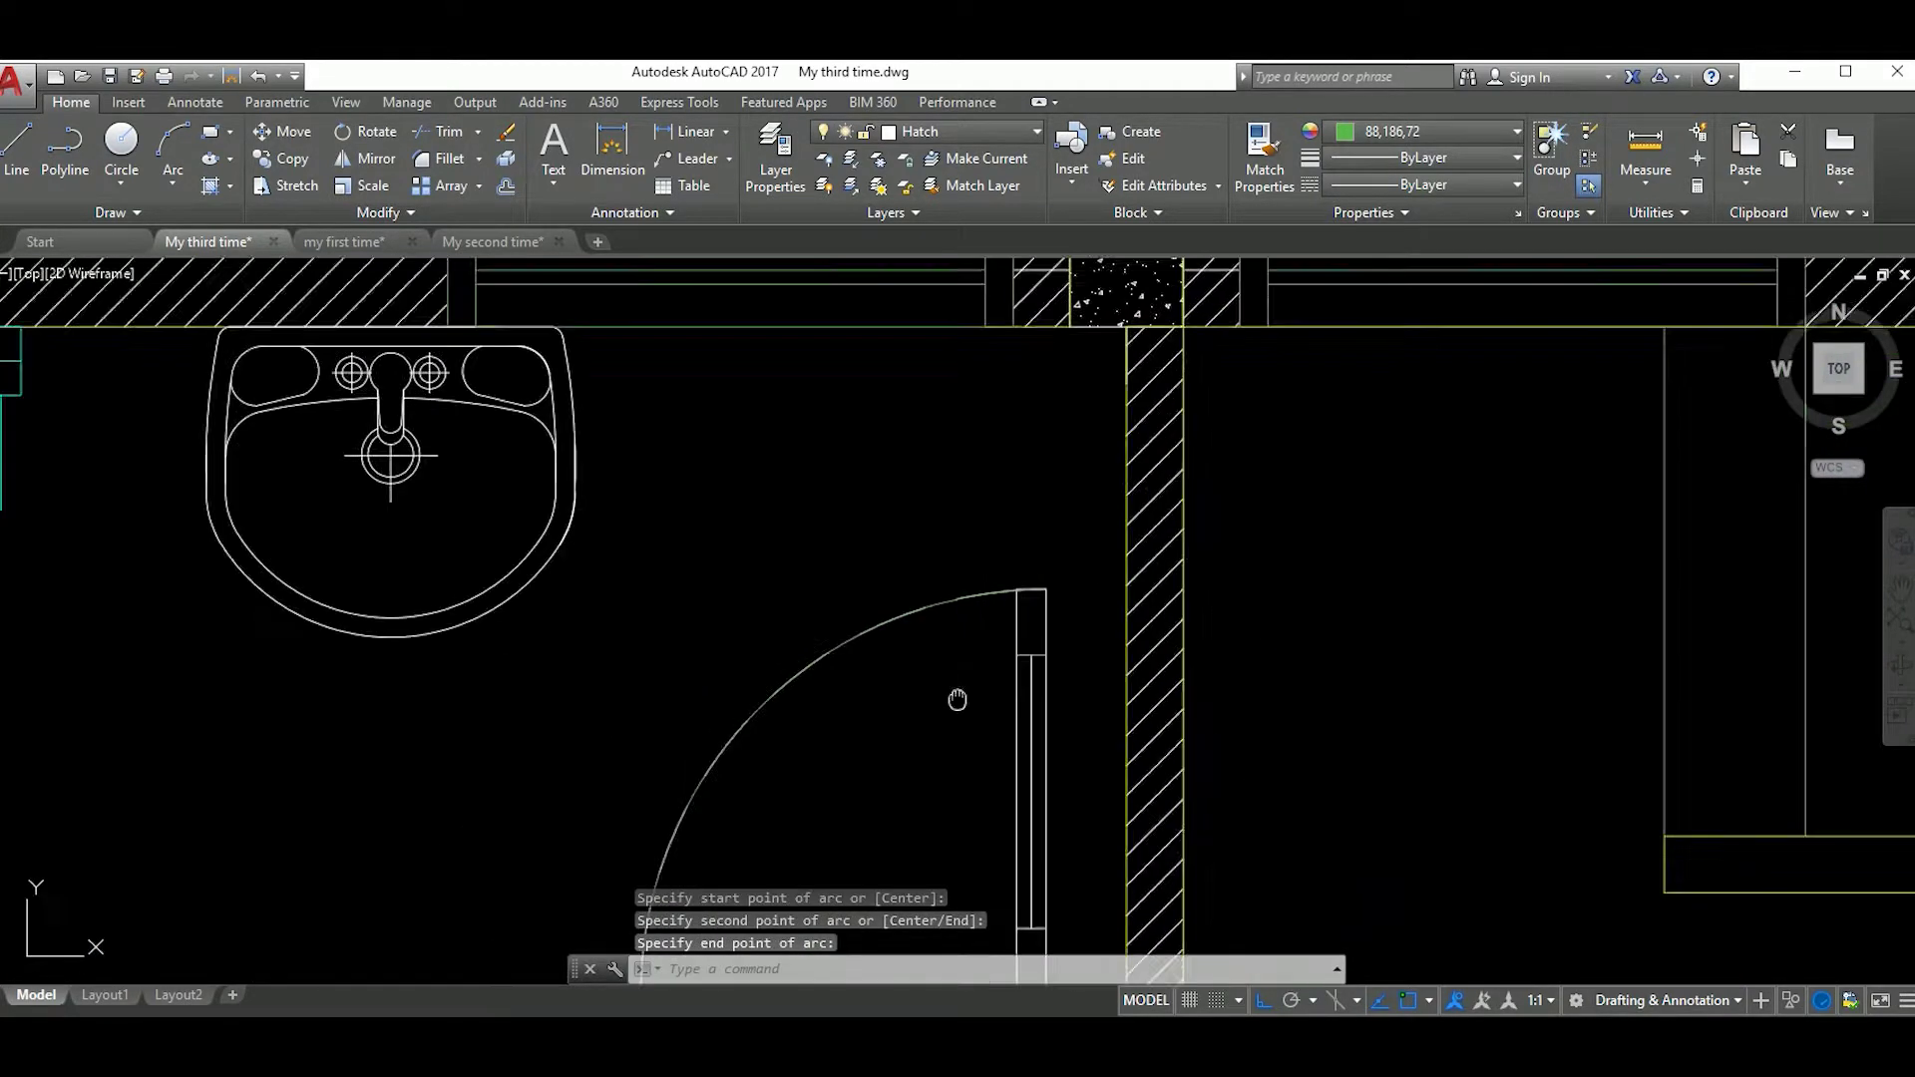
scroll(980, 646, down, 5)
Step: Try hatching the bathroom floor, dismiss the boundary error and cancel
text(h)
key(Return)
click(972, 656)
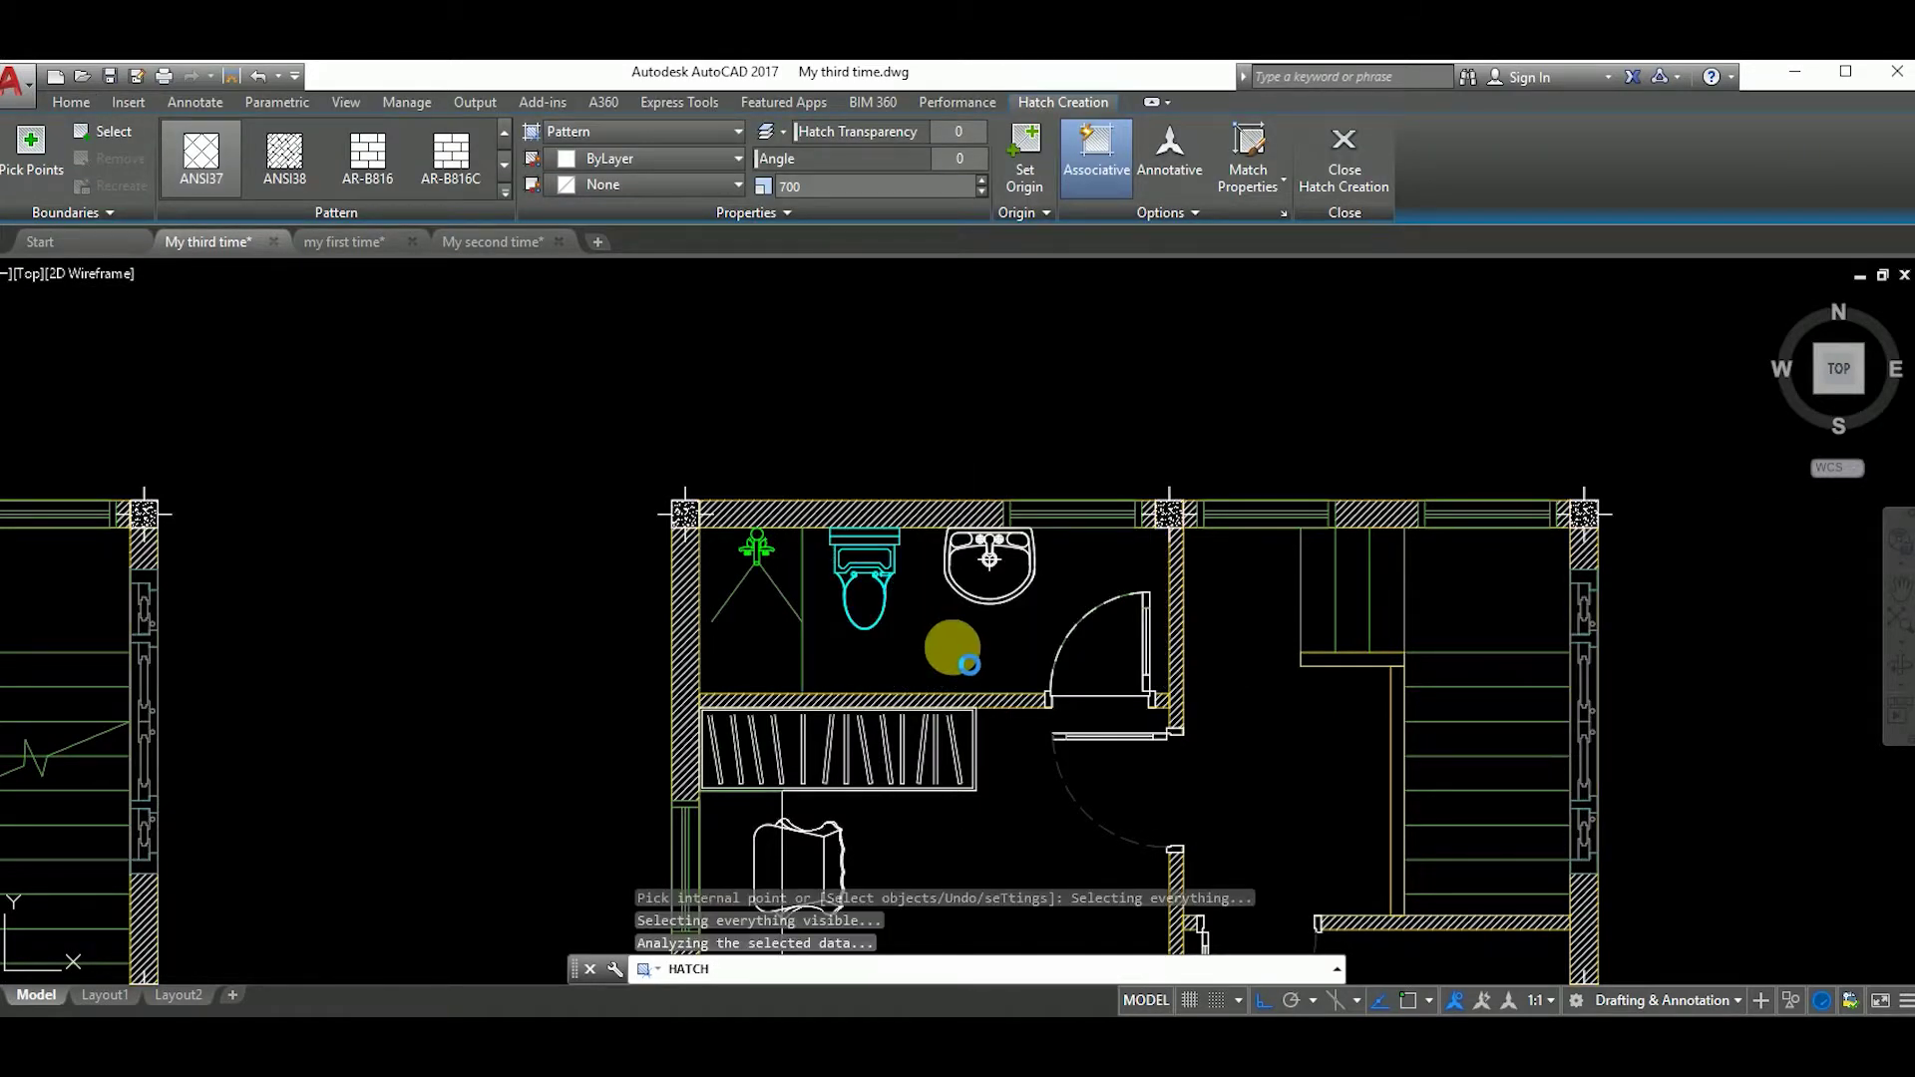
click(1294, 279)
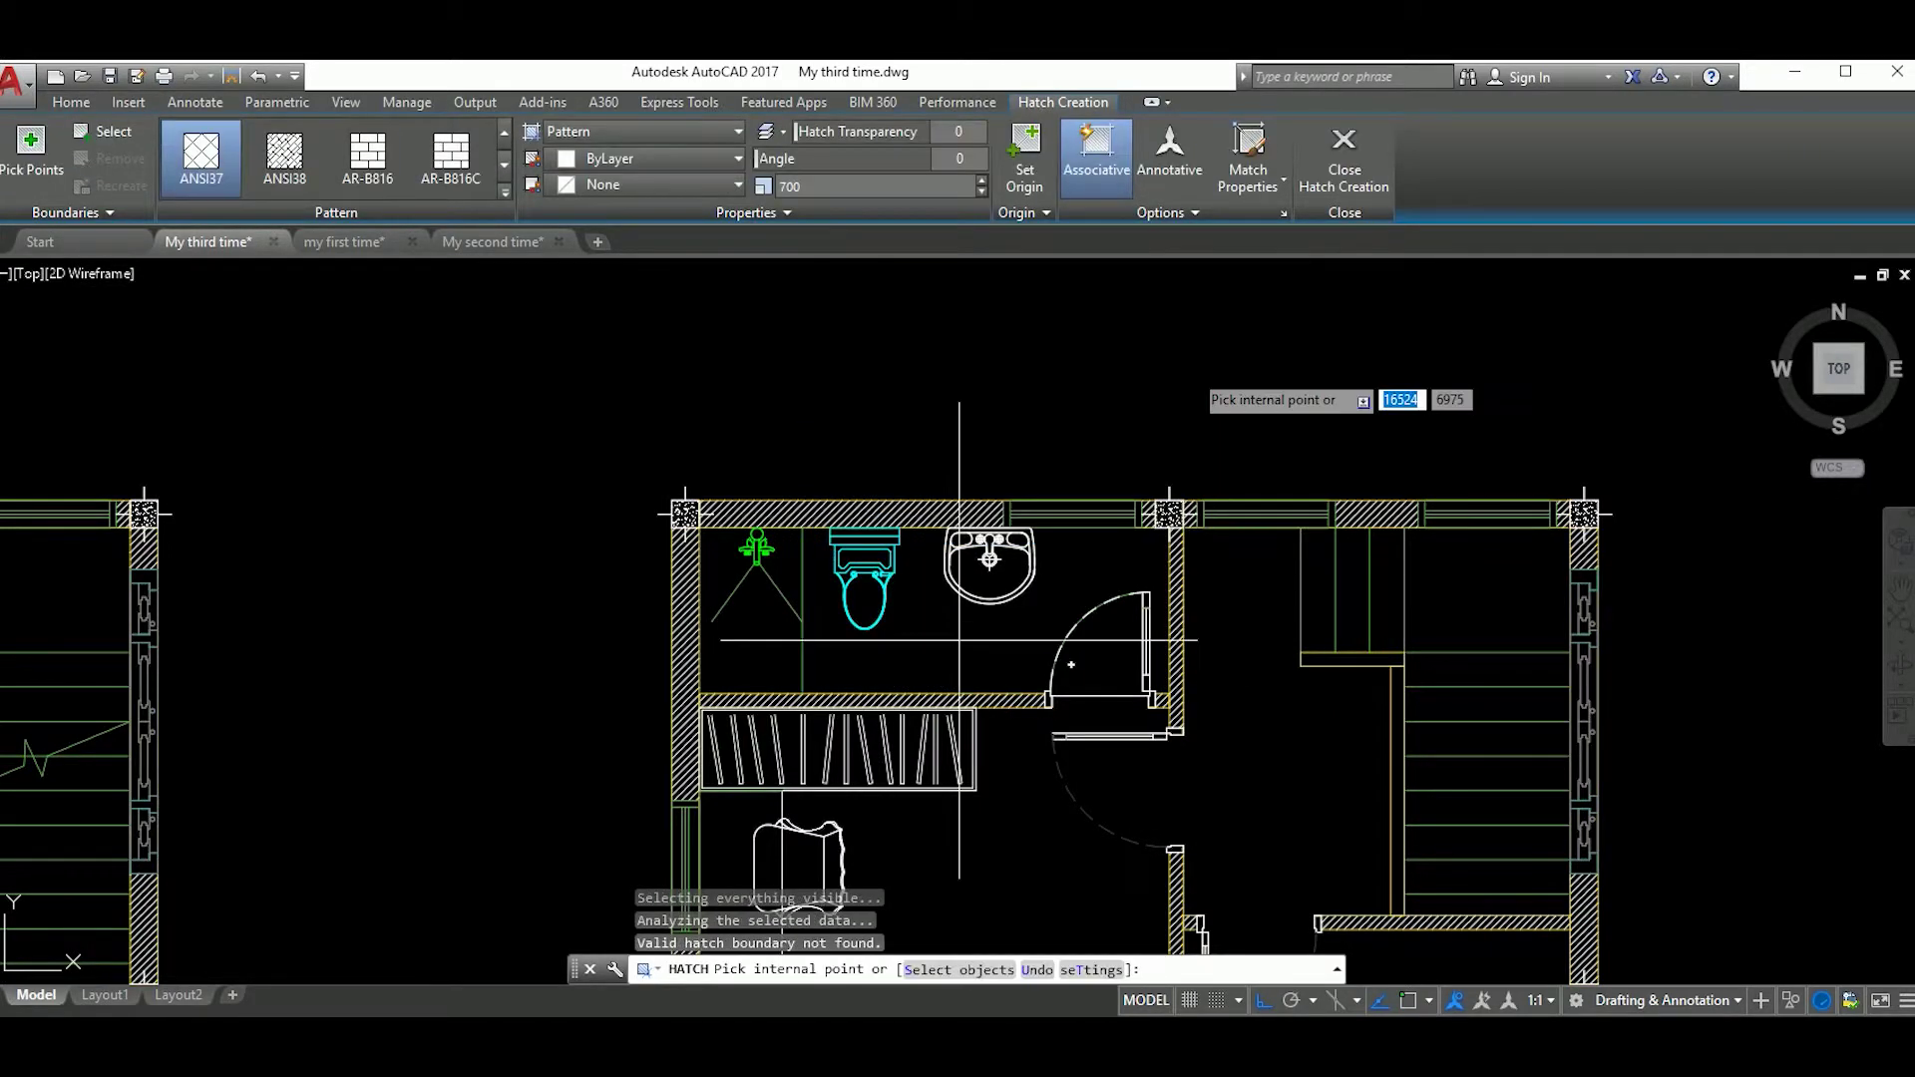
click(1131, 559)
key(Escape)
key(Escape)
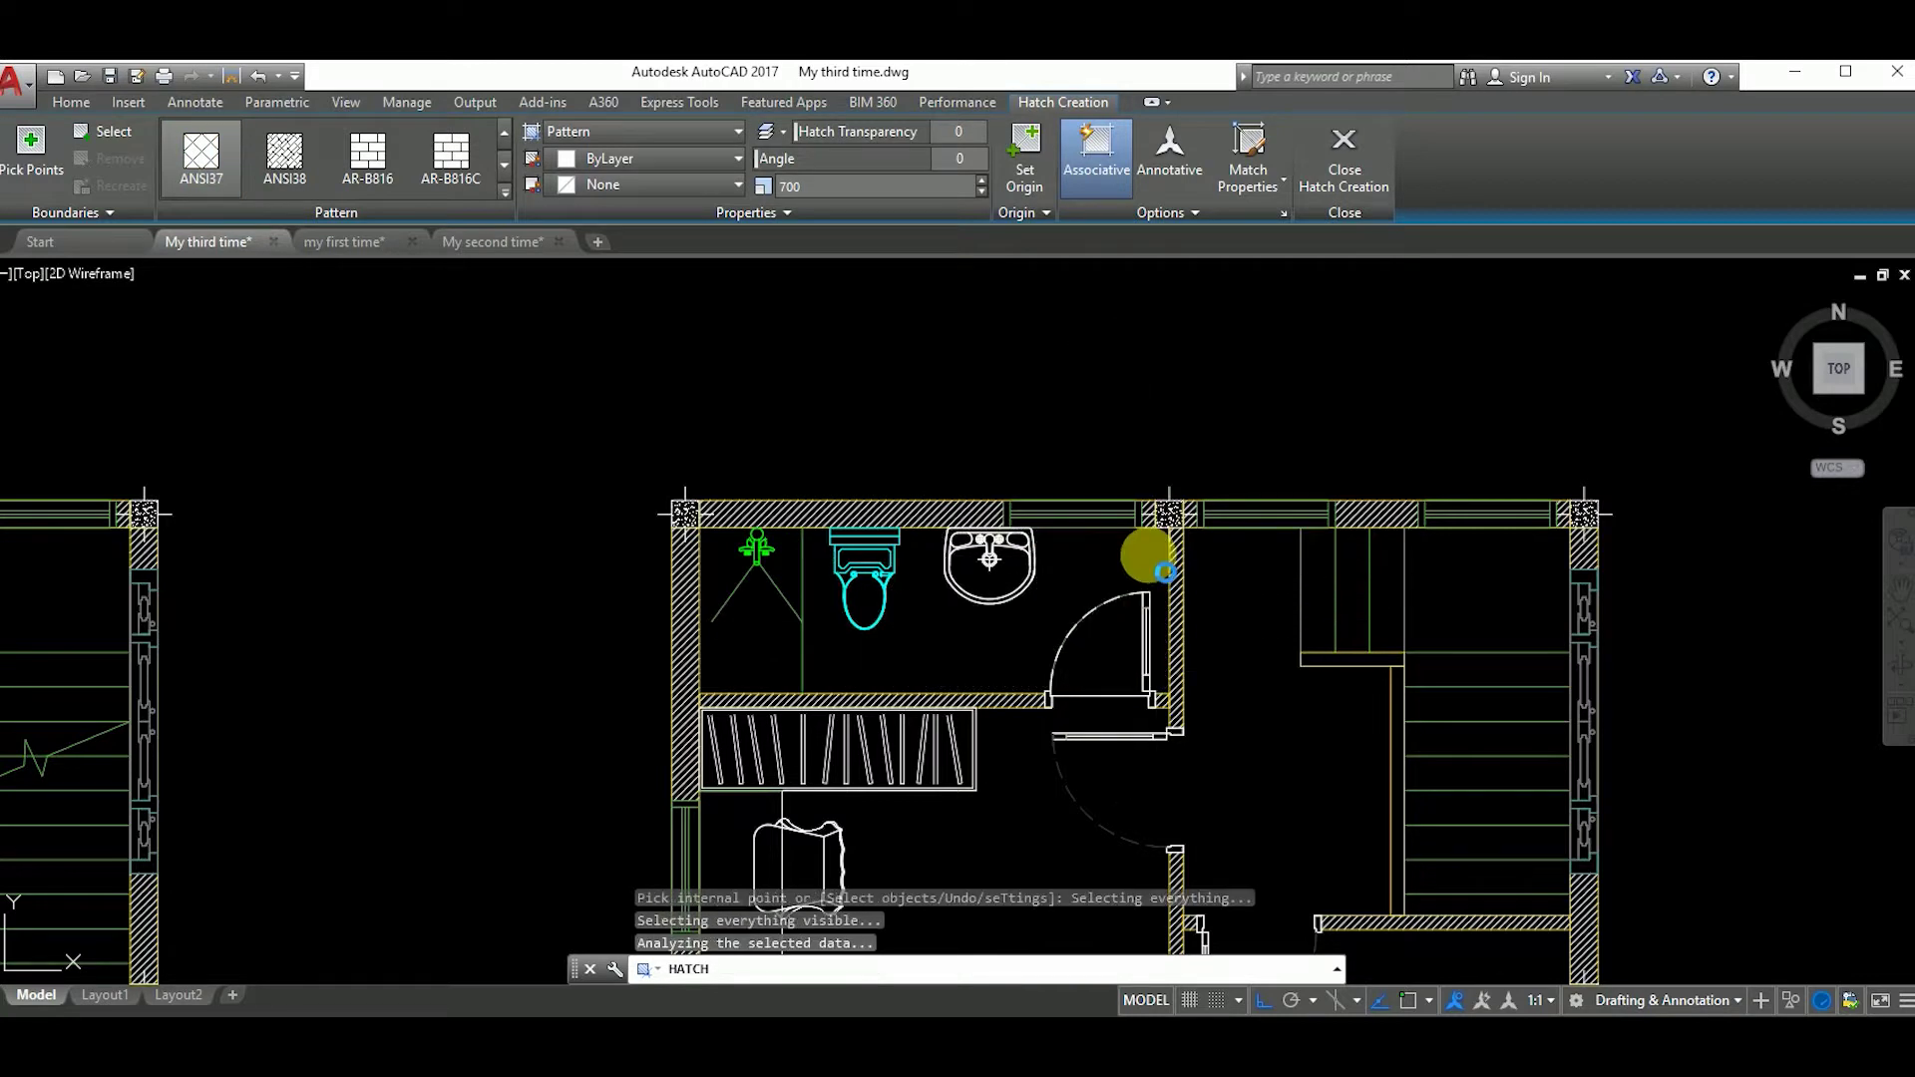
Step: Start a rectangle near the bathroom door, then cancel it unfinished
text(rec)
key(Return)
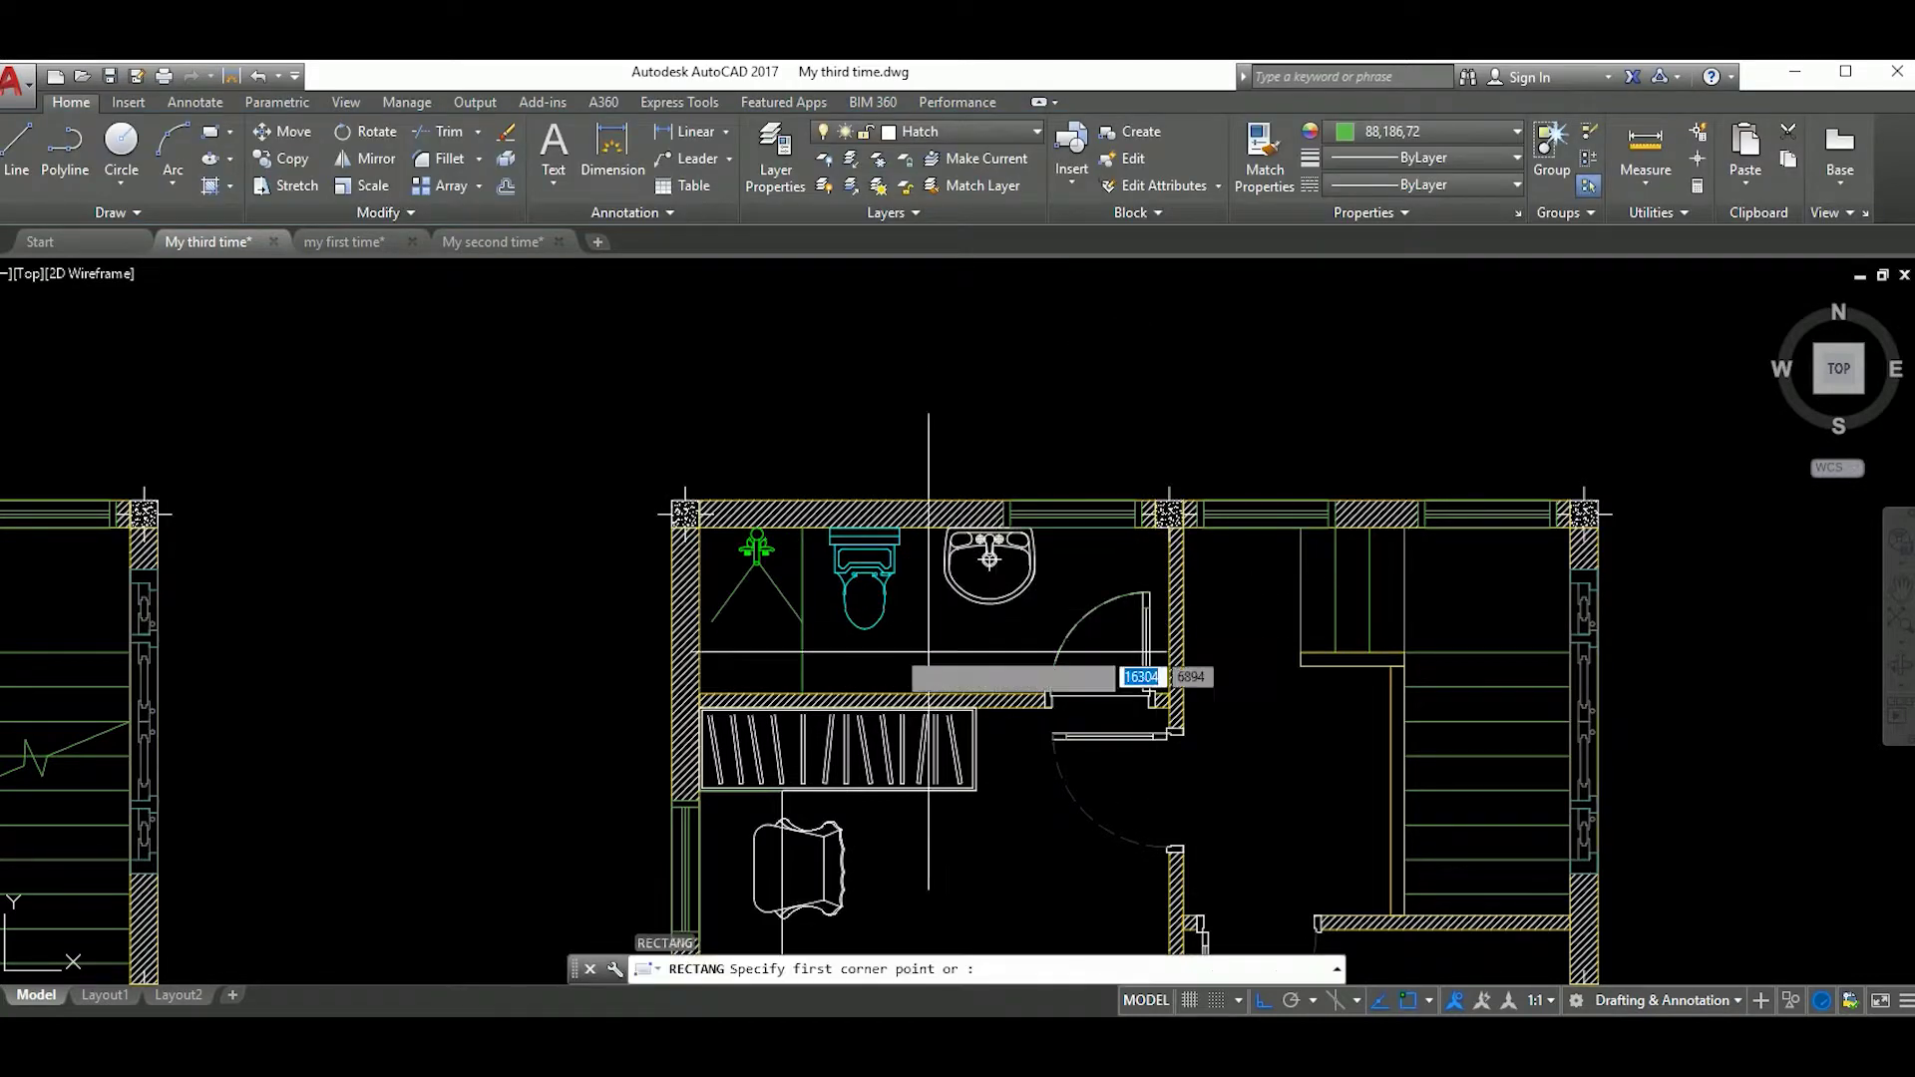
click(762, 544)
scroll(1147, 678, up, 3)
scroll(1017, 675, down, 4)
key(Escape)
Step: Retry the bathroom floor hatch, which fails again with a boundary error
text(h)
key(Return)
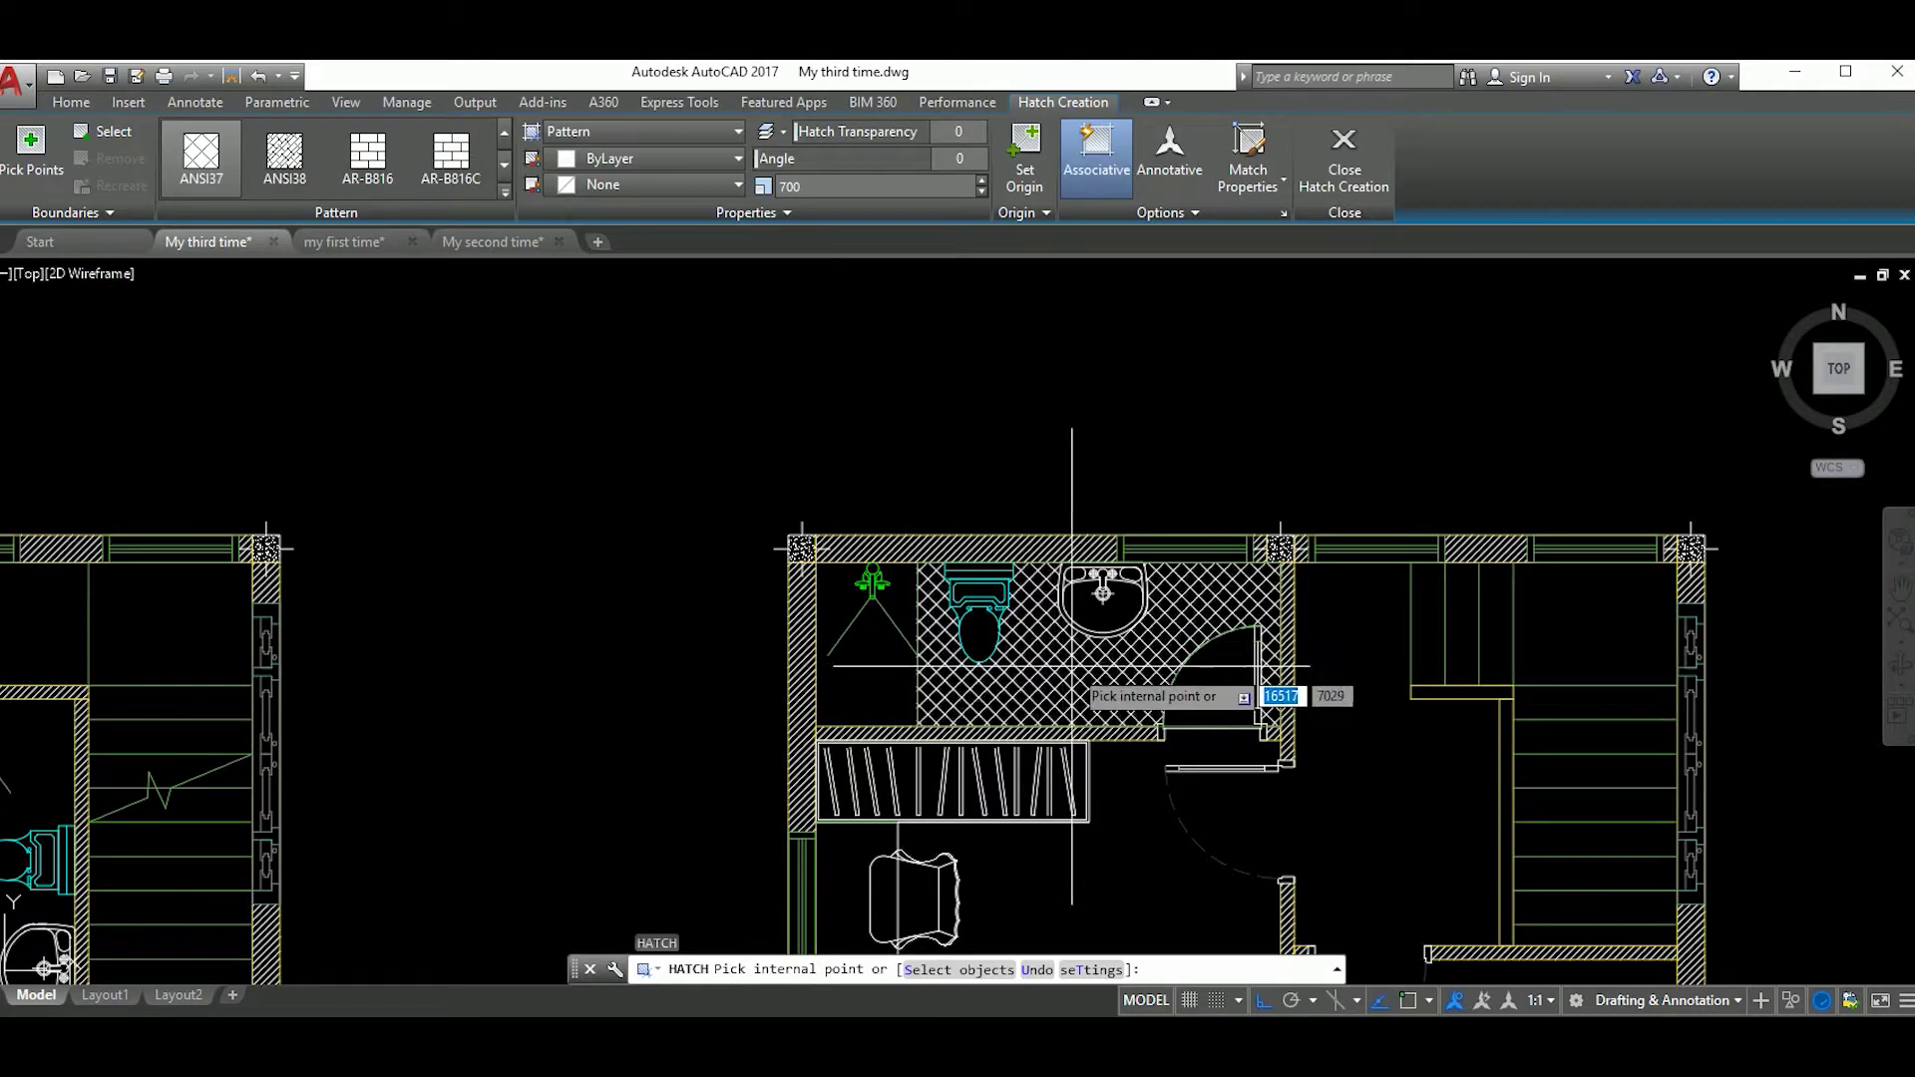
click(1080, 666)
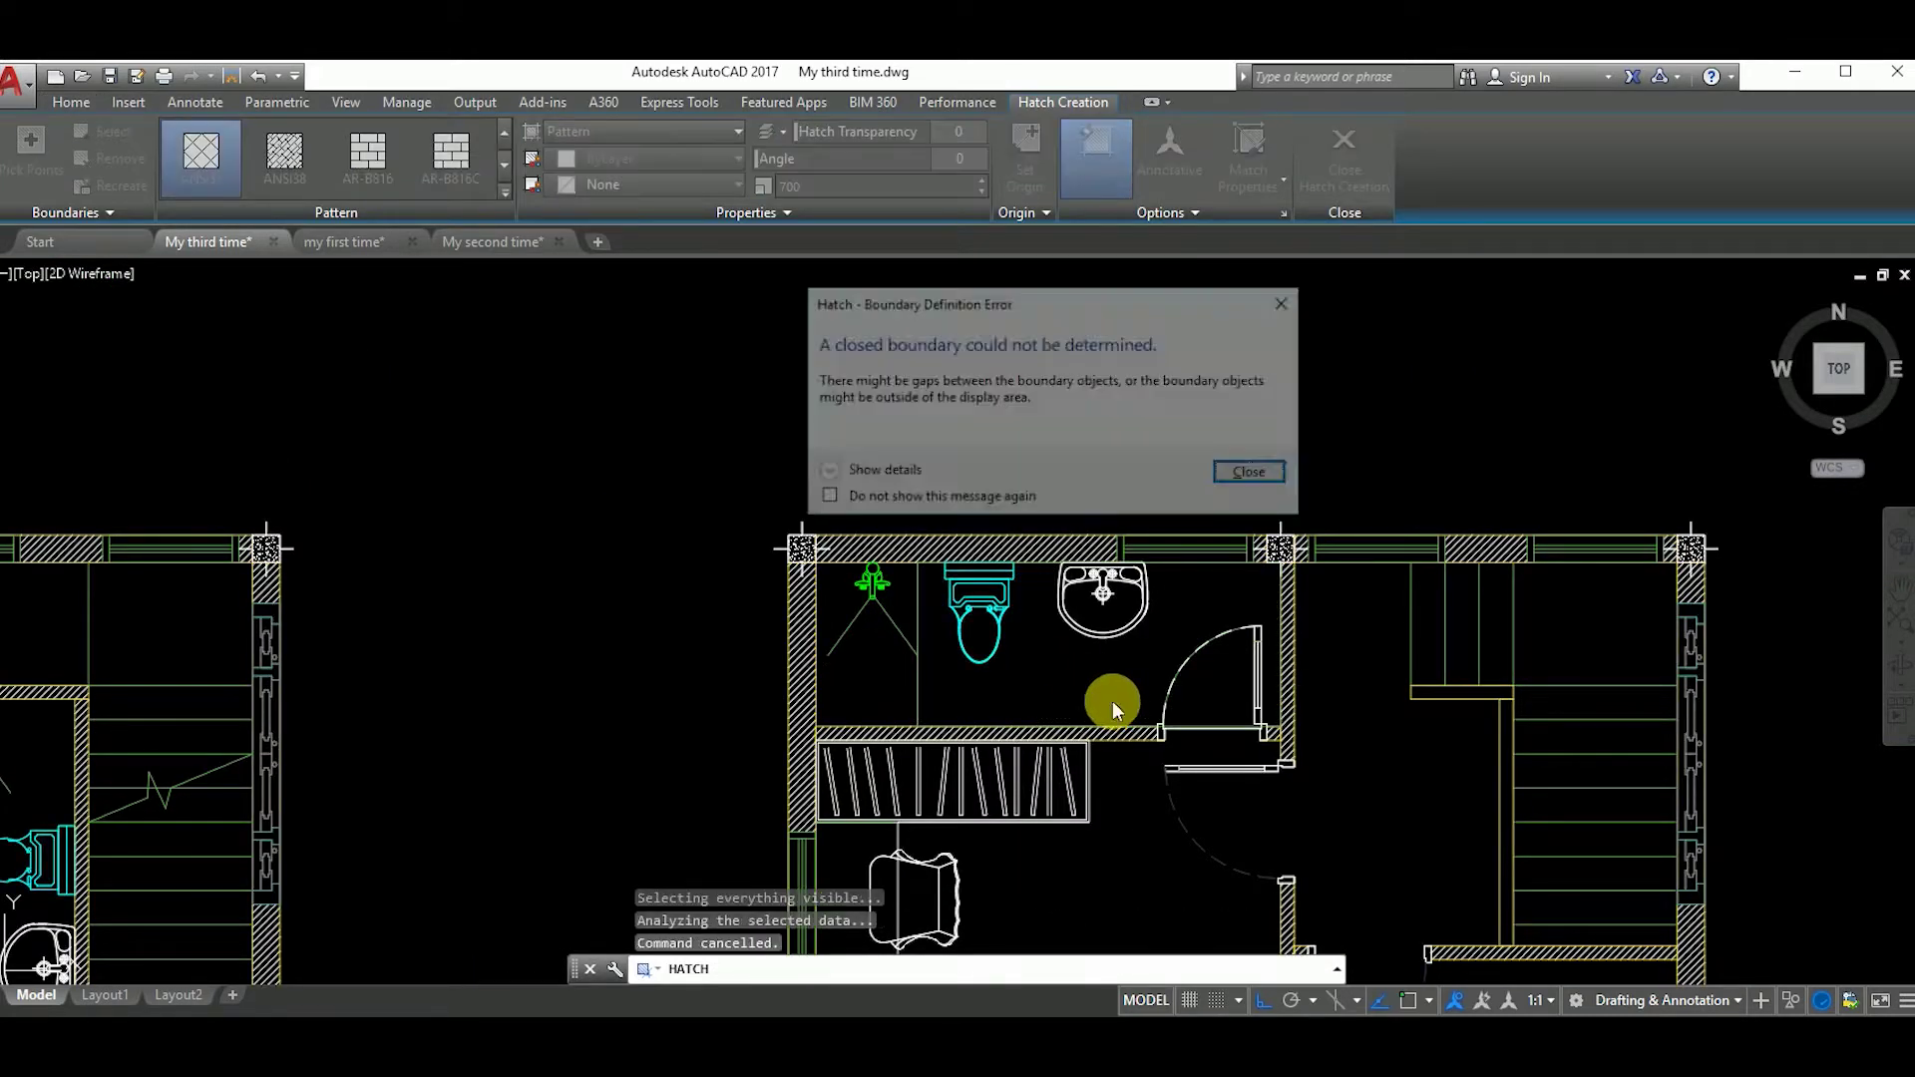
click(1285, 308)
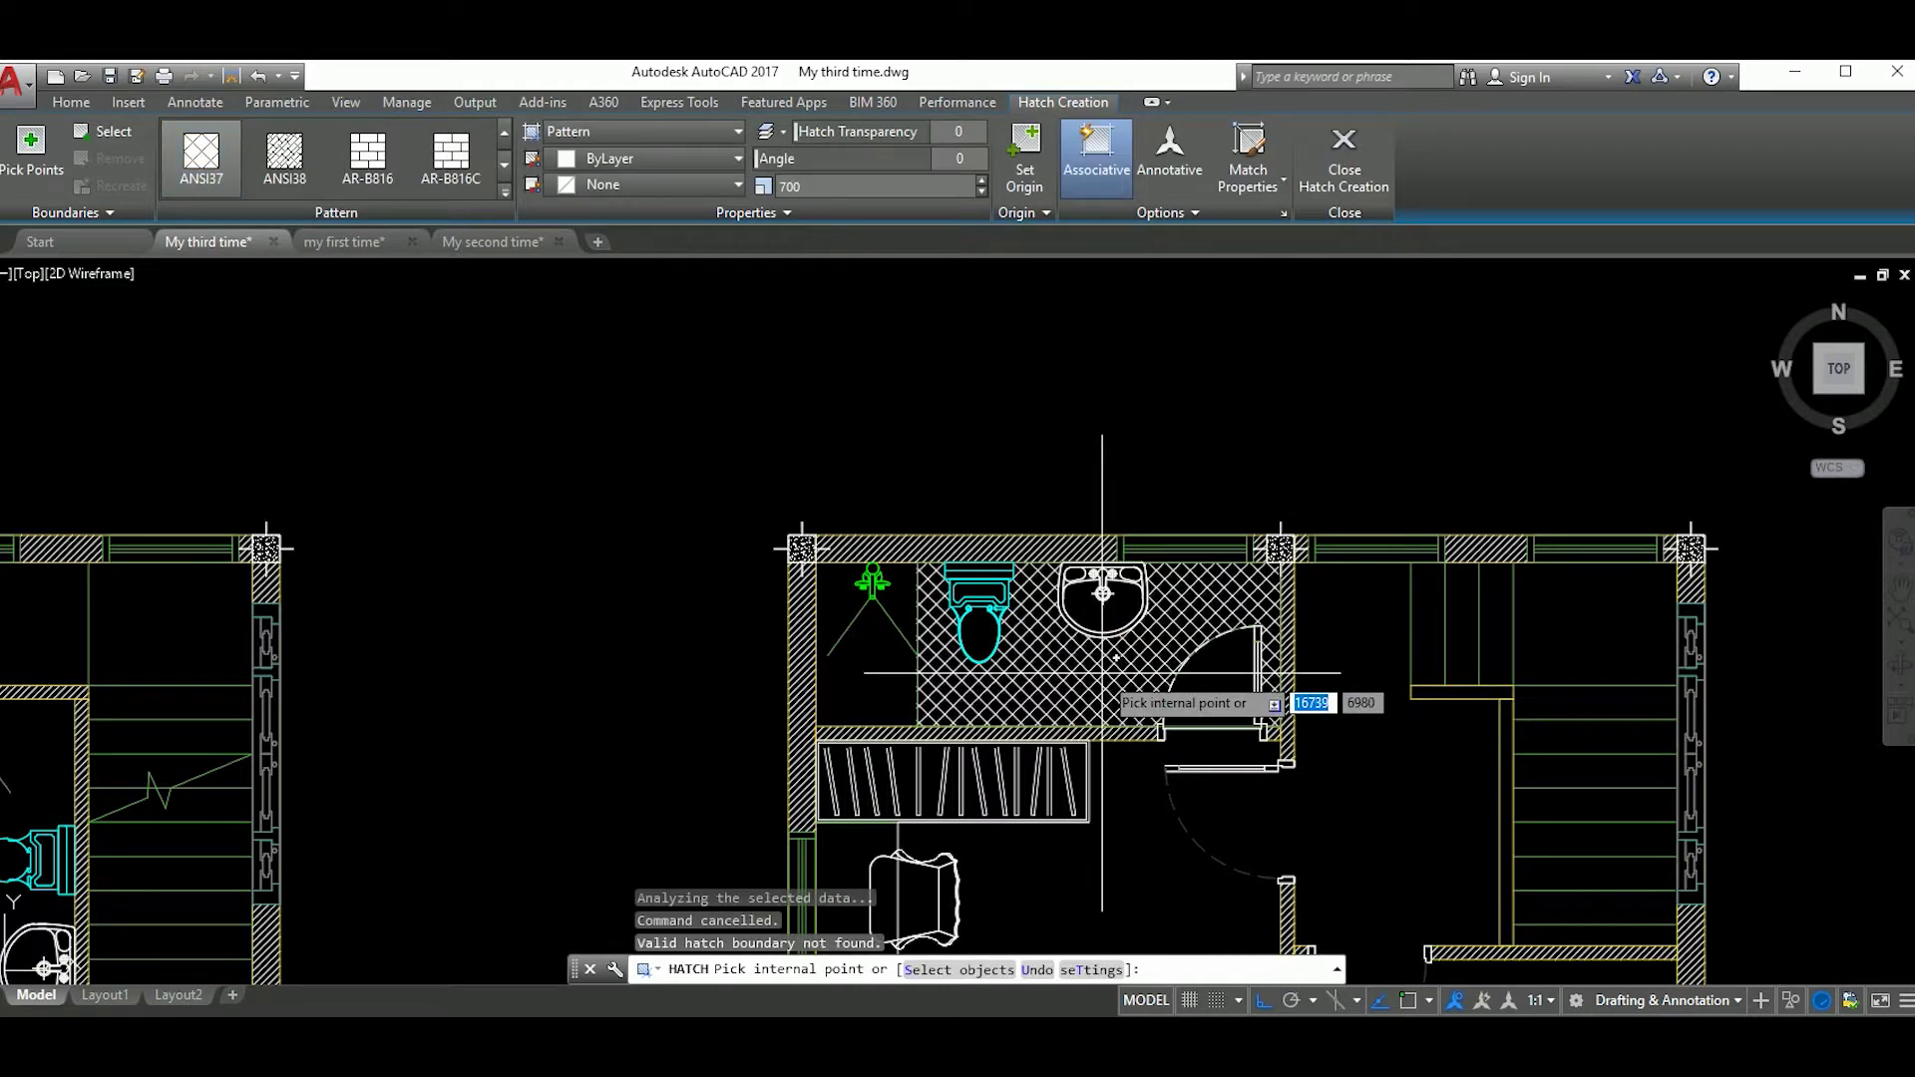
scroll(1137, 725, up, 5)
scroll(1197, 643, down, 5)
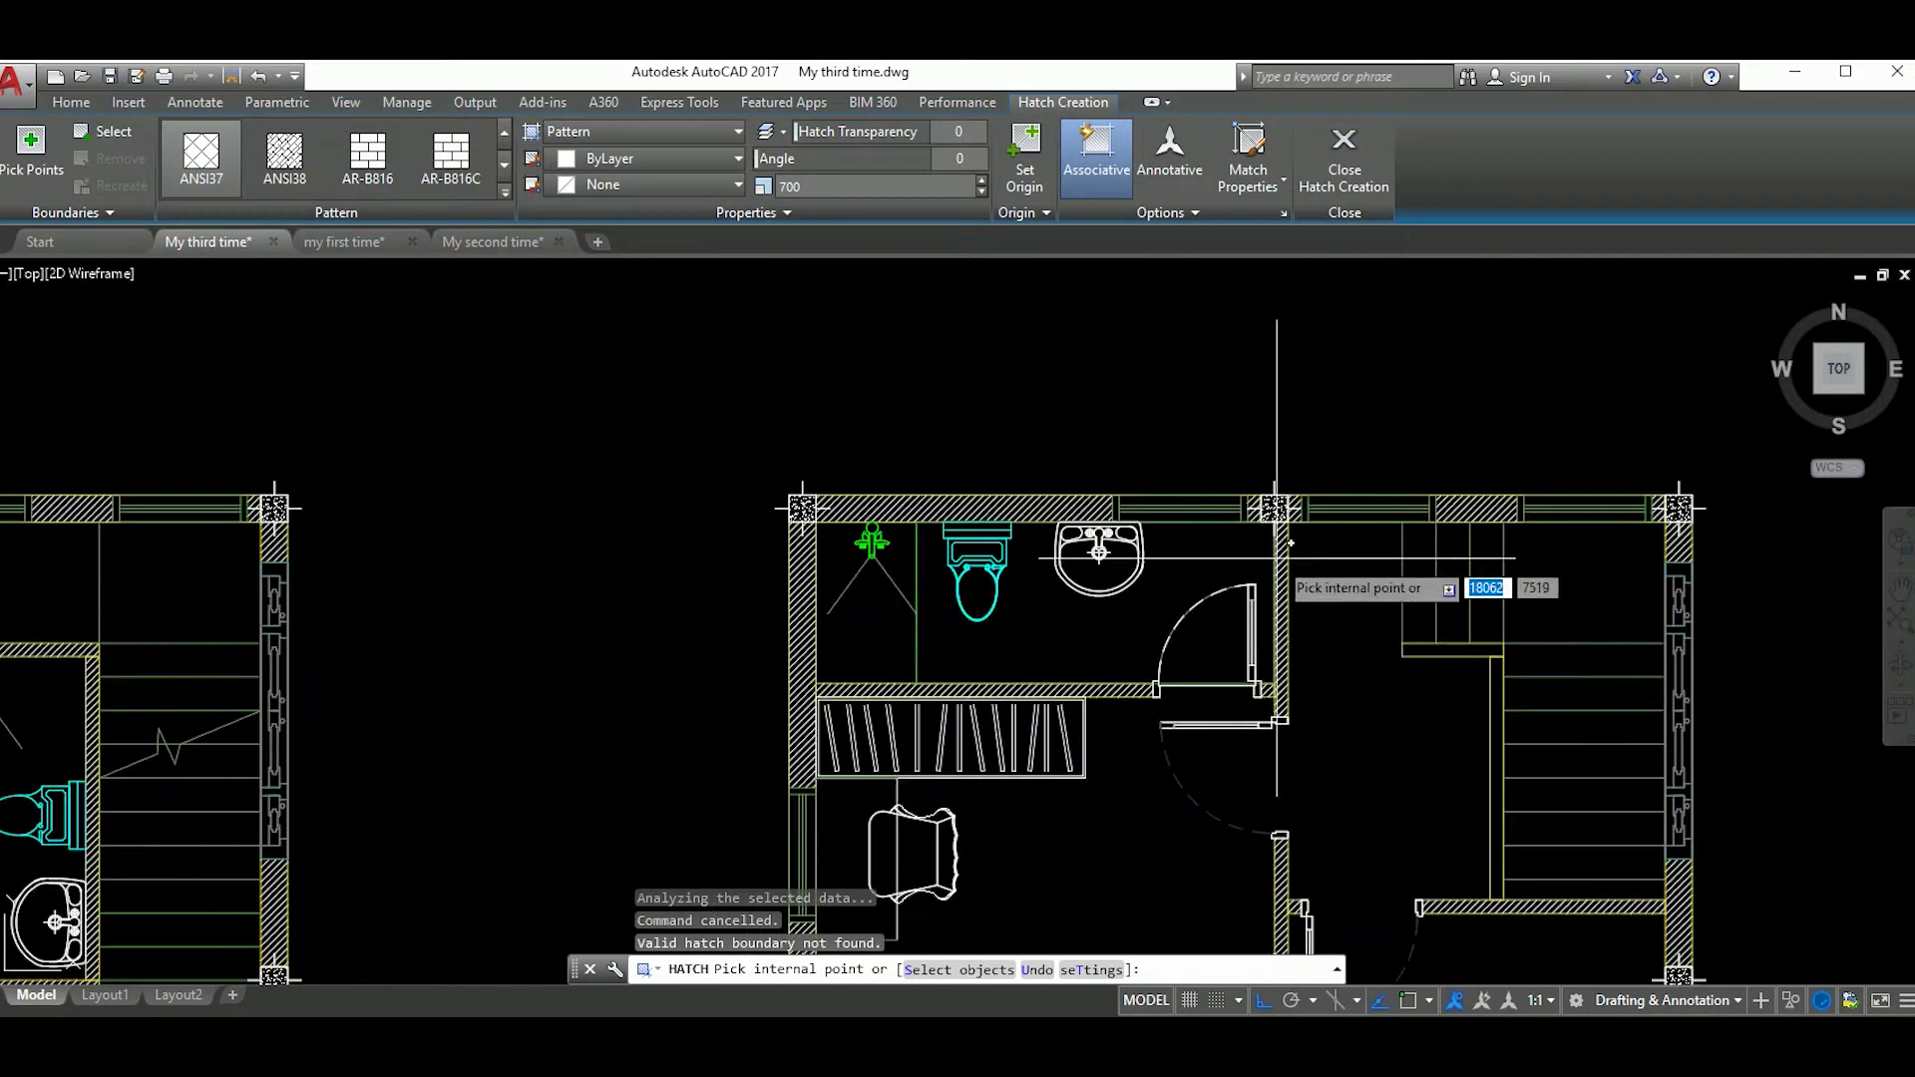
key(Escape)
key(Escape)
key(Escape)
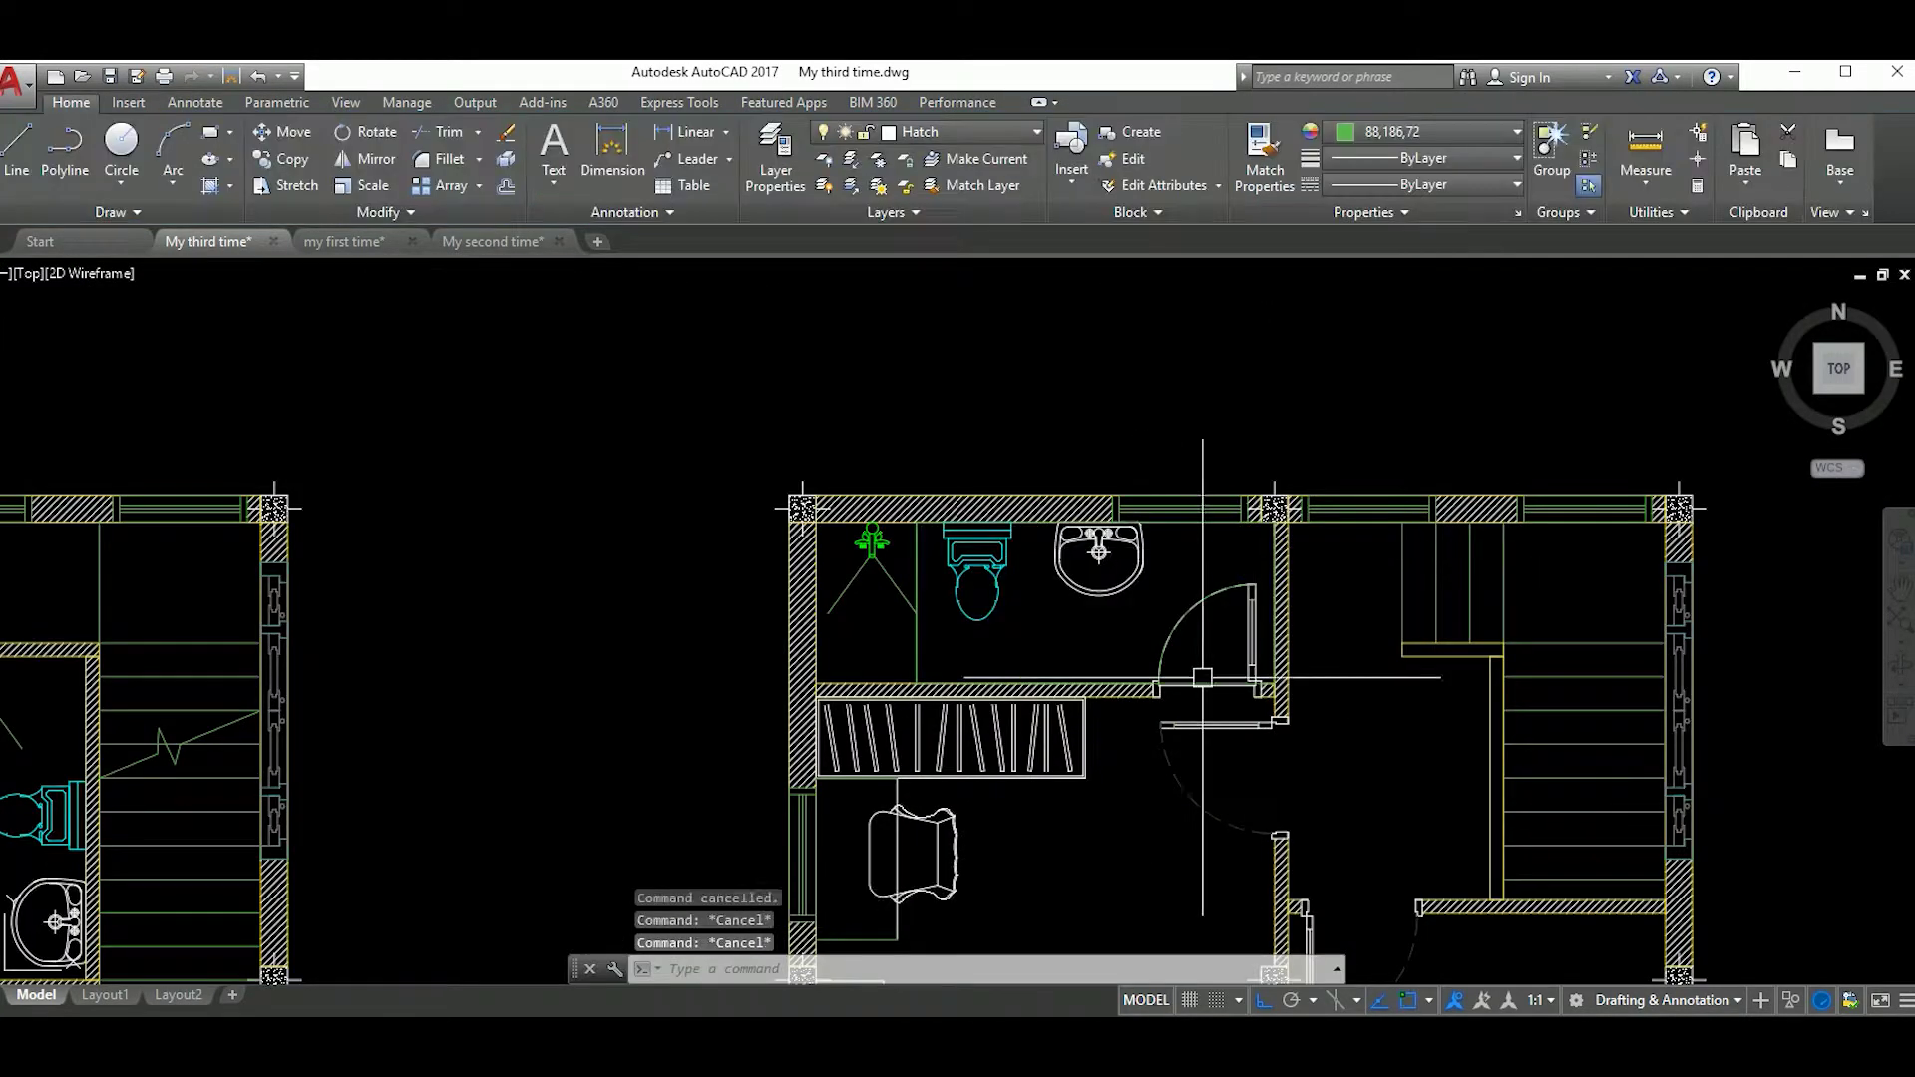
scroll(1071, 708, up, 5)
Step: Start a polyline along the upstairs bathroom door jamb, then cancel it
text(l)
key(Return)
click(885, 744)
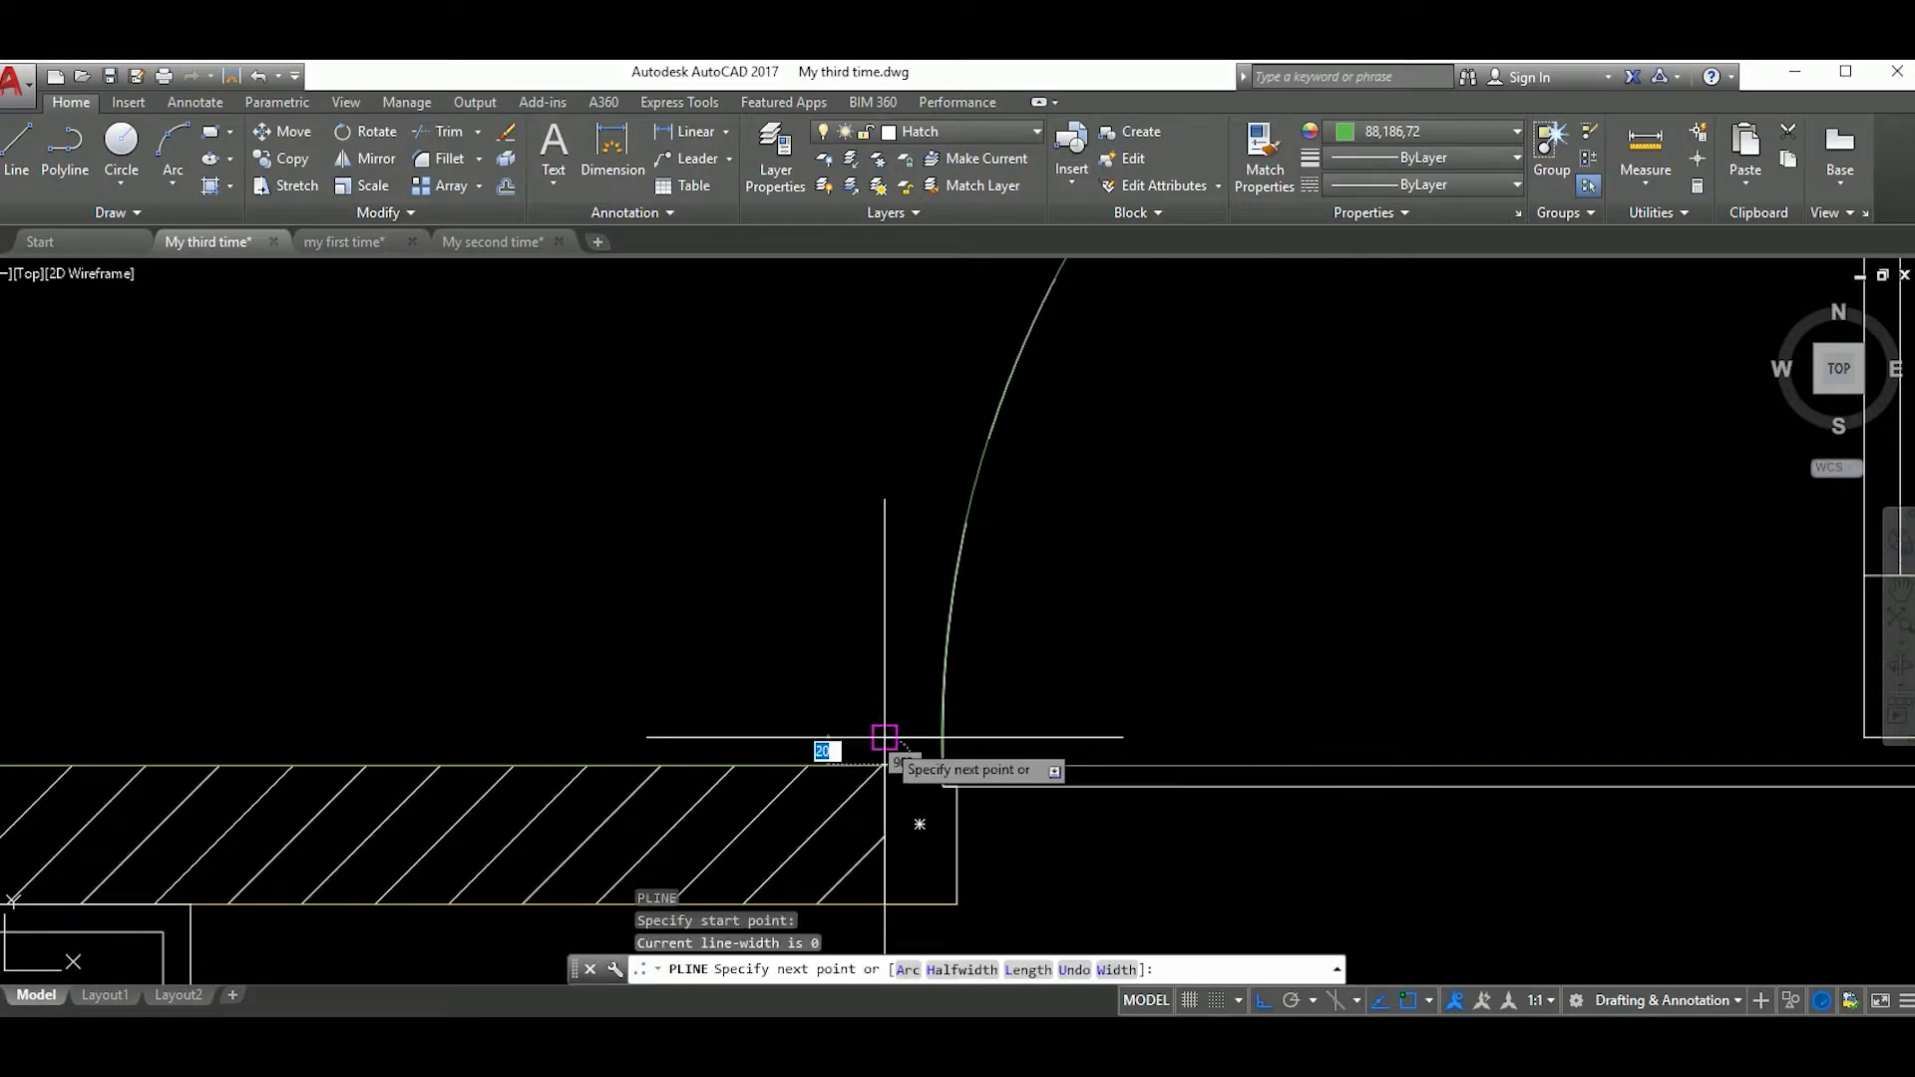
click(942, 703)
scroll(943, 703, down, 5)
scroll(836, 743, up, 5)
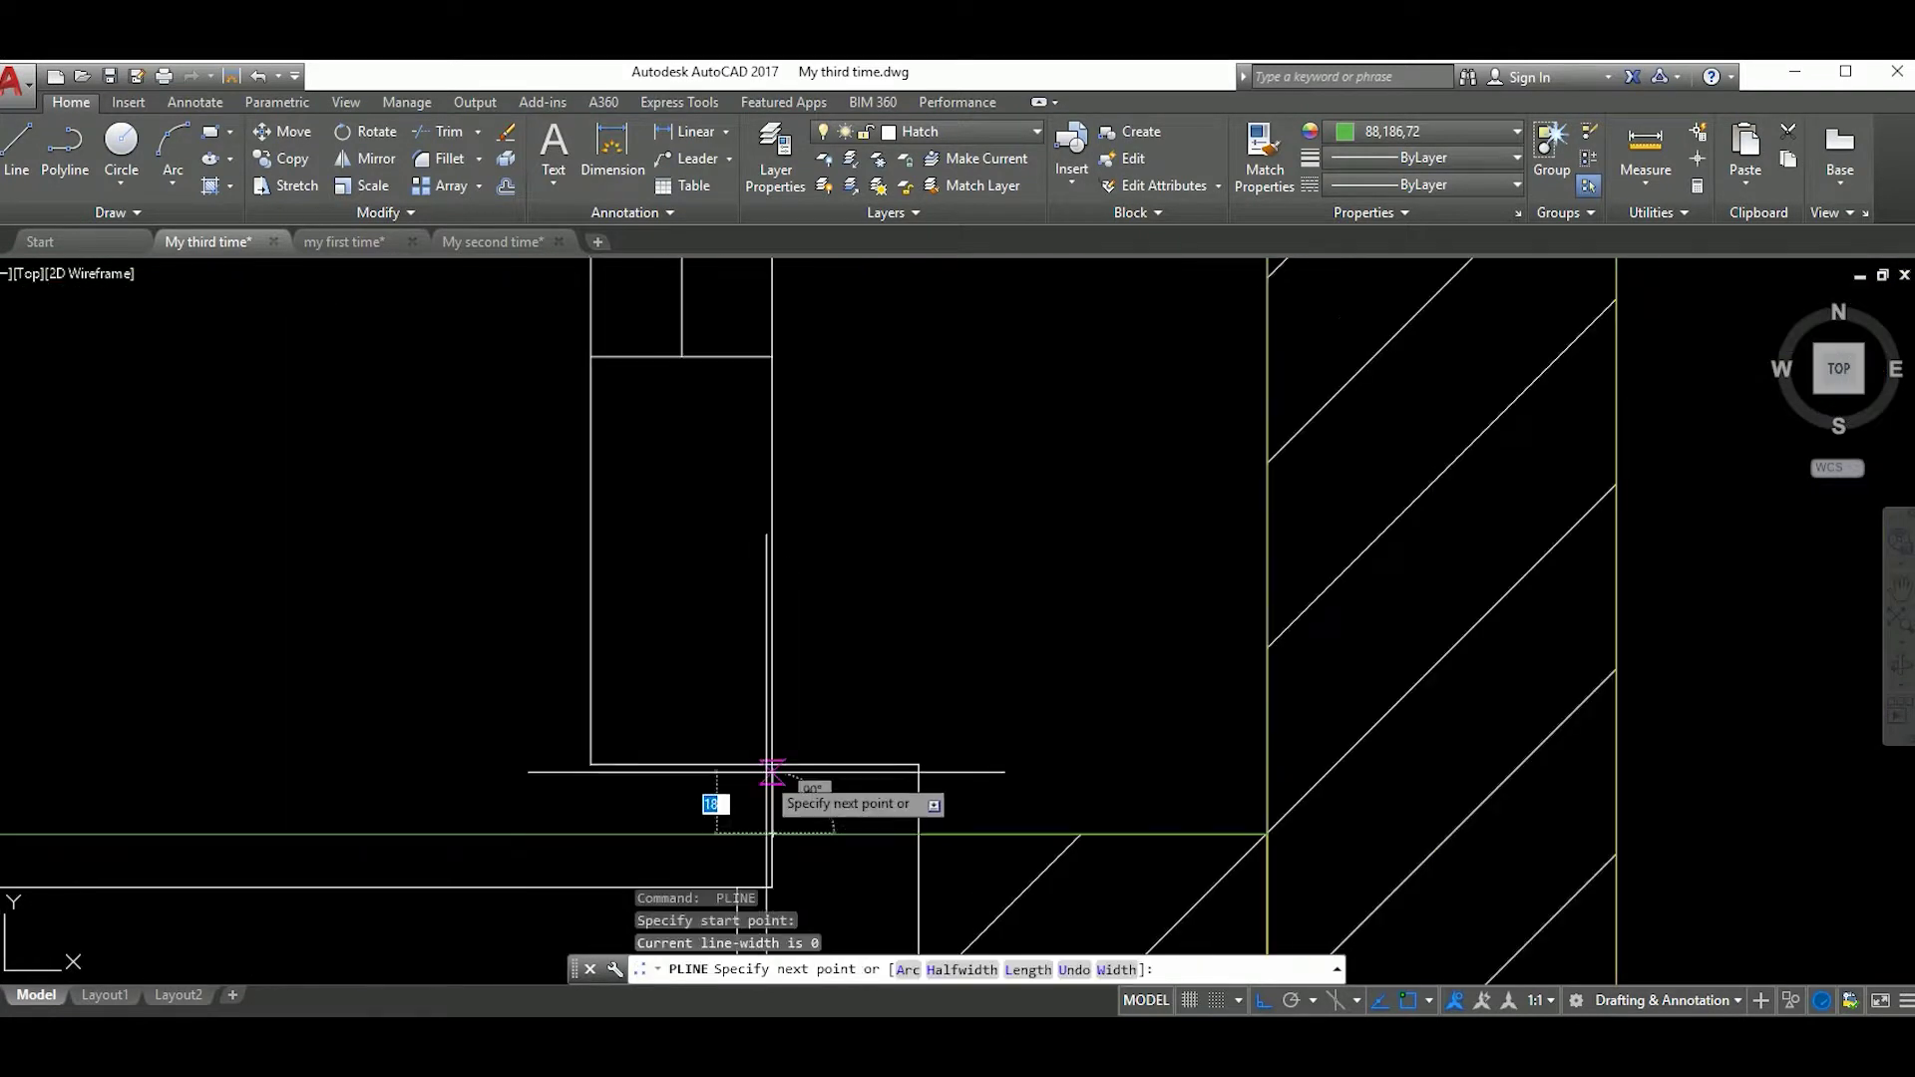
key(Escape)
scroll(898, 758, down, 5)
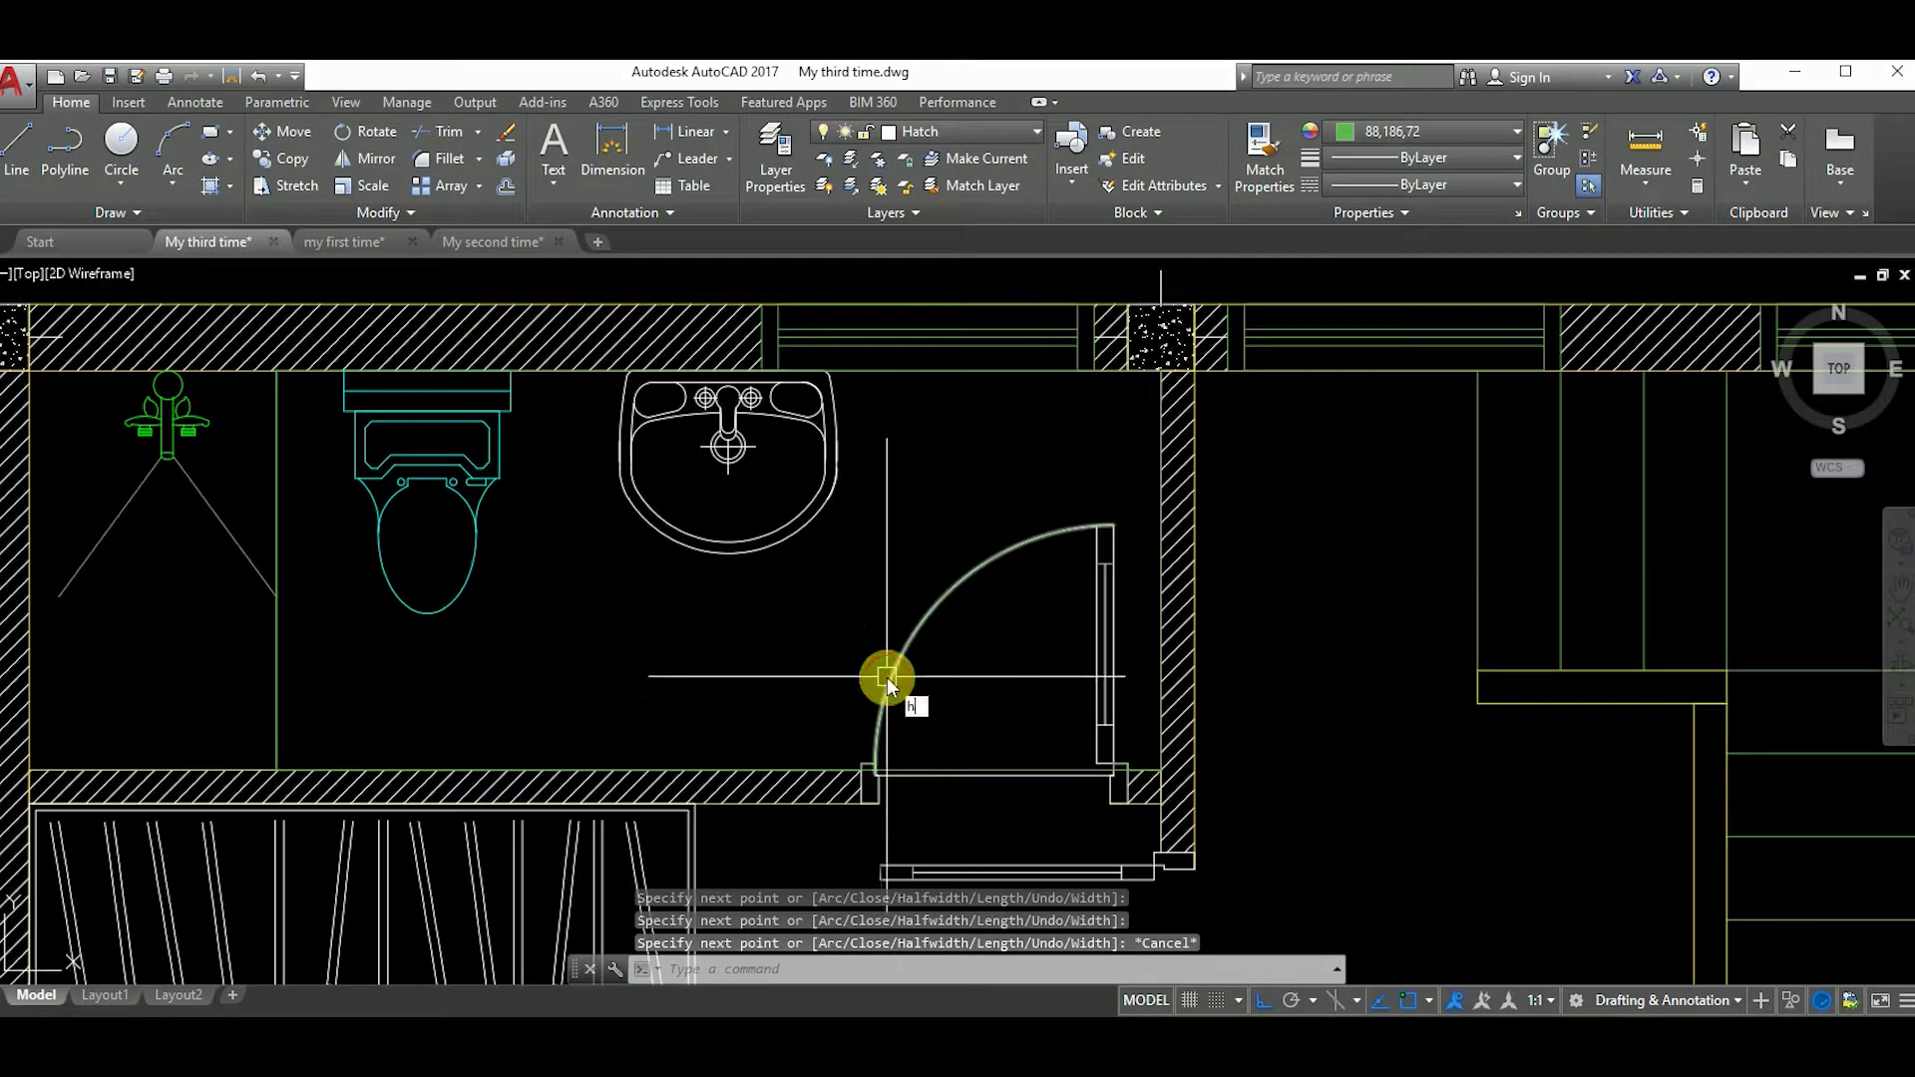
Step: Try a crosshatch on the upstairs bathroom floor, then cancel it
text(h)
key(Return)
click(789, 686)
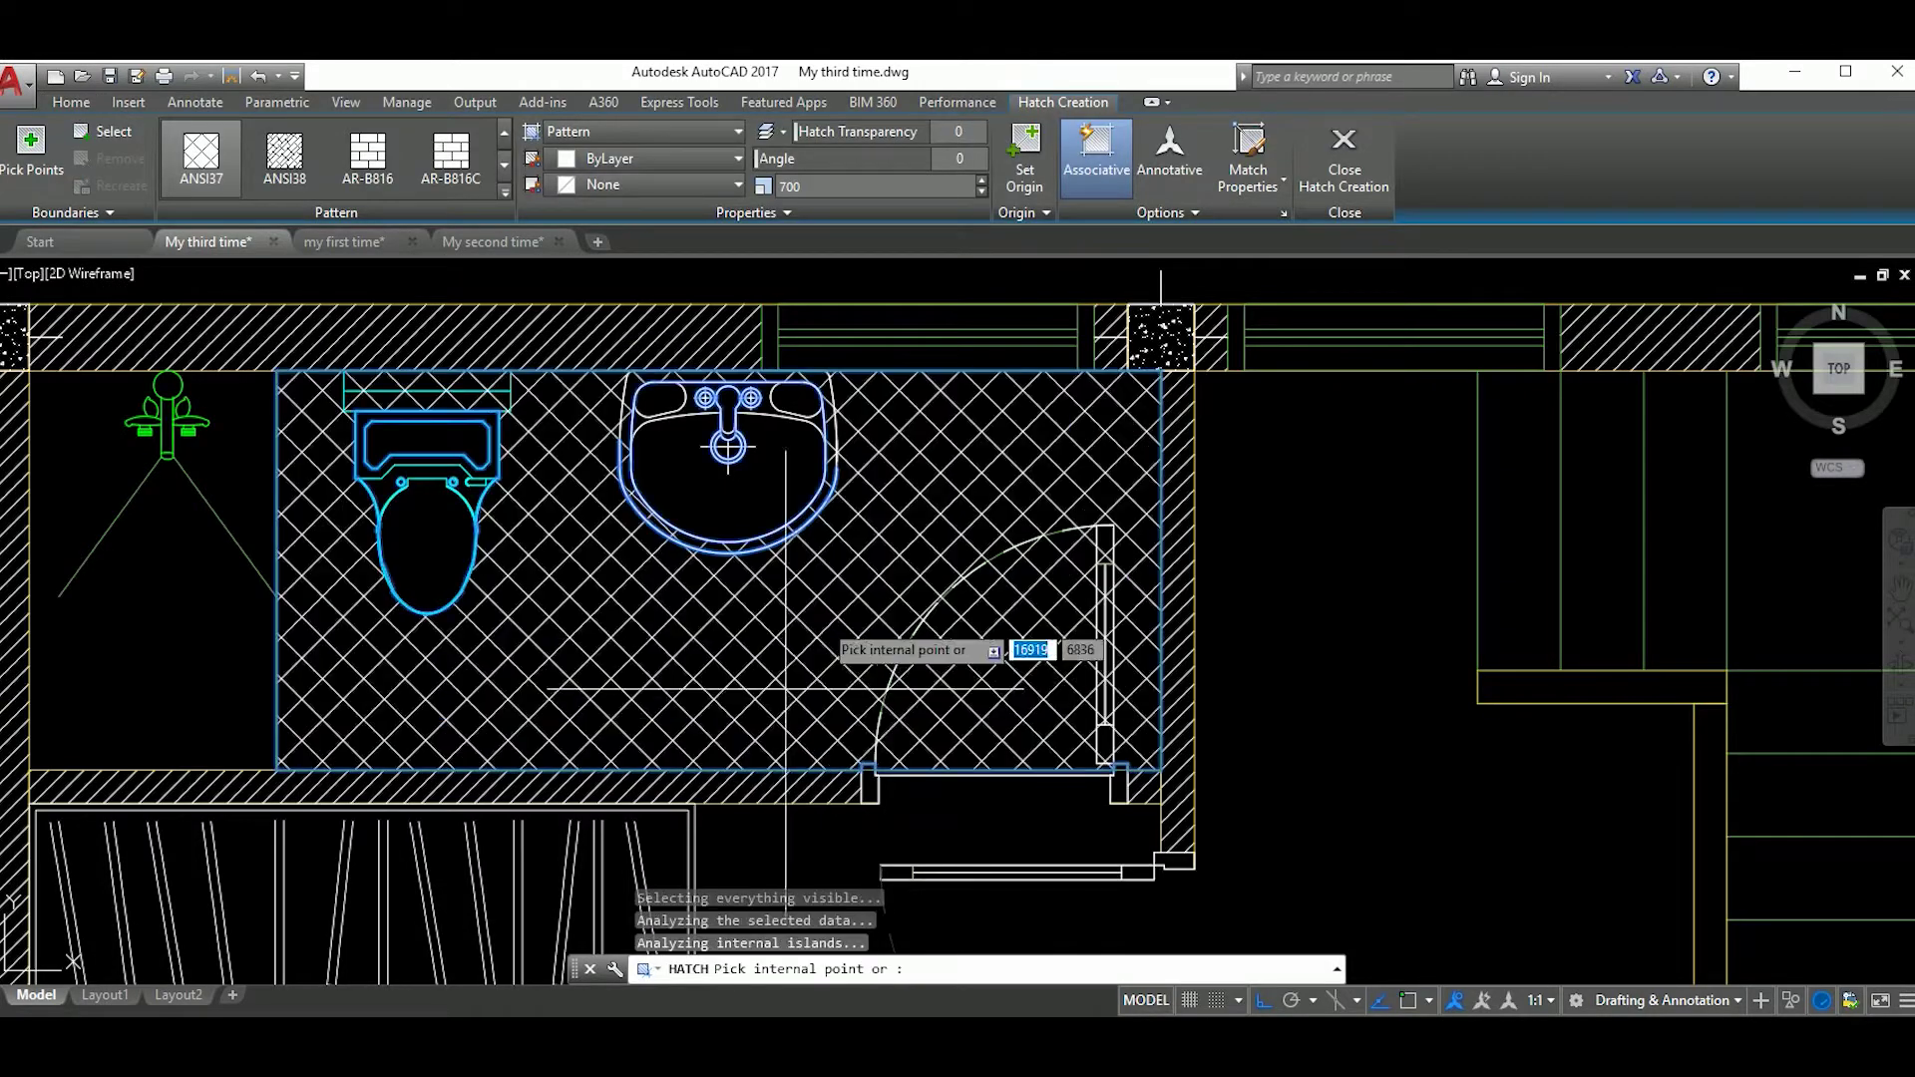
scroll(793, 640, down, 5)
scroll(920, 608, up, 8)
scroll(1049, 663, up, 2)
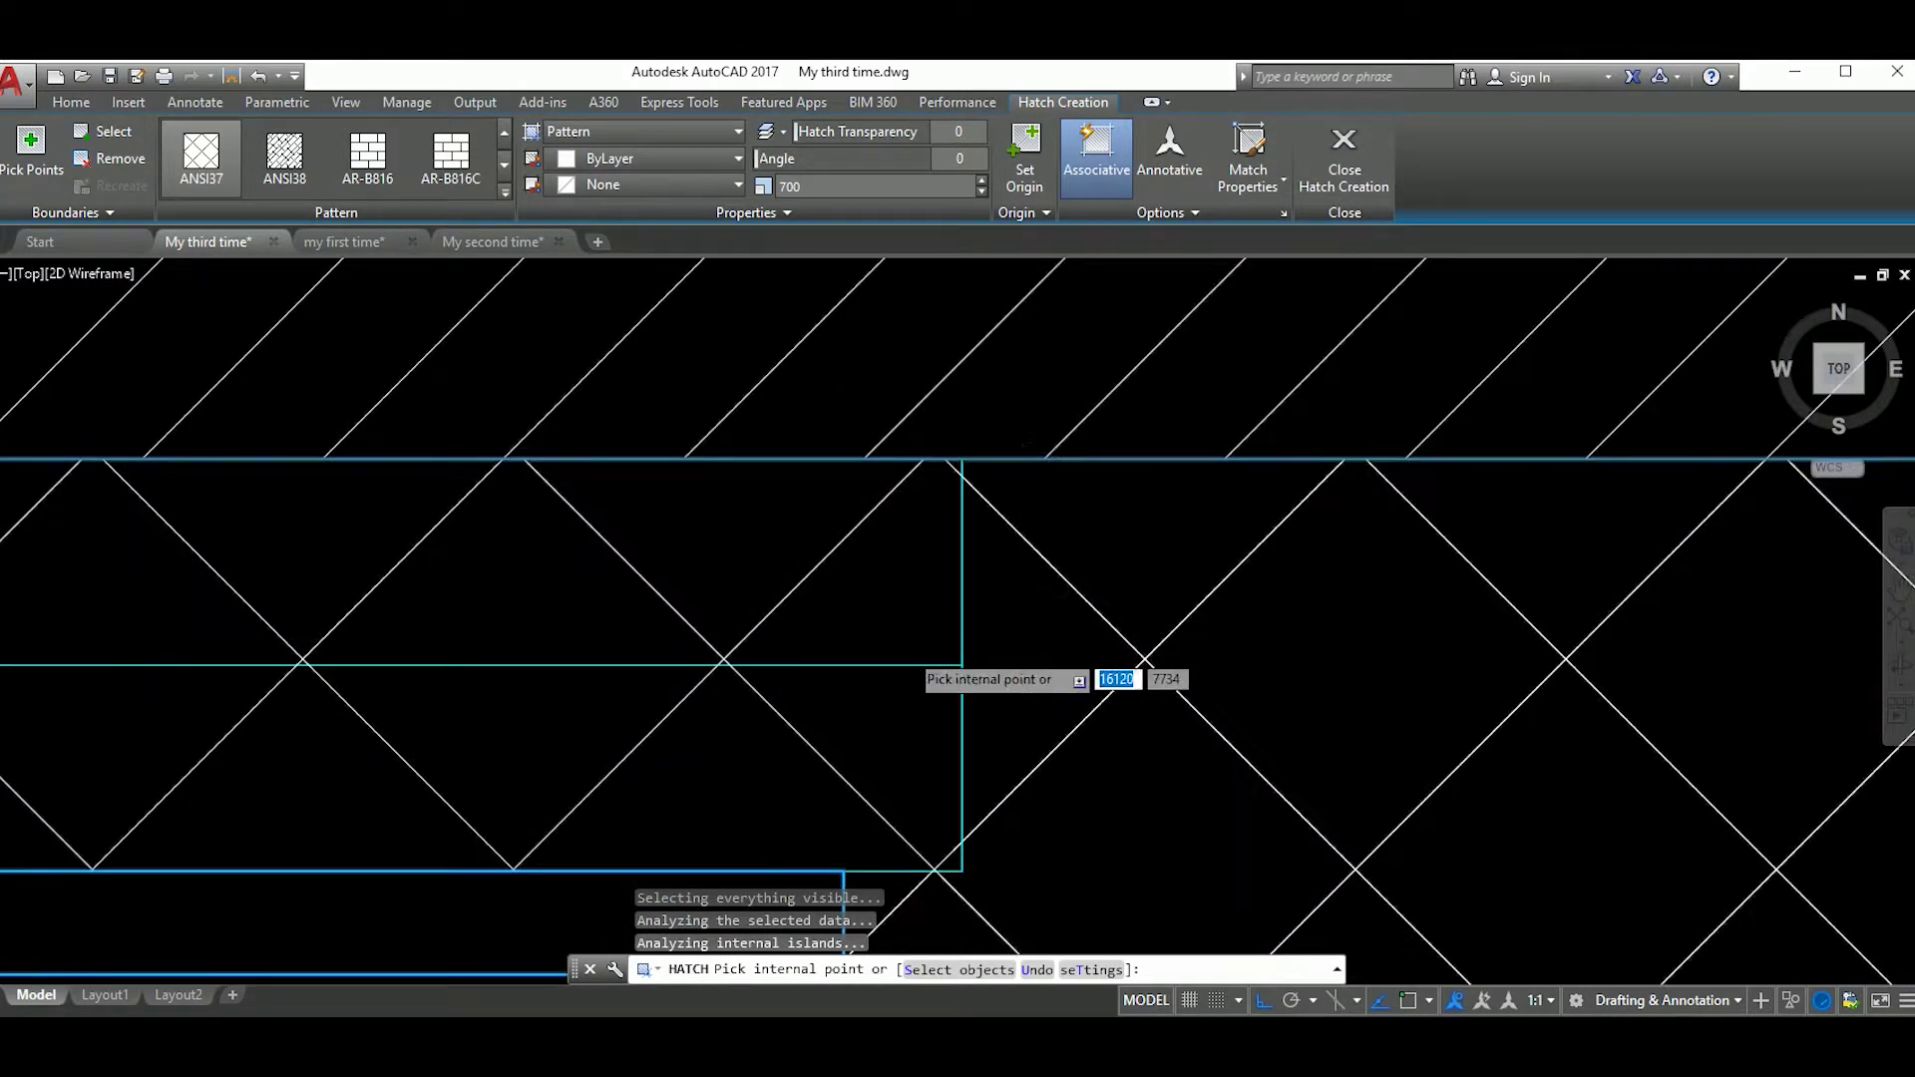
scroll(1048, 663, down, 8)
middle_drag(947, 731, 1011, 731)
scroll(1010, 731, up, 2)
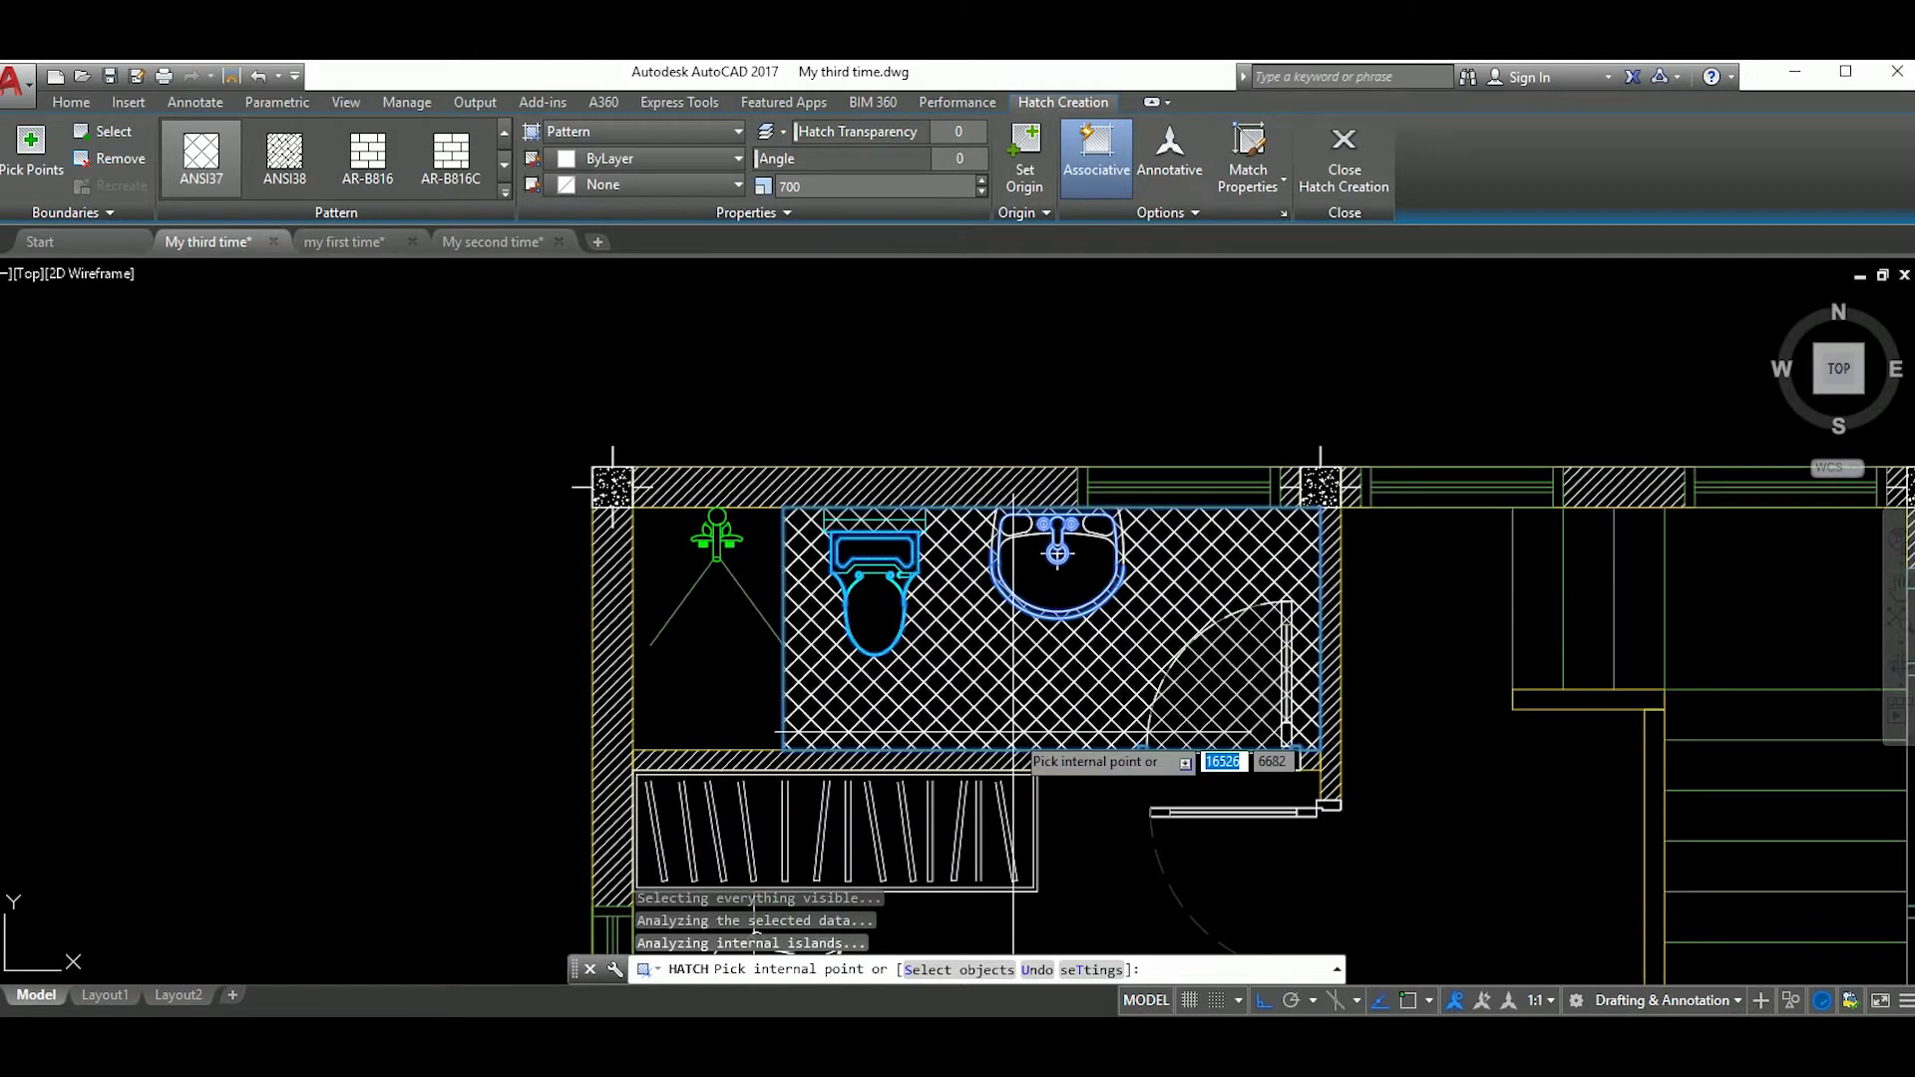
key(Escape)
Step: Window-select the toilet and sink and begin moving them from a base point
click(1234, 697)
scroll(1234, 698, up, 3)
drag(1296, 848, 1219, 664)
drag(1098, 798, 920, 664)
scroll(977, 745, down, 2)
text(m)
key(Return)
click(977, 745)
scroll(906, 670, down, 2)
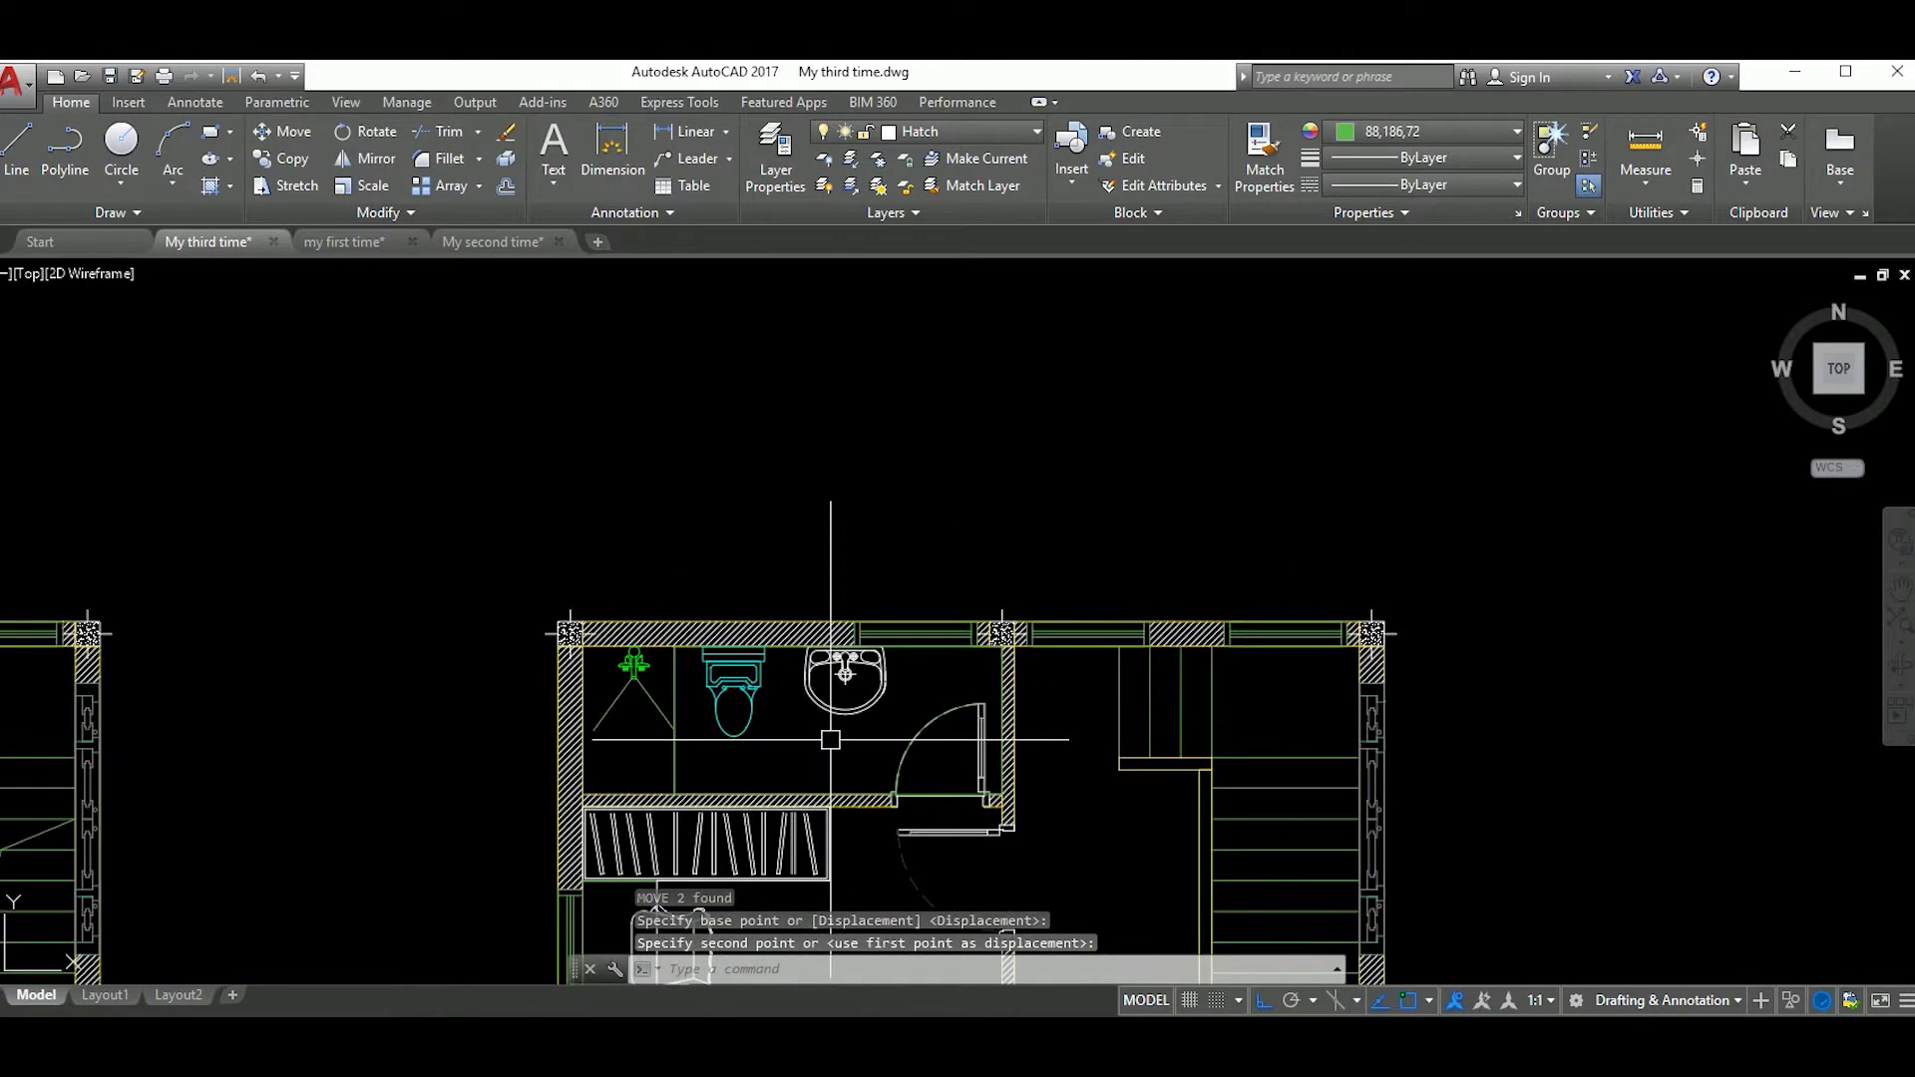
Step: Drop the toilet and sink at their new position in the upstairs bathroom
click(1002, 634)
text(h)
key(Return)
key(Escape)
scroll(1012, 639, down, 3)
scroll(966, 639, up, 2)
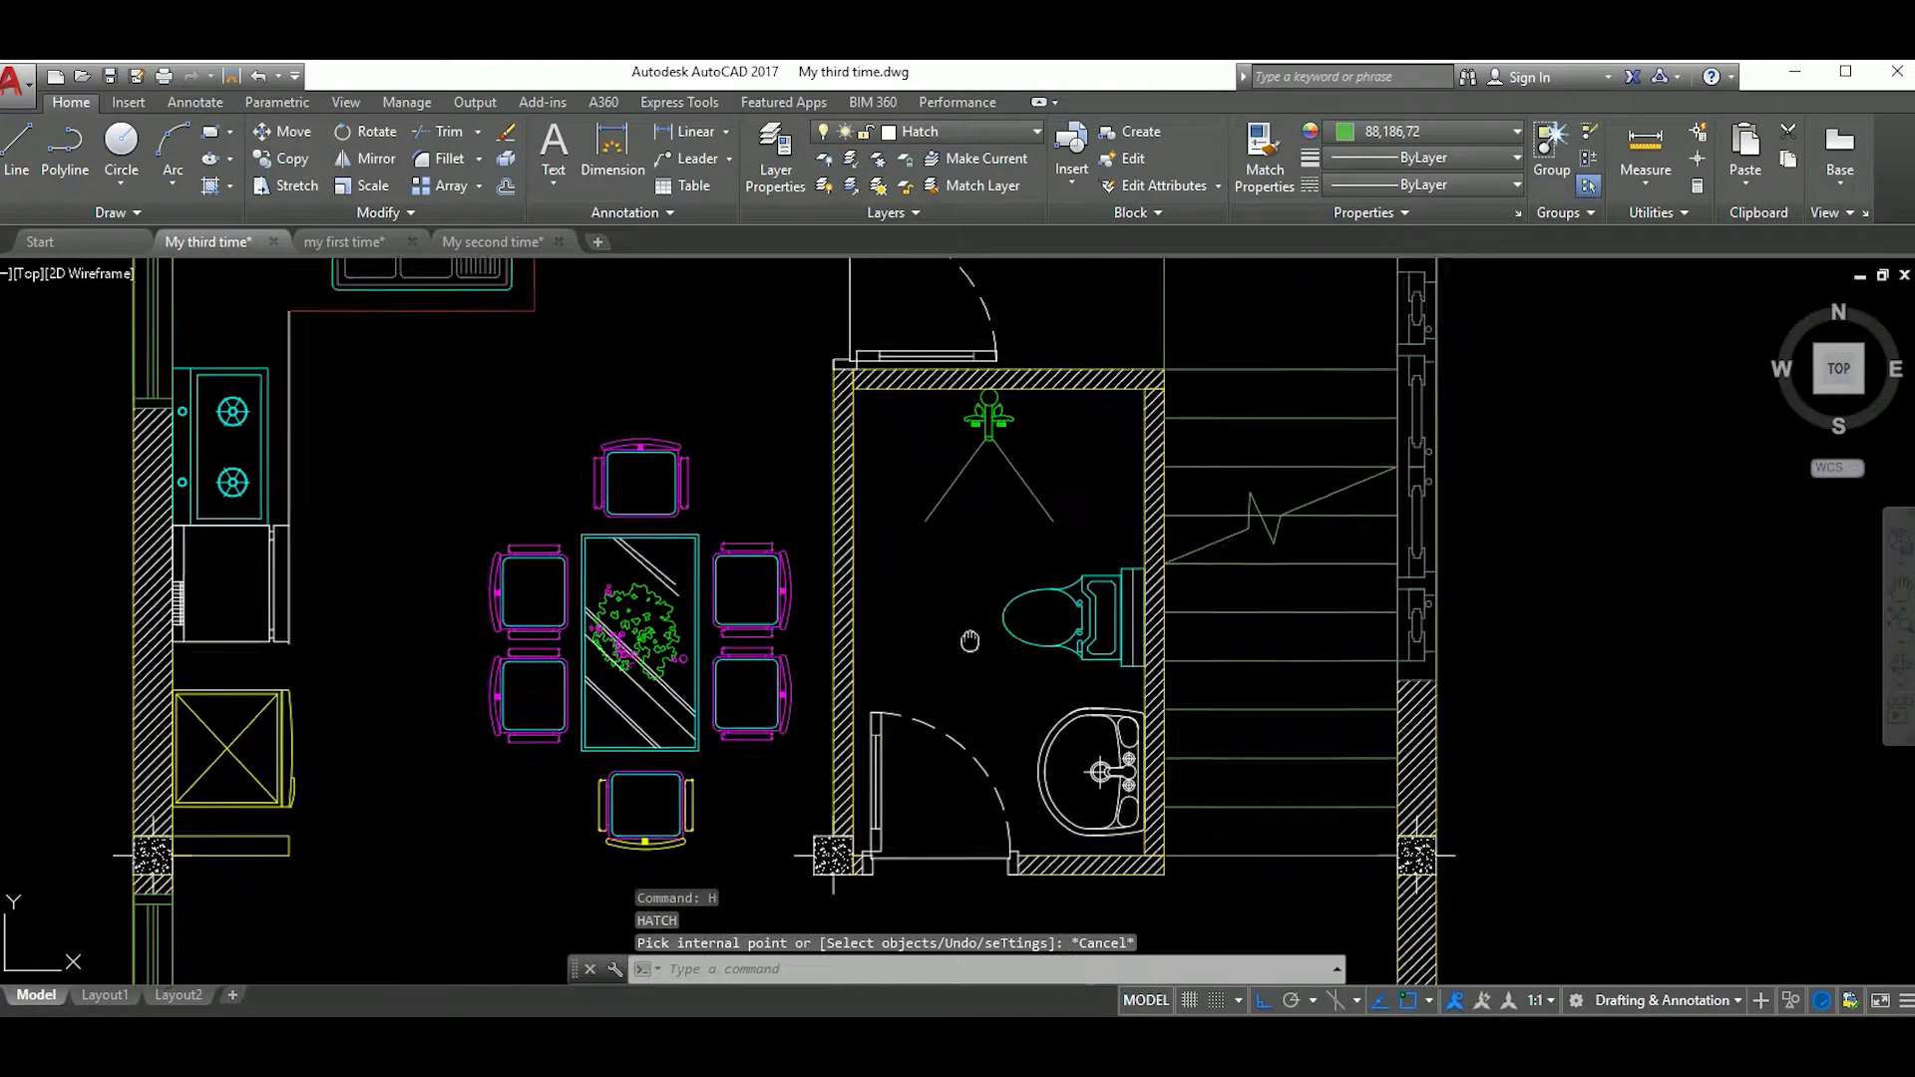
scroll(967, 640, down, 2)
Step: Redraw the ground-floor bathroom door swing as a three-point arc ending at the wall corner
text(a)
key(Return)
scroll(1027, 650, up, 3)
click(826, 598)
scroll(1097, 649, down, 3)
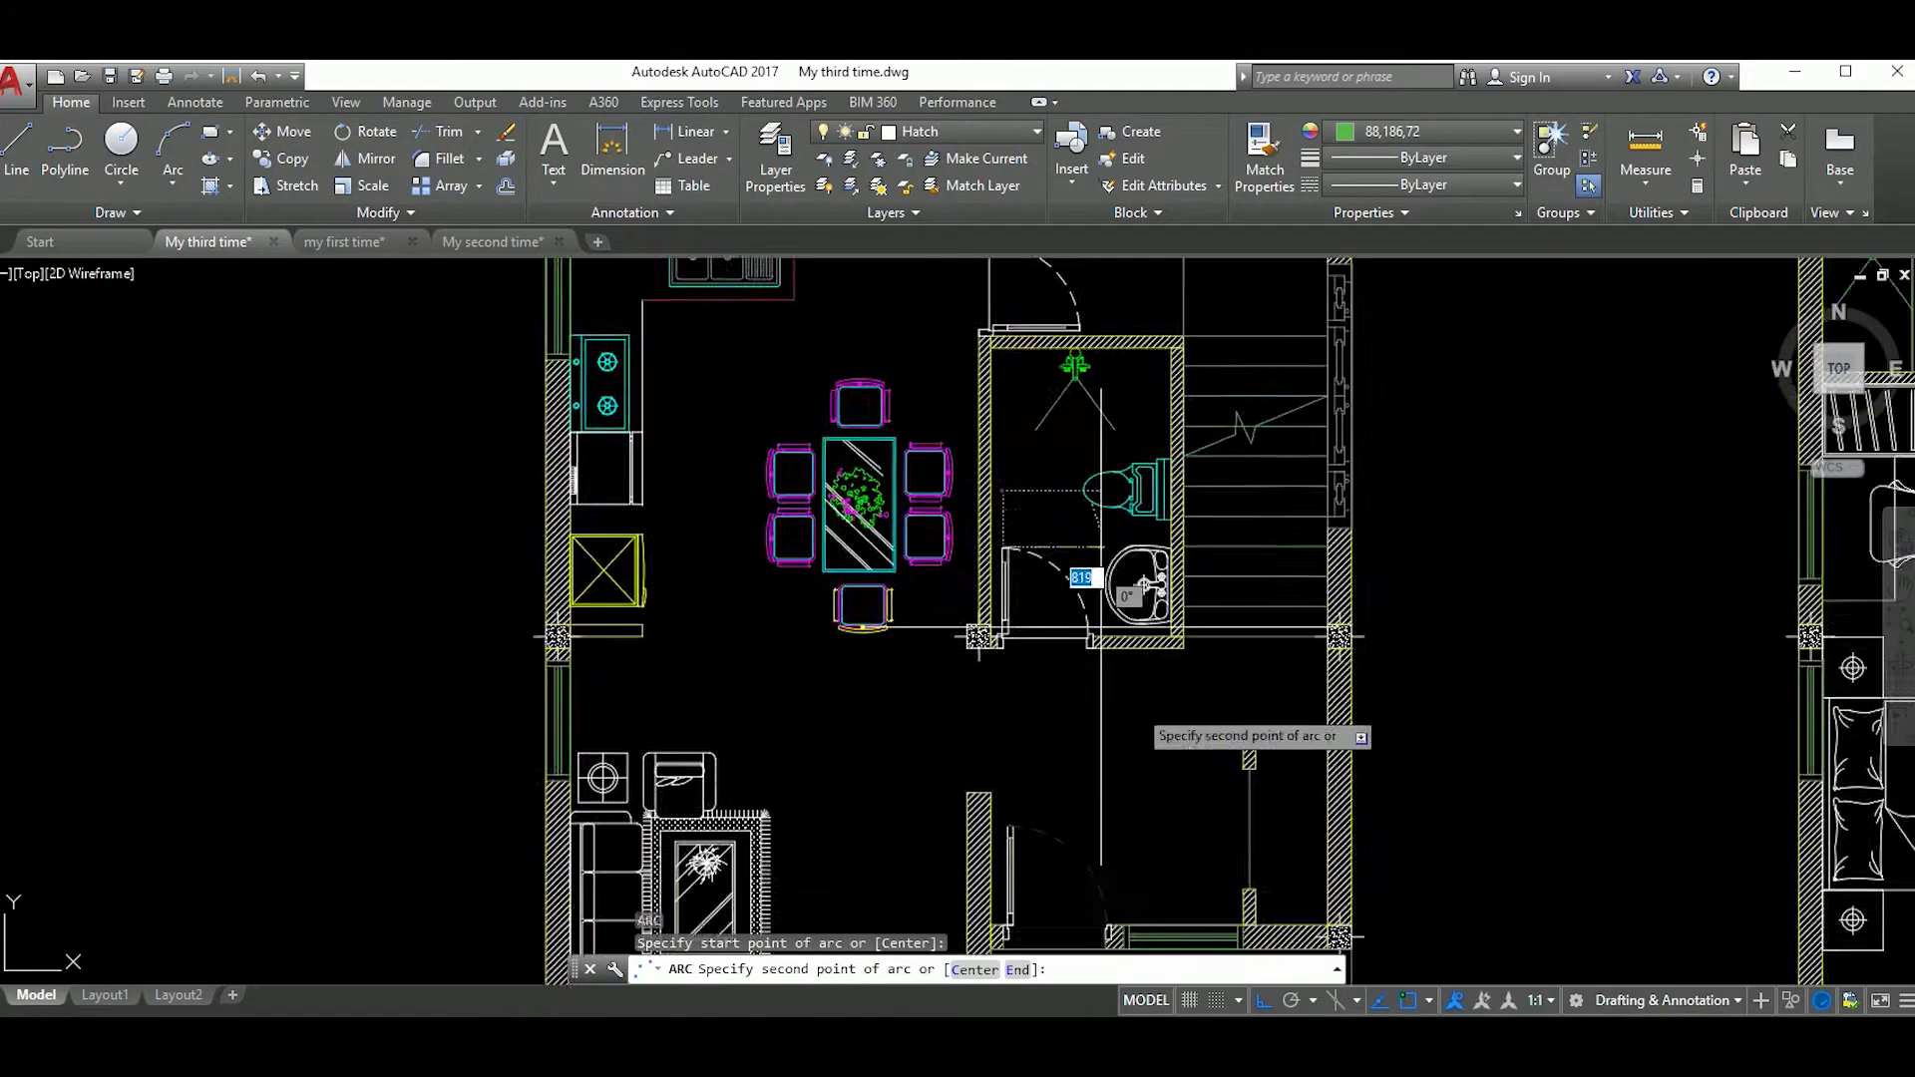
scroll(1123, 594, up, 5)
click(1098, 509)
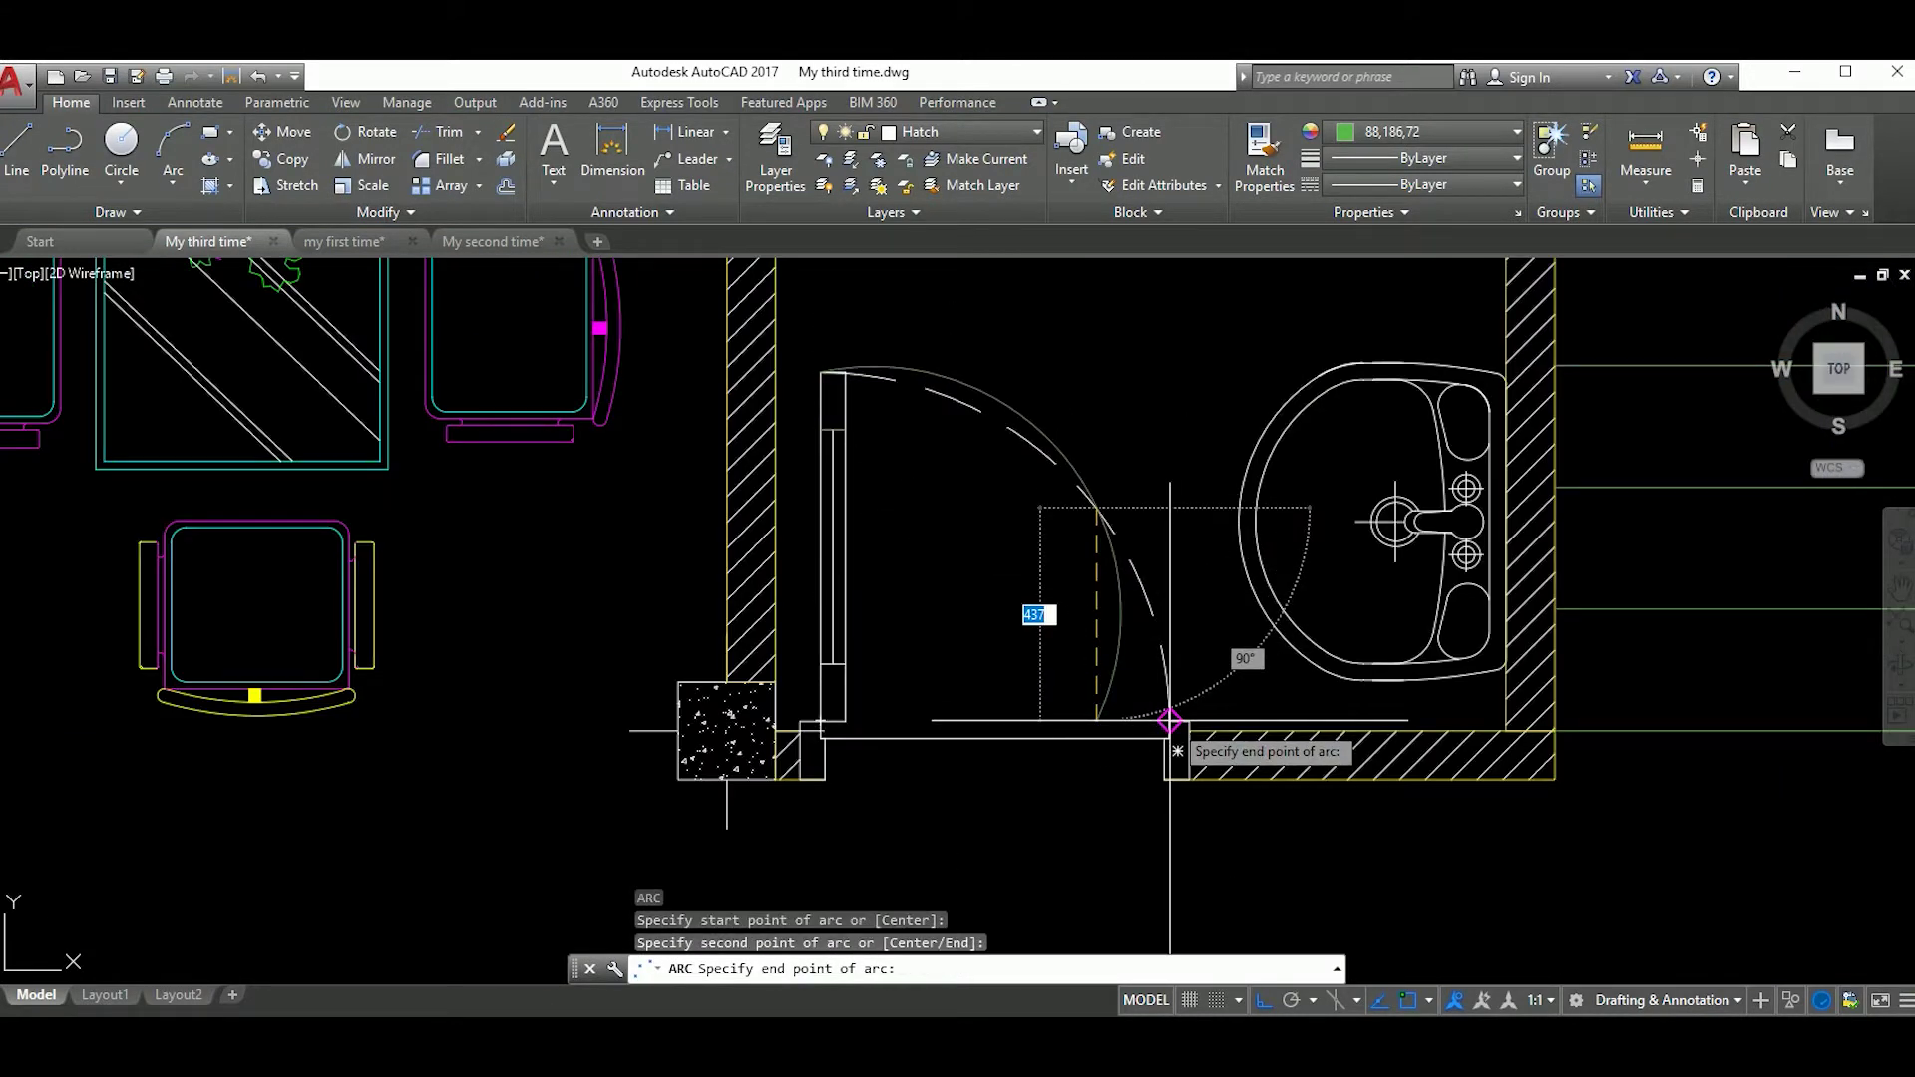
click(1170, 720)
scroll(1170, 720, down, 3)
scroll(1177, 620, up, 2)
scroll(1176, 610, up, 4)
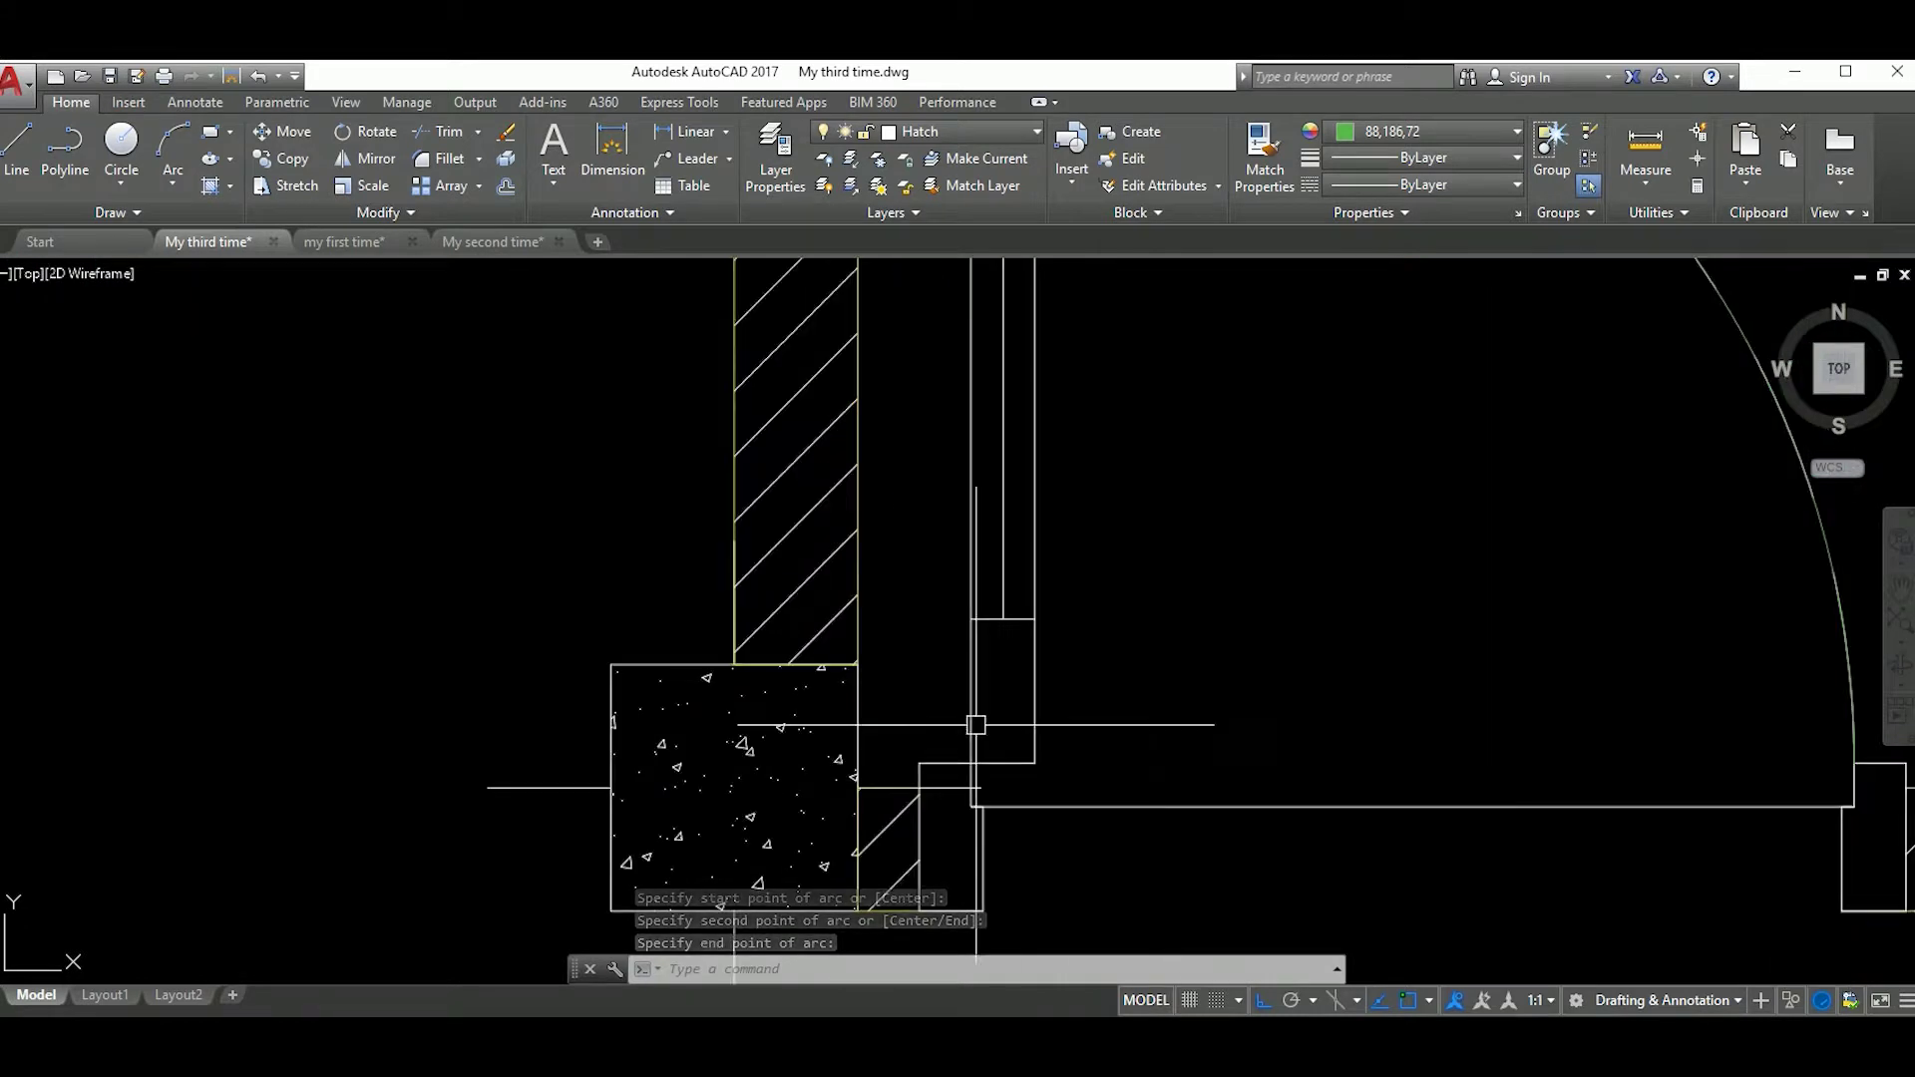
scroll(1163, 757, down, 4)
scroll(1137, 565, down, 4)
Step: Fill the ground-floor bathroom floor with ANSI37 crosshatch
text(h)
key(Return)
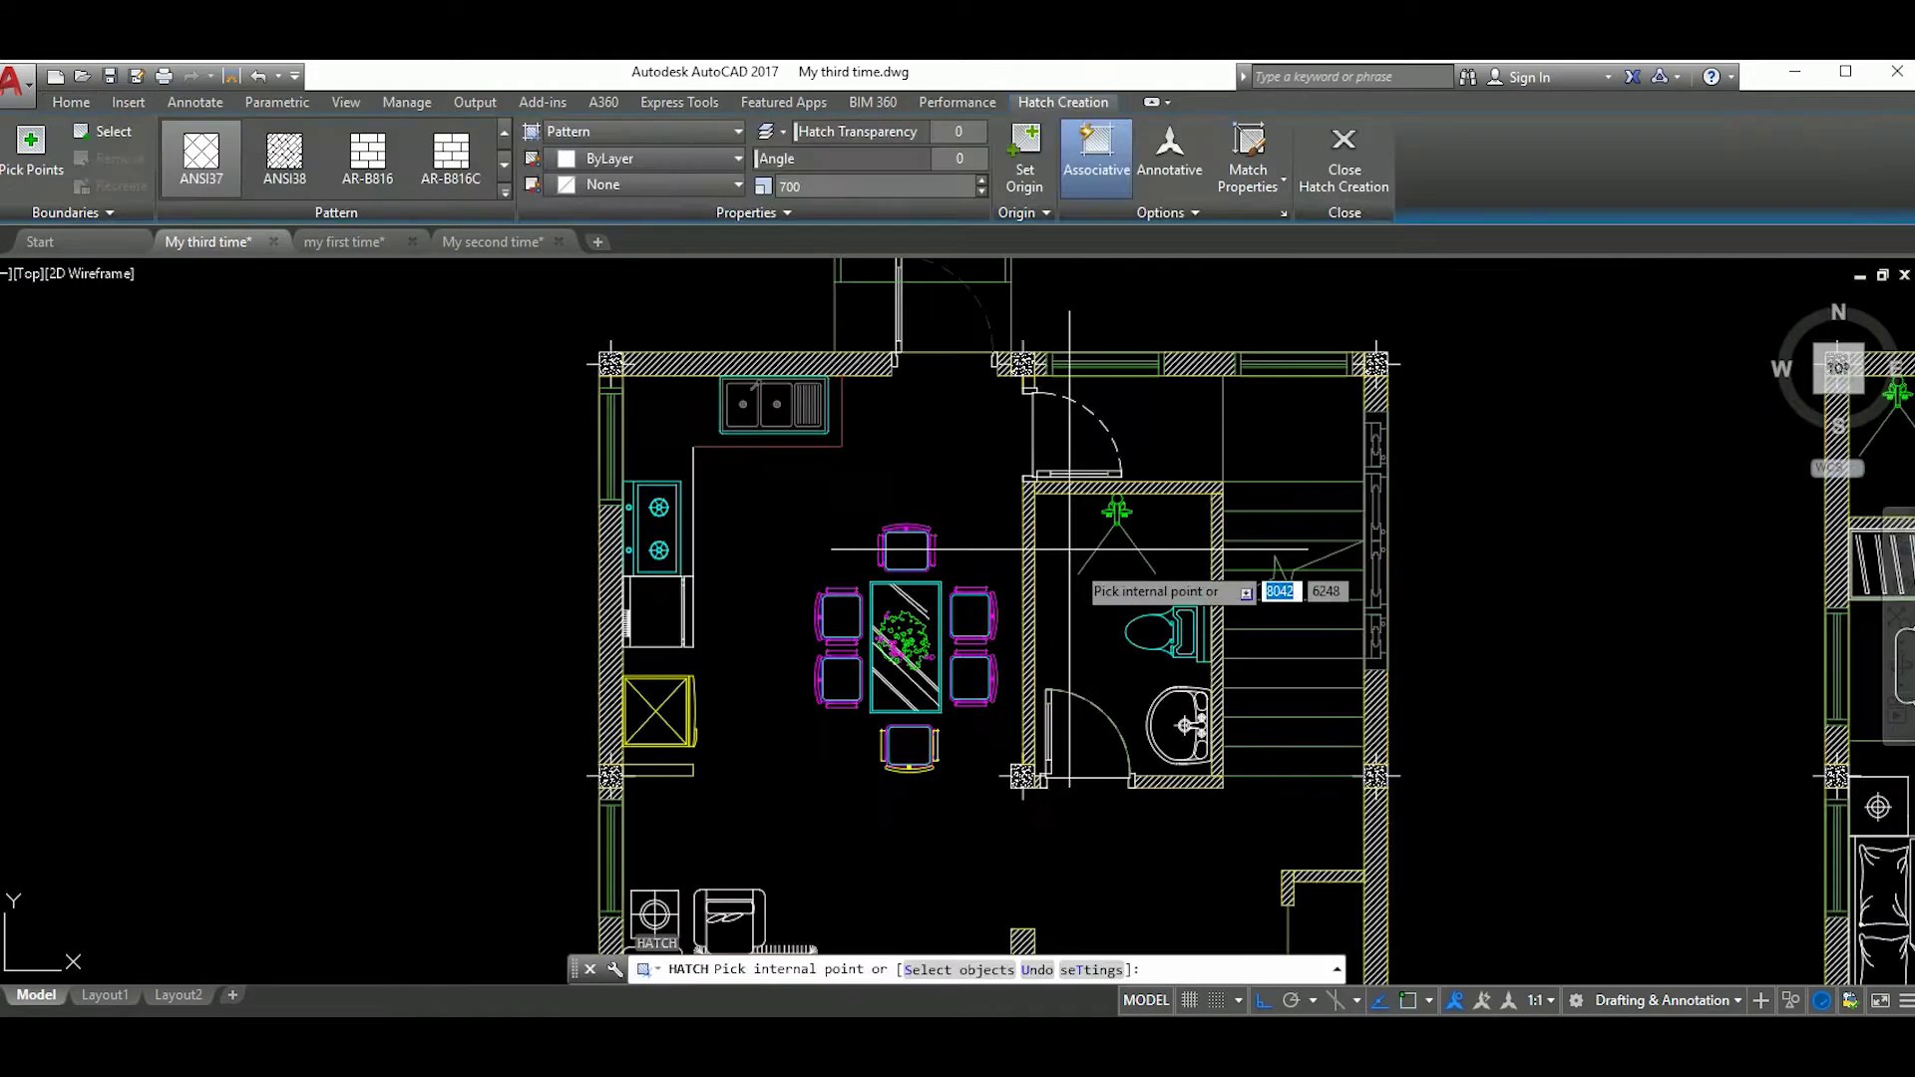
click(1107, 646)
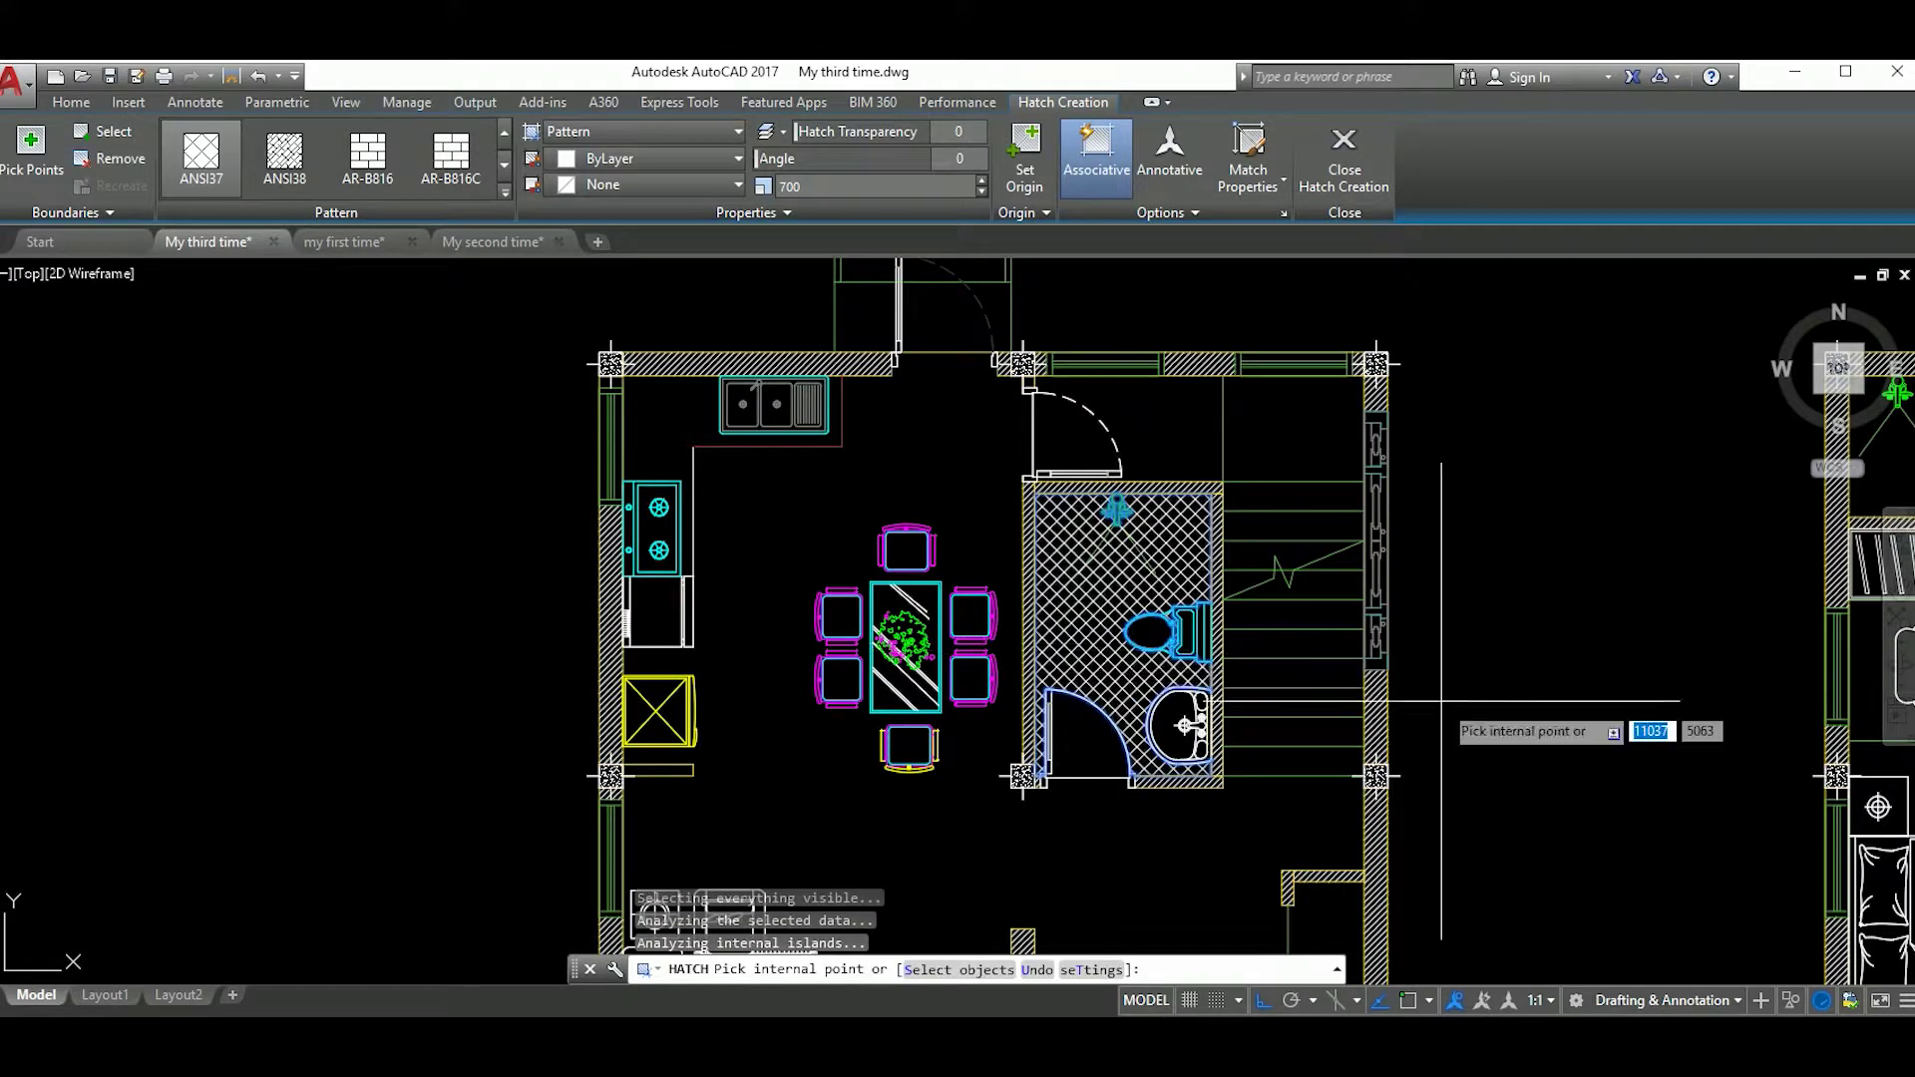
scroll(1256, 661, down, 4)
key(Return)
scroll(1210, 684, up, 2)
scroll(1125, 634, down, 2)
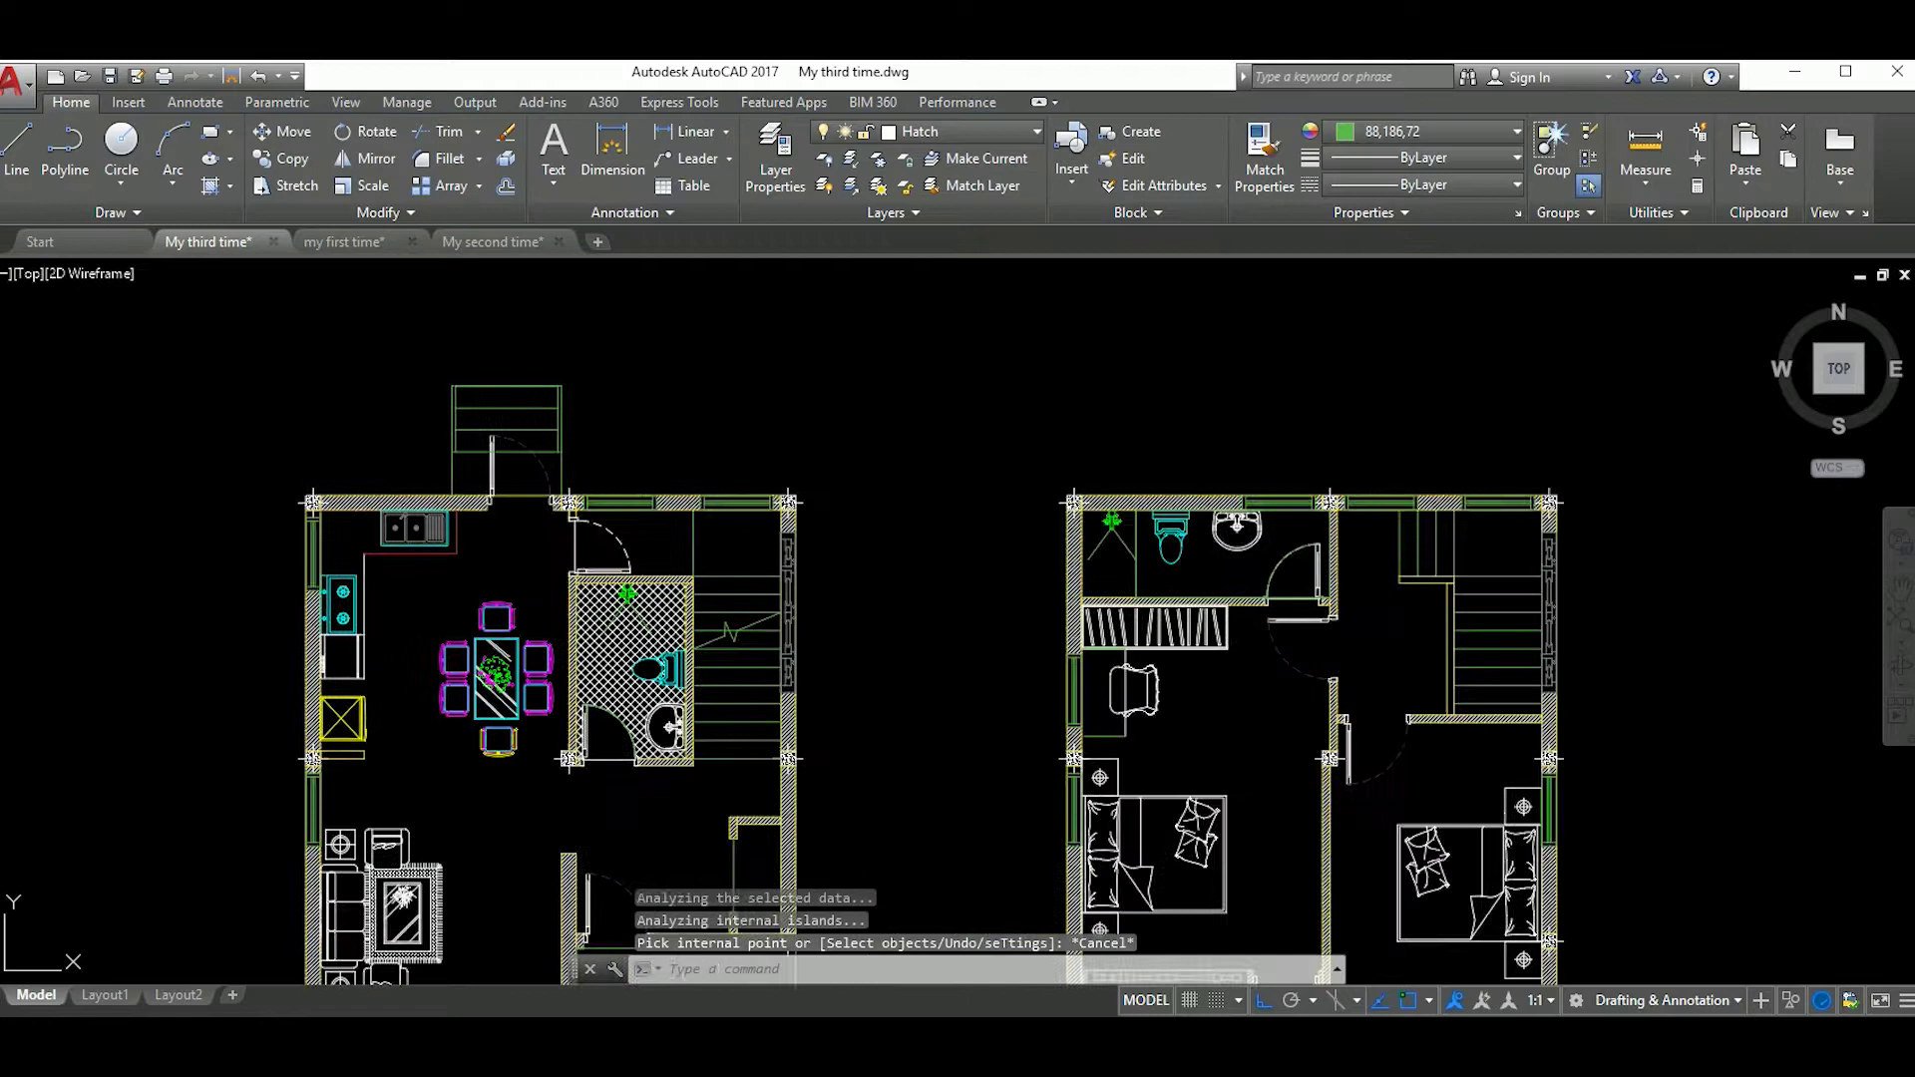
Step: Hatch the upstairs bathroom, then delete the crosshatch that spilled into the hall and bedroom
click(1235, 583)
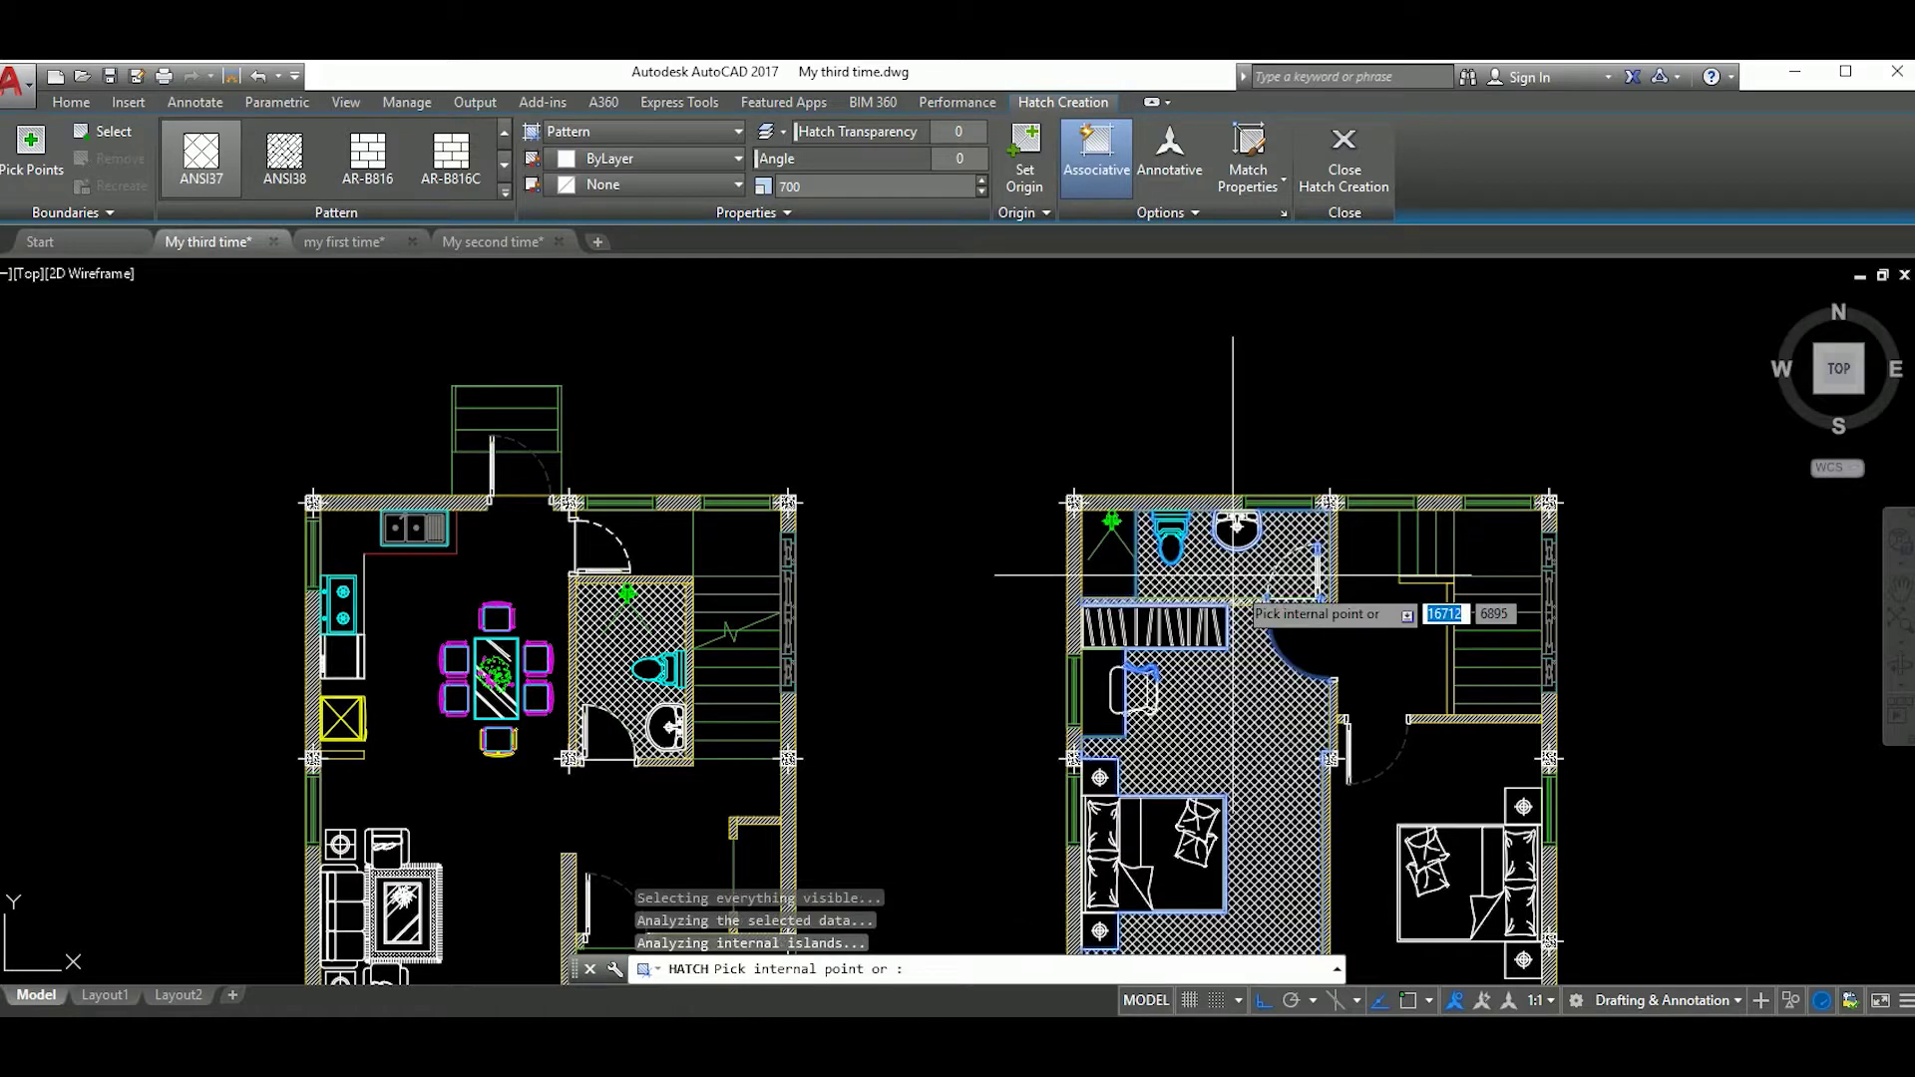
key(Escape)
scroll(1232, 589, up, 5)
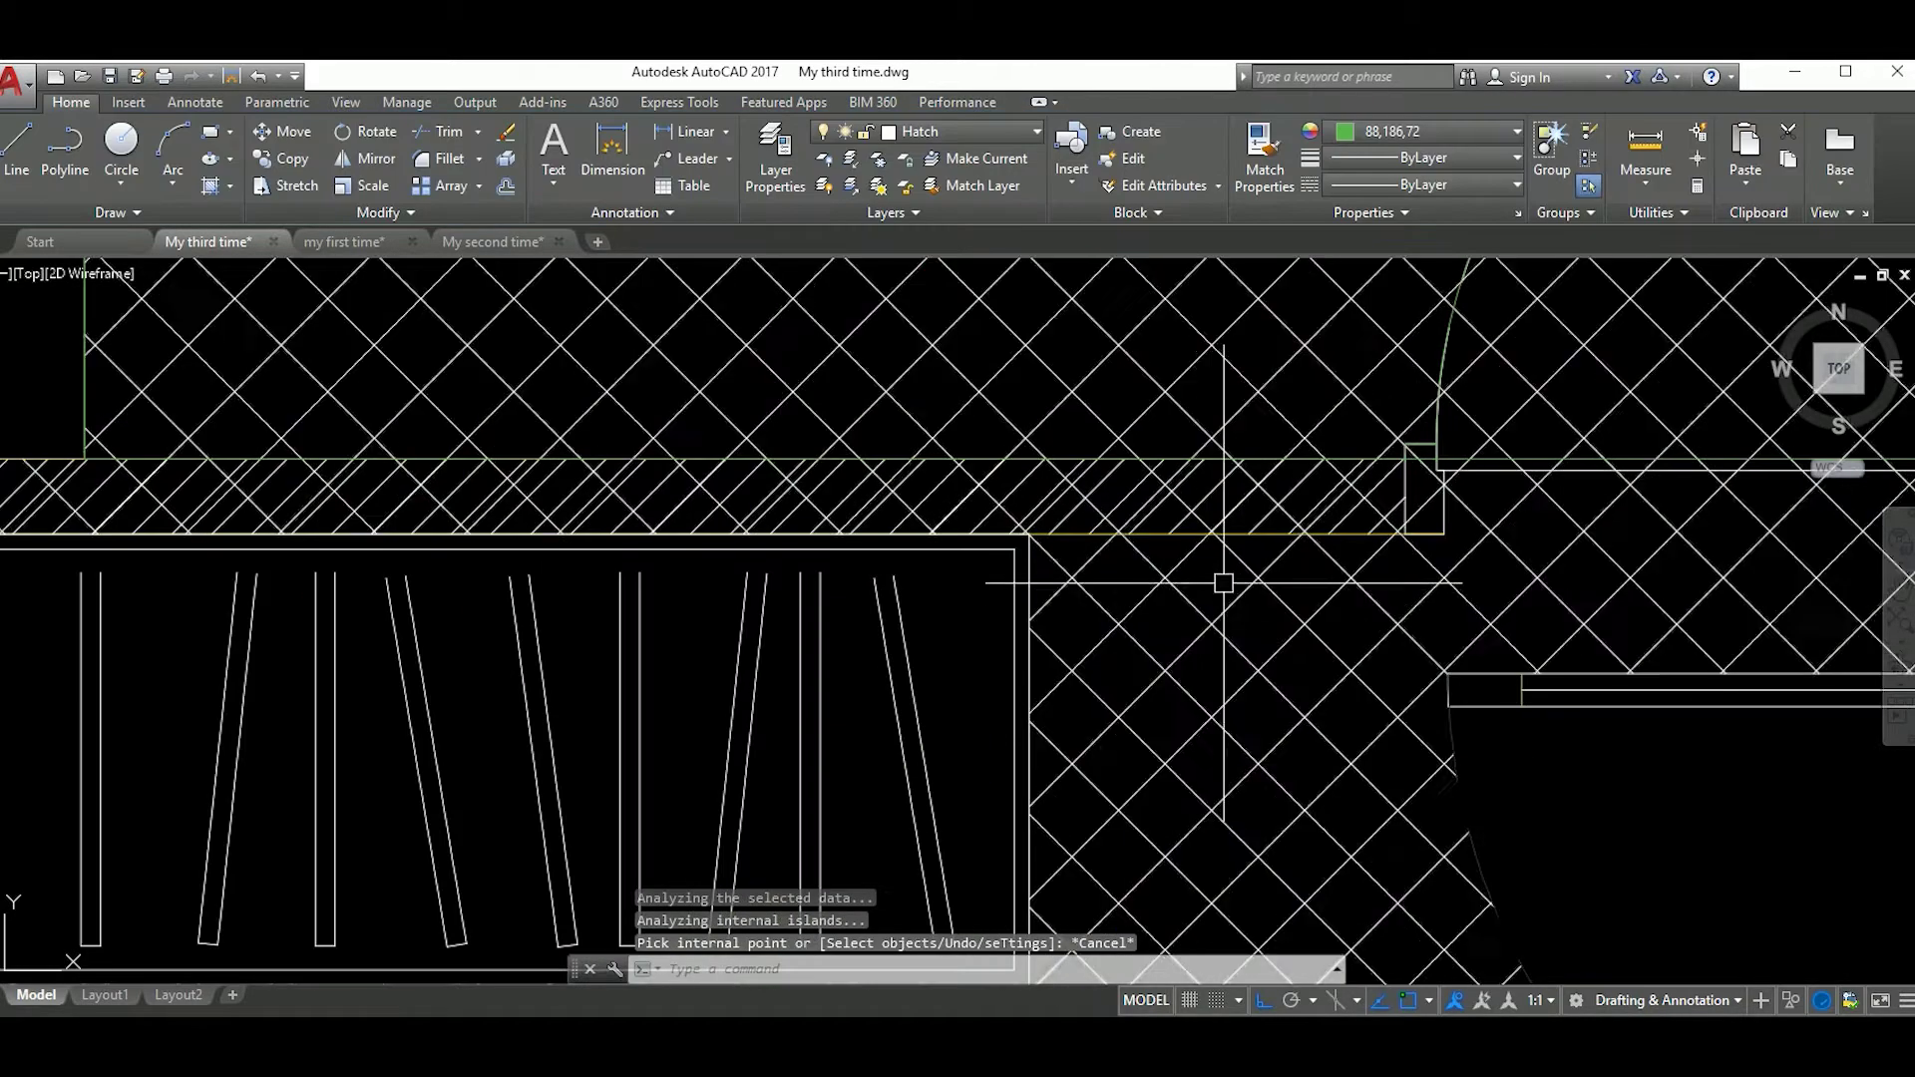
scroll(1221, 597, down, 5)
click(1218, 649)
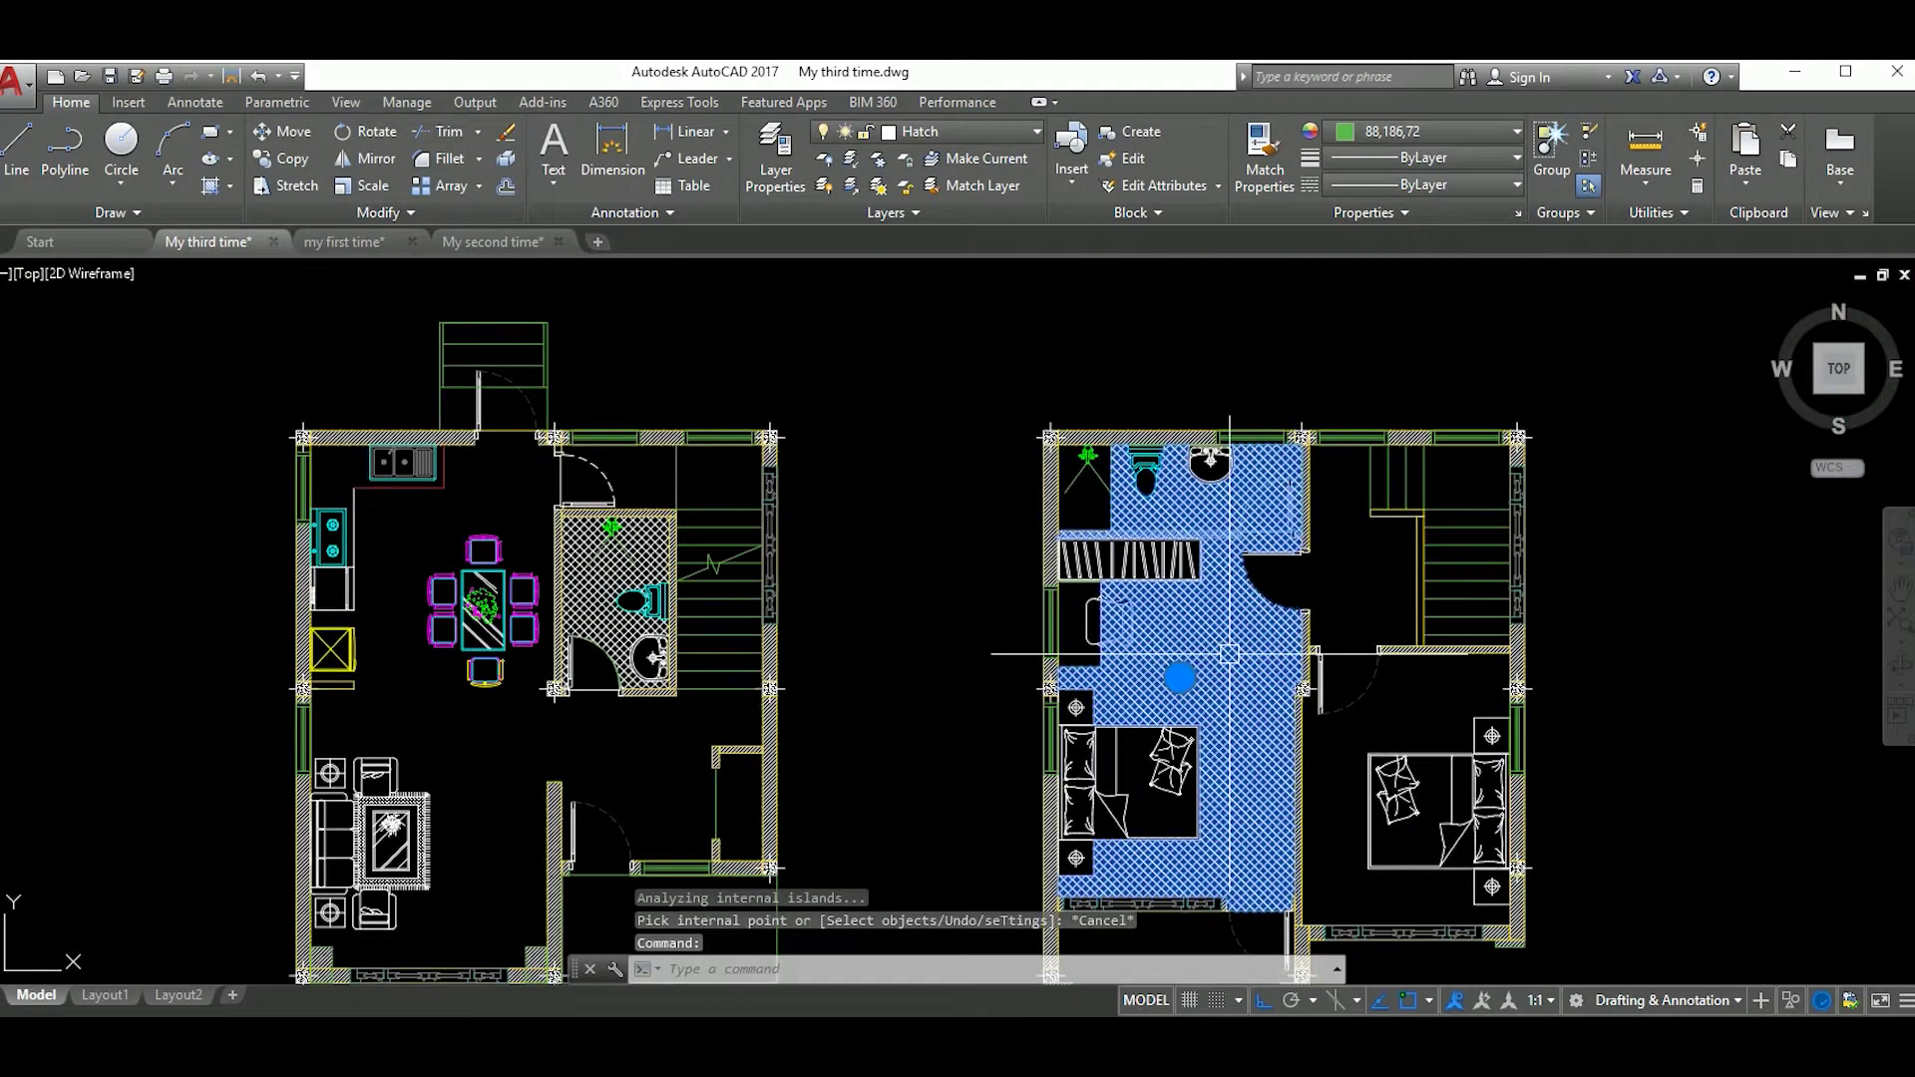
key(Delete)
scroll(1270, 483, up, 5)
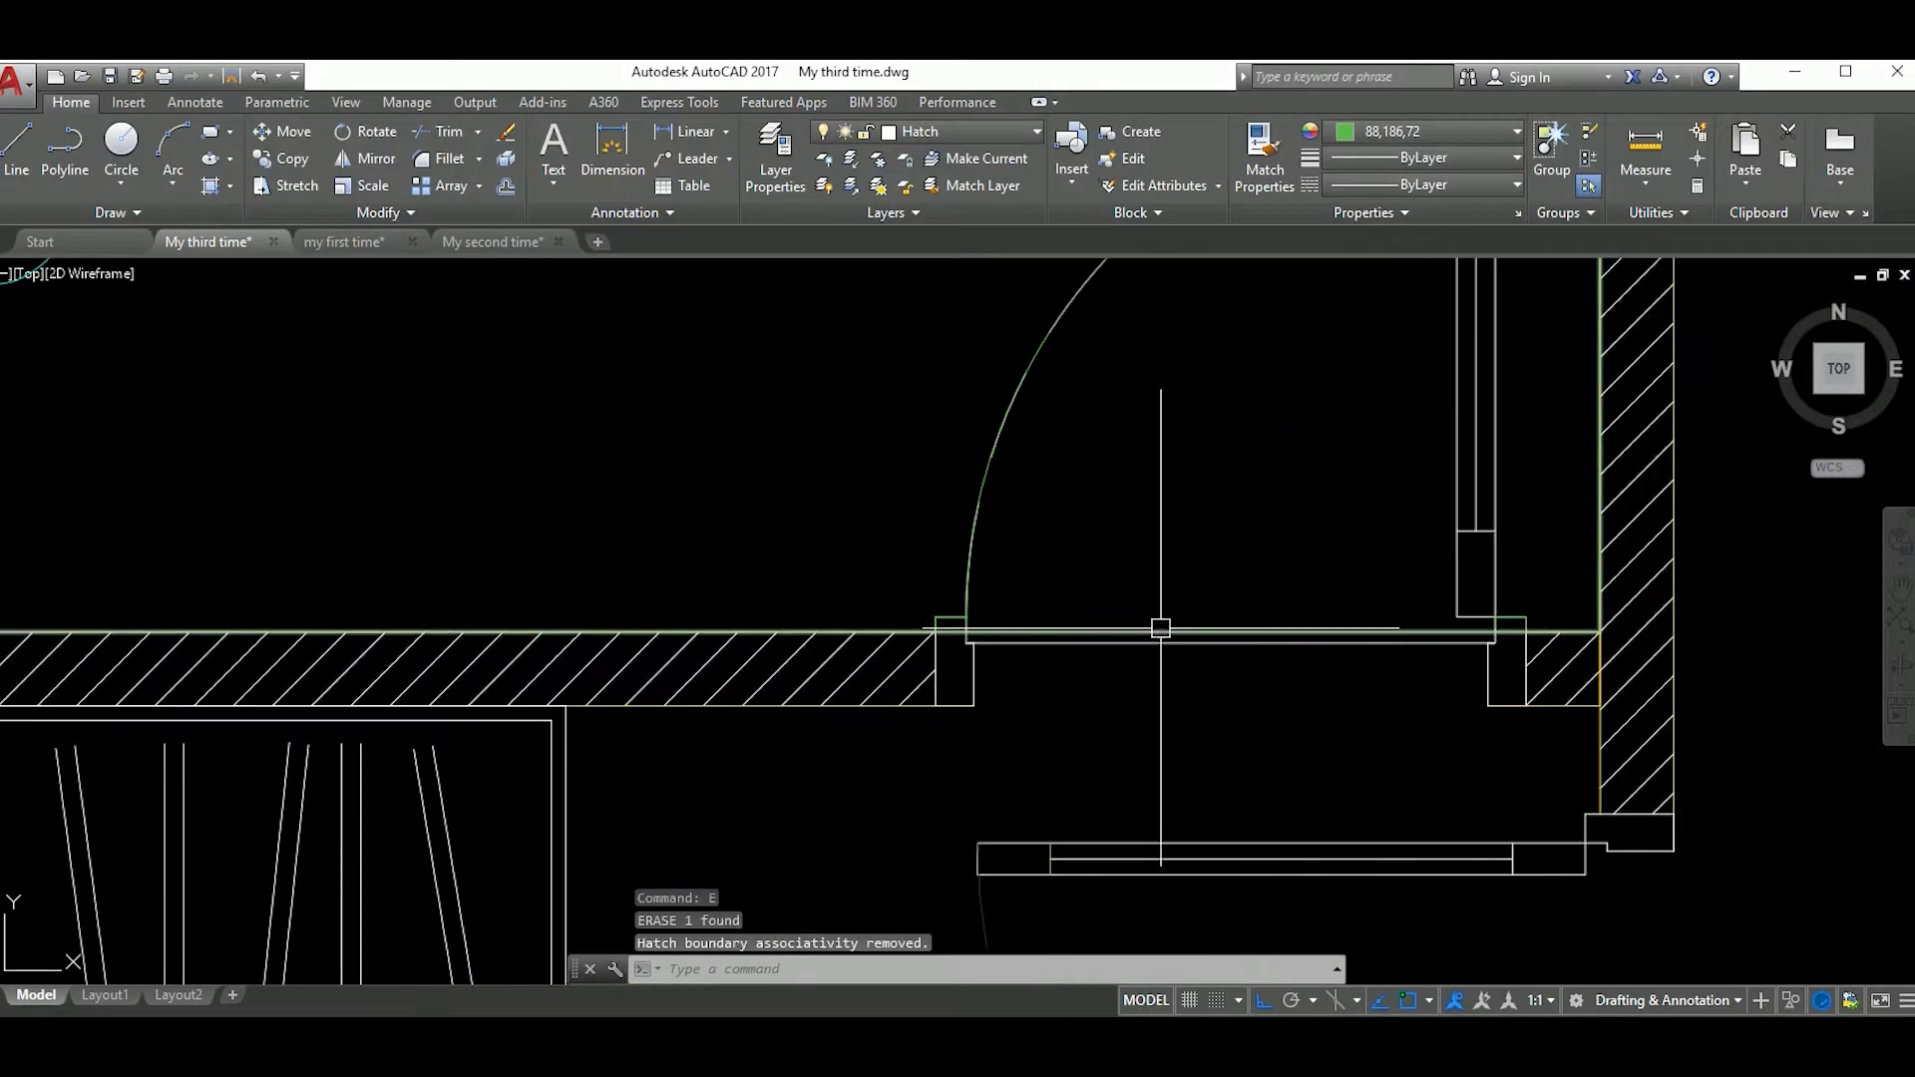
click(1154, 628)
scroll(1154, 629, down, 2)
middle_drag(1155, 629, 1331, 593)
scroll(1332, 598, up, 2)
scroll(1330, 618, up, 2)
scroll(1326, 655, up, 3)
key(Escape)
click(1286, 682)
key(Escape)
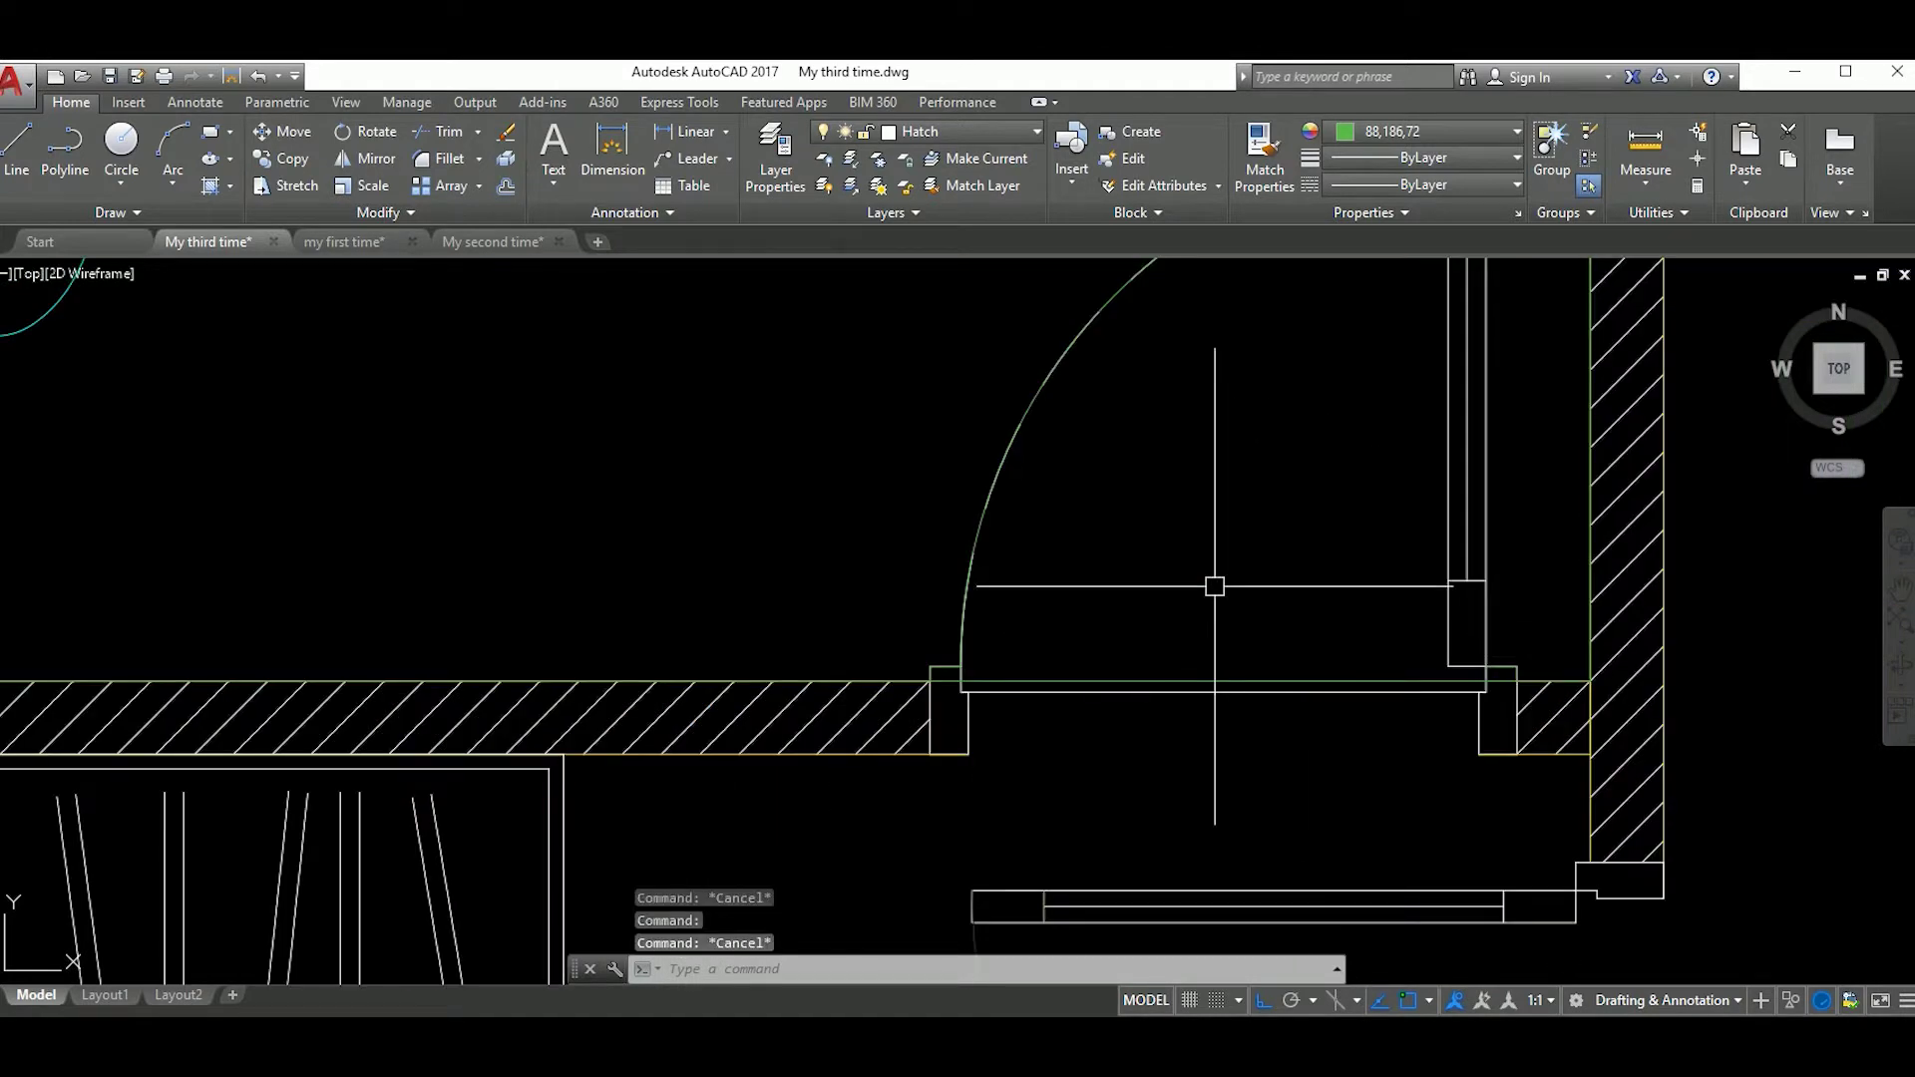
text(tr)
key(Return)
key(Return)
scroll(1496, 683, up, 2)
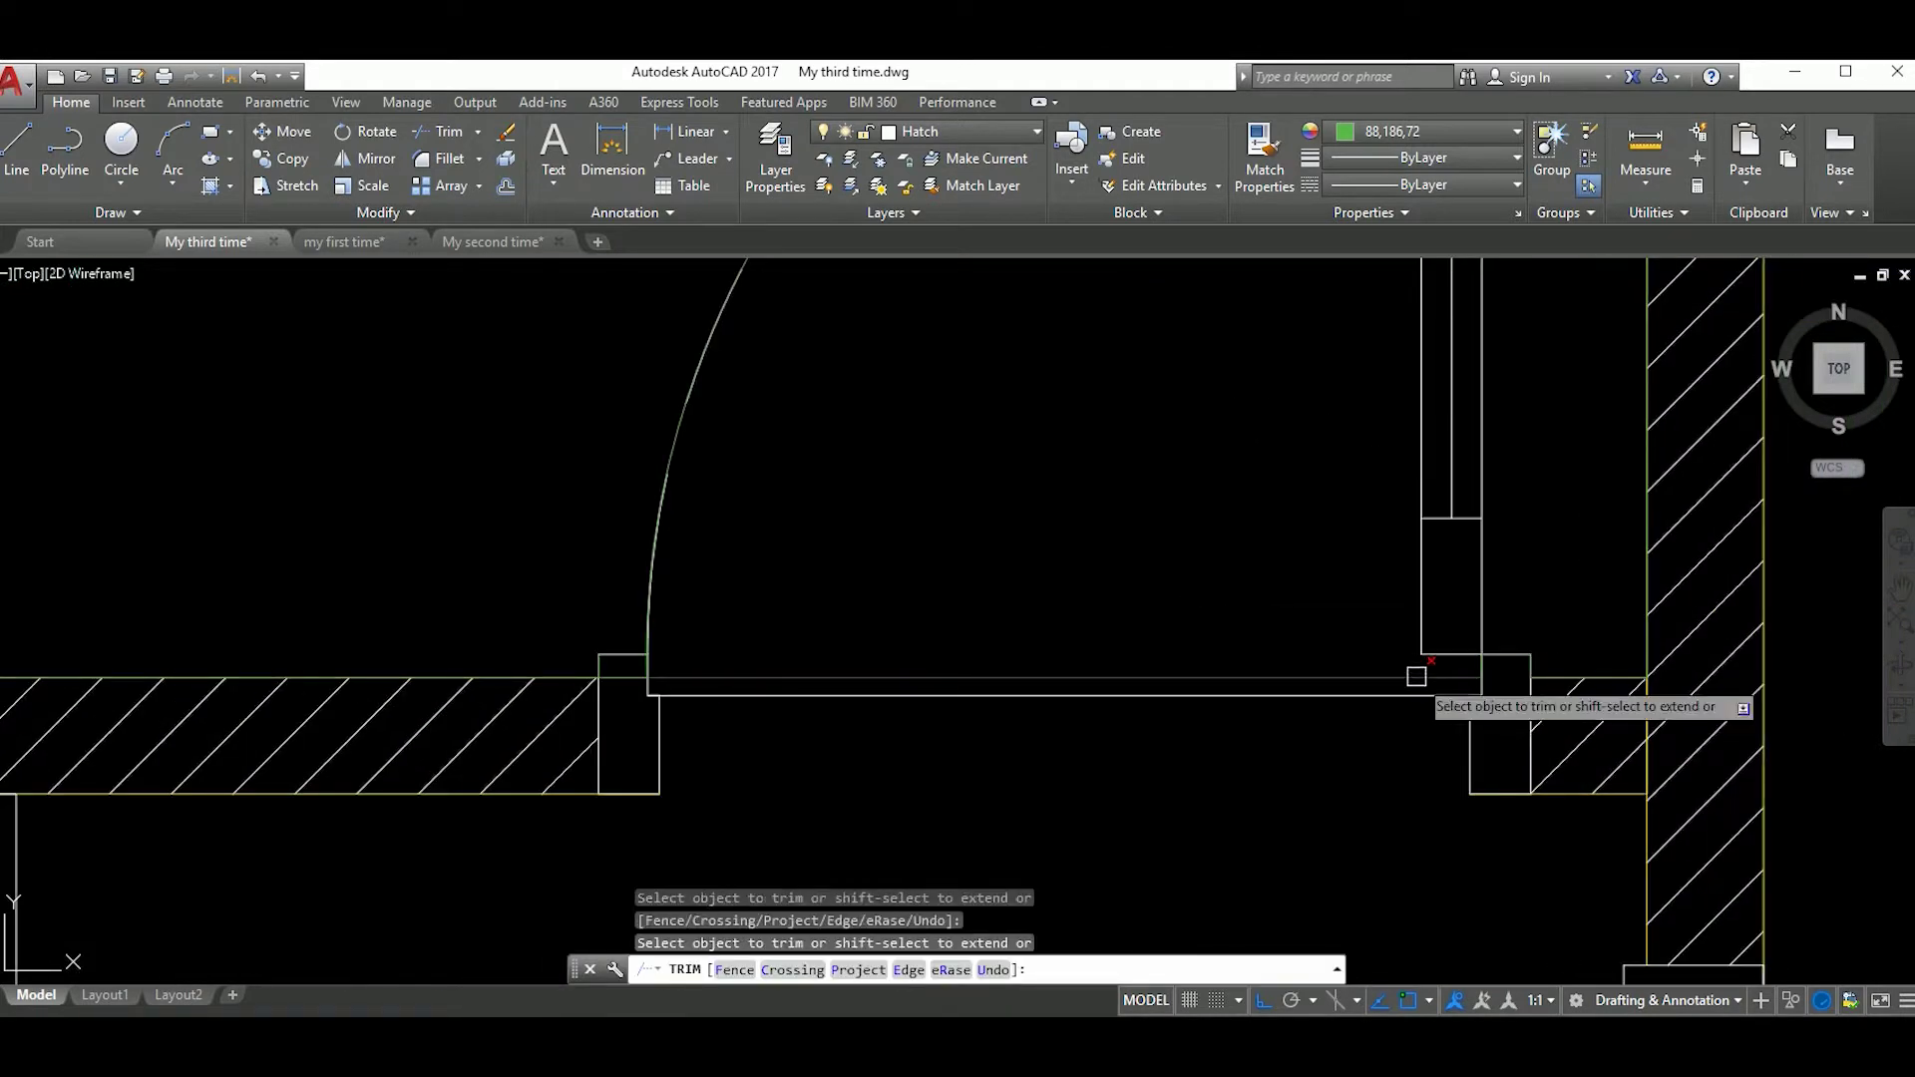
middle_drag(1416, 677, 1858, 690)
key(Escape)
scroll(1337, 688, down, 6)
scroll(1378, 629, up, 6)
scroll(1366, 628, down, 4)
scroll(1357, 629, down, 3)
scroll(1364, 742, up, 6)
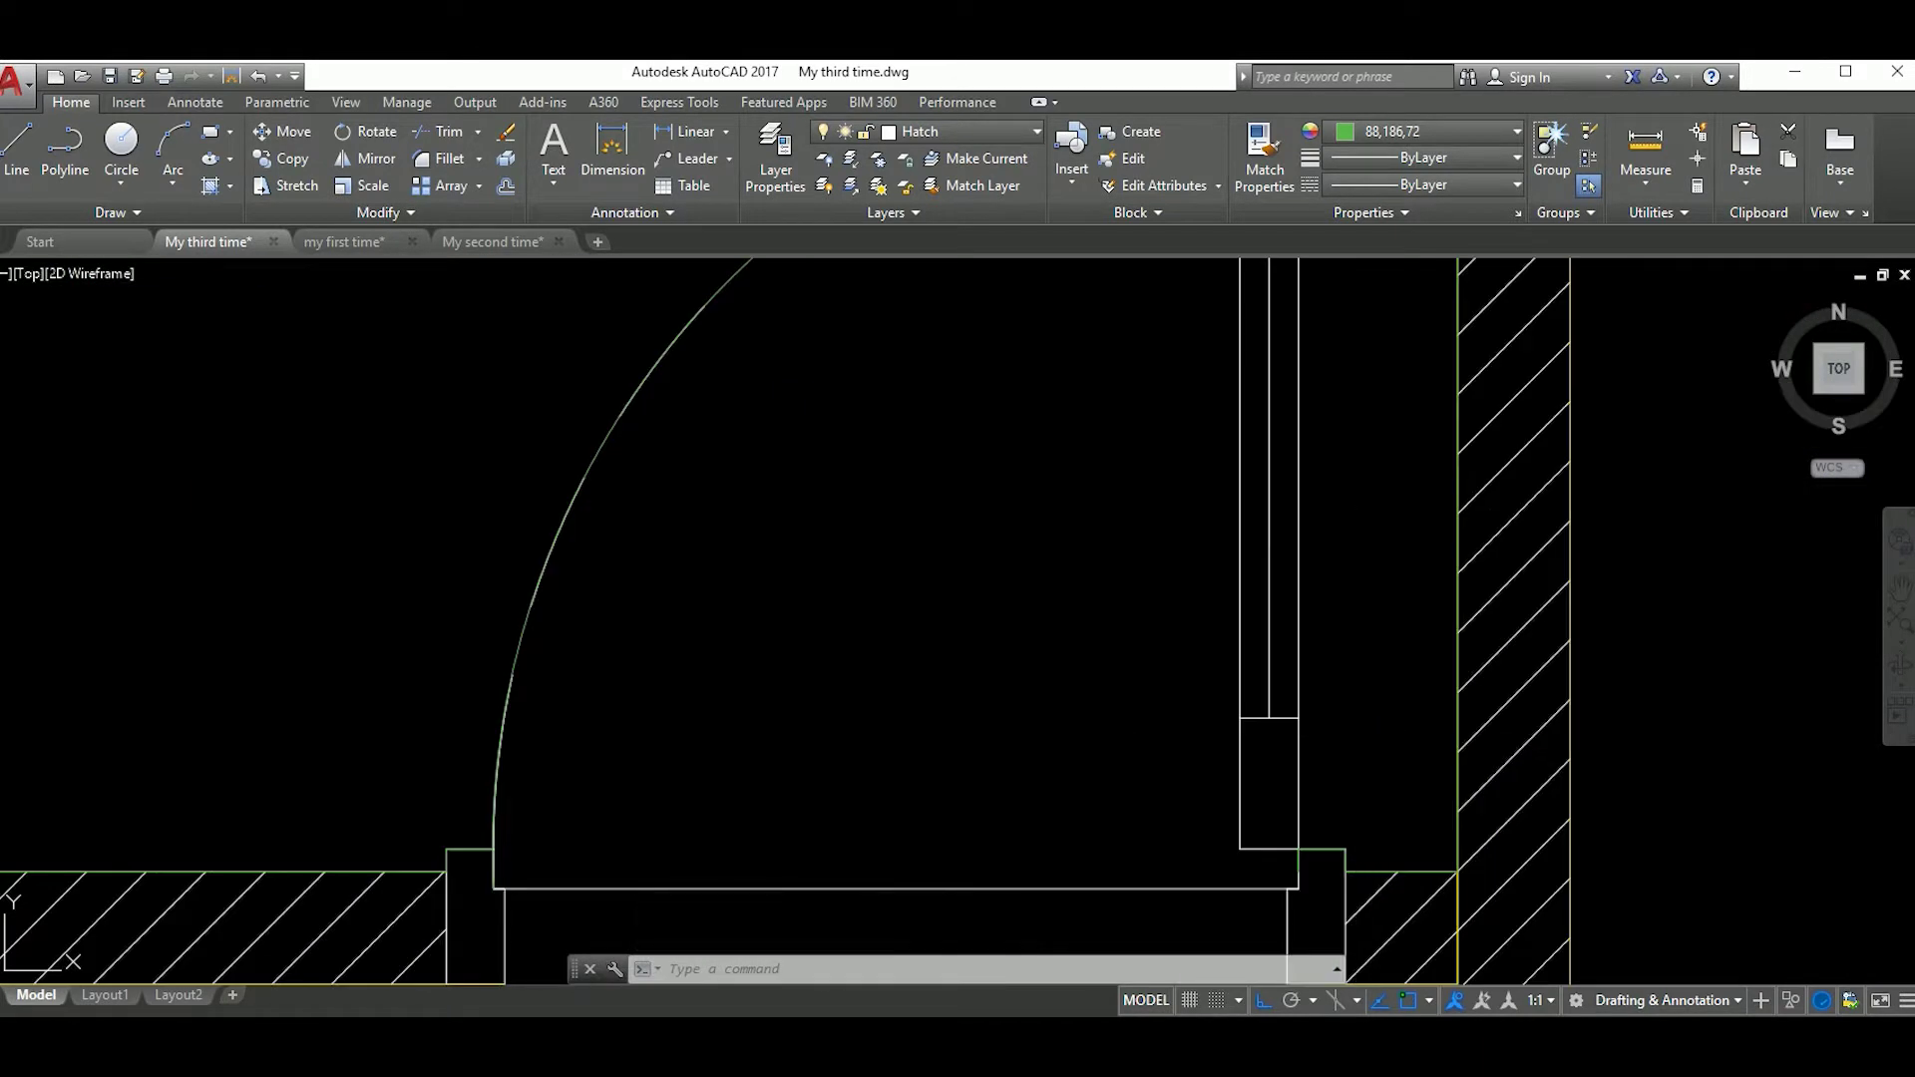
key(Return)
click(1294, 847)
scroll(1240, 684, down, 5)
scroll(1411, 650, up, 4)
Step: Crosshatch the upstairs bathroom floor
scroll(1164, 604, down, 4)
key(Escape)
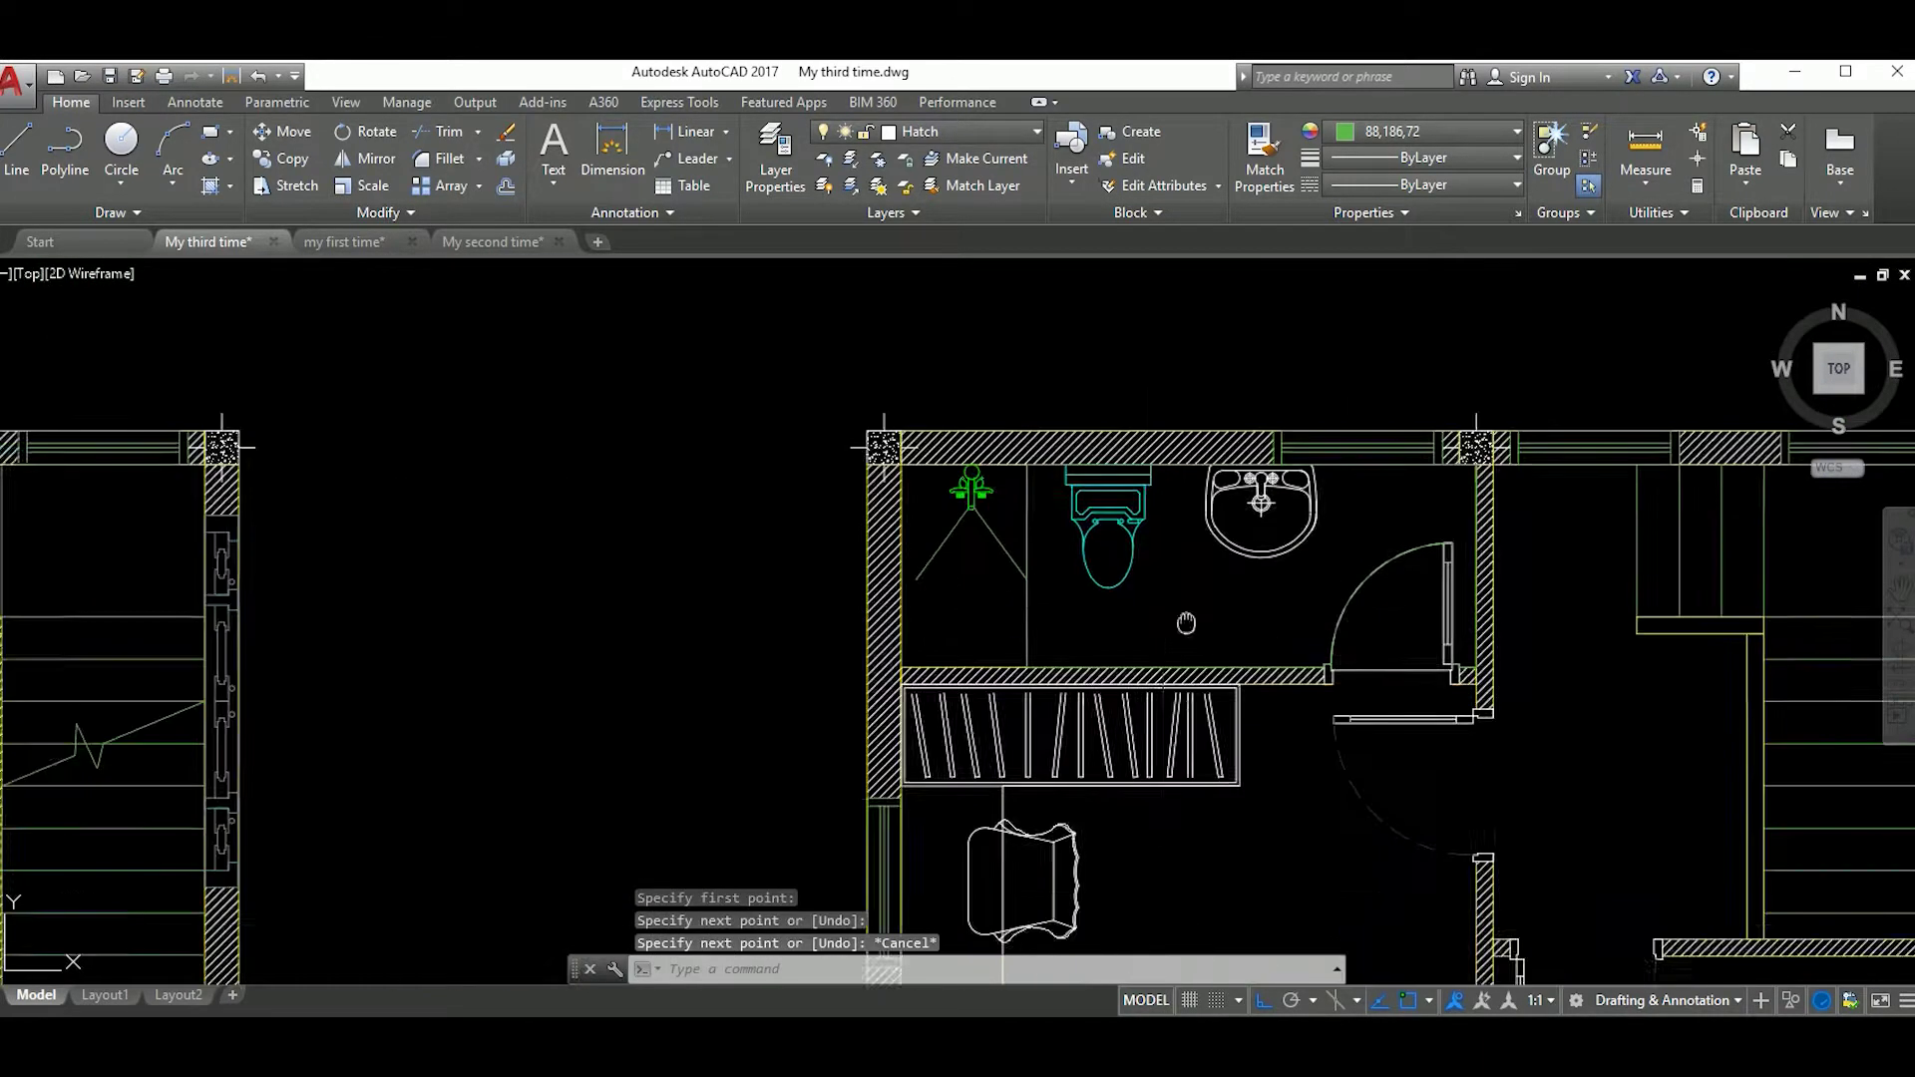
middle_drag(1163, 603, 1158, 678)
text(h)
key(Return)
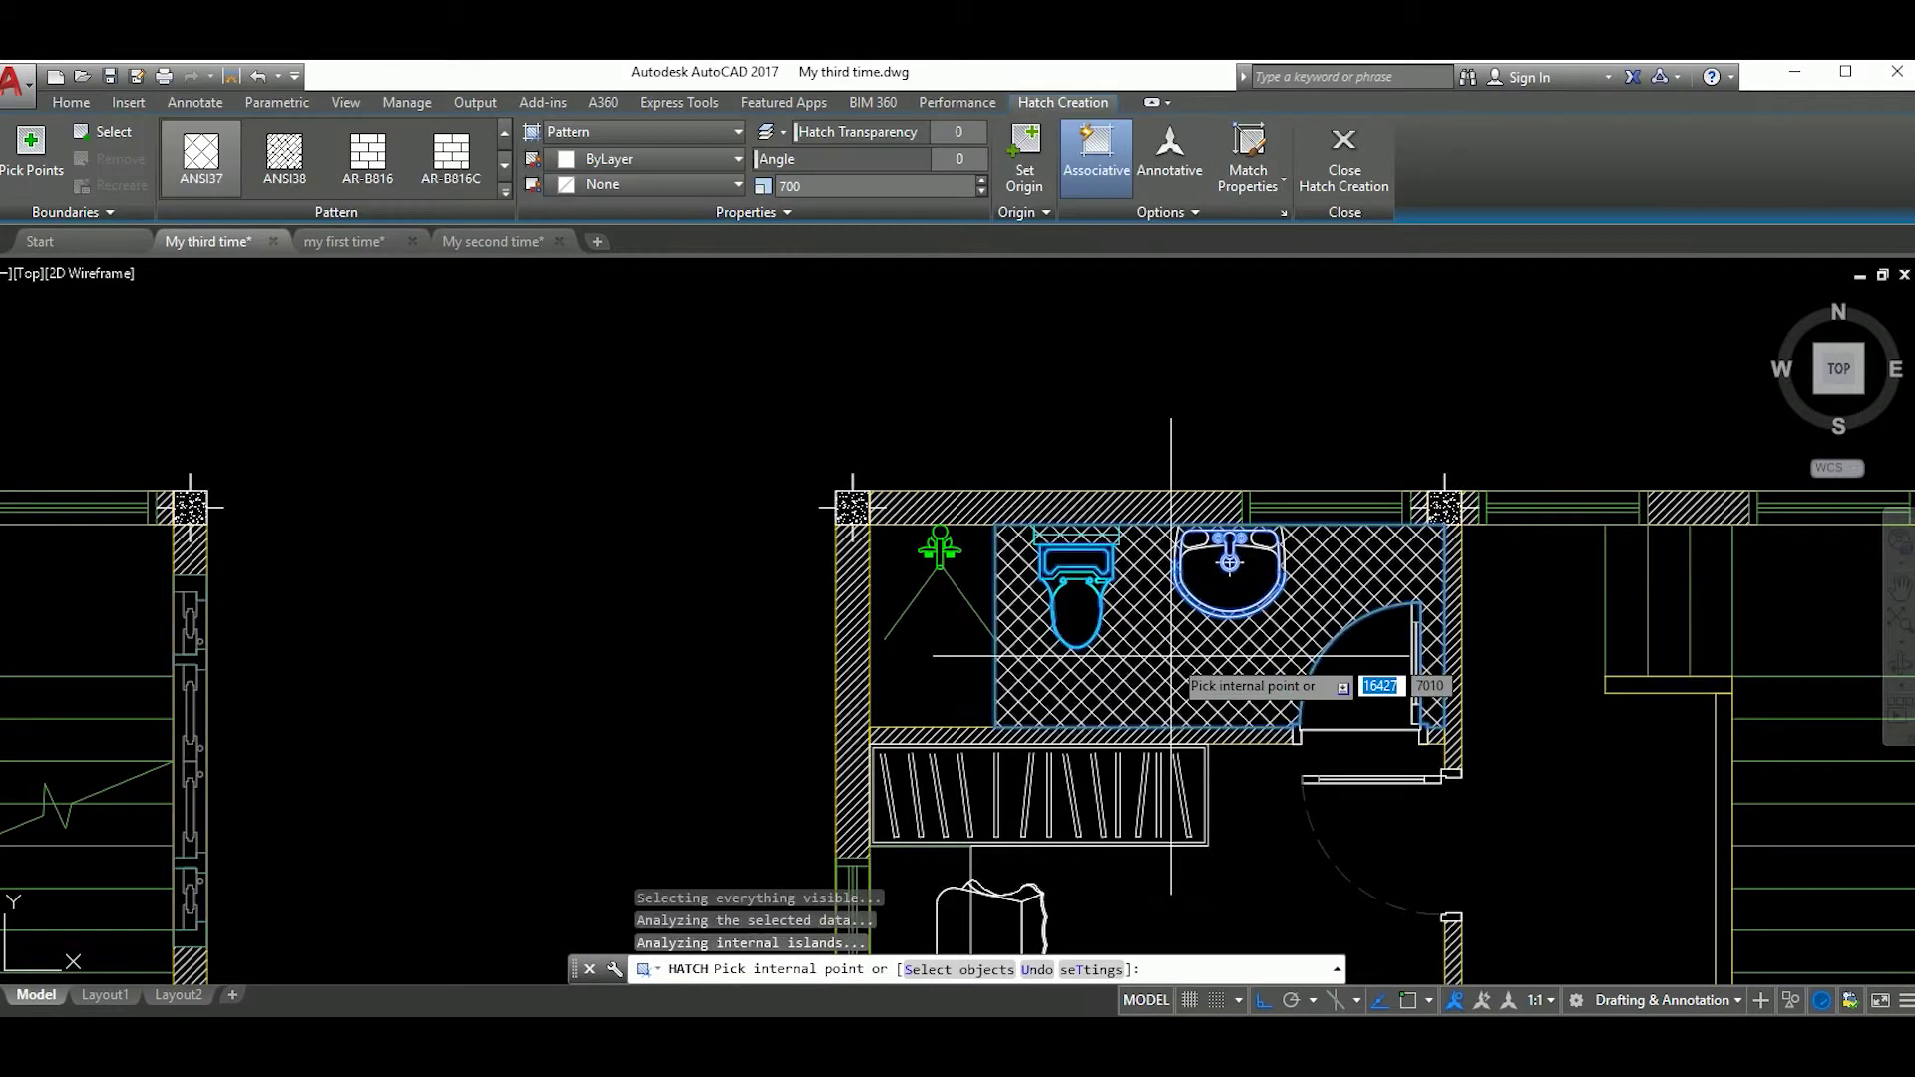
key(Escape)
scroll(1167, 639, down, 5)
scroll(1167, 639, up, 5)
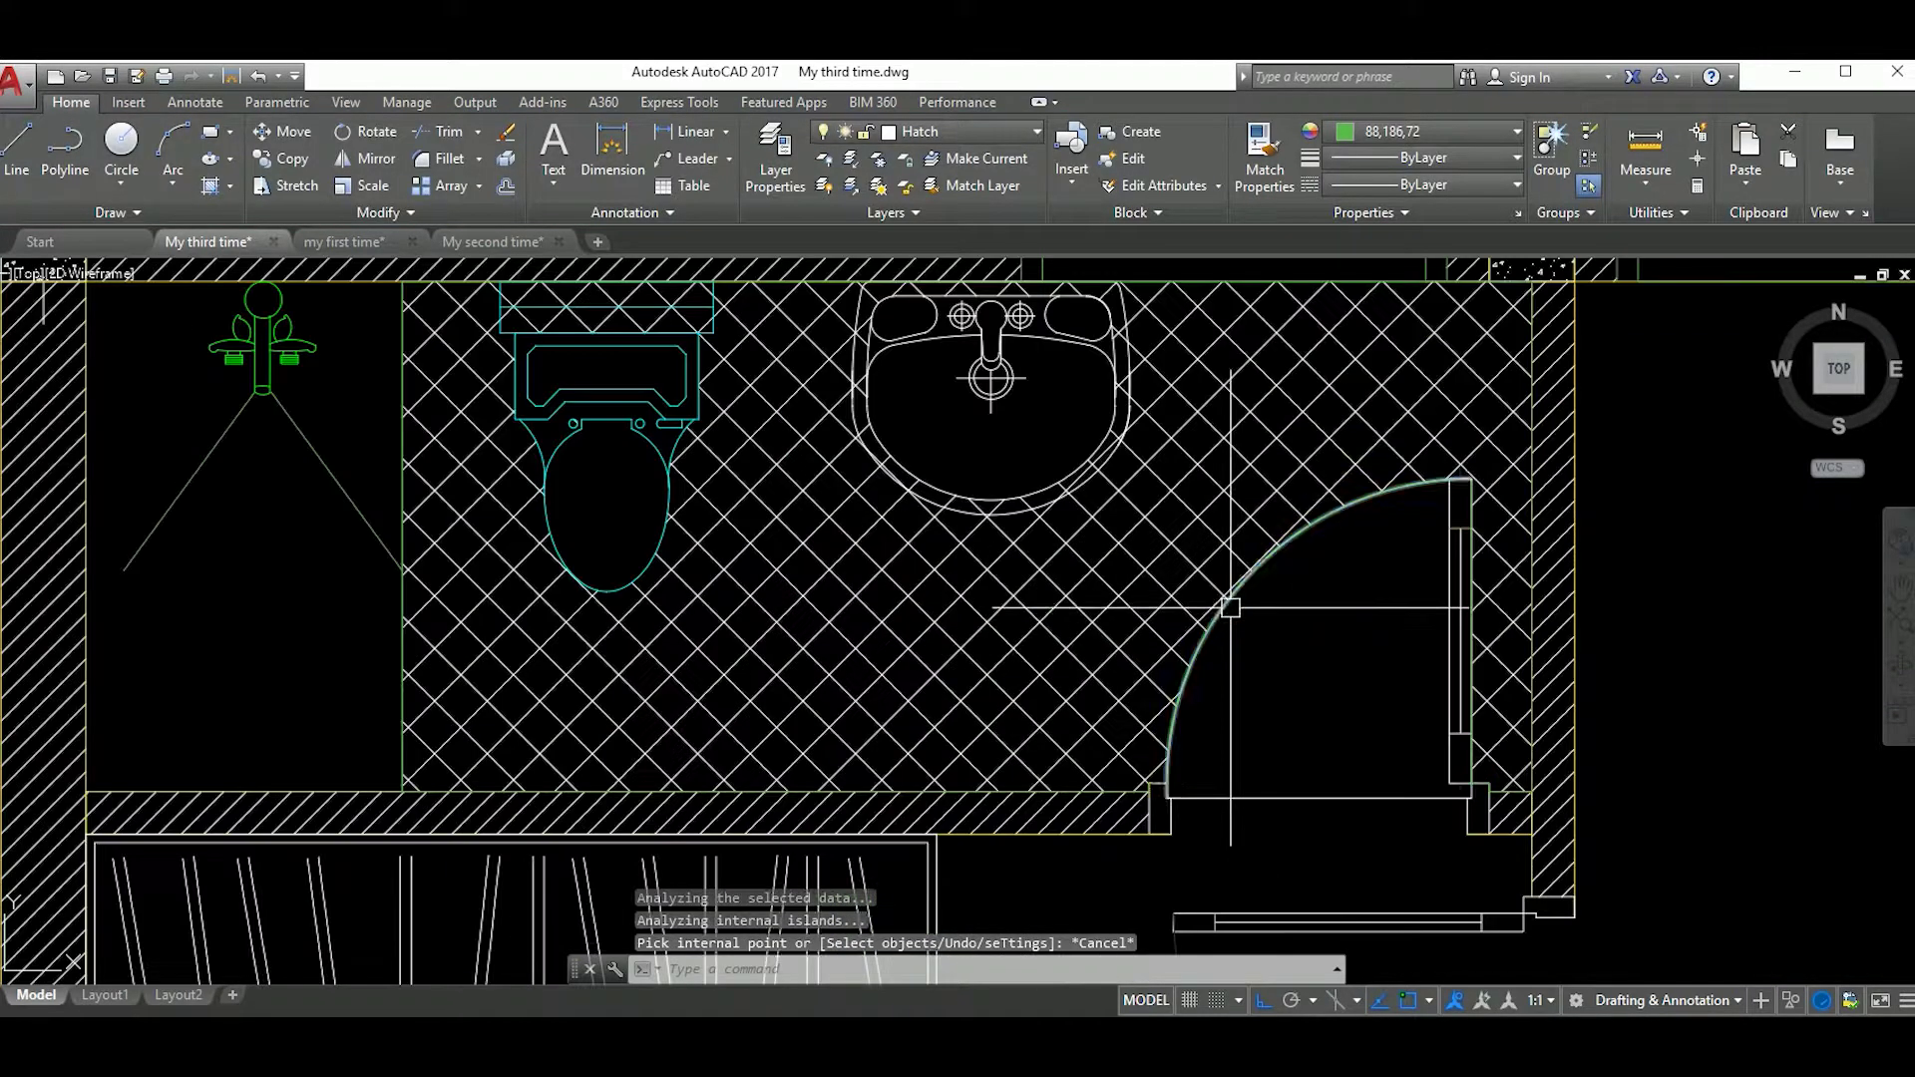
scroll(1496, 519, up, 3)
Step: Erase the stray door arc with its line and the leftover wall line
click(1466, 519)
scroll(1435, 537, up, 2)
scroll(1434, 538, down, 3)
key(Delete)
scroll(1200, 752, up, 3)
click(1188, 747)
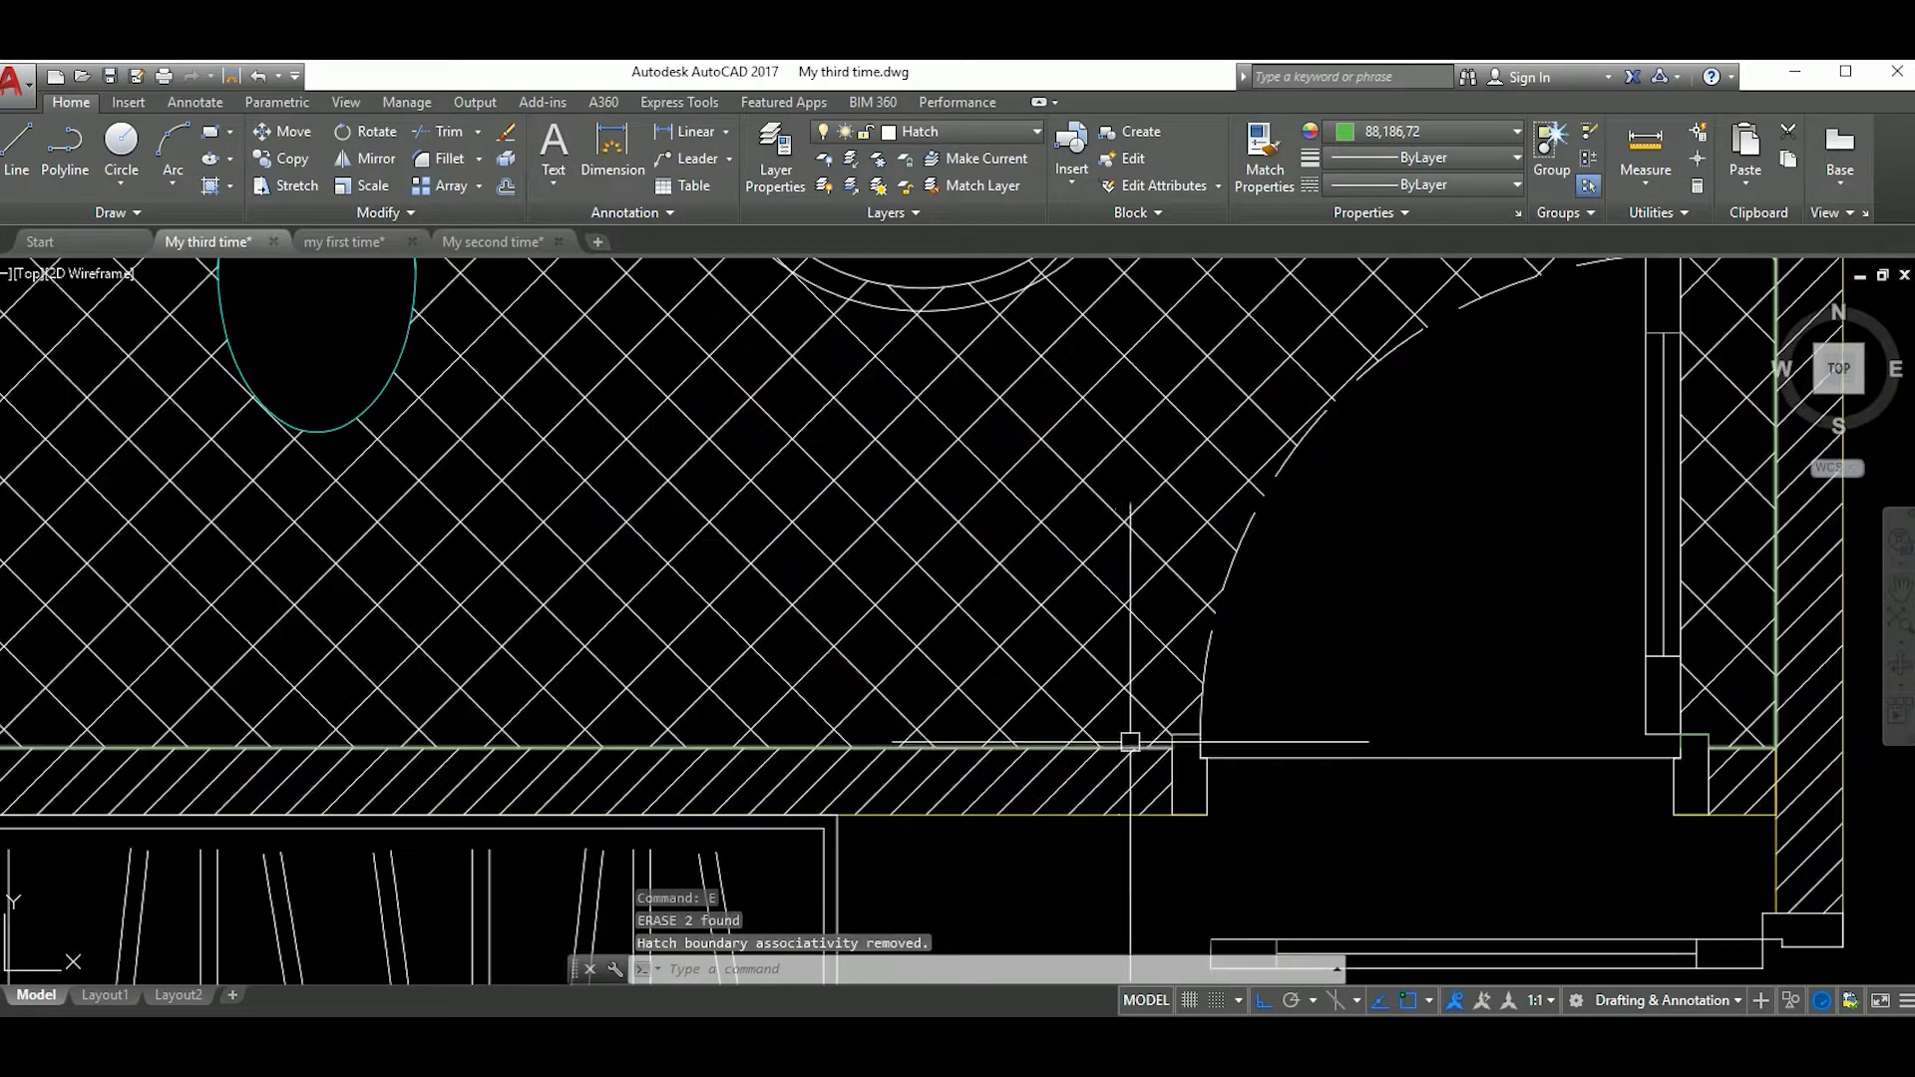
text(e)
key(Return)
scroll(1187, 718, down, 3)
scroll(1207, 698, down, 3)
scroll(1237, 663, down, 3)
scroll(1186, 700, up, 2)
scroll(1297, 688, up, 4)
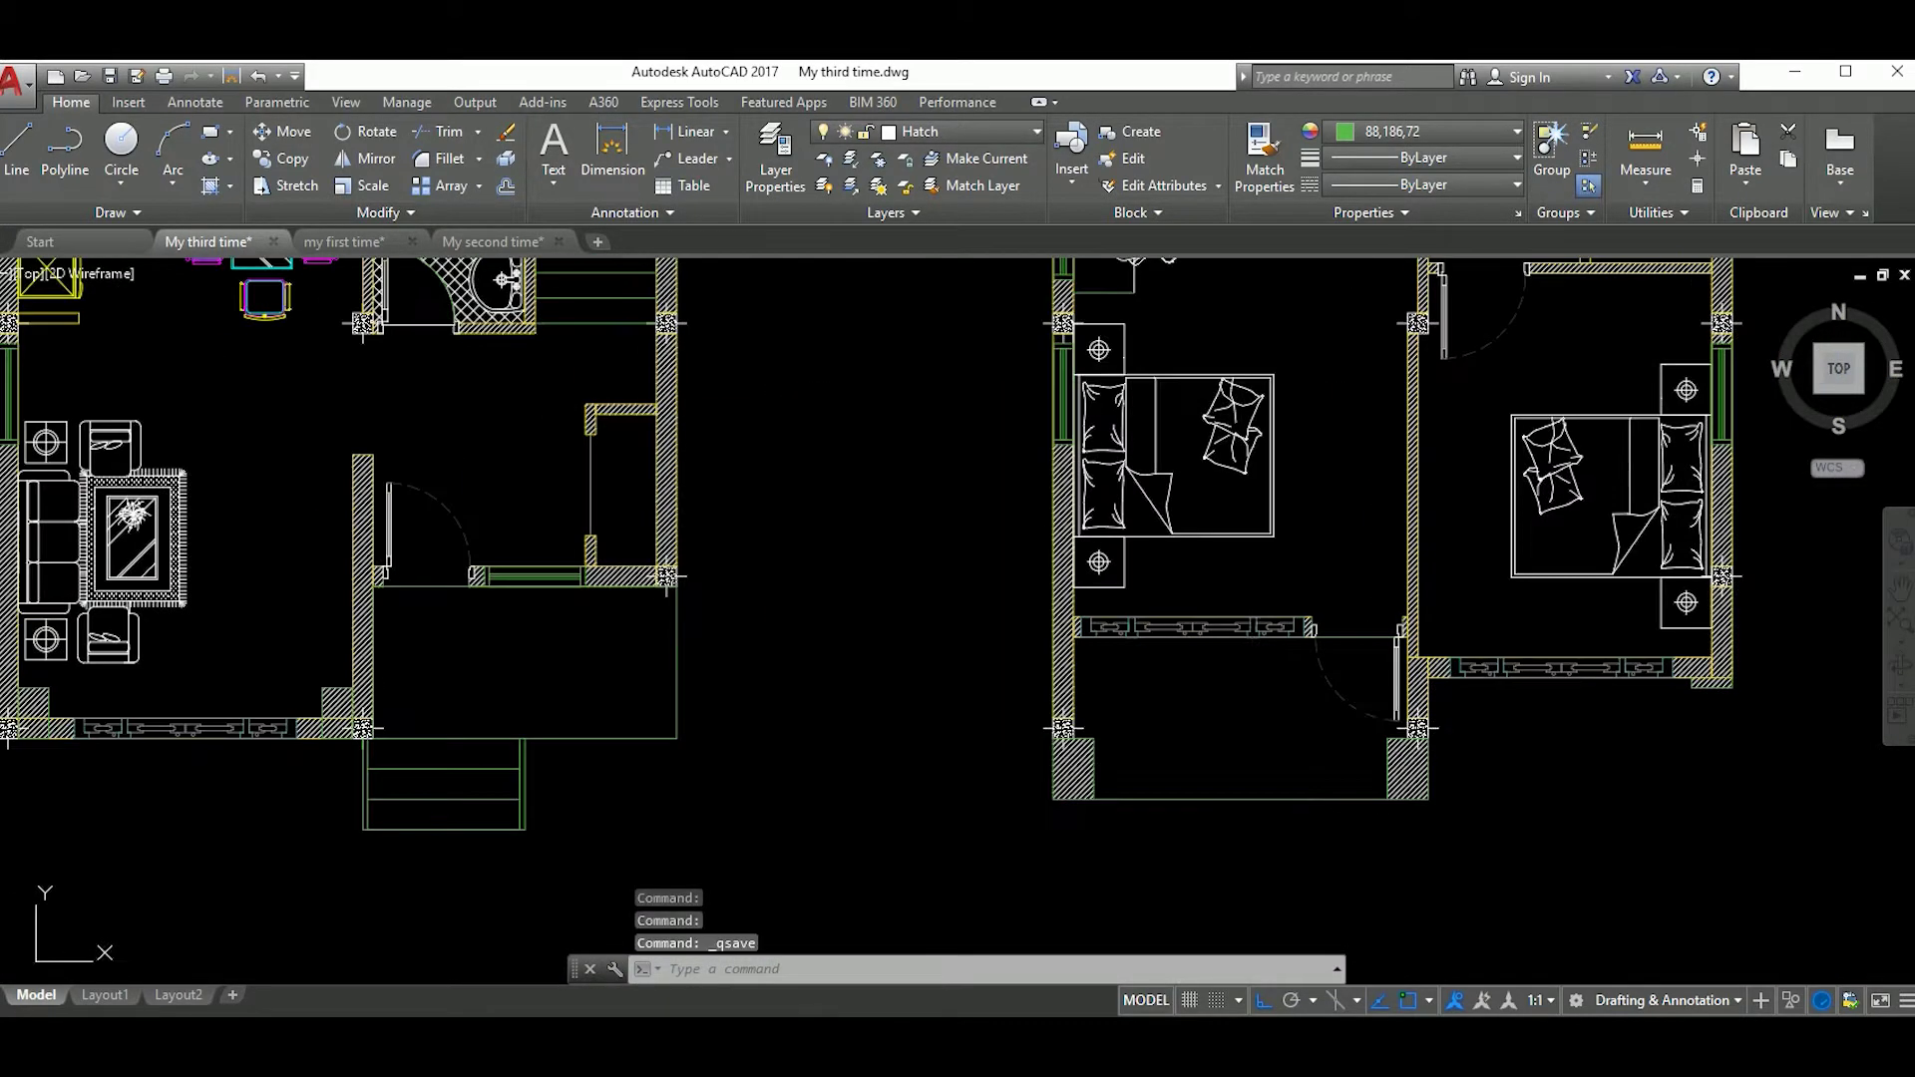
Step: Crosshatch the balcony of the right floor plan
key(Return)
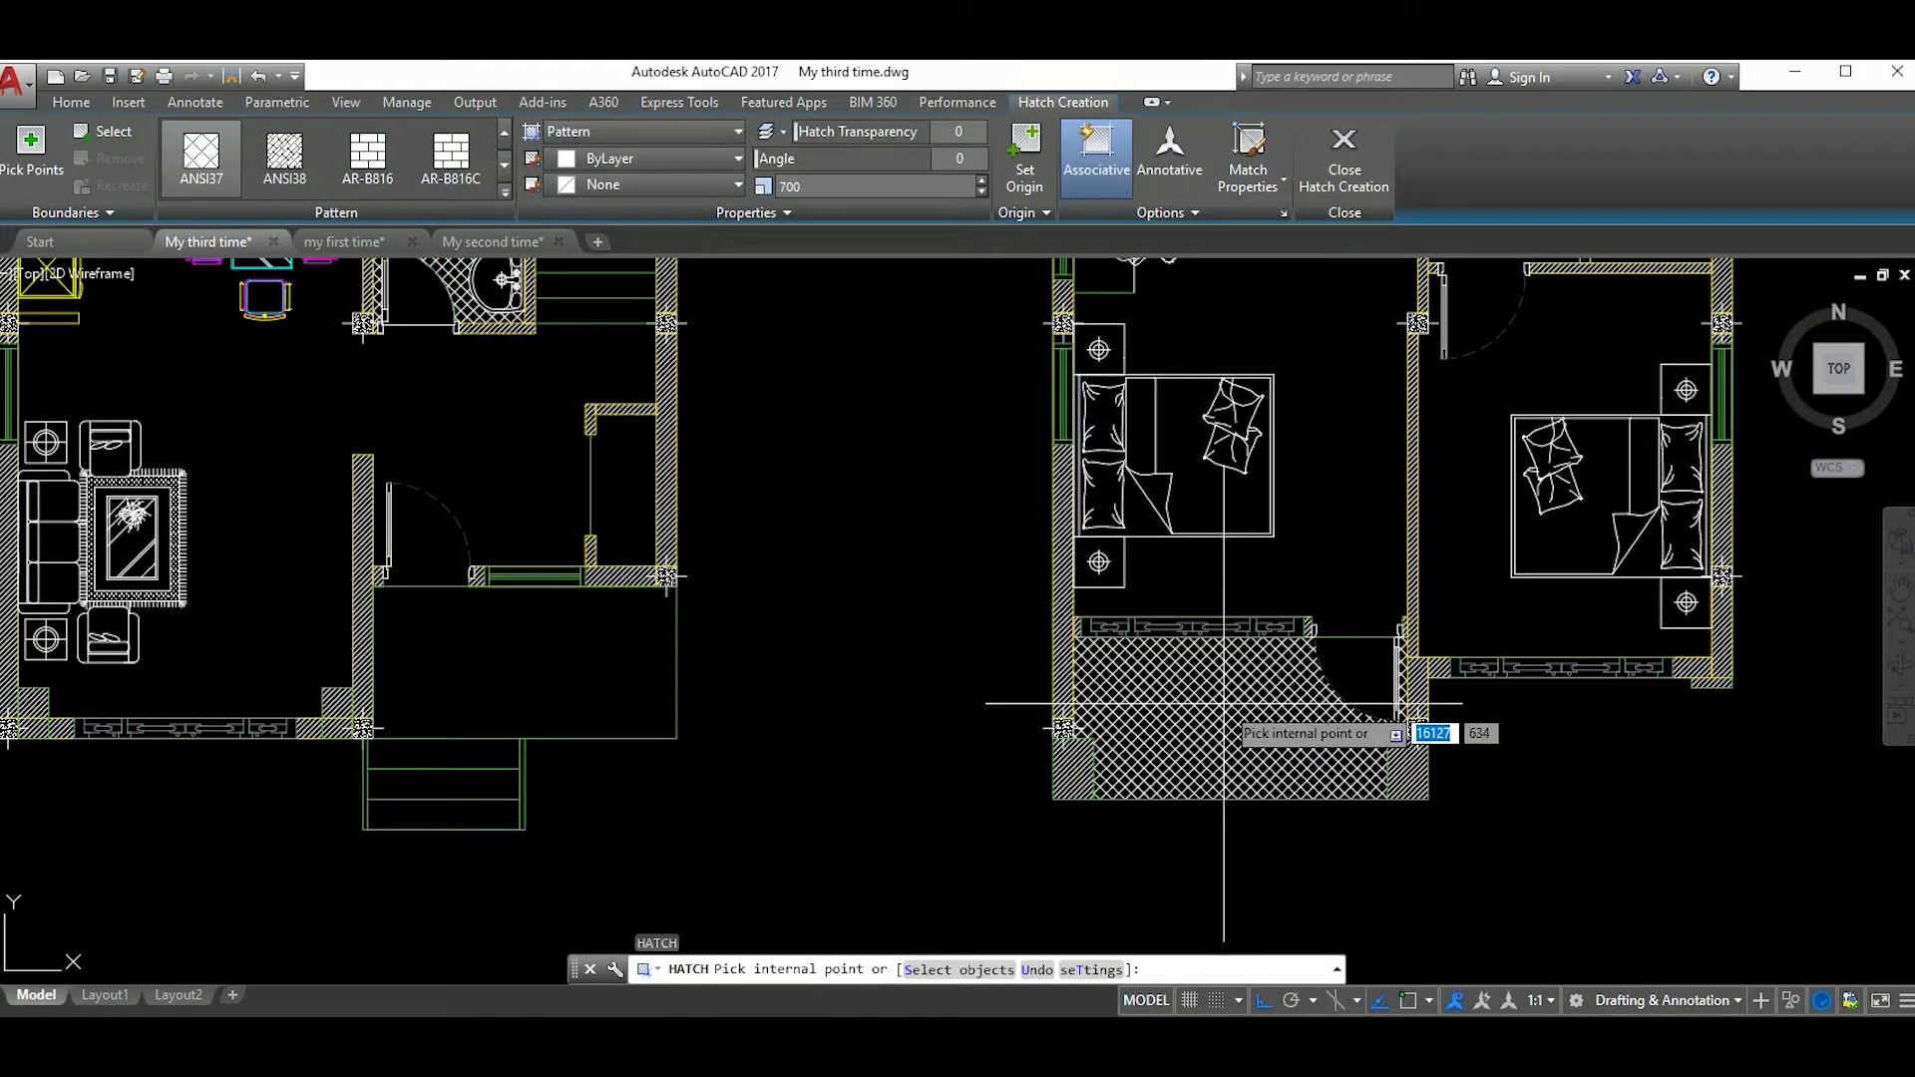
click(1098, 728)
scroll(1540, 638, down, 4)
key(Escape)
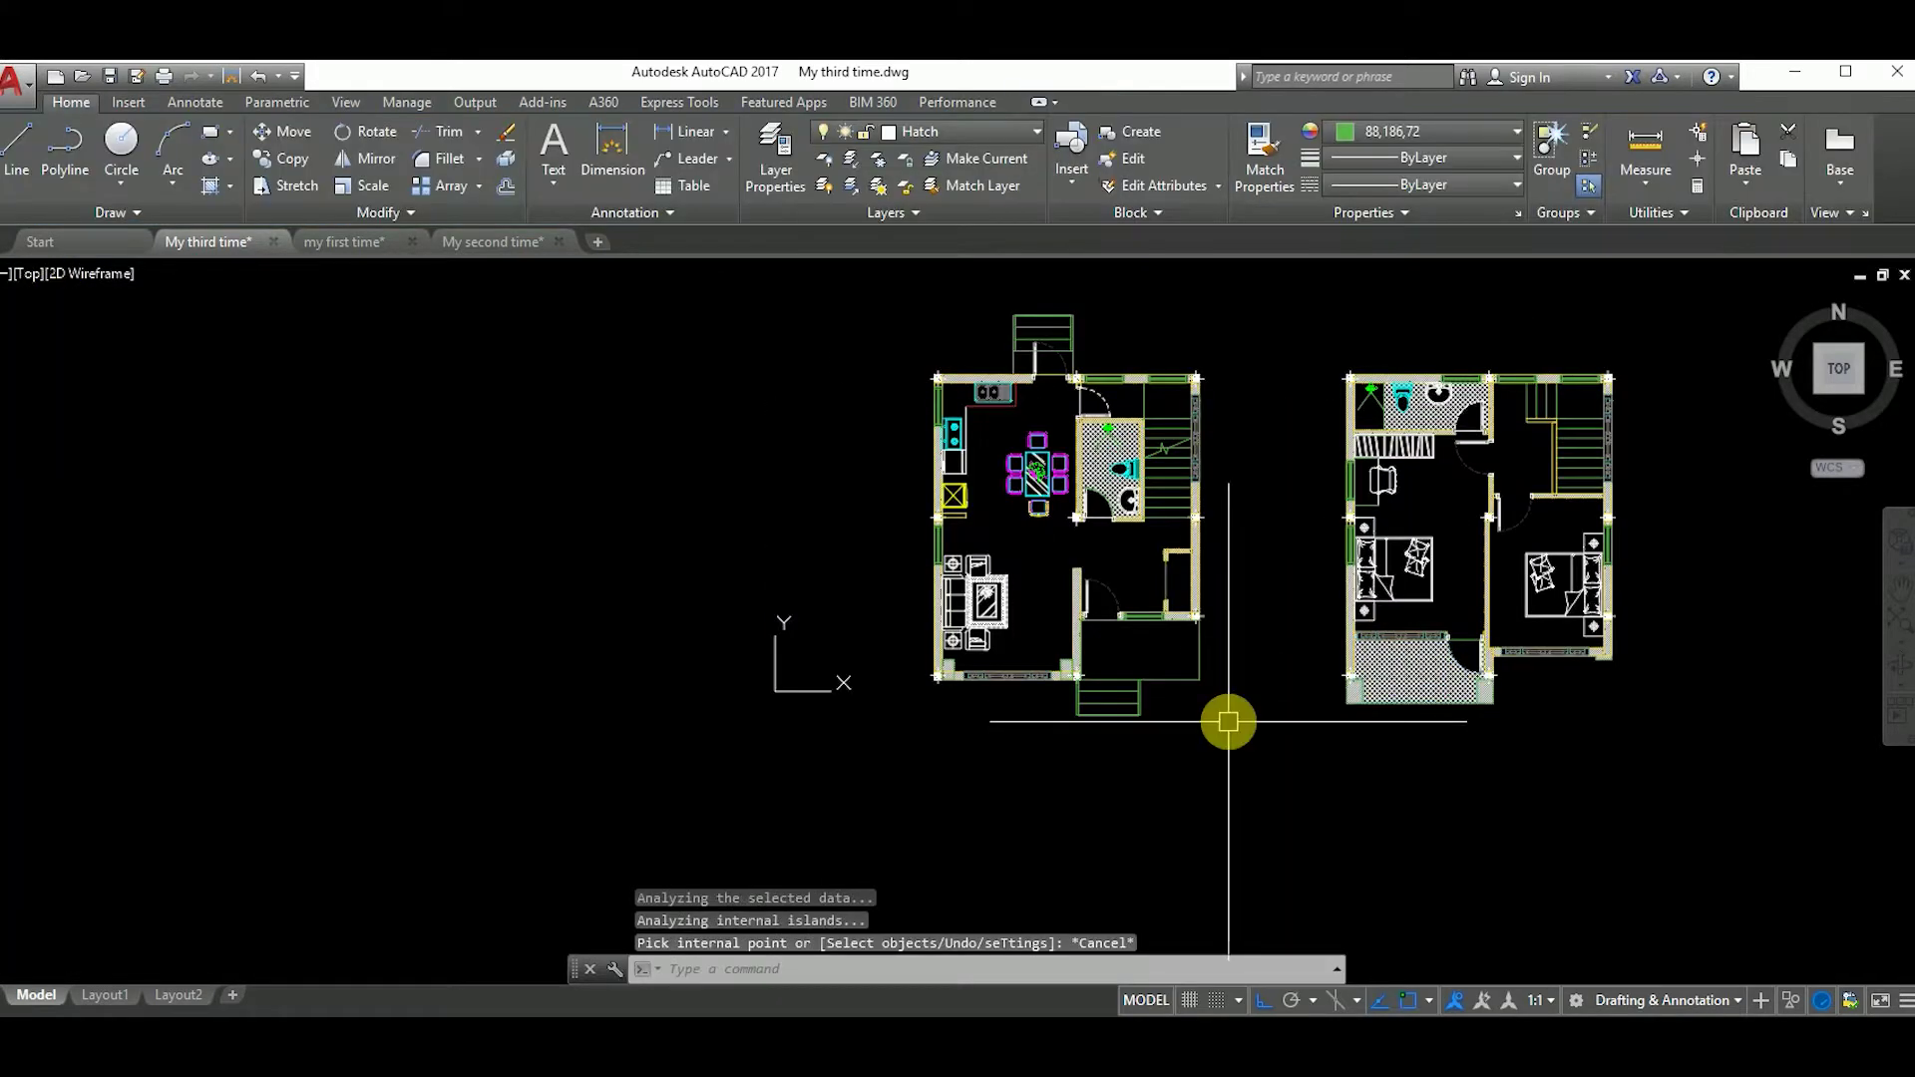
Step: Hatch the small area beside the stair door, then undo that stray hatch
key(Return)
scroll(1016, 285, up, 6)
click(1177, 569)
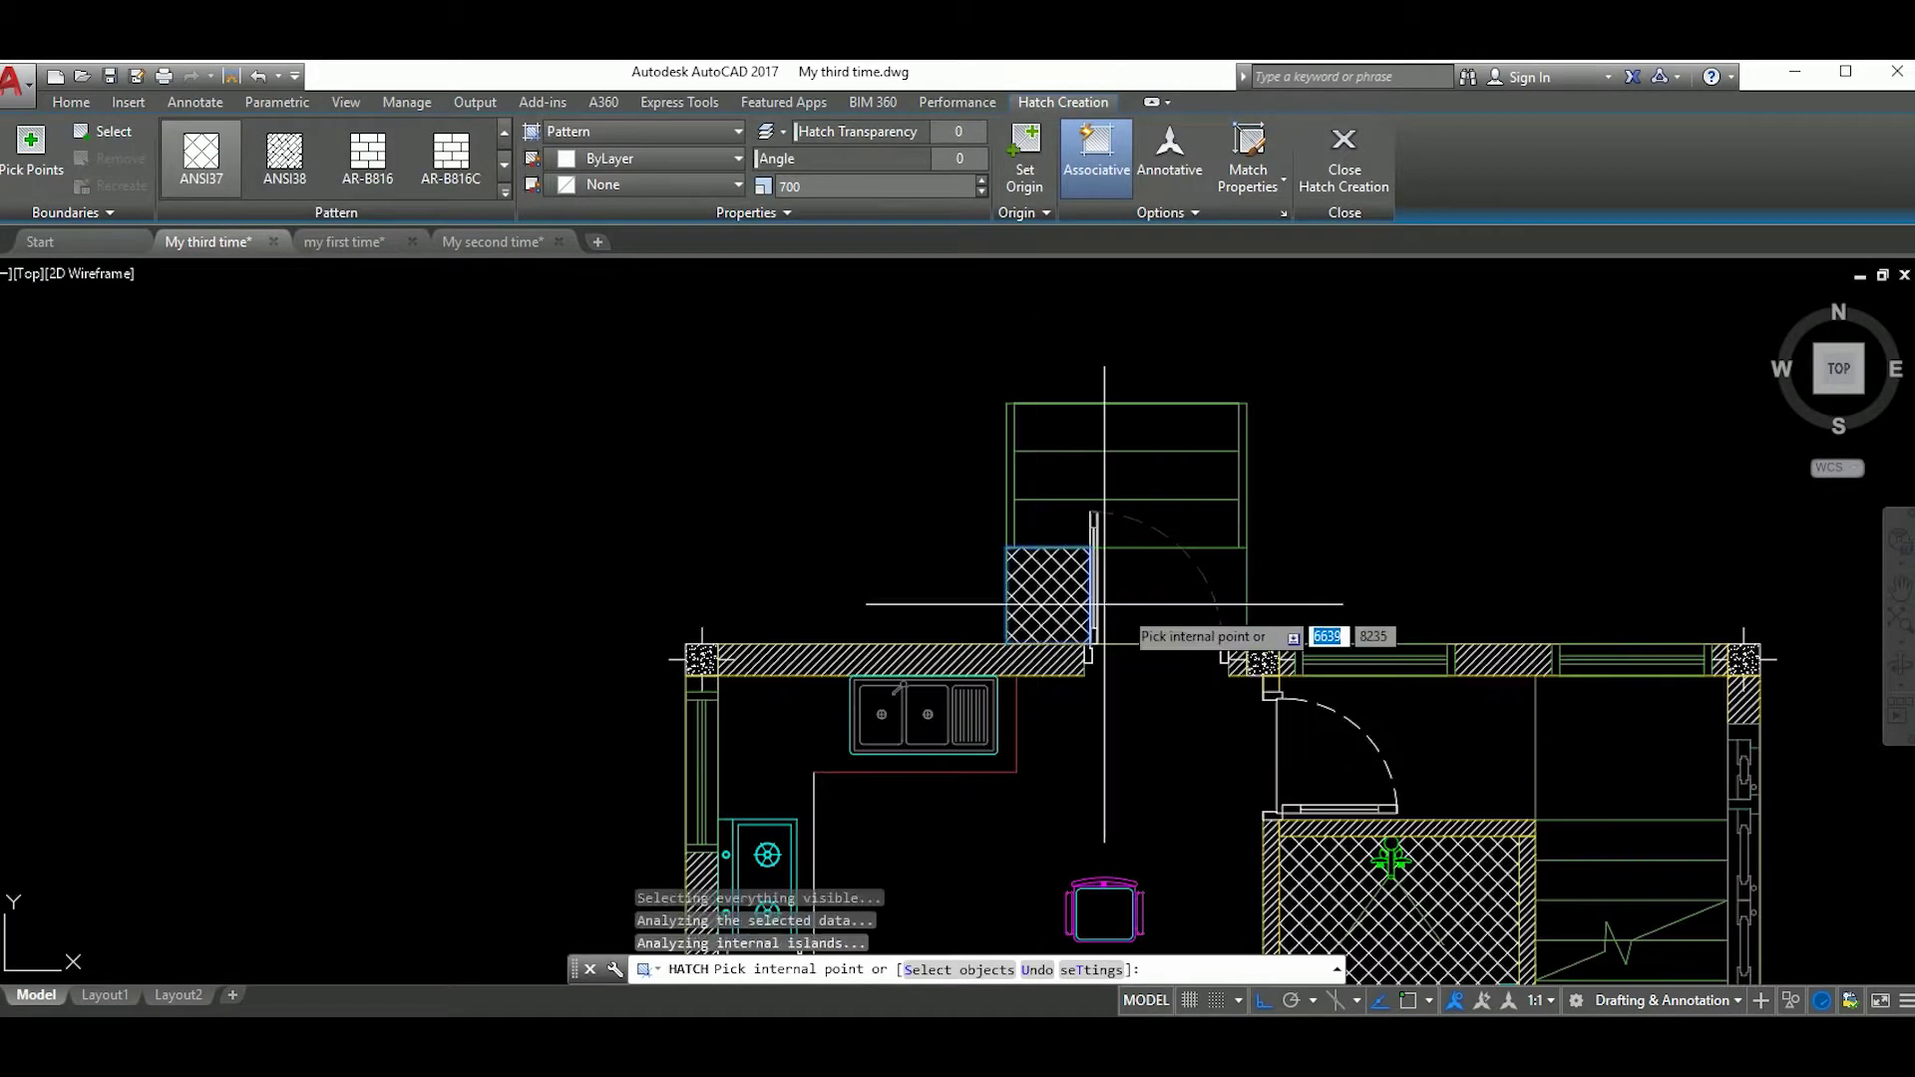
key(Escape)
key(ctrl+z)
scroll(1287, 558, down, 5)
scroll(1286, 559, up, 4)
scroll(1285, 585, down, 4)
key(ctrl+z)
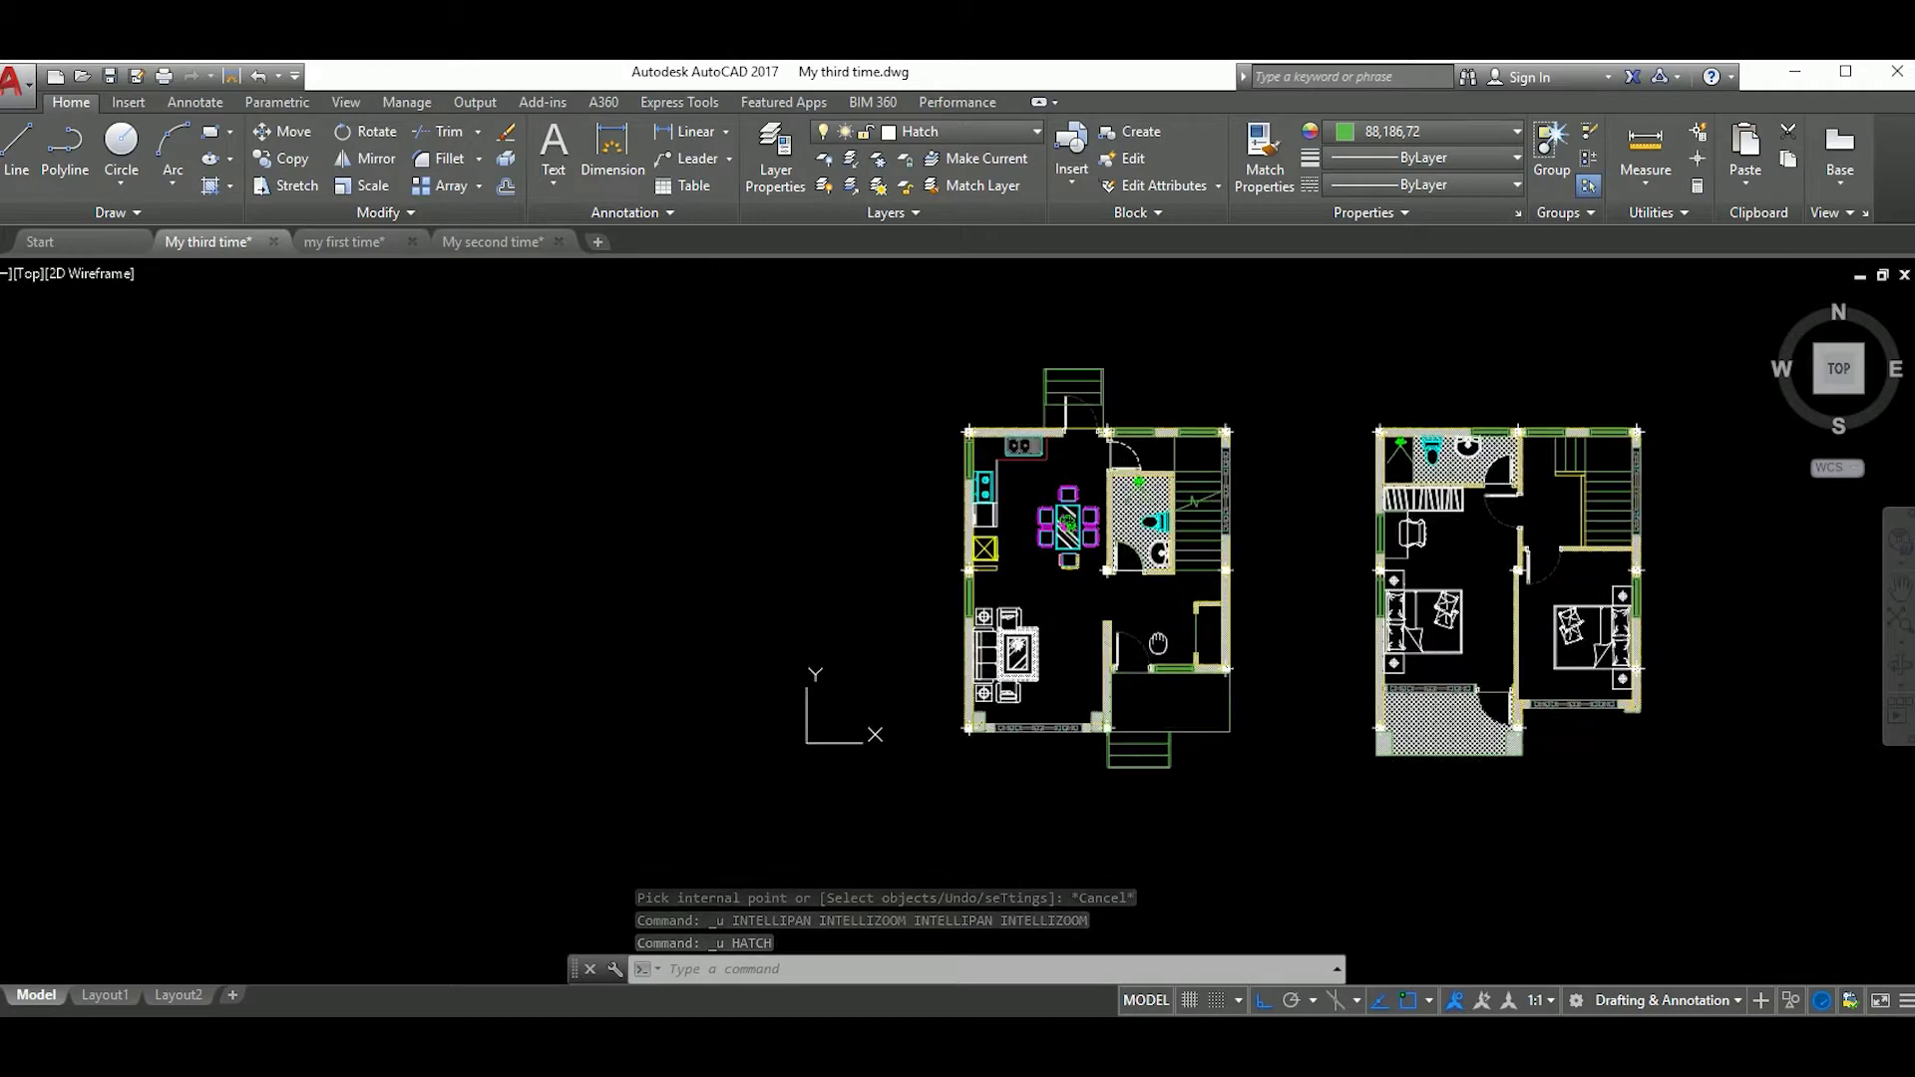
scroll(1454, 662, up, 5)
scroll(1322, 632, down, 5)
scroll(737, 755, up, 4)
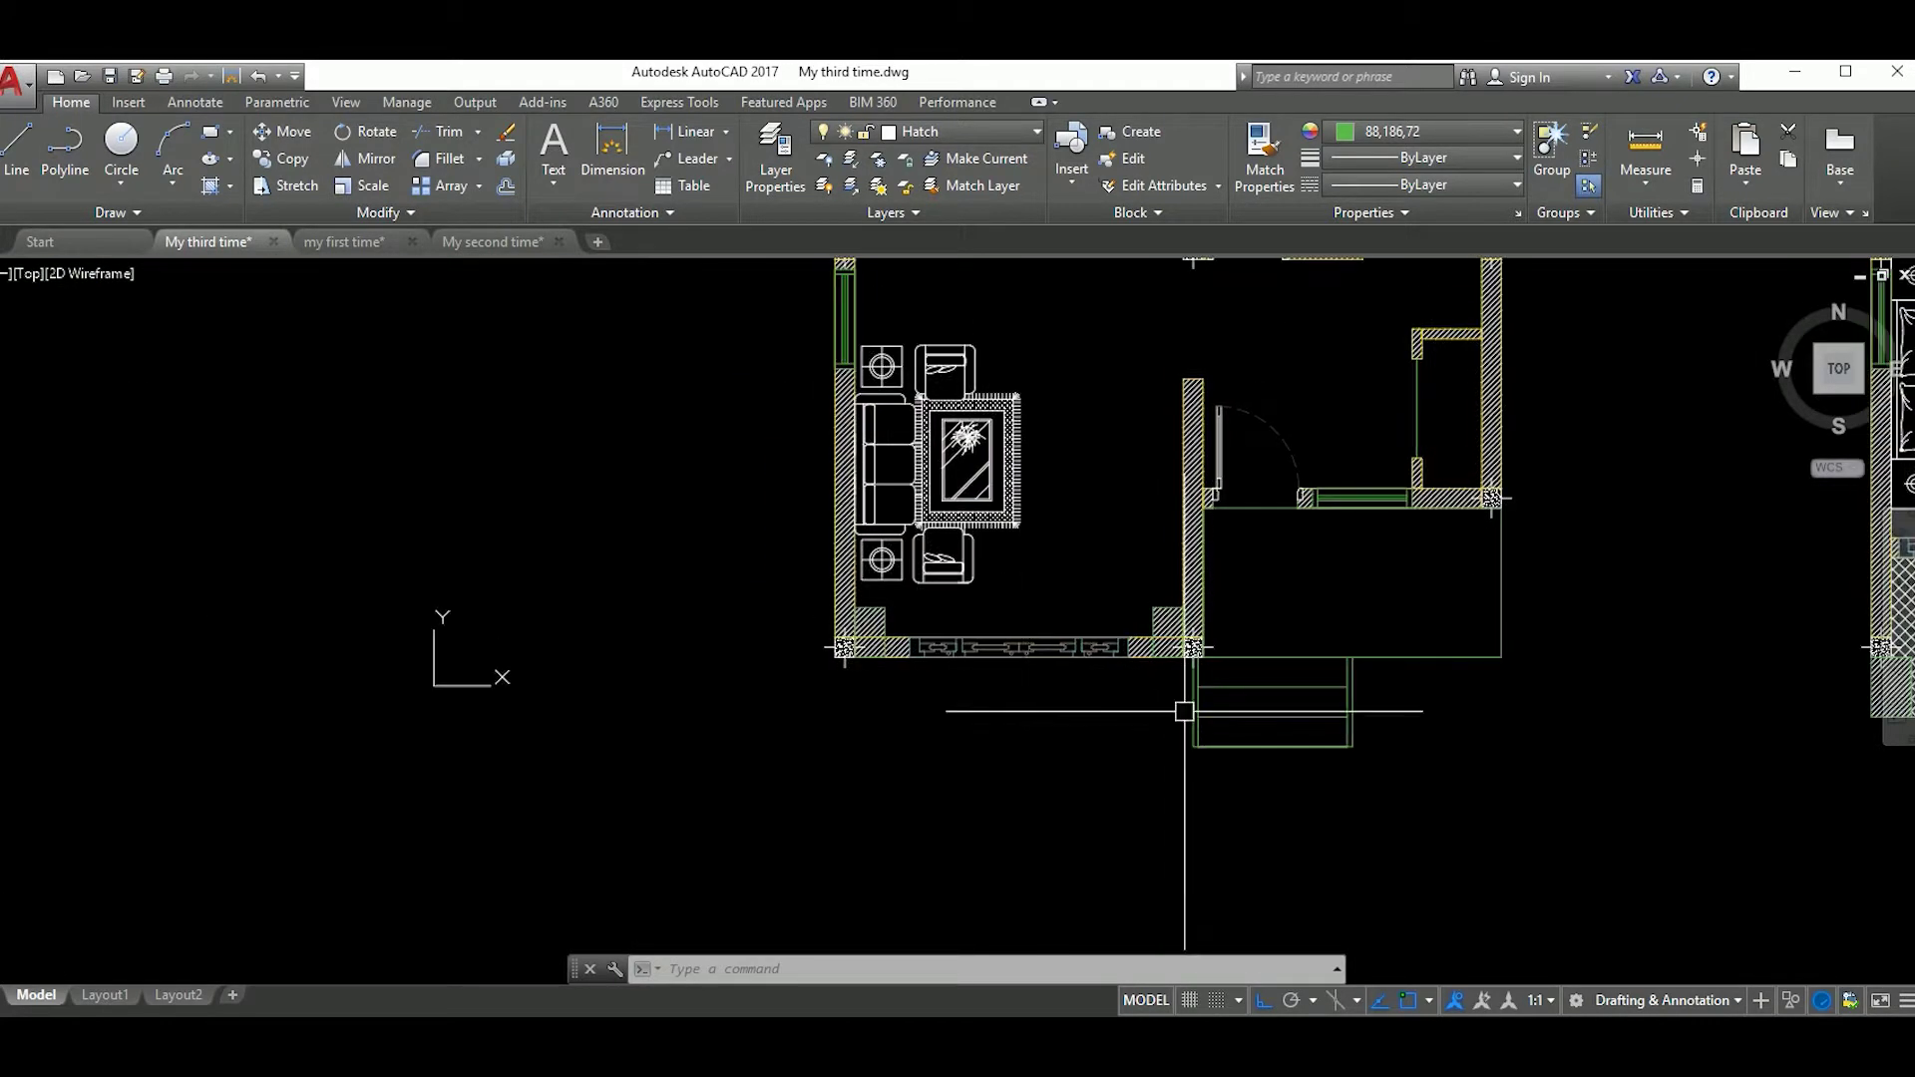
Step: Draw three horizontal construction lines (XL) through the wall corners of the floor plans
text(xl)
key(Return)
key(Return)
click(1048, 689)
scroll(1147, 698, down, 3)
scroll(1039, 684, up, 1)
scroll(1038, 684, up, 4)
click(1053, 609)
scroll(1149, 722, down, 3)
scroll(1097, 698, up, 4)
click(1103, 697)
scroll(1041, 728, down, 1)
scroll(1032, 506, up, 2)
scroll(1031, 505, down, 4)
scroll(1091, 633, up, 3)
scroll(1047, 641, down, 3)
scroll(1200, 754, up, 3)
scroll(1247, 778, down, 4)
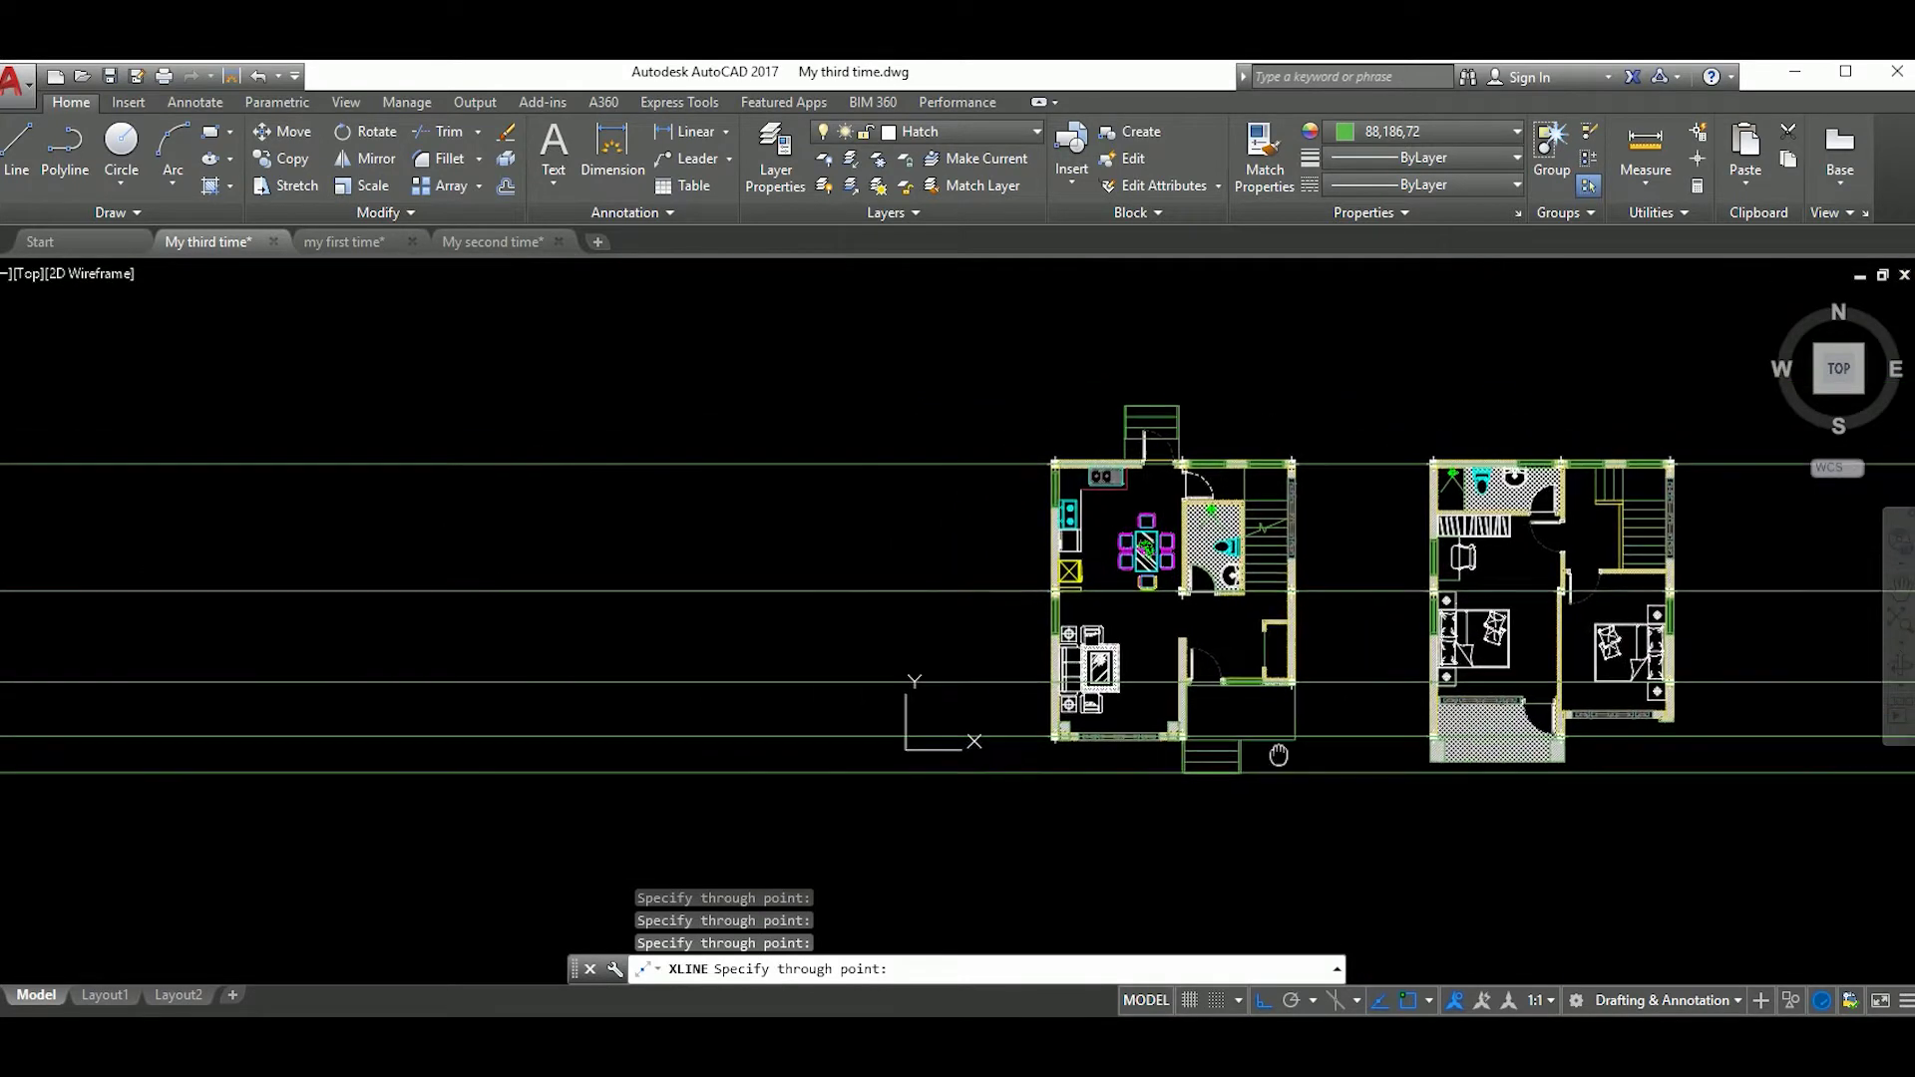
scroll(1297, 758, up, 4)
key(Escape)
Step: Offset a horizontal construction line 6000 below the original
click(1237, 770)
click(1340, 749)
text(o)
key(Return)
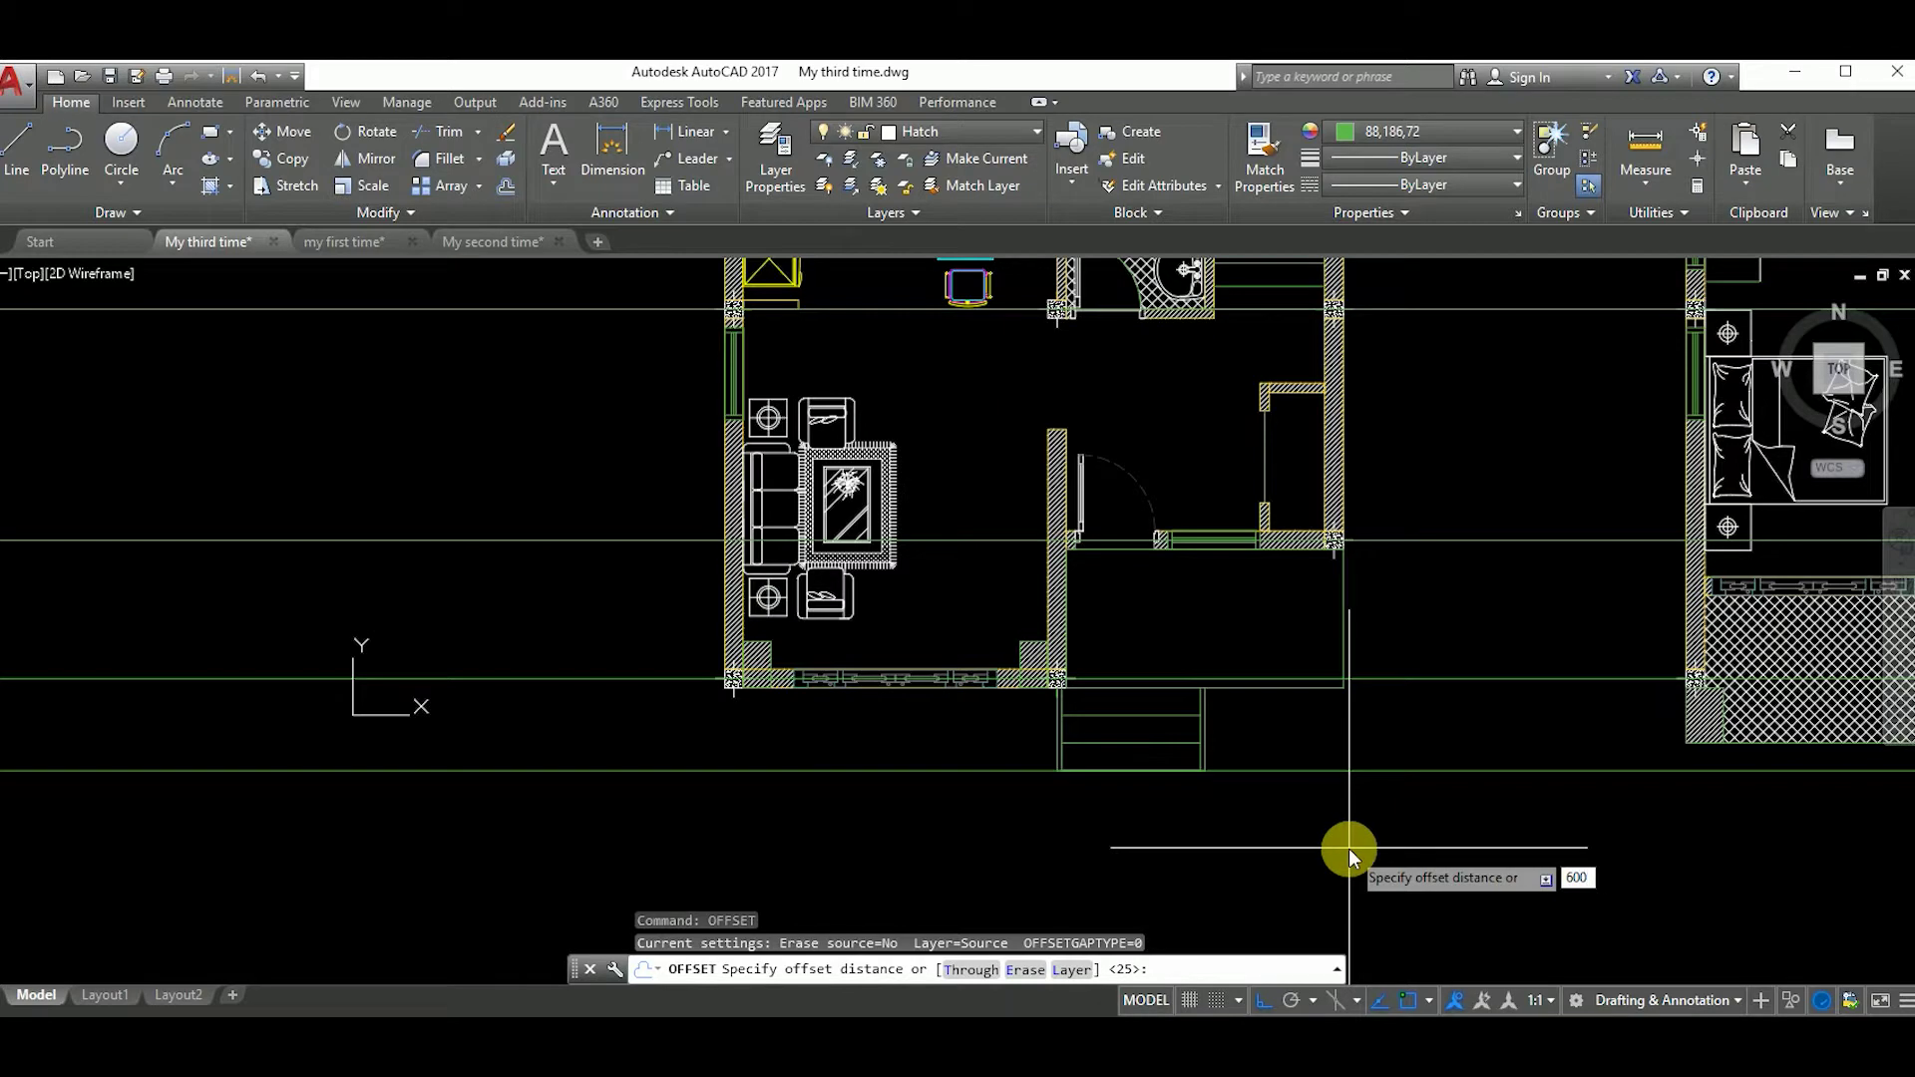
key(Return)
click(1351, 771)
click(1297, 827)
scroll(1278, 804, down, 2)
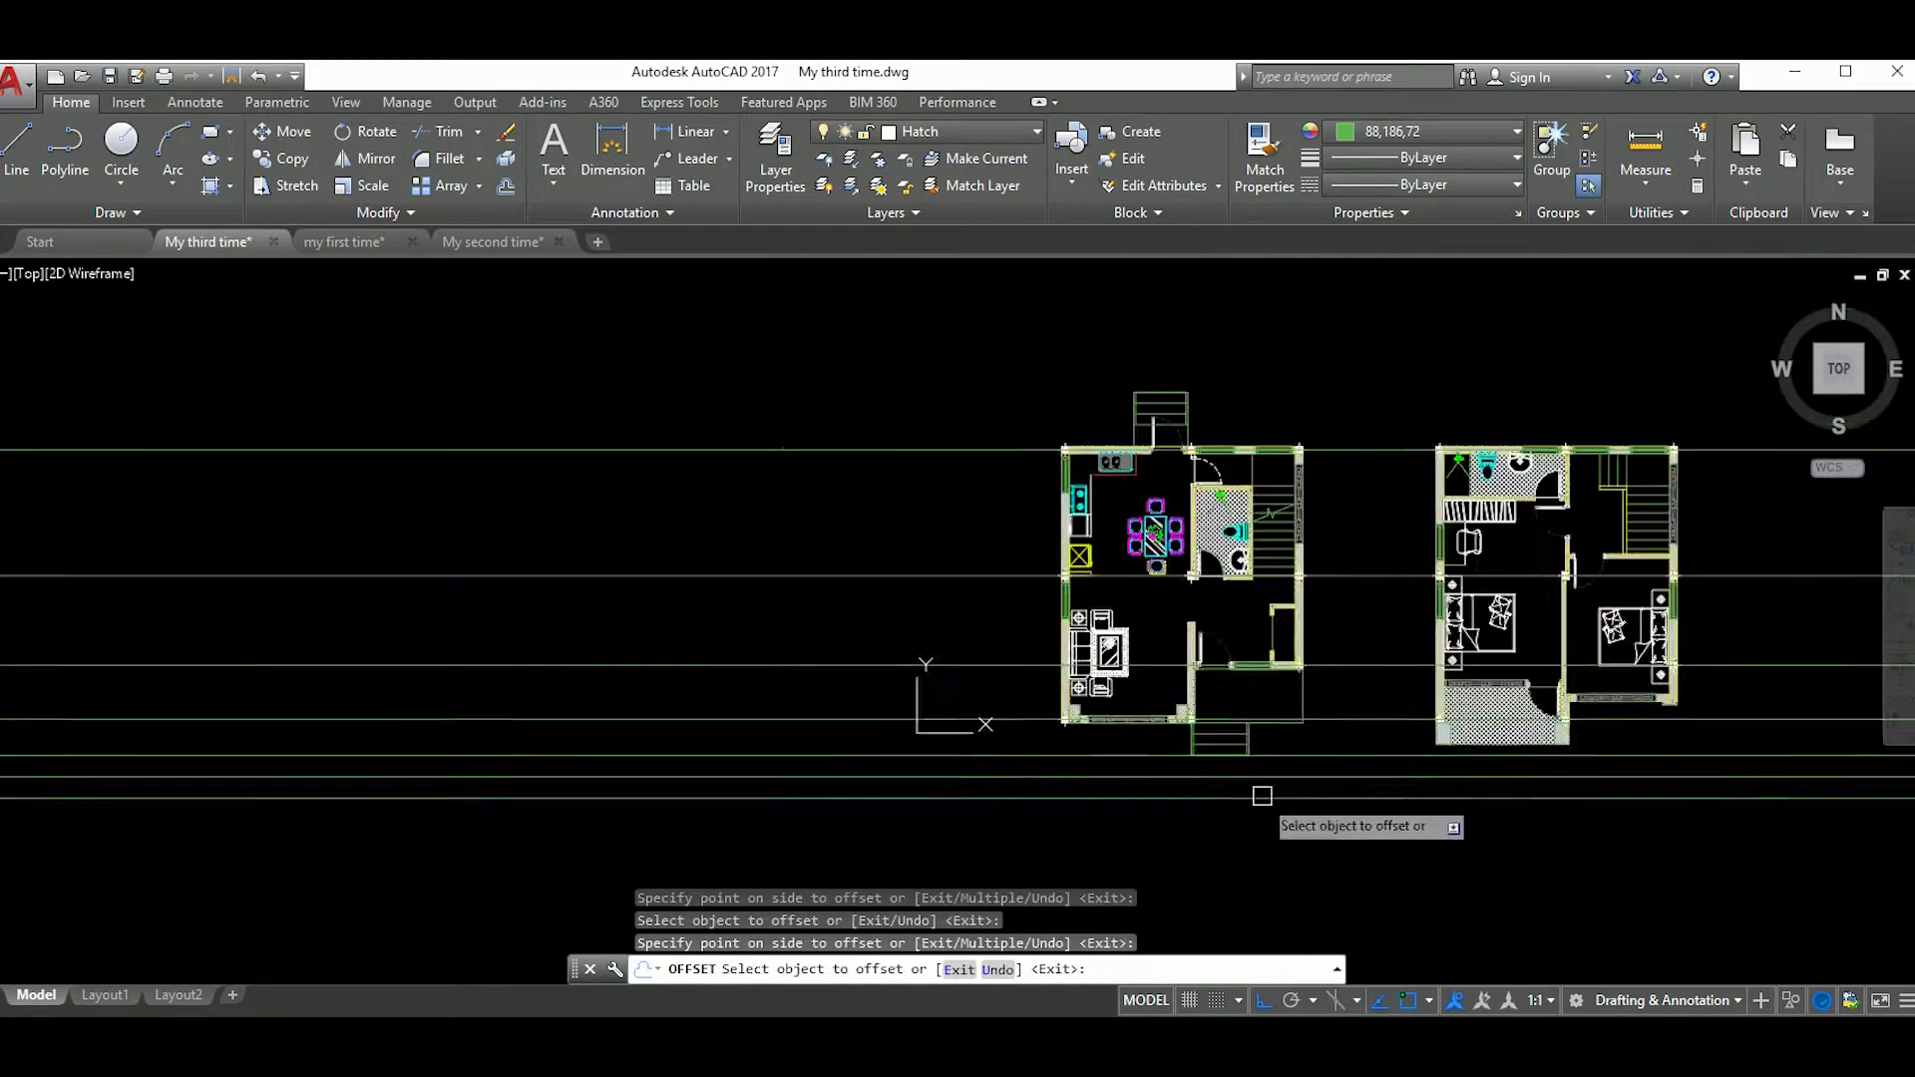
key(Escape)
Step: Draw two vertical construction lines through the plan's wall corners
text(xl)
key(Return)
text(v)
key(Return)
scroll(941, 658, up, 4)
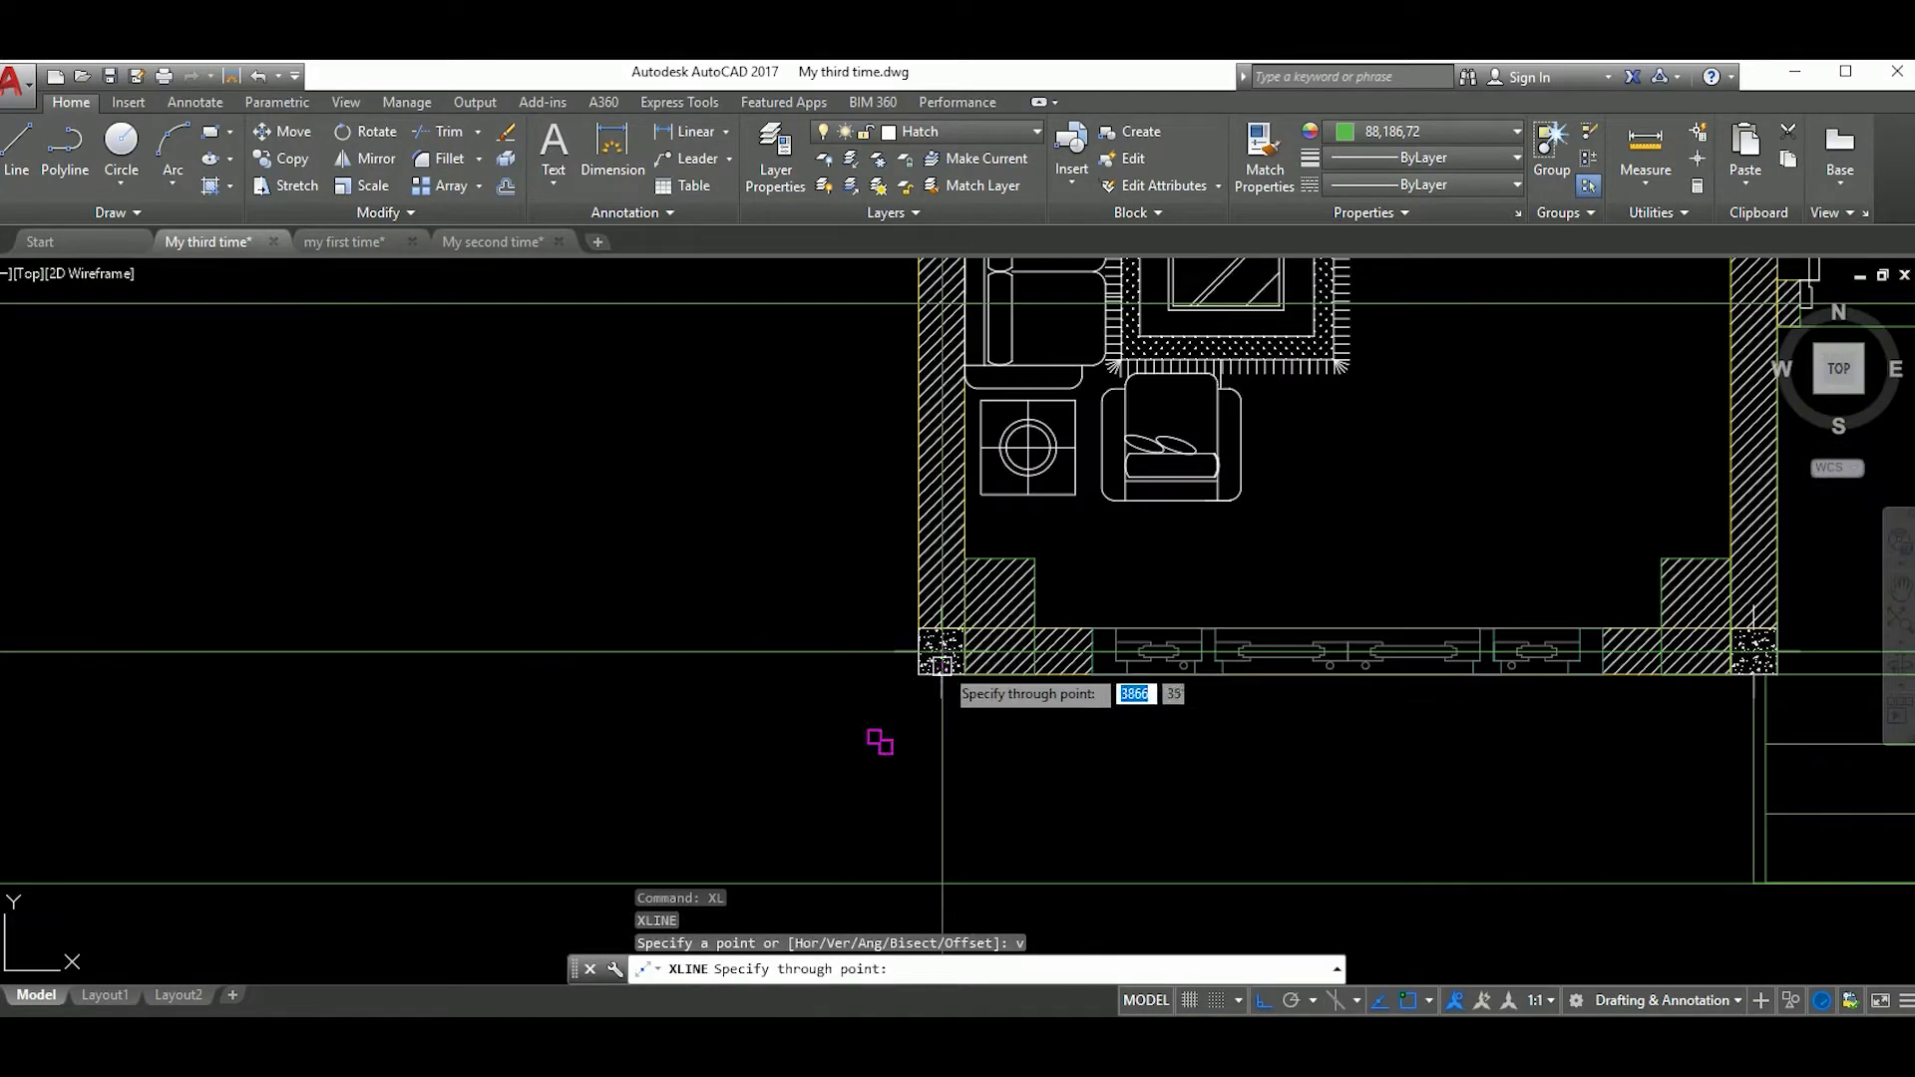
click(942, 676)
scroll(941, 675, down, 3)
scroll(1022, 677, up, 6)
click(1026, 620)
scroll(1025, 620, down, 3)
scroll(1081, 542, up, 3)
scroll(1078, 490, down, 3)
scroll(1124, 672, down, 3)
key(Escape)
Step: Save the drawing with Ctrl+S
key(ctrl+s)
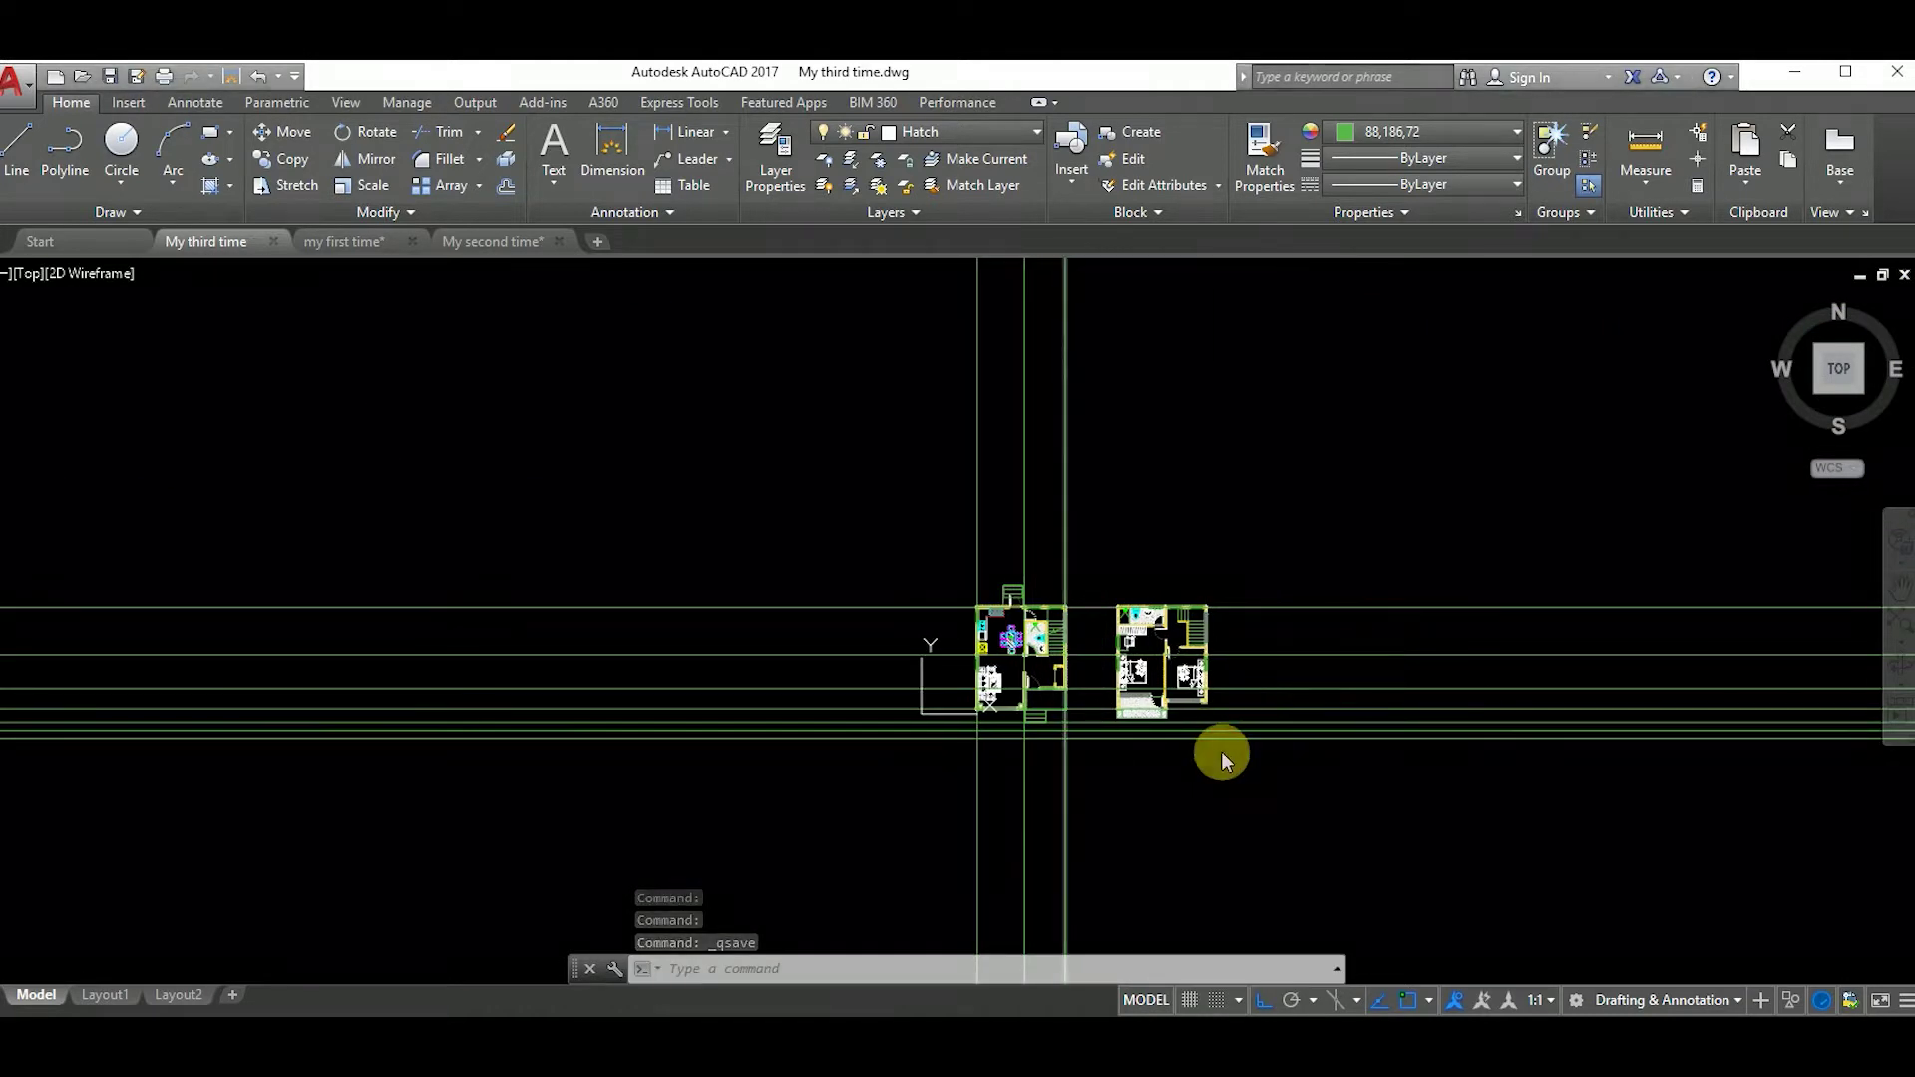
scroll(1041, 663, up, 3)
scroll(1041, 598, down, 1)
scroll(1041, 535, up, 2)
scroll(1042, 536, down, 1)
scroll(1041, 535, down, 2)
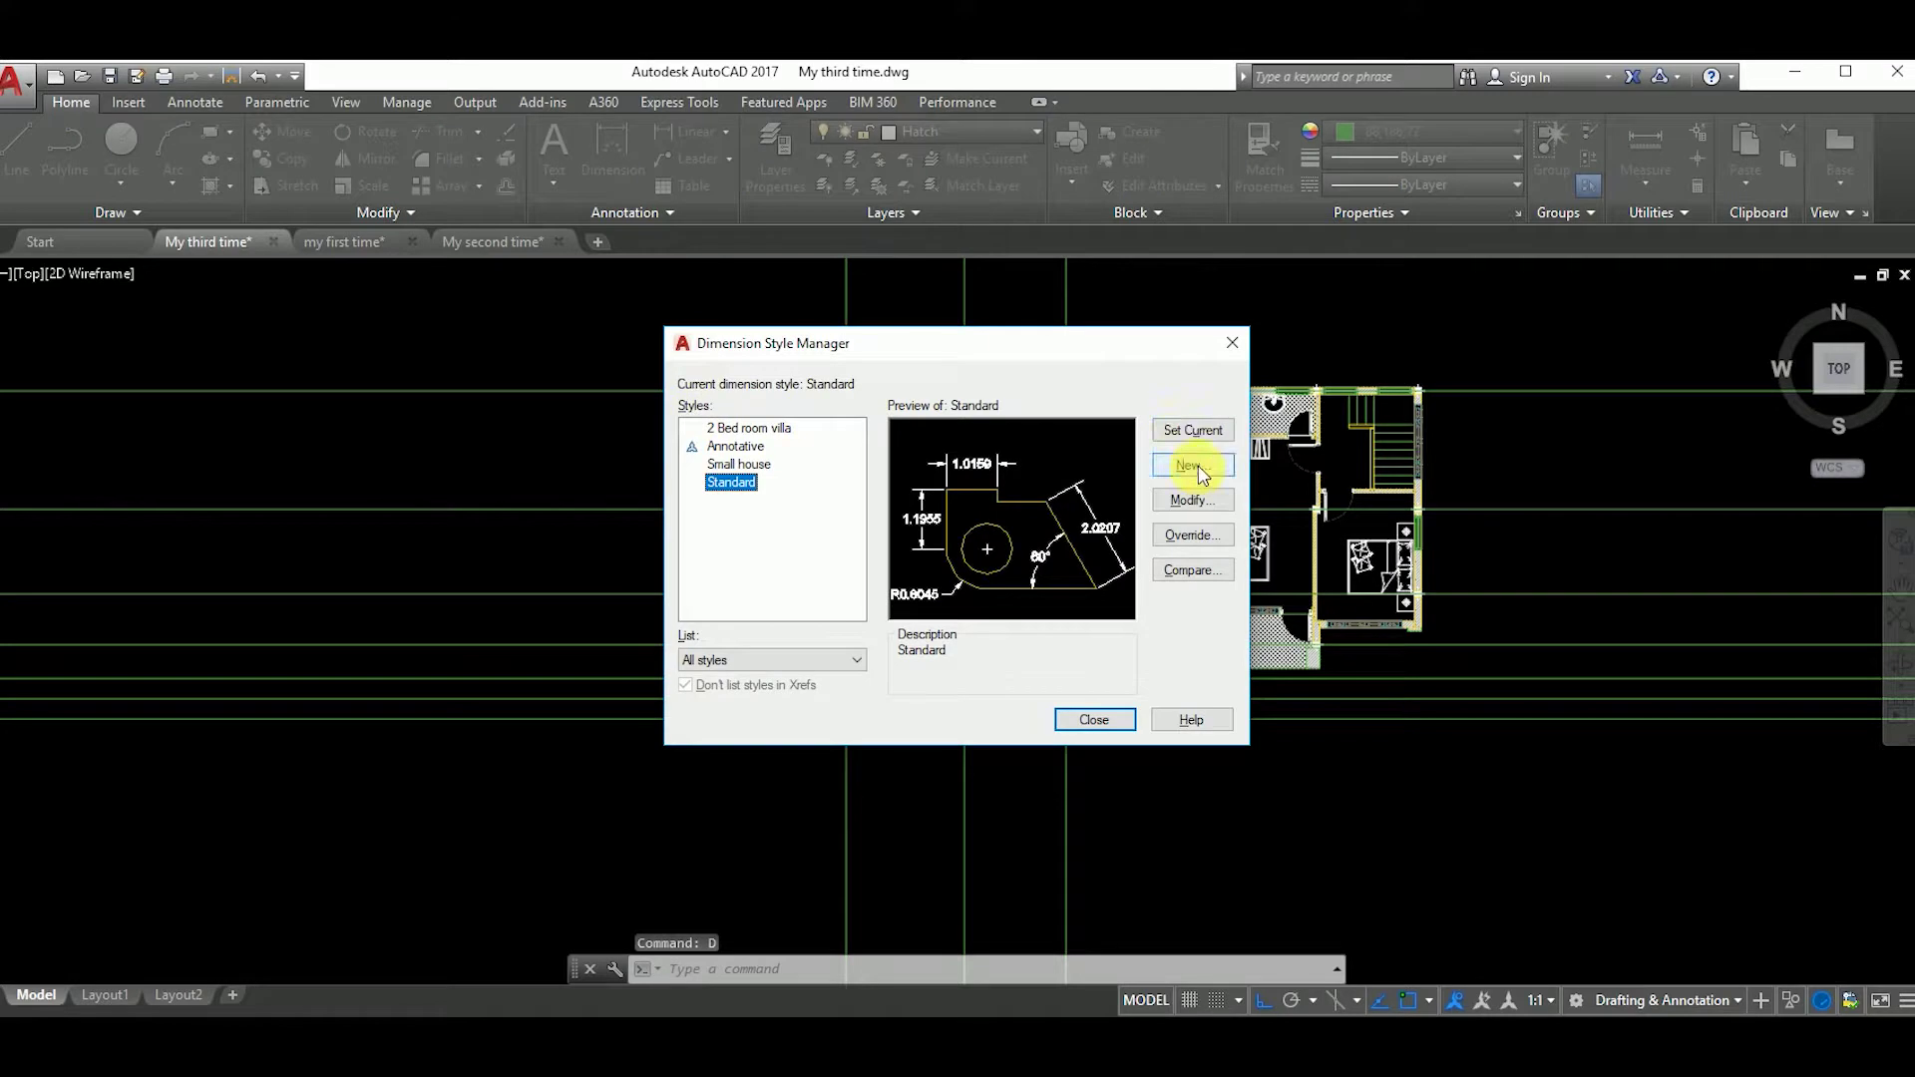
Step: Create a new dimension style named '2 story house' with baseline spacing 50
click(1202, 474)
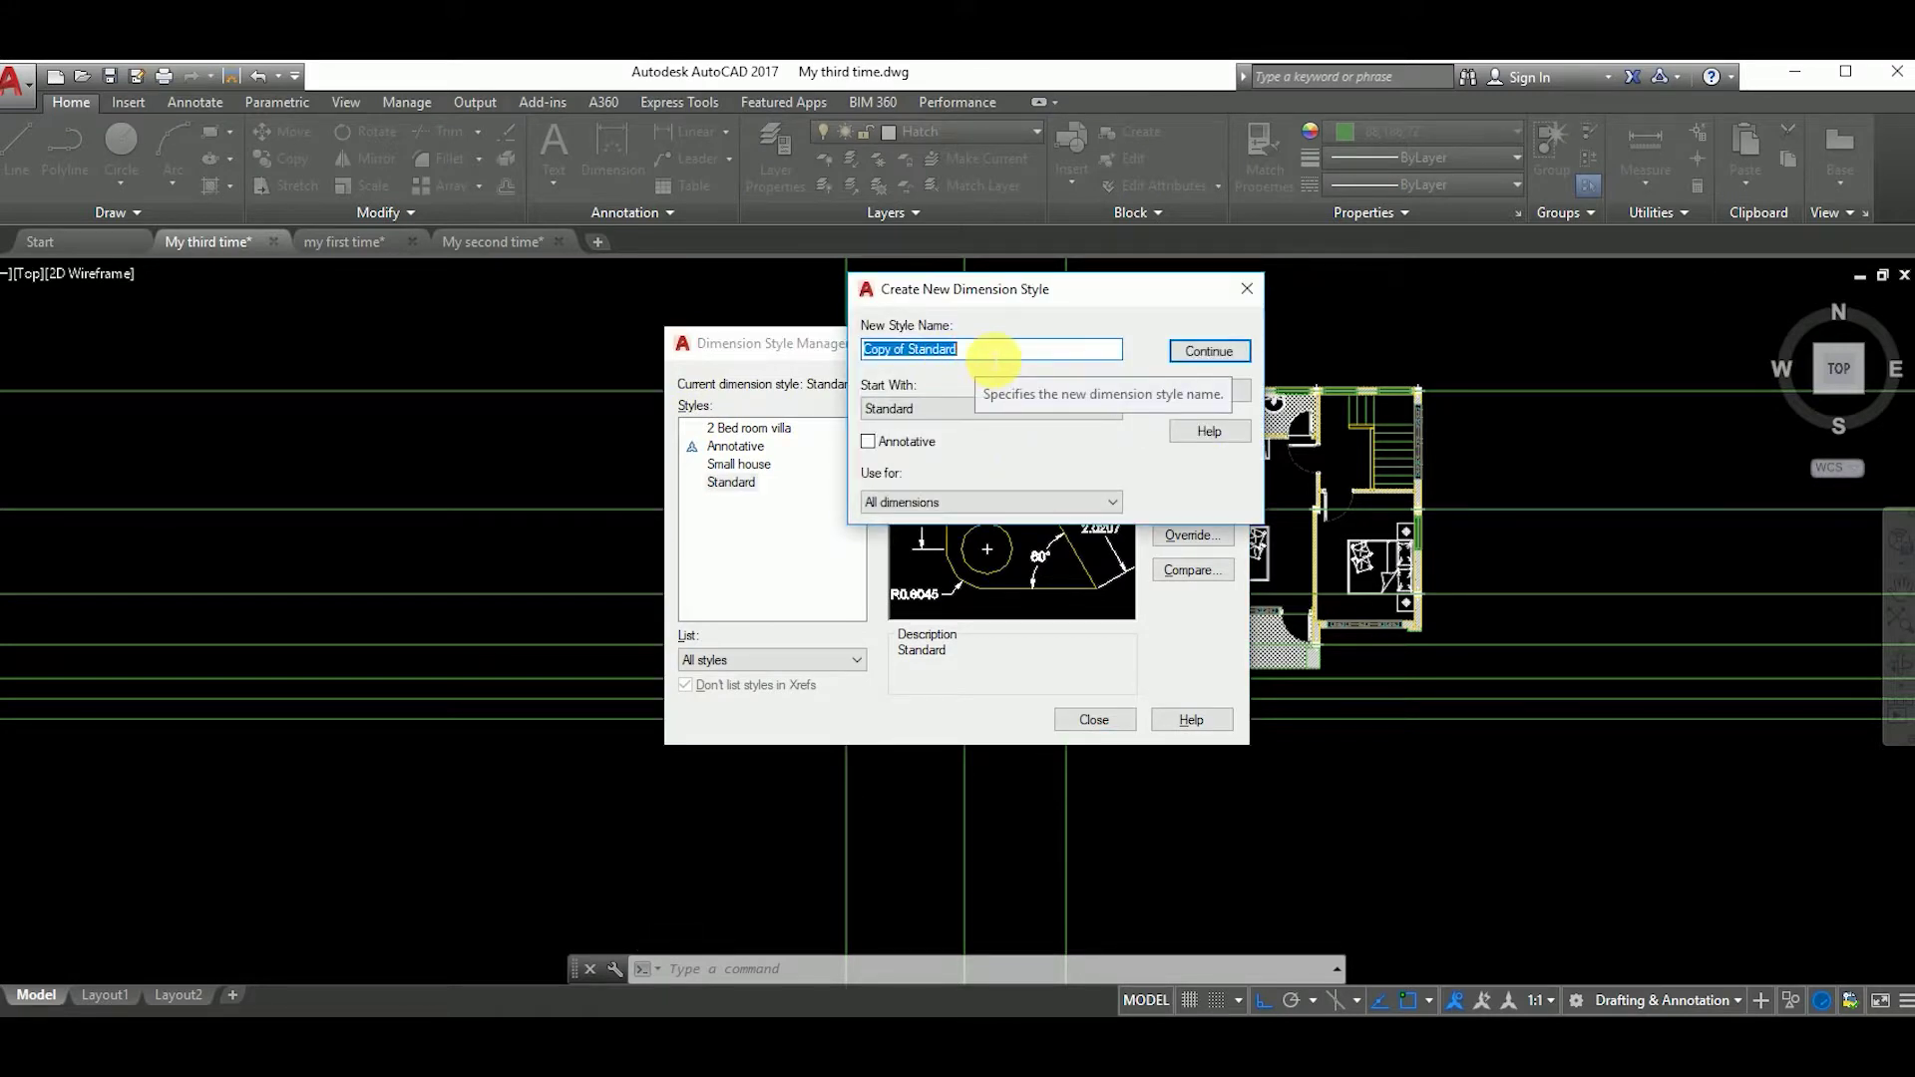
text(2 story house)
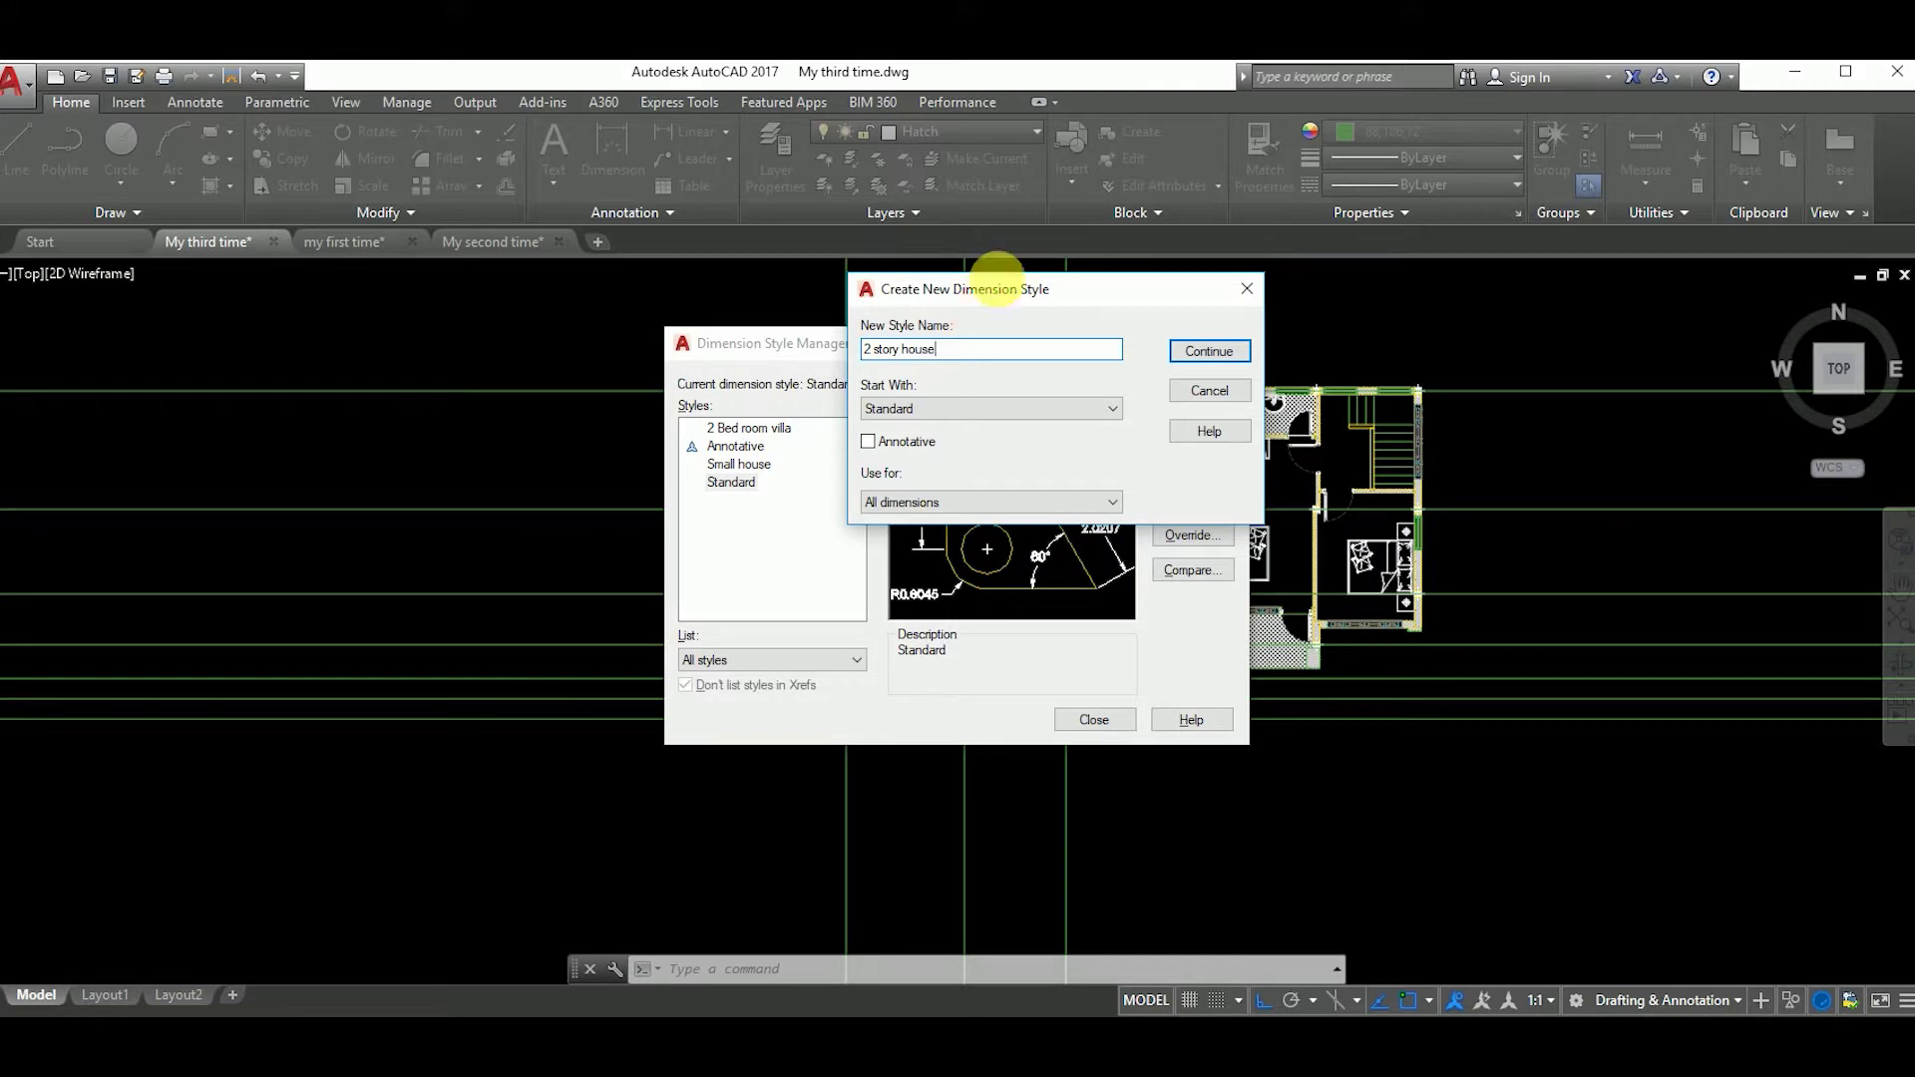
click(1209, 353)
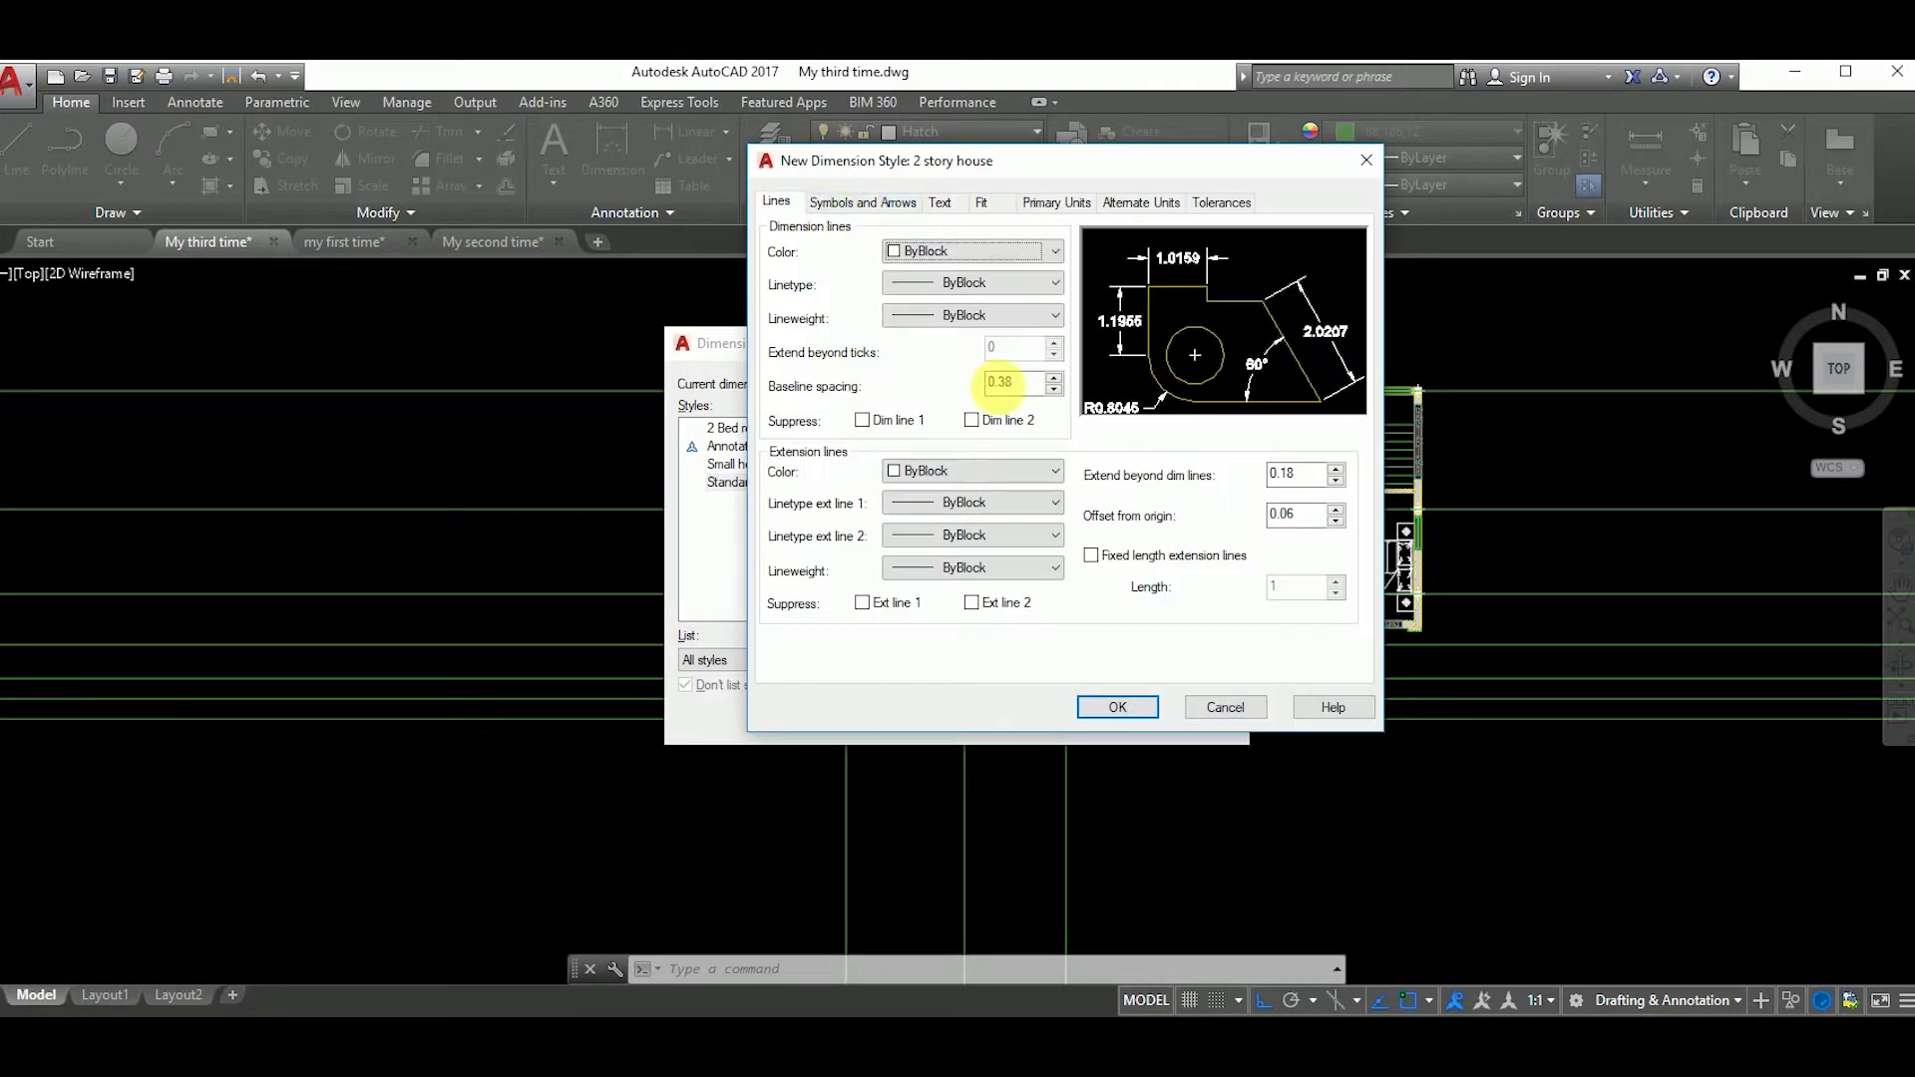
key(Tab)
key(Tab)
key(Tab)
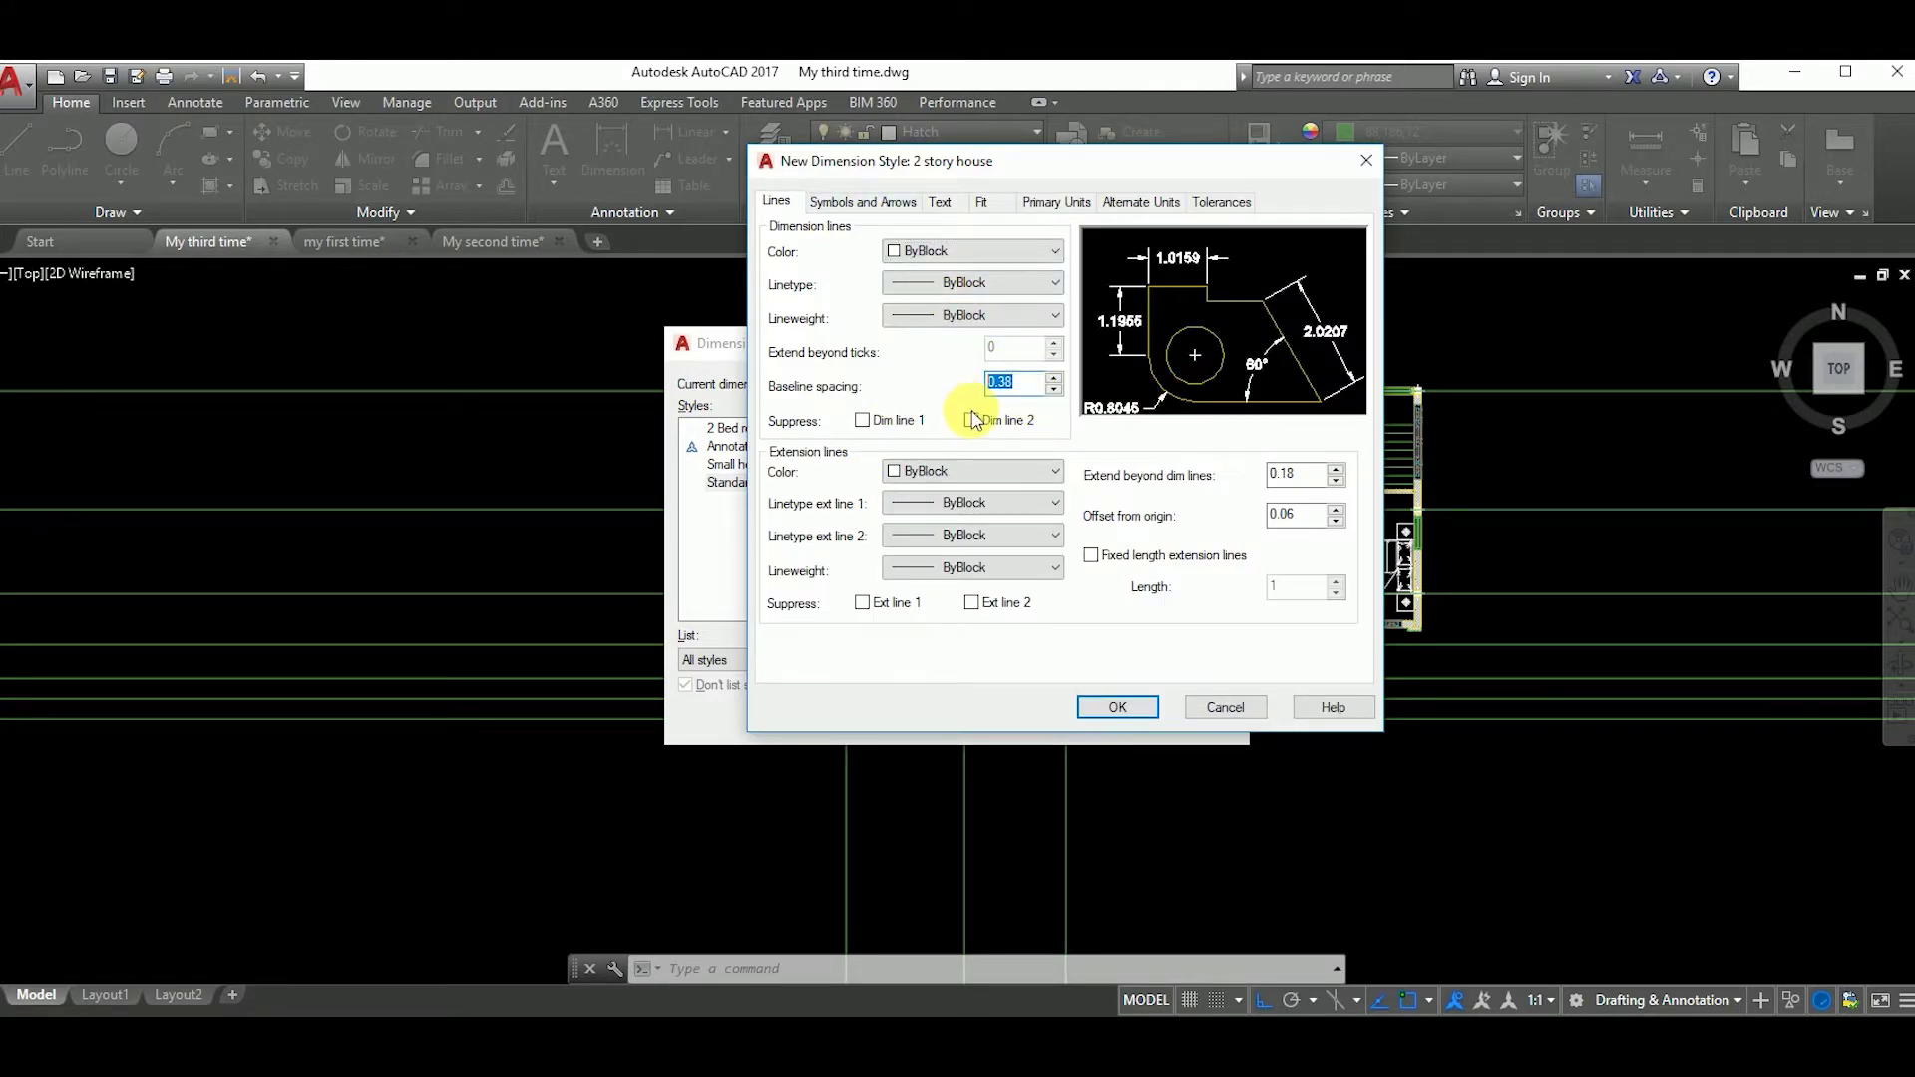
text(0)
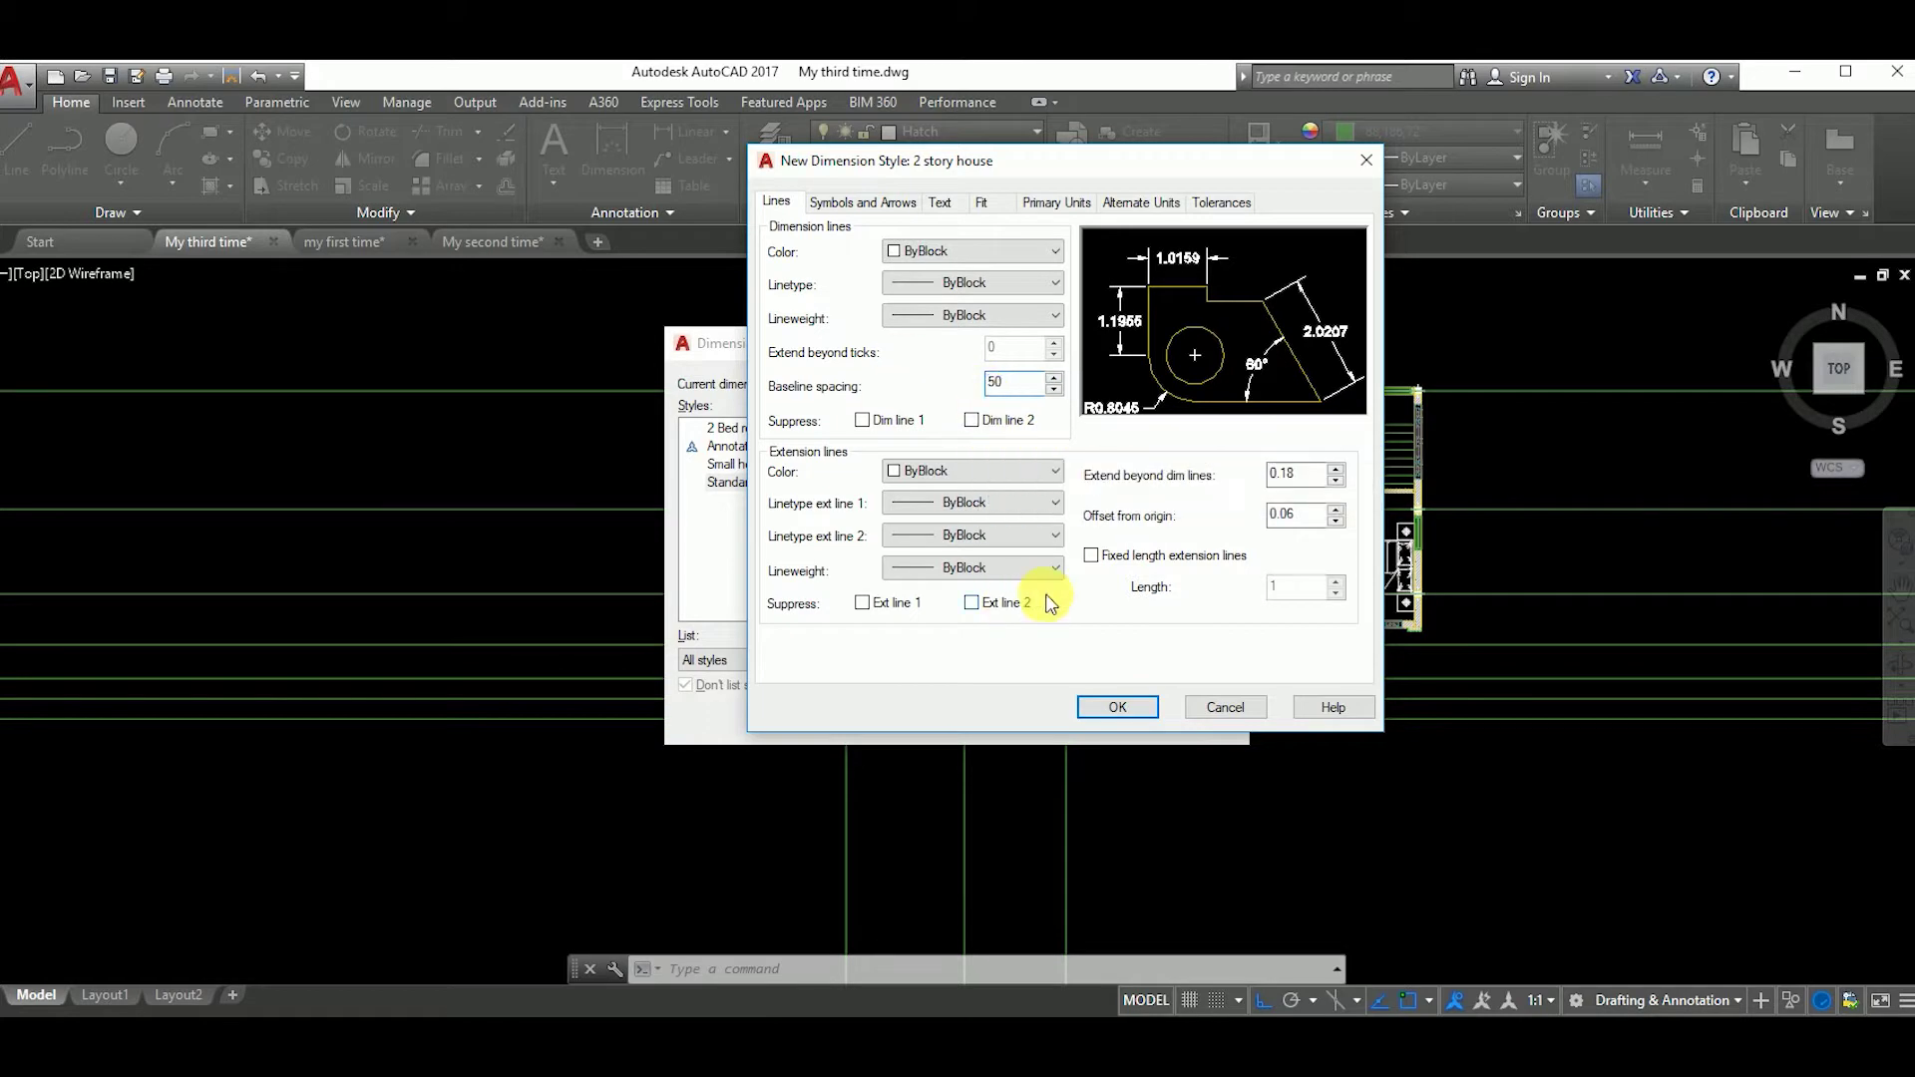
Step: Set the style's arrowheads to Architectural tick with arrow size 30
click(863, 201)
click(1033, 271)
click(843, 429)
drag(806, 428, 895, 449)
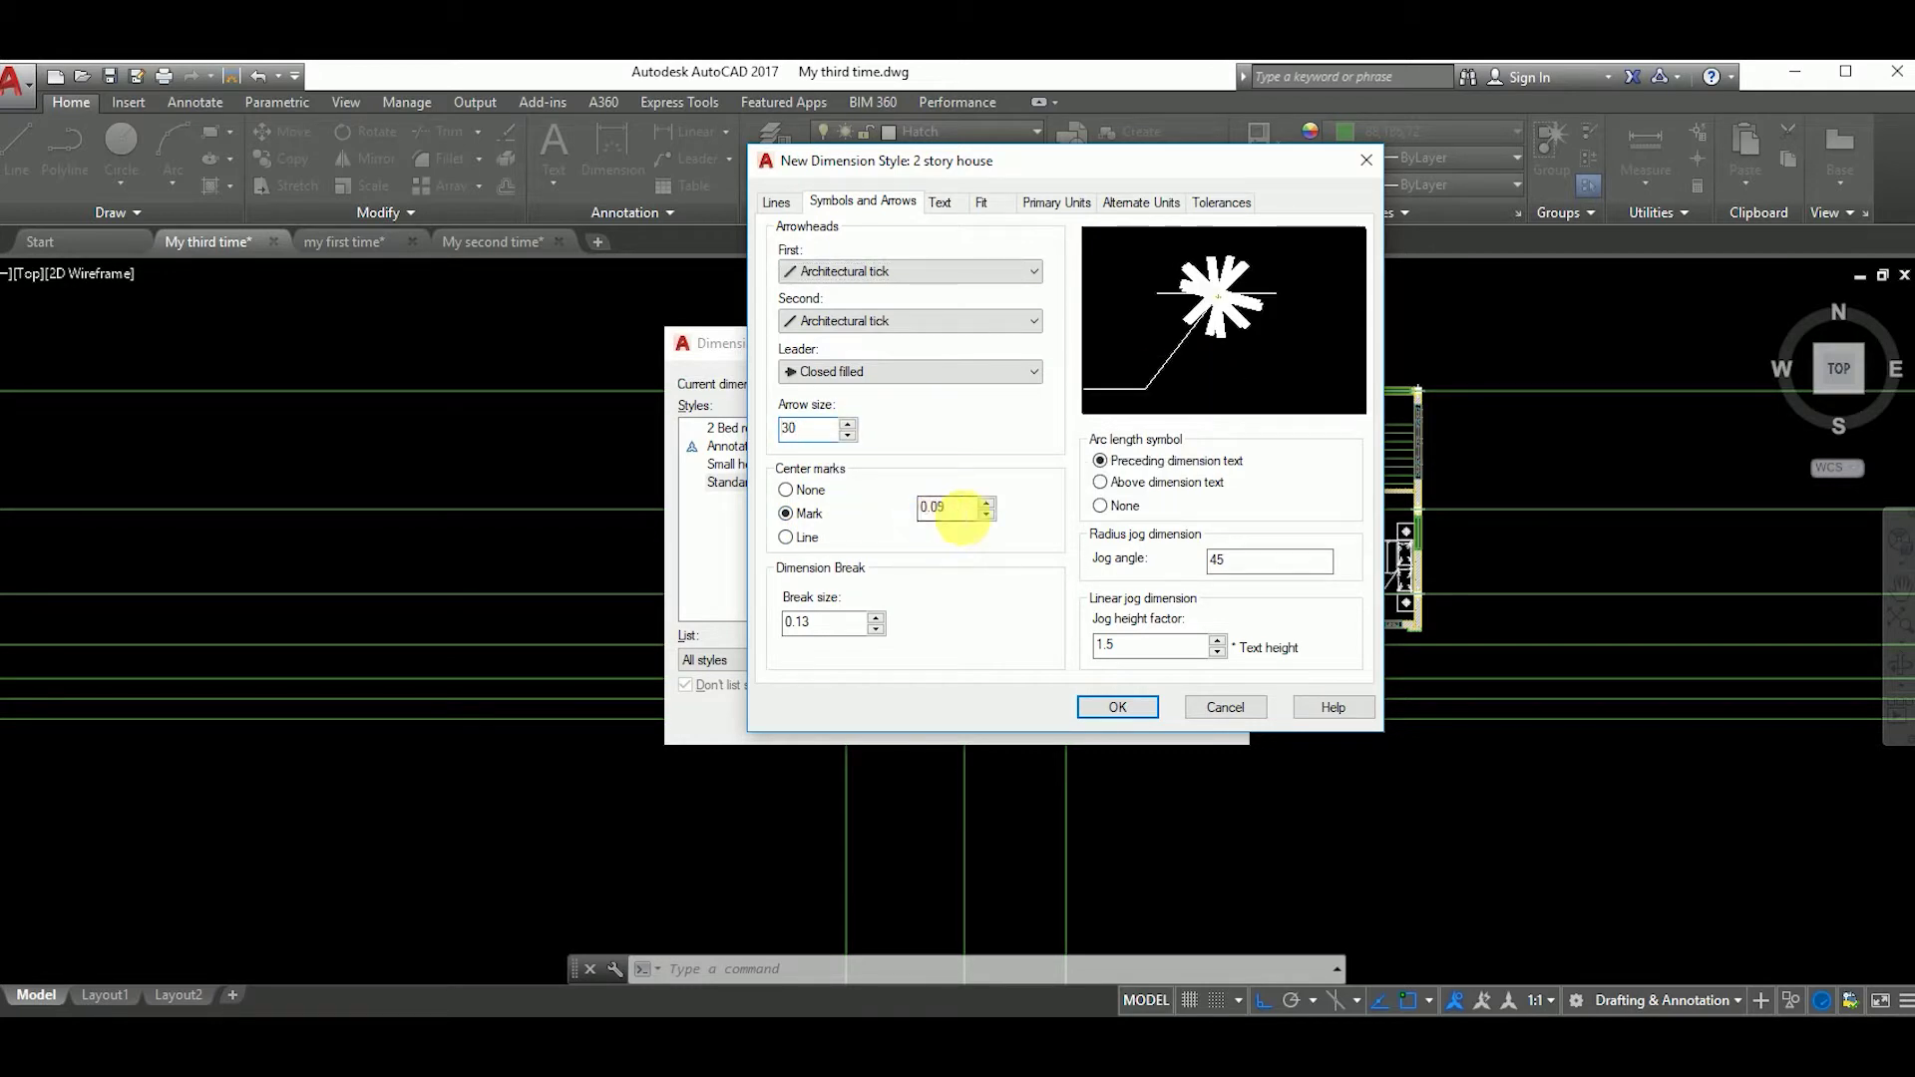
text(0)
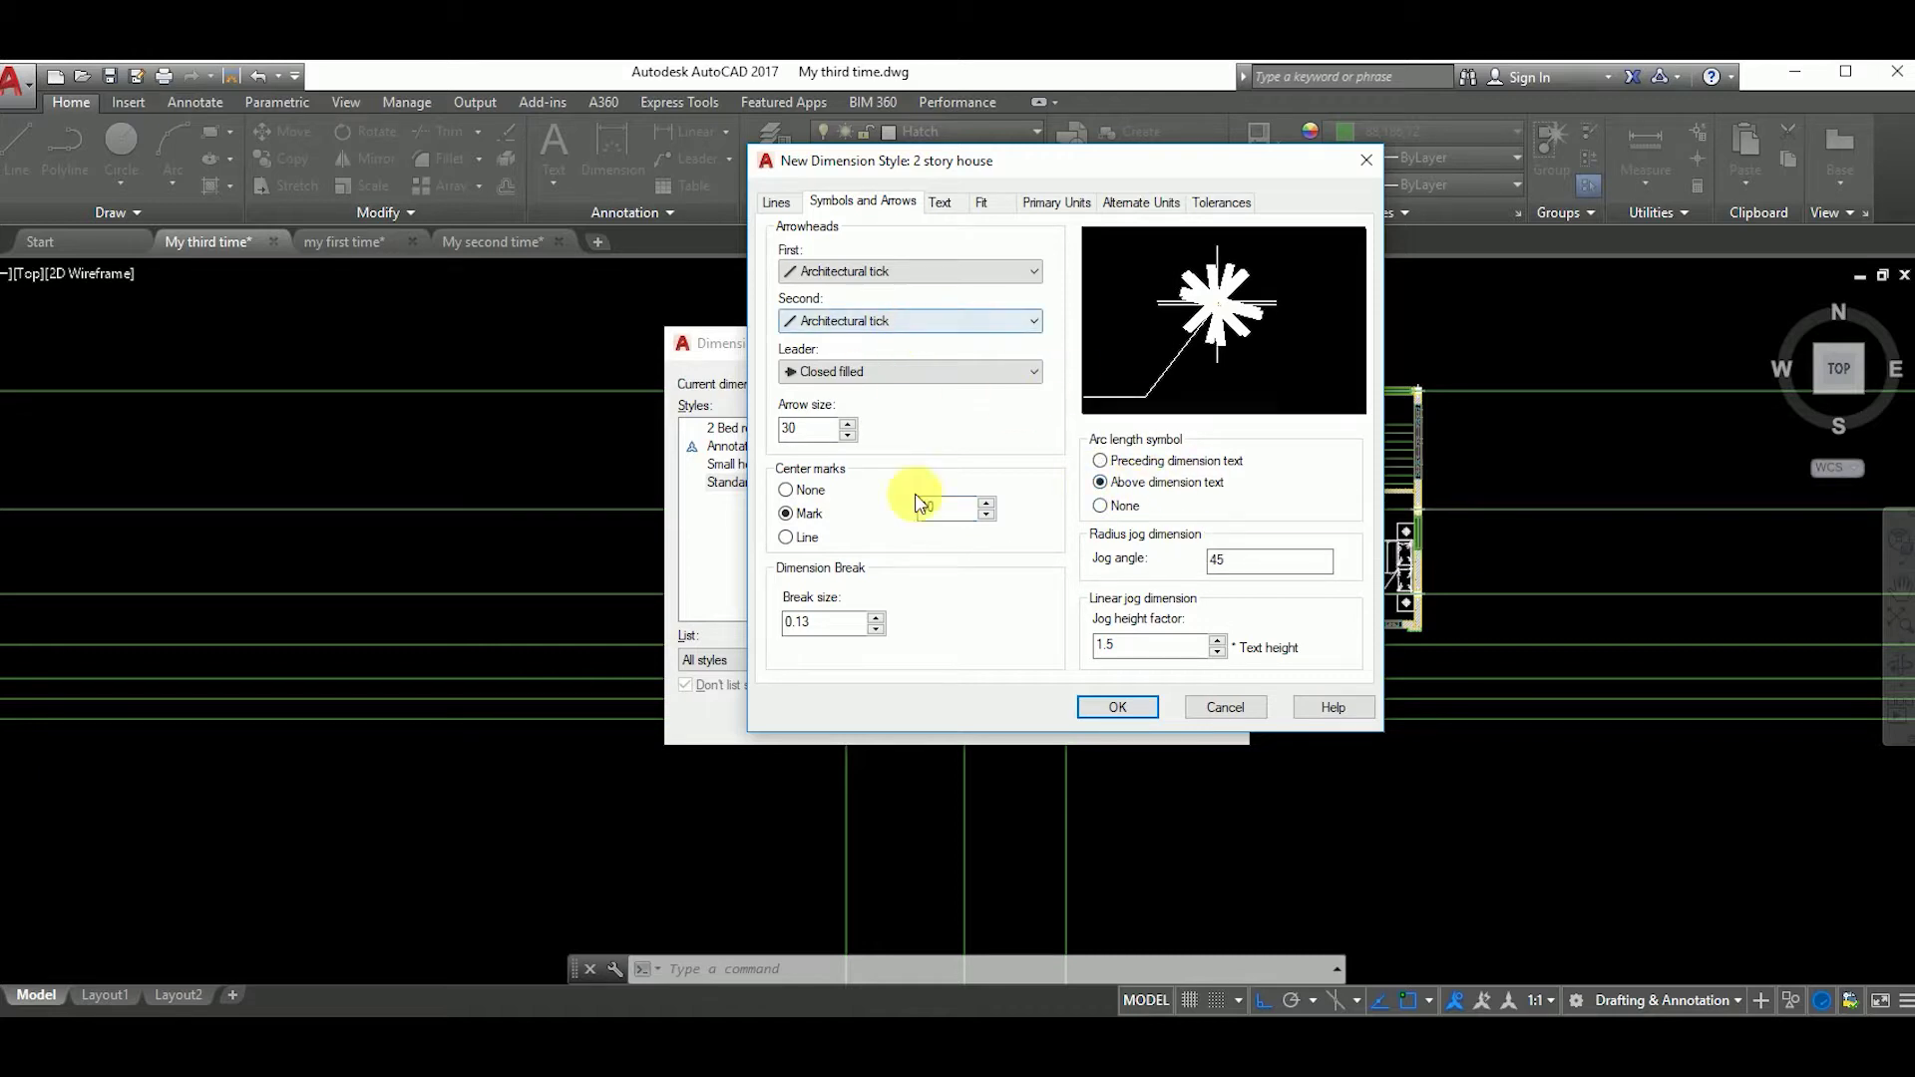
click(940, 202)
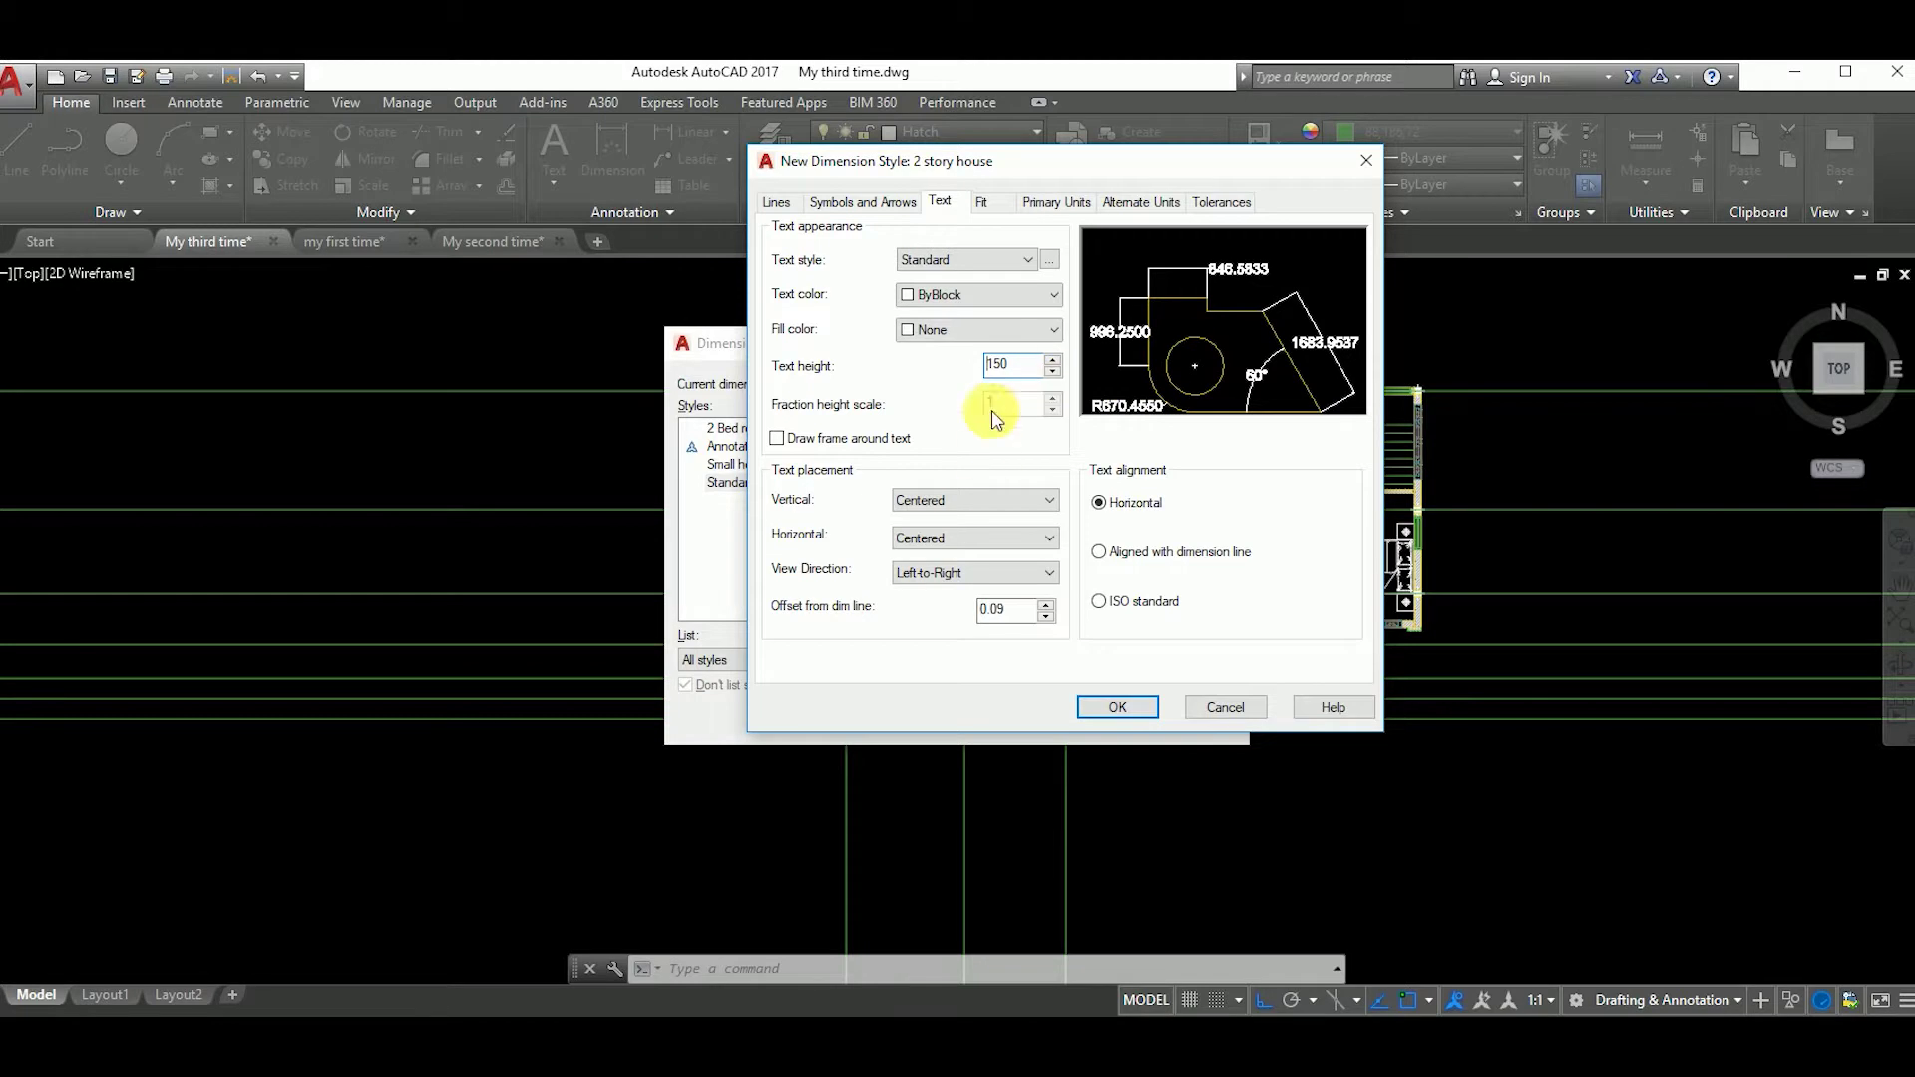
Step: Place dimension text above and centred, offset 100, aligned with the dimension line
click(973, 500)
click(938, 535)
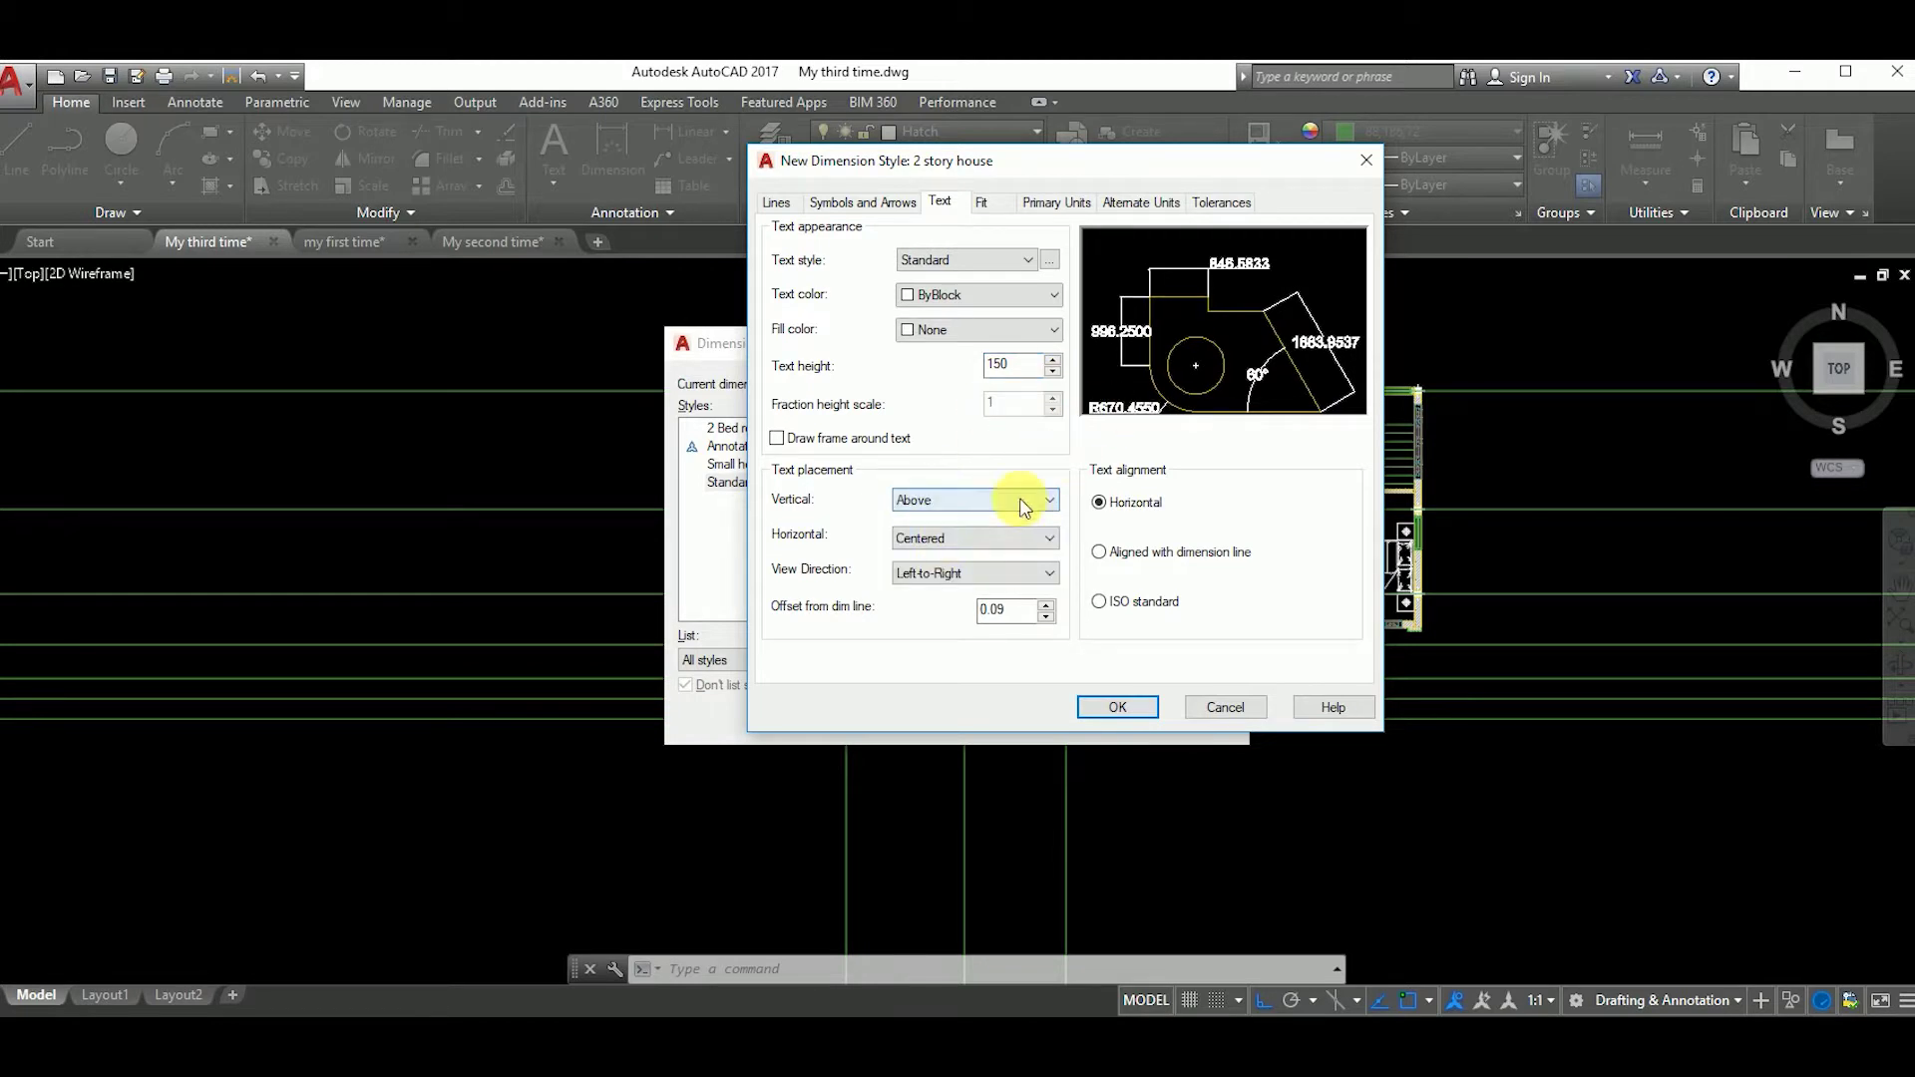
click(976, 539)
click(964, 574)
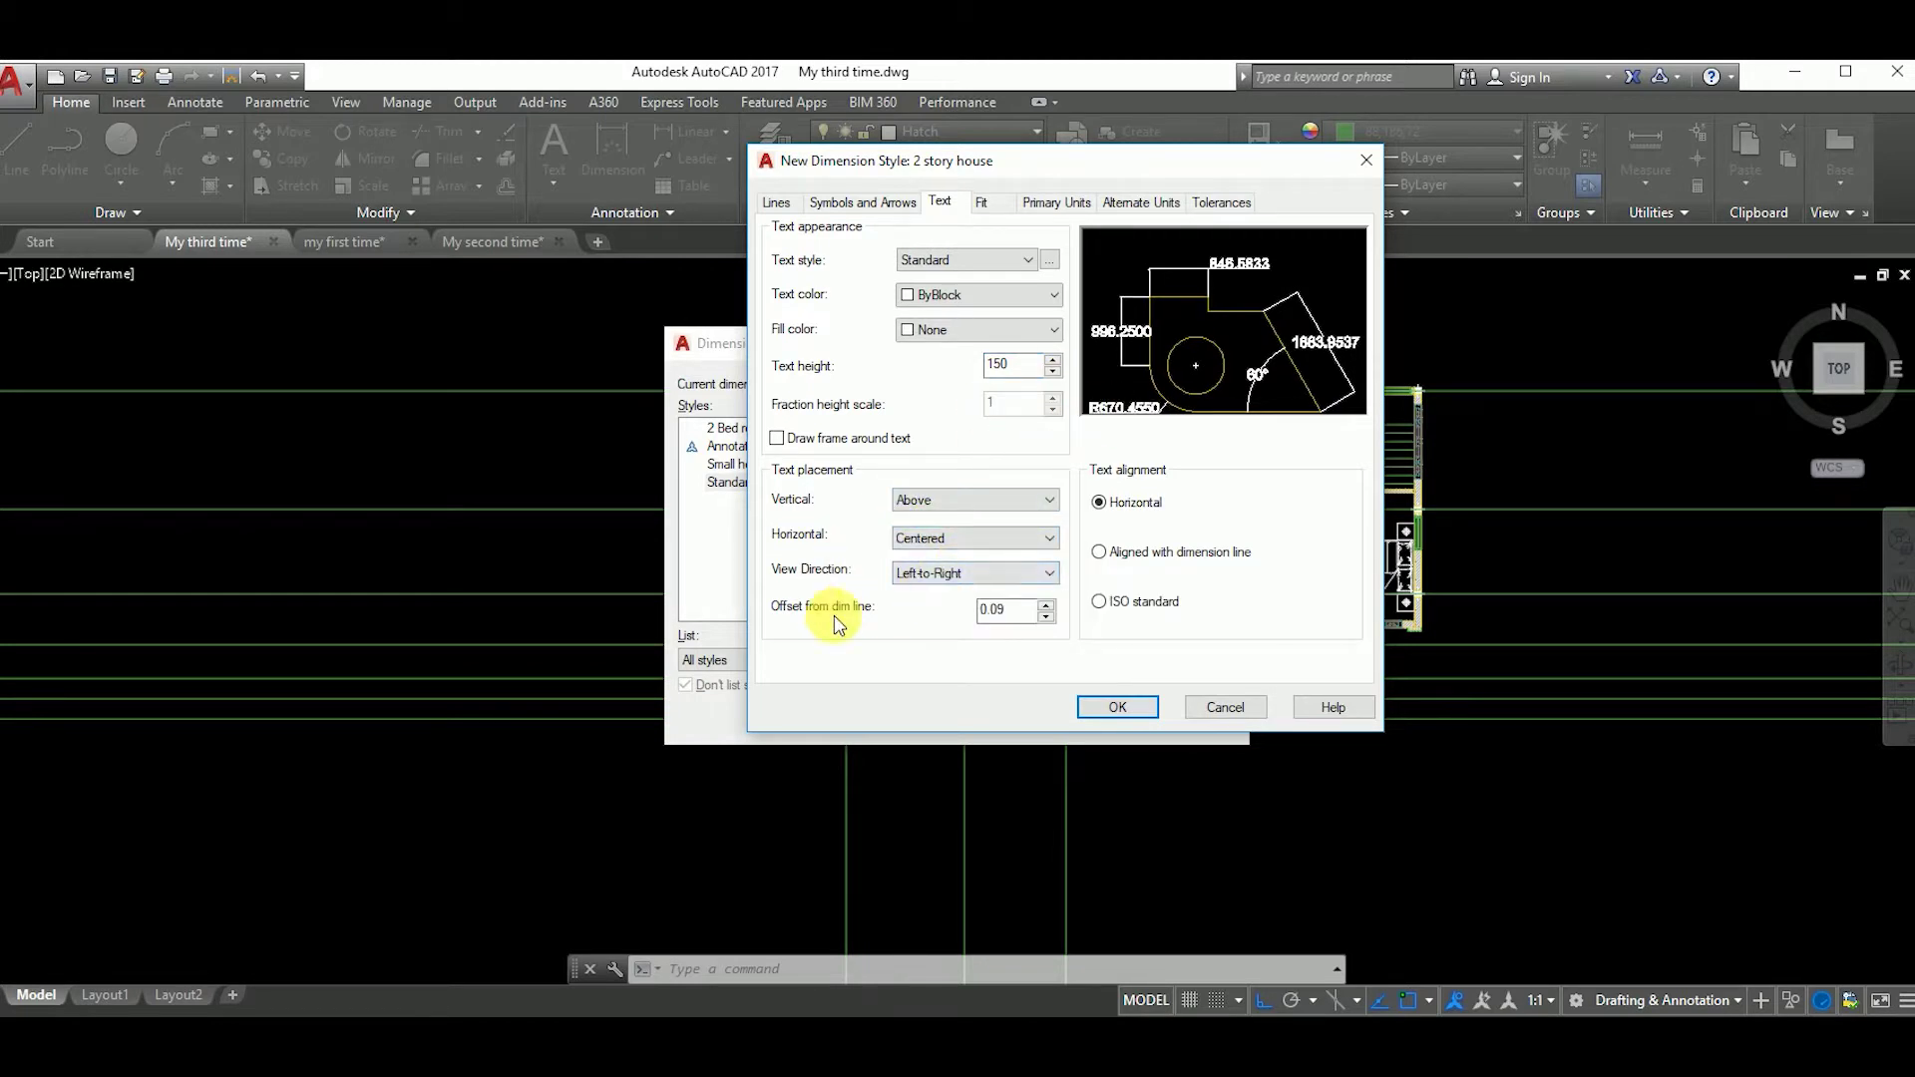
text(30)
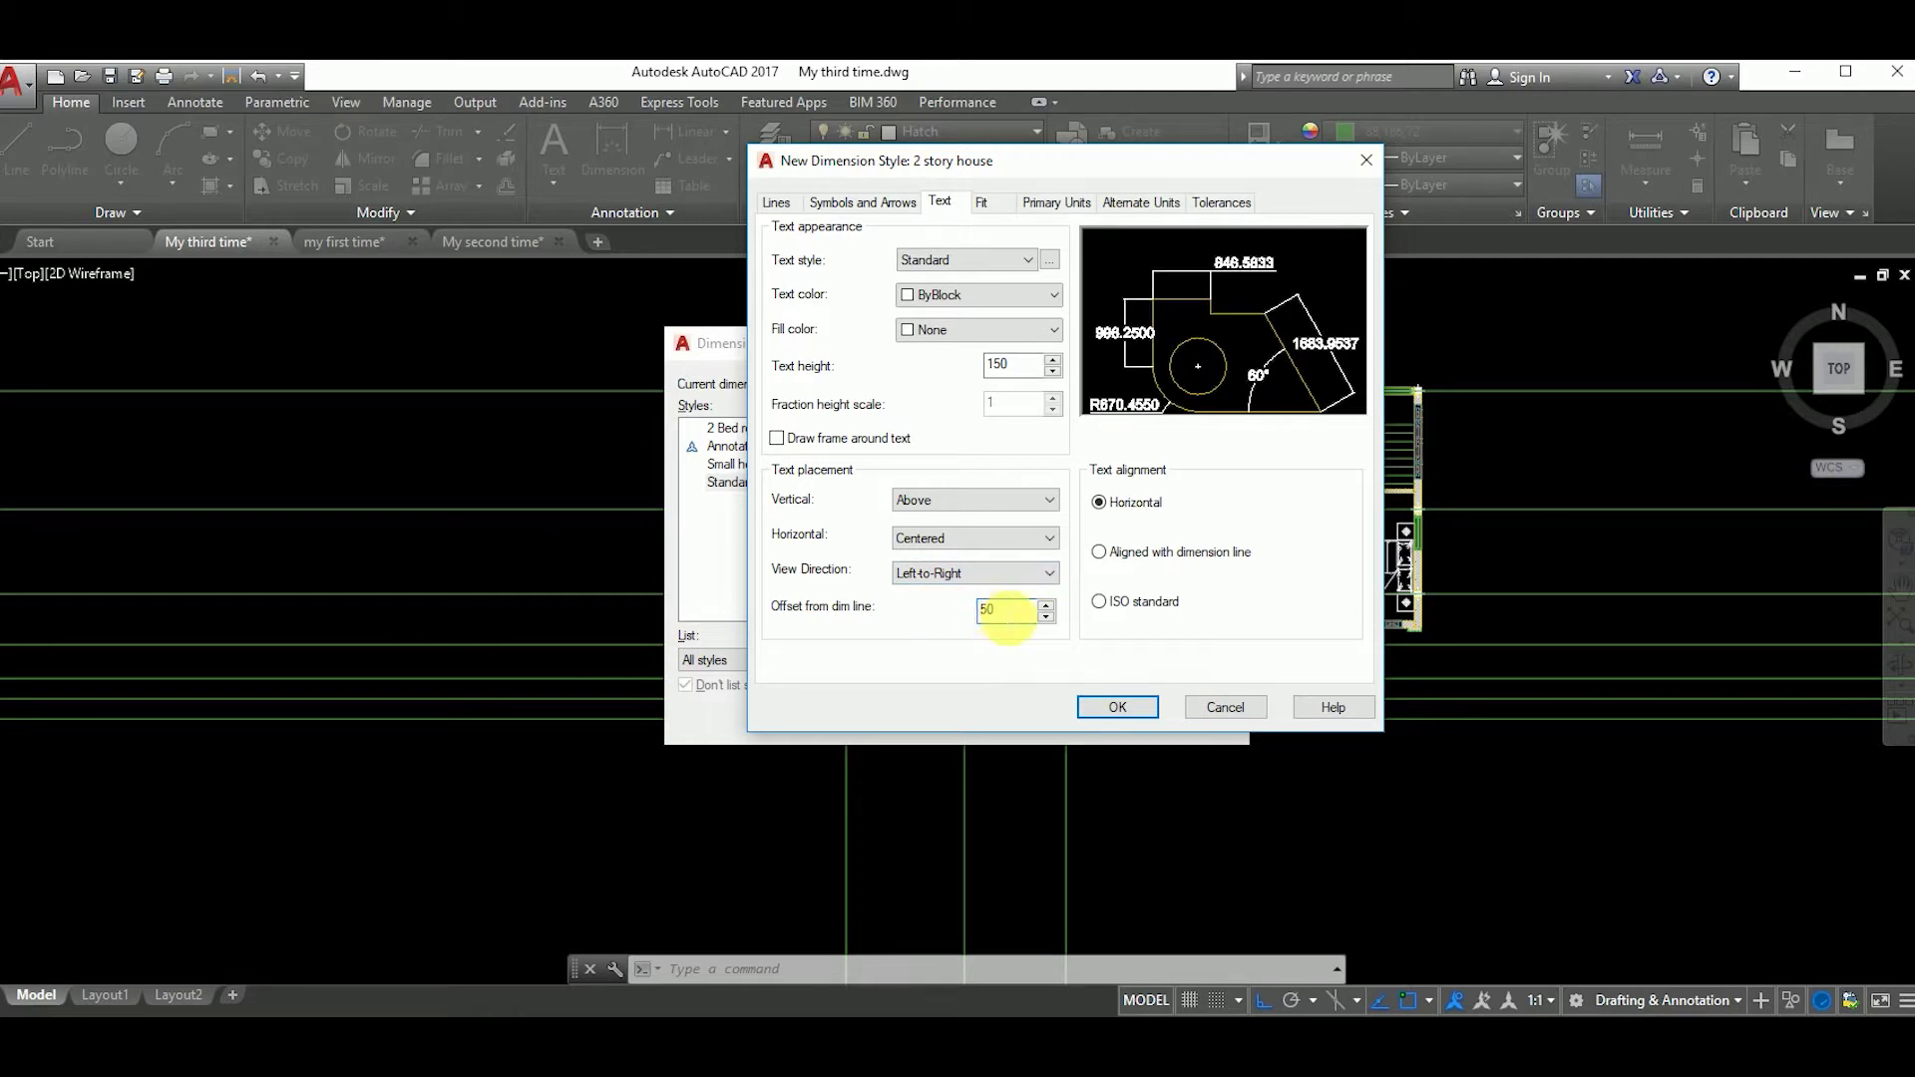
click(1101, 553)
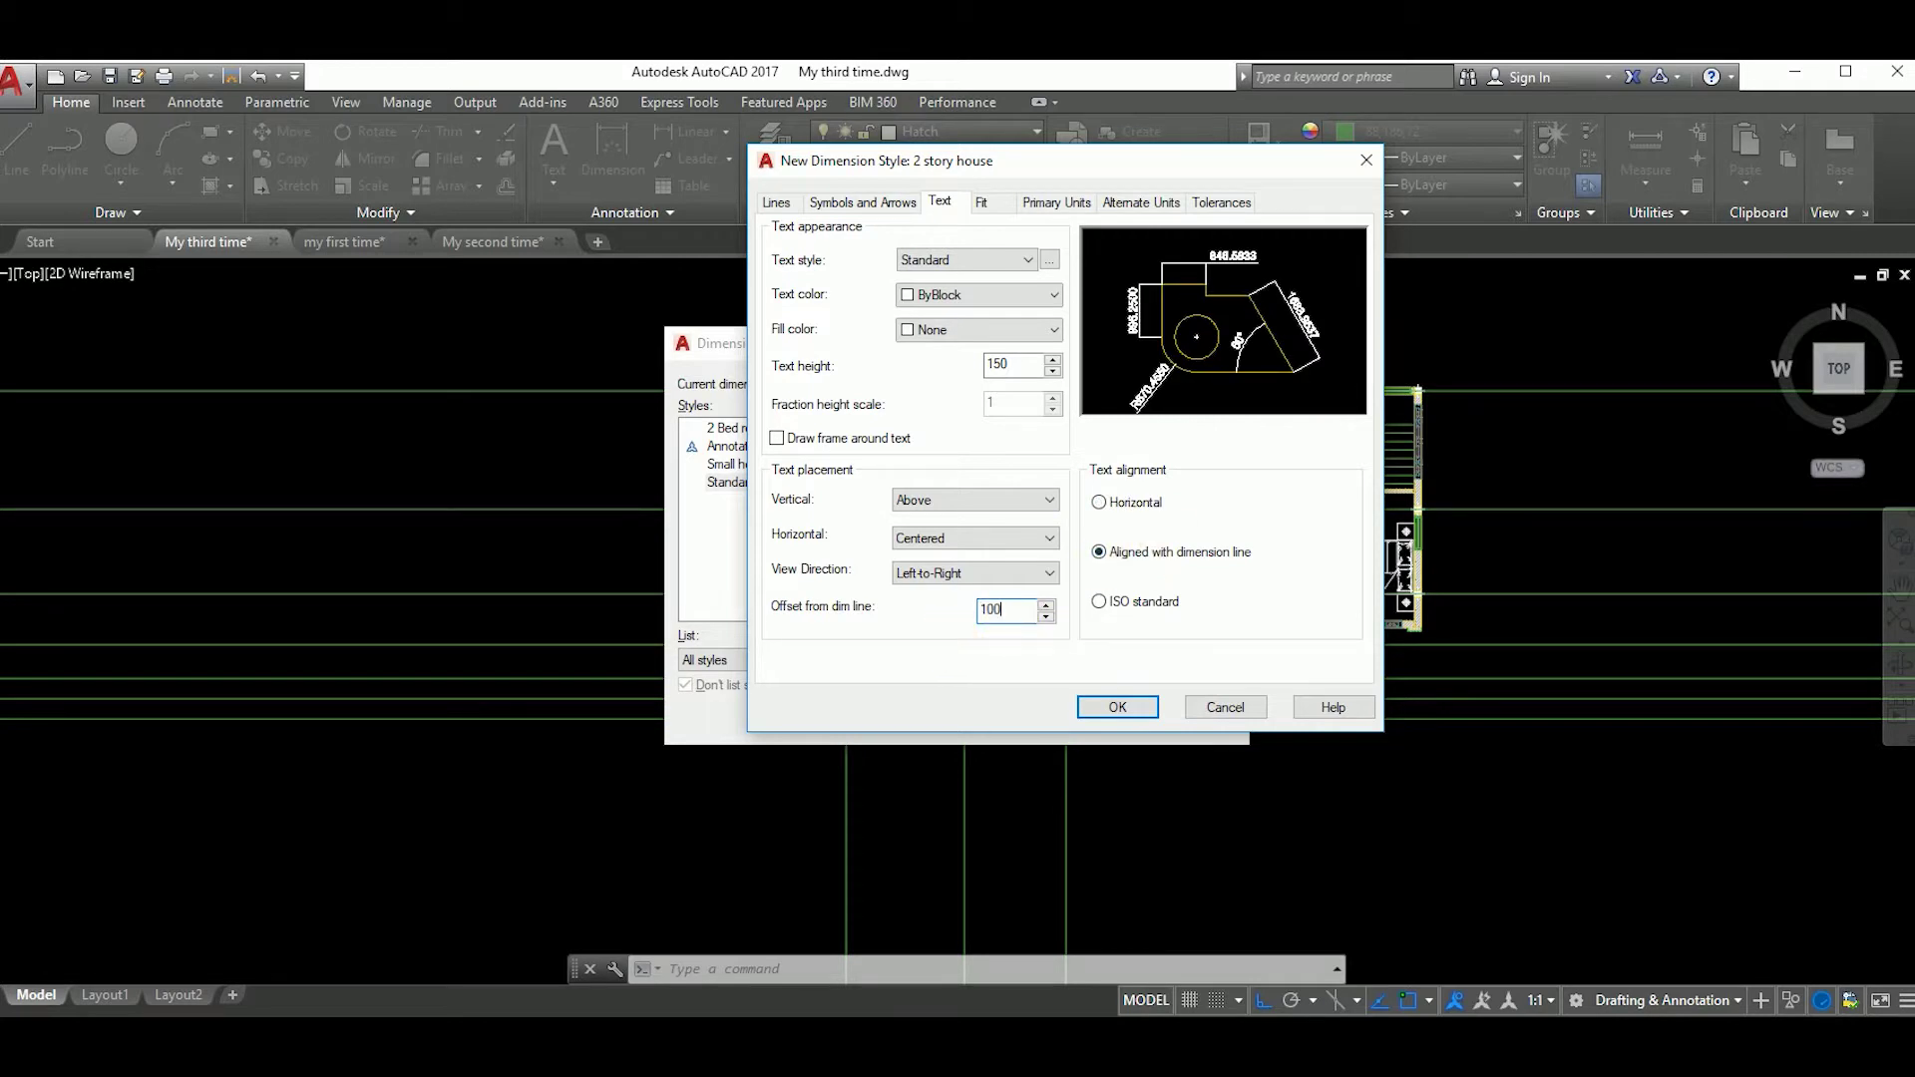
text(0)
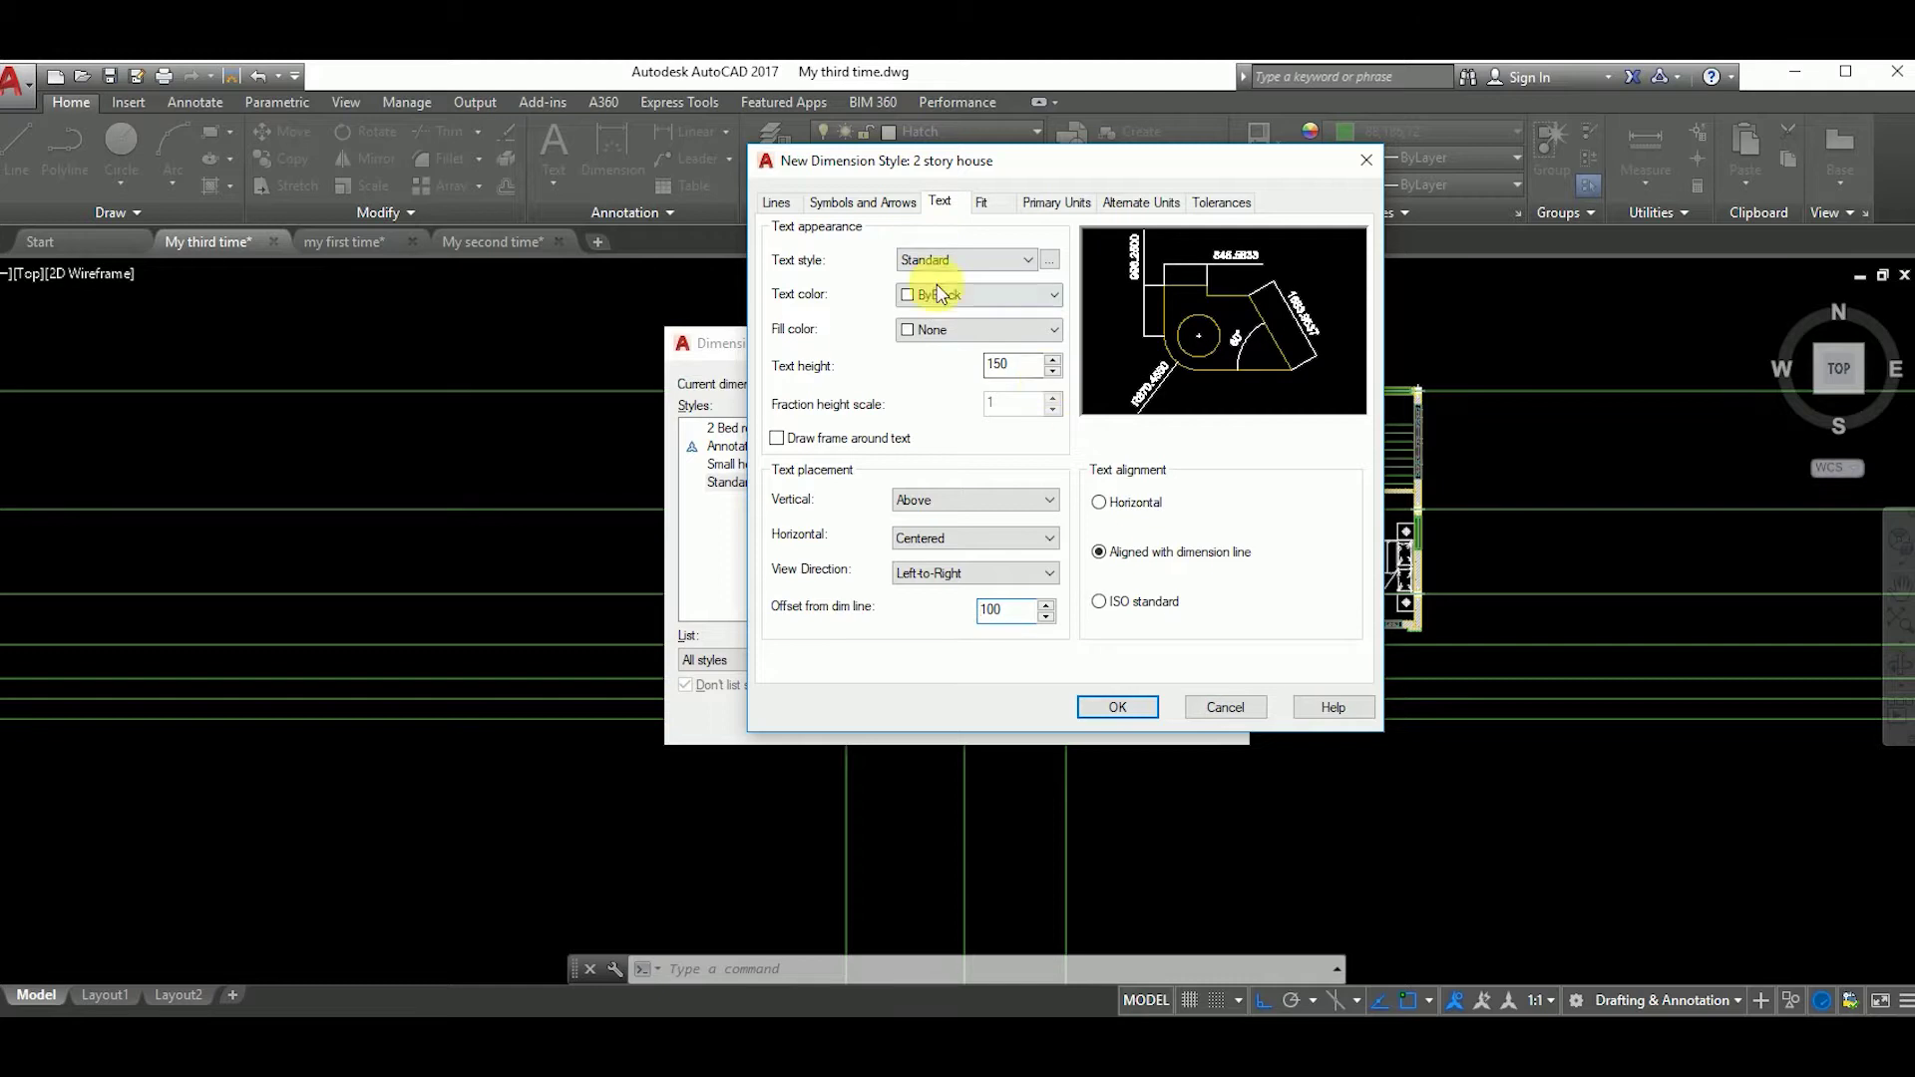
click(1101, 602)
click(1100, 552)
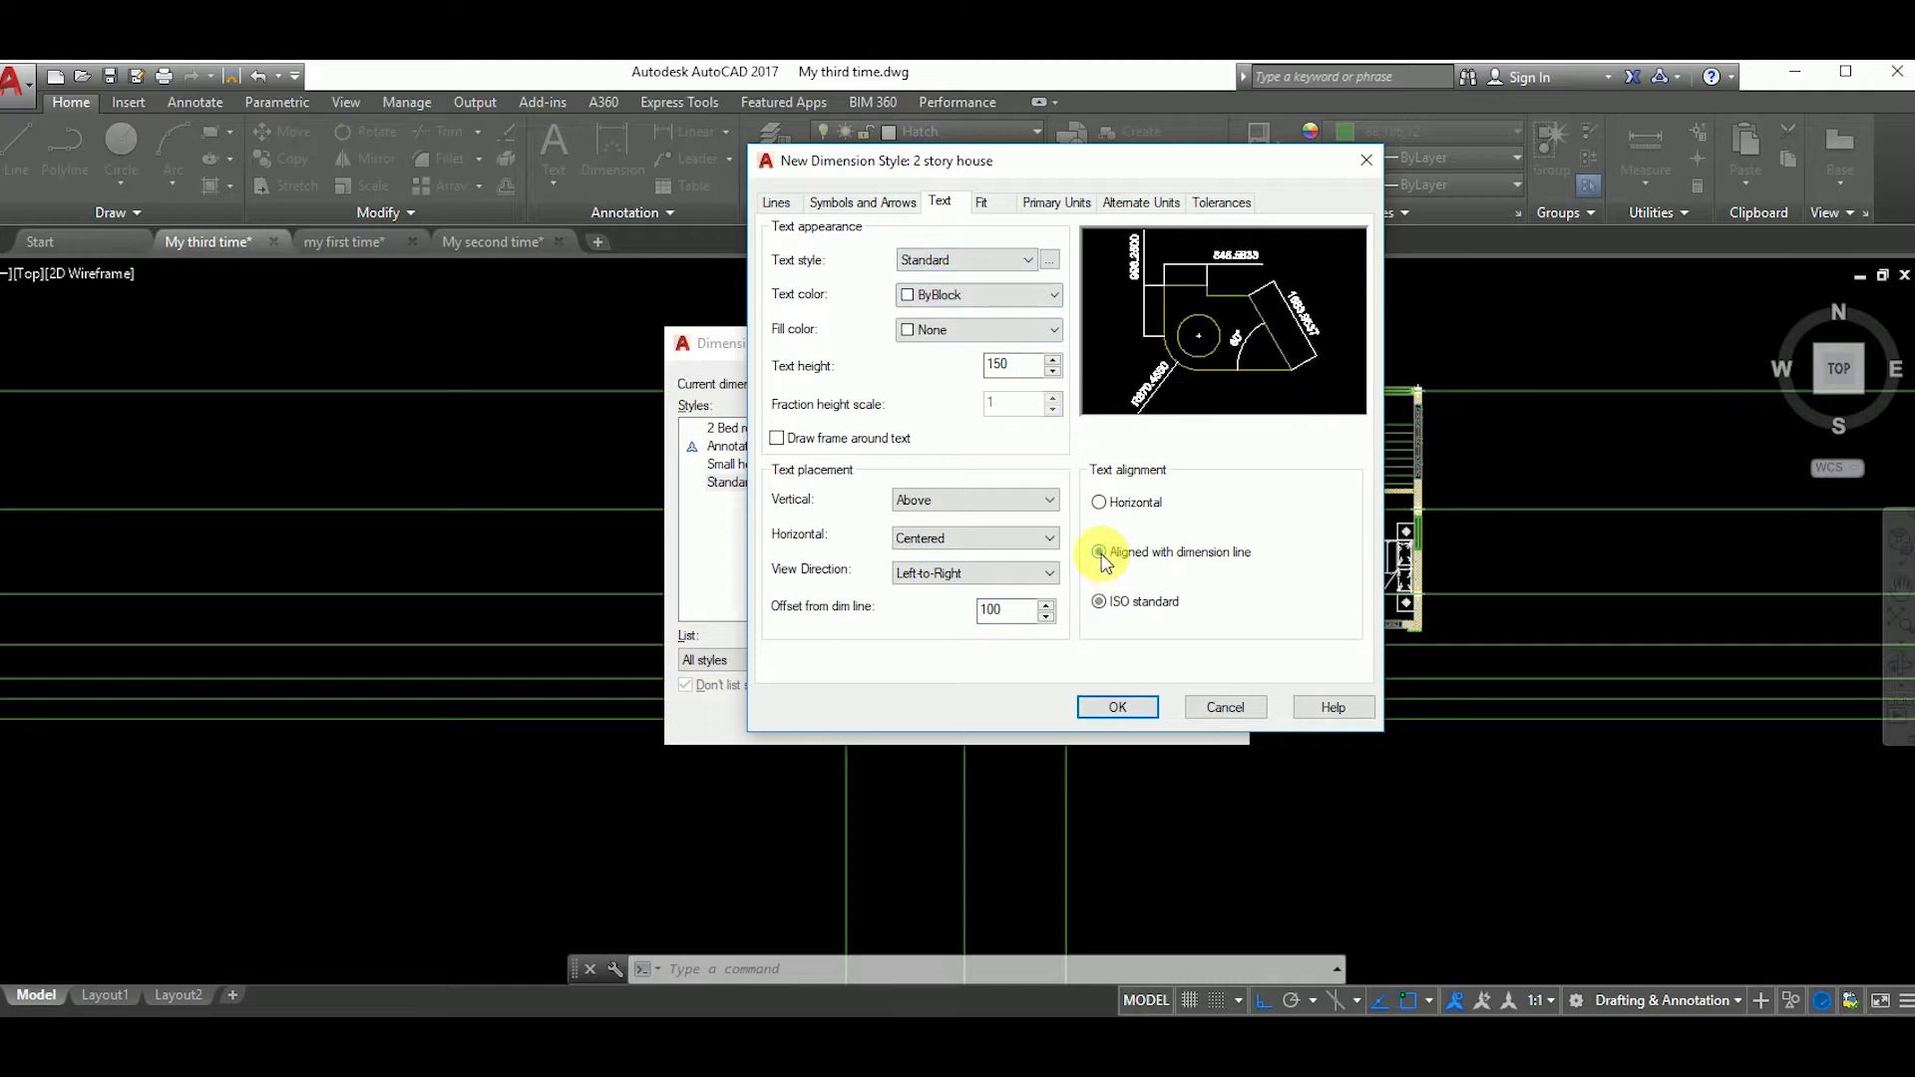
Step: Fit arrows outside first and round primary units to whole numbers
click(986, 205)
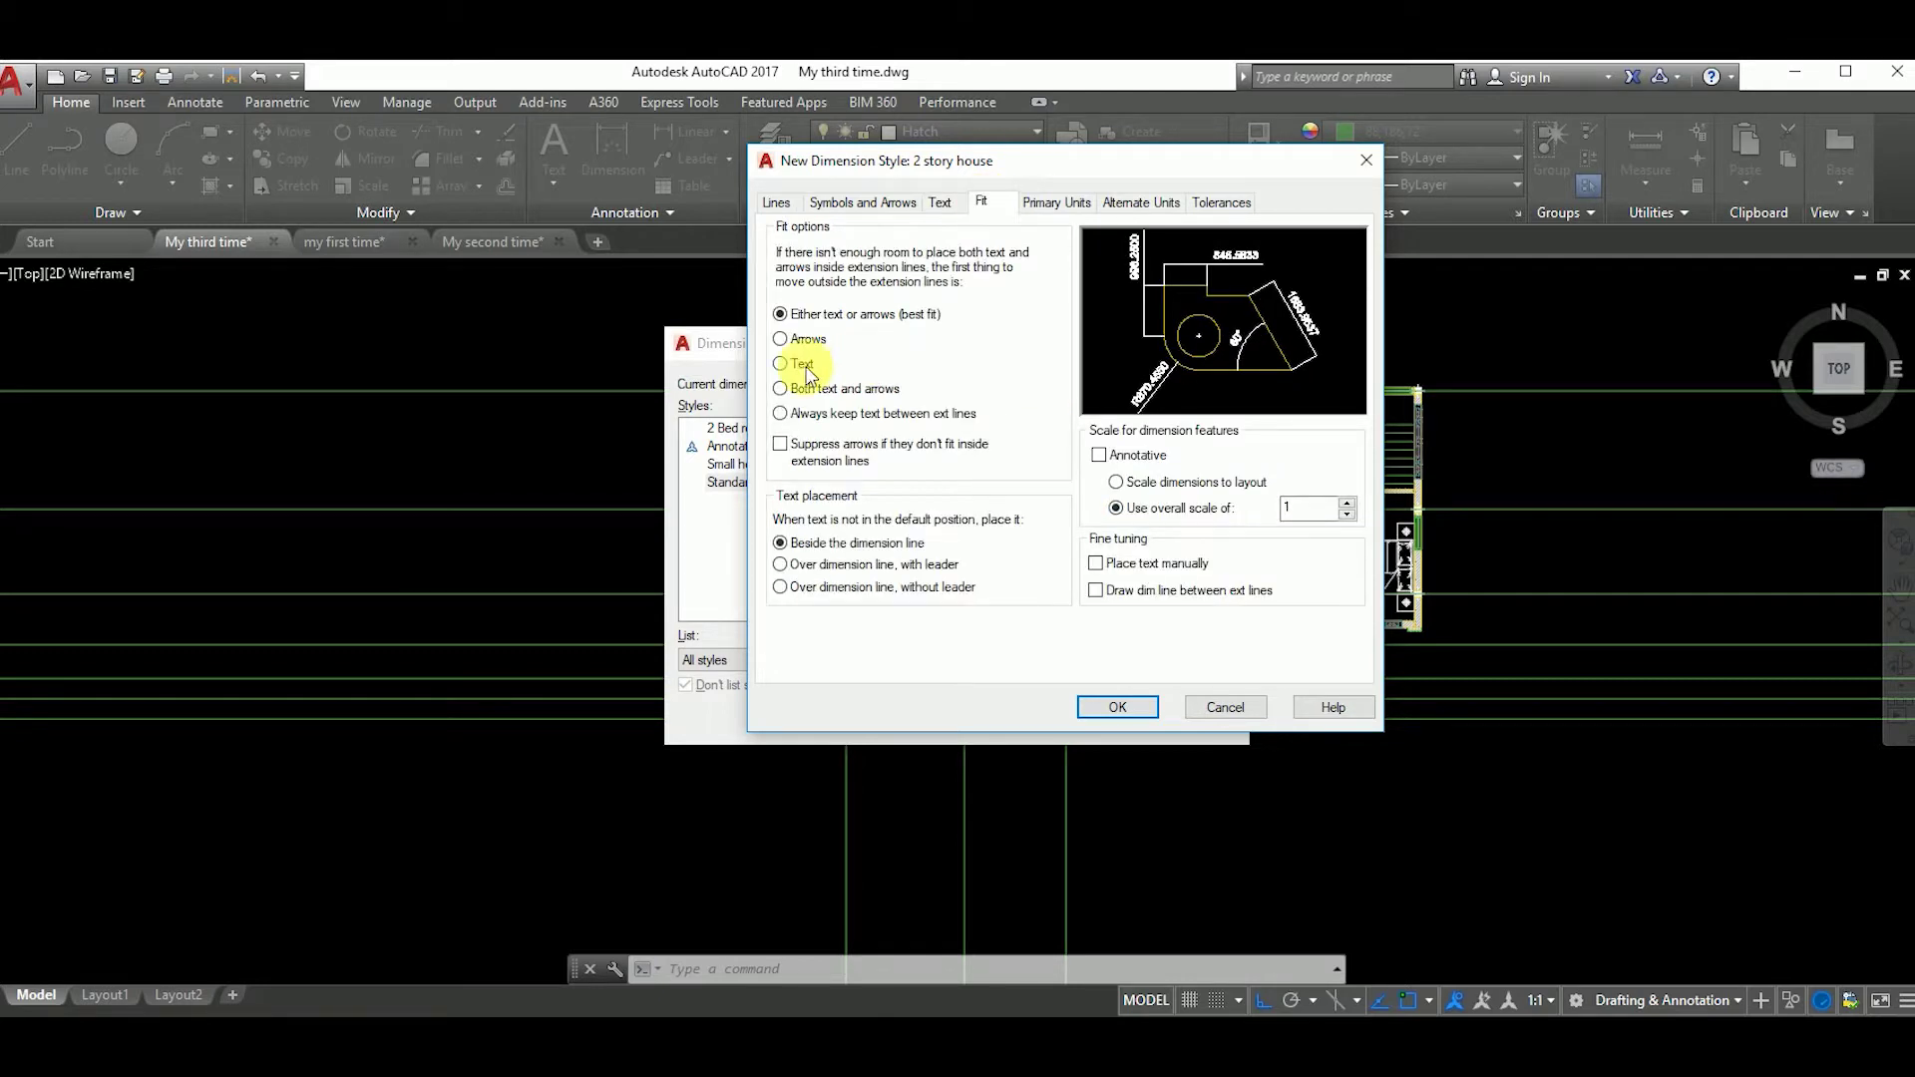
click(783, 340)
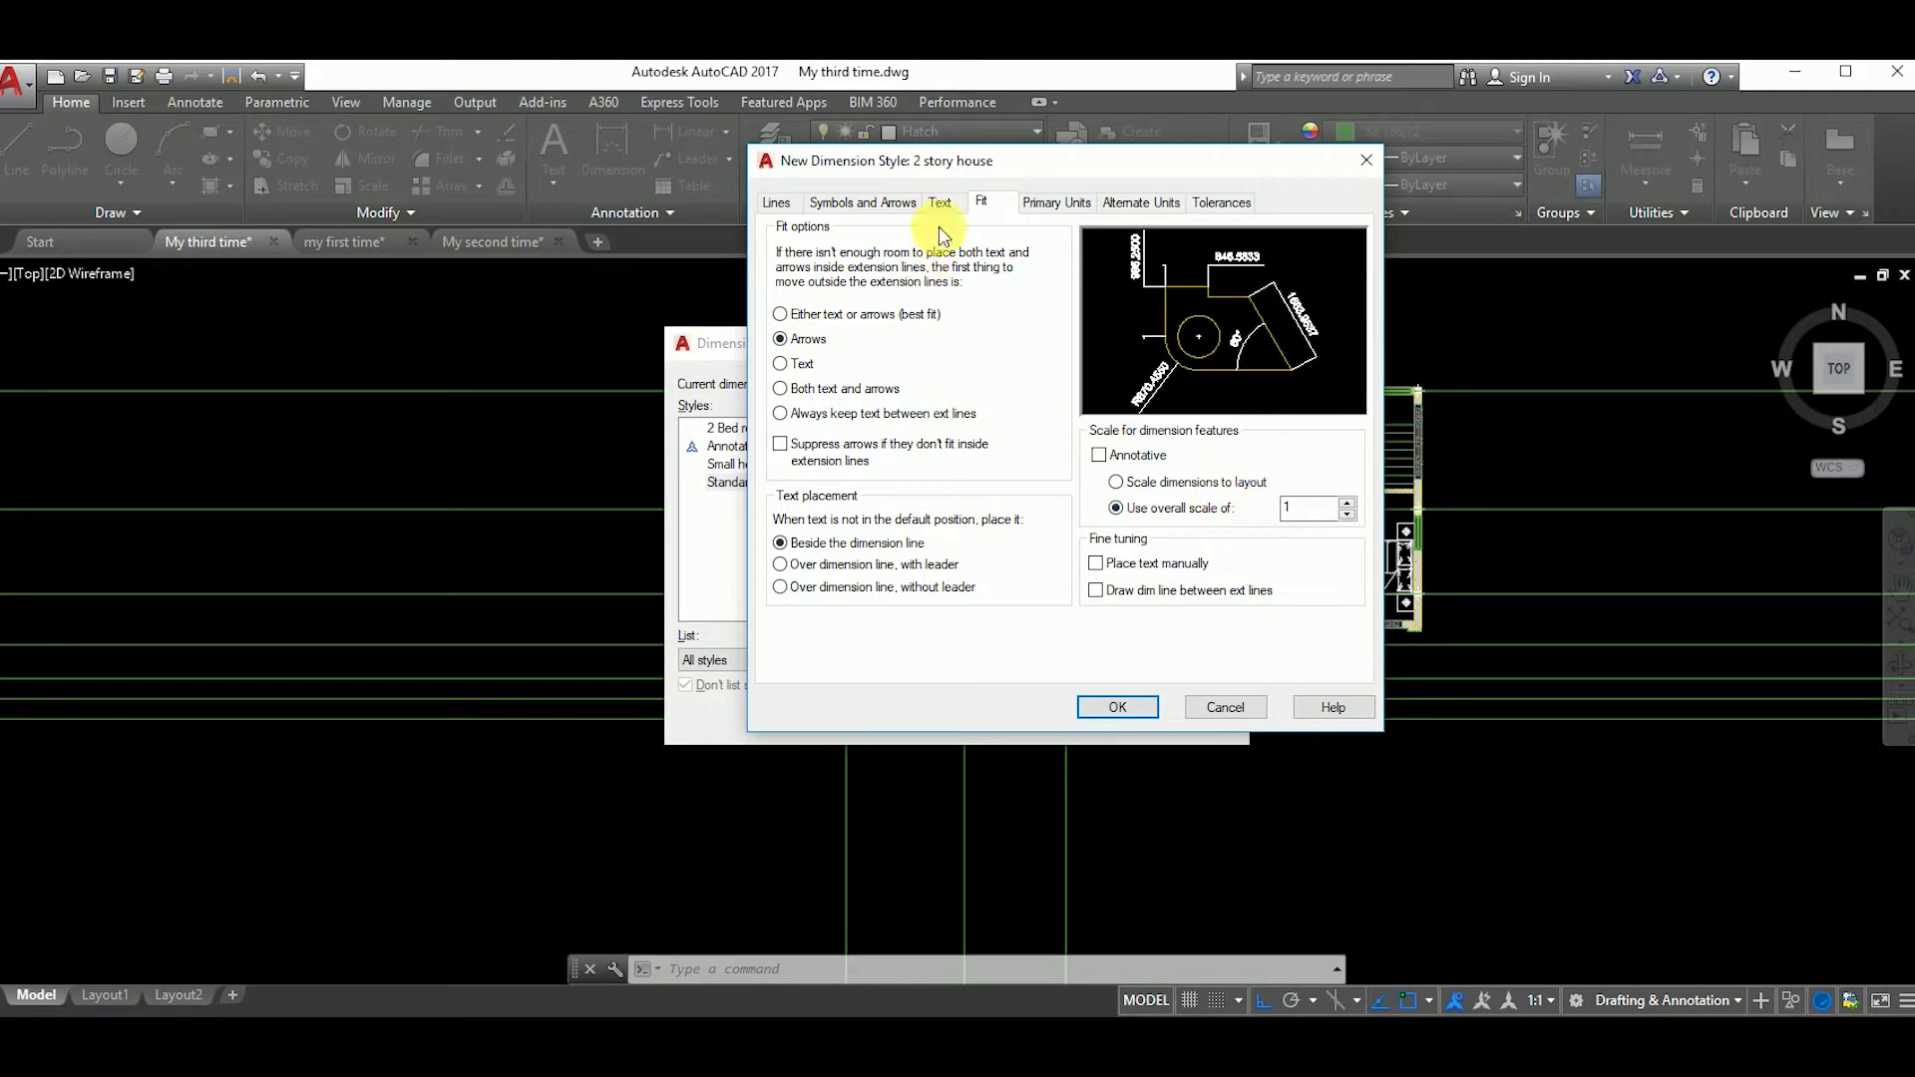
click(1055, 203)
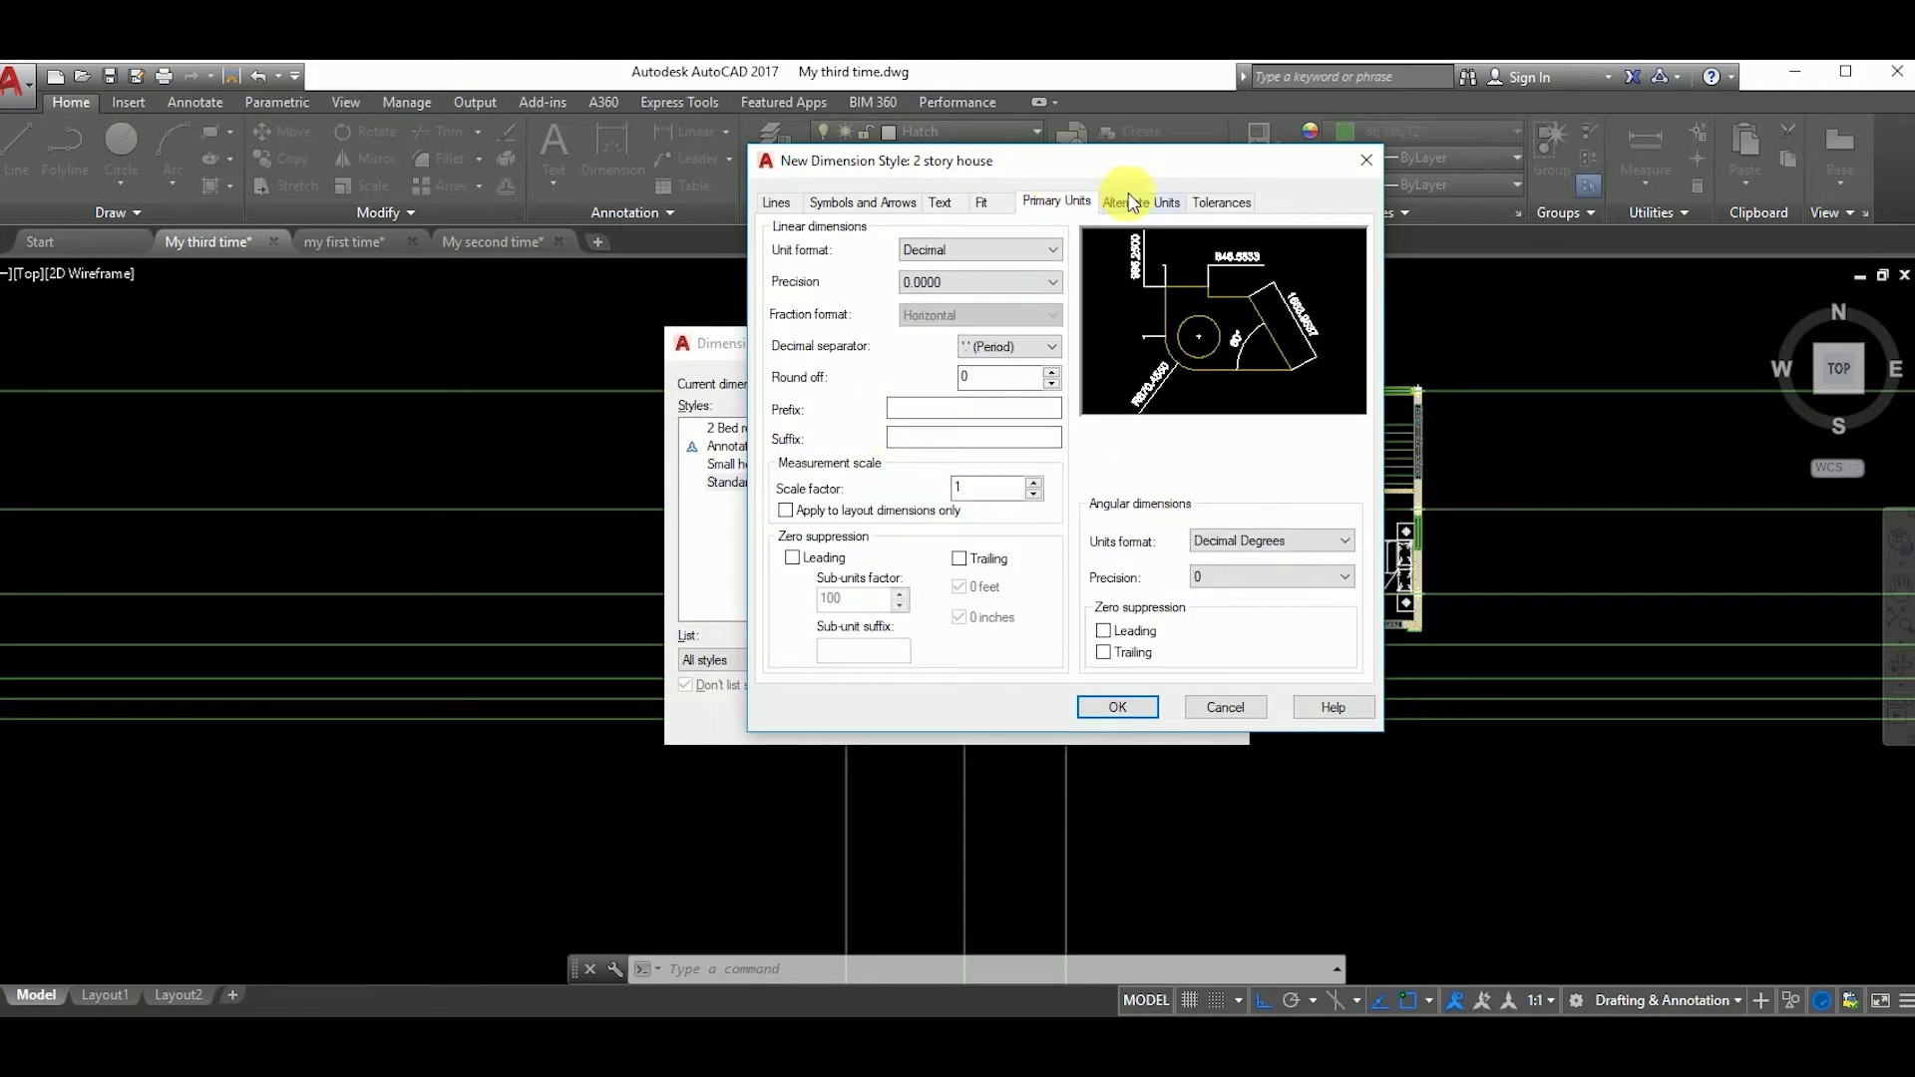
click(997, 283)
click(1141, 201)
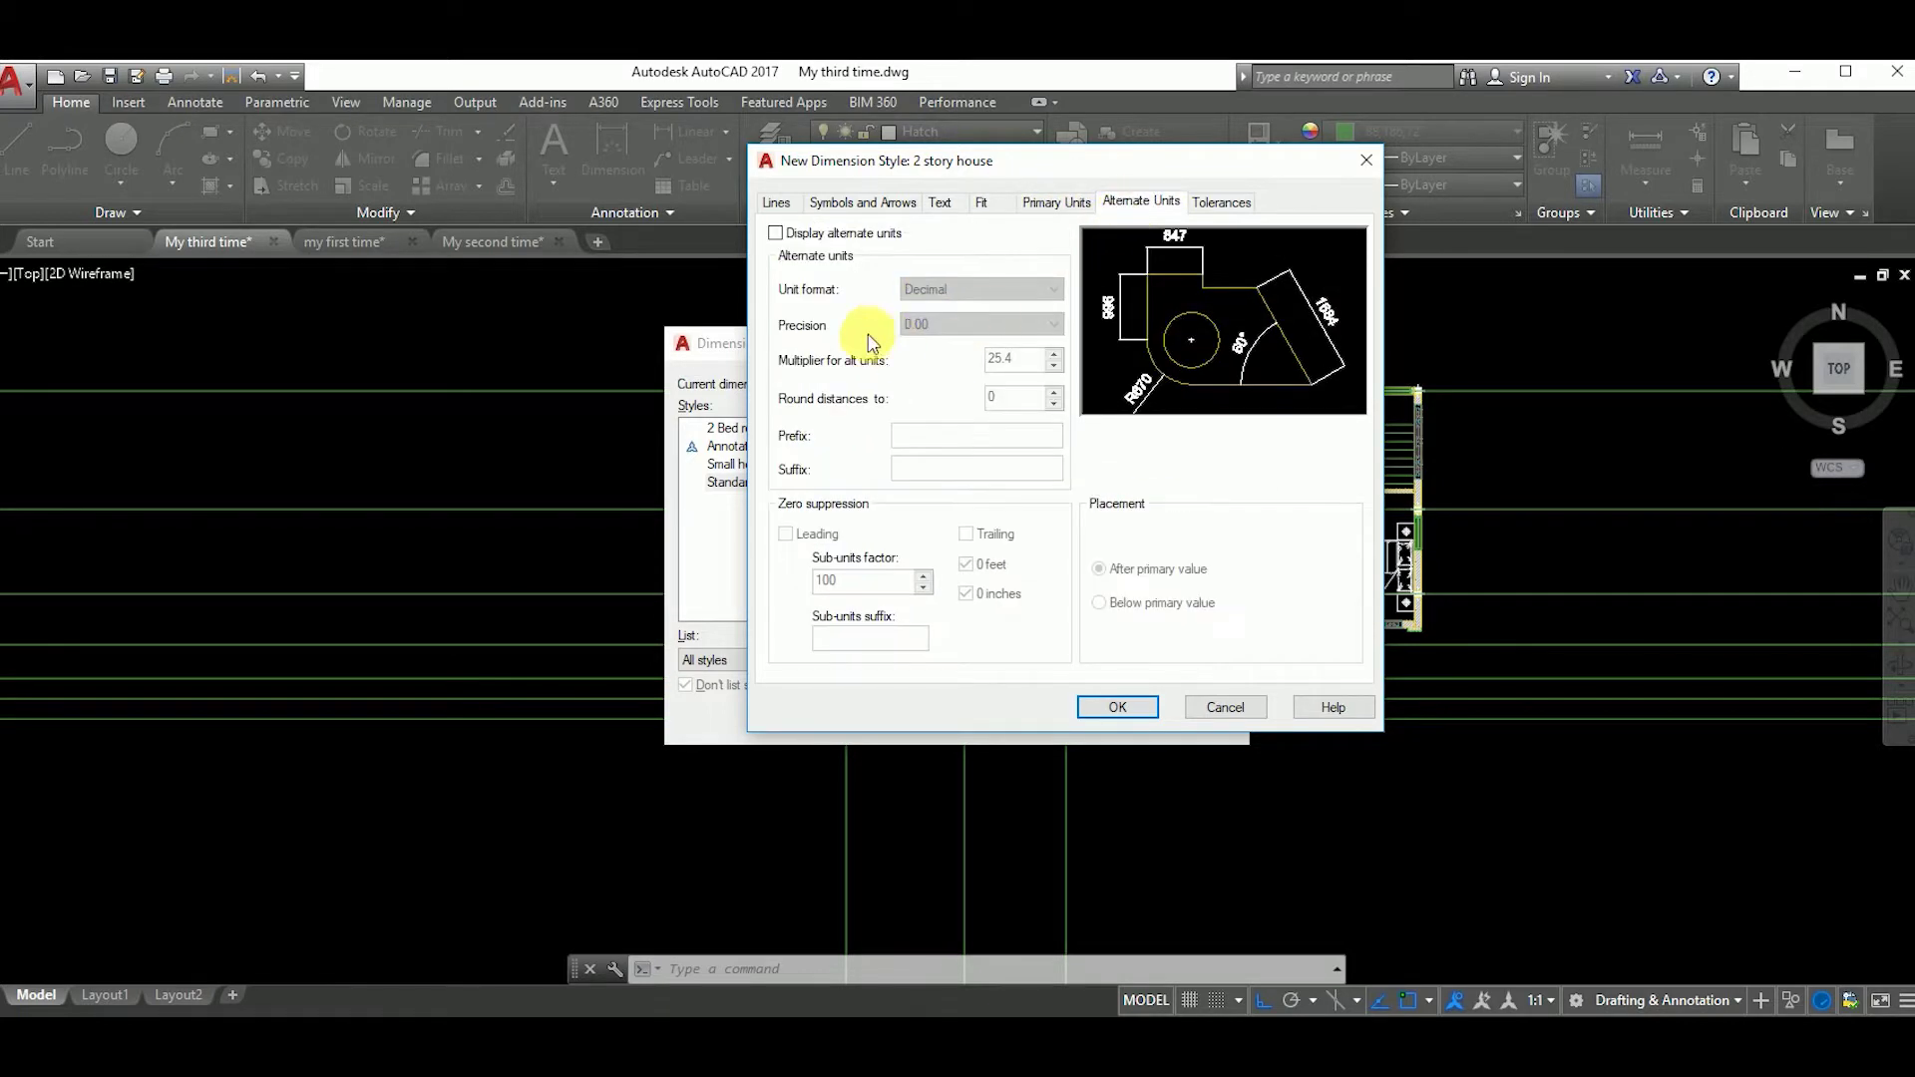
key(ctrl+Tab)
click(1155, 204)
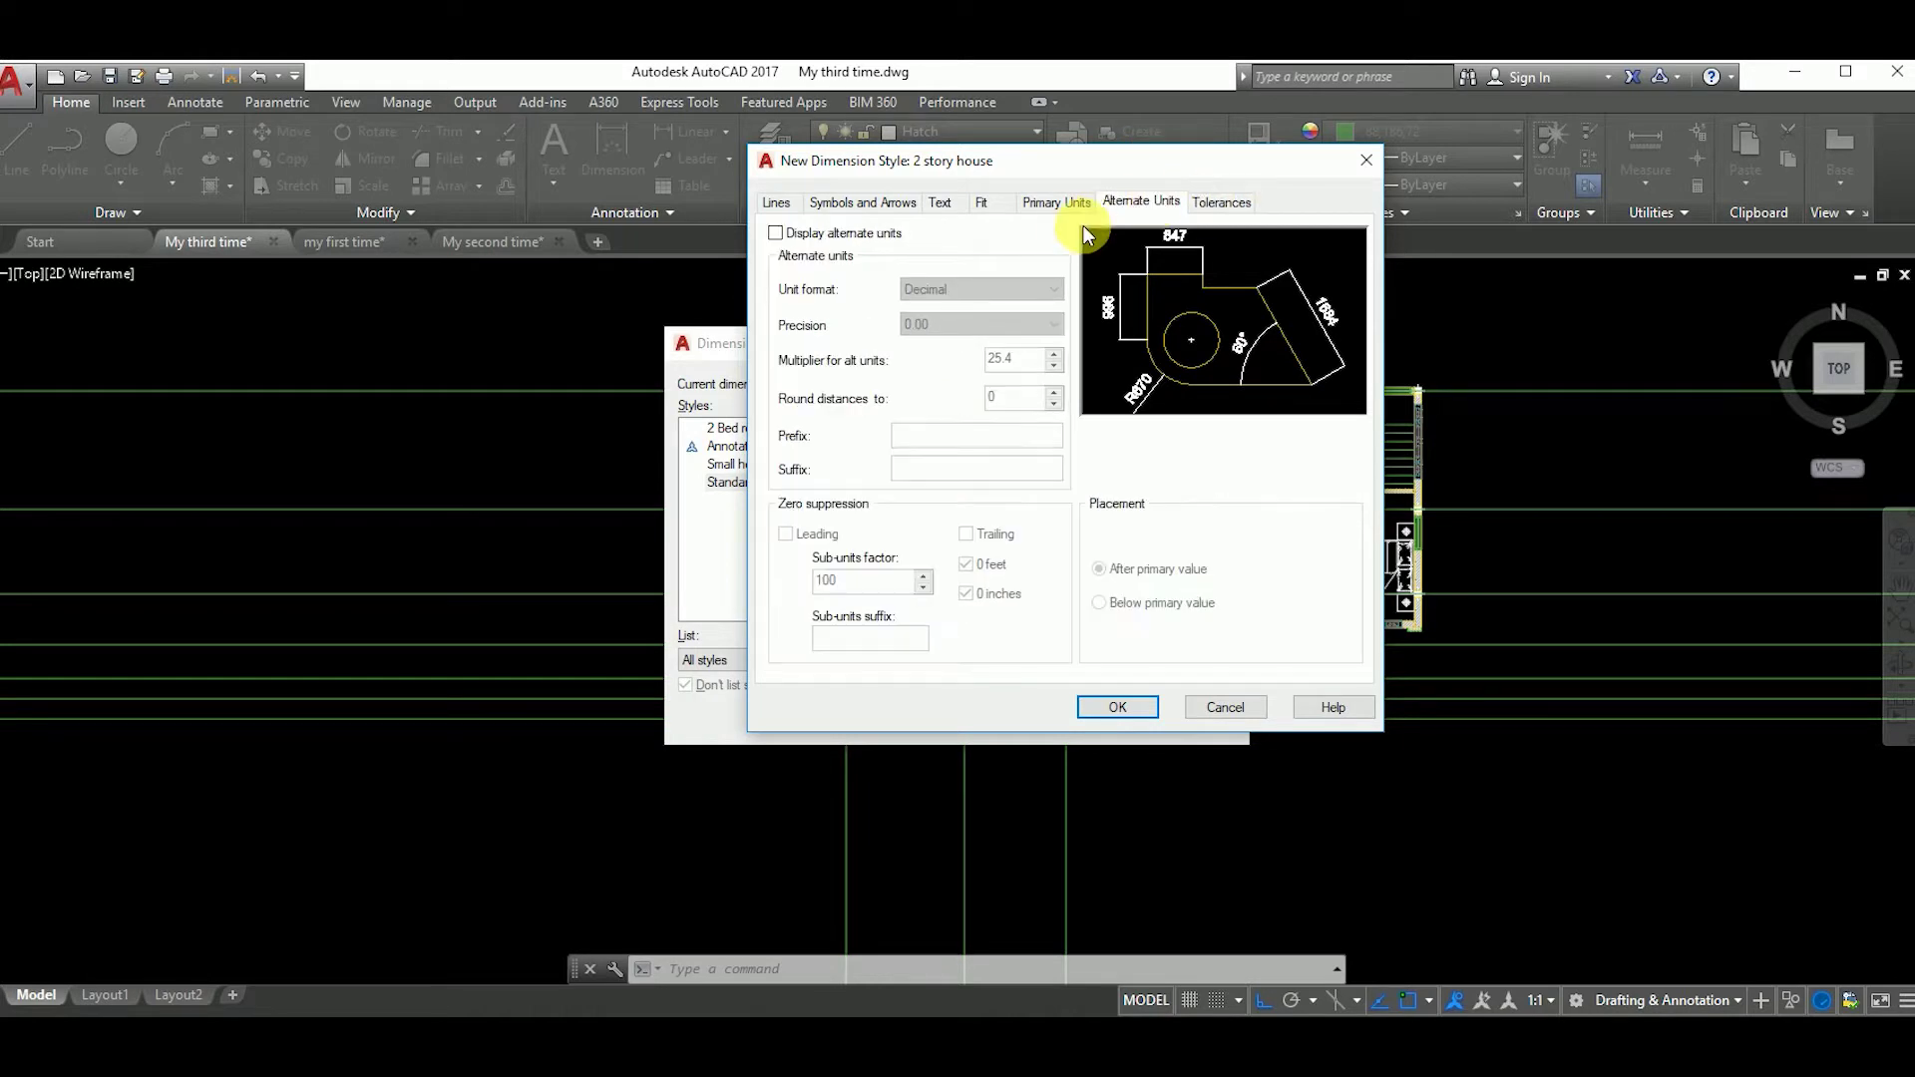
click(1052, 205)
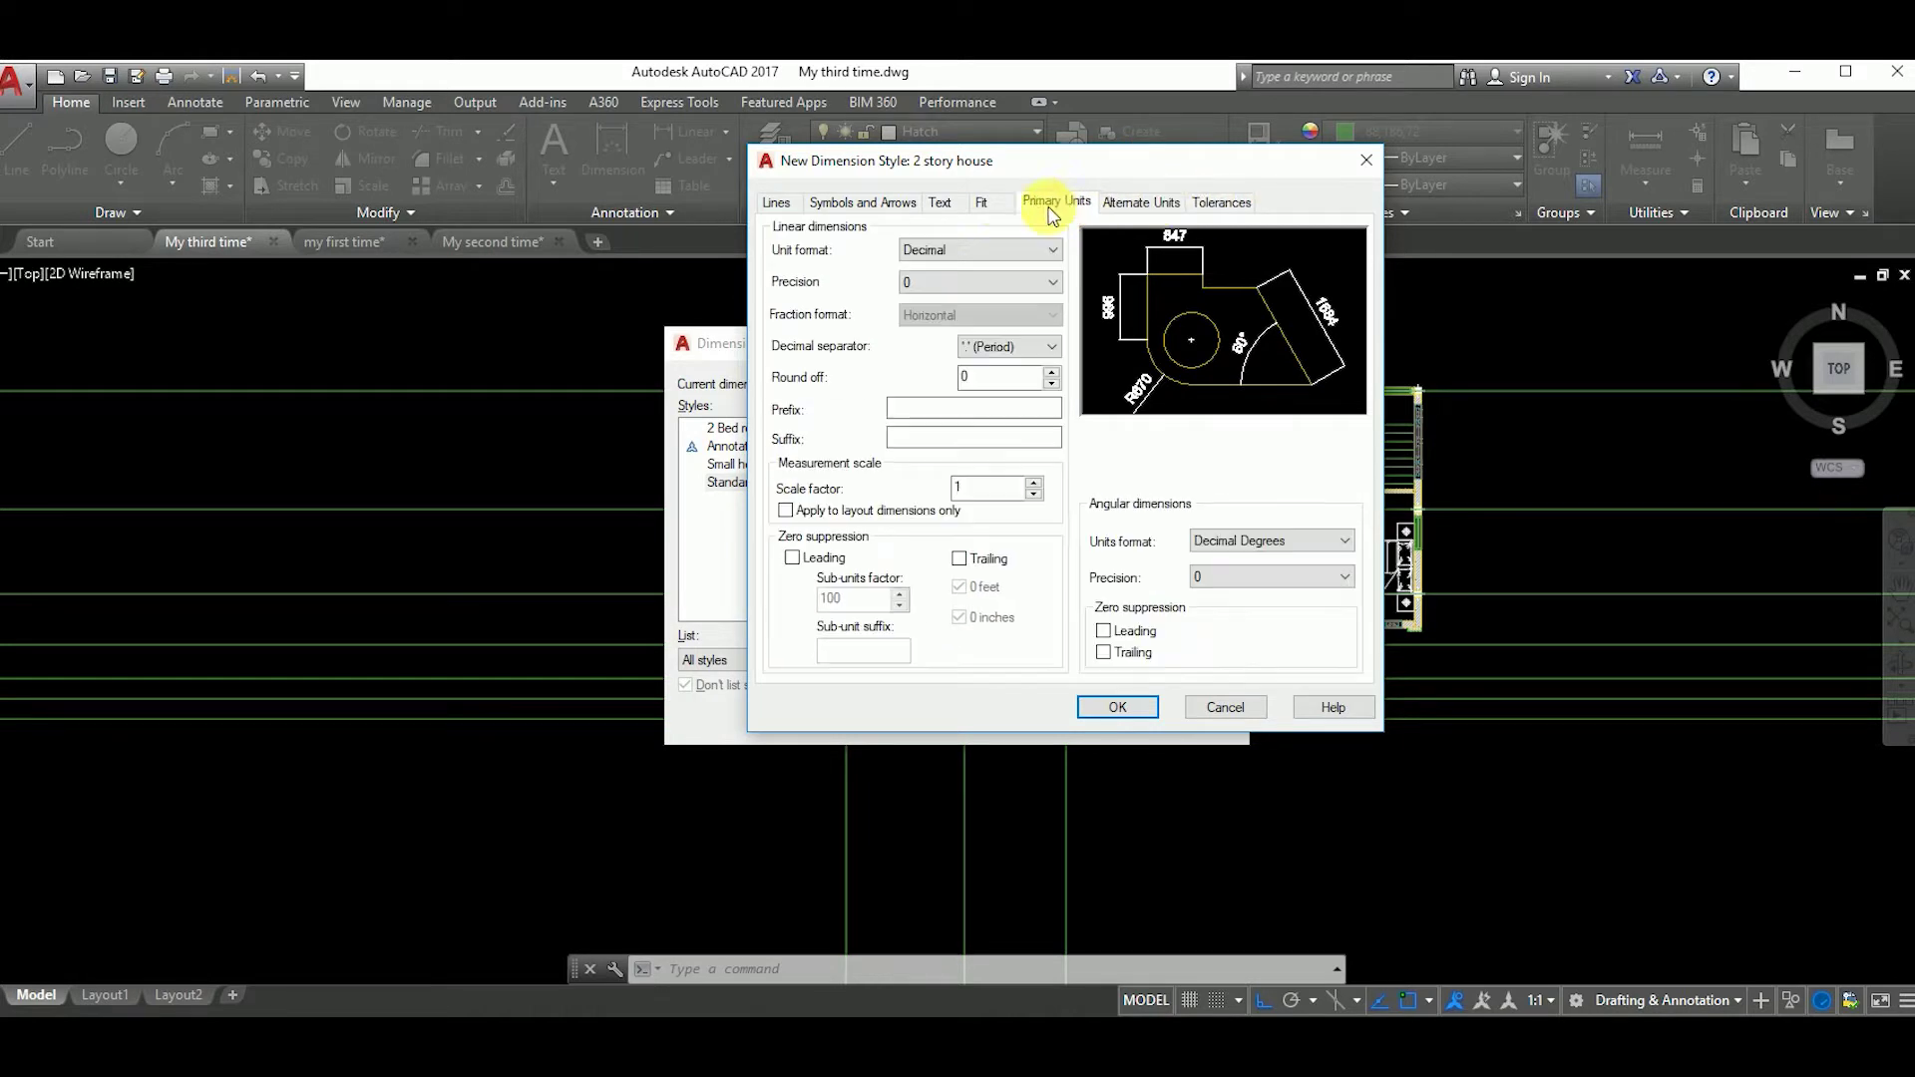
Step: Set extension lines to extend 30 with 30 origin offset, then save and close the style
click(991, 204)
click(939, 204)
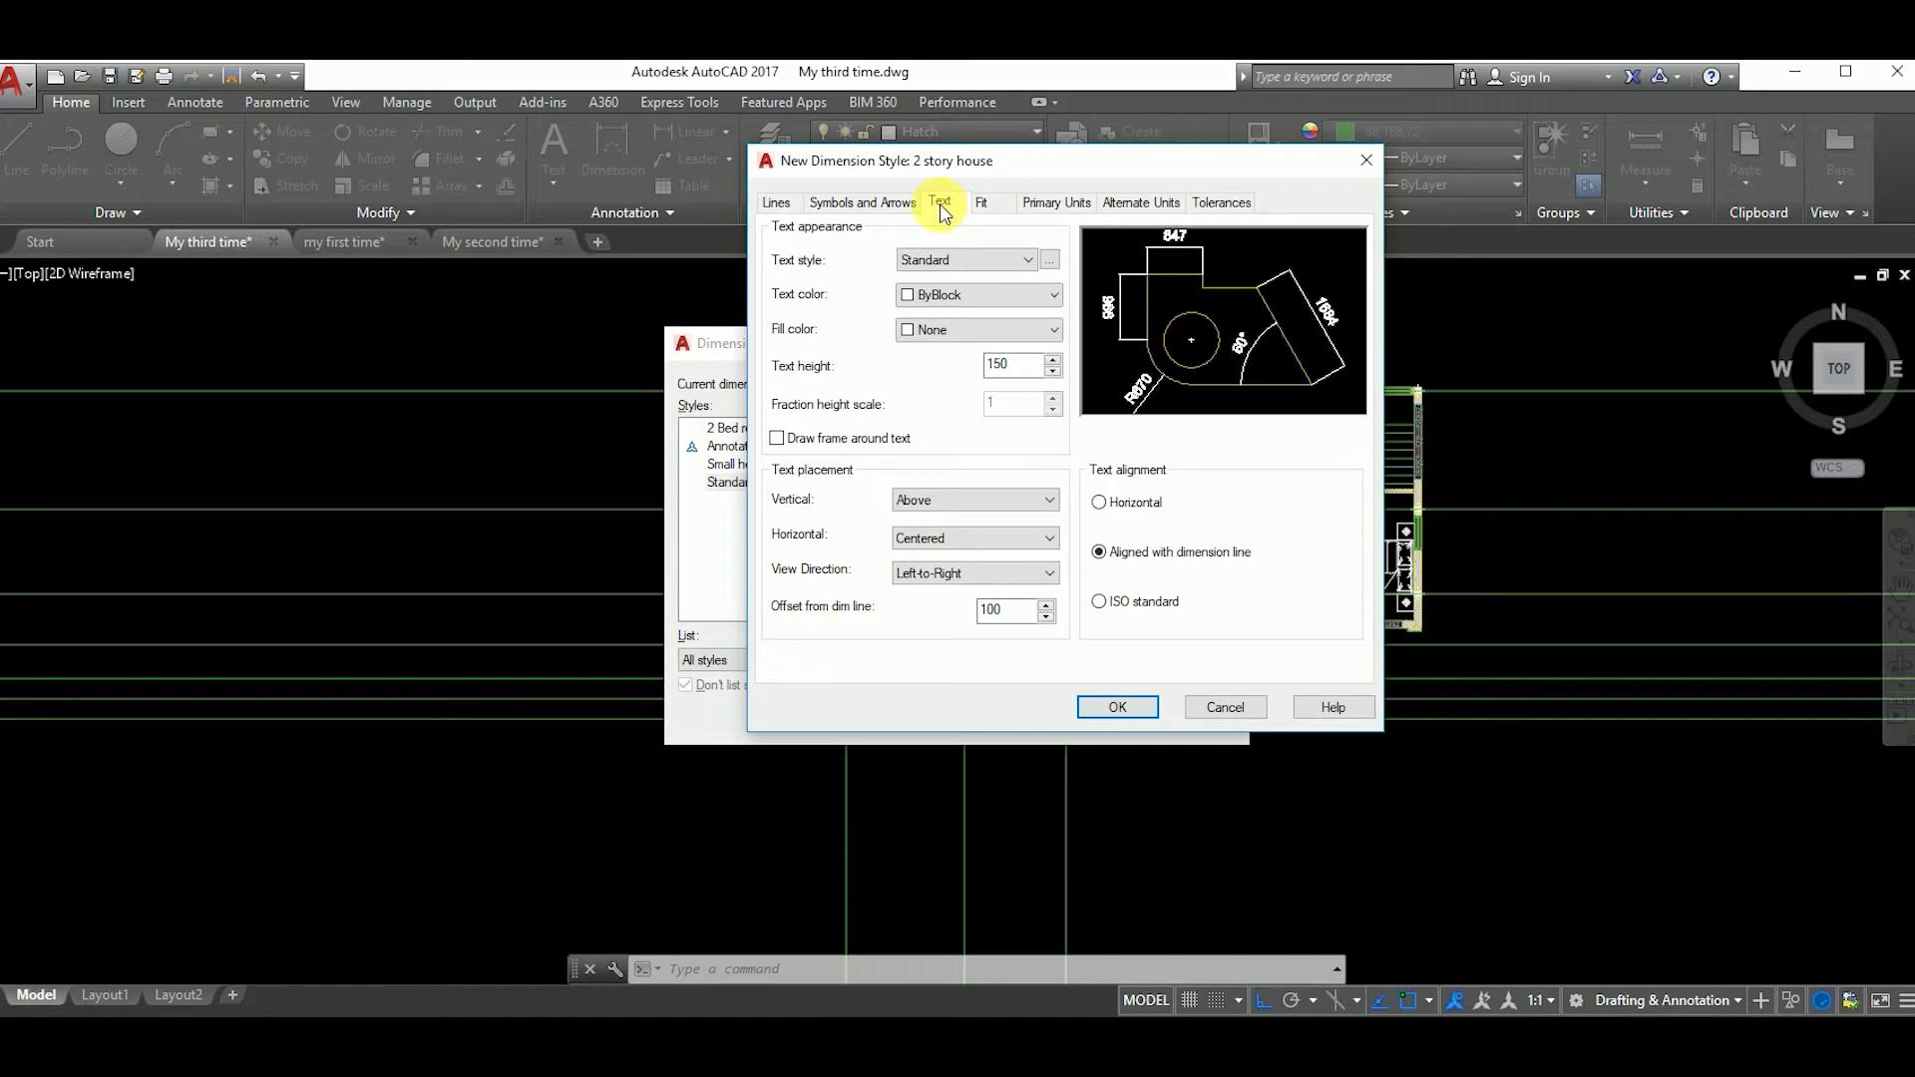
click(898, 204)
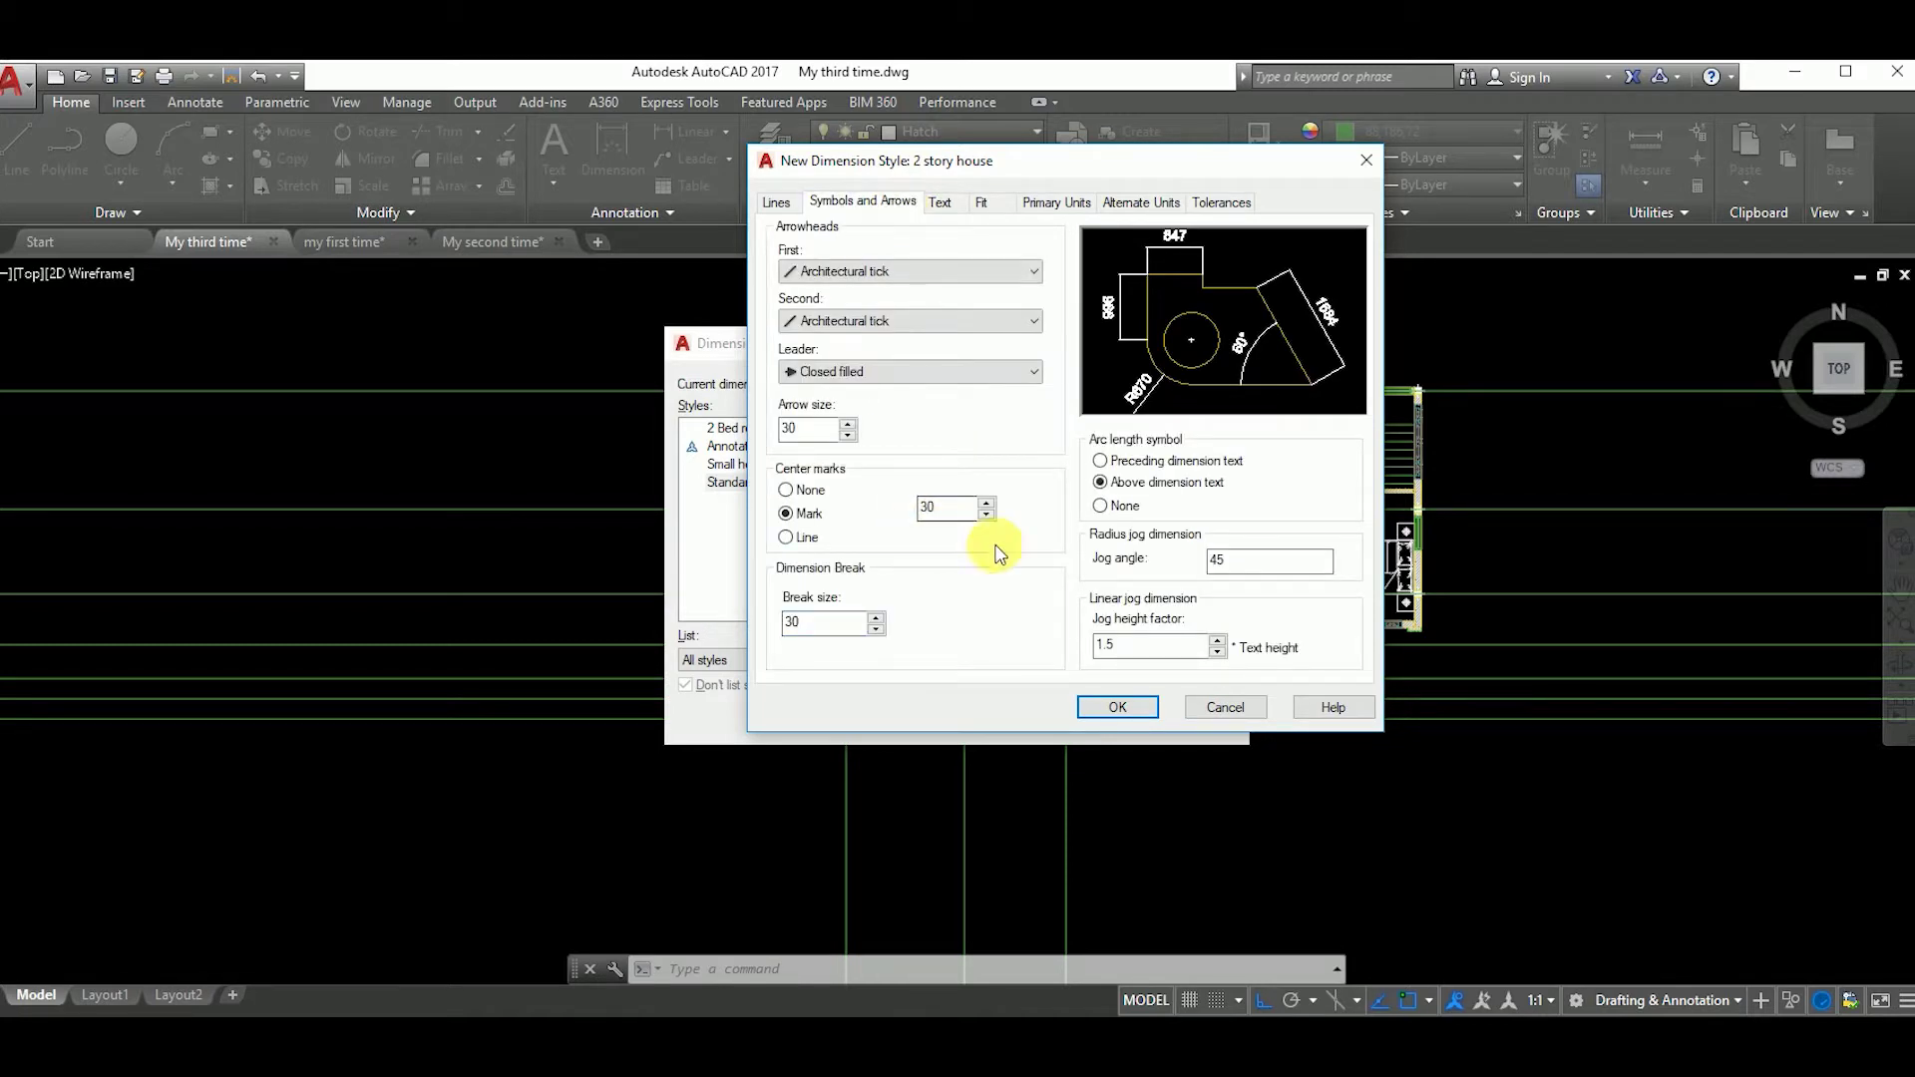
click(778, 203)
text(3)
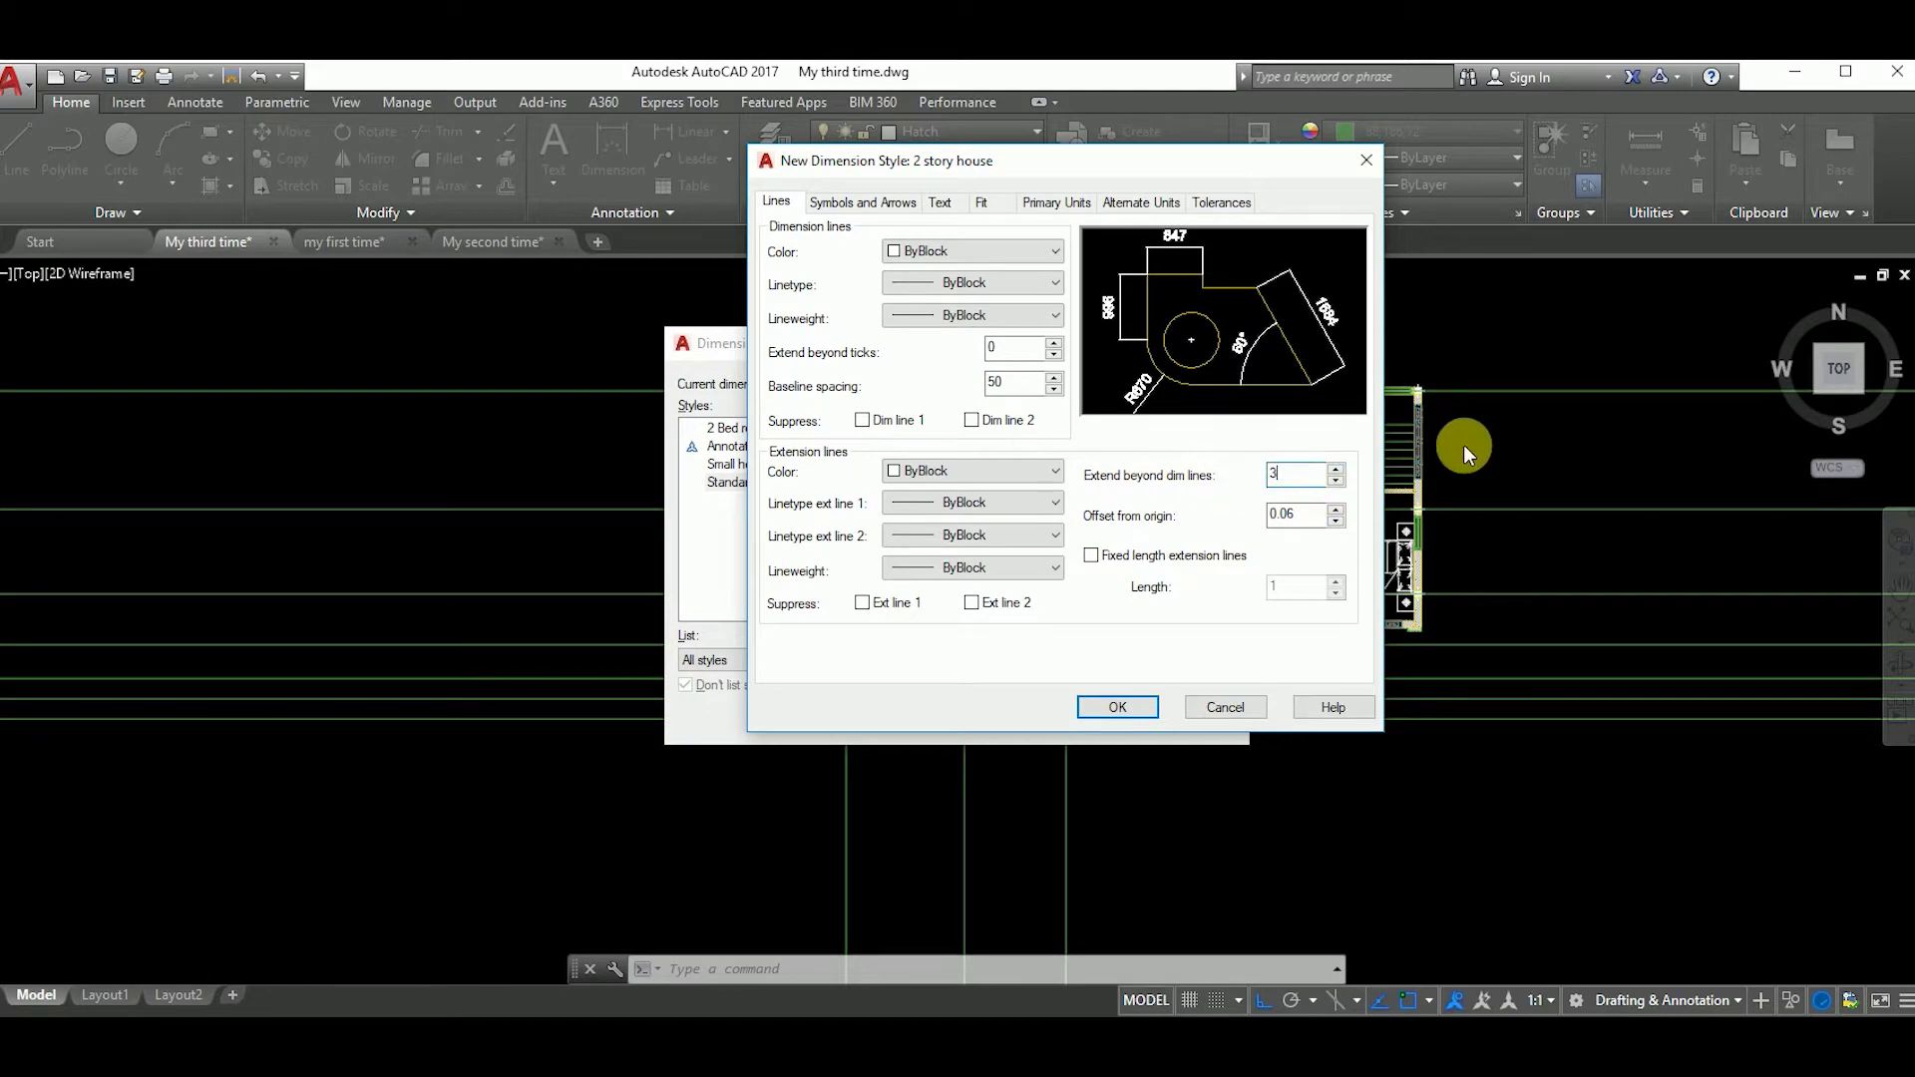
text(3)
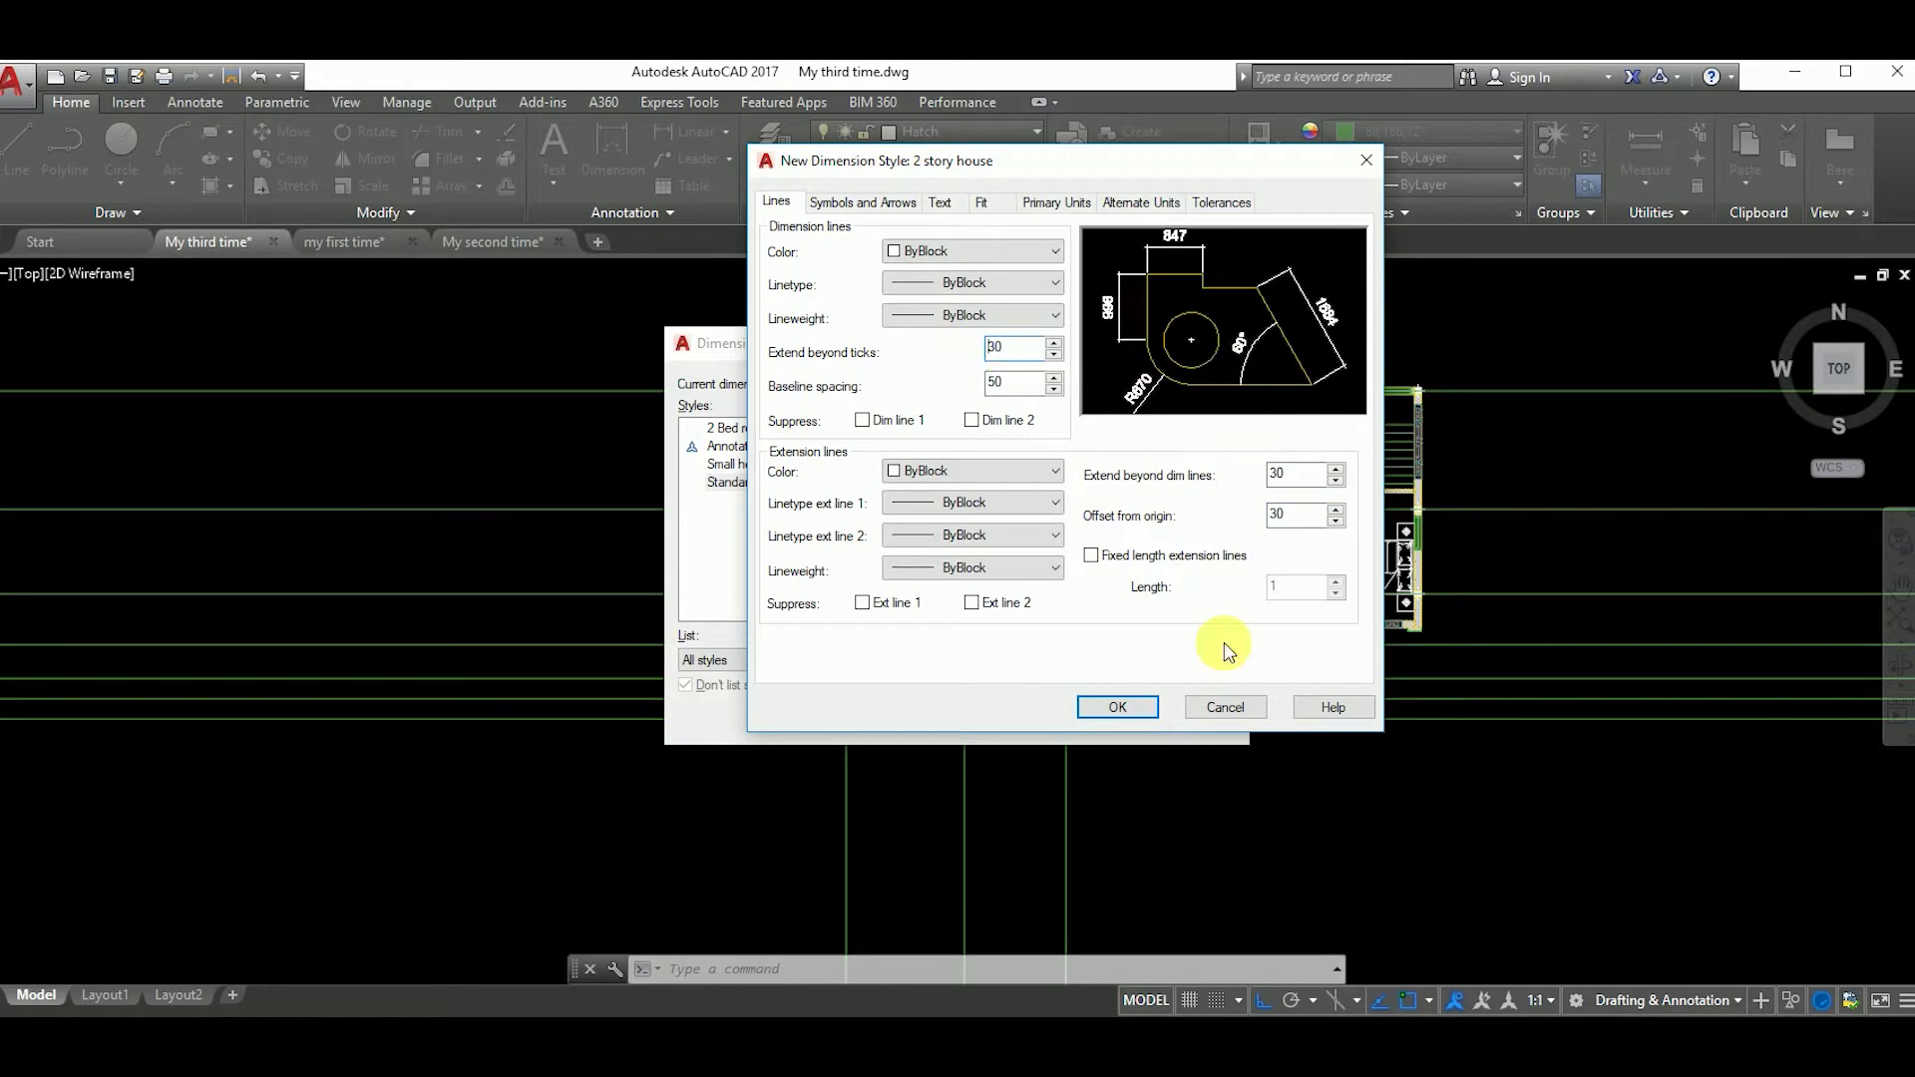
click(1138, 710)
click(1128, 725)
scroll(894, 675, up, 5)
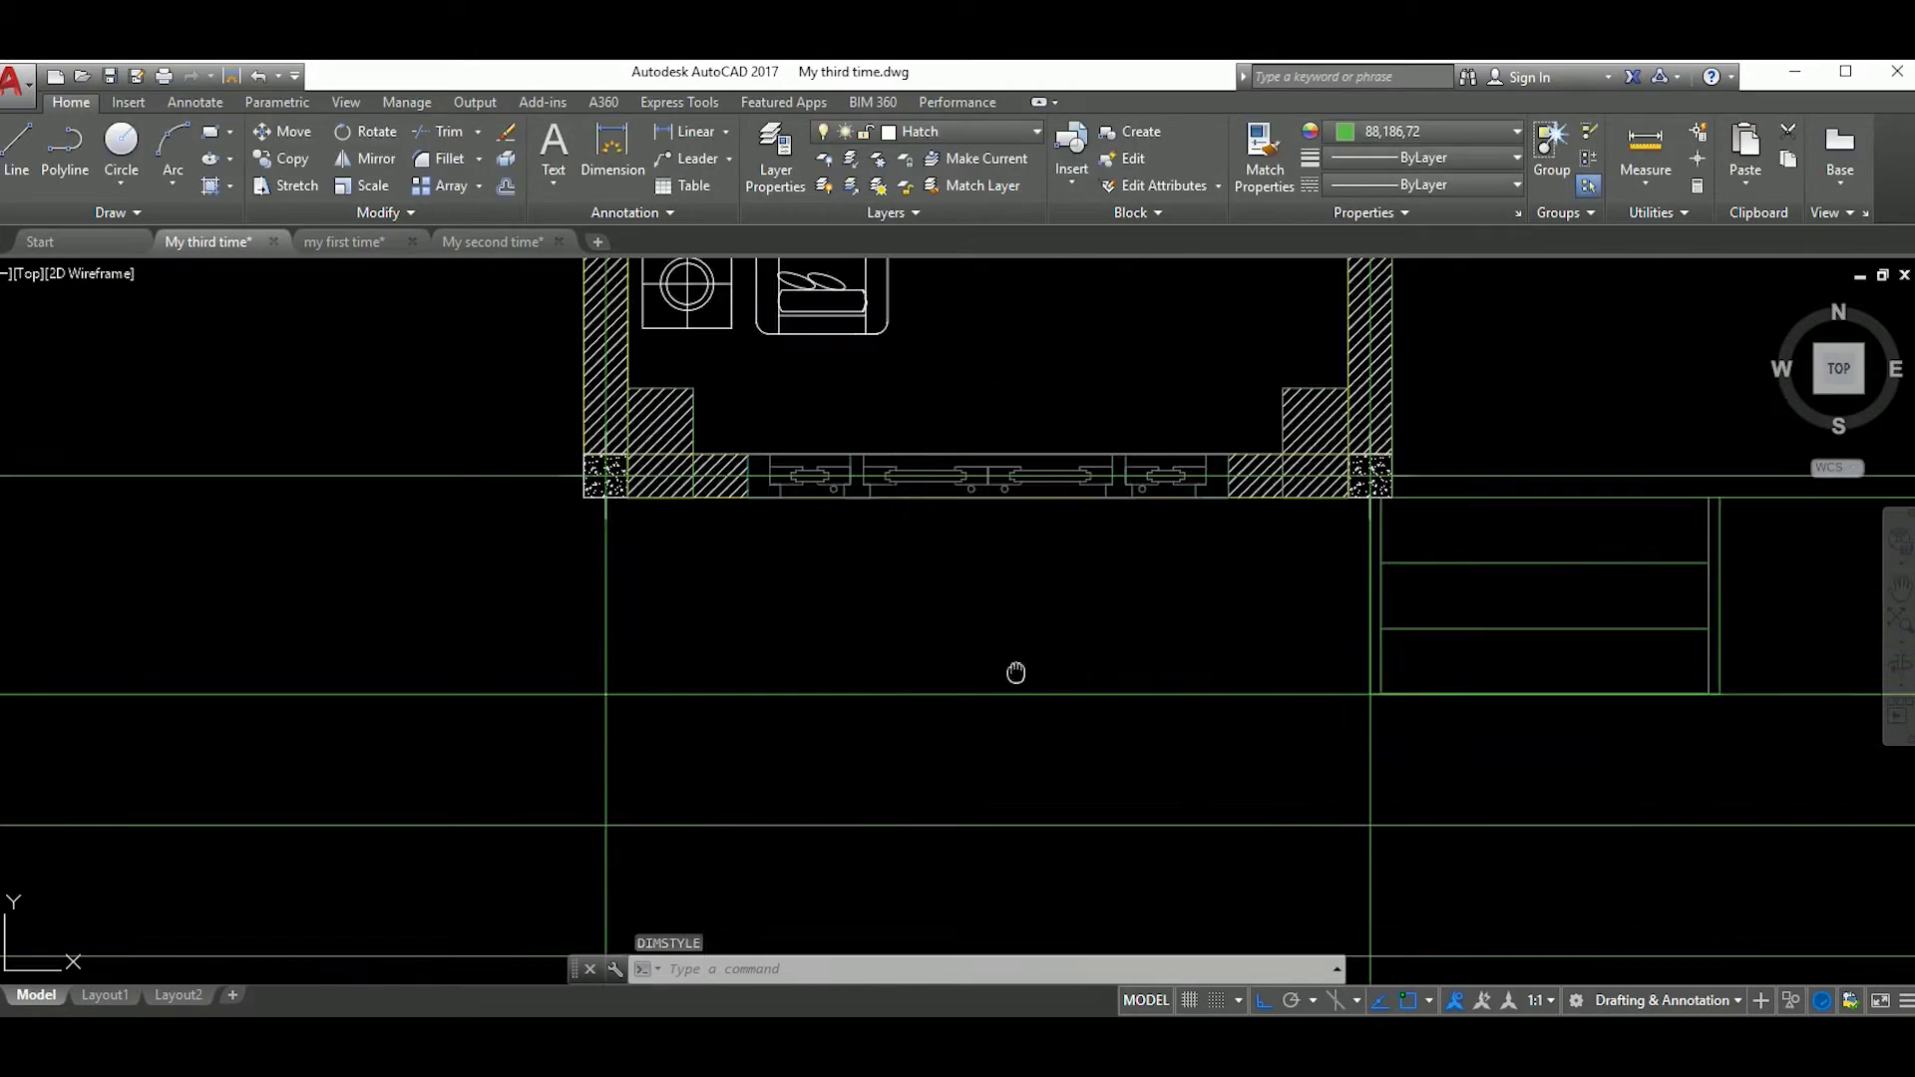
scroll(985, 629, up, 2)
Step: Create a new layer named 'dimension' in the Layer Properties Manager
key(Escape)
key(Escape)
click(958, 130)
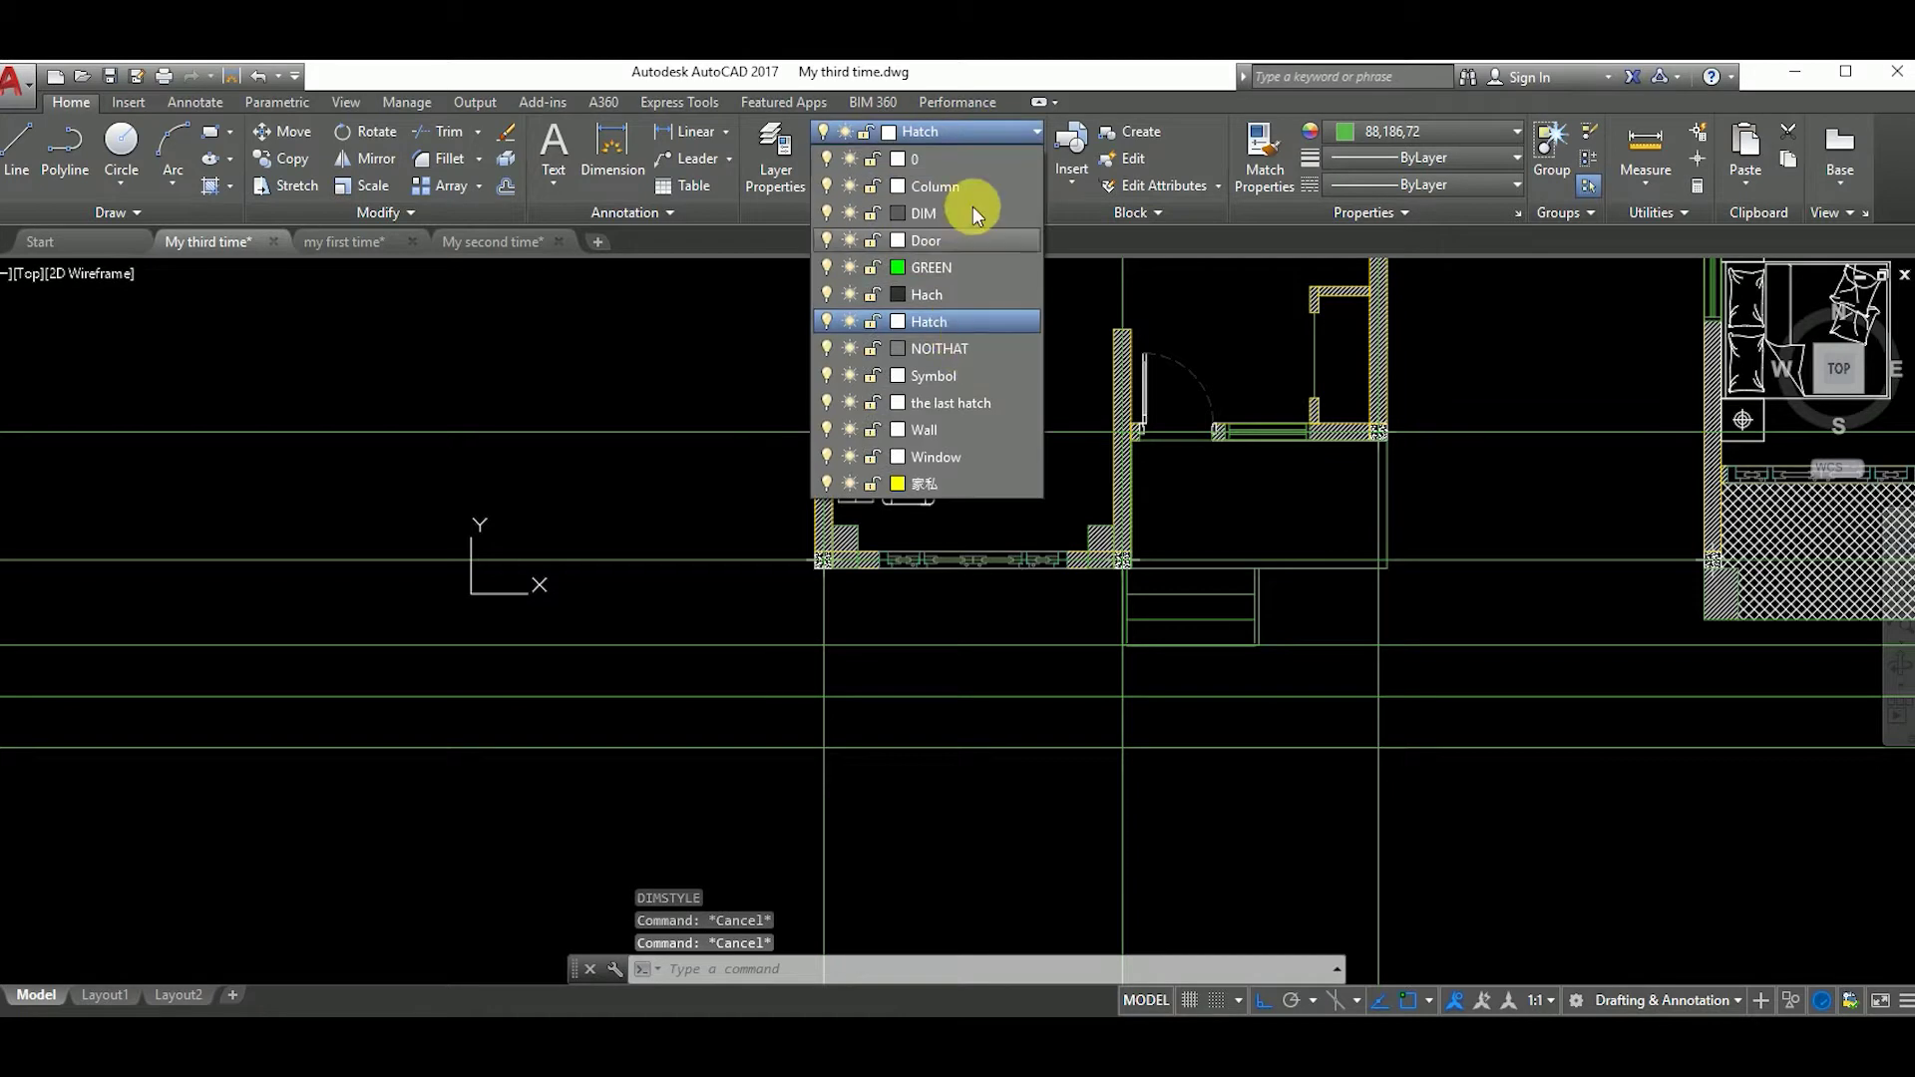
click(944, 650)
text(la)
key(Return)
click(697, 122)
text(dimensio)
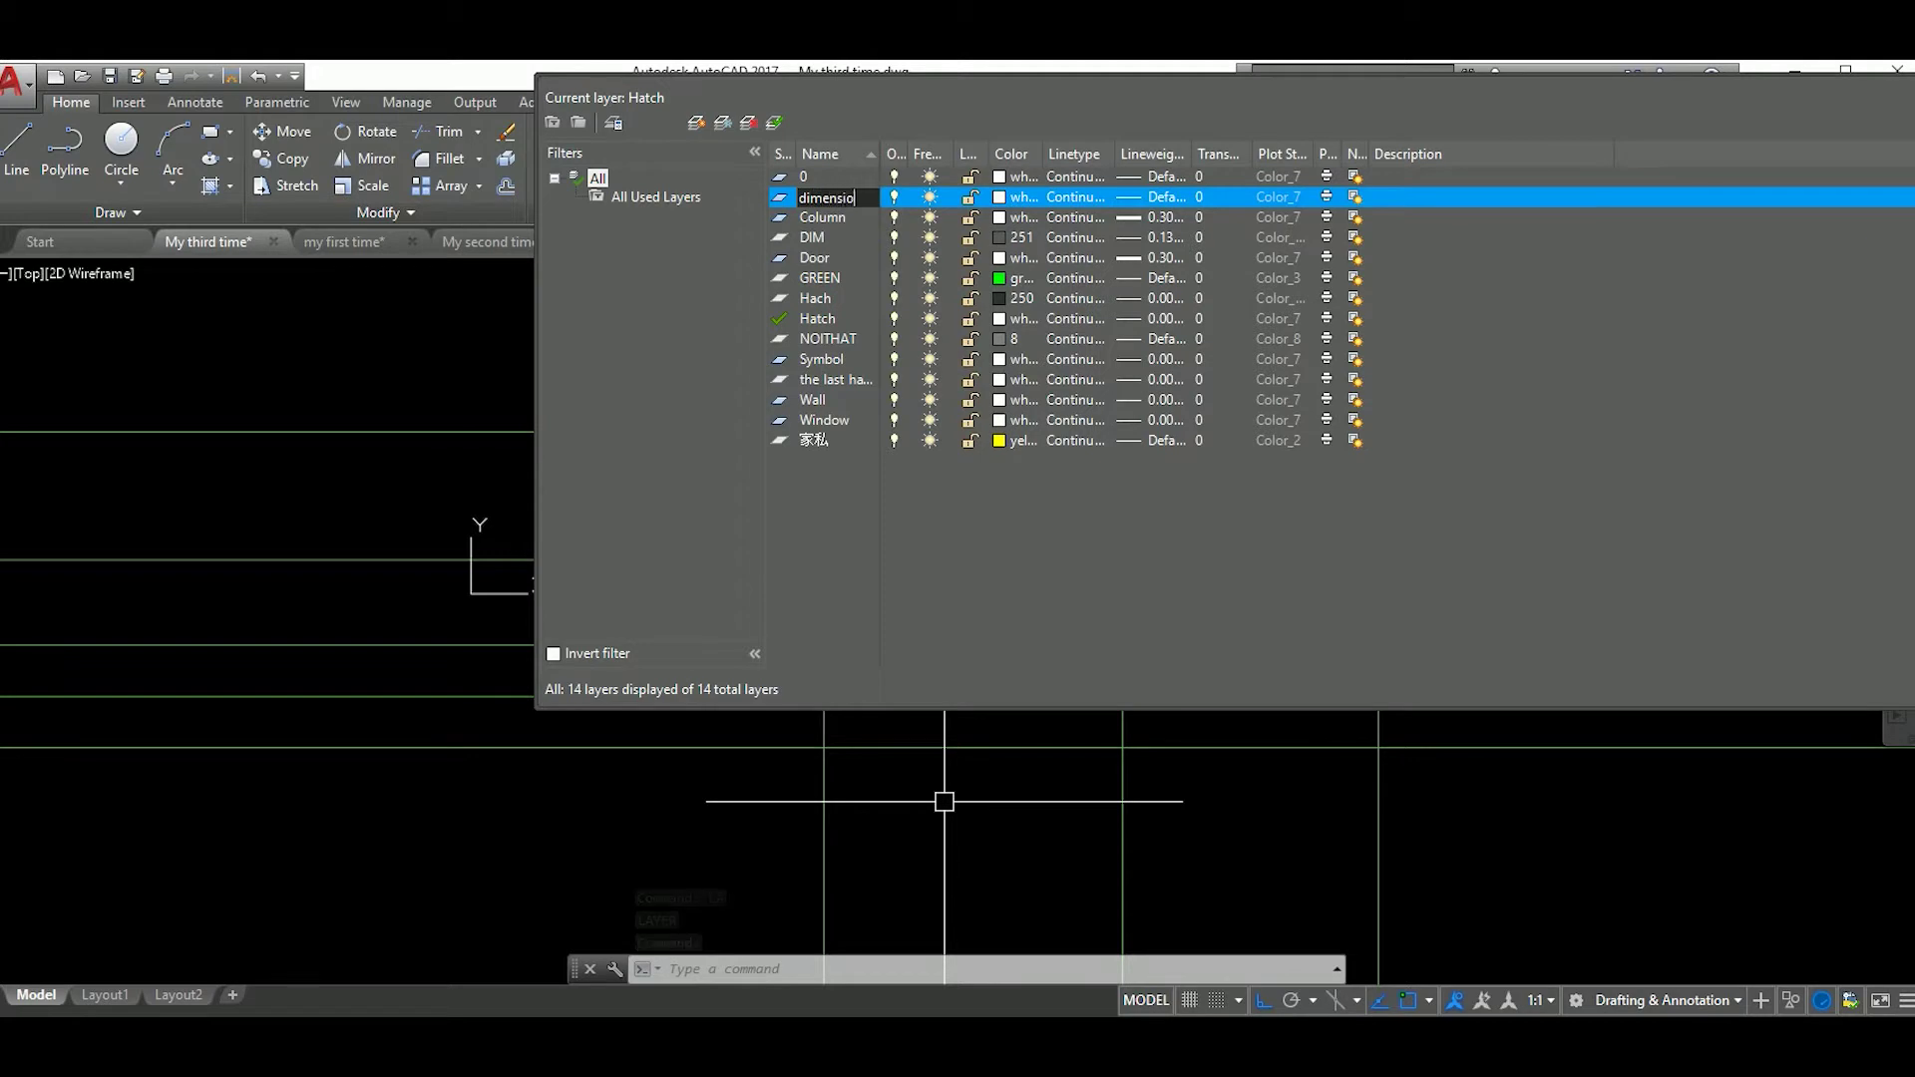
text(n)
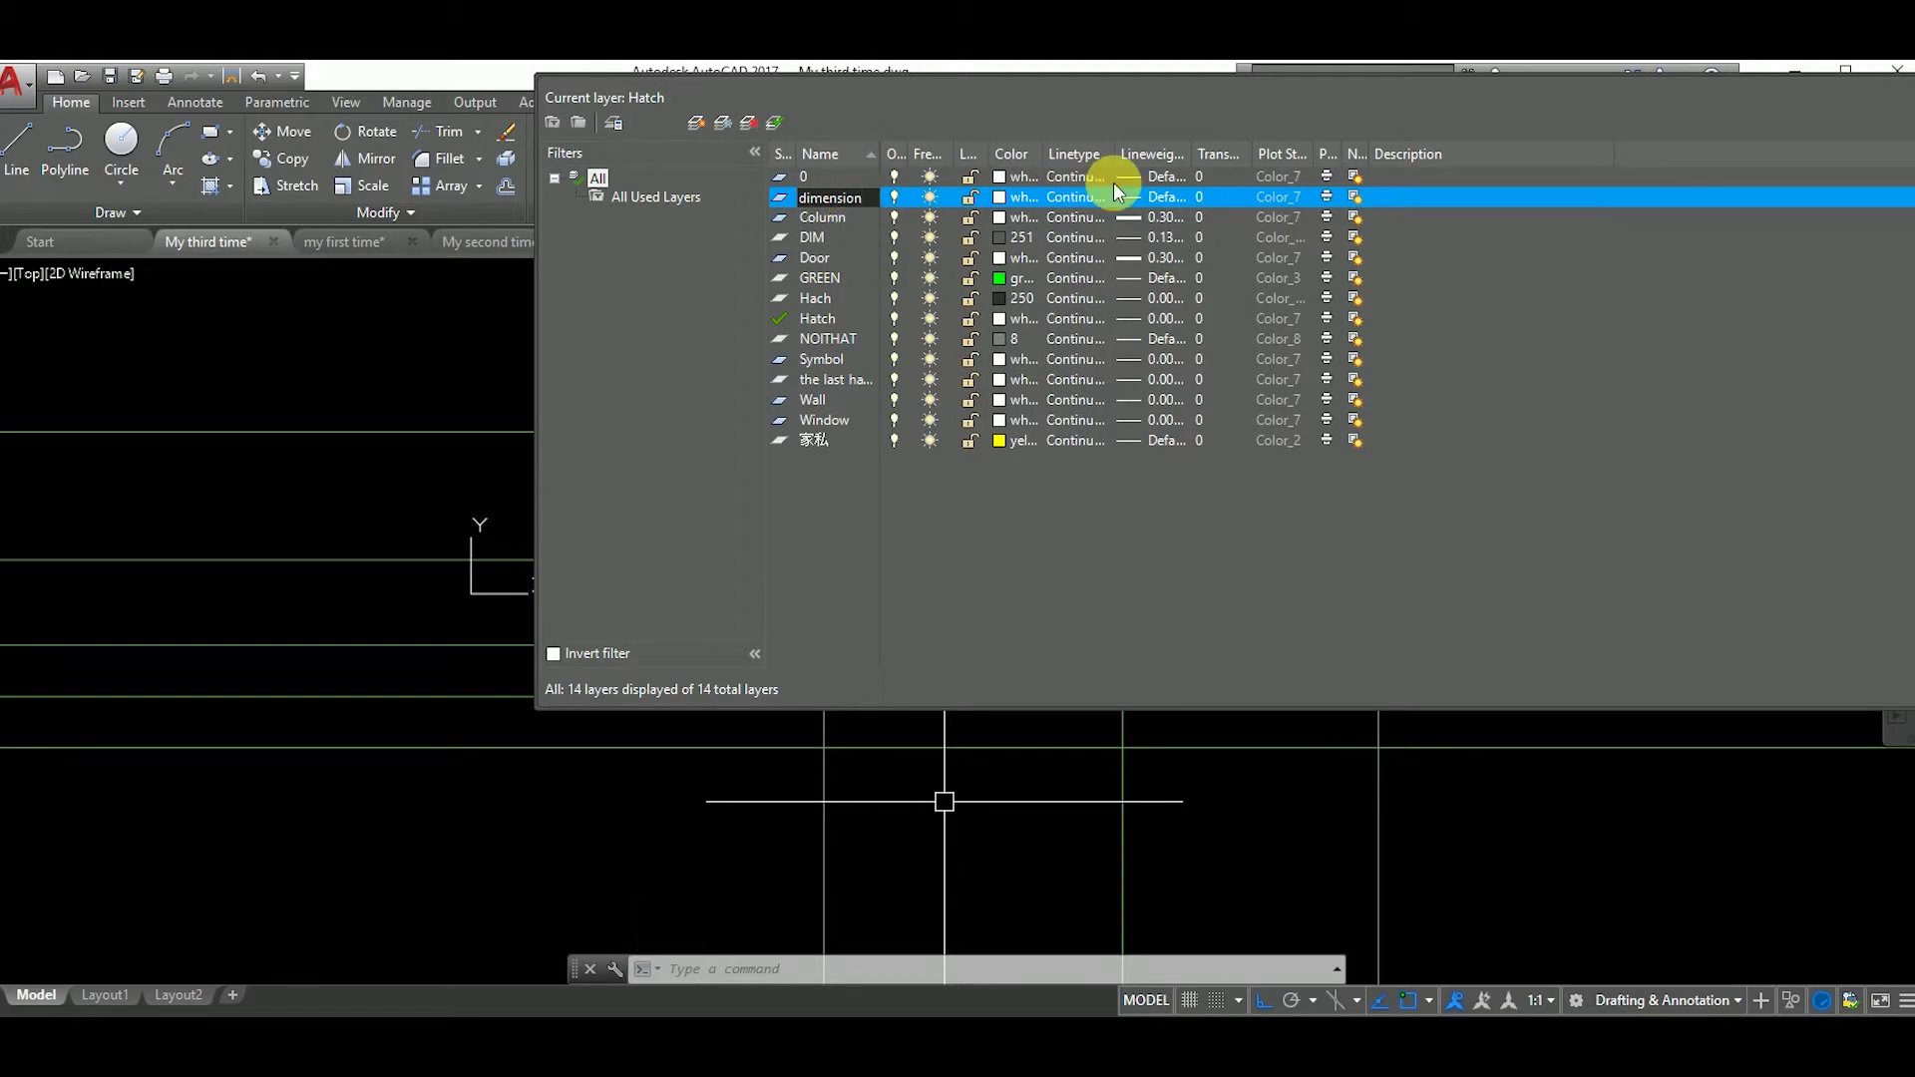
Step: Keep default lineweight and assign colour 210 to the dimension layer
click(1149, 197)
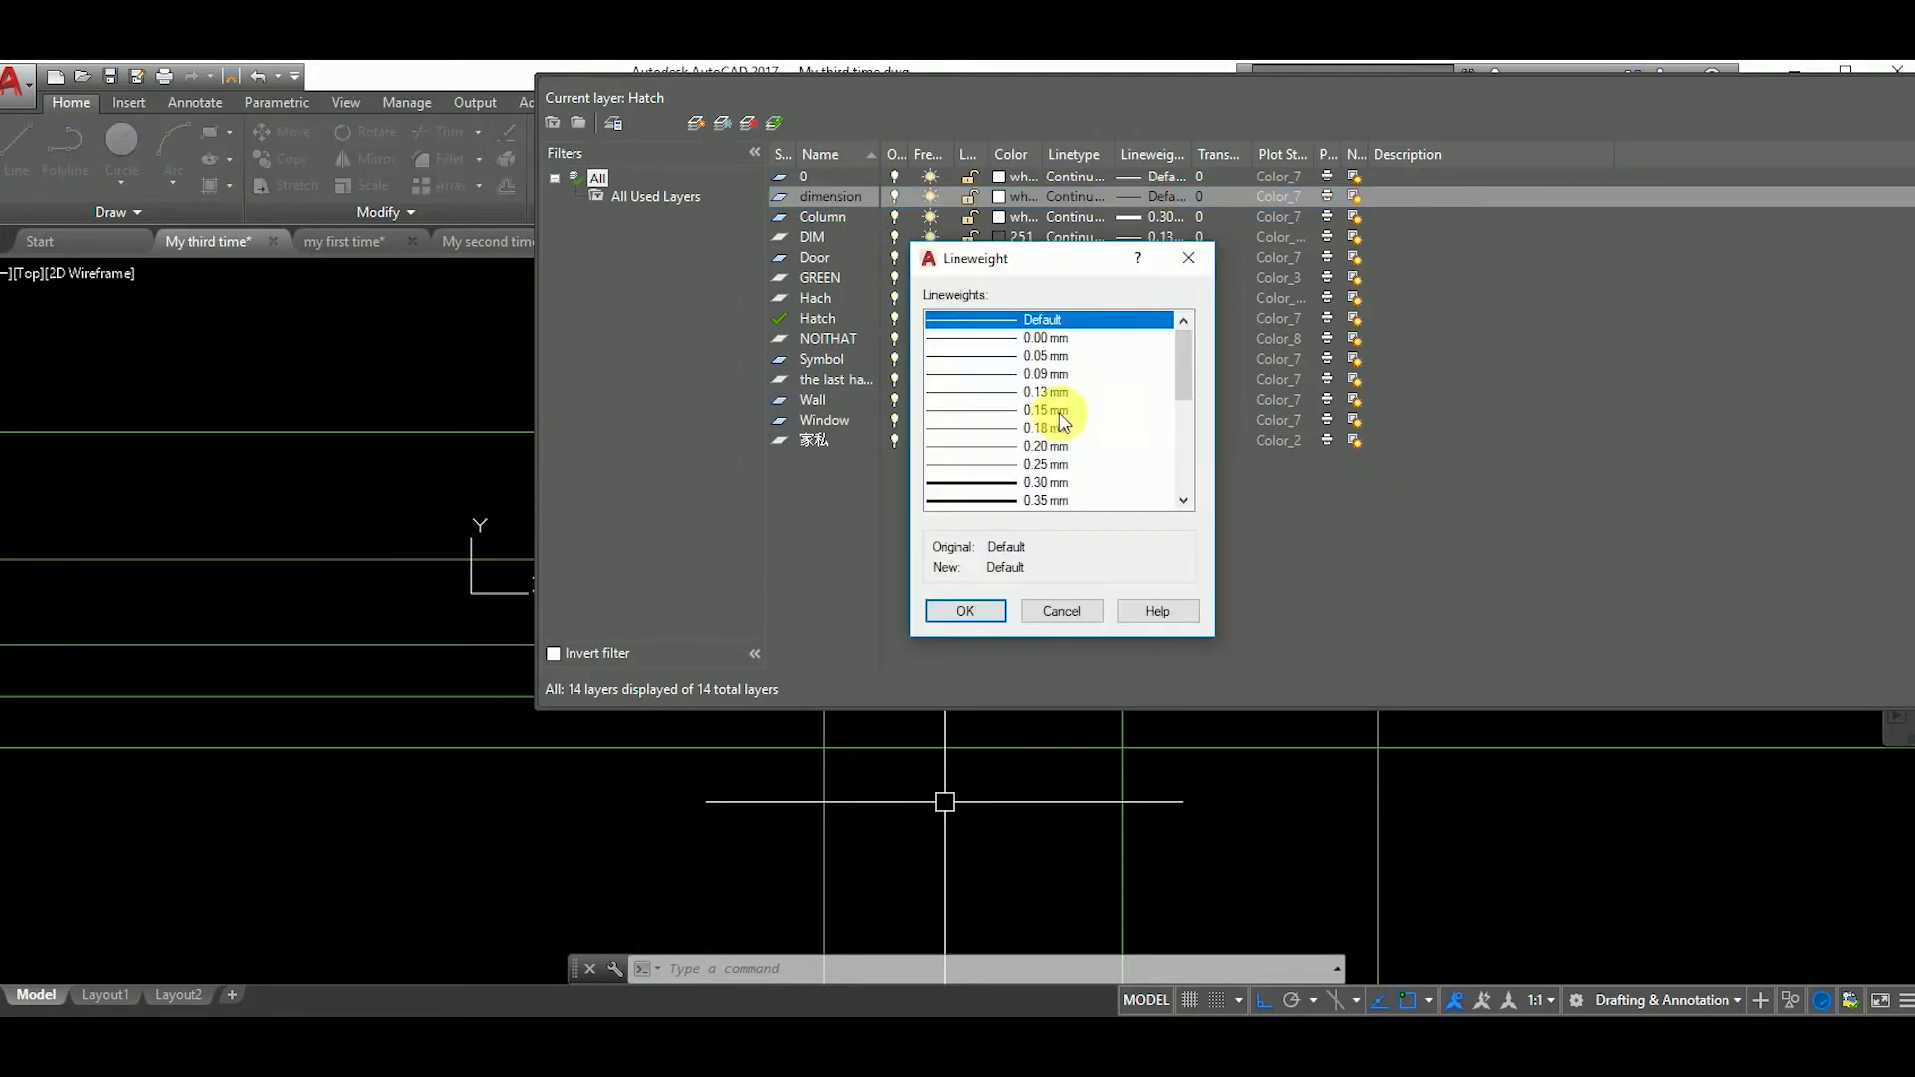
click(966, 611)
click(1022, 196)
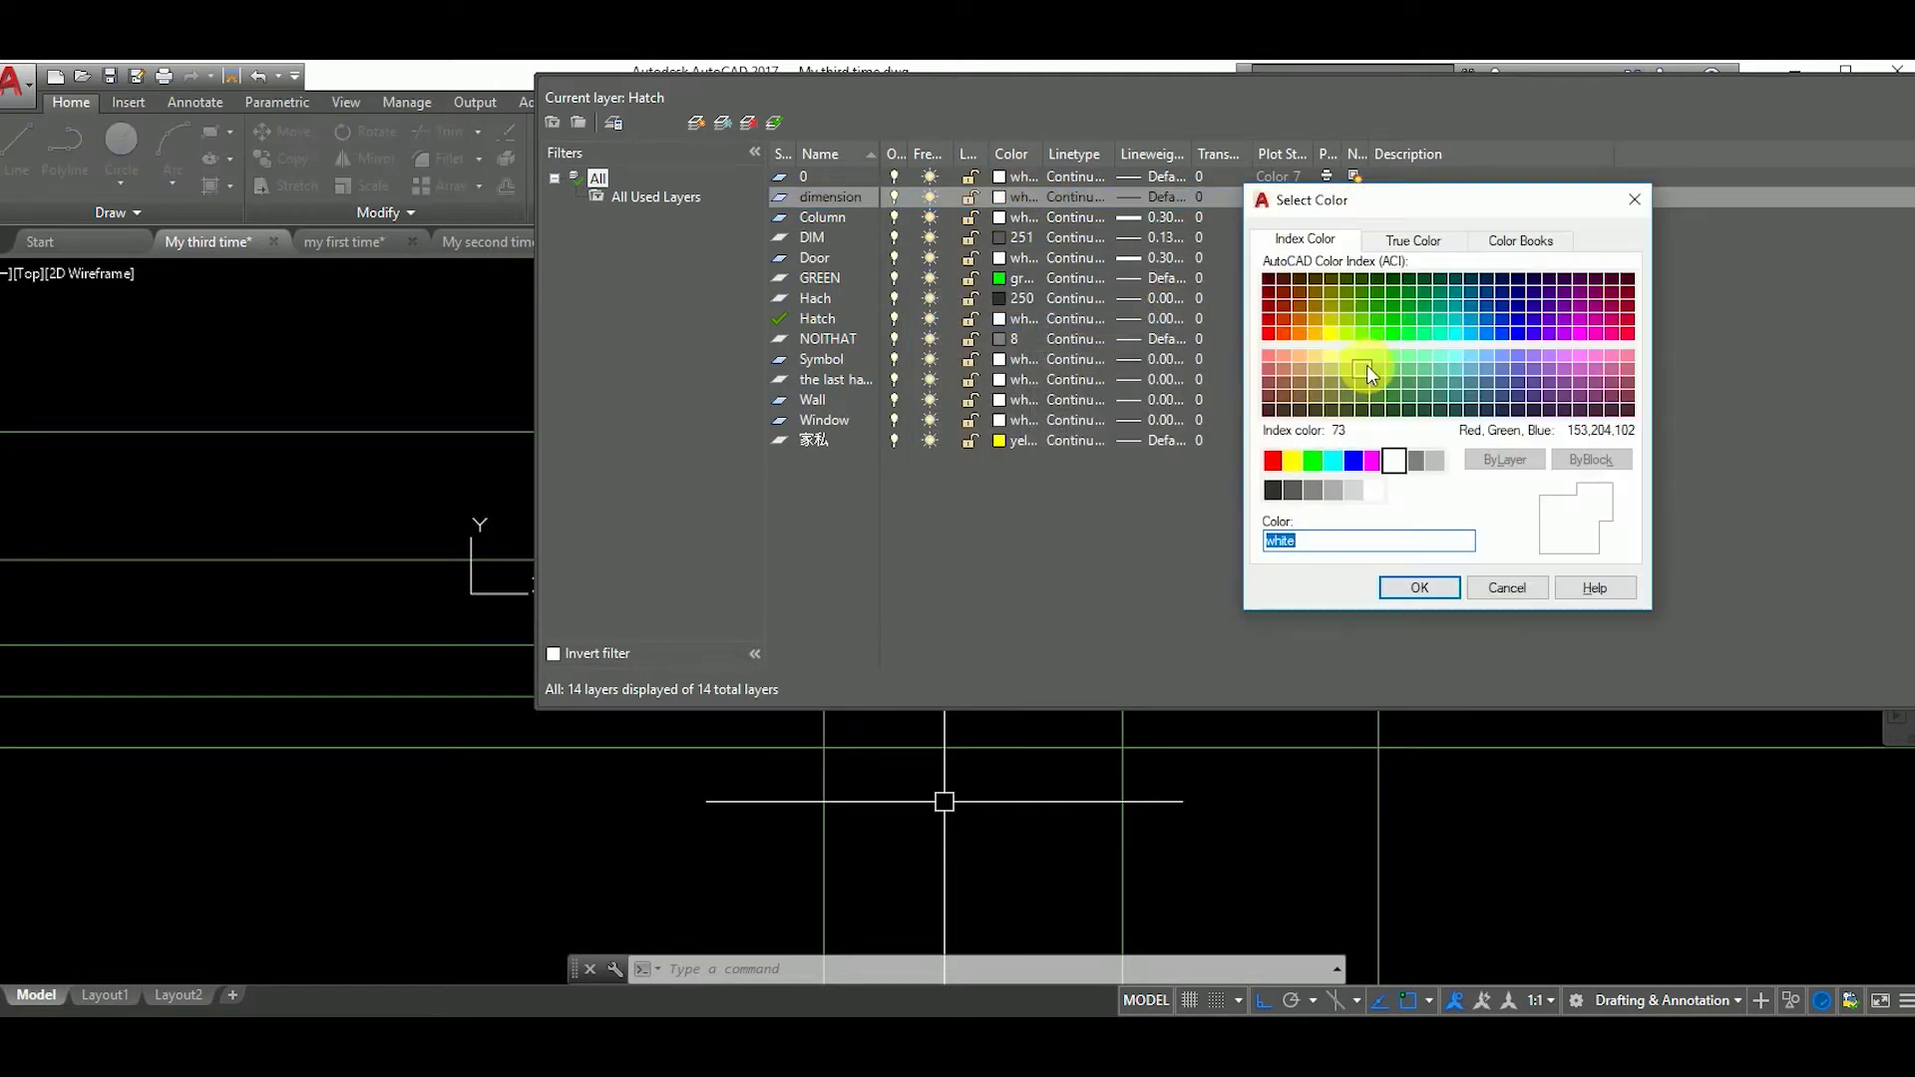
click(1565, 335)
click(1420, 588)
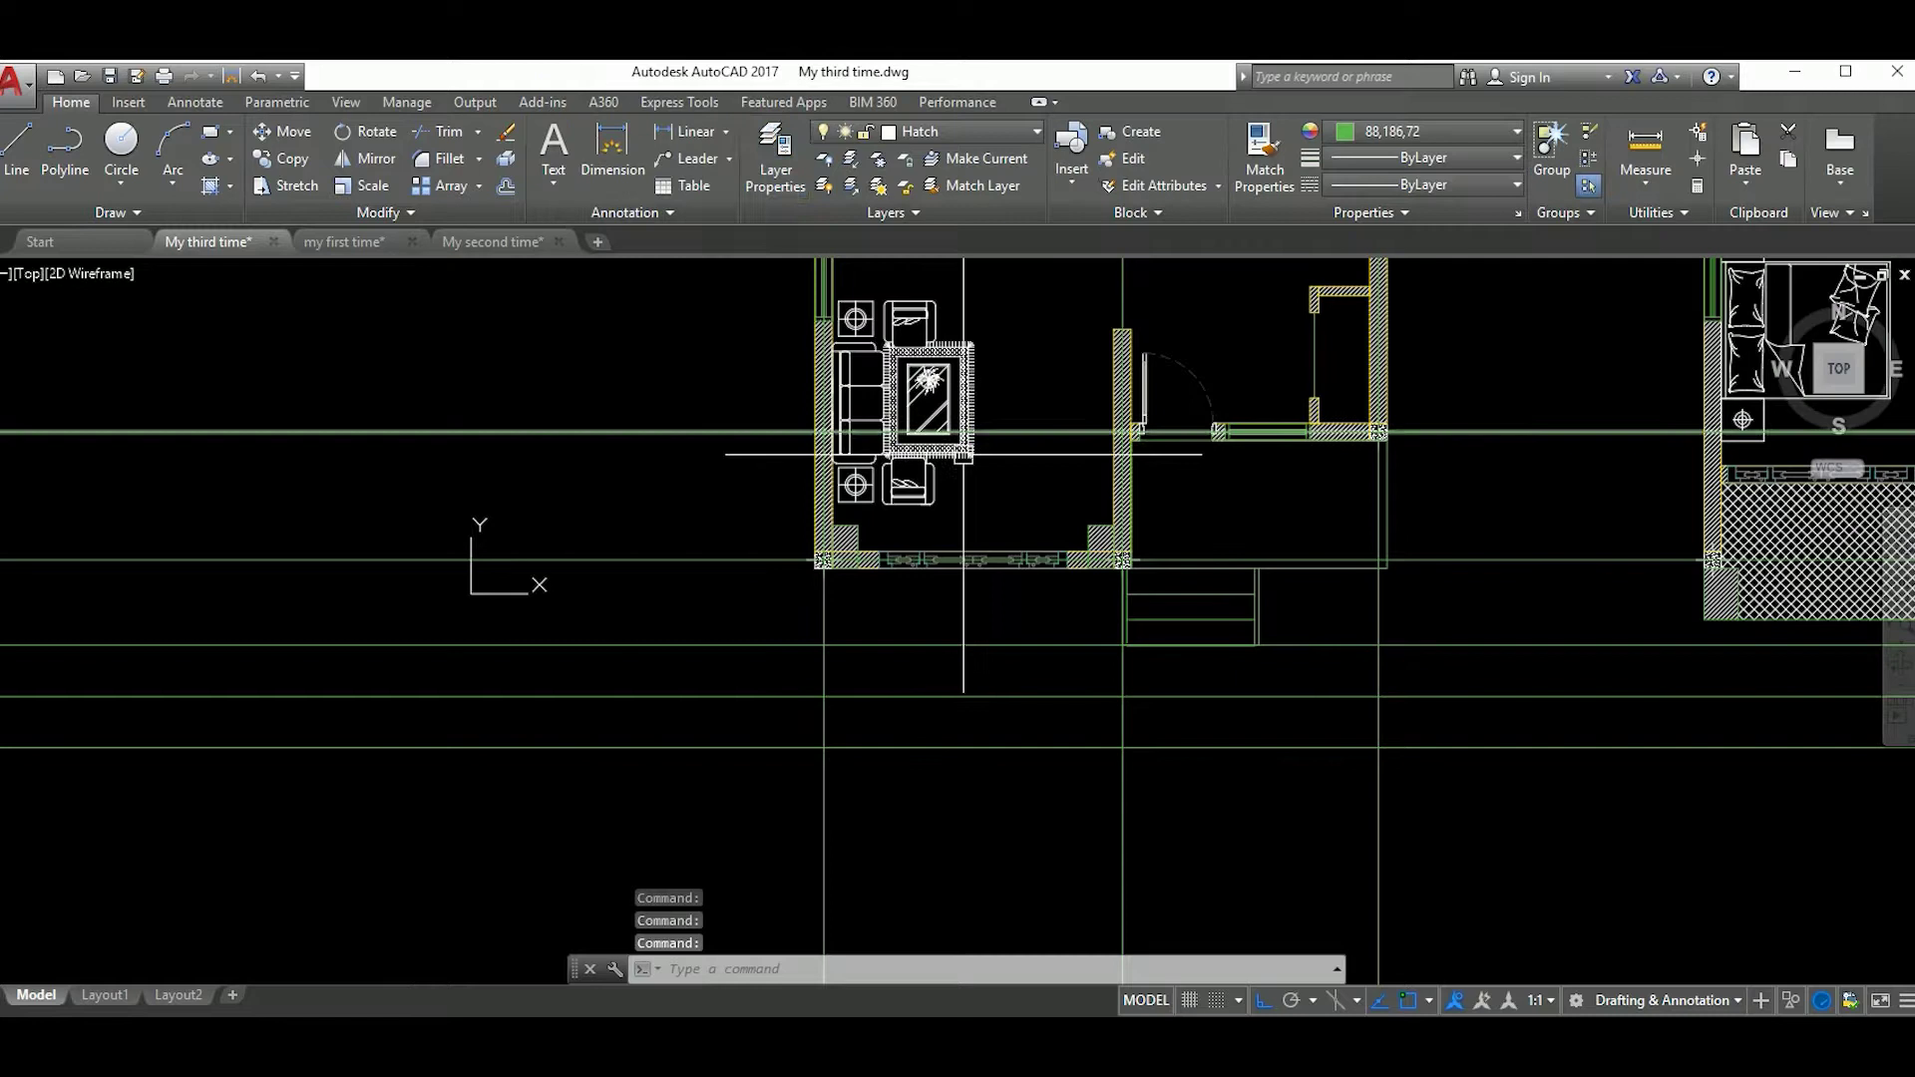
Step: Place a trial 3500 linear dimension (DLI) between gridlines below the plan
middle_drag(1003, 448, 1077, 504)
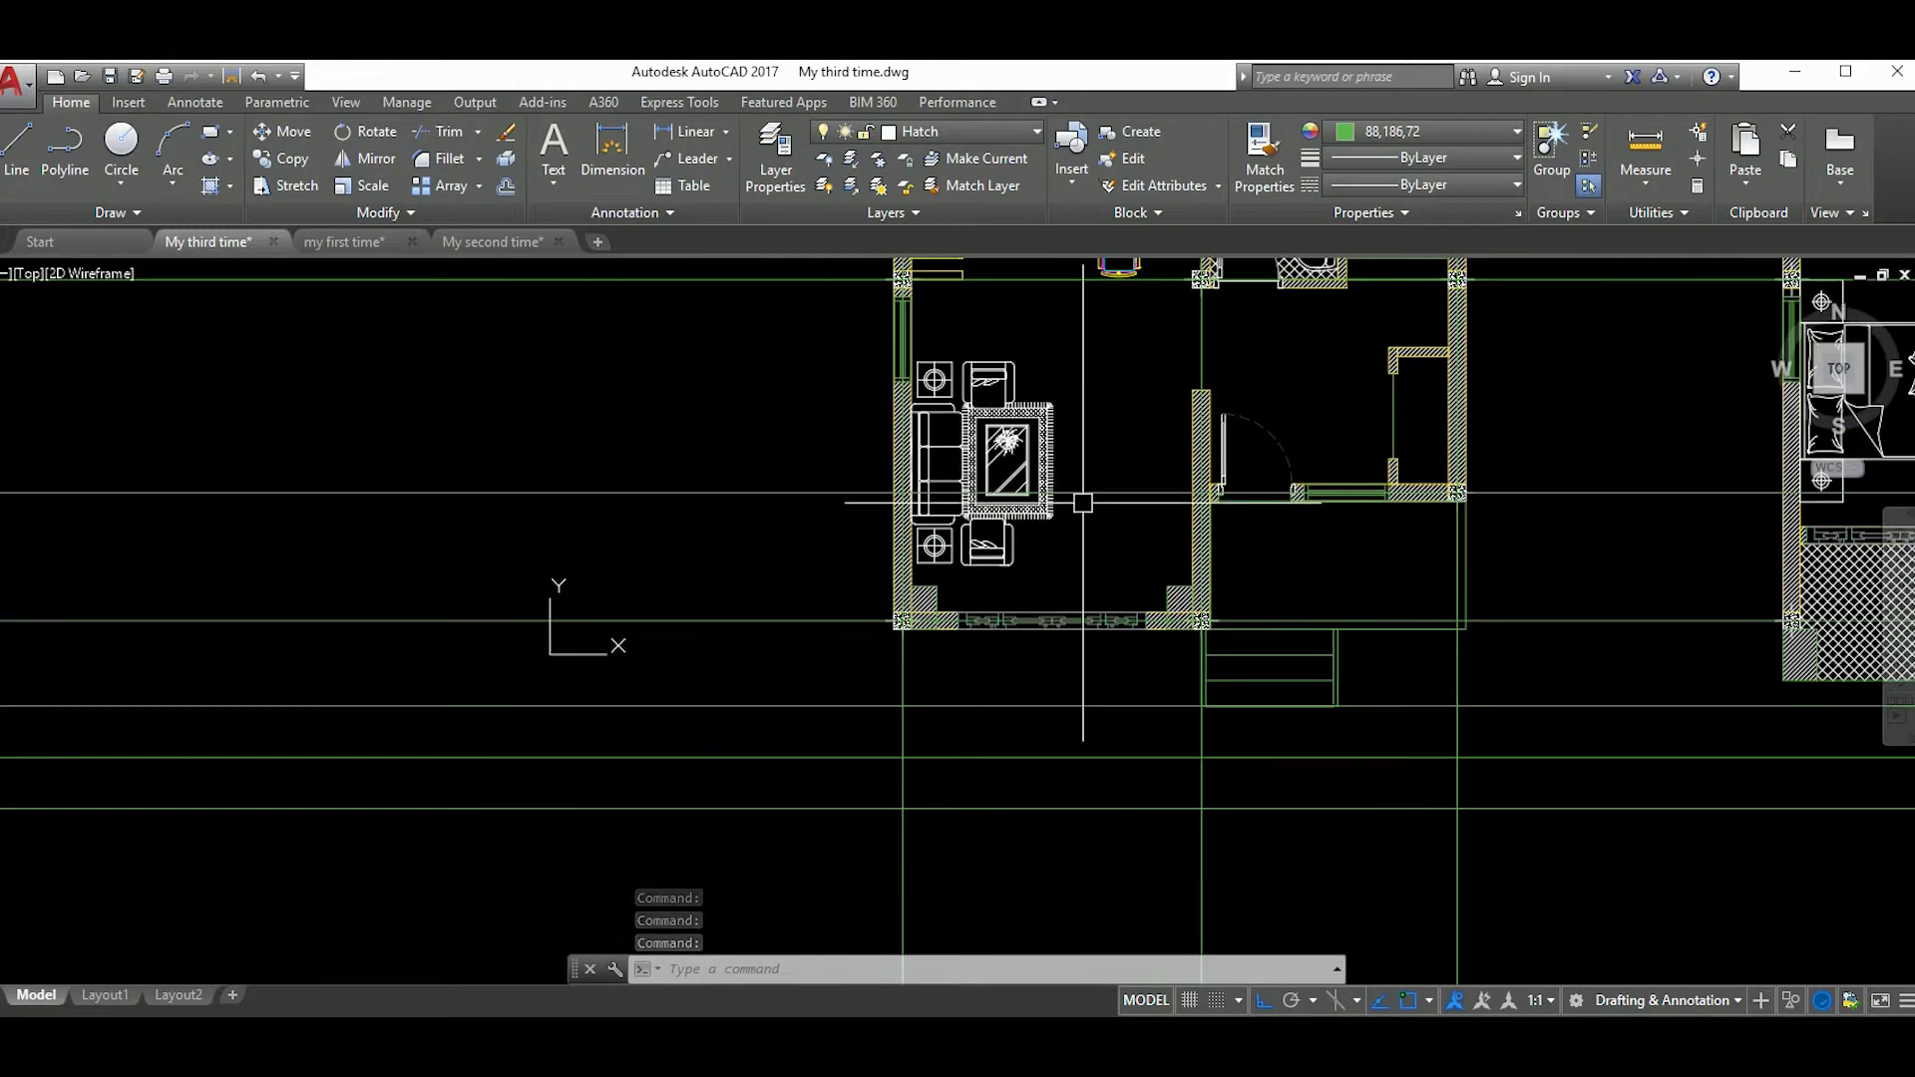
text(Ddli)
key(Return)
scroll(1015, 922, up, 2)
click(838, 574)
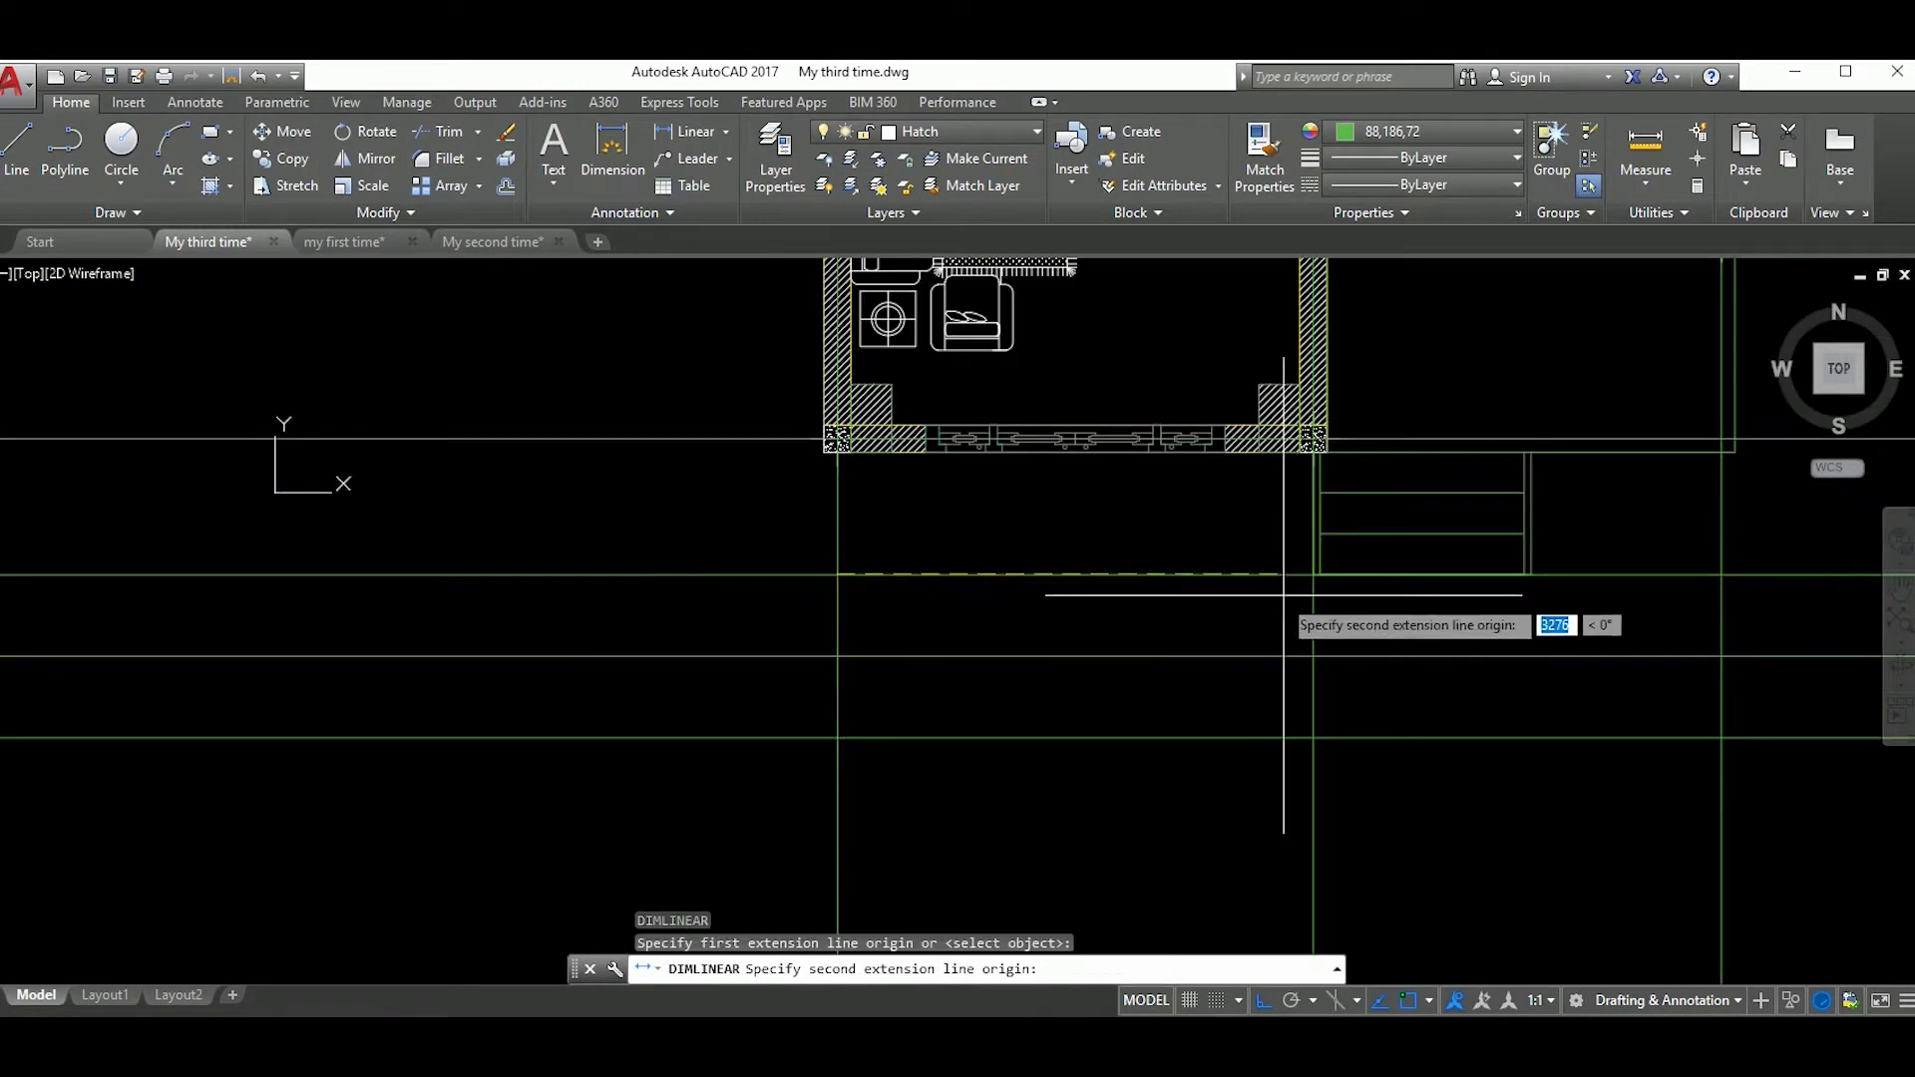
click(1314, 575)
click(1312, 656)
scroll(763, 612, down, 2)
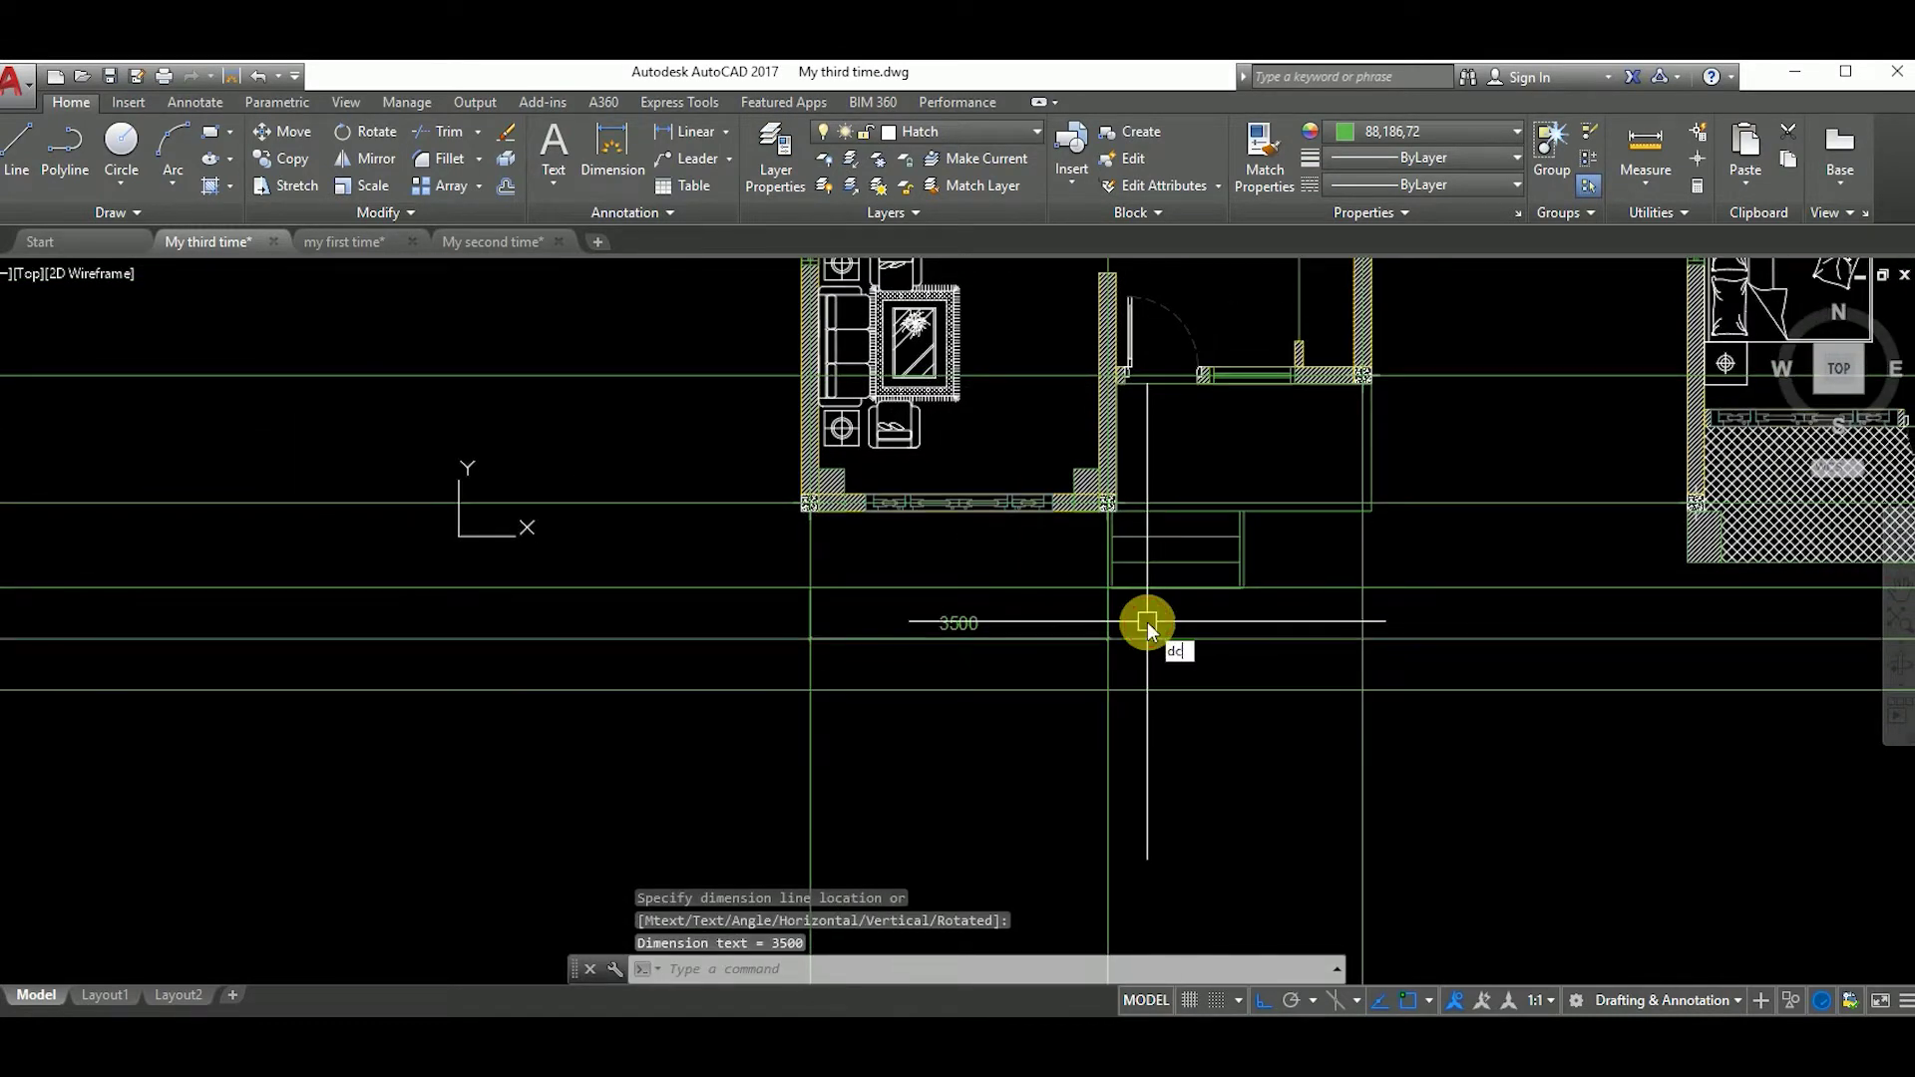
Step: Erase the trial 3500 dimension
text(dco)
key(Return)
key(Escape)
click(957, 623)
text(e)
key(Return)
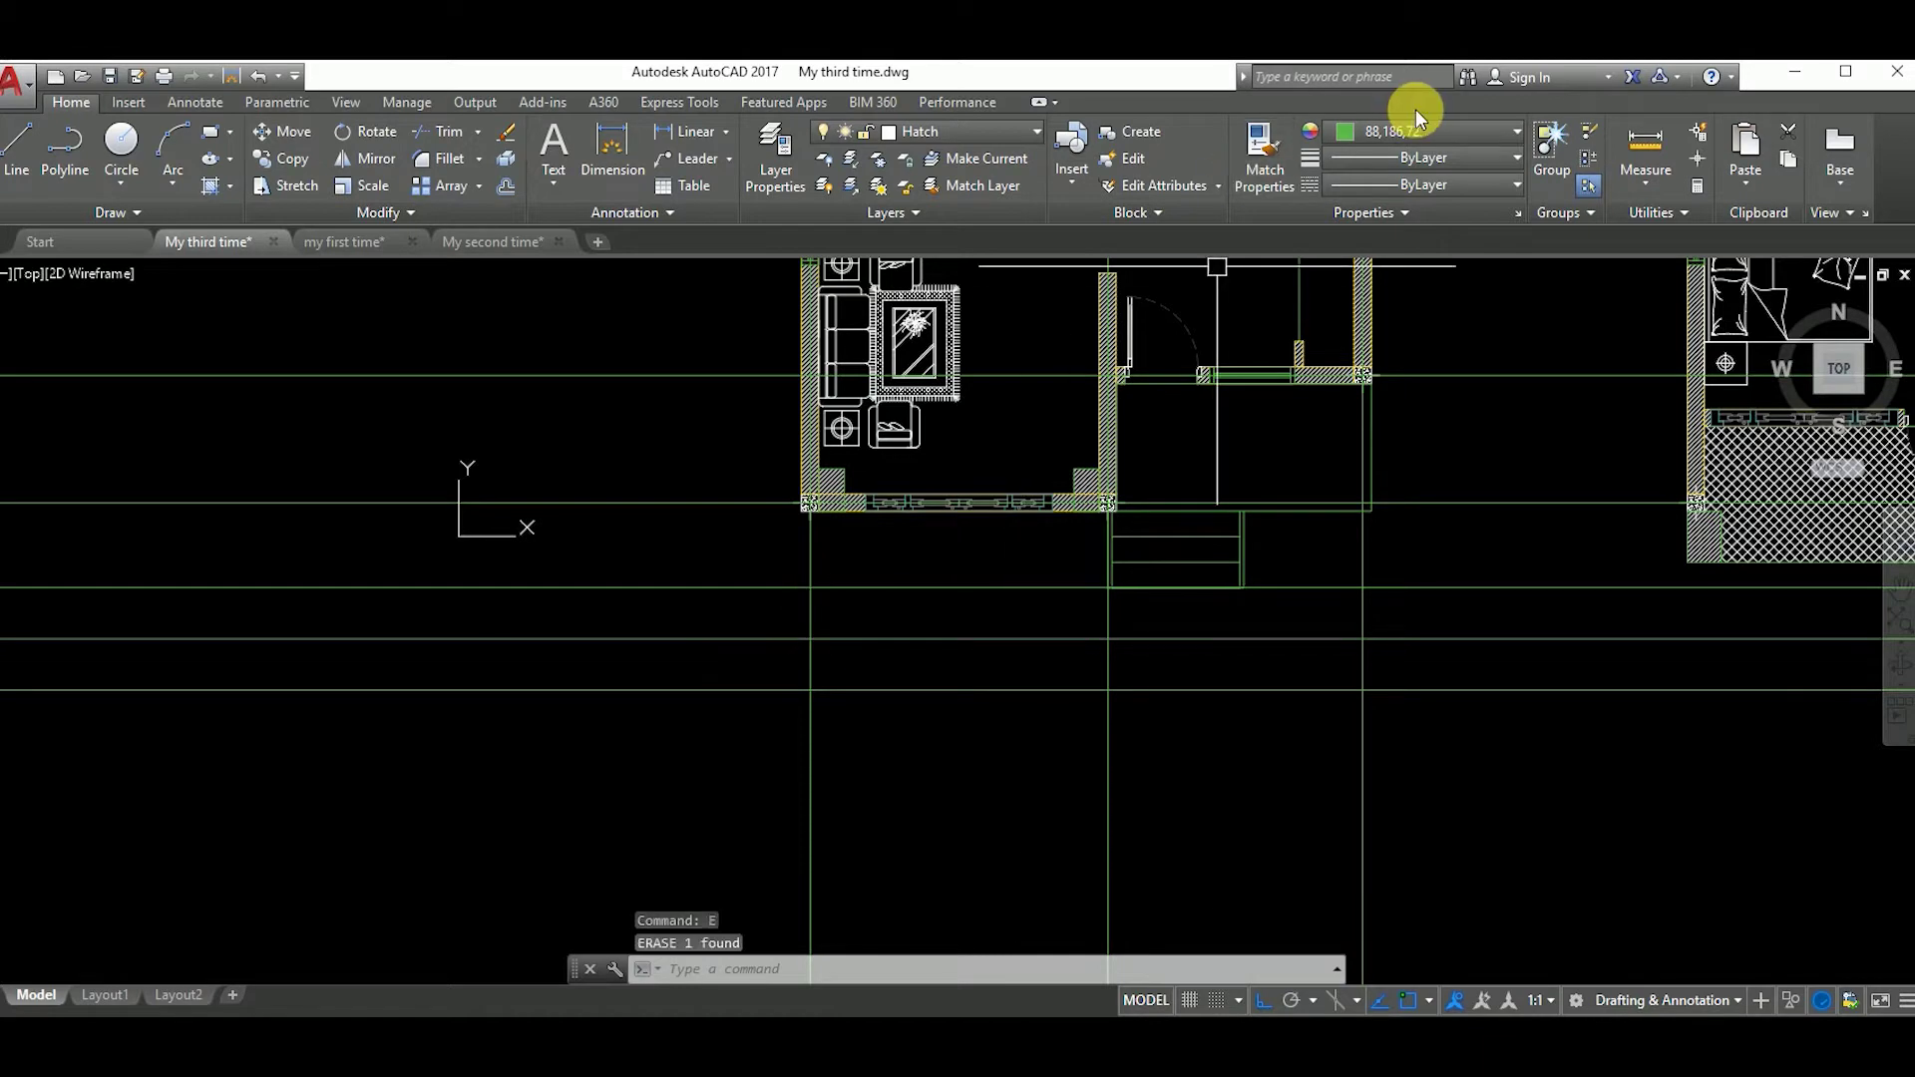
Step: Set new-object colour to 153,27,30 and place a red 3500 linear dimension
click(1426, 131)
click(1410, 224)
text(dli)
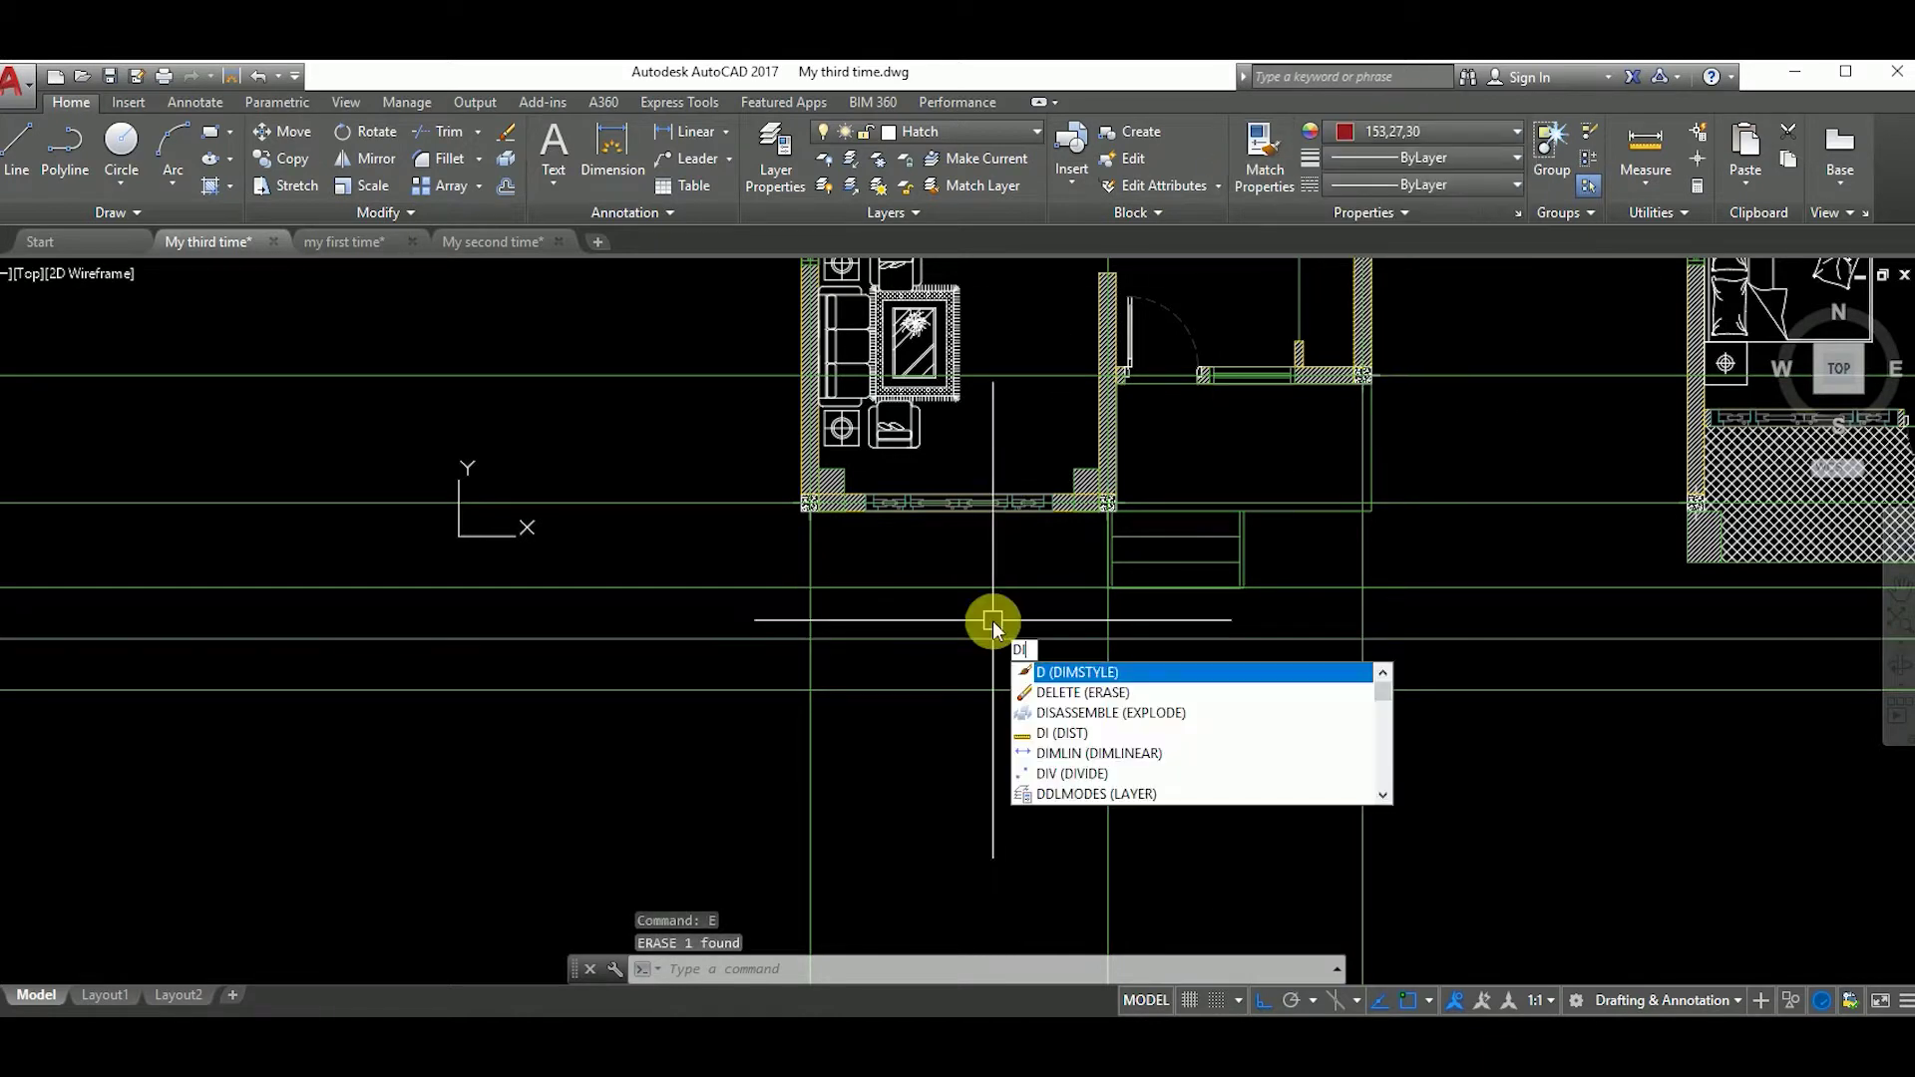
key(Return)
click(810, 589)
click(1107, 590)
click(1107, 638)
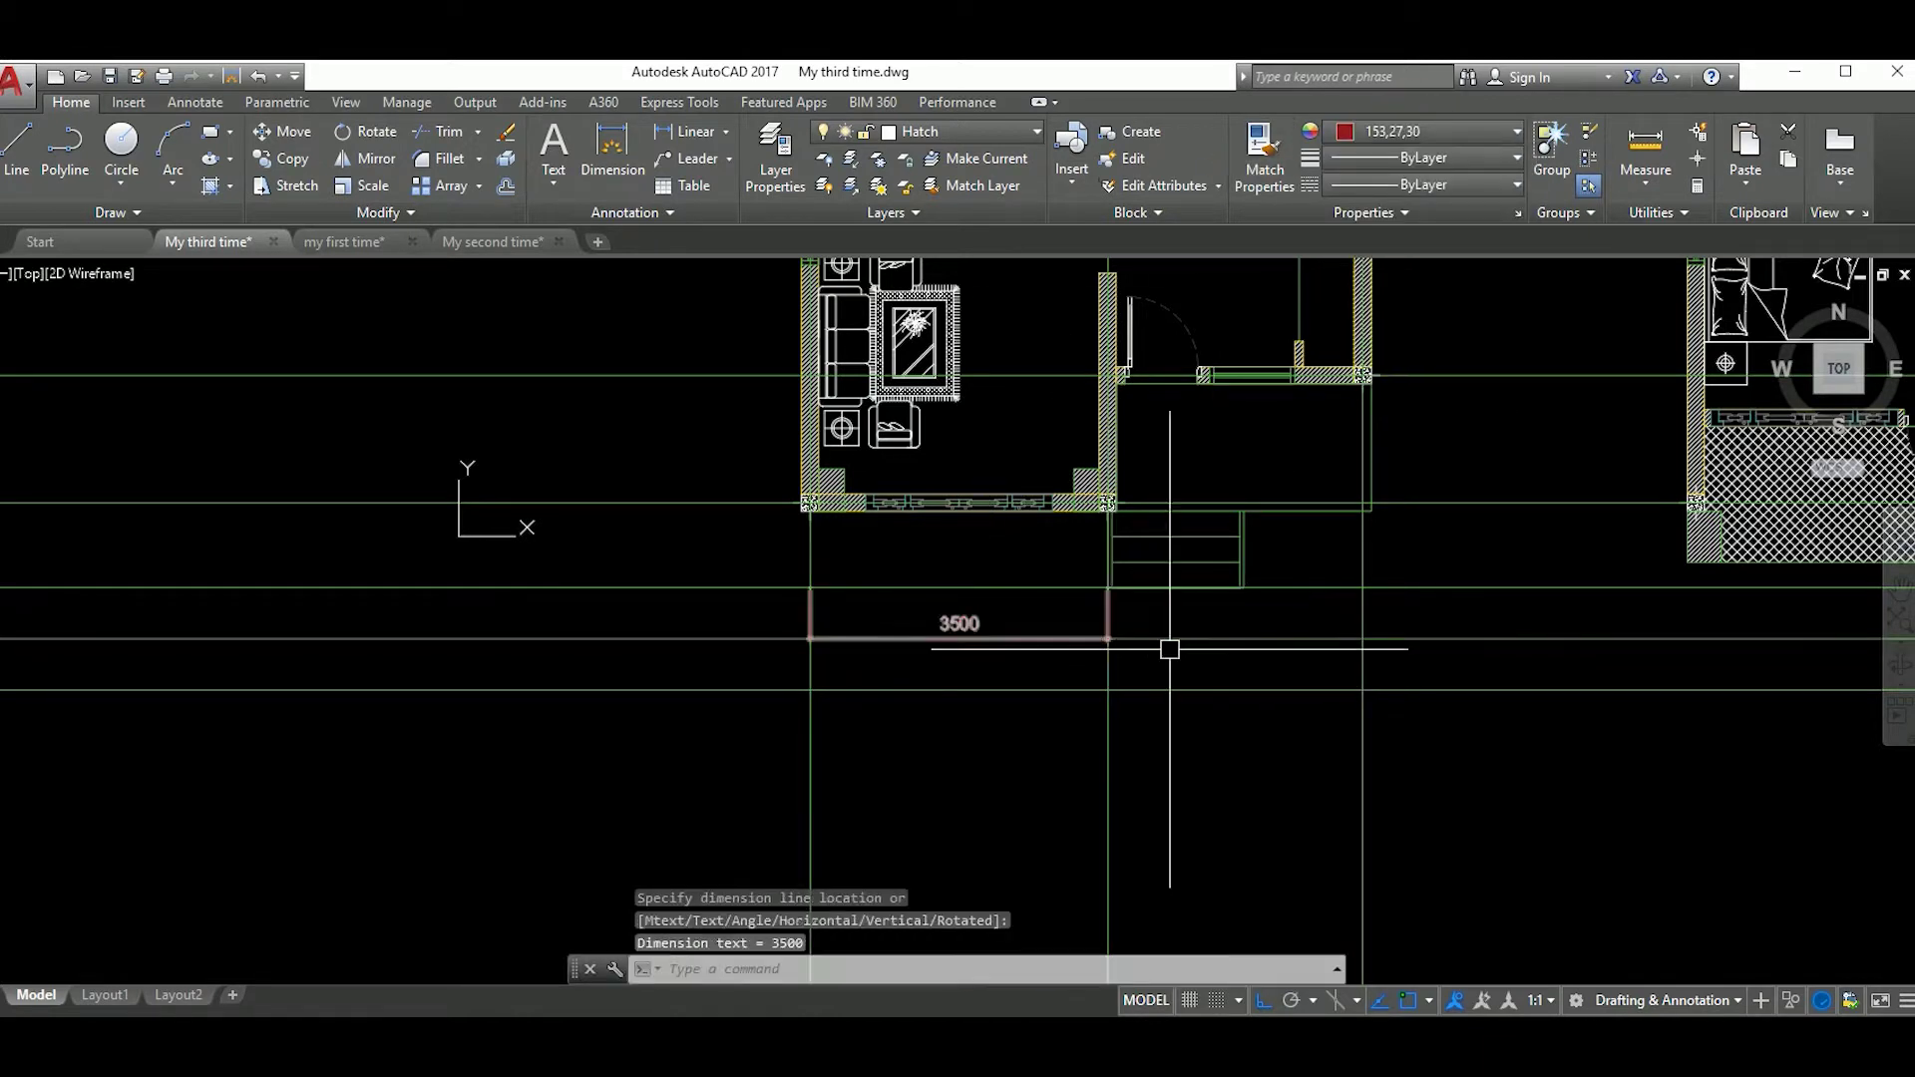
Step: Erase the red 3500 dimension
scroll(1108, 639, up, 2)
click(1053, 654)
text(e)
key(Return)
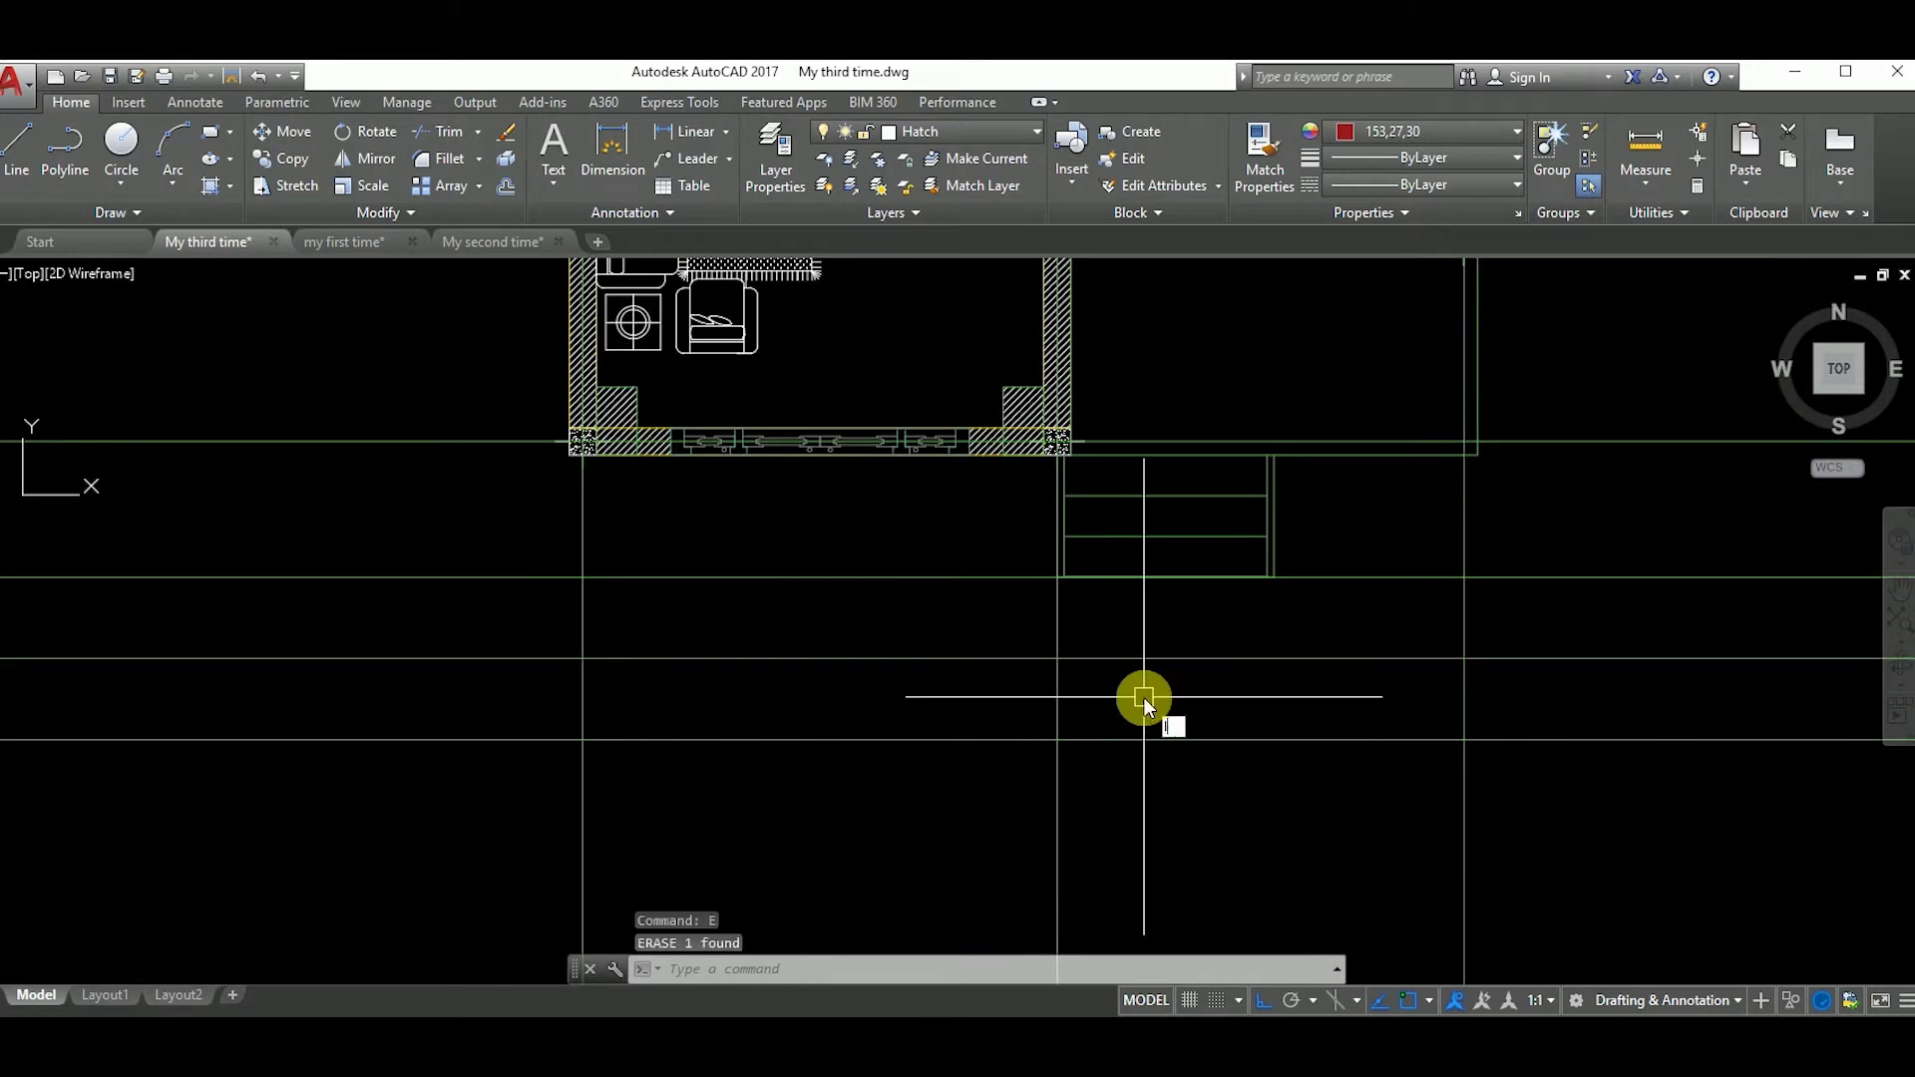
text(la)
key(Return)
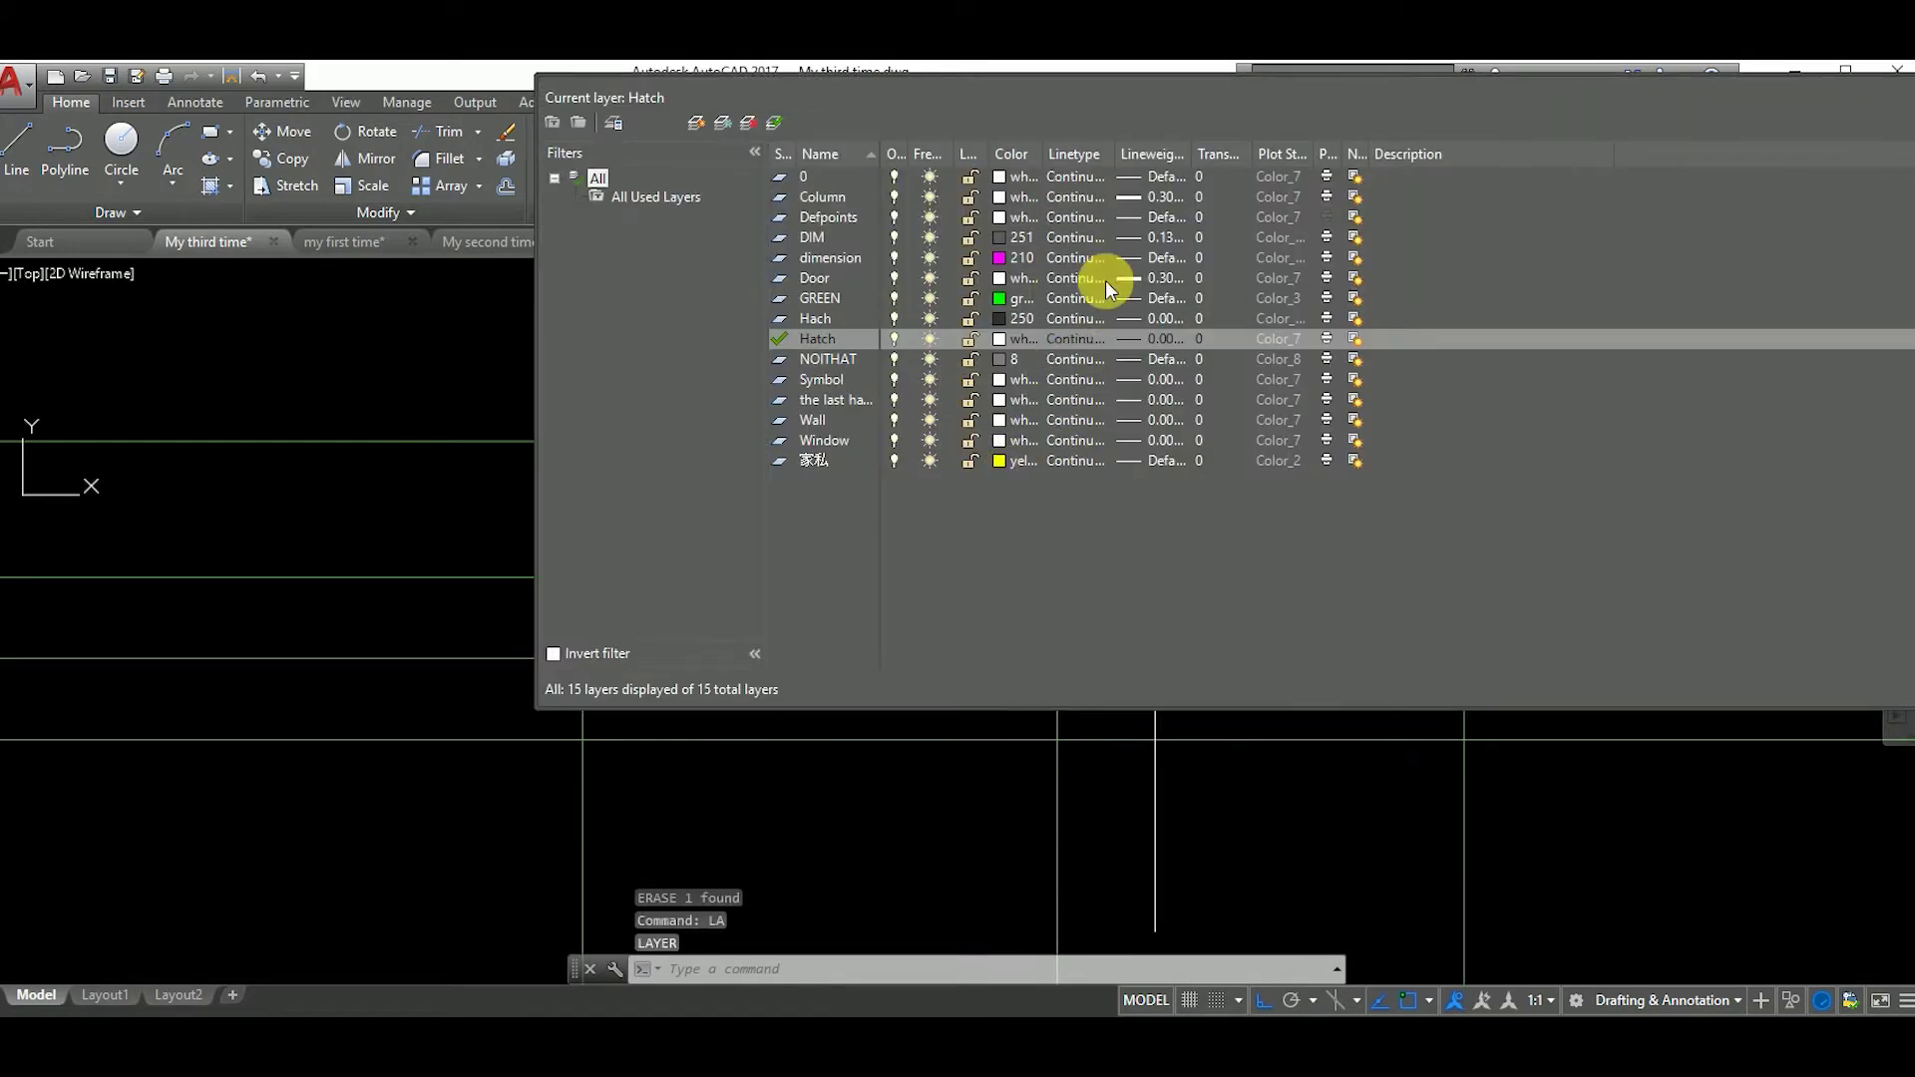
Step: Change the dimension layer's colour to grey 255 and make it the current layer
click(841, 258)
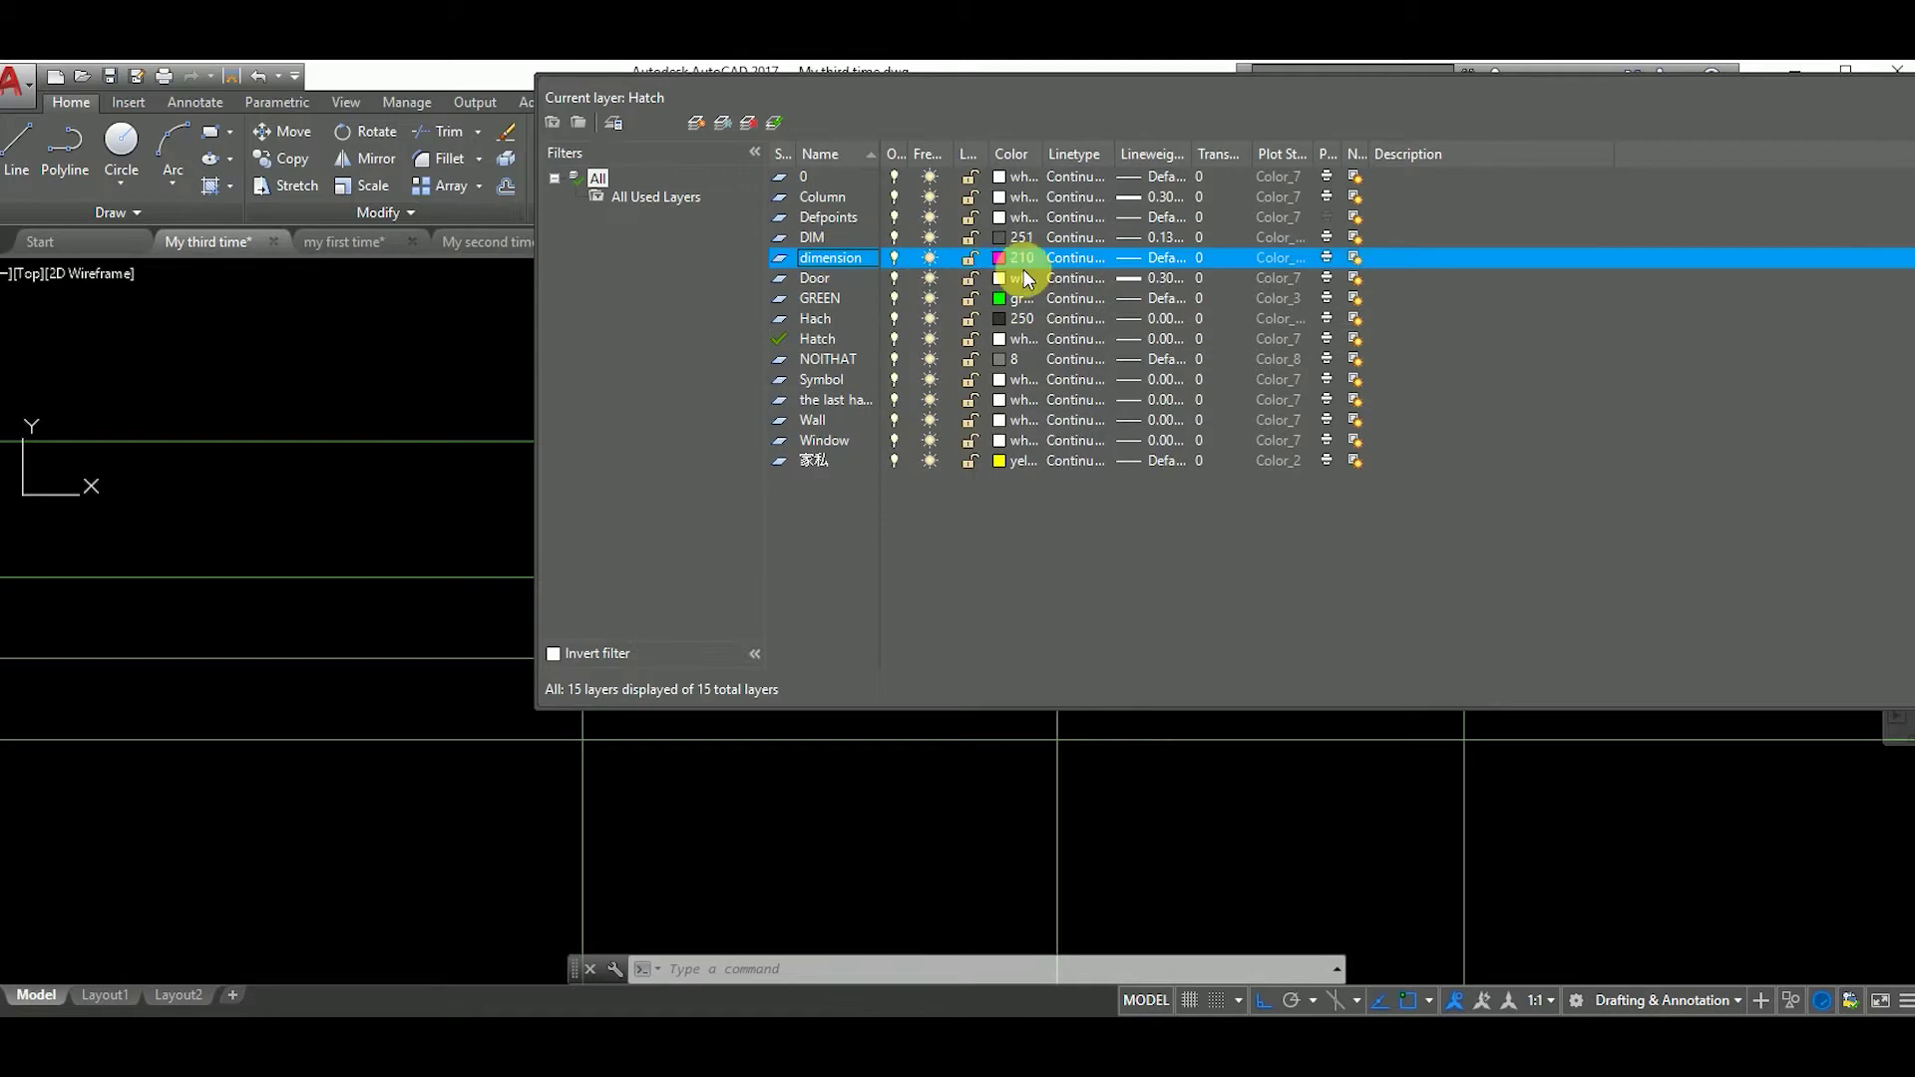
click(1020, 257)
click(1375, 490)
click(1375, 490)
click(1419, 588)
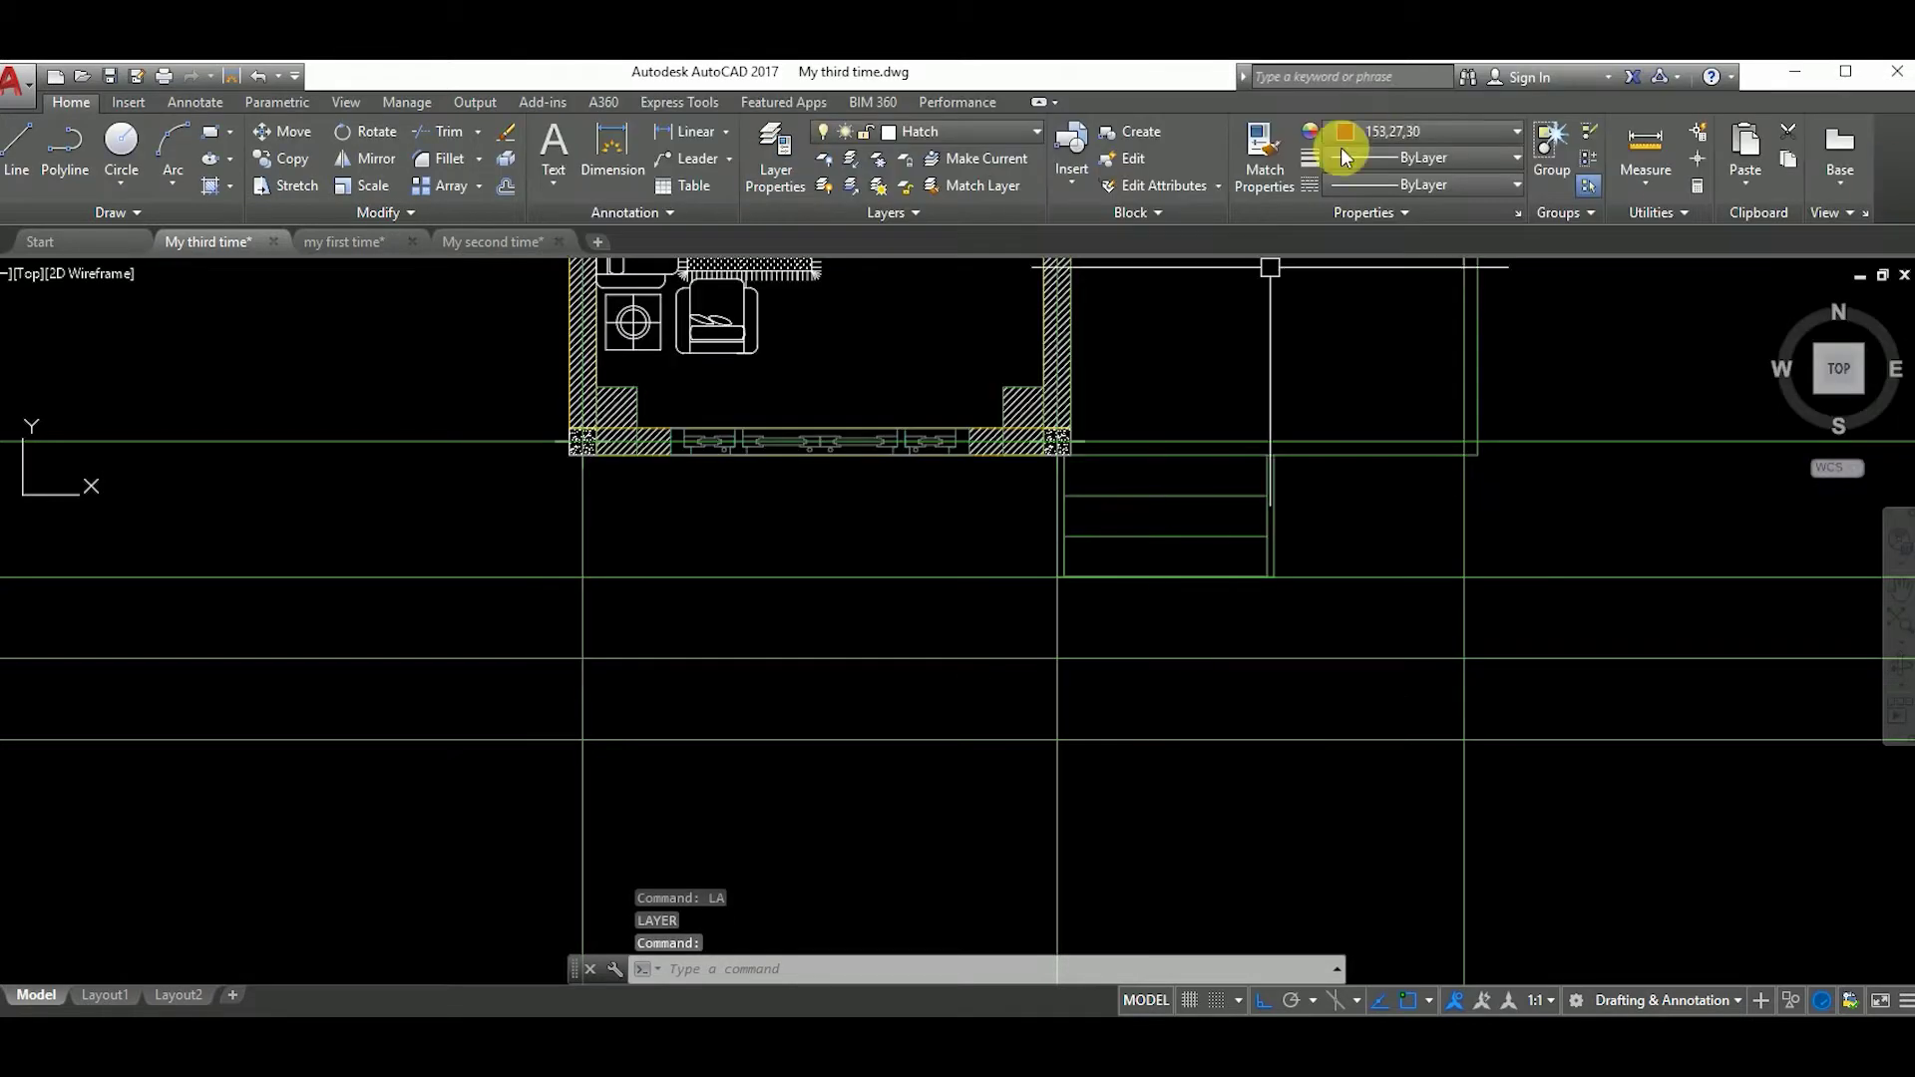
click(1444, 128)
click(968, 130)
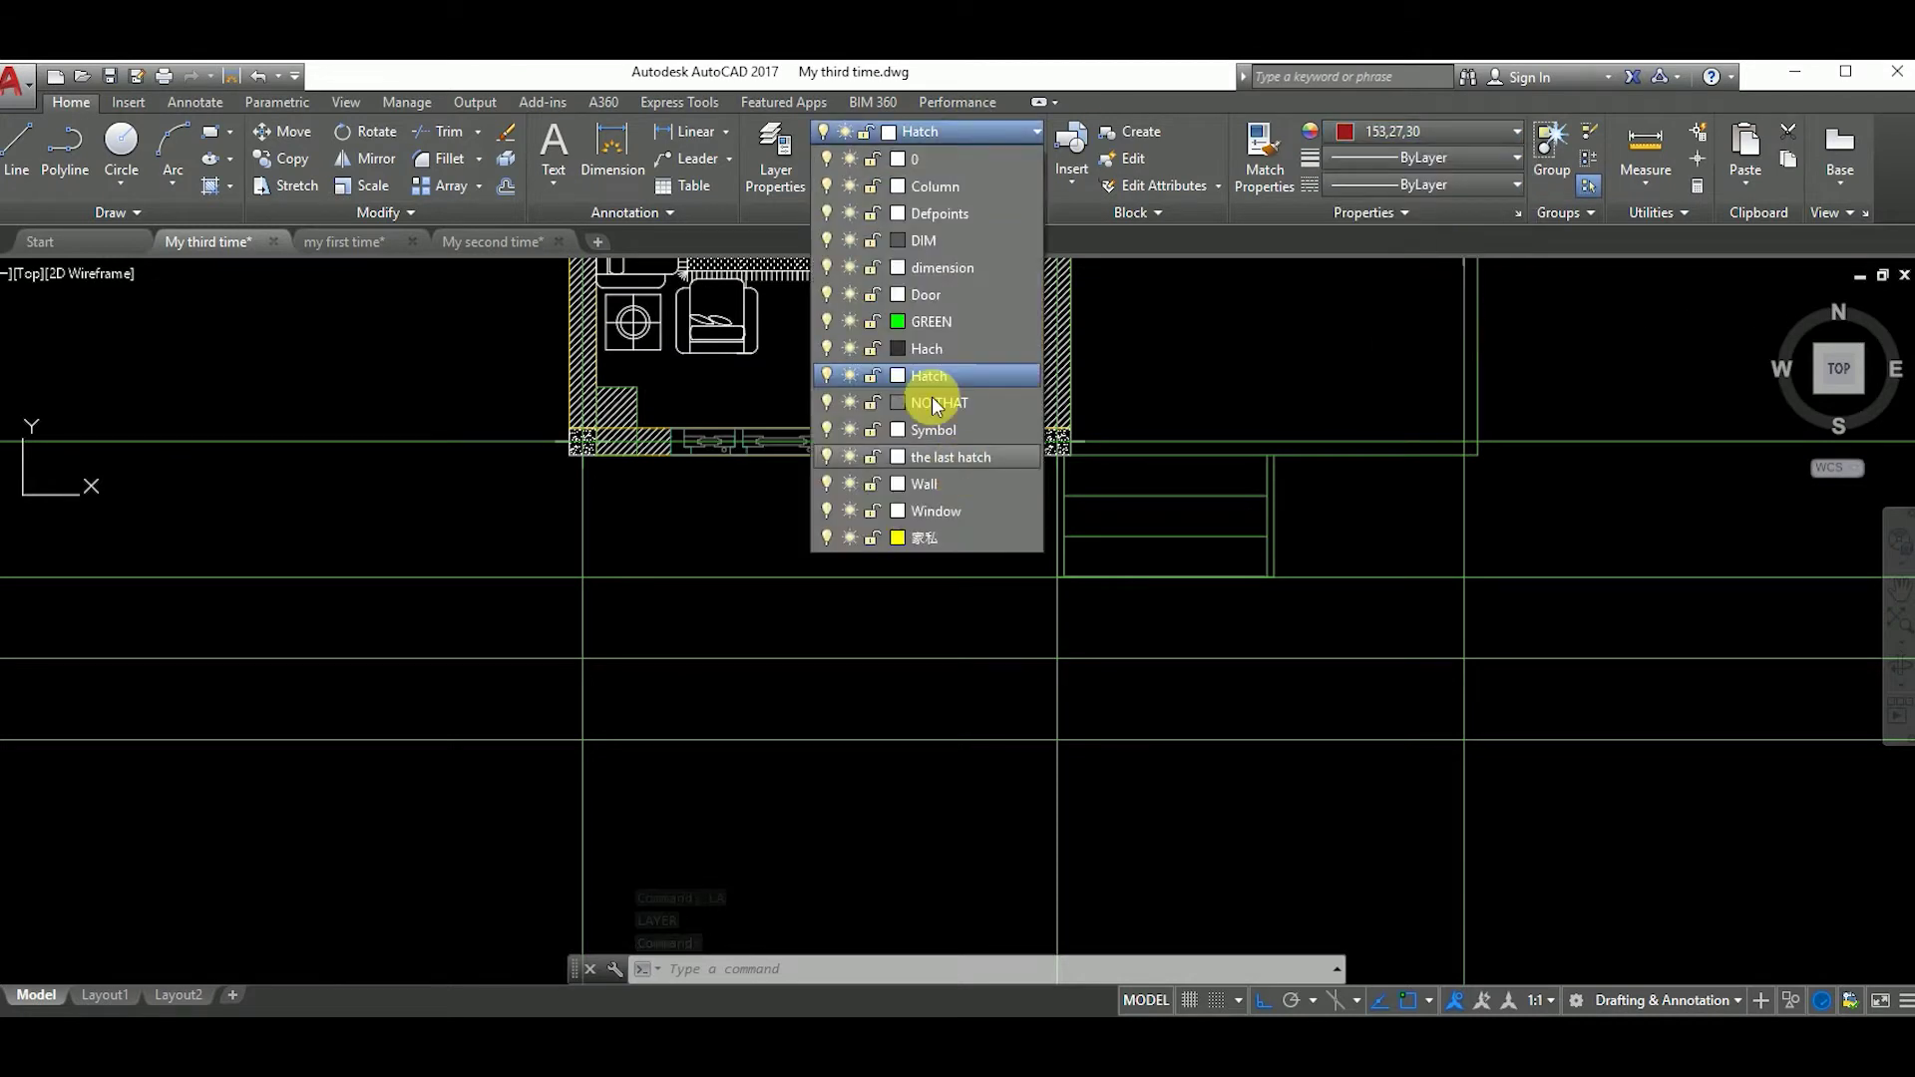
click(941, 267)
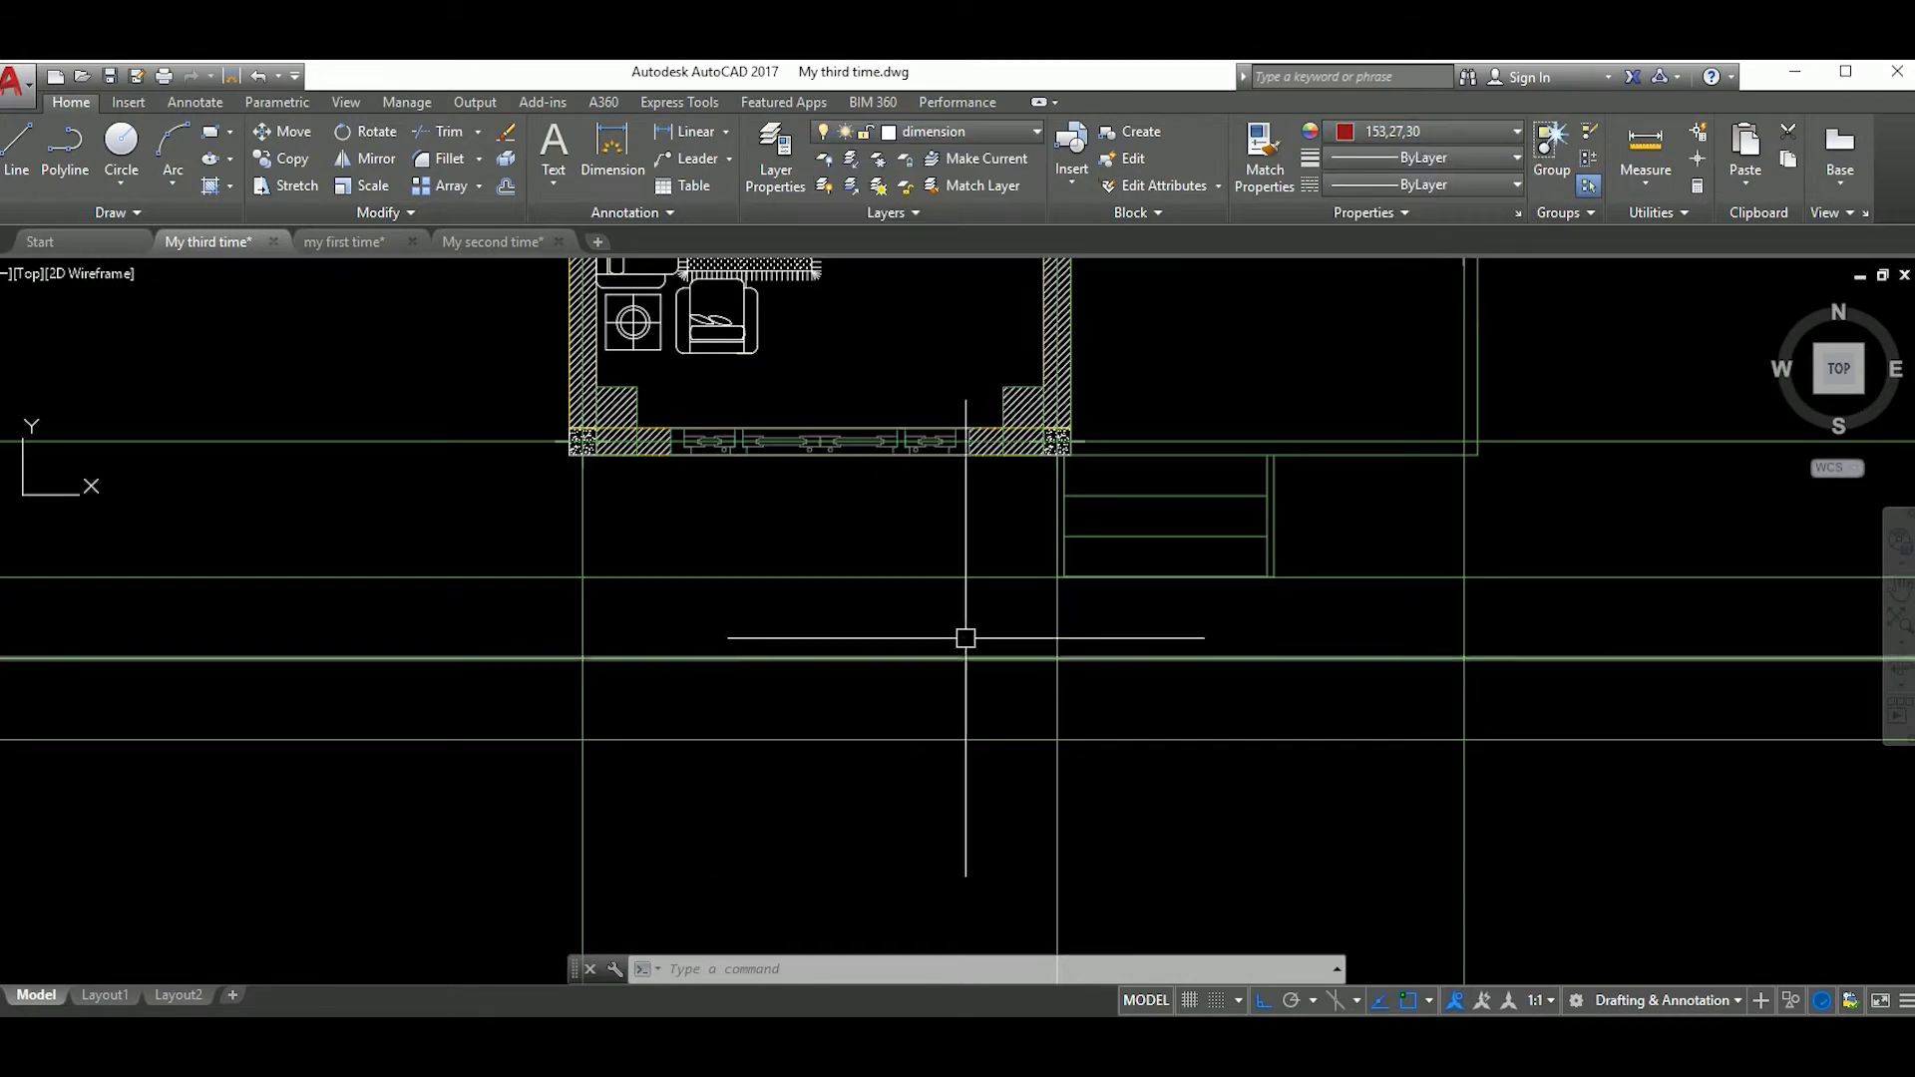
Step: Add a 3500 linear dimension below the ground floor plan and continue the chain with 3000
text(dli)
key(Return)
click(584, 575)
click(1057, 575)
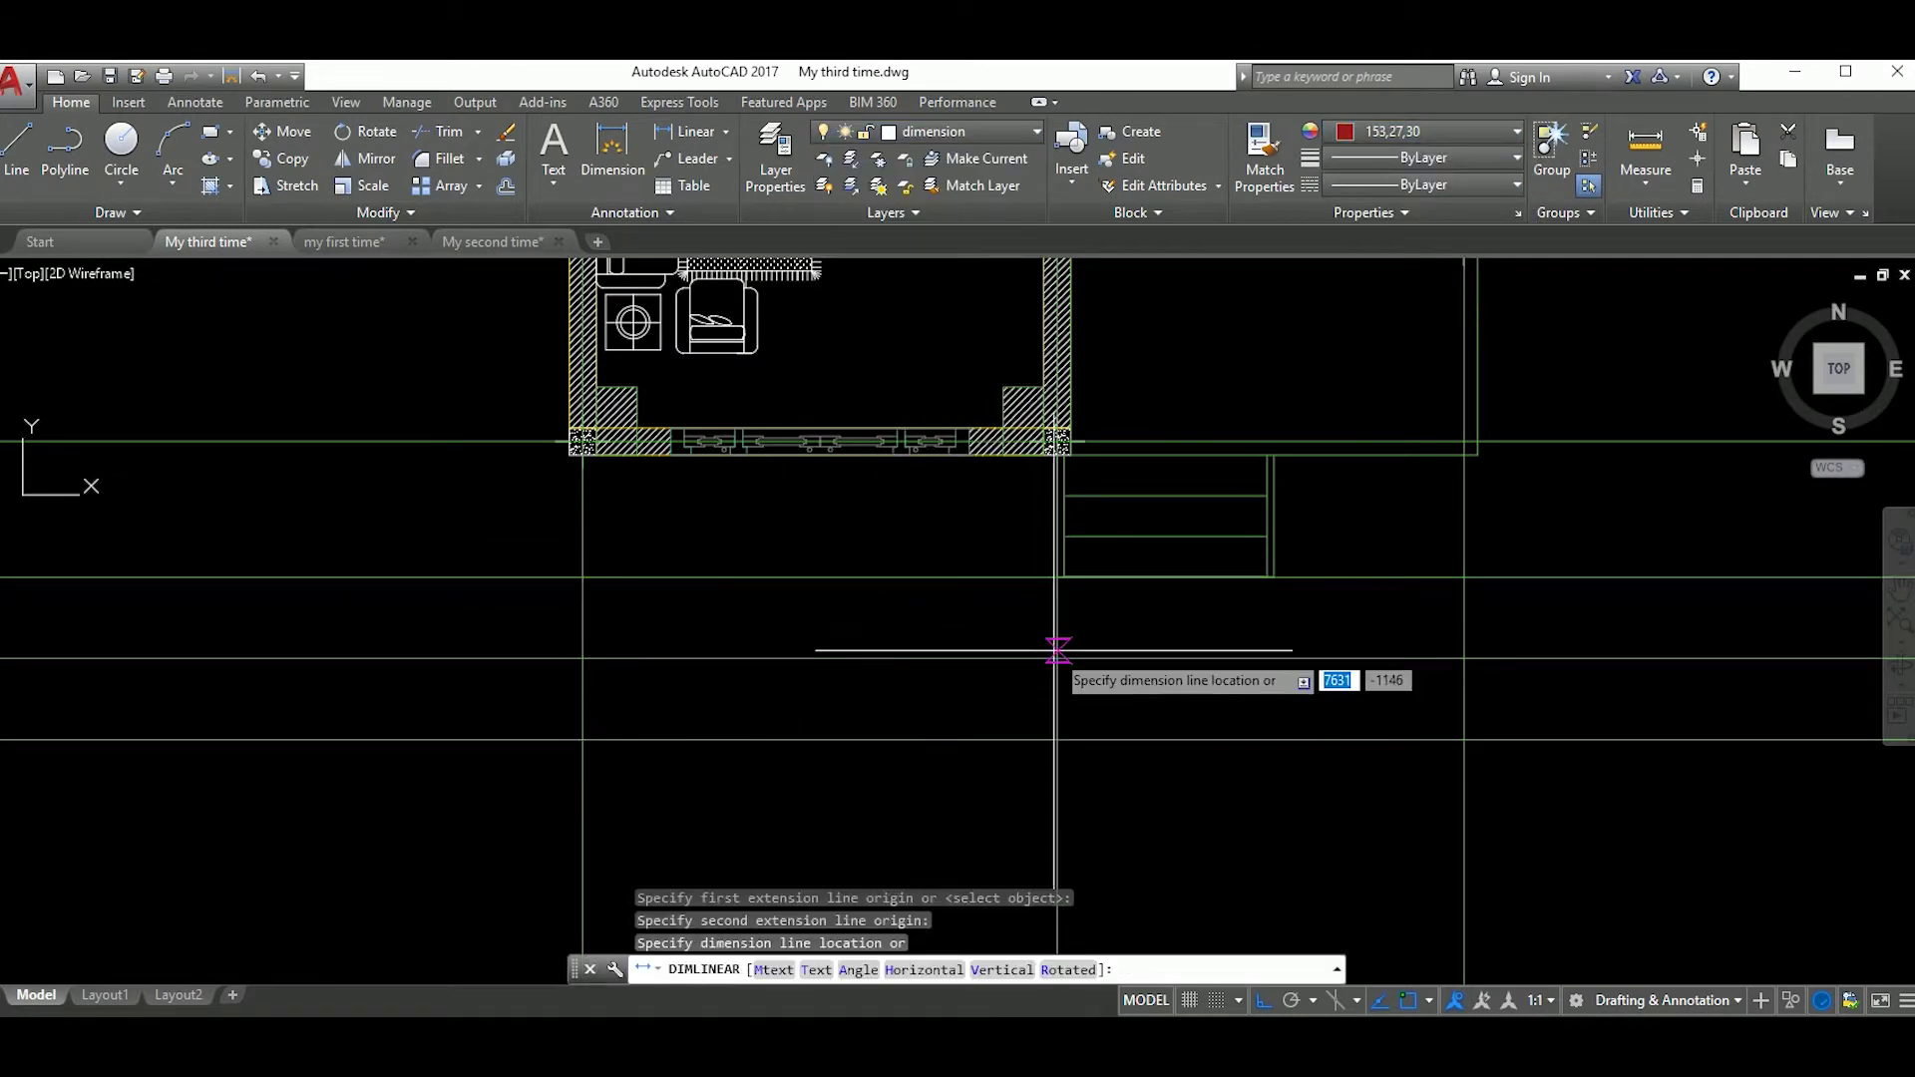
click(1057, 653)
text(dco)
key(Return)
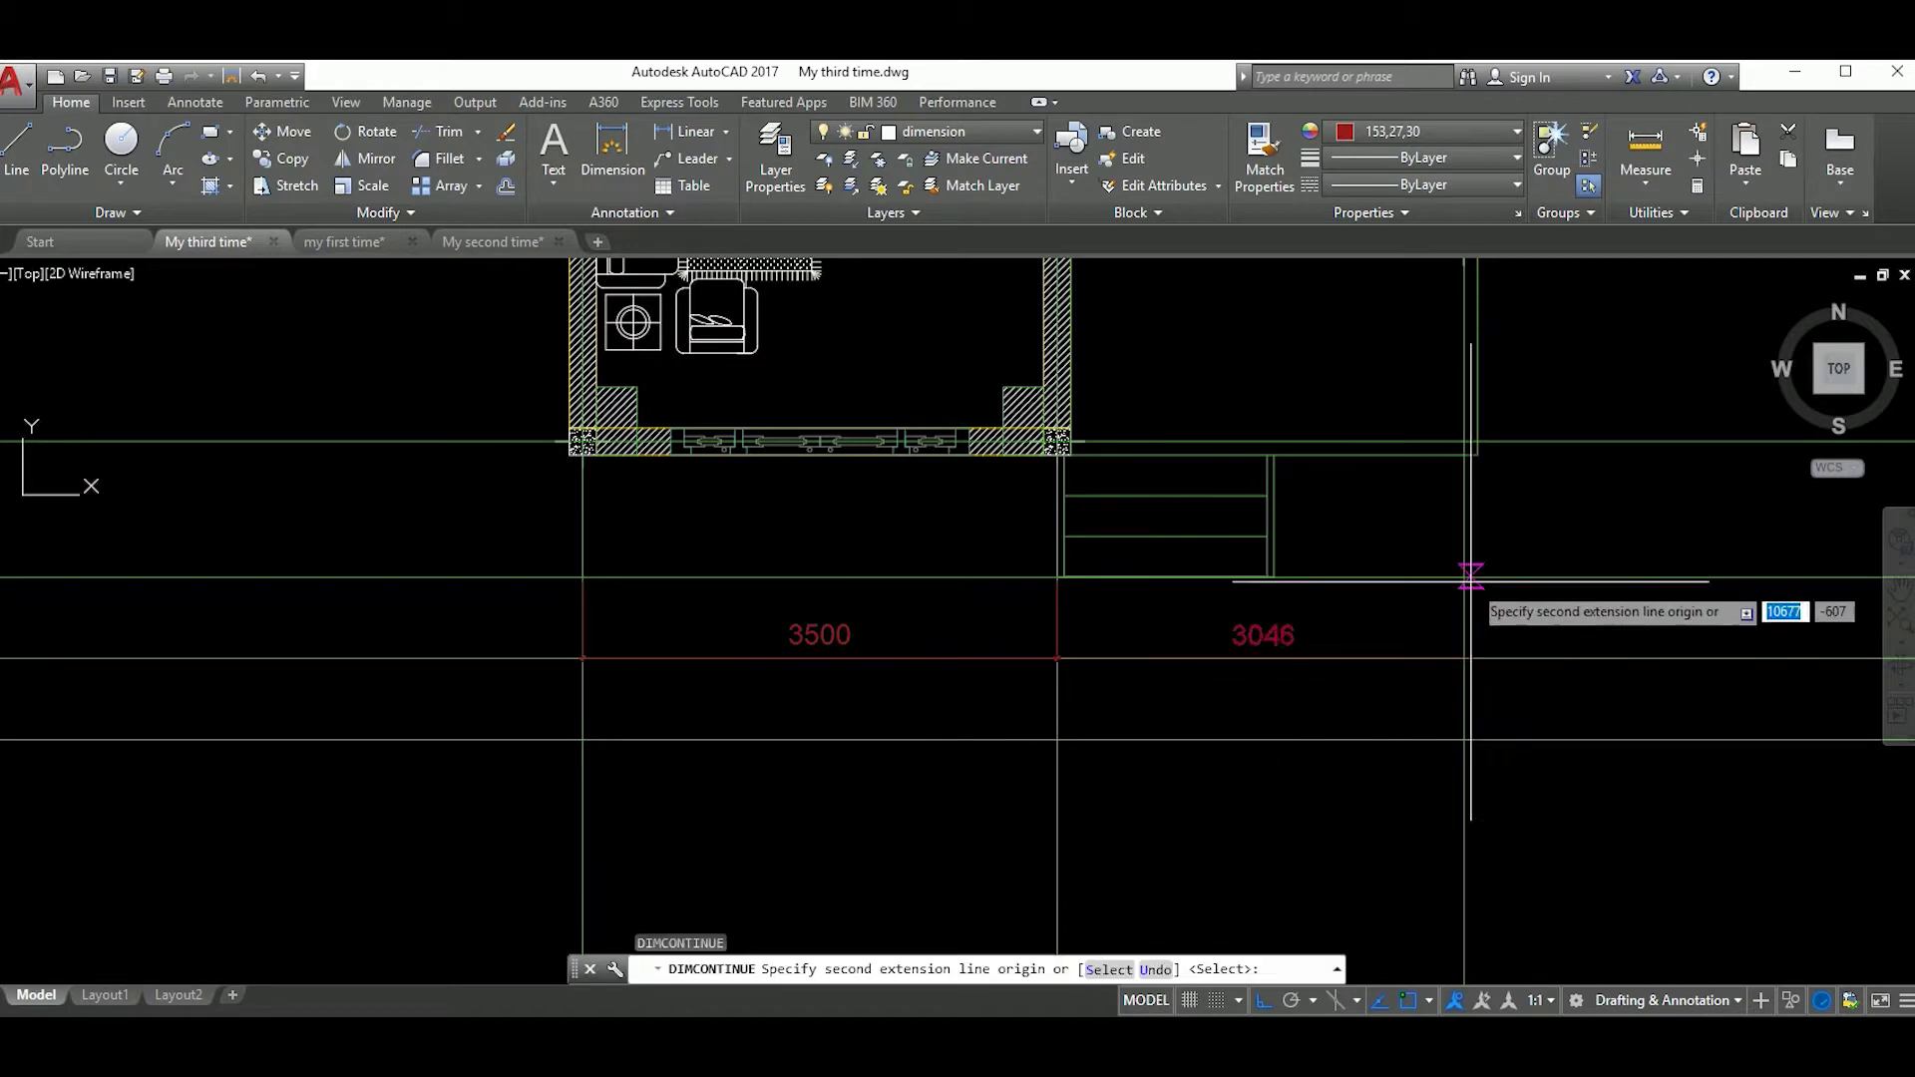
scroll(1235, 666, down, 3)
scroll(973, 641, up, 1)
scroll(973, 641, up, 4)
key(Escape)
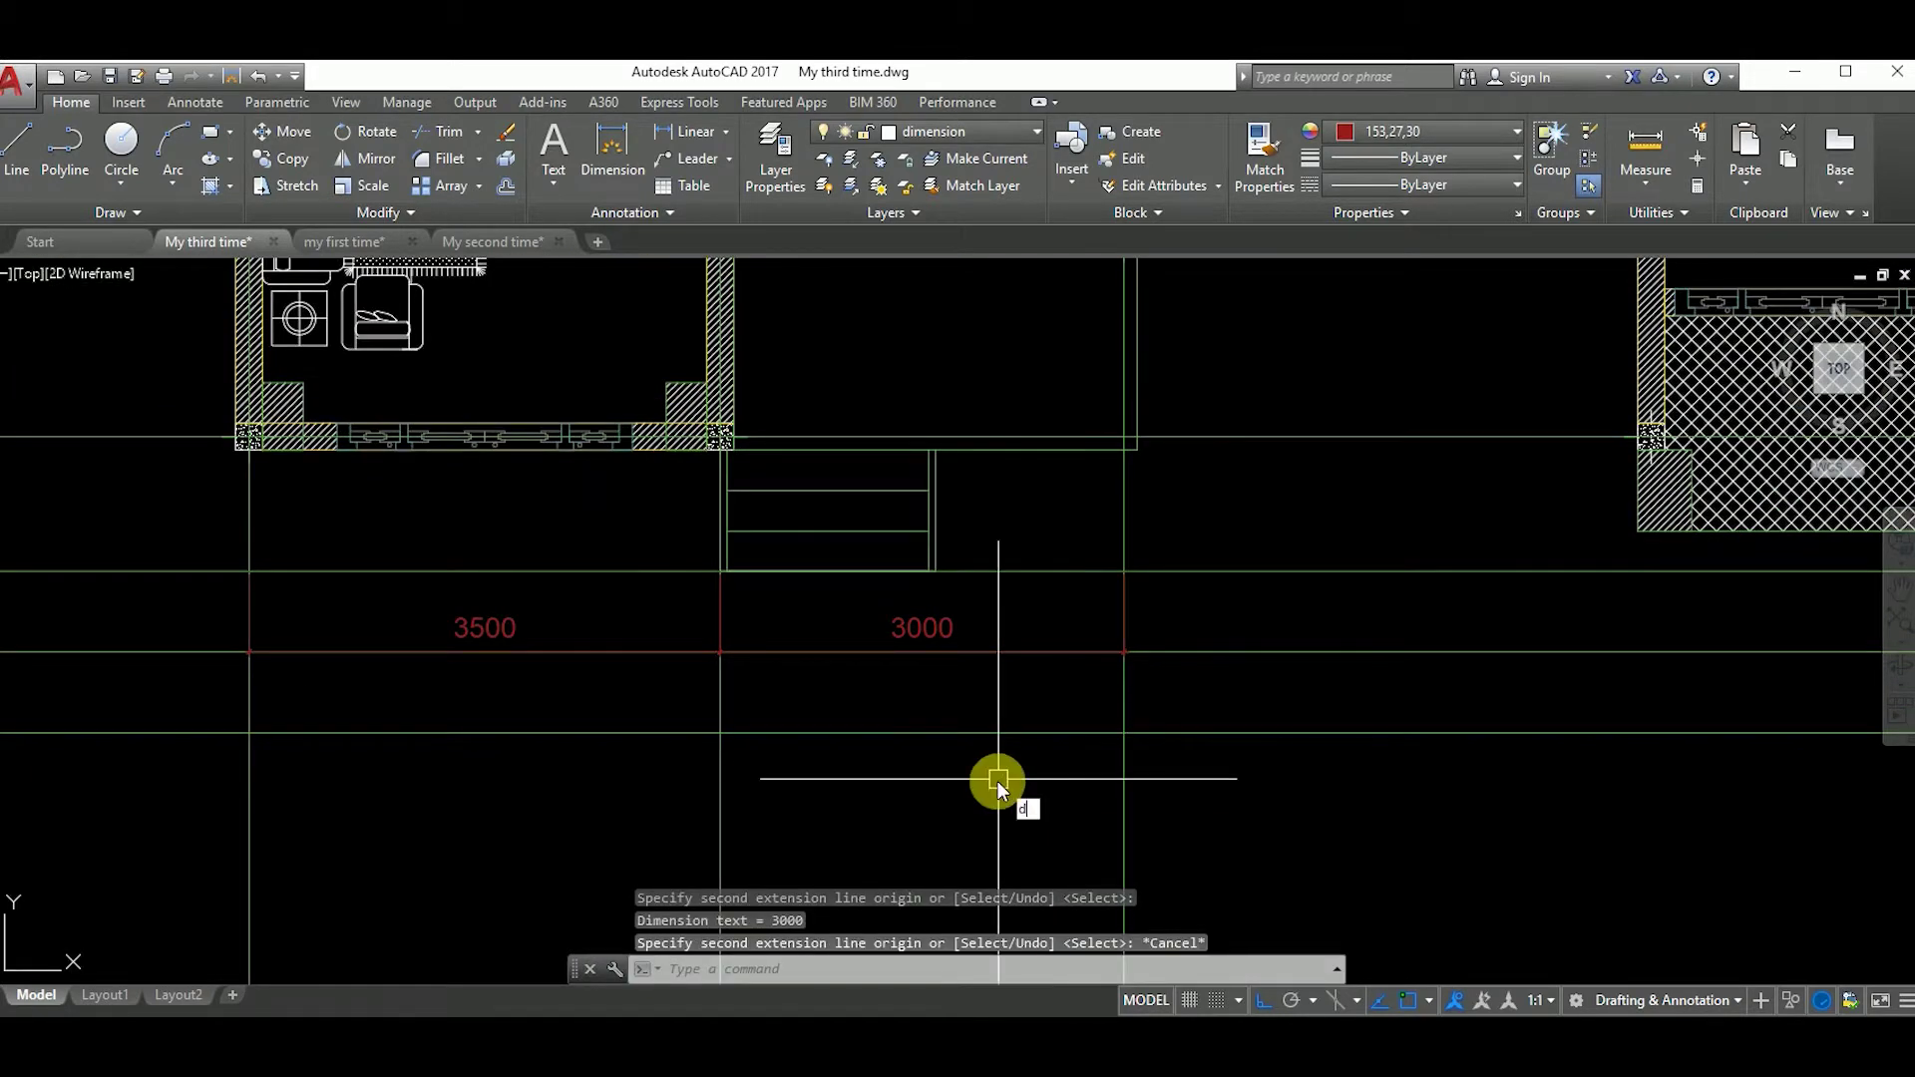
Step: Add the overall 6500 linear dimension beneath the 3500 and 3000 chain
text(dli)
key(Return)
scroll(259, 559, up, 5)
click(273, 483)
scroll(273, 483, down, 5)
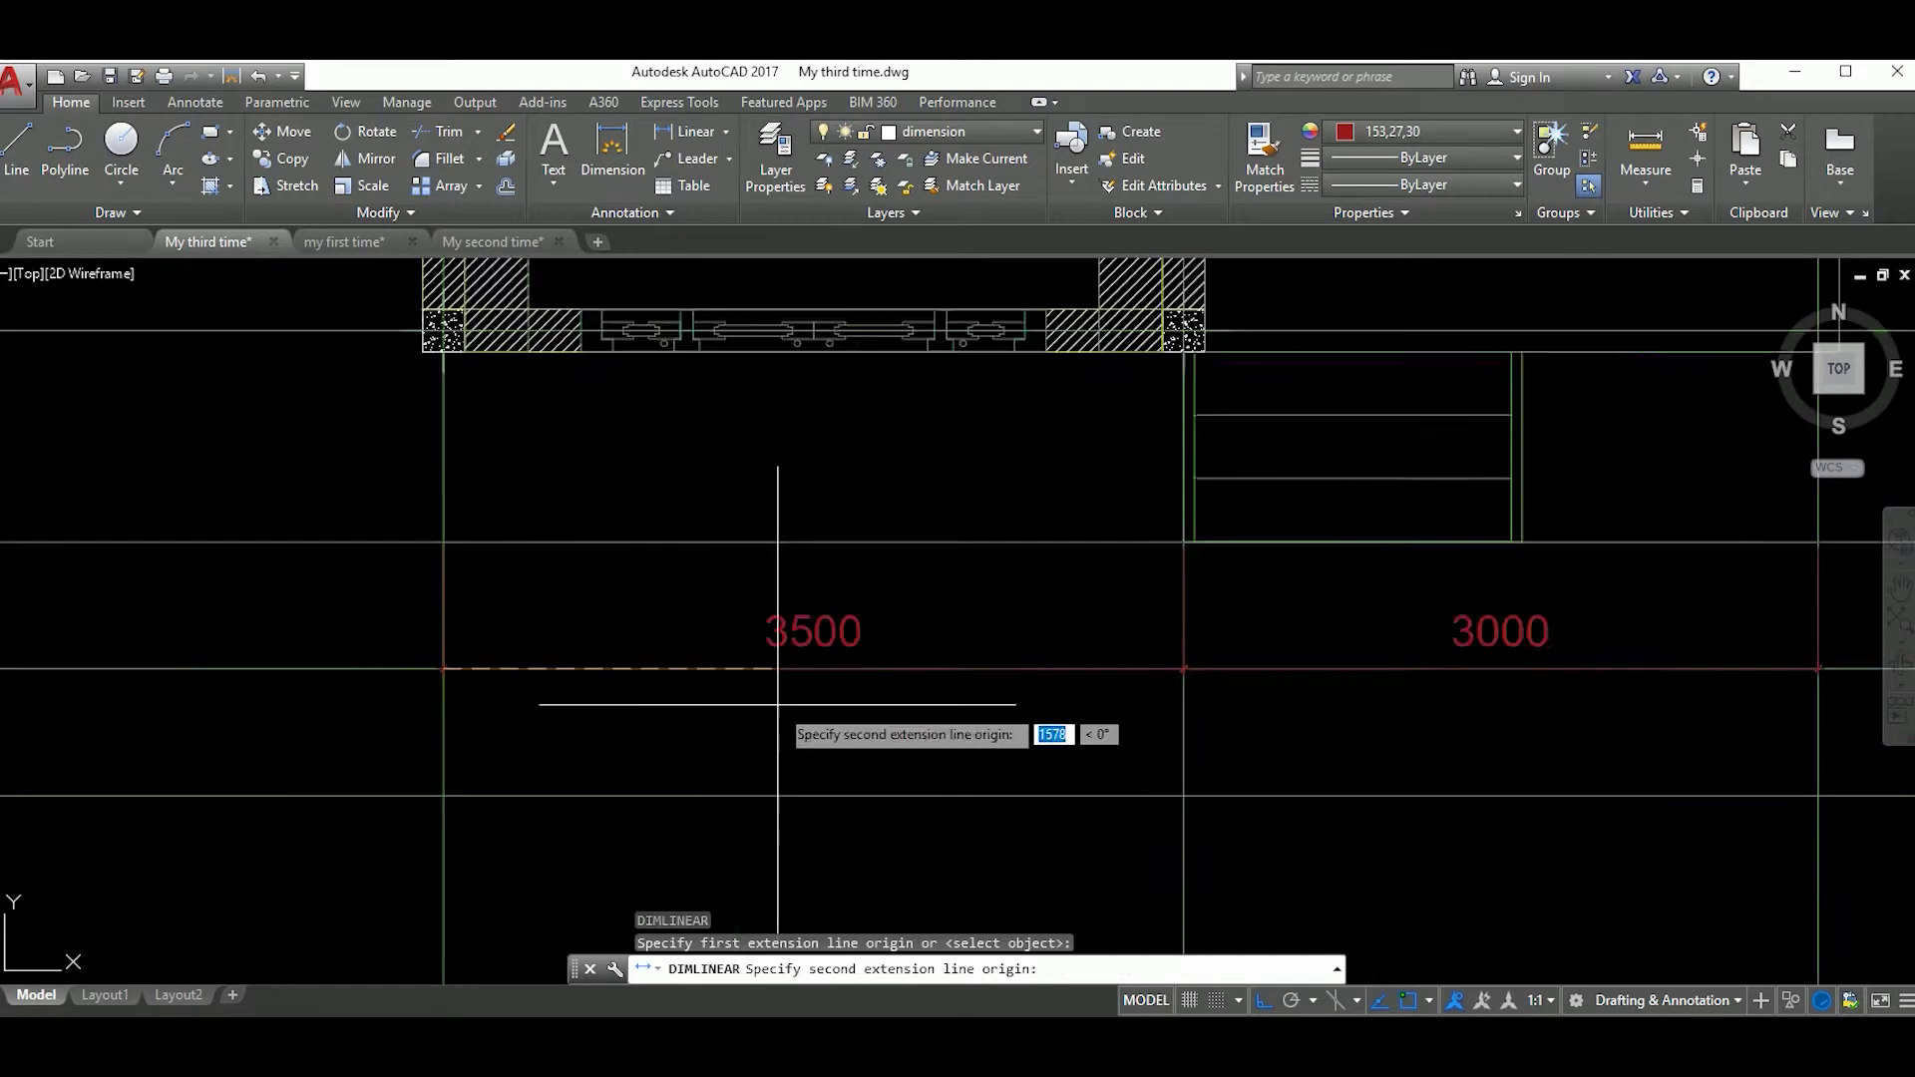
scroll(1219, 609, up, 5)
click(1219, 608)
scroll(1219, 609, down, 3)
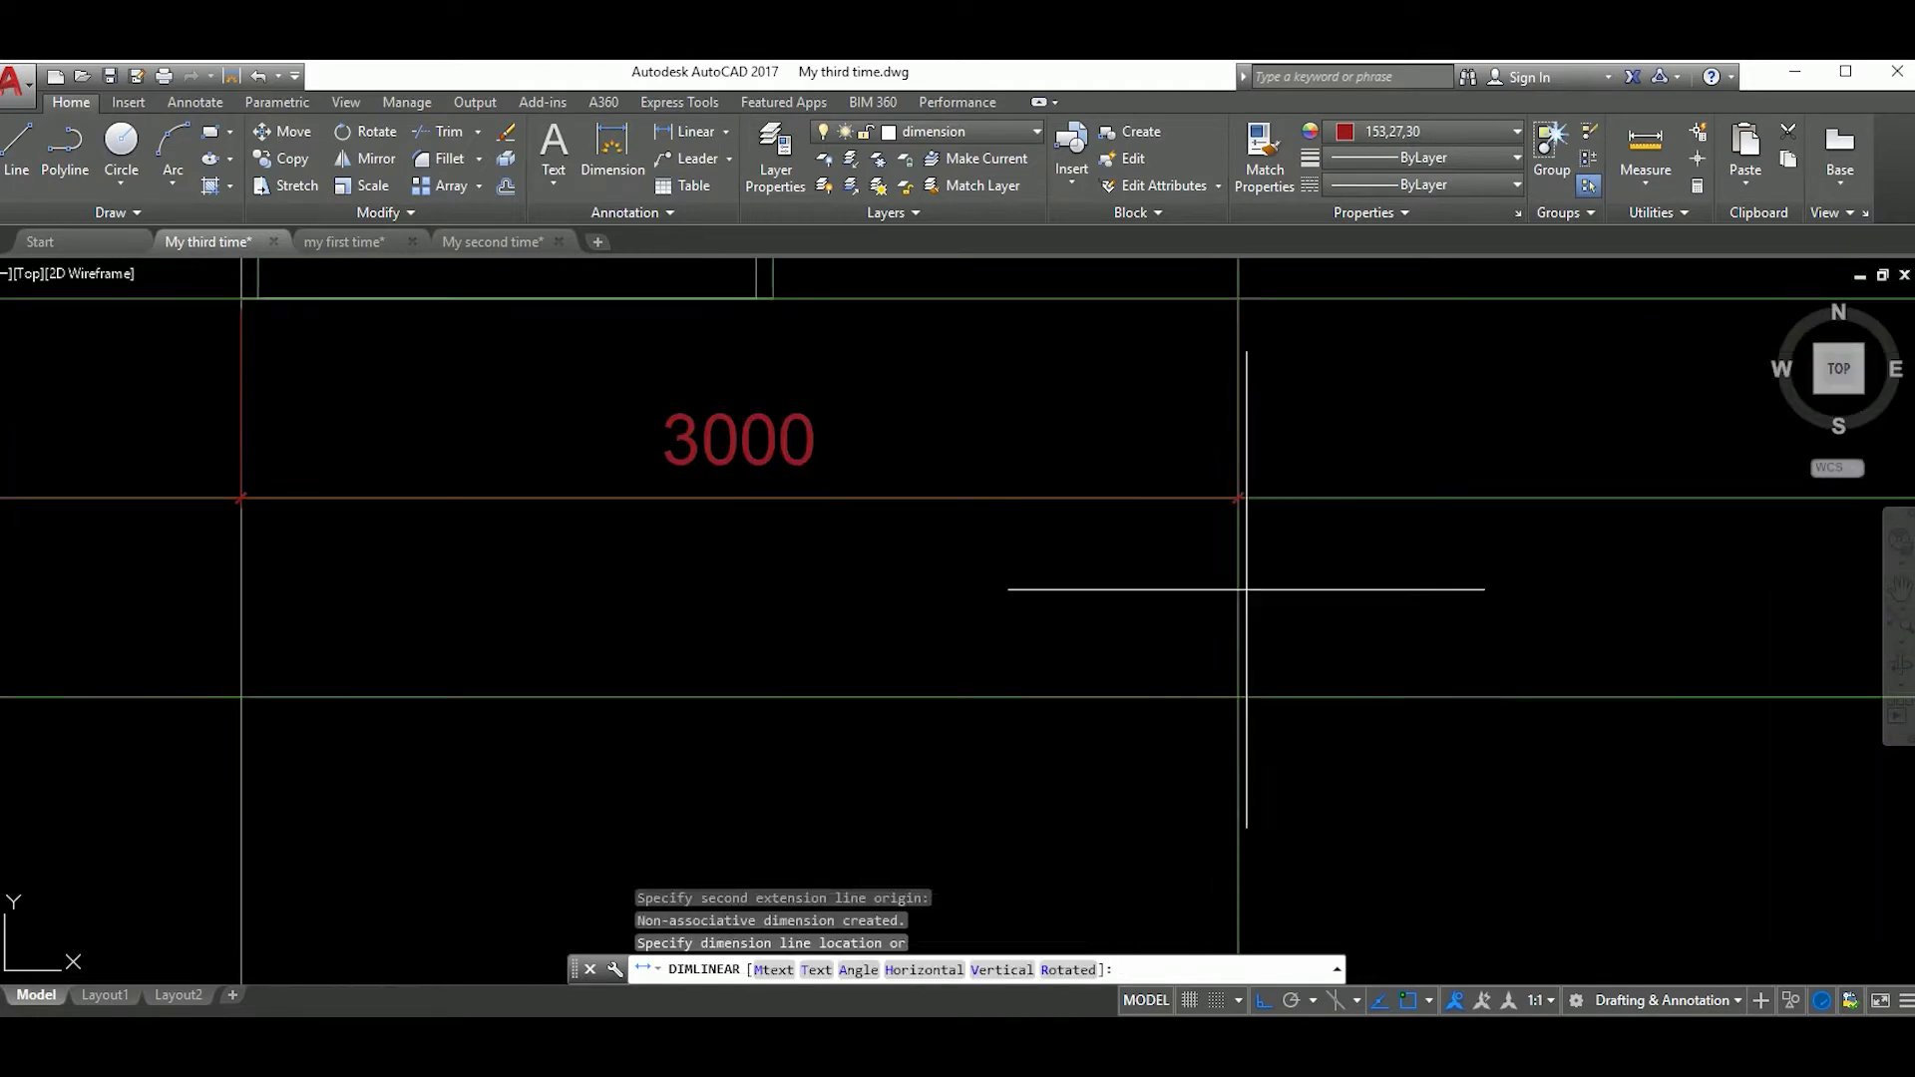
click(1232, 699)
scroll(1232, 698, down, 3)
mouse_move(1155, 671)
middle_down()
mouse_move(1159, 713)
mouse_move(1112, 657)
middle_up()
text(xl)
key(Return)
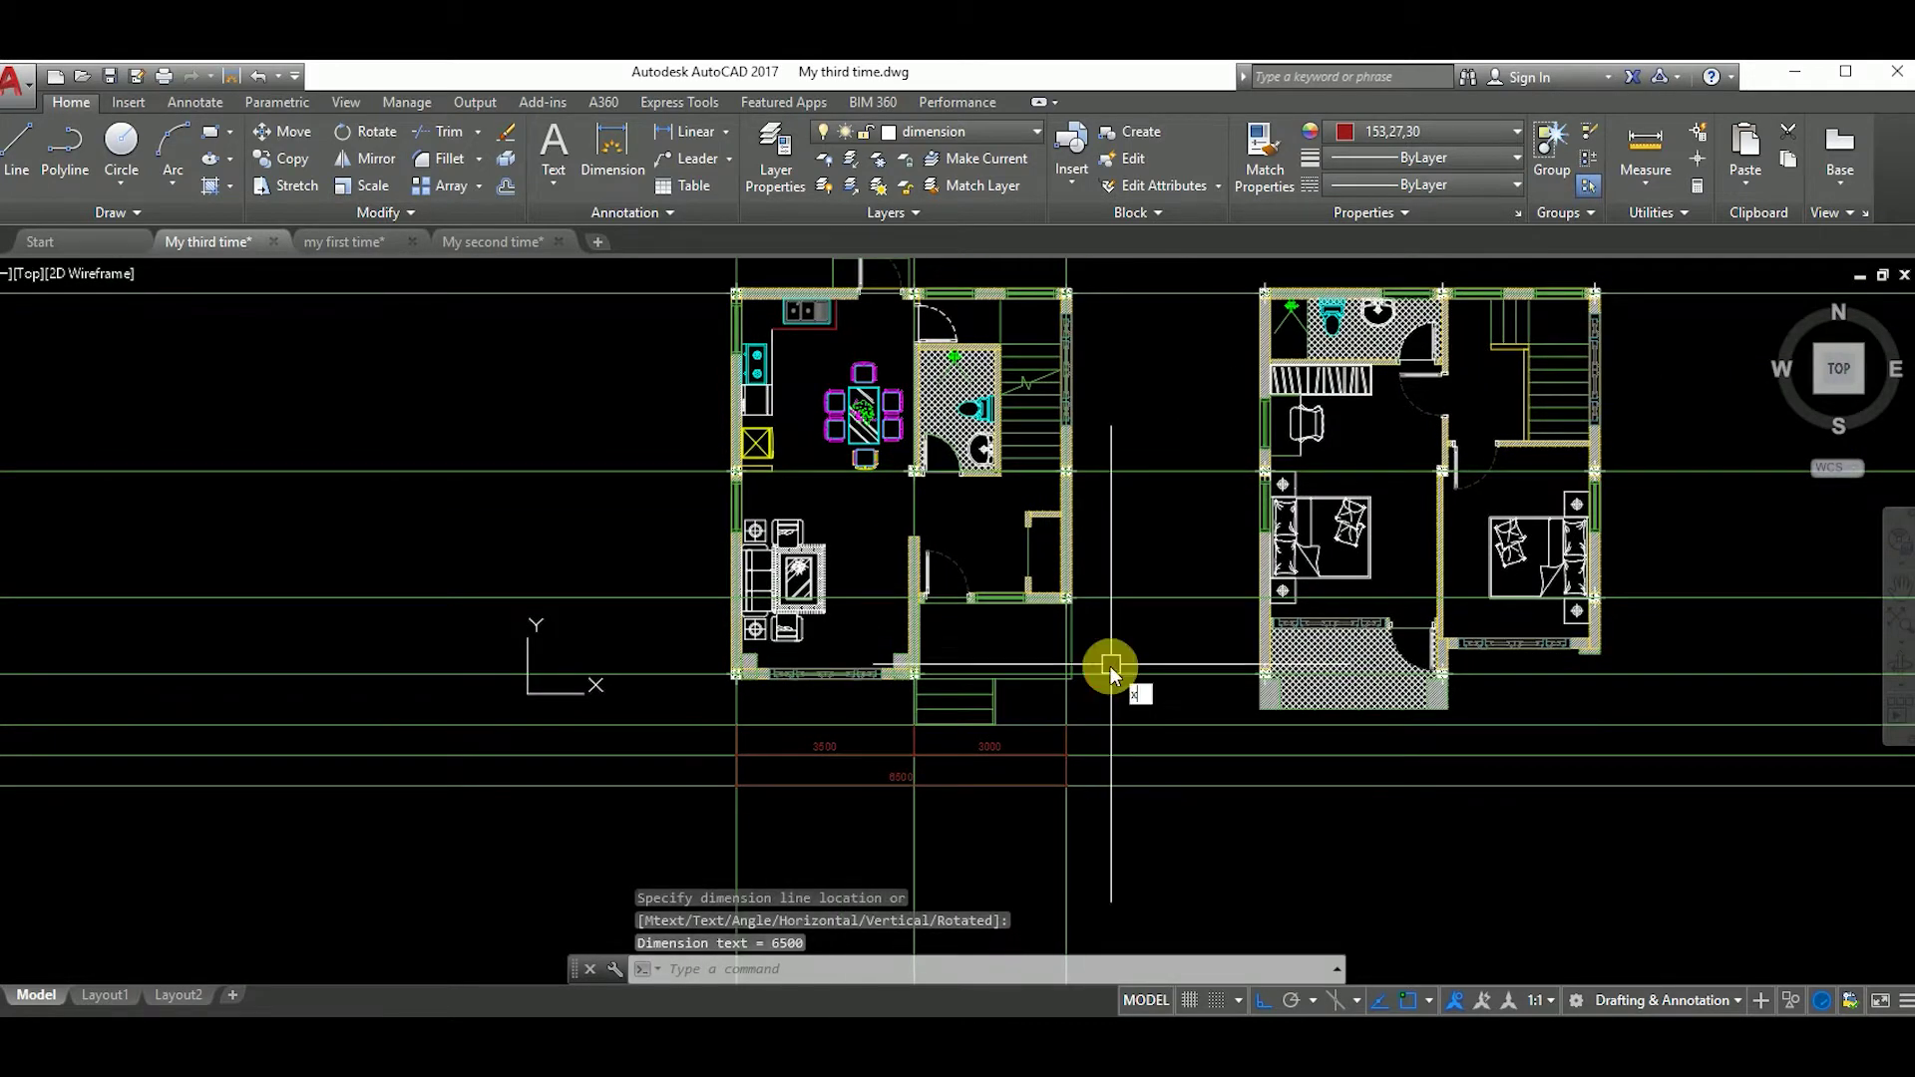
Step: Select the vertical grid line right of the plan and attempt a copy, then cancel
text(v)
key(Return)
key(Escape)
drag(1107, 599, 1048, 419)
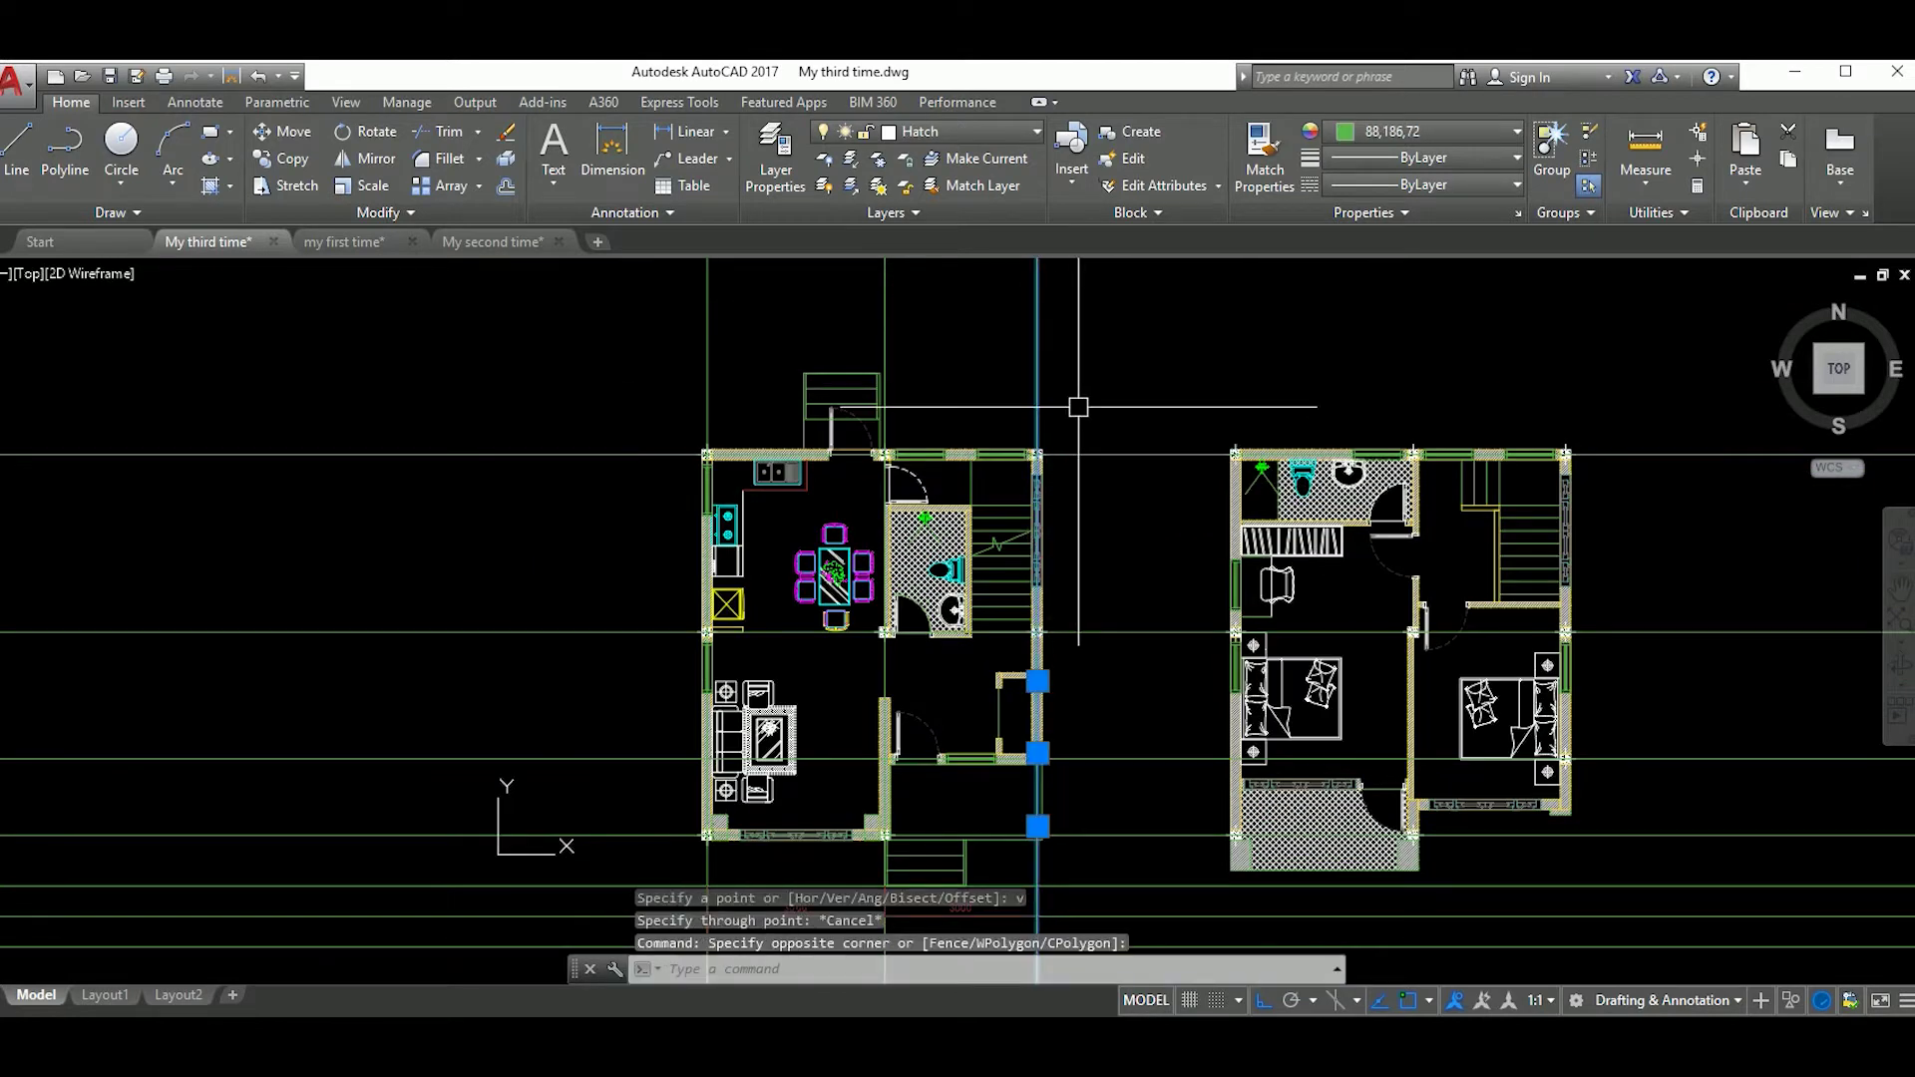
scroll(1108, 477, up, 4)
text(o)
key(Return)
scroll(1108, 479, up, 5)
click(1027, 443)
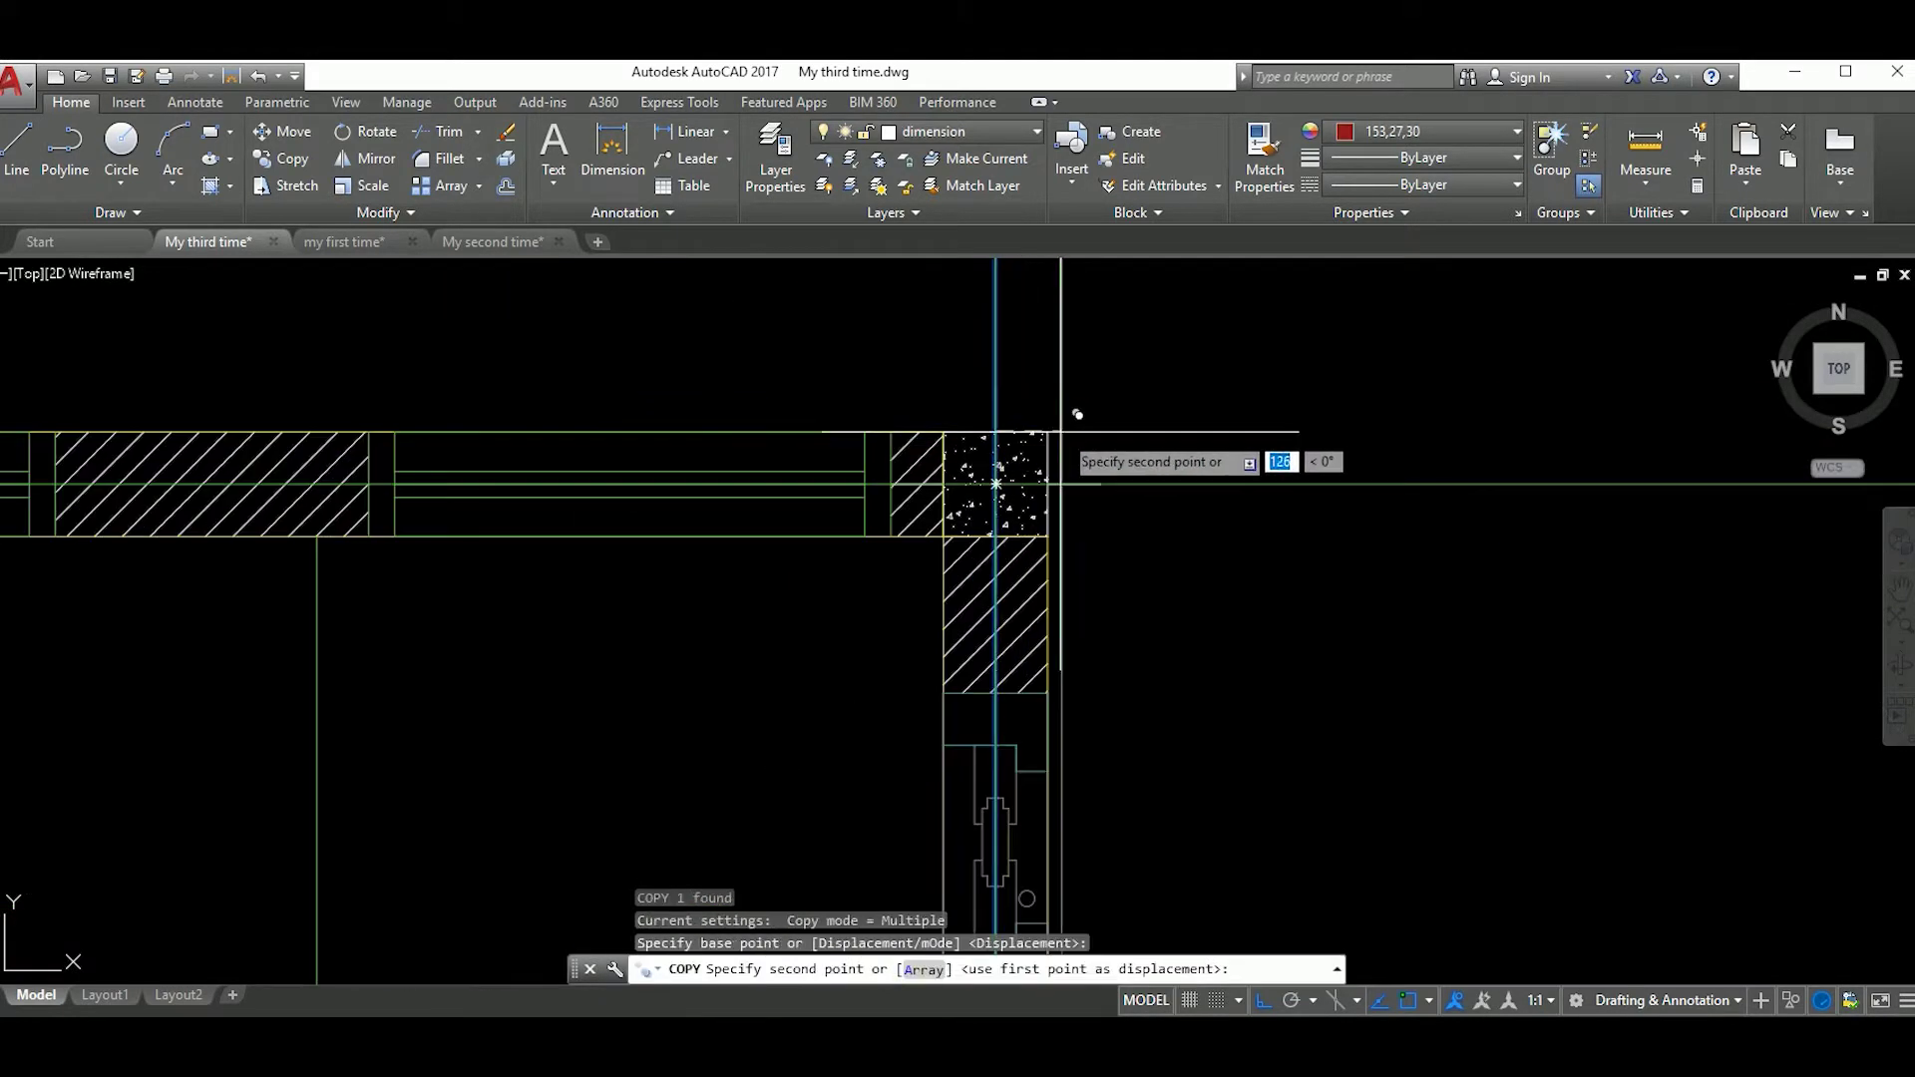
click(1056, 399)
key(Escape)
Step: Offset the vertical grid line 600 to the right of the plan
text(o)
key(Return)
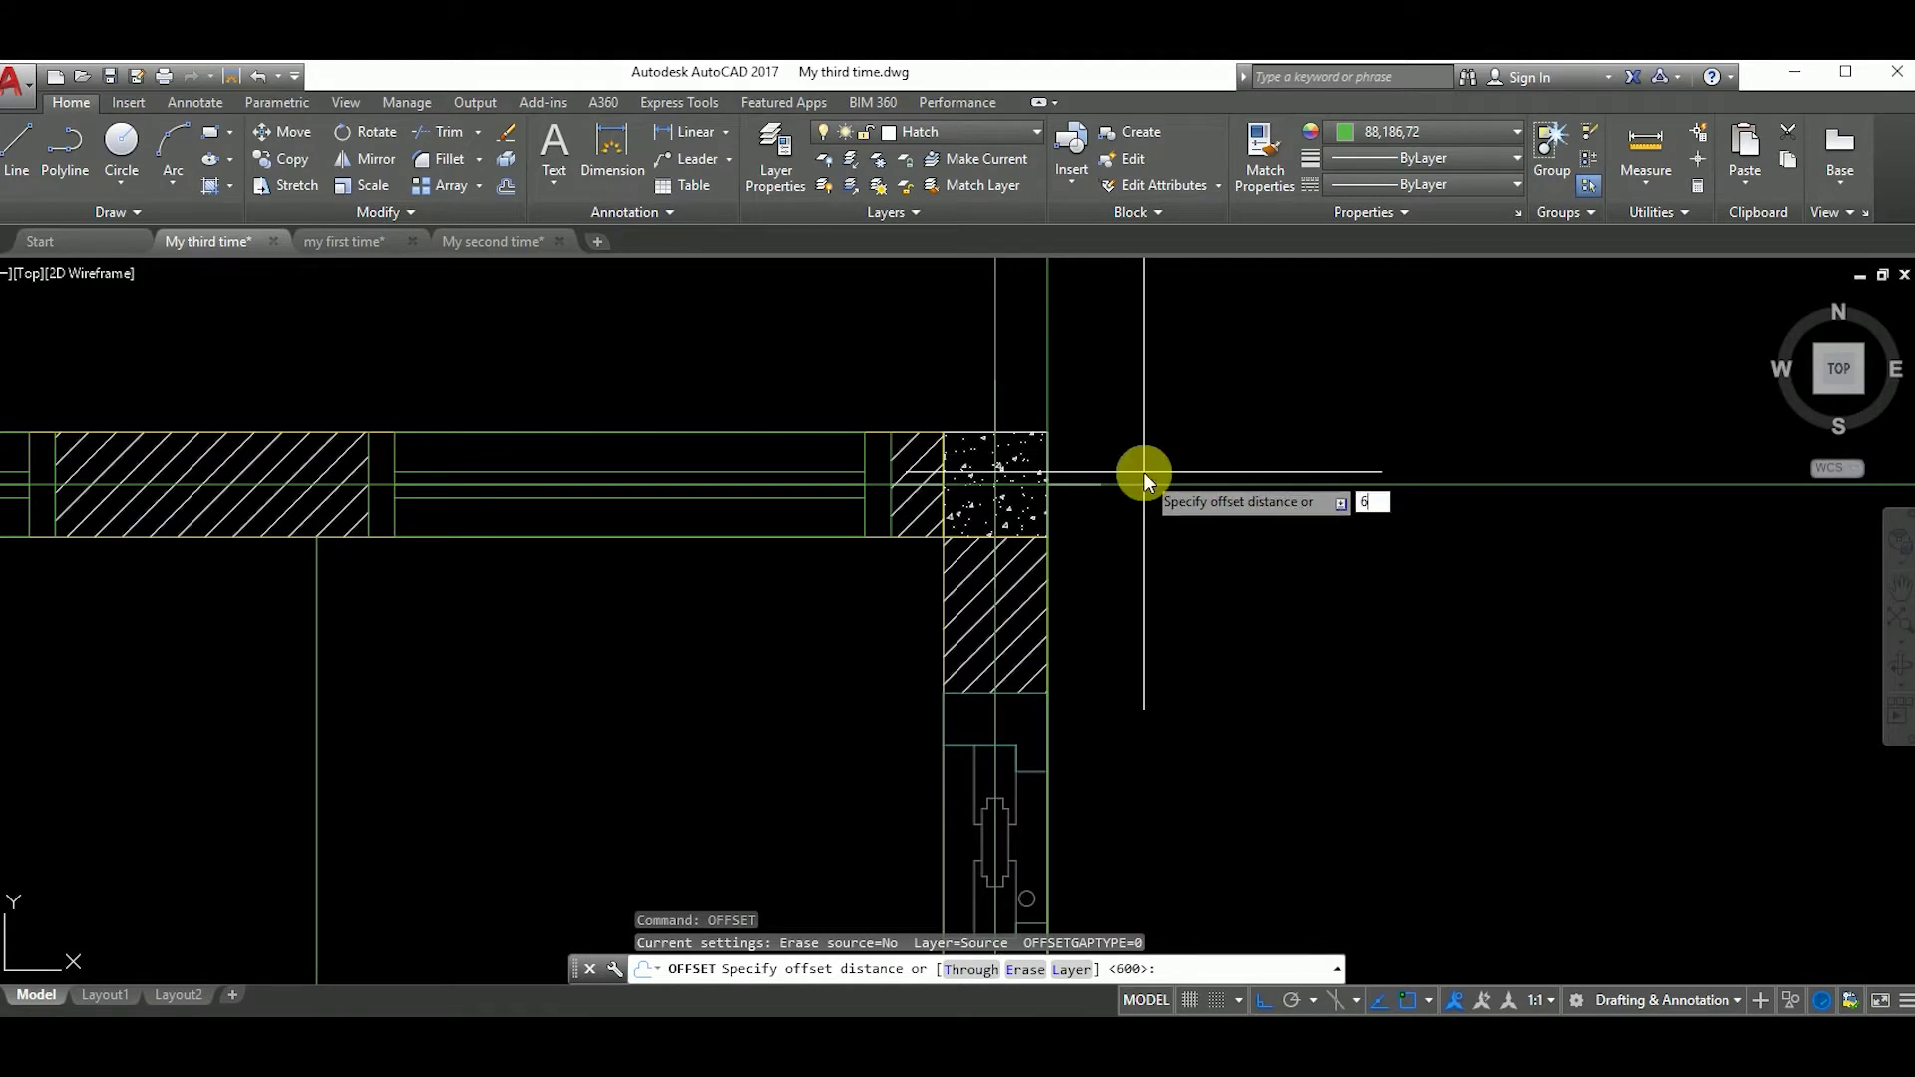
key(Return)
click(1197, 471)
scroll(1266, 491, down, 3)
scroll(1266, 492, down, 2)
scroll(1282, 628, up, 2)
key(Escape)
click(1297, 549)
key(Return)
click(1311, 551)
key(Escape)
scroll(1317, 569, down, 2)
scroll(1322, 588, up, 2)
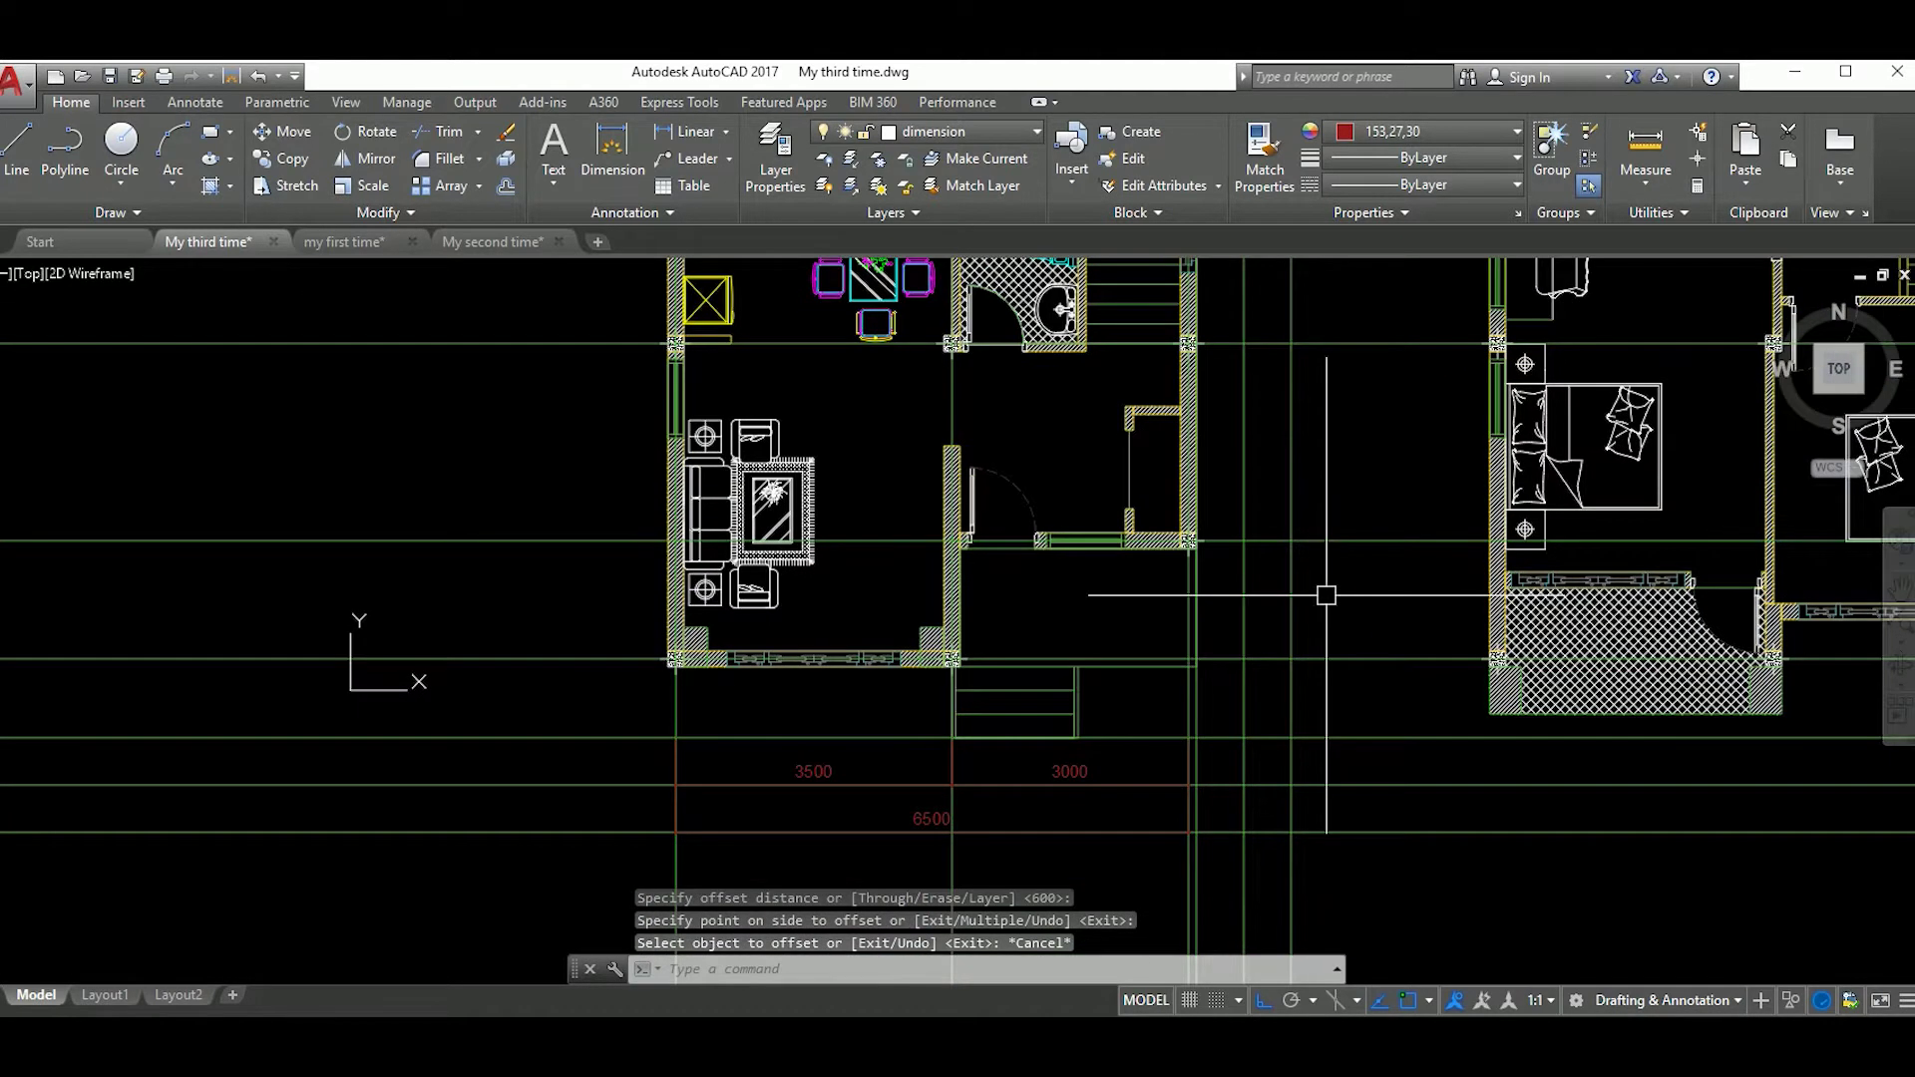
text(DLI)
Step: Place a vertical 1500 linear dimension beside the plan's right side
key(Return)
scroll(1317, 579, up, 3)
scroll(1154, 633, up, 2)
click(1158, 634)
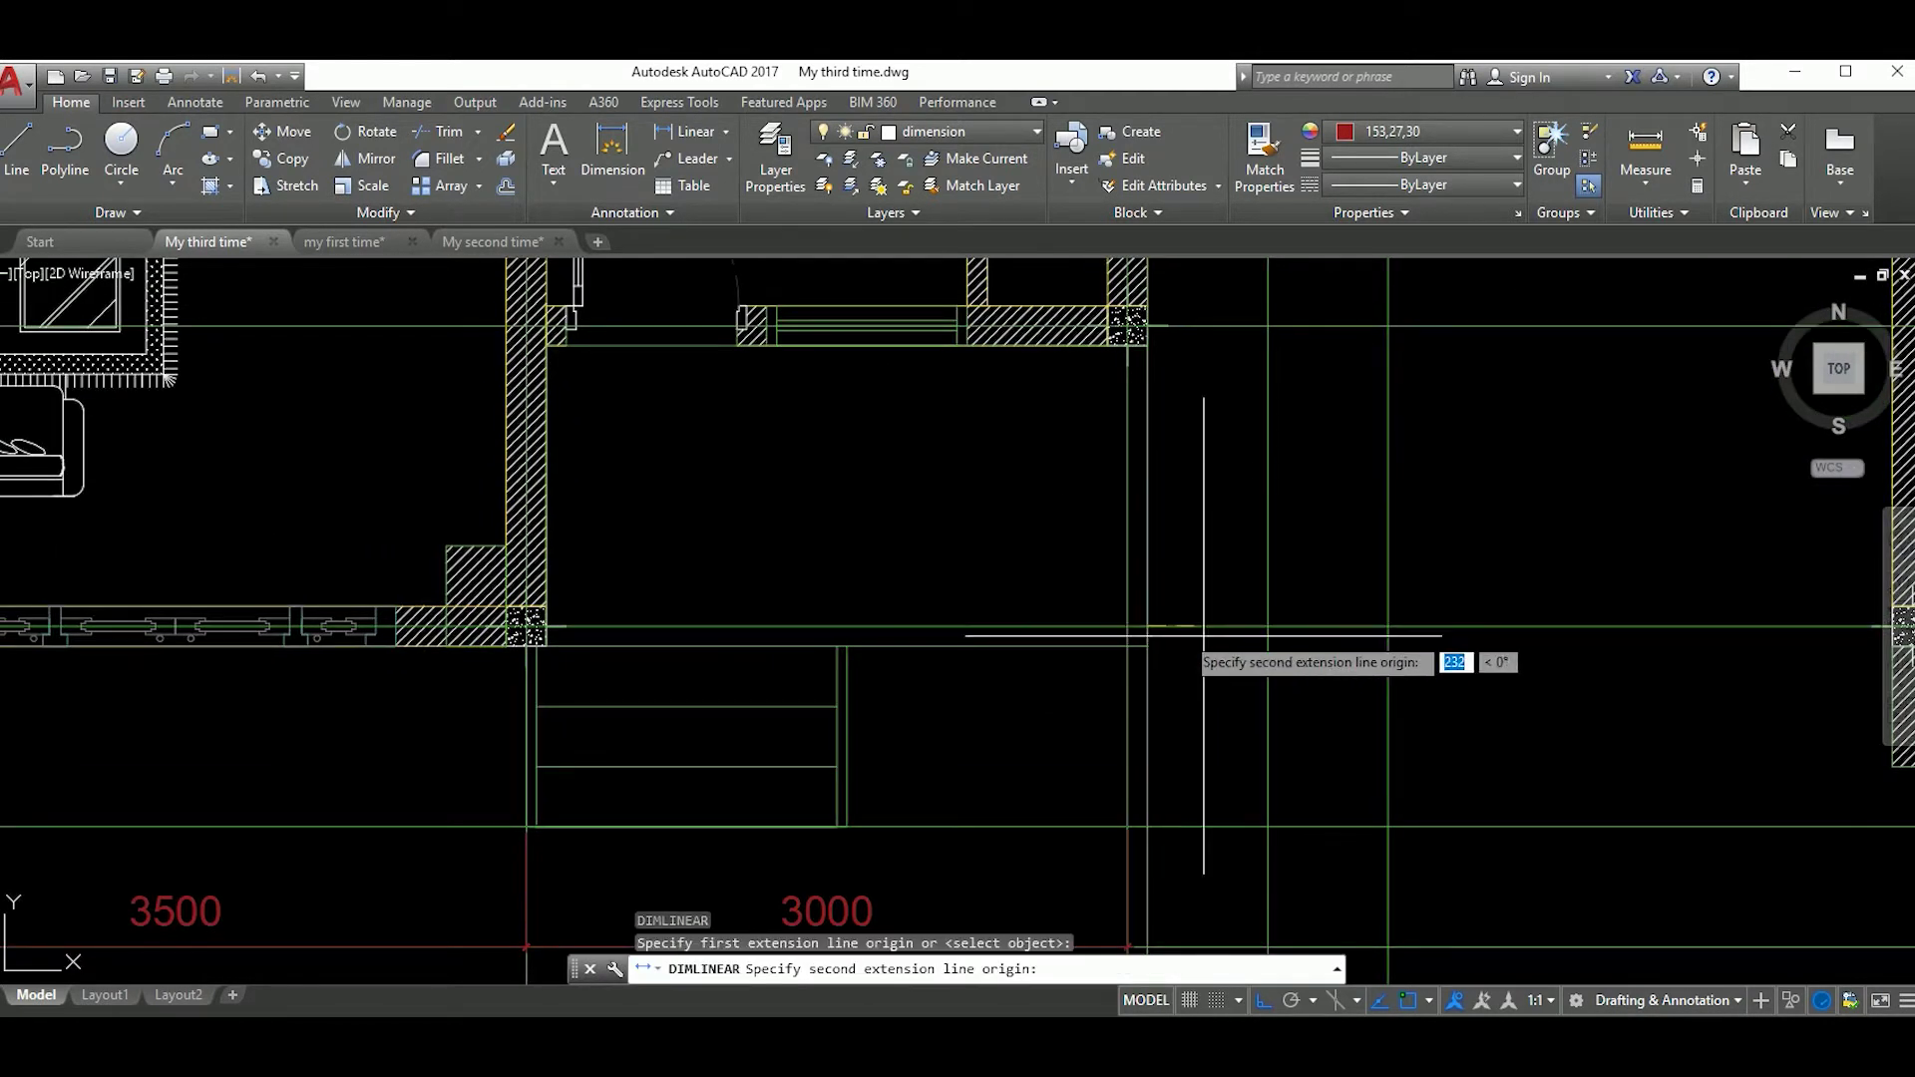
scroll(1151, 450, up, 3)
click(1150, 450)
scroll(1151, 450, down, 3)
scroll(1377, 498, up, 1)
click(1379, 501)
Step: Continue the vertical chain with 2500 and 3500 dimensions
text(dc)
key(Return)
scroll(1401, 559, down, 3)
scroll(1192, 499, up, 3)
click(1193, 499)
scroll(1387, 509, down, 3)
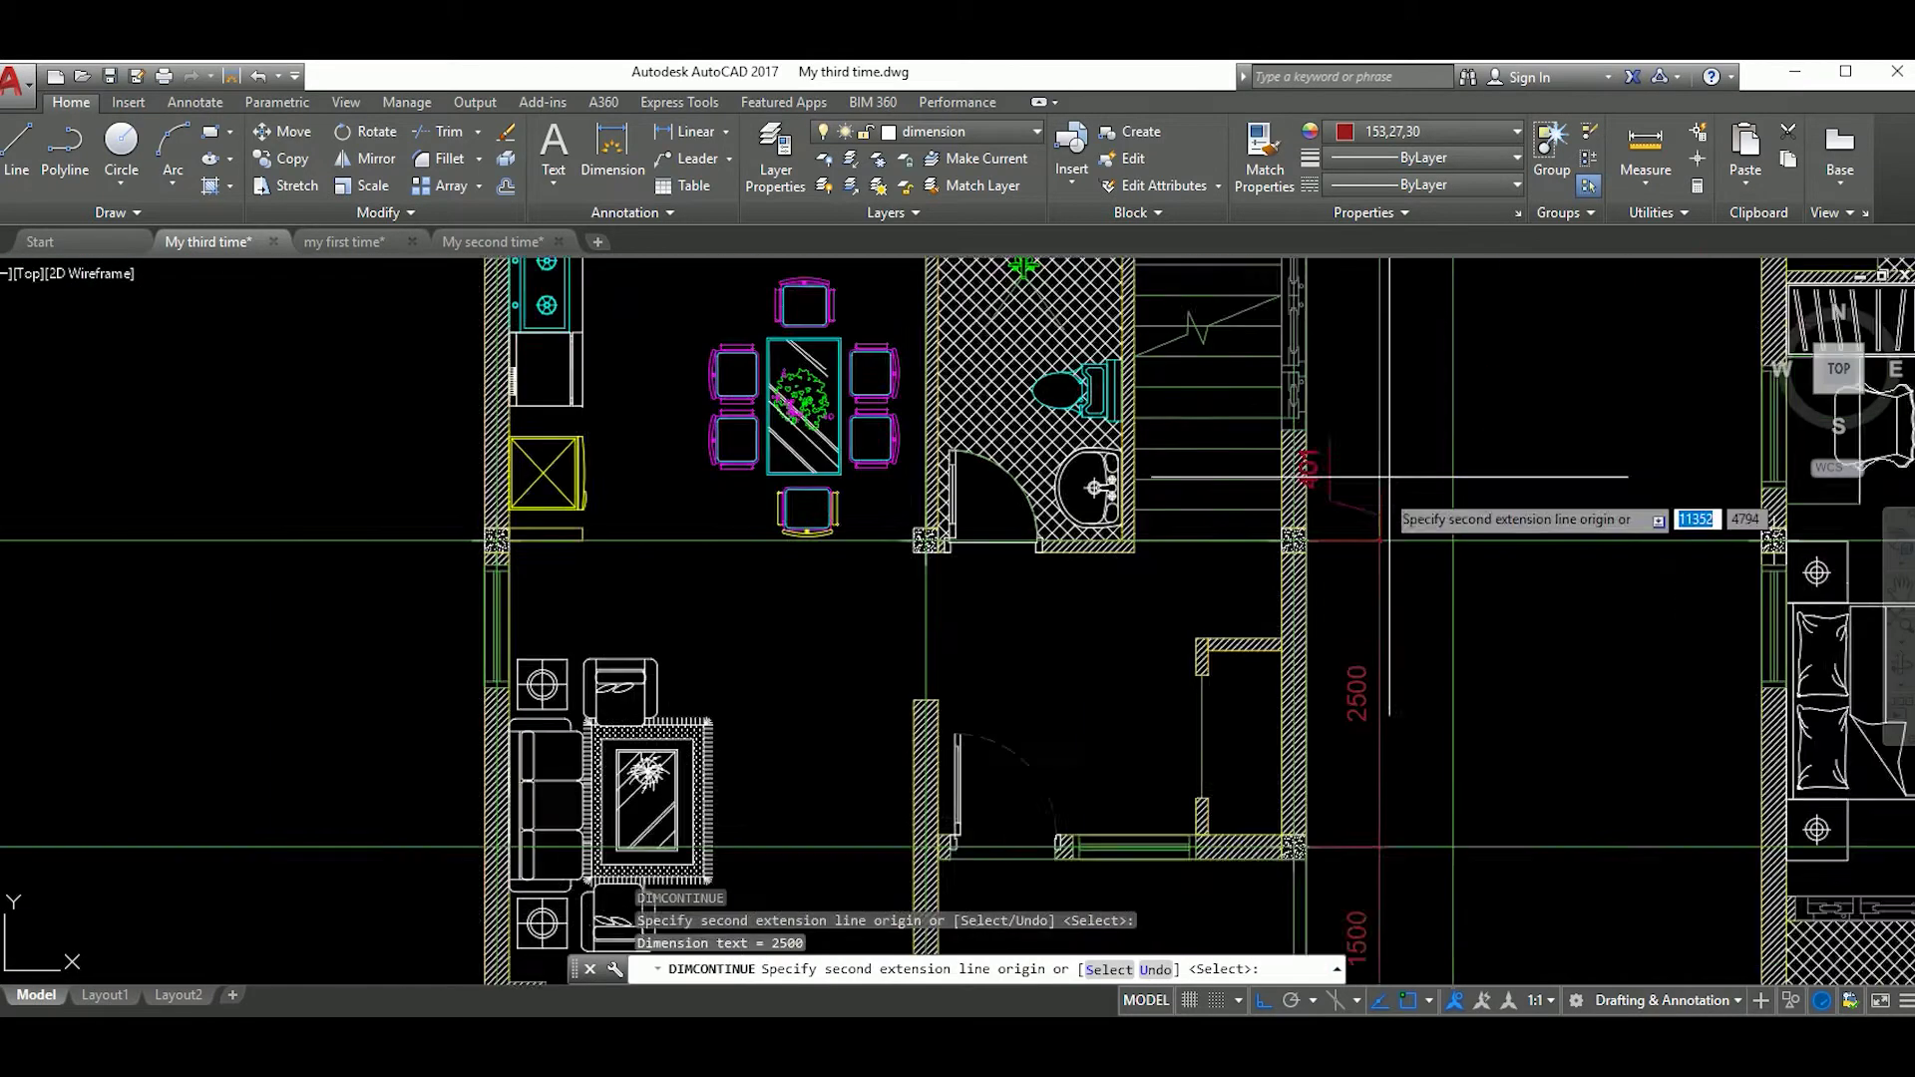
scroll(1235, 478, up, 3)
click(1235, 479)
scroll(1357, 698, down, 3)
scroll(1342, 639, down, 2)
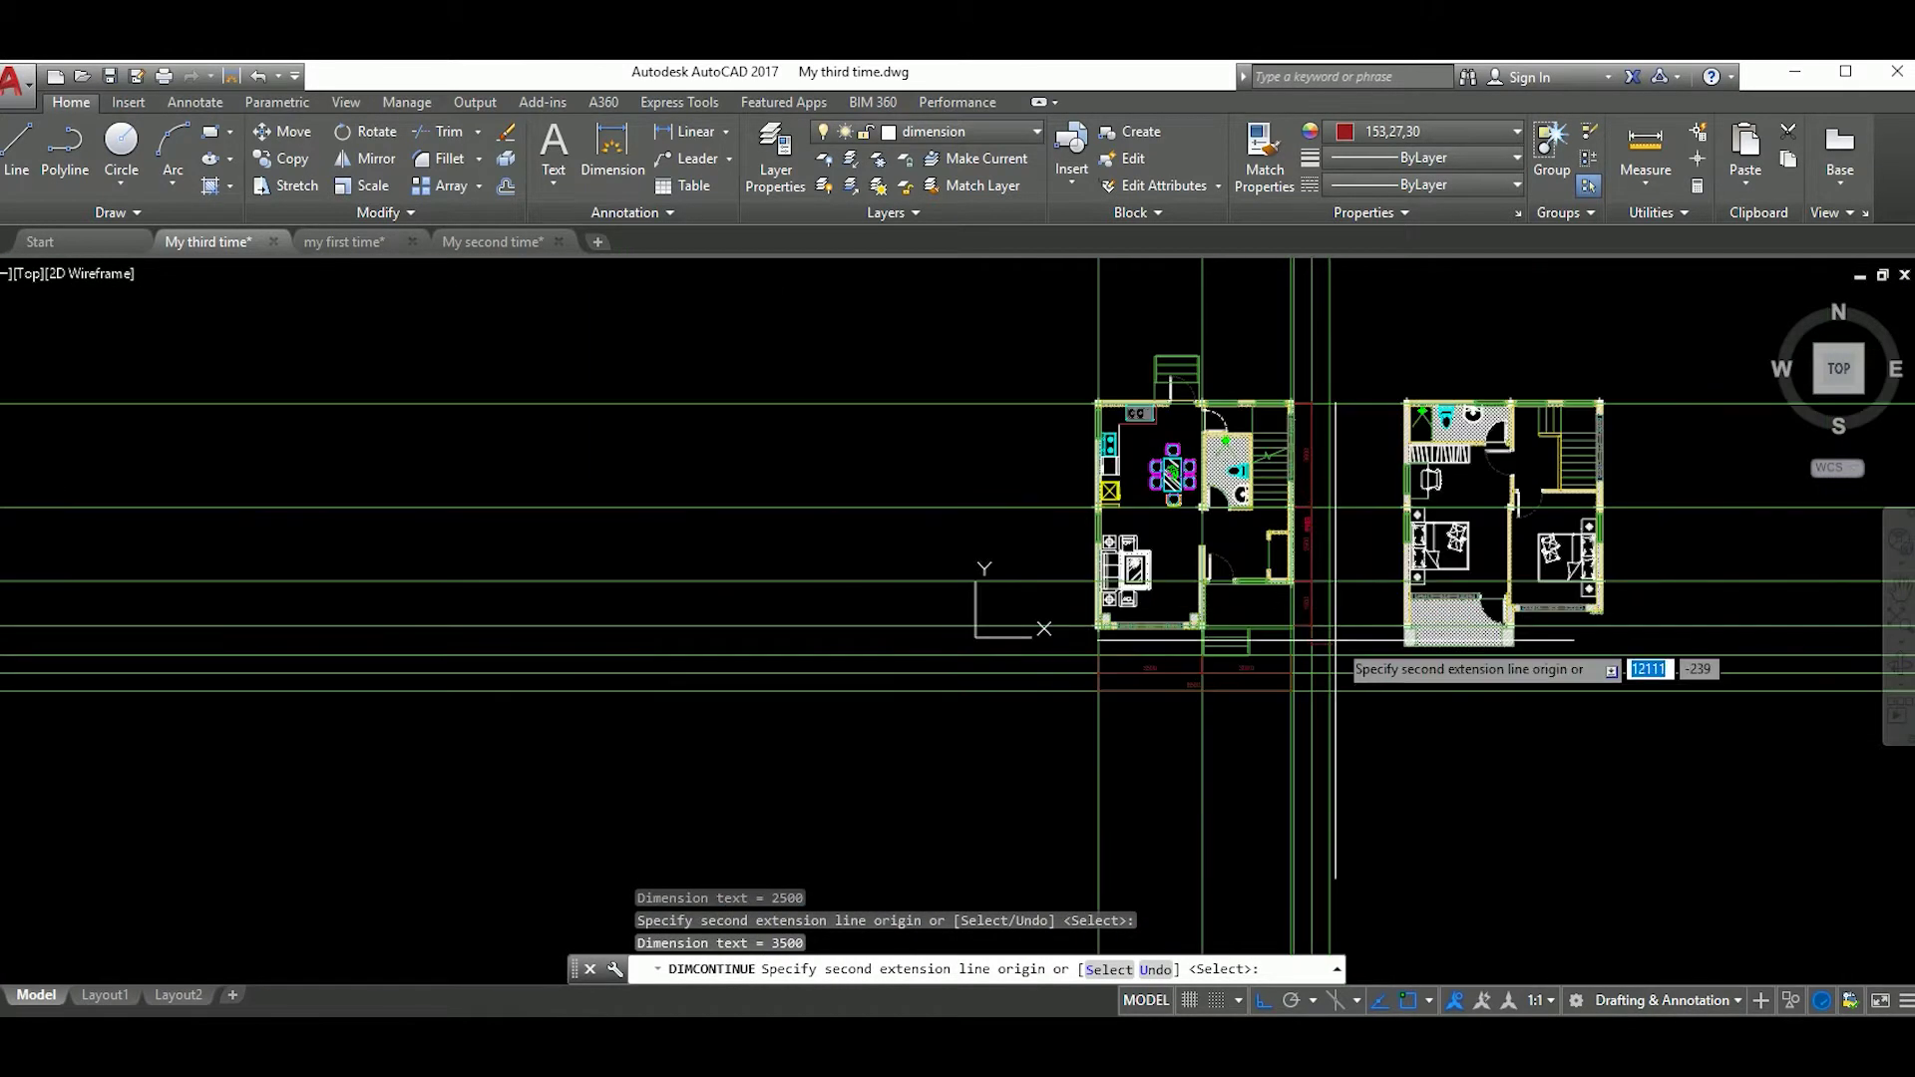
key(Escape)
Step: Add the overall 7500 vertical dimension outside the chain
text(dli)
key(Return)
scroll(1240, 633, up, 5)
scroll(1134, 599, up, 3)
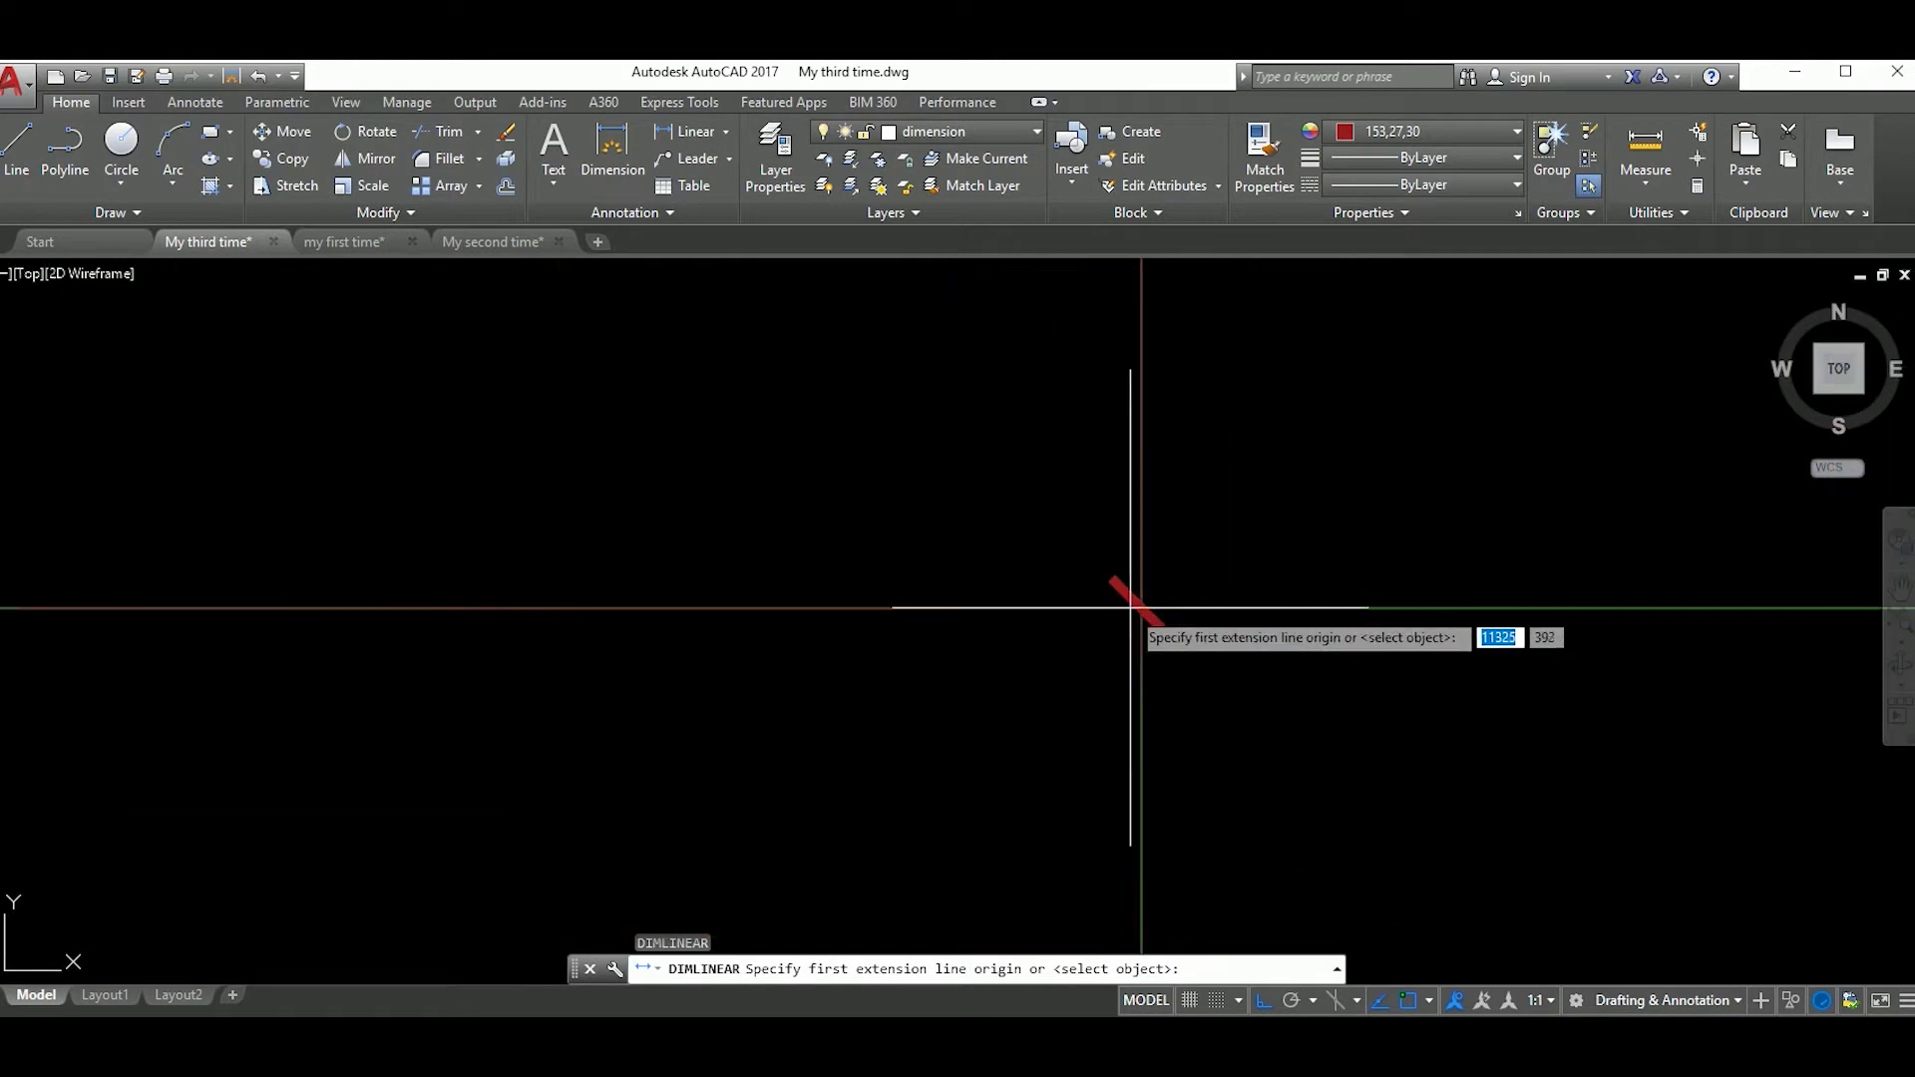
click(1133, 598)
scroll(1232, 638, down, 1)
scroll(1232, 637, down, 3)
scroll(1014, 556, up, 3)
click(1013, 549)
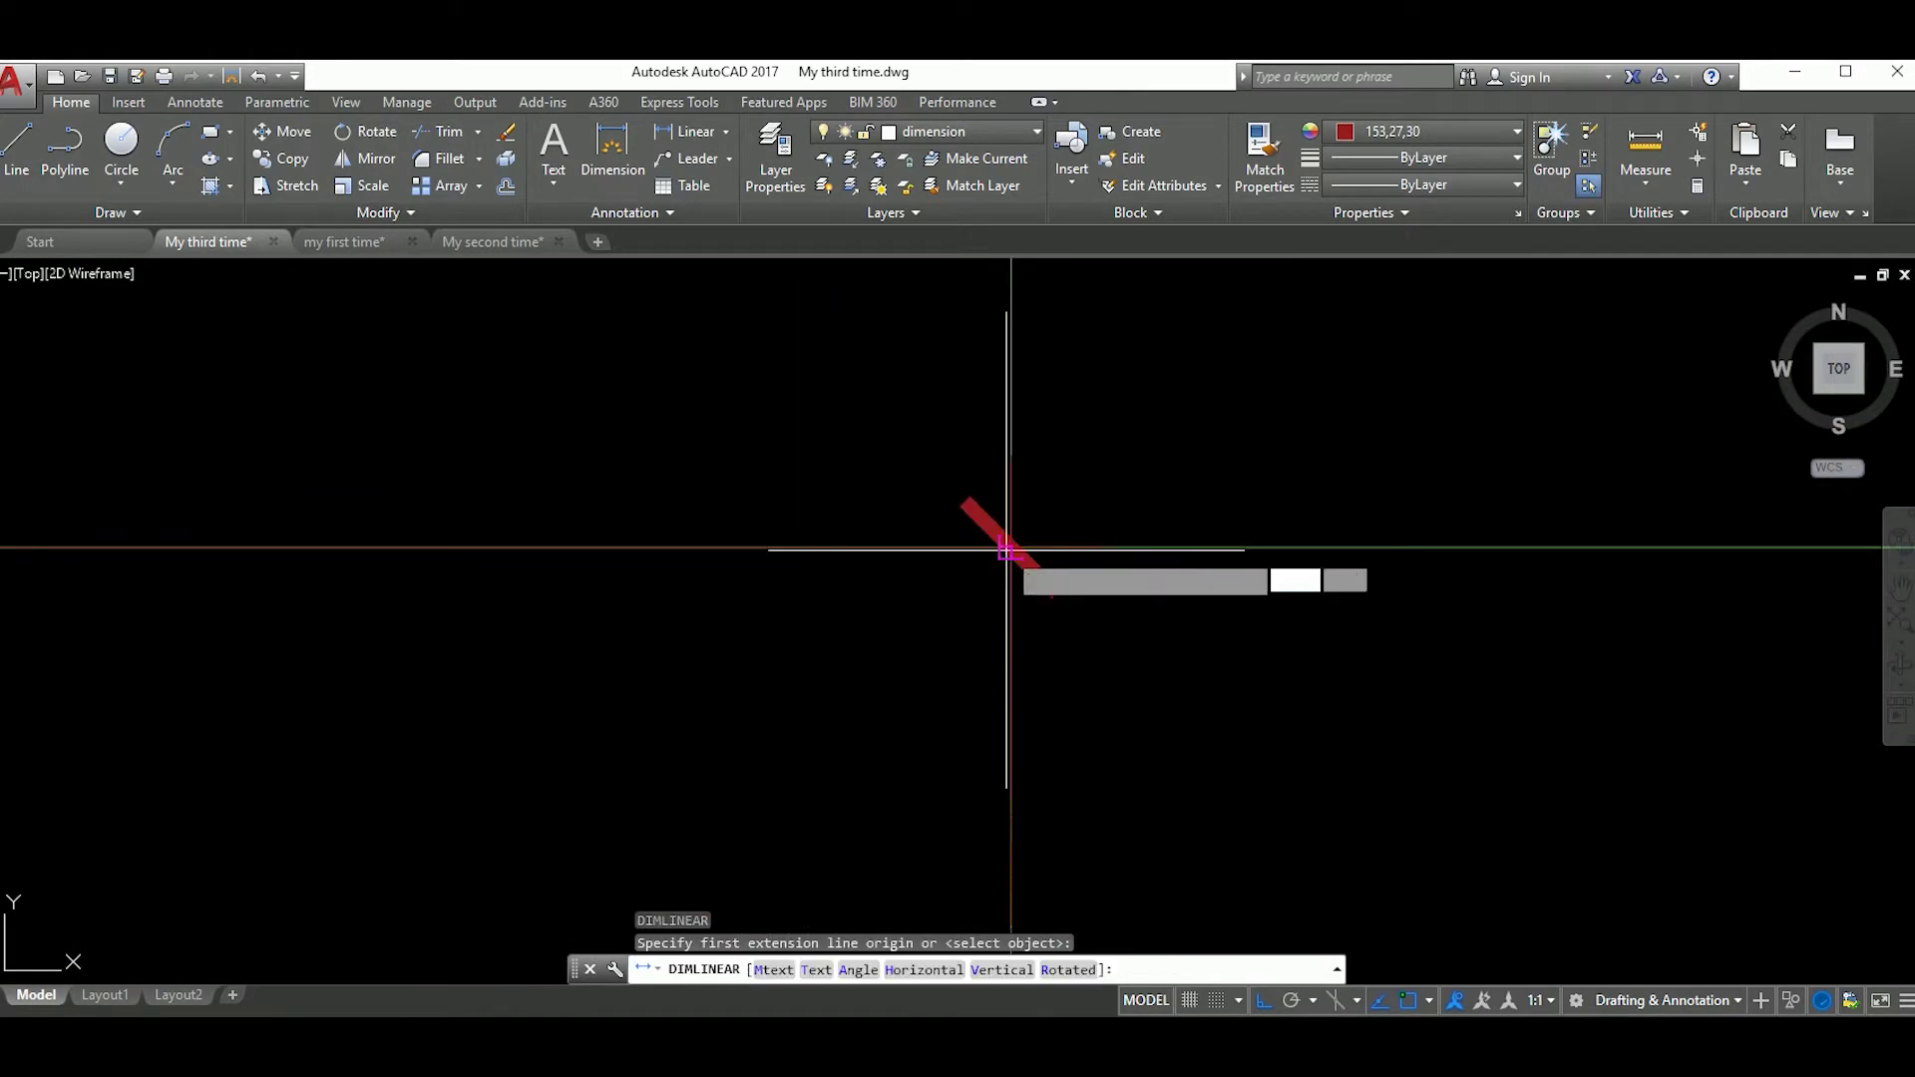
scroll(1324, 595, down, 1)
click(1324, 596)
scroll(1325, 628, down, 5)
scroll(1247, 648, down, 2)
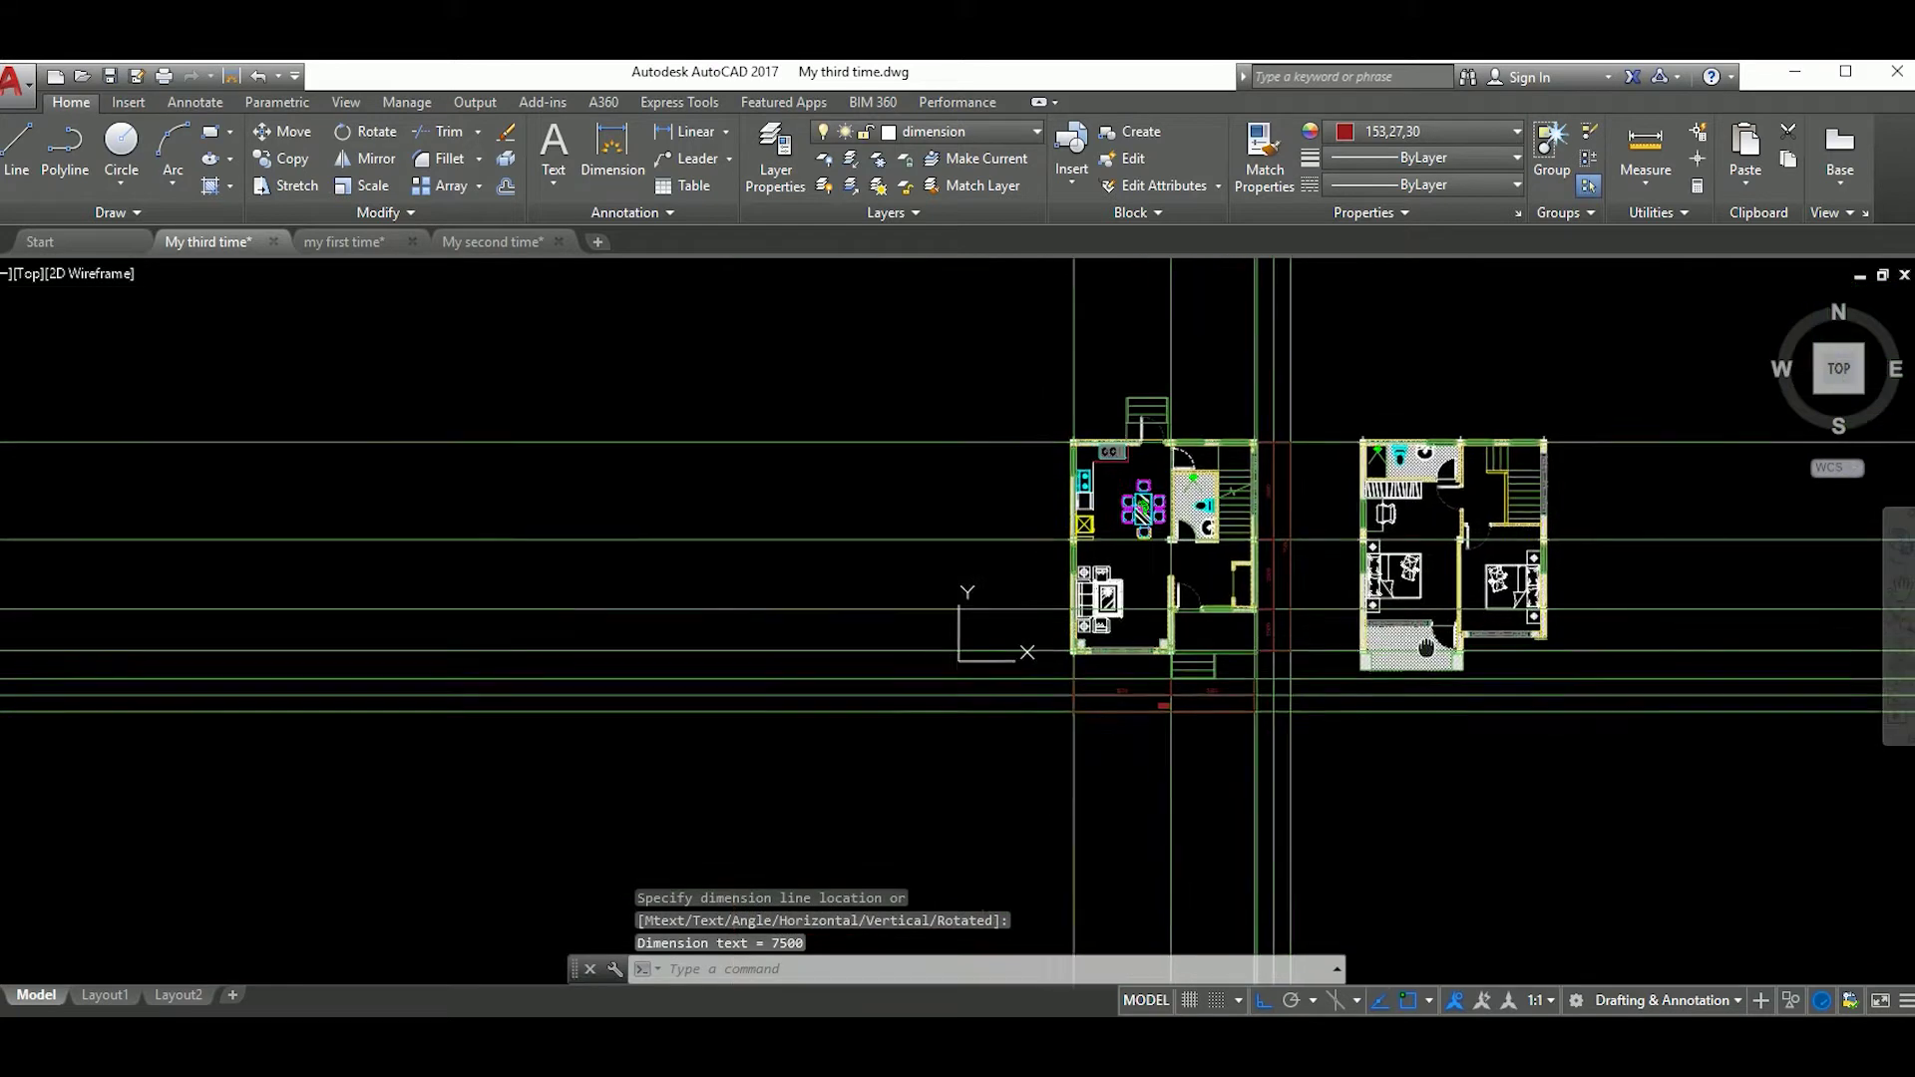
scroll(1138, 734, up, 1)
click(1138, 734)
Step: Delete the green construction lines
click(1240, 632)
key(Delete)
mouse_move(1487, 532)
middle_down()
mouse_move(1350, 503)
mouse_move(1287, 546)
middle_up()
Step: Draw a 297 by 210 rectangle in empty space left of the plans
text(rec)
key(Return)
click(528, 581)
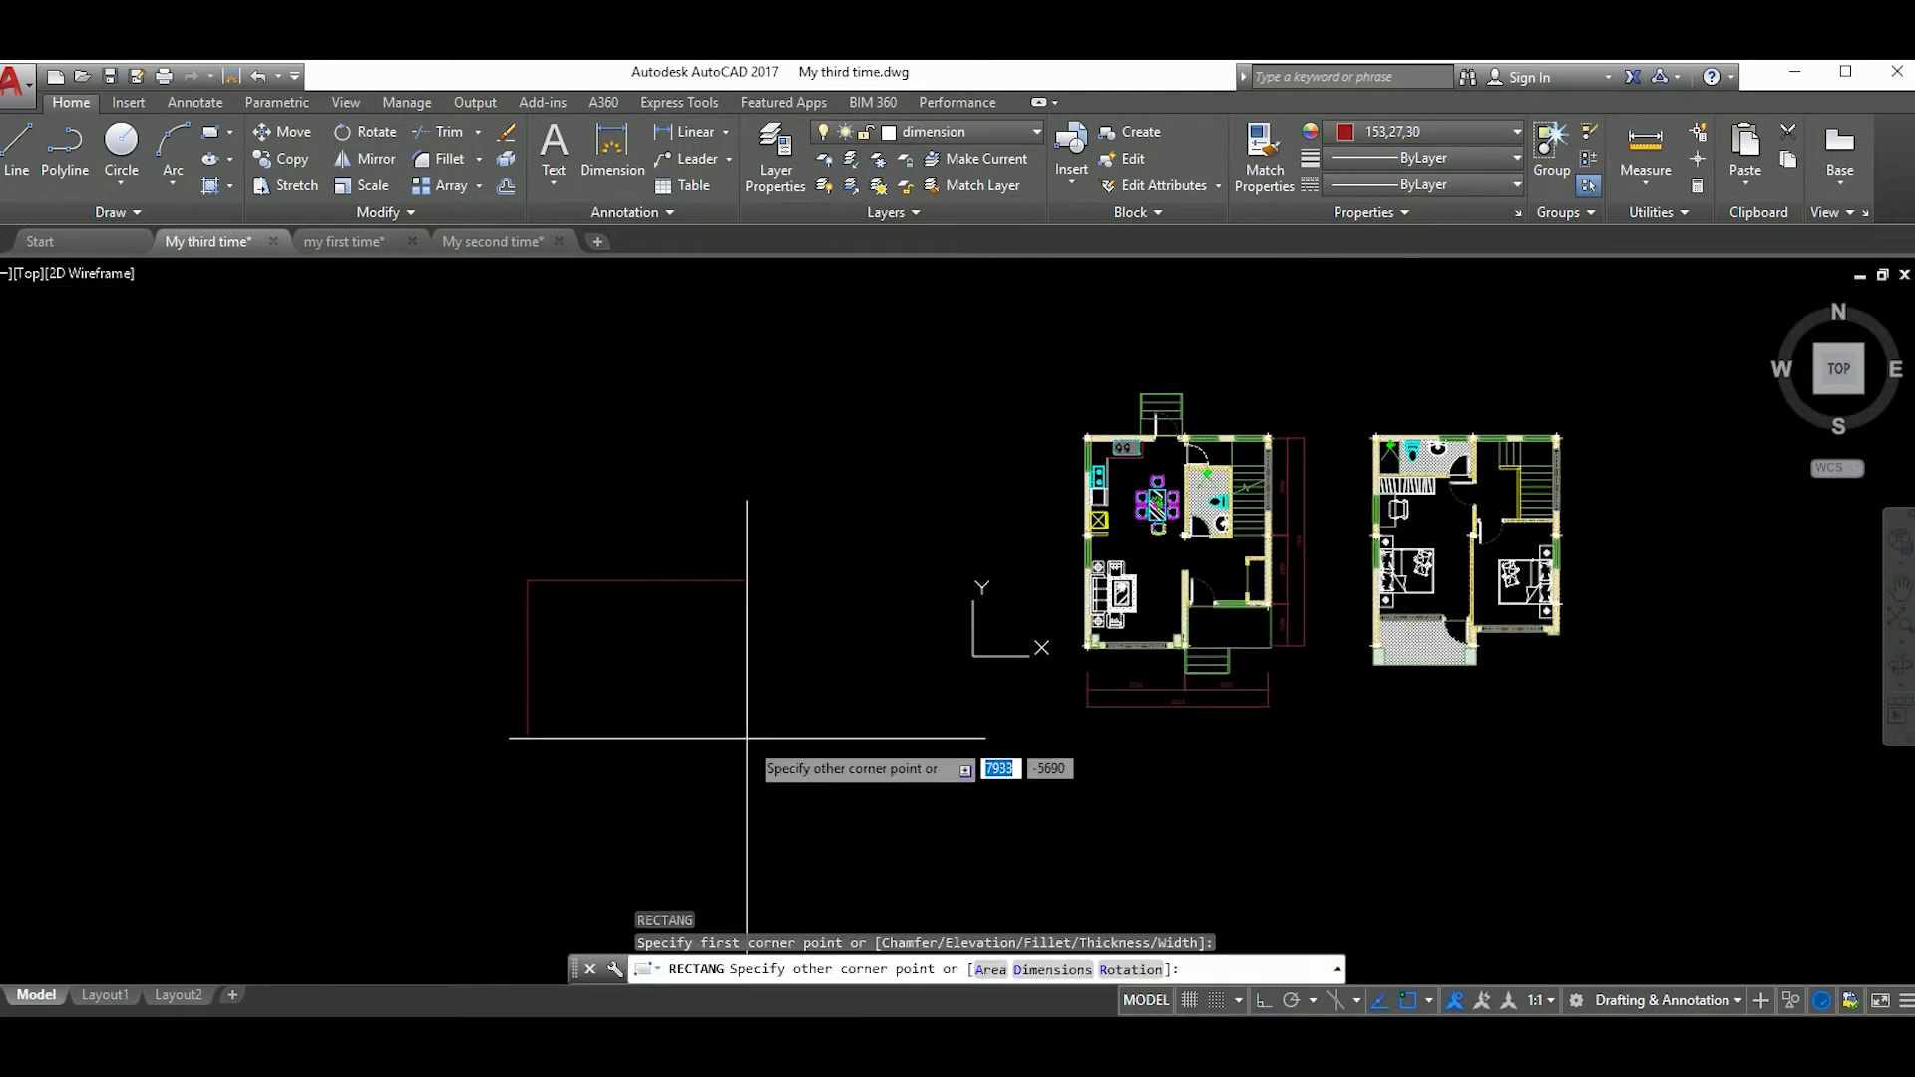
text(297)
key(Tab)
text(10)
key(Return)
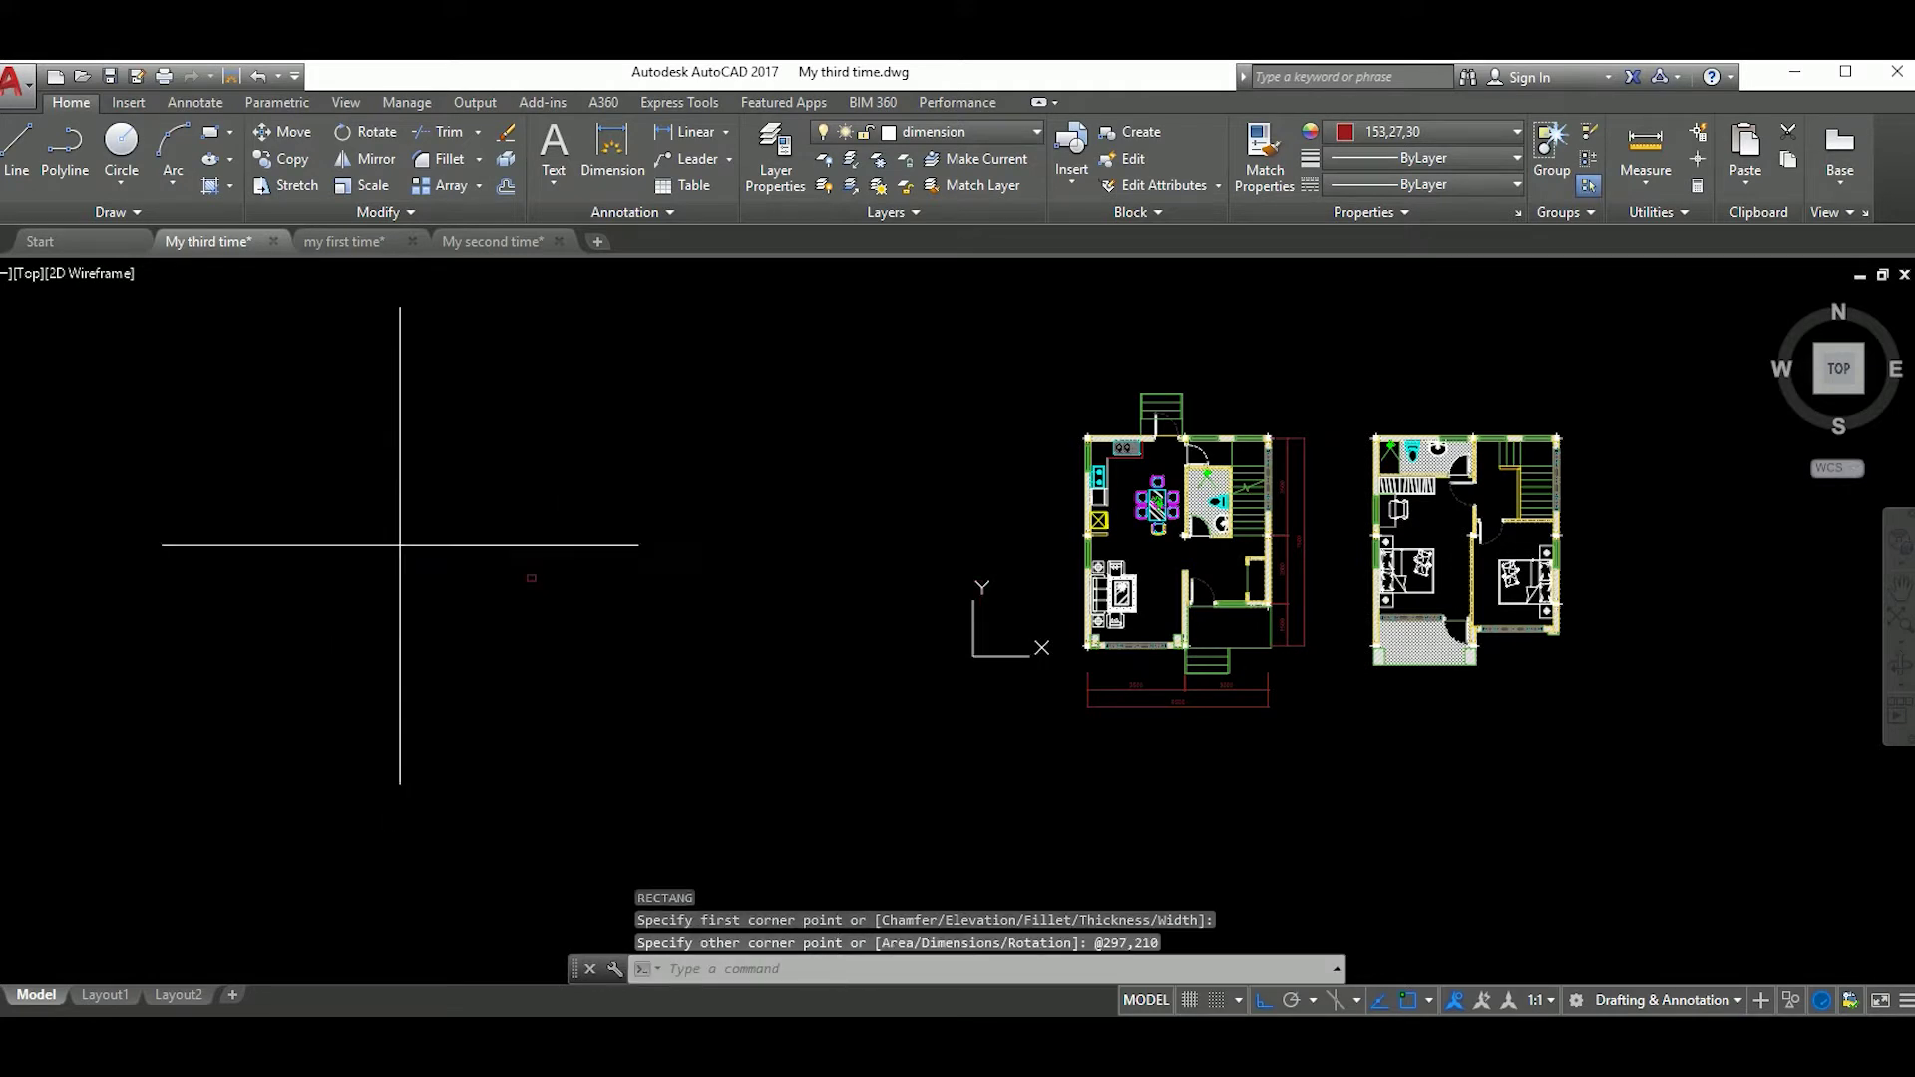
Step: Scale the rectangle by 50 from its lower-left corner
click(736, 711)
key(Escape)
click(462, 555)
click(698, 677)
text(sc)
key(Return)
scroll(548, 591, up, 10)
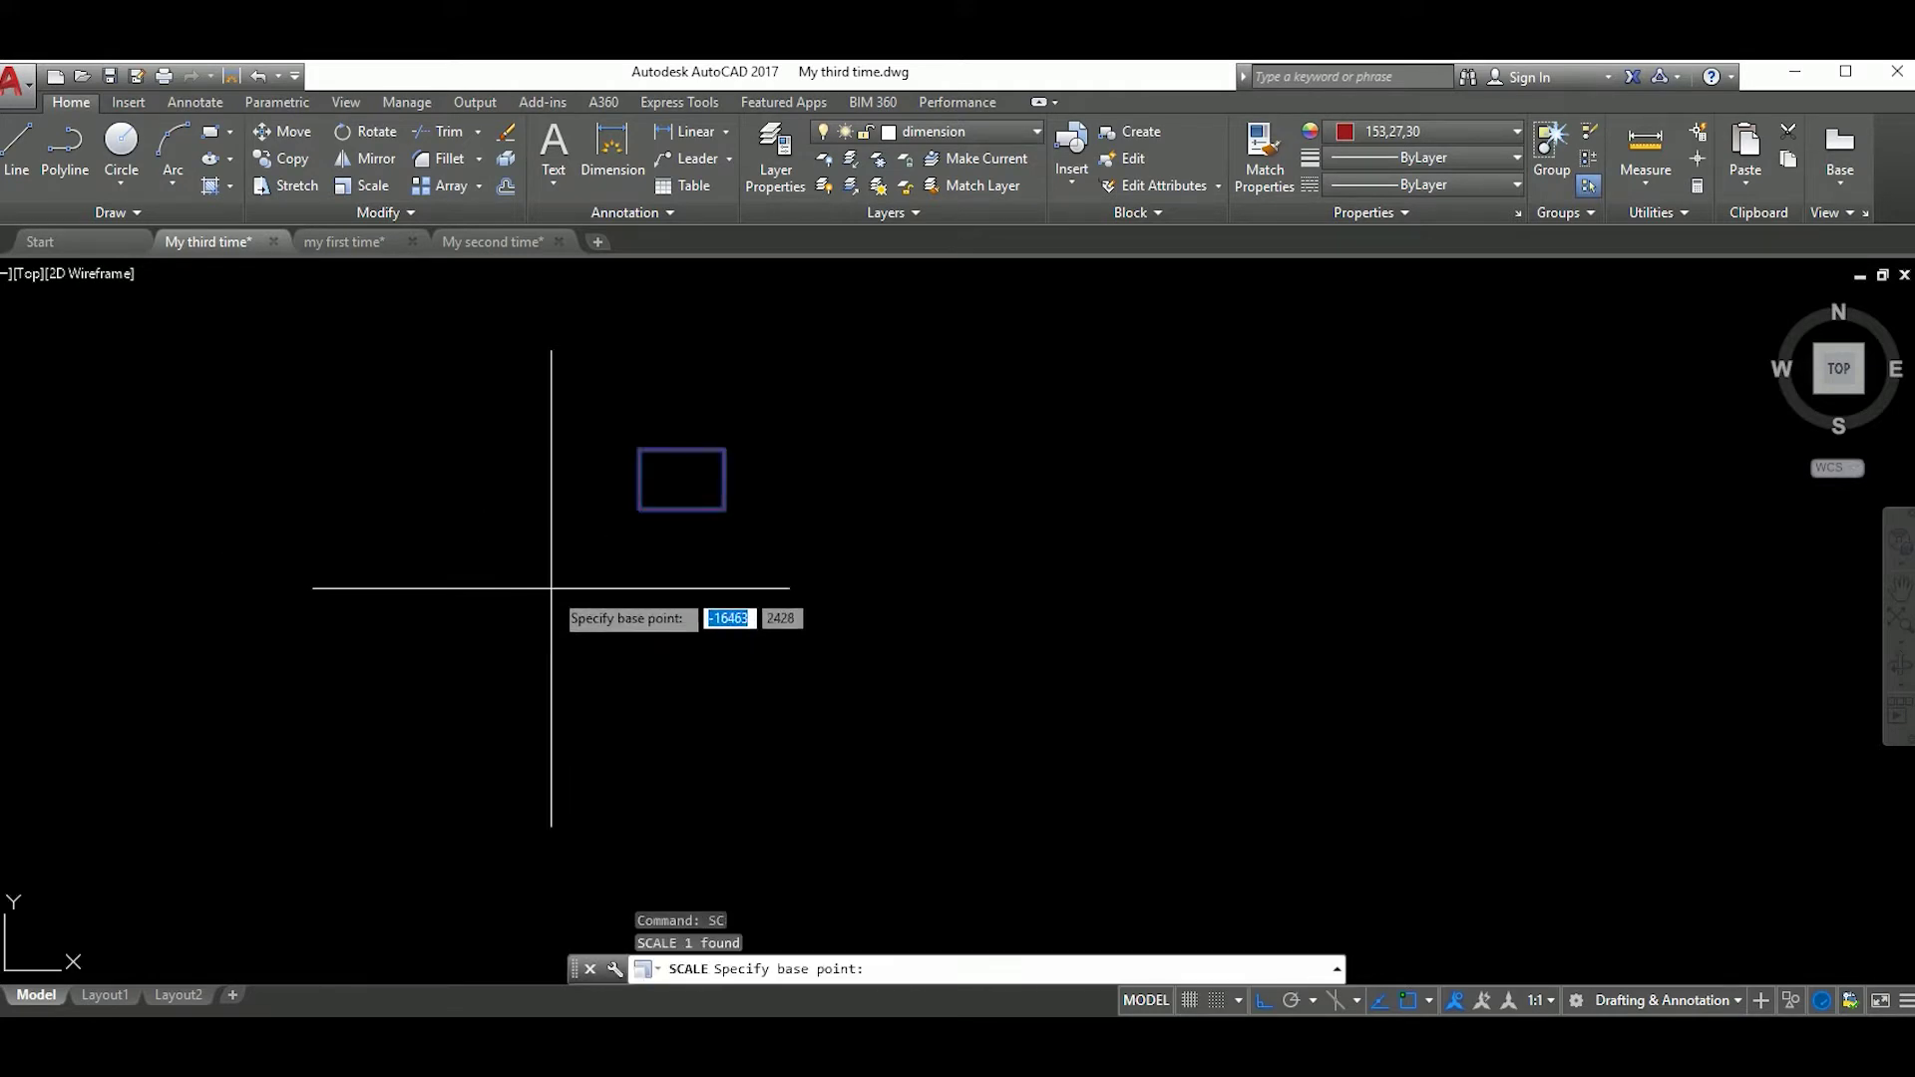
click(639, 508)
text(50)
key(Return)
scroll(874, 493, down, 5)
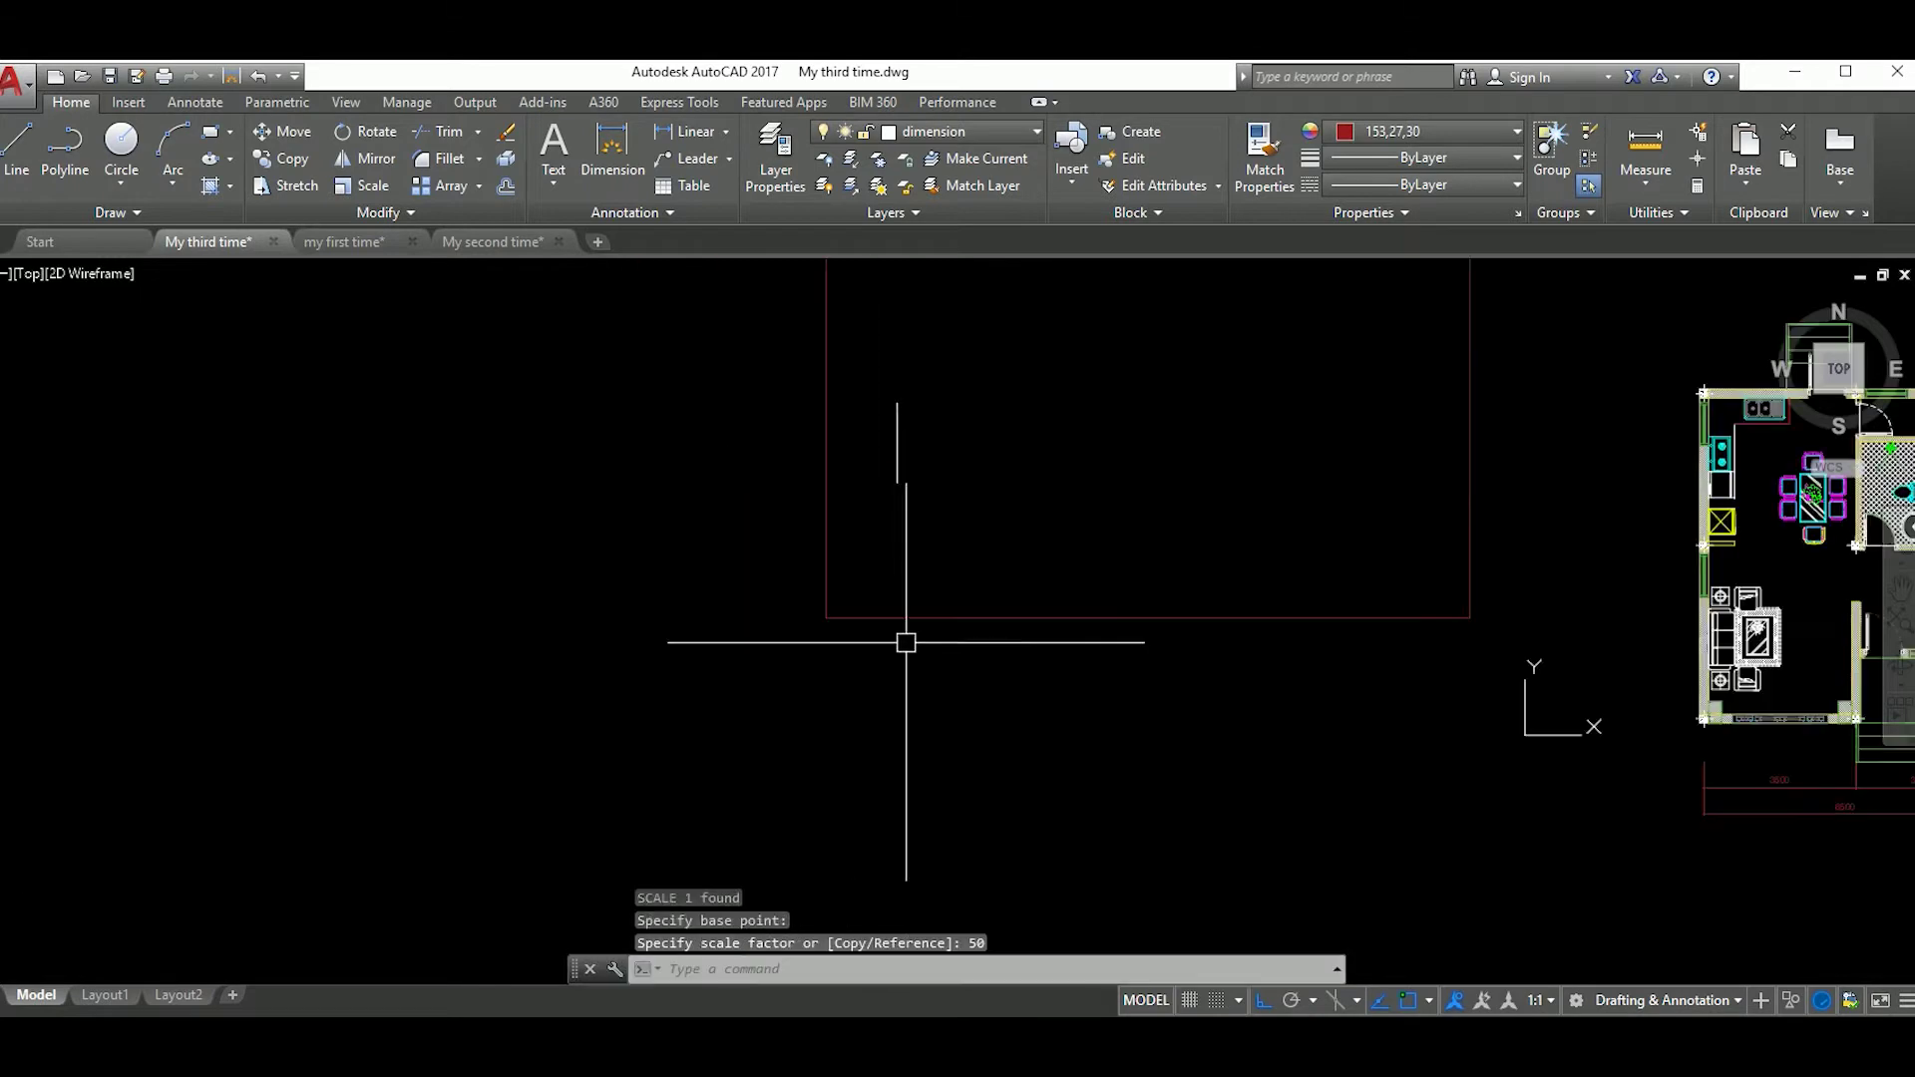
Step: Undo the 50 scaling to restore the original 297×210 rectangle
click(1227, 369)
click(885, 716)
text(m)
key(Return)
click(825, 700)
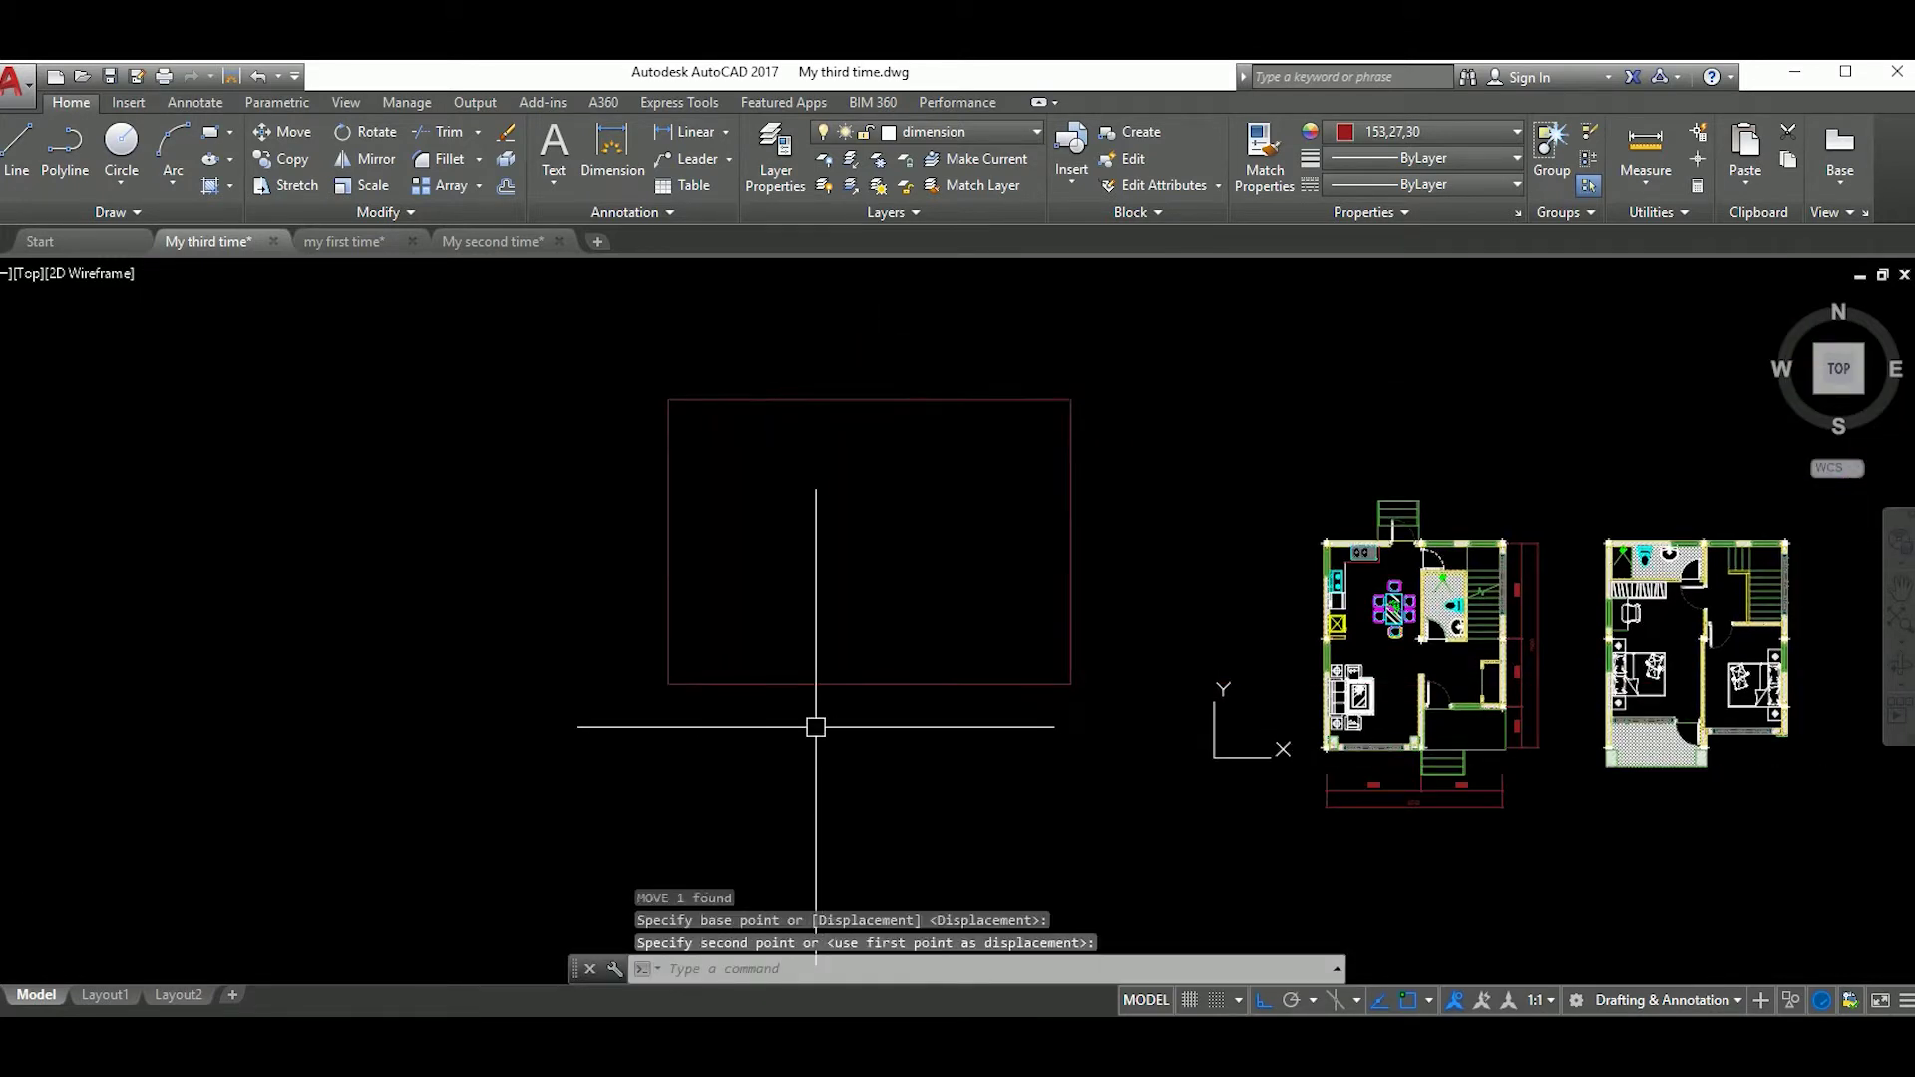
key(ctrl+z)
key(ctrl+z)
key(ctrl+z)
Step: Scale the rectangle by 75 from its lower-left corner
text(sc)
key(Return)
scroll(523, 584, up, 5)
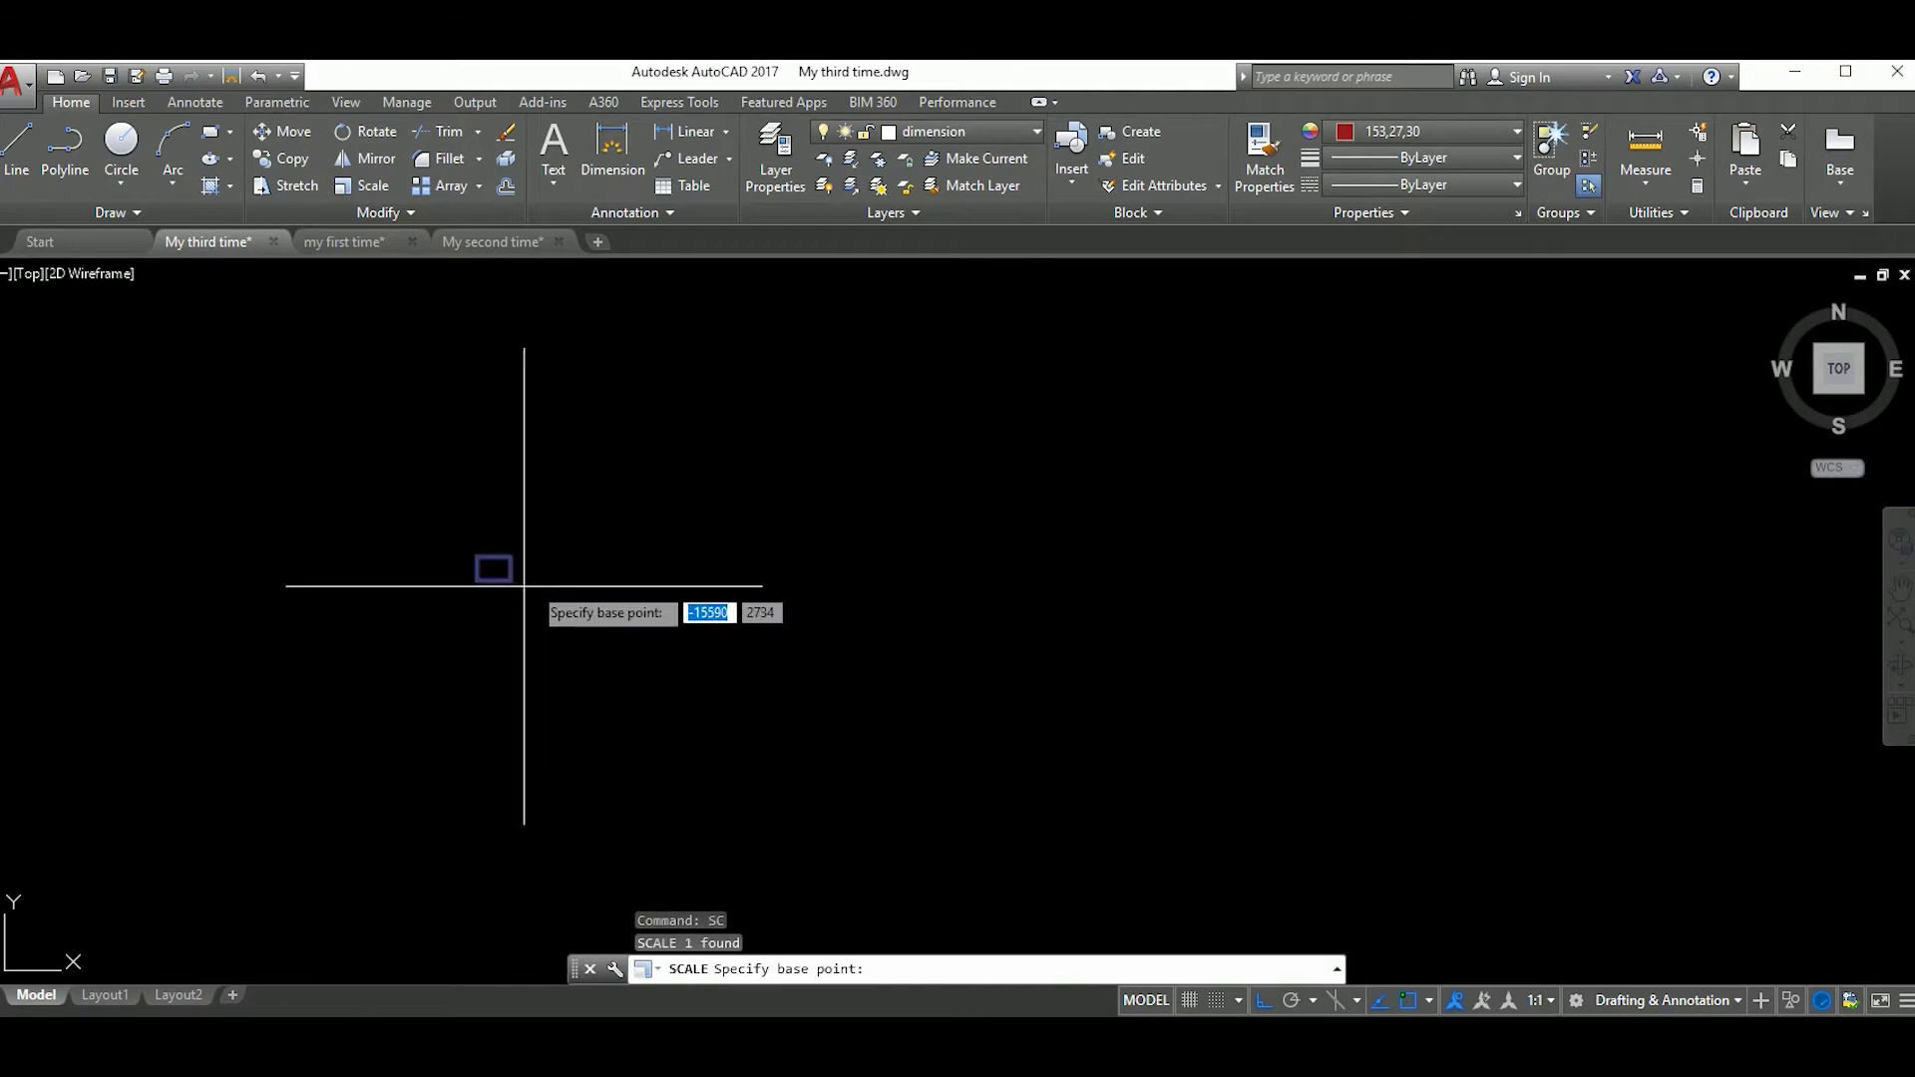
scroll(479, 564, up, 3)
click(451, 573)
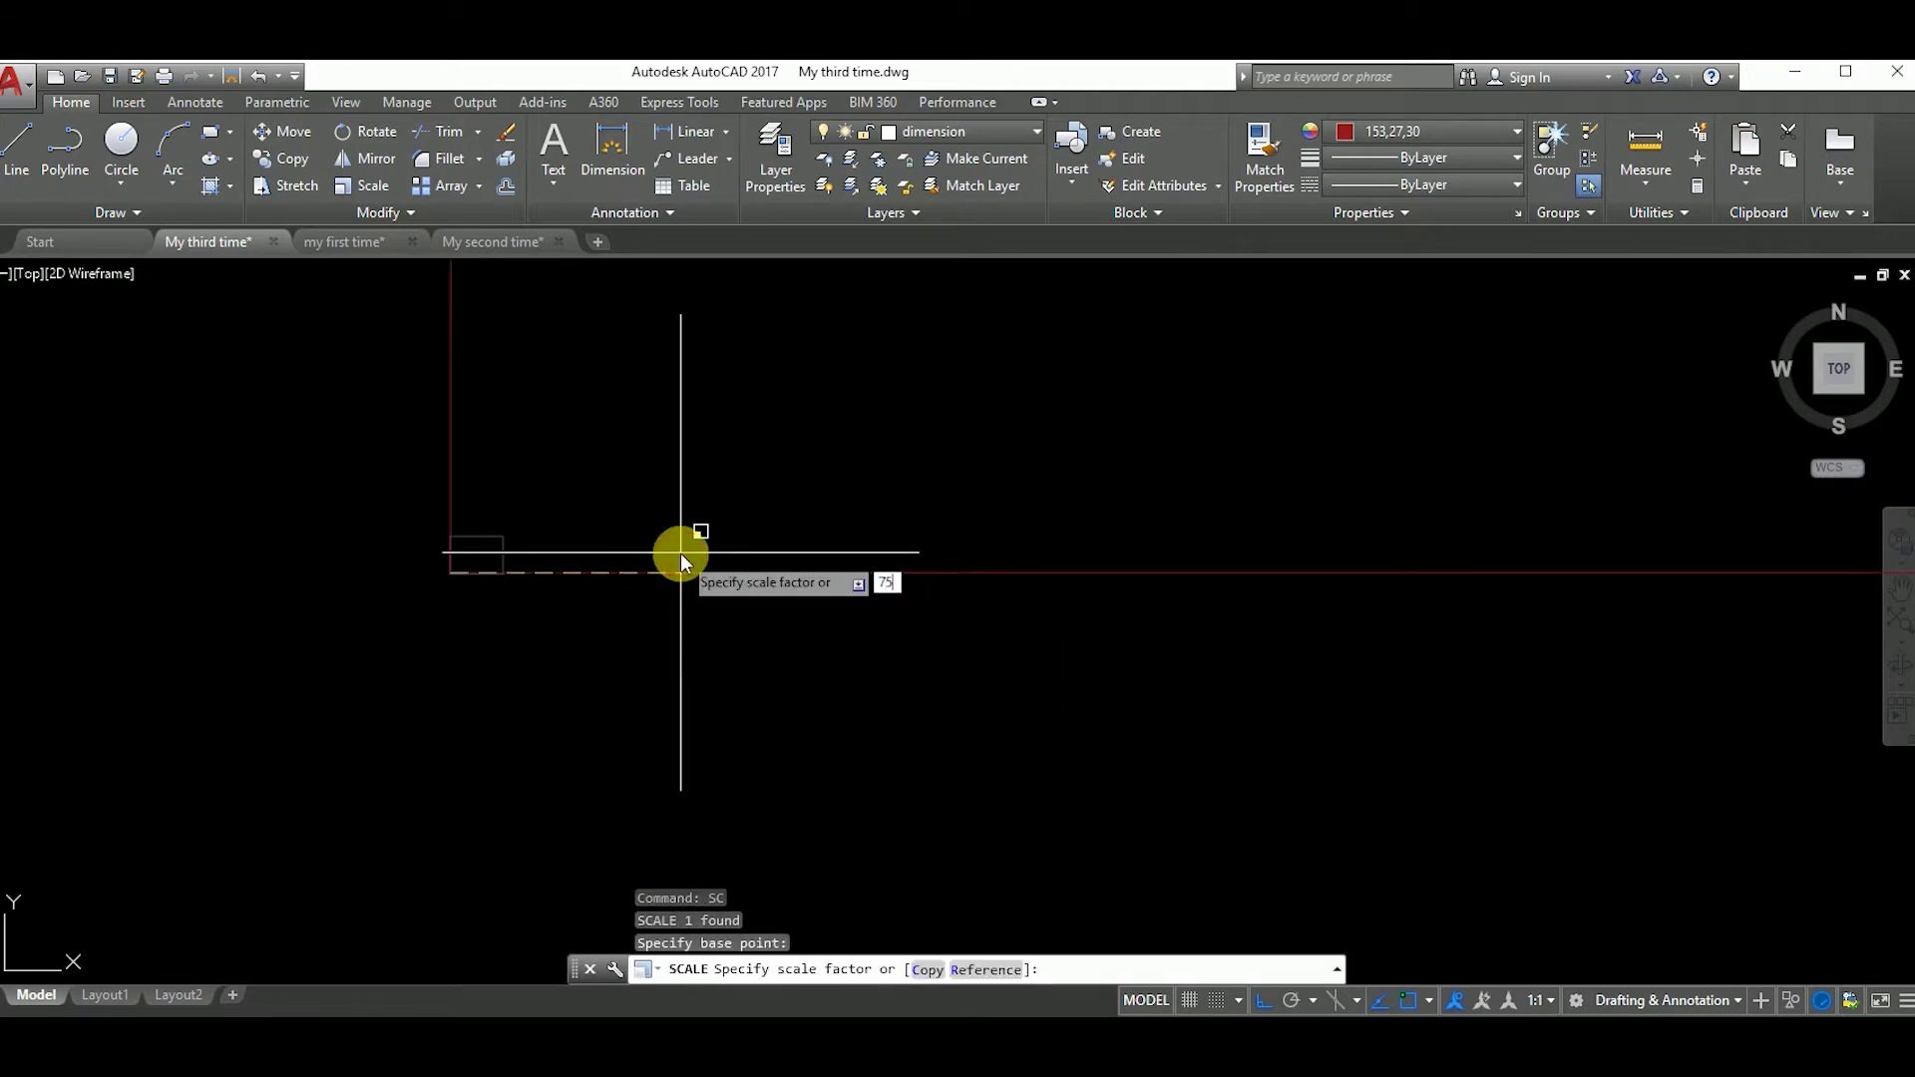
key(Return)
scroll(681, 562, down, 5)
Step: Move the enlarged rectangle around the floor plans
click(675, 606)
text(m)
key(Return)
click(708, 656)
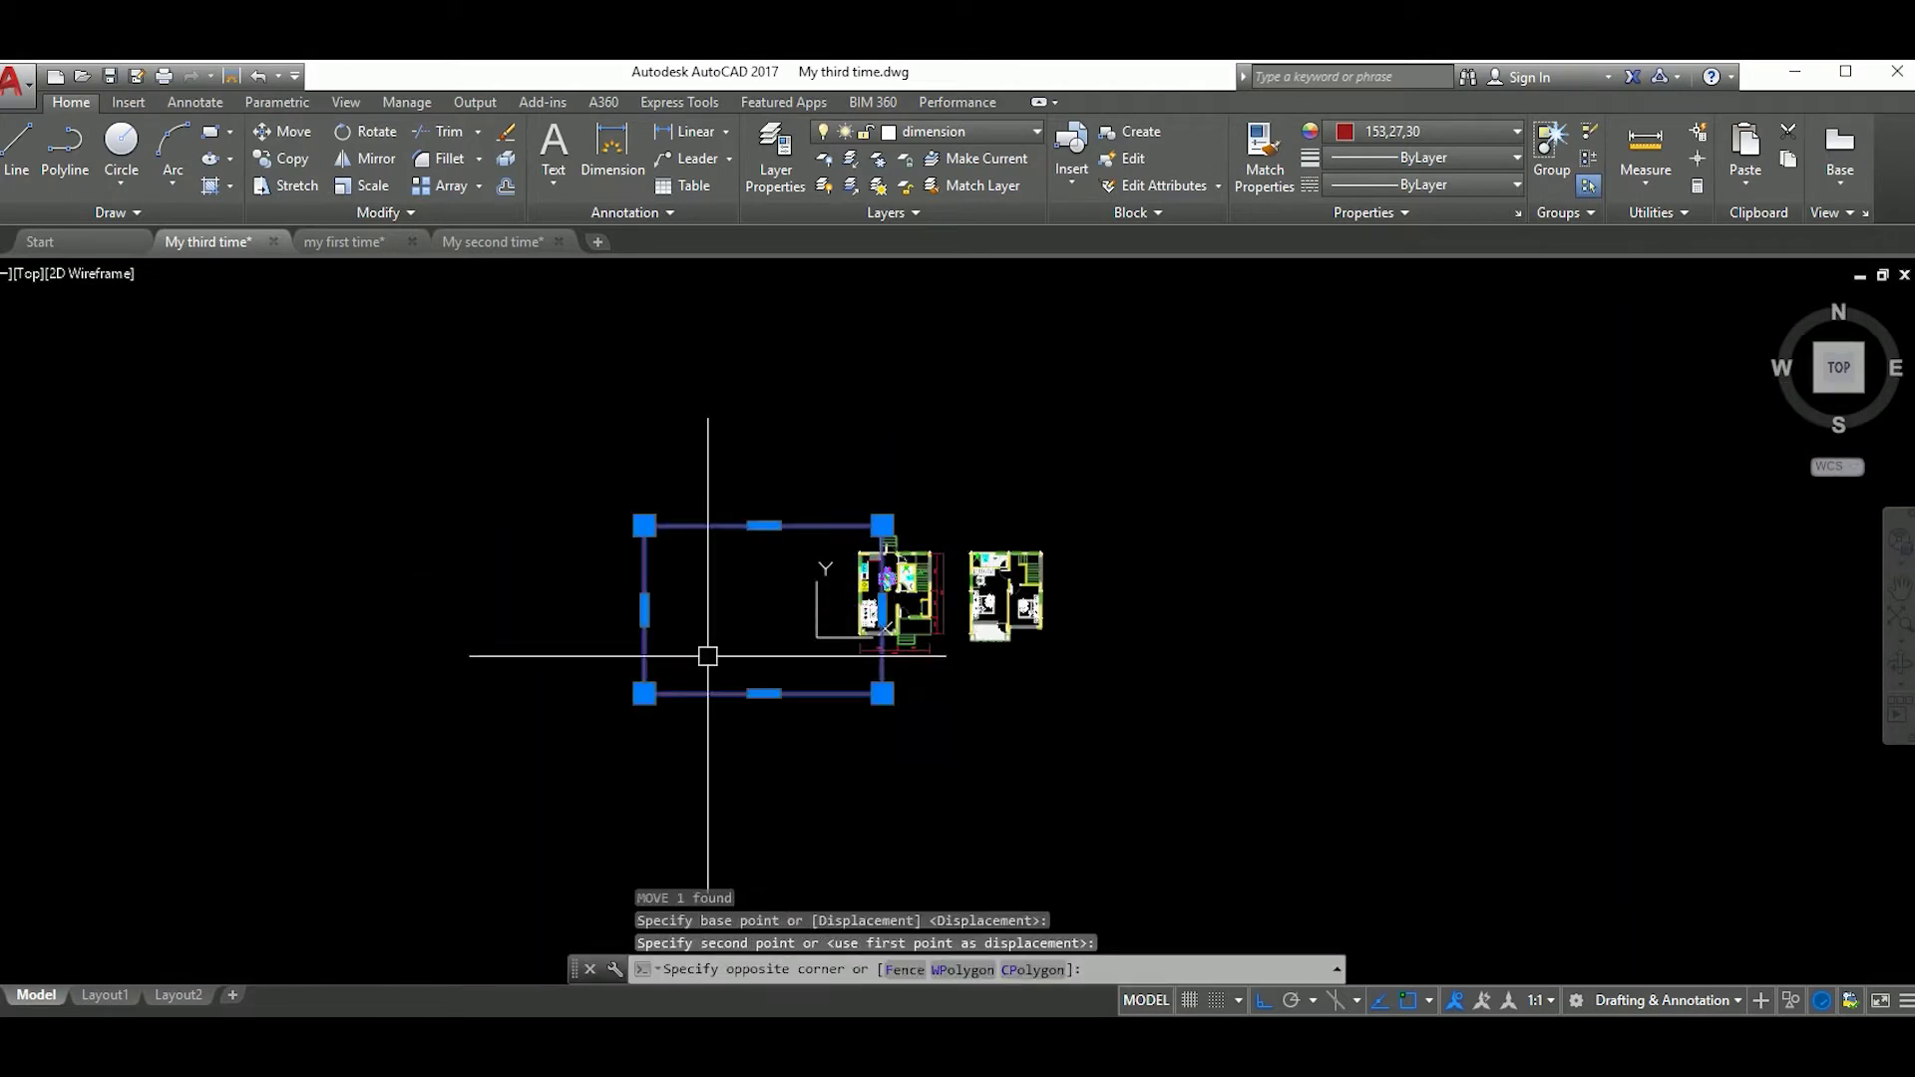
click(1005, 727)
scroll(1197, 679, up, 2)
Step: Shift the border rectangle to centre it around both floor plans
click(1115, 774)
click(1018, 700)
middle_drag(1028, 734, 1215, 697)
text(m)
key(Return)
click(1227, 723)
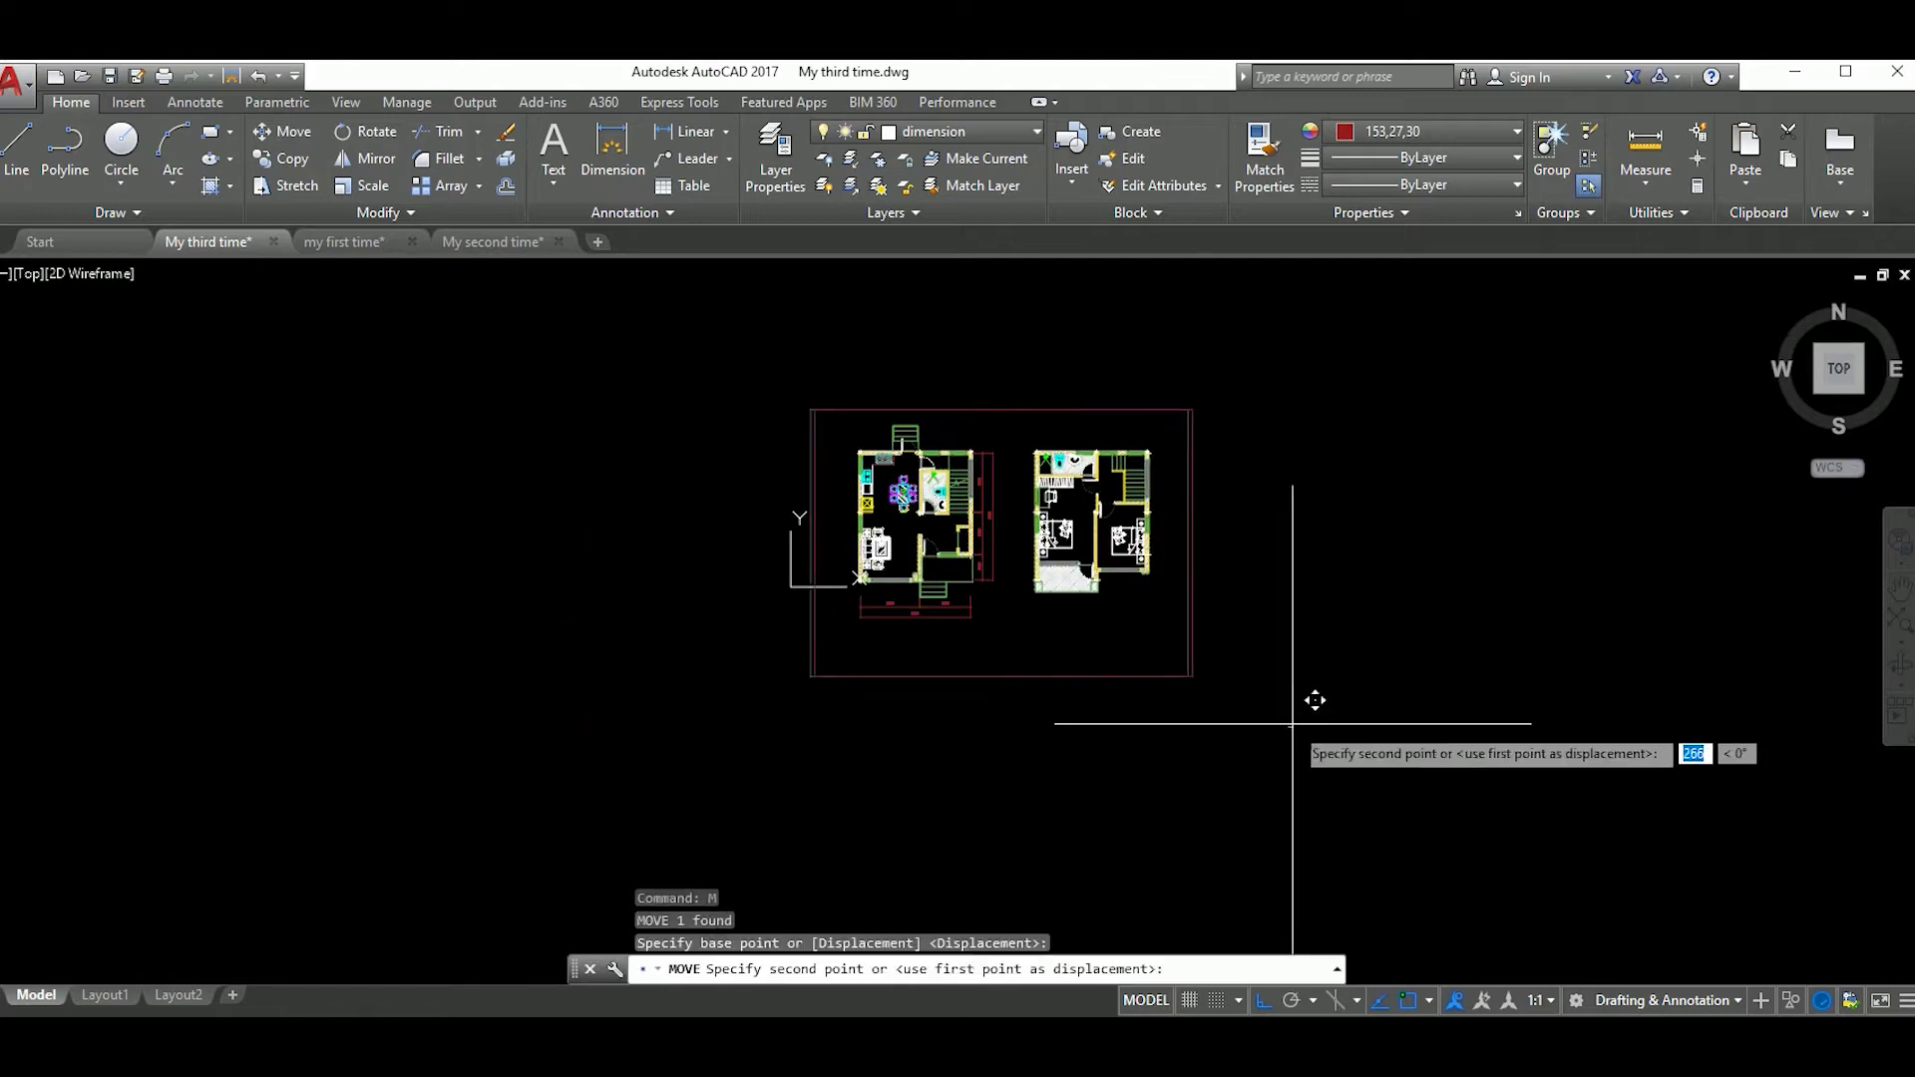
click(1292, 723)
scroll(1292, 723, up, 2)
click(1276, 727)
Step: Offset the sheet border rectangle 750 units inward to form a double frame
text(o)
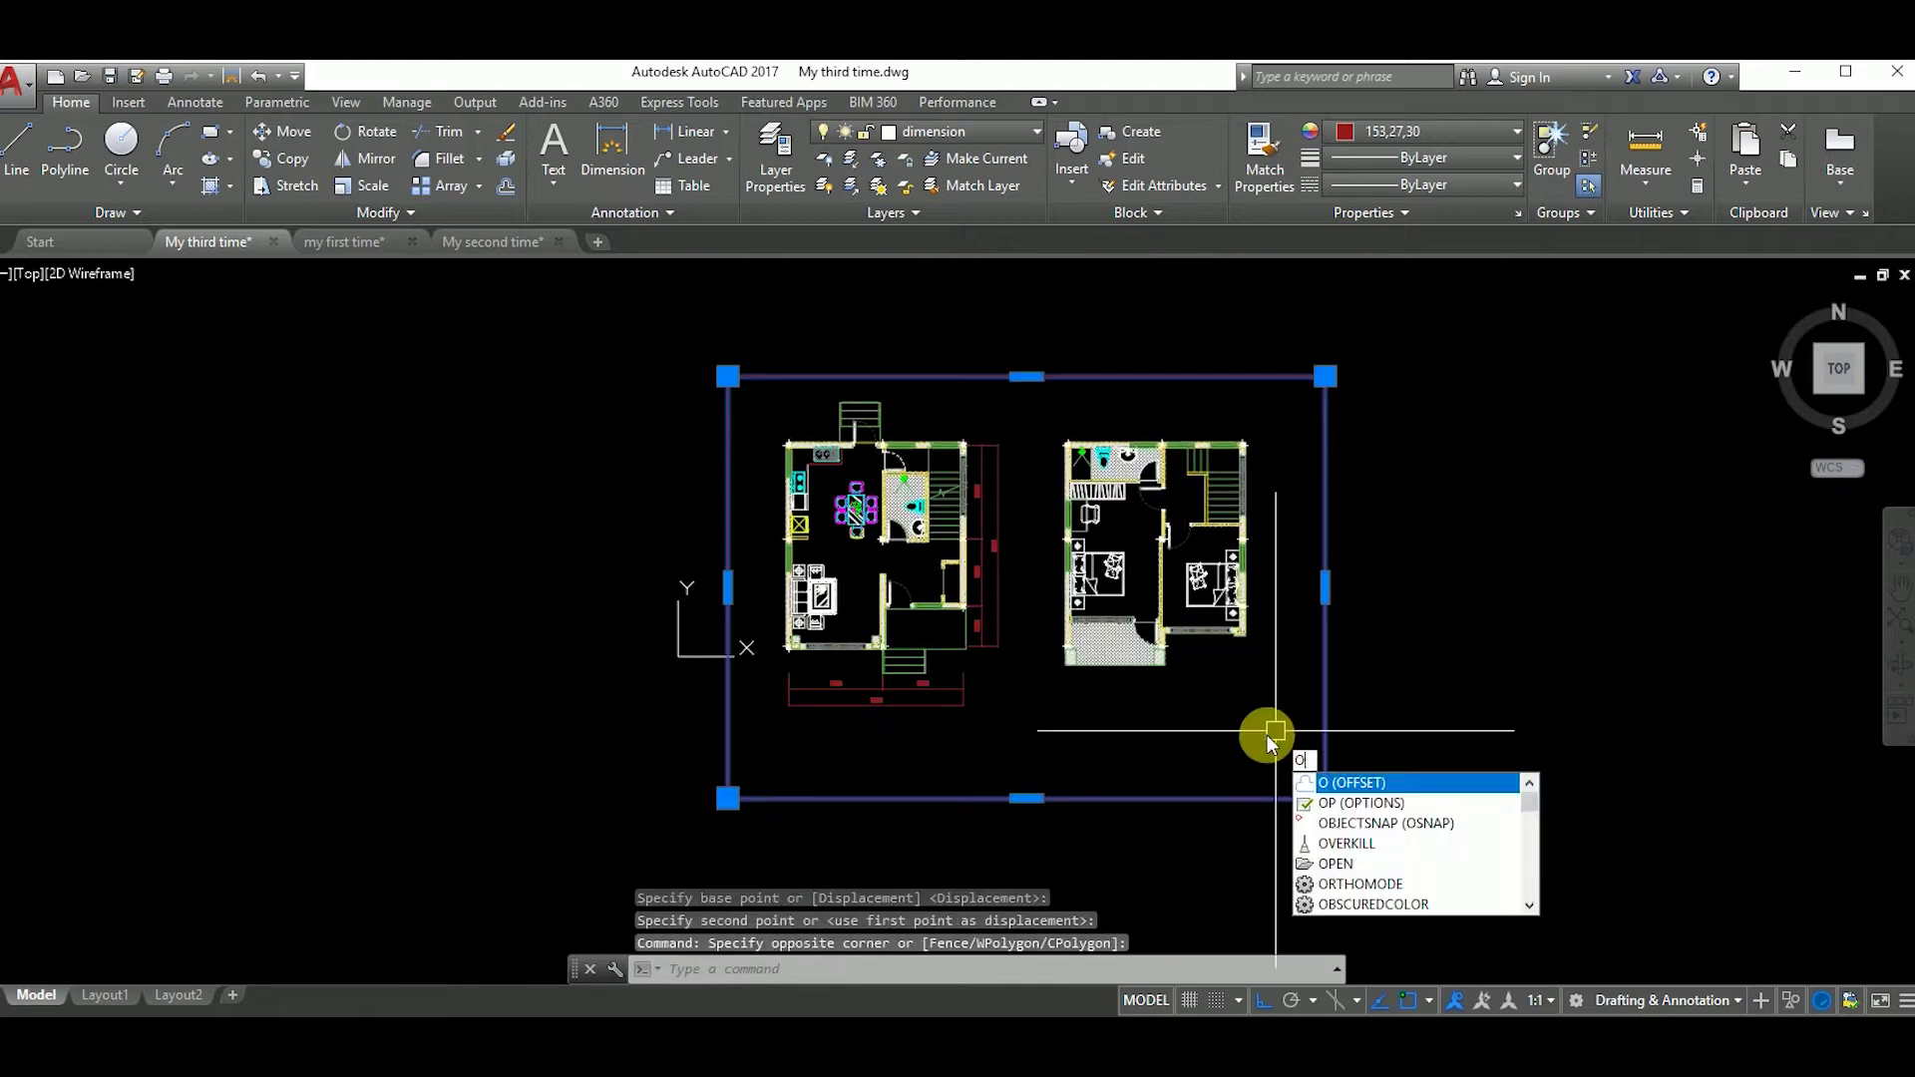
key(Return)
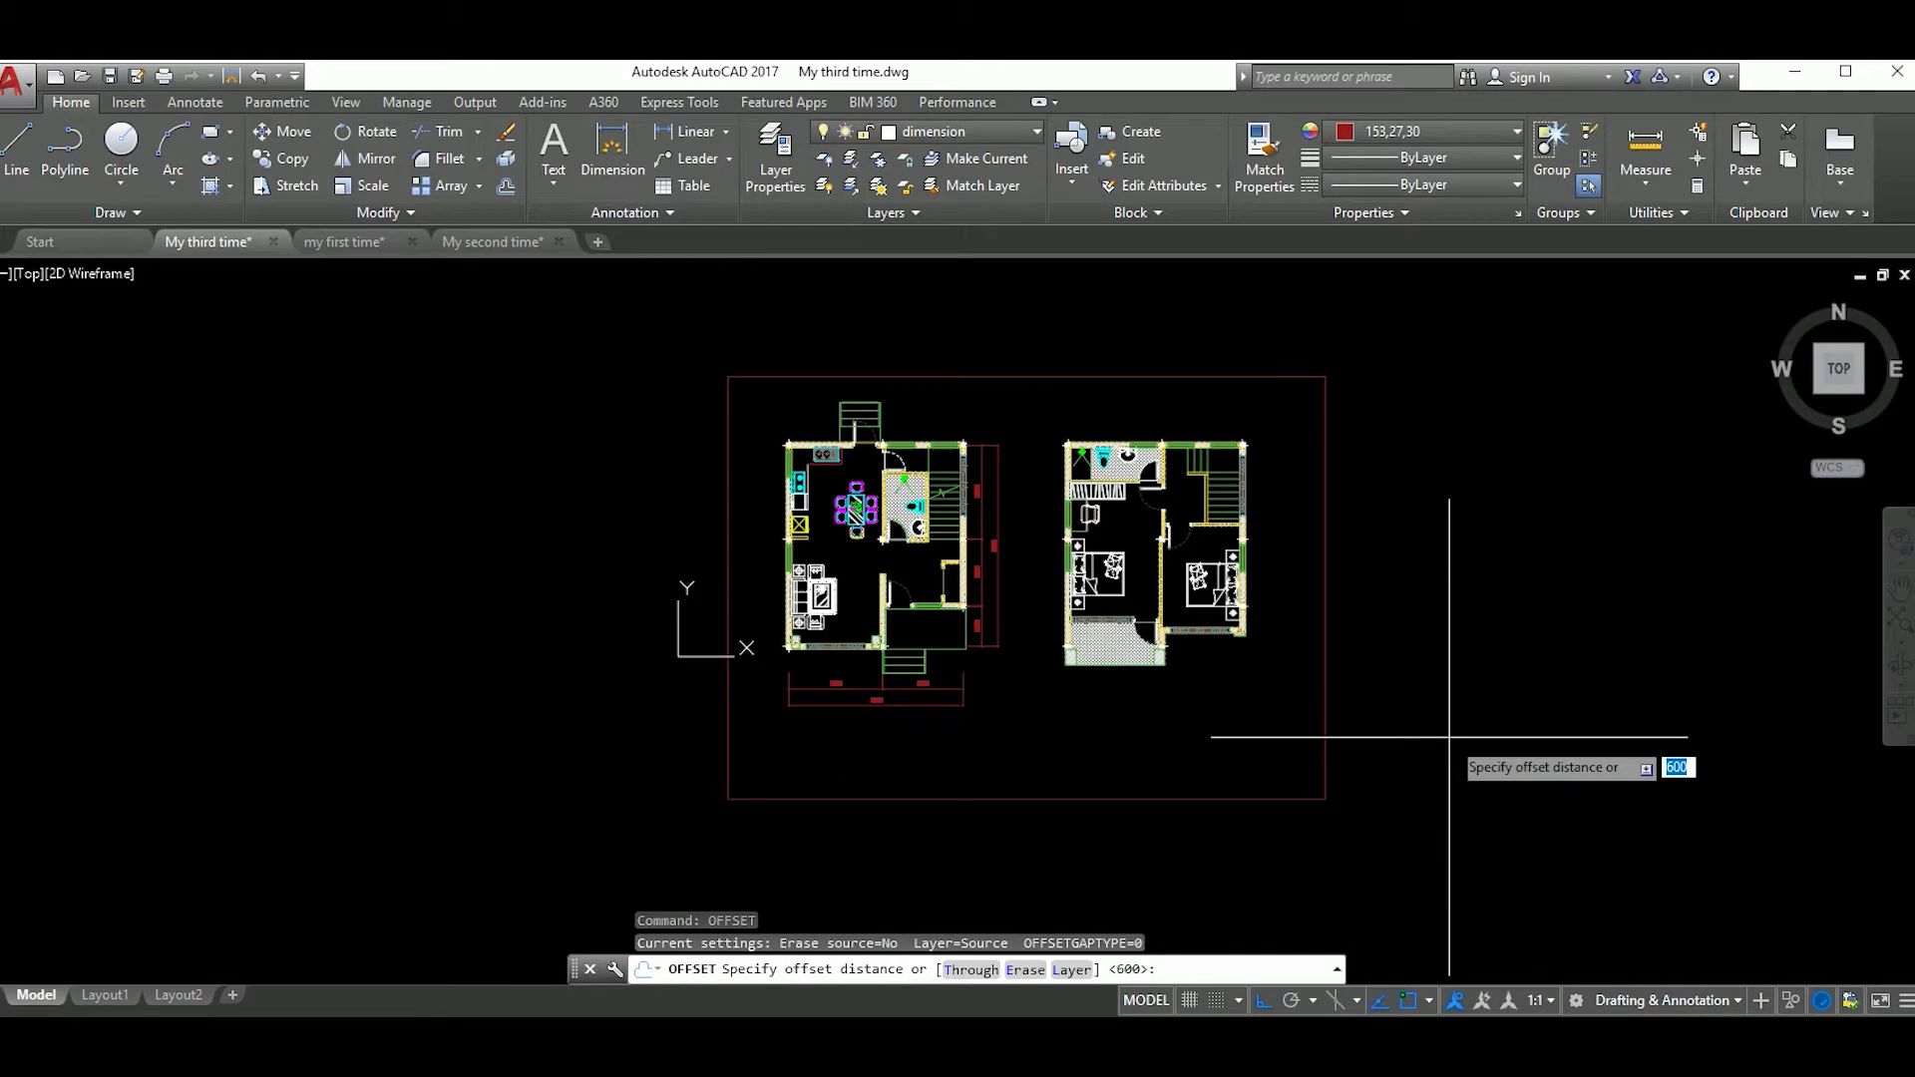
text(750)
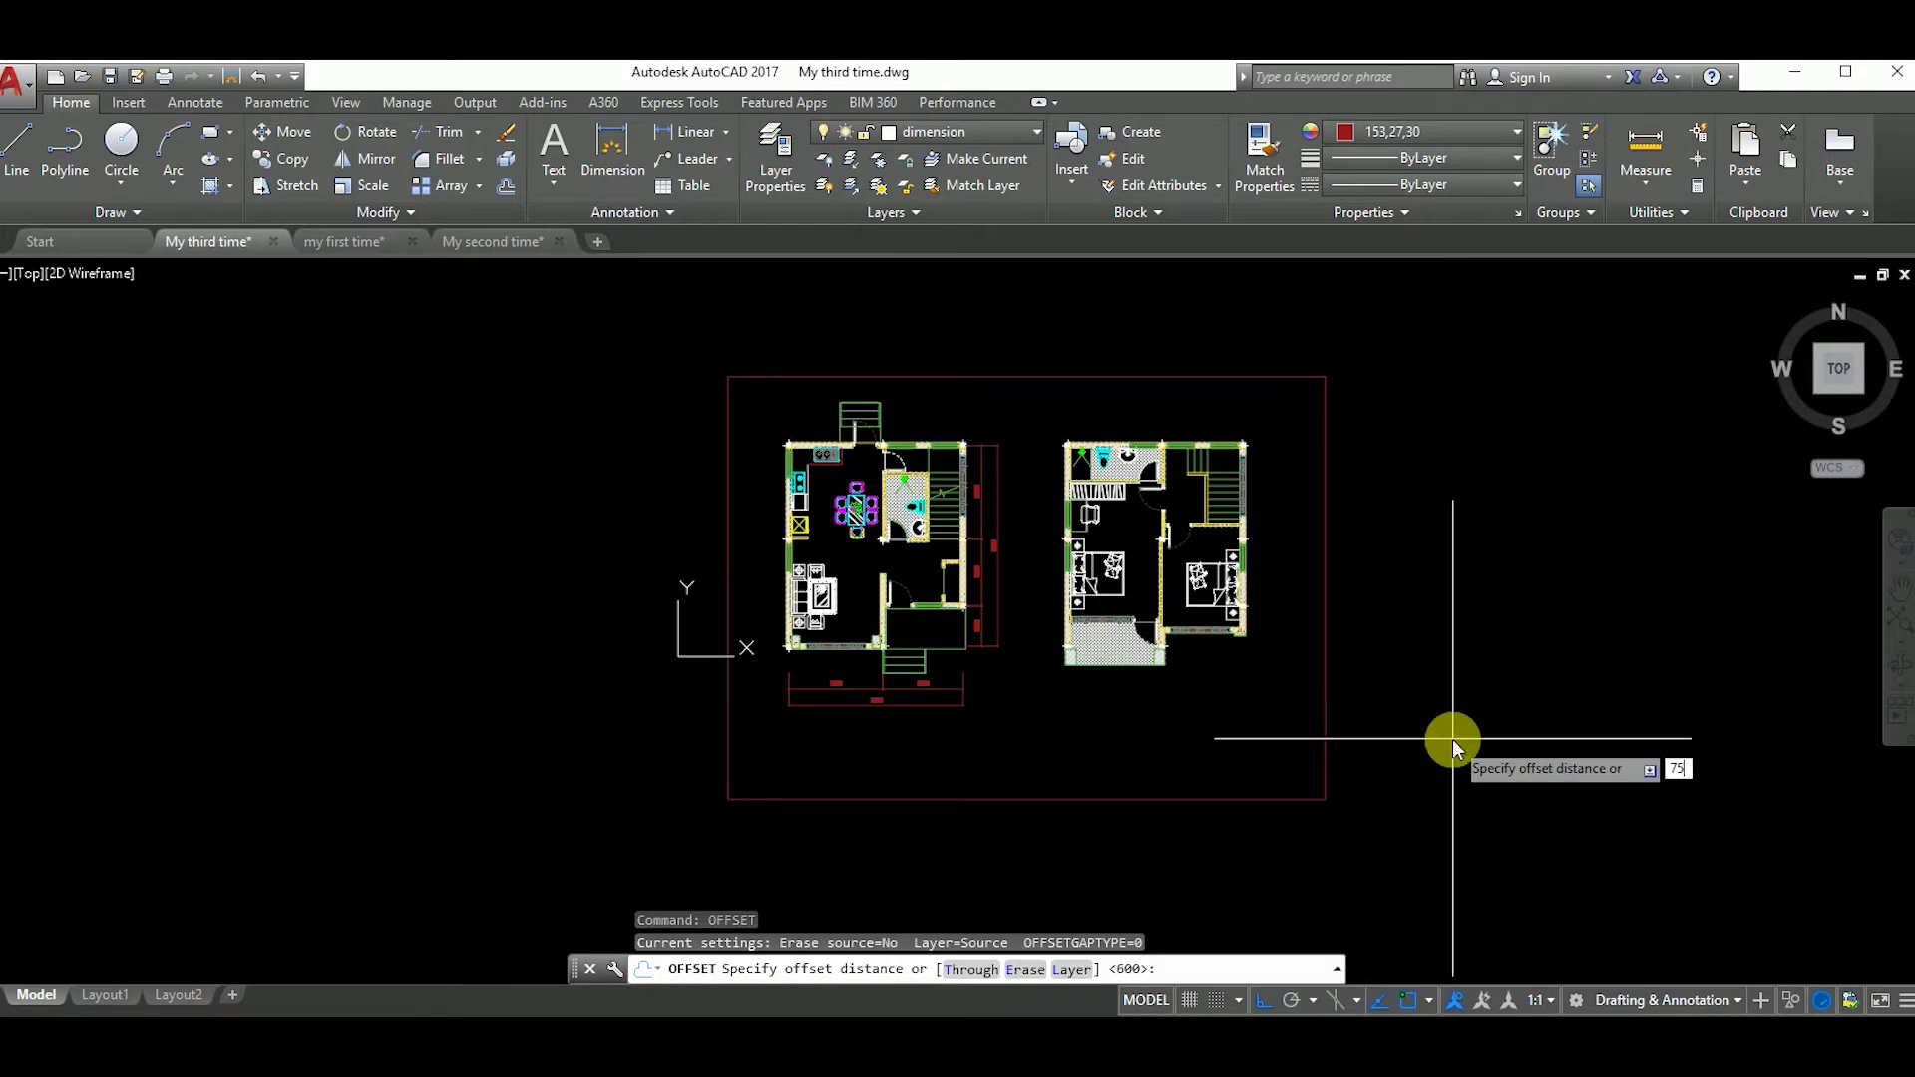
key(Return)
click(1325, 738)
click(1325, 737)
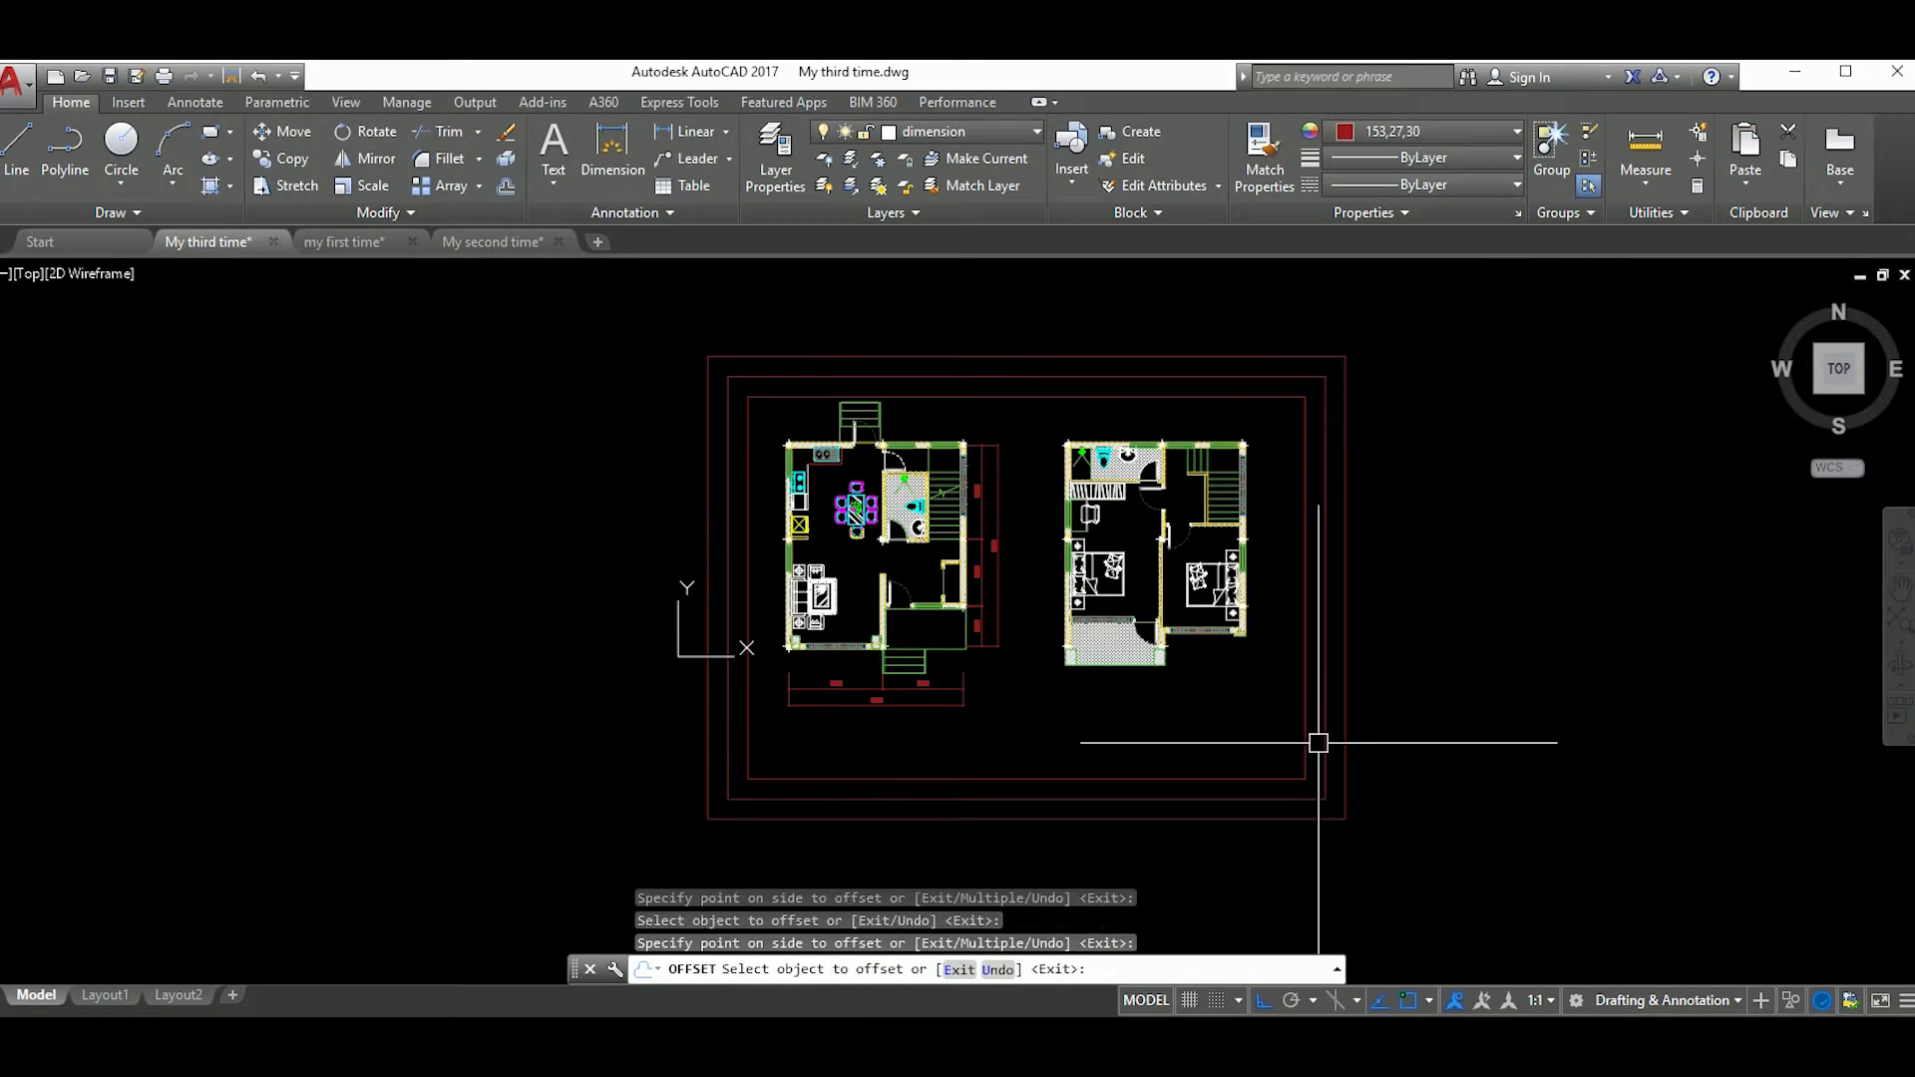
key(Escape)
Step: Erase the stray extra offset rectangle and zoom to check the border
text(e)
key(Return)
scroll(1026, 571, up, 1)
scroll(1087, 652, up, 4)
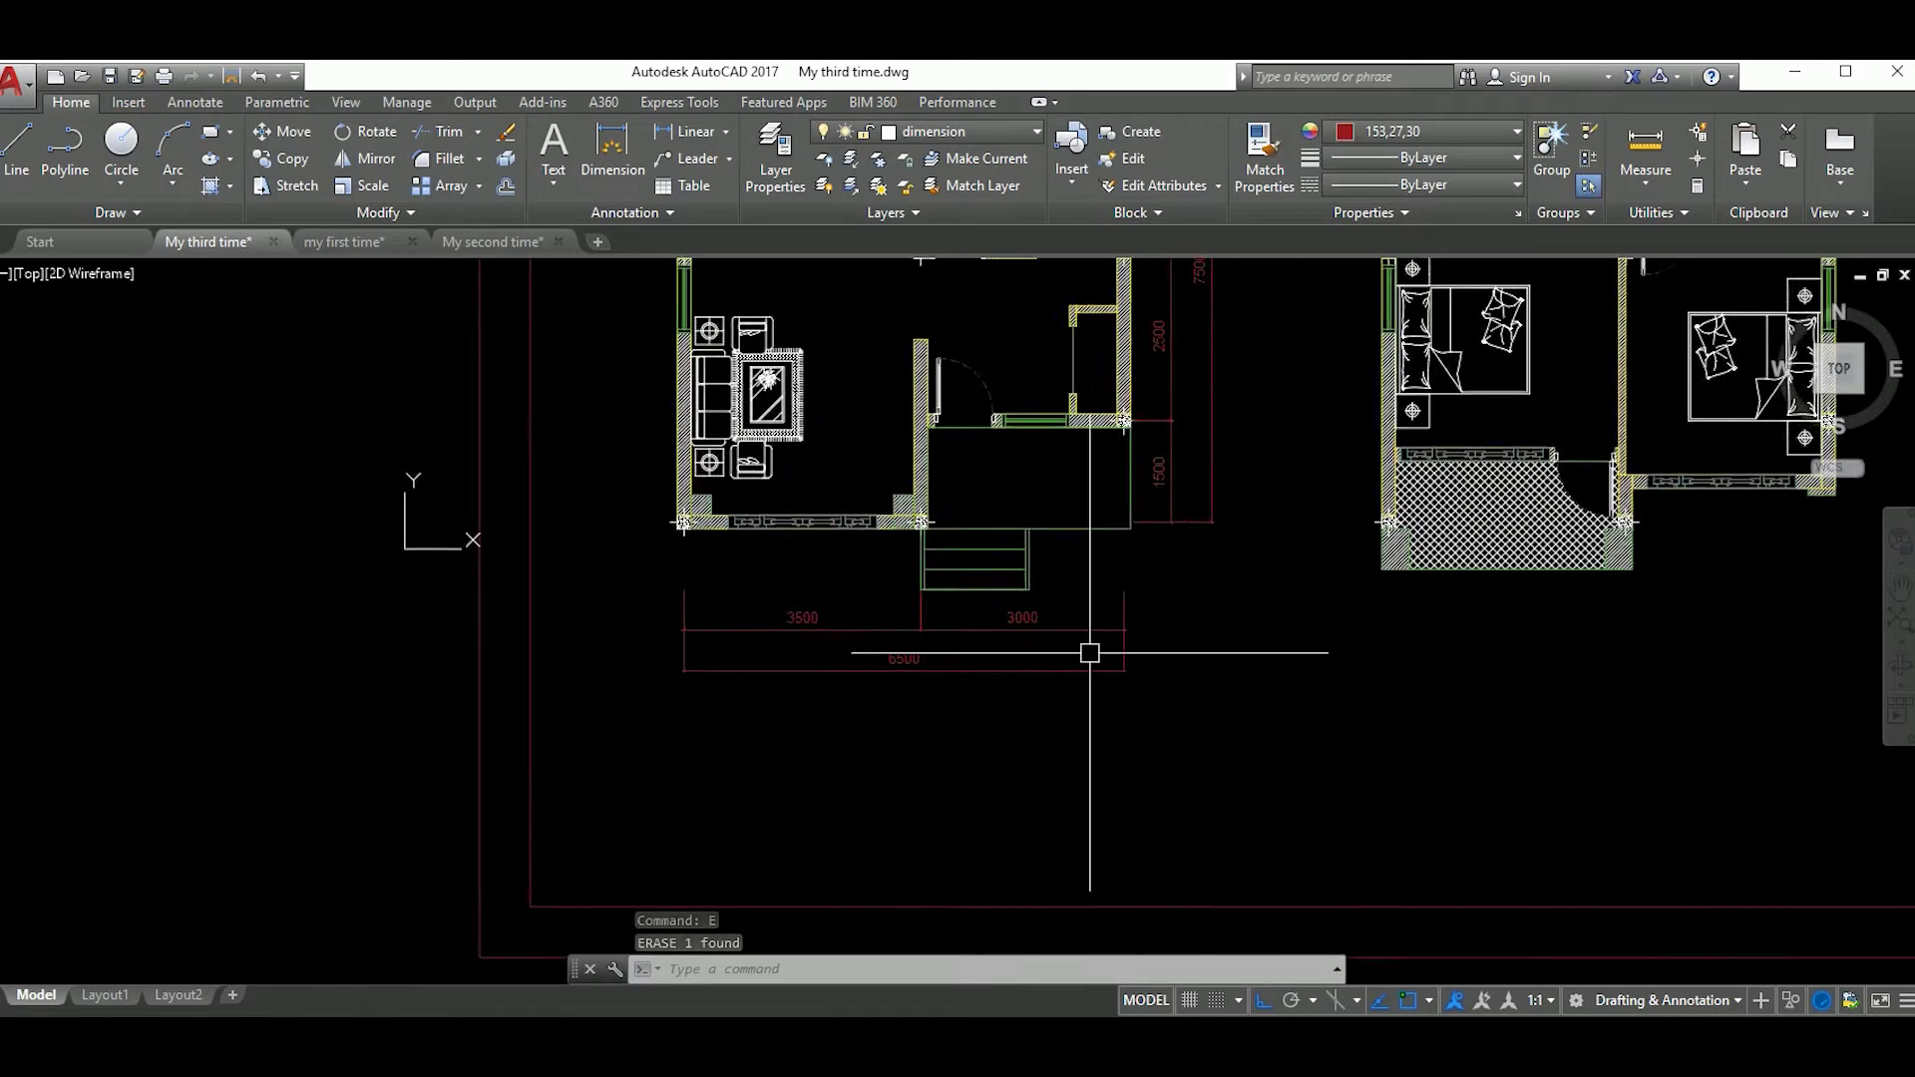
scroll(1087, 653, up, 2)
scroll(974, 697, down, 4)
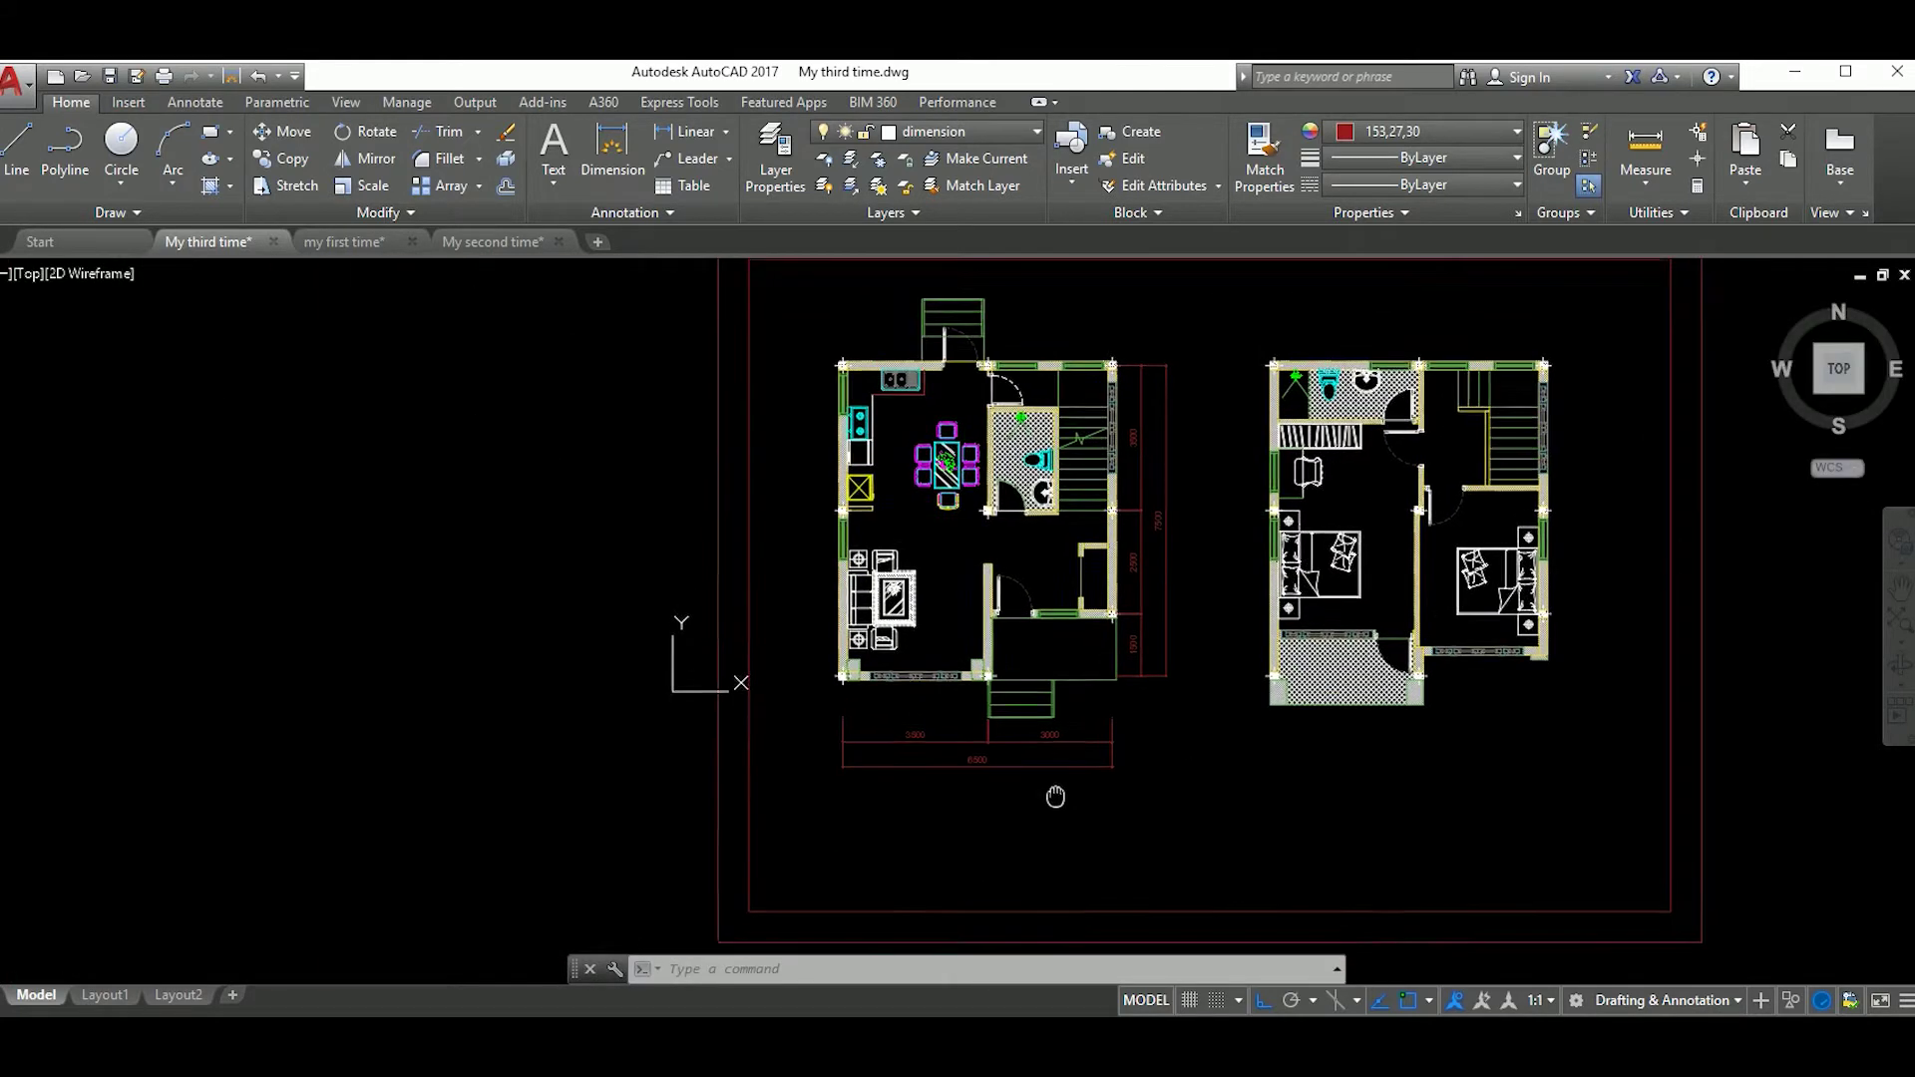
Step: Draw a circle below the left plan, resize it, and offset a second ring
text(c)
key(Return)
scroll(858, 727, up, 5)
click(903, 613)
scroll(930, 702, down, 2)
scroll(1099, 774, down, 4)
scroll(1091, 727, up, 4)
scroll(851, 749, up, 3)
click(851, 749)
scroll(851, 748, up, 2)
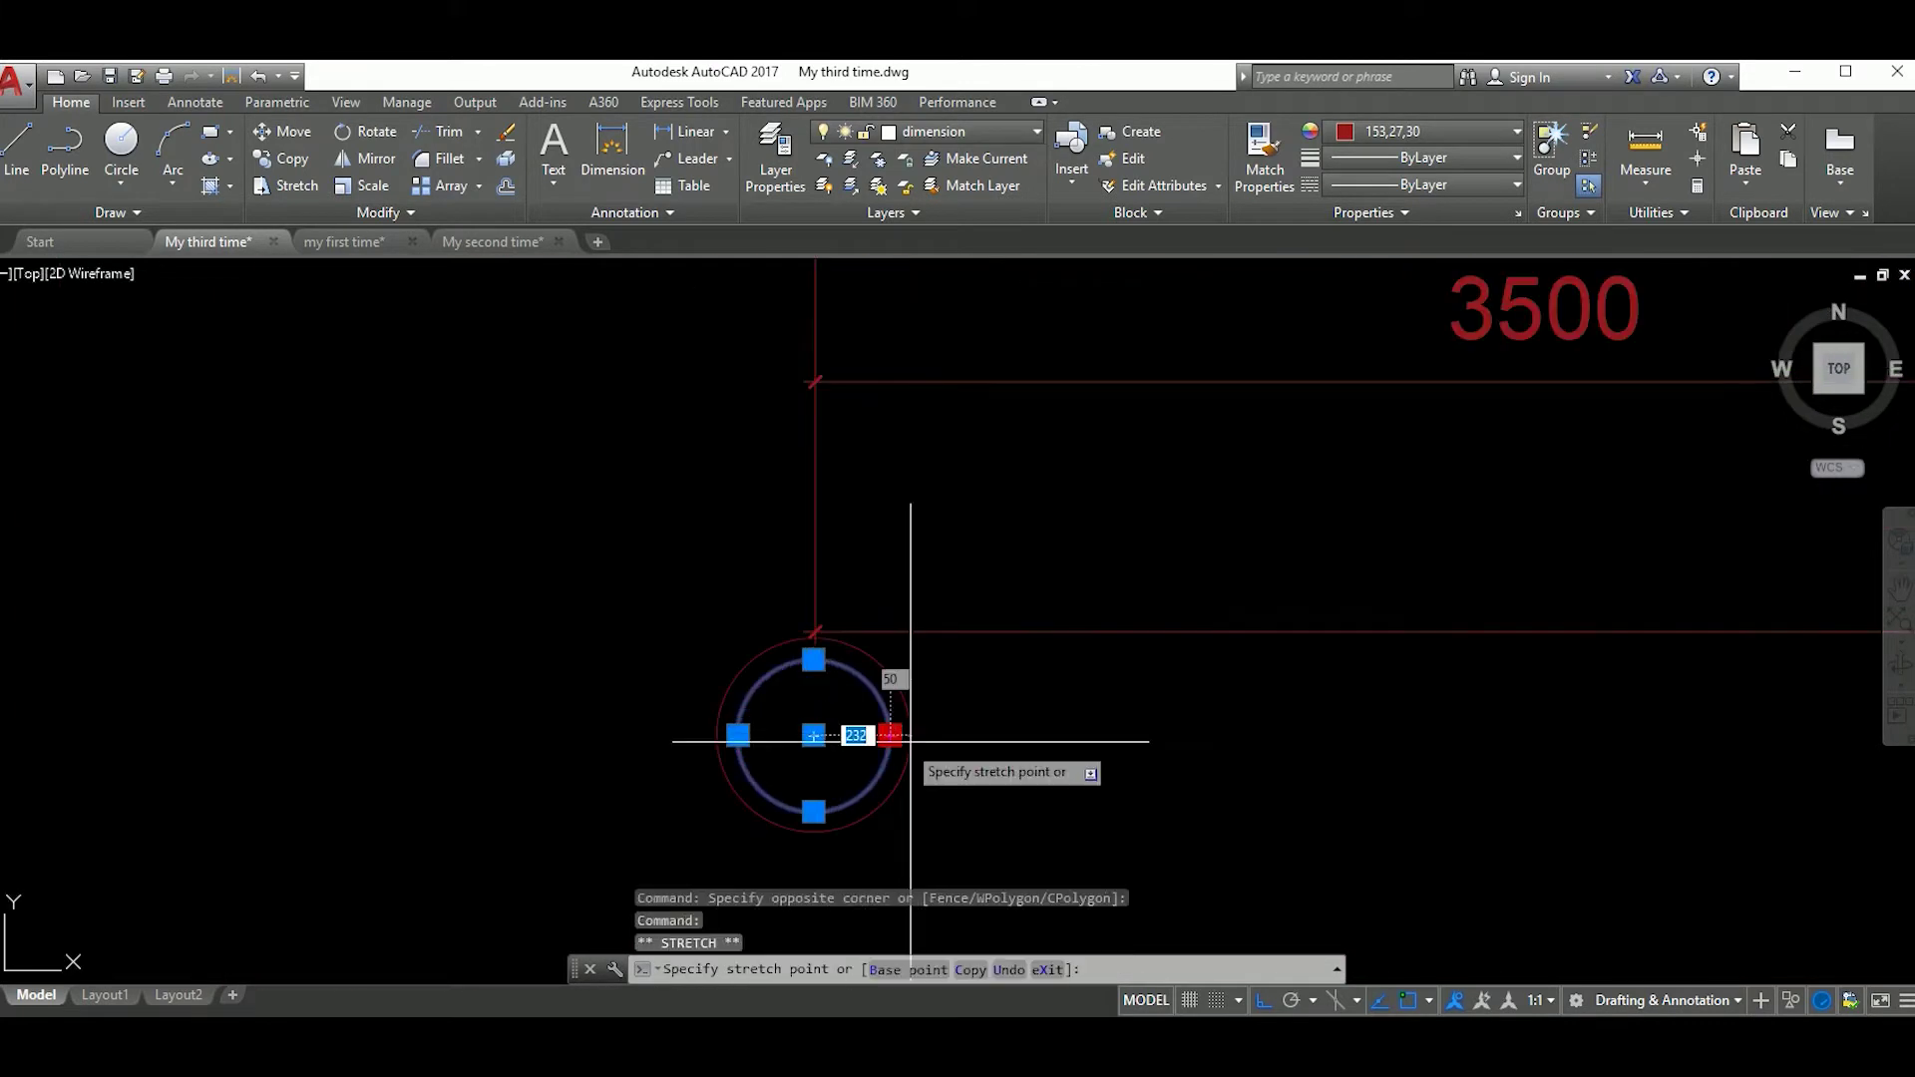
click(894, 735)
scroll(1085, 736, down, 4)
key(Return)
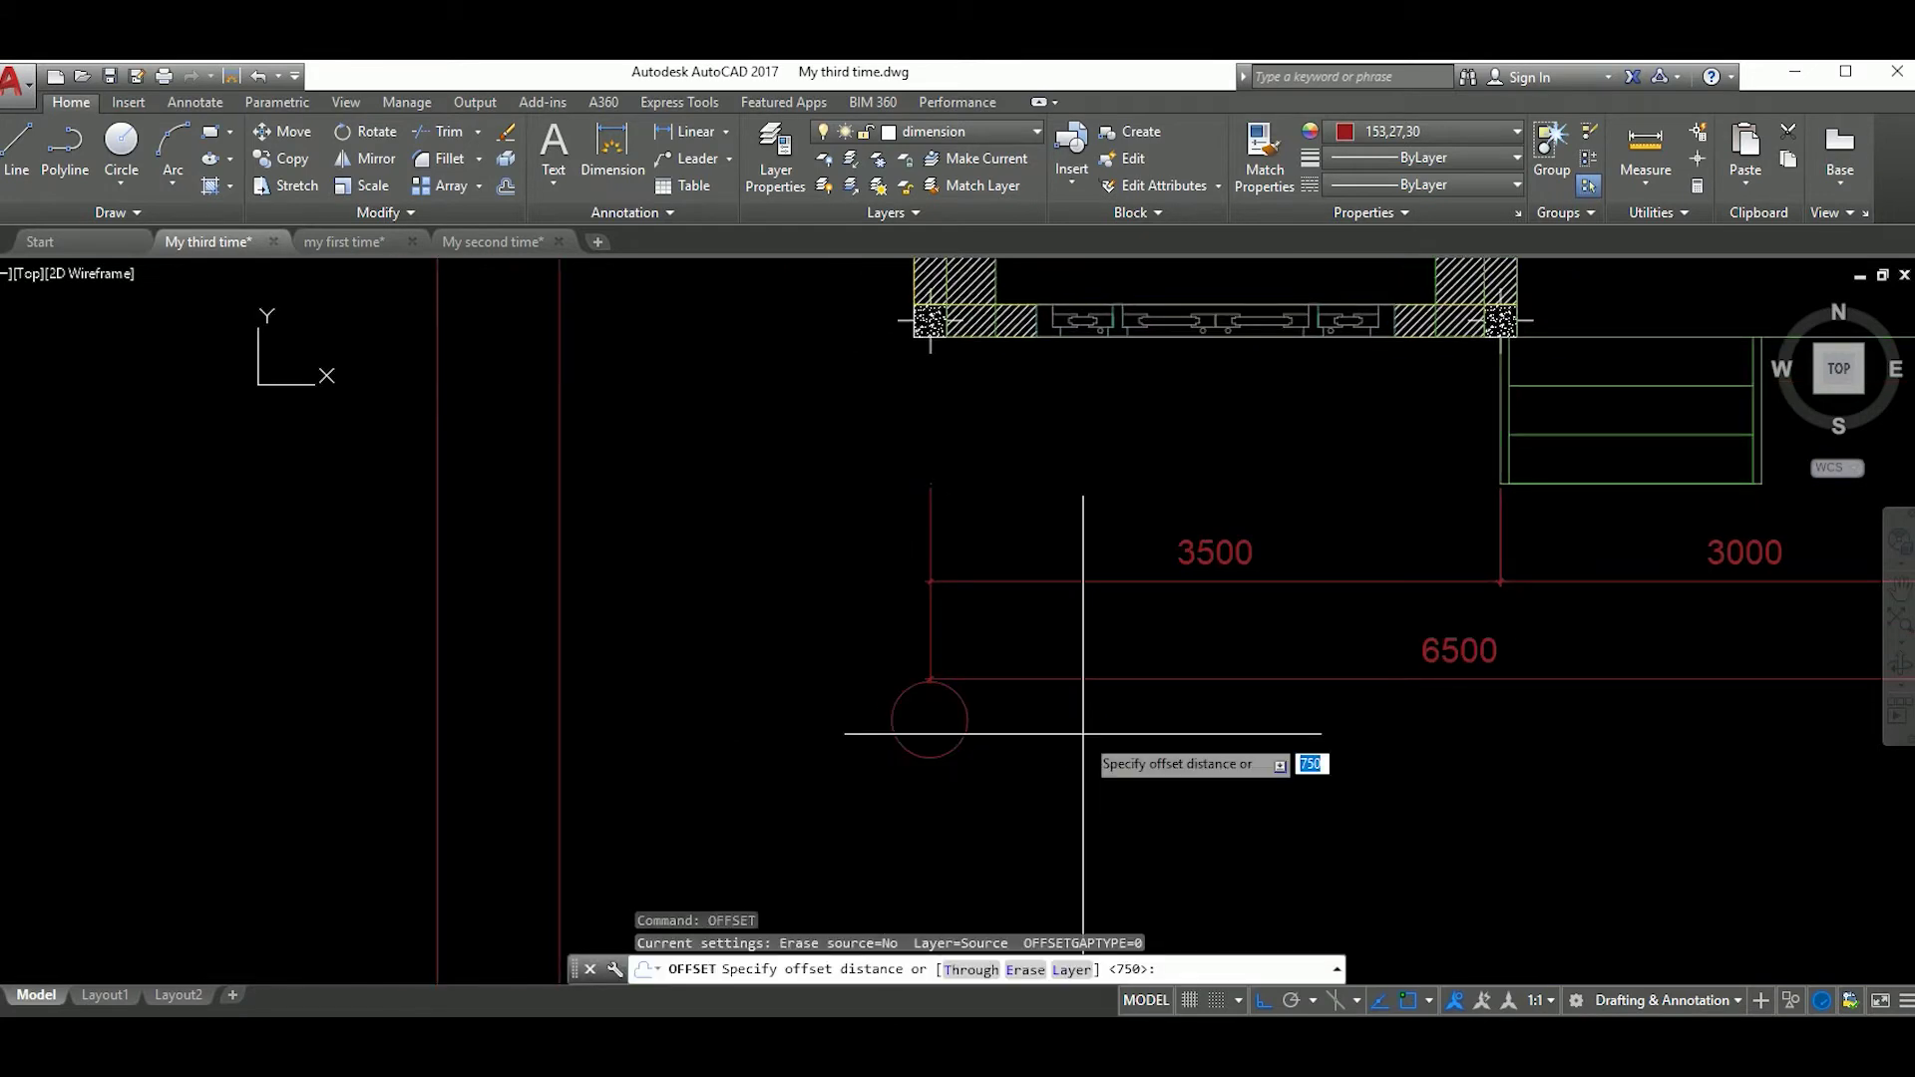
key(Return)
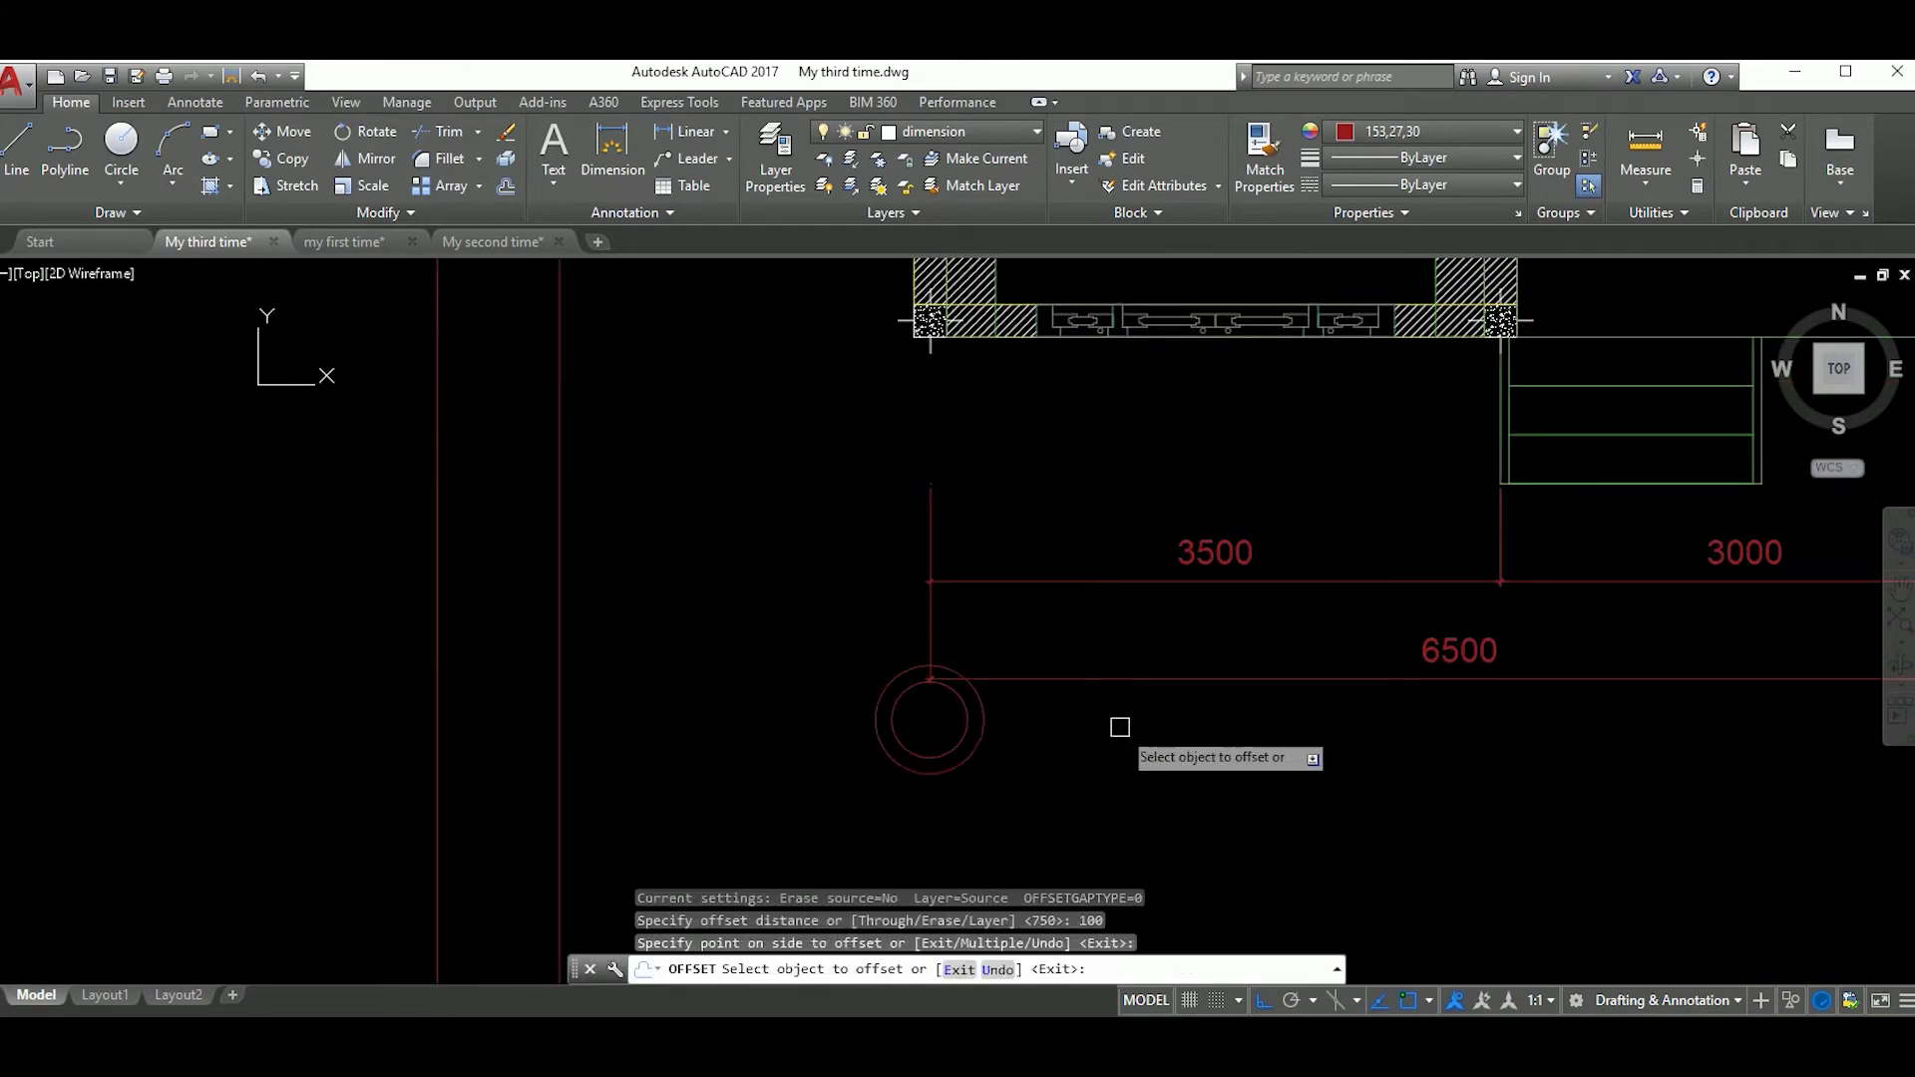
Step: Move the two concentric rings to a new position
text(m)
key(Return)
click(1094, 782)
scroll(1143, 800, down, 3)
scroll(1143, 800, up, 4)
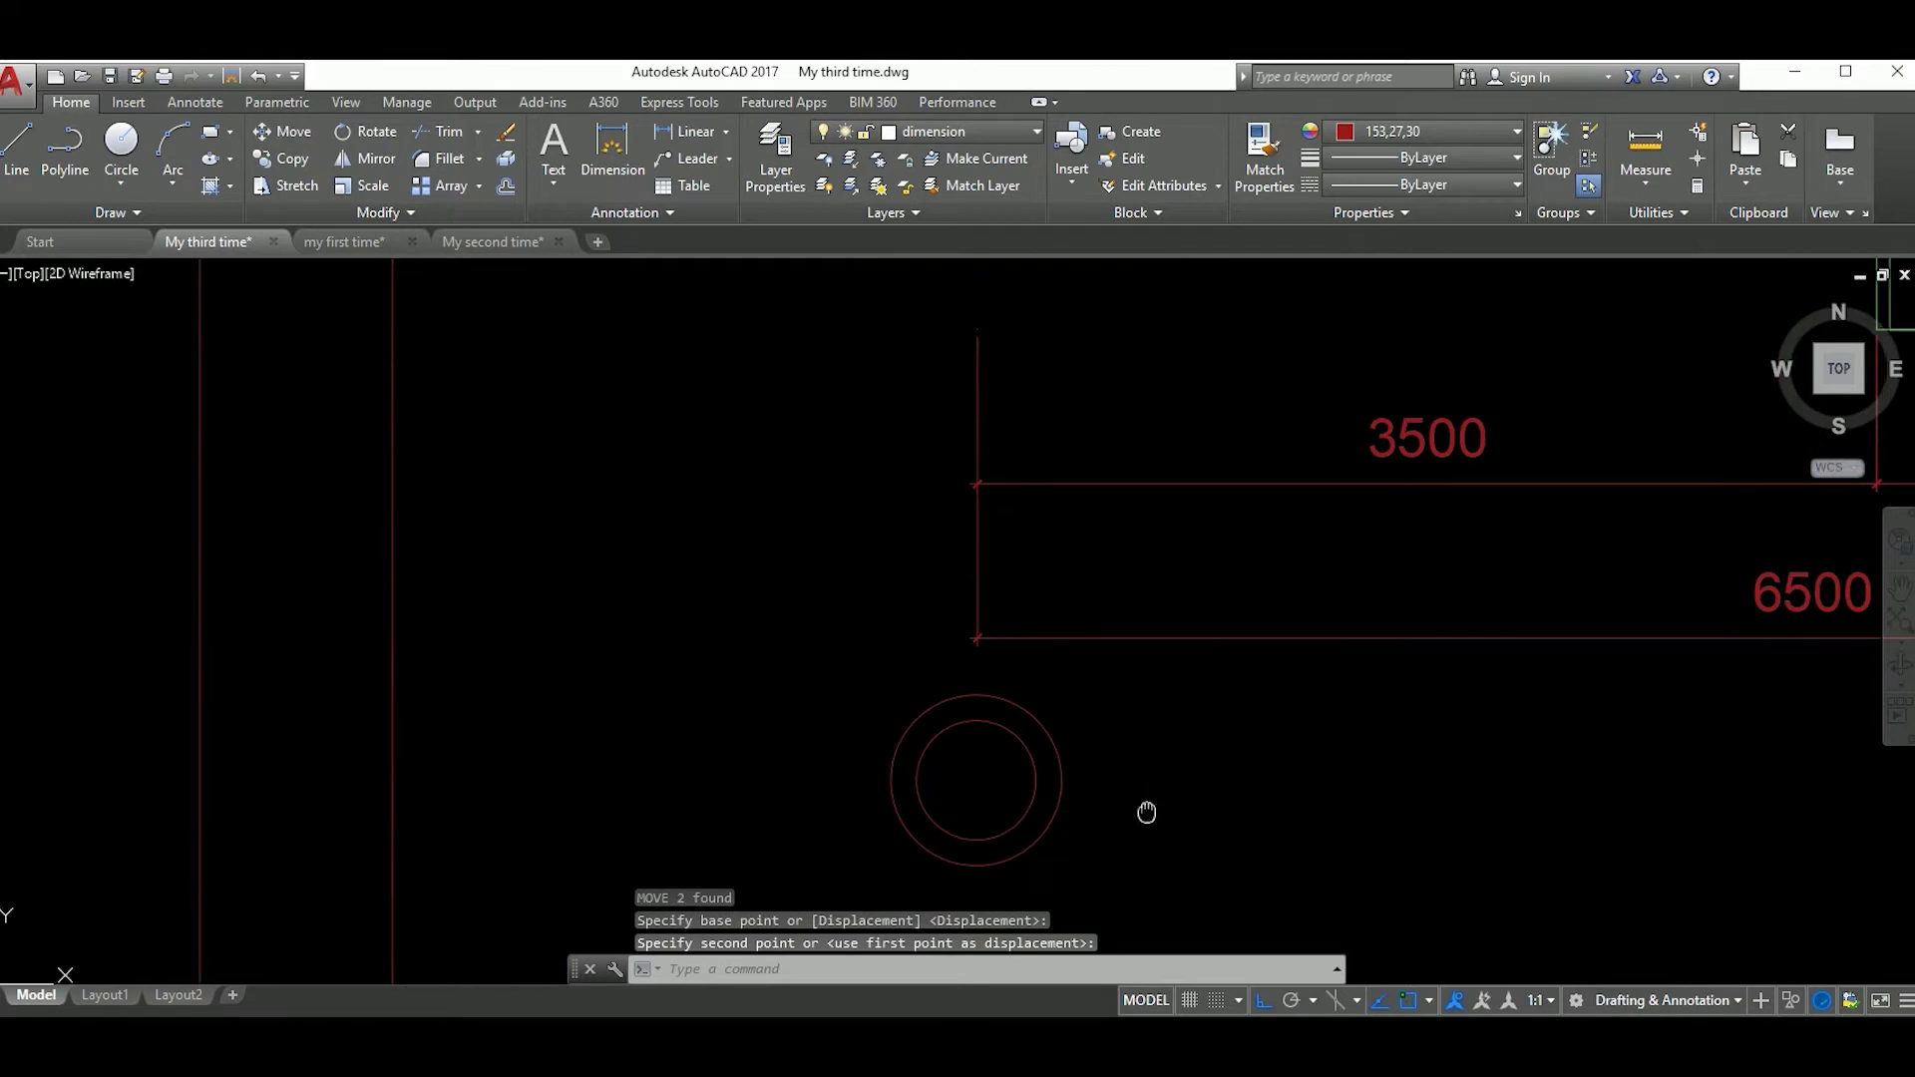
click(1146, 812)
scroll(1097, 788, up, 2)
Step: Rework the rings with 100-unit offsets, removing the extra outer circle
click(1074, 754)
text(o)
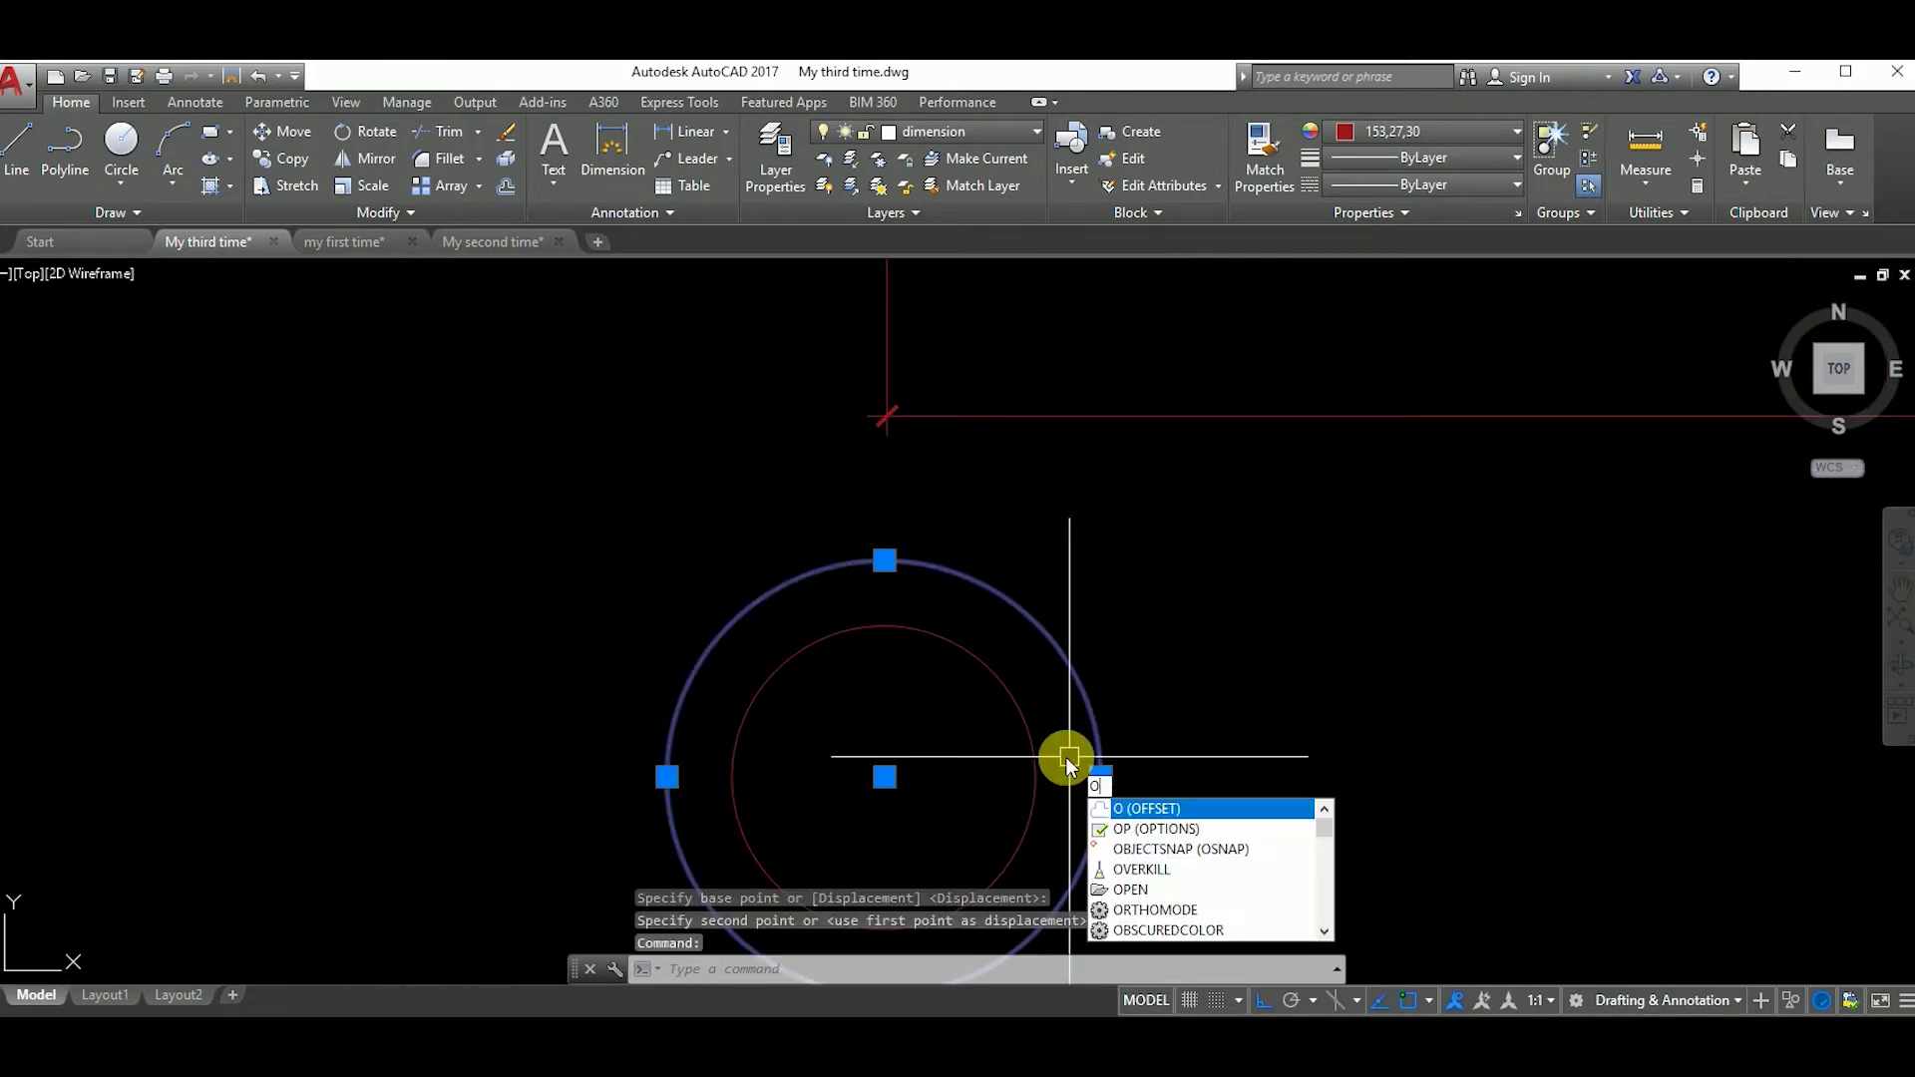
key(Return)
key(Return)
click(1078, 760)
click(1138, 758)
key(Escape)
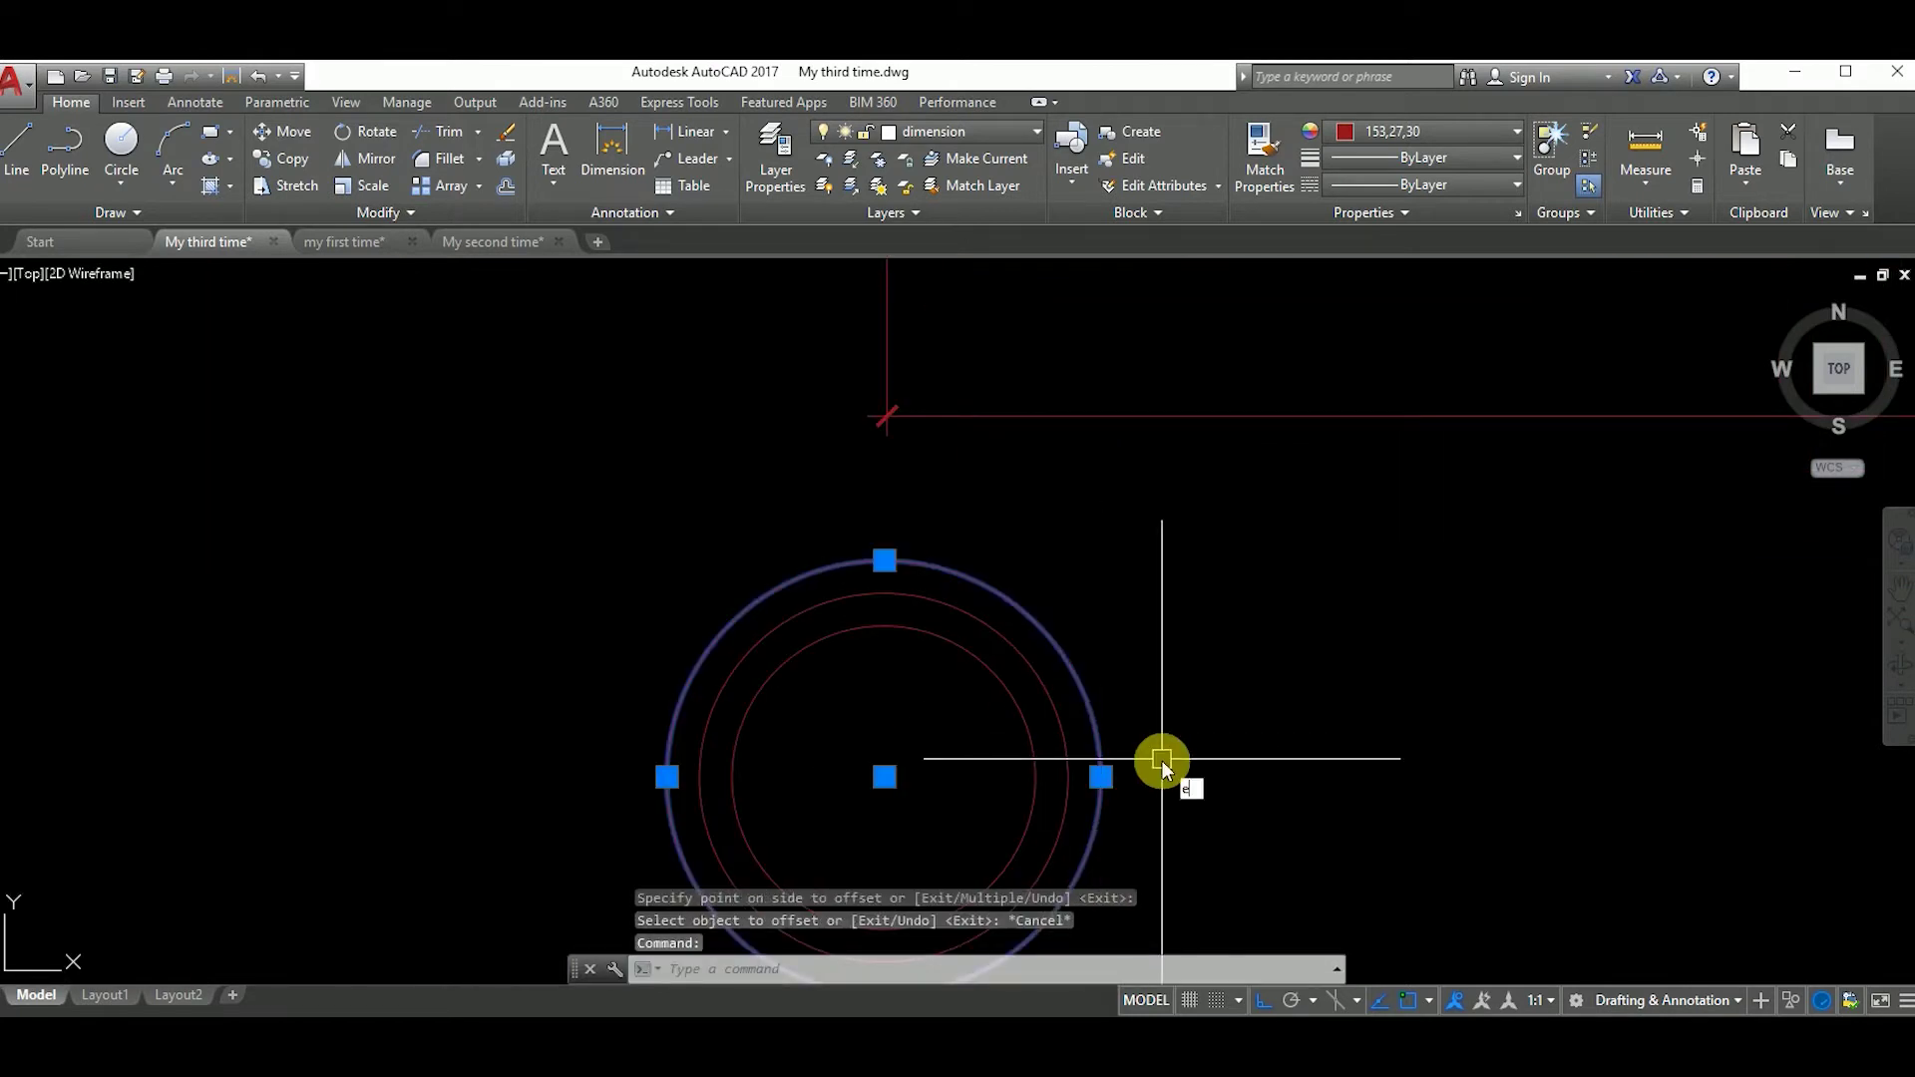
text(E)
key(Return)
text(o)
Step: Draw short cross tick lines at the rings' right, bottom and left quadrants
key(Return)
text(0)
key(Return)
click(1067, 768)
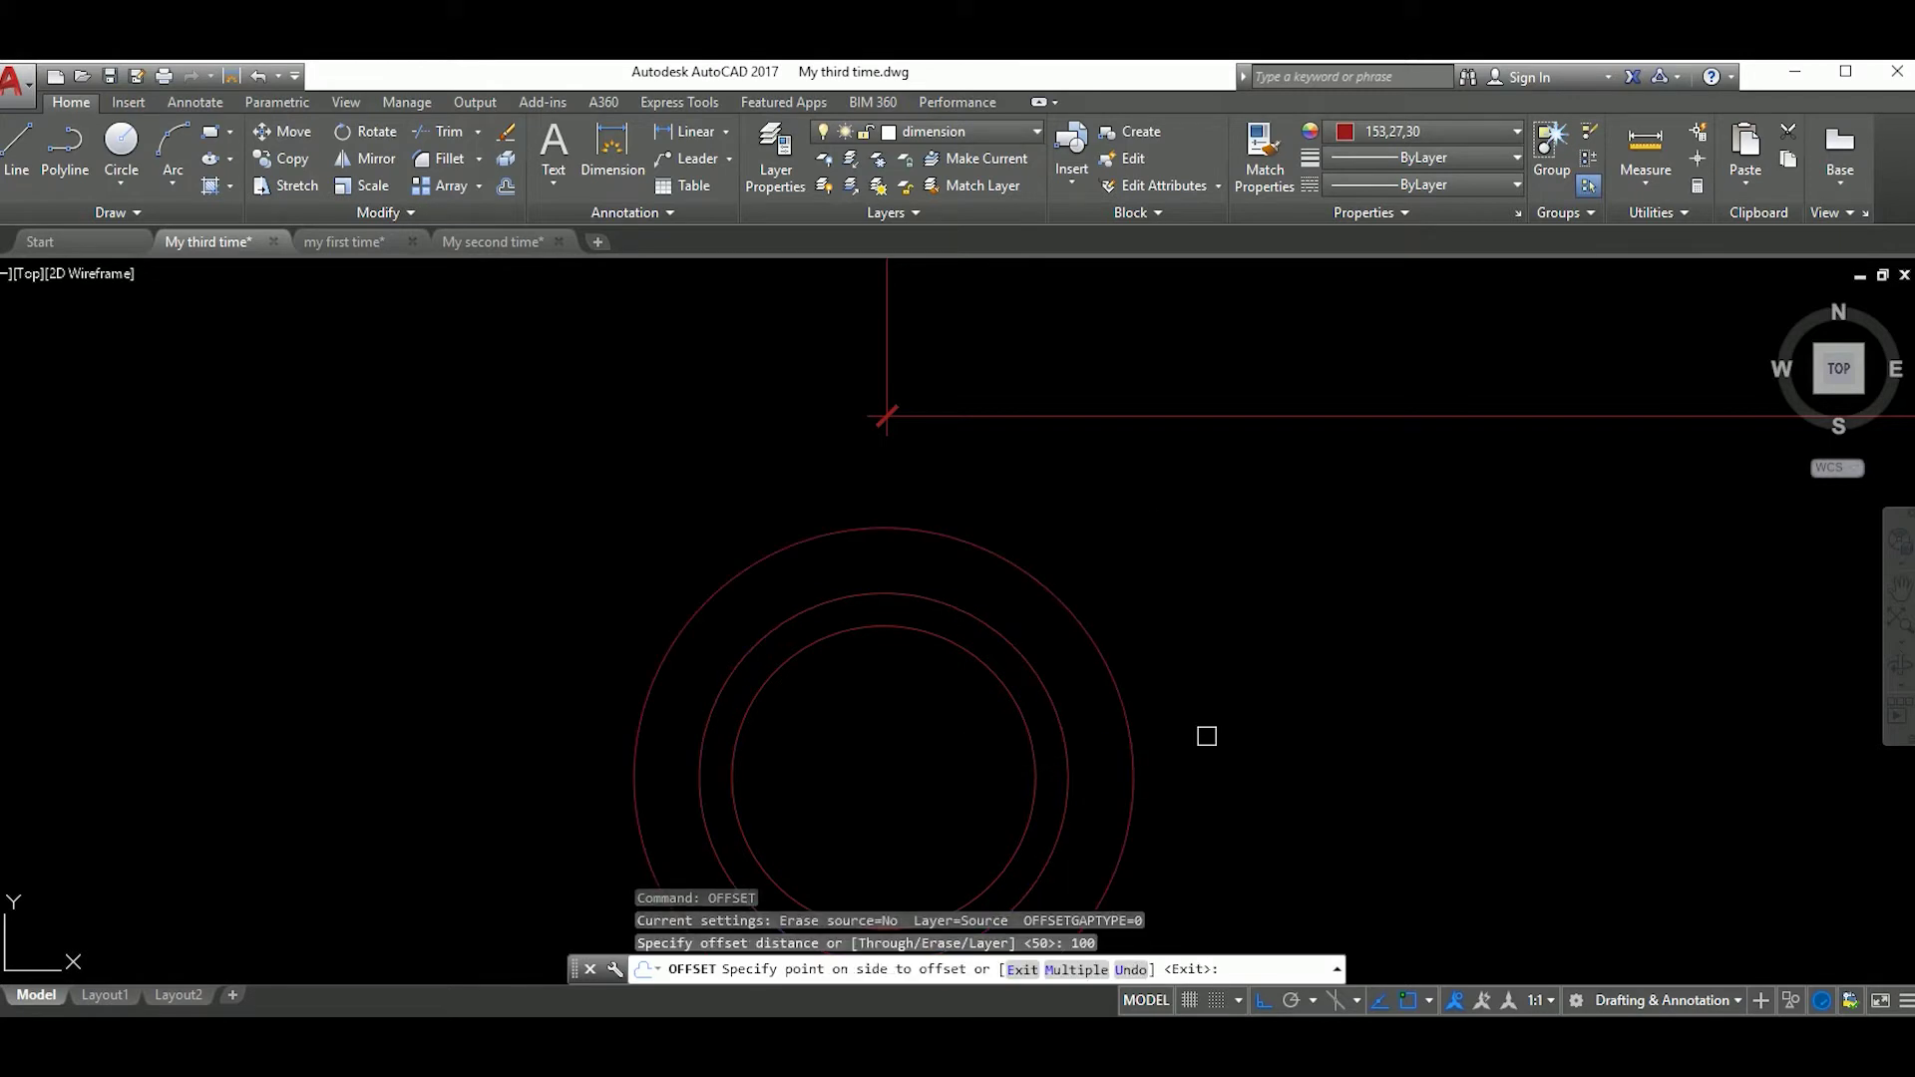
click(1206, 735)
key(Escape)
text(l)
key(Return)
key(Return)
key(Return)
key(Return)
click(1078, 638)
click(1143, 626)
key(Return)
key(Return)
middle_drag(843, 706, 954, 614)
click(1007, 719)
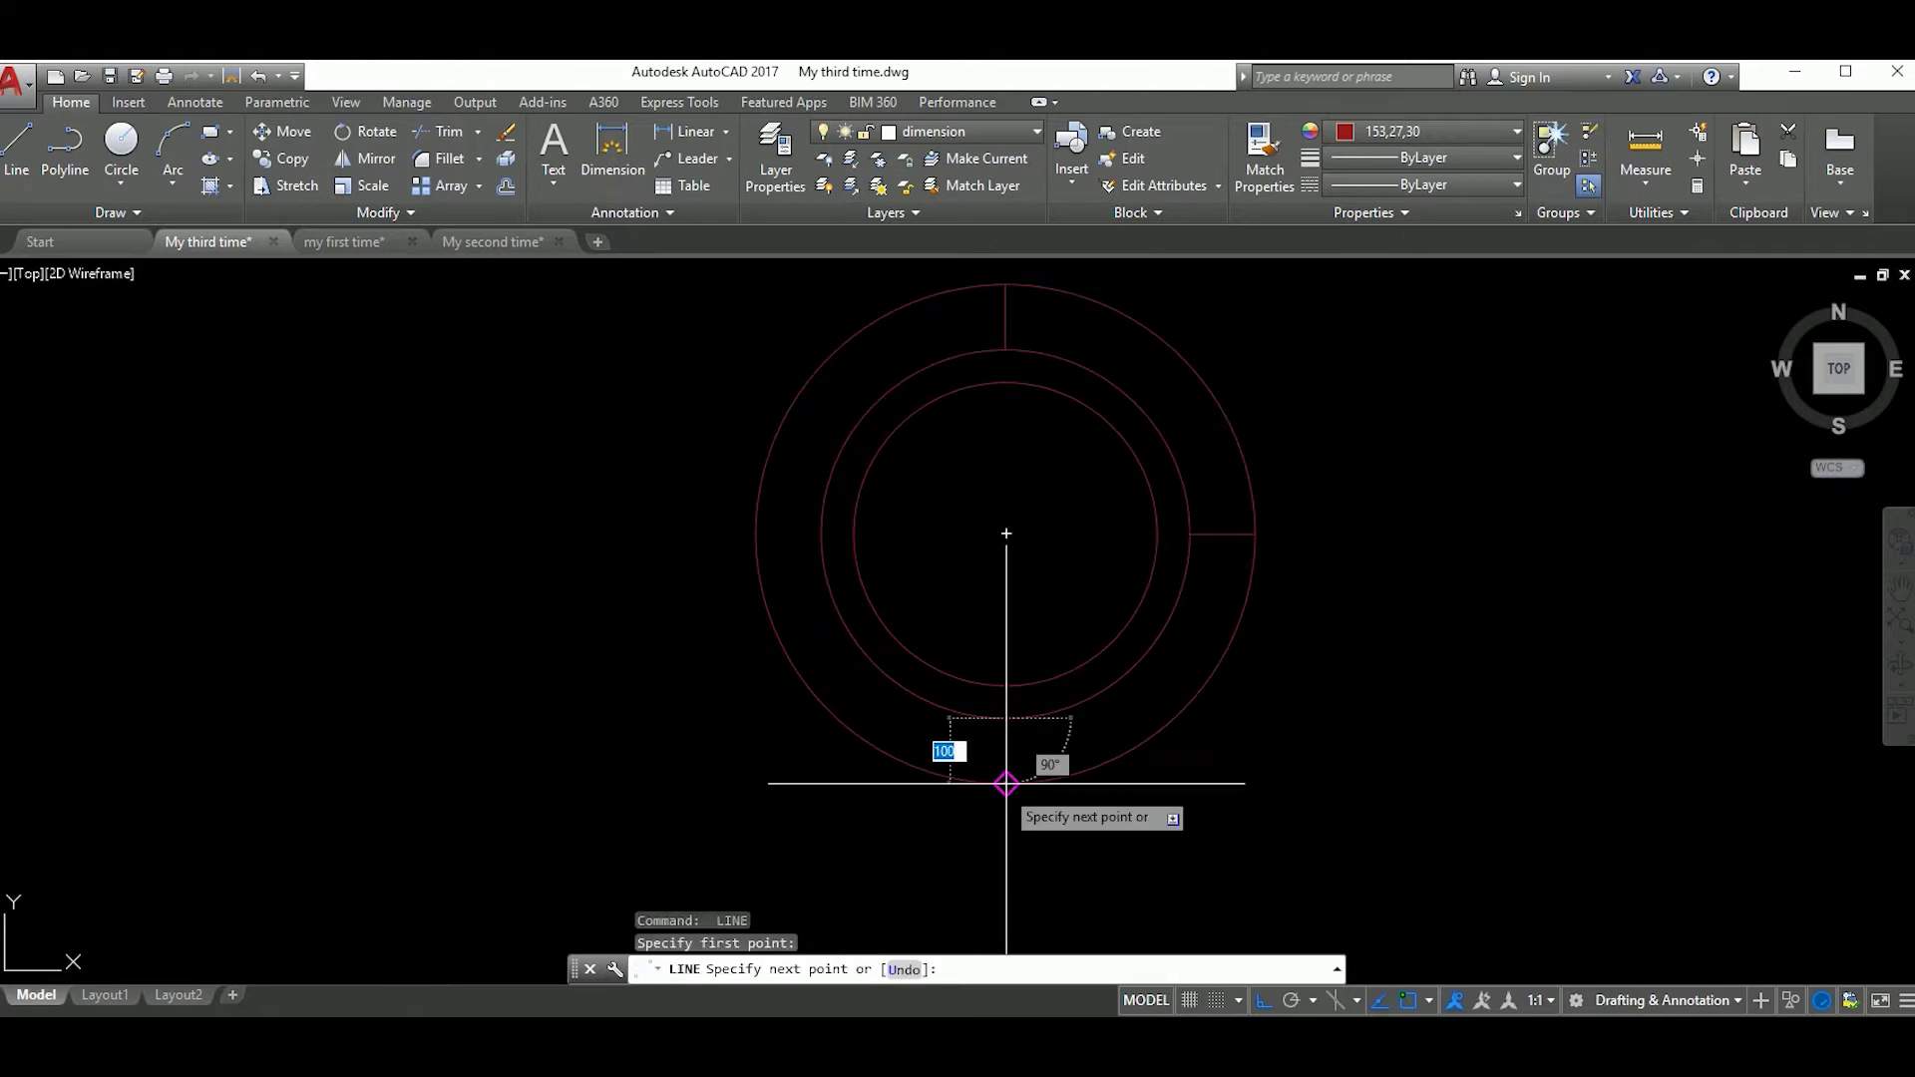
click(1007, 783)
key(Return)
key(Return)
middle_drag(821, 532, 1020, 623)
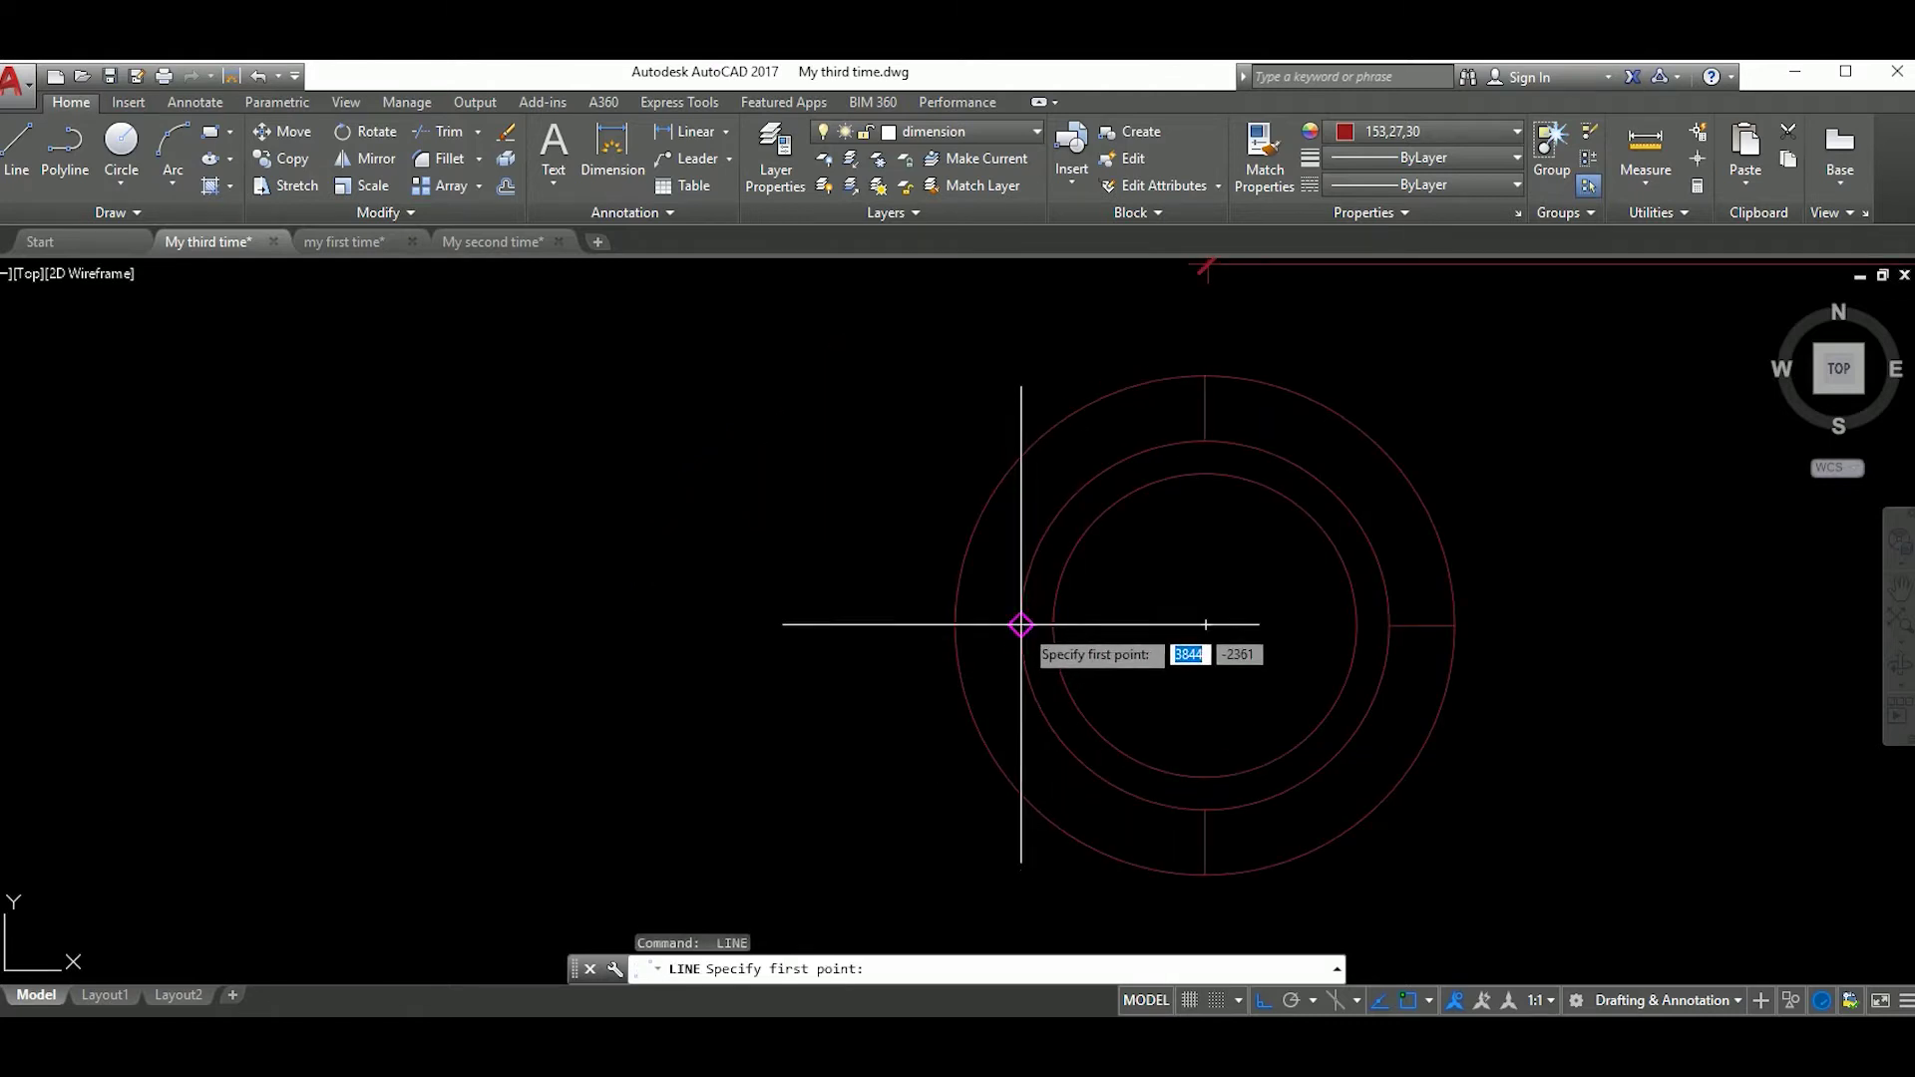
click(1020, 625)
click(955, 624)
key(e)
Step: Window-select the whole grid bubble and move it from its base point
key(Return)
scroll(954, 559, down, 5)
click(877, 505)
click(1213, 738)
text(m)
key(Return)
scroll(1061, 524, up, 3)
click(1069, 504)
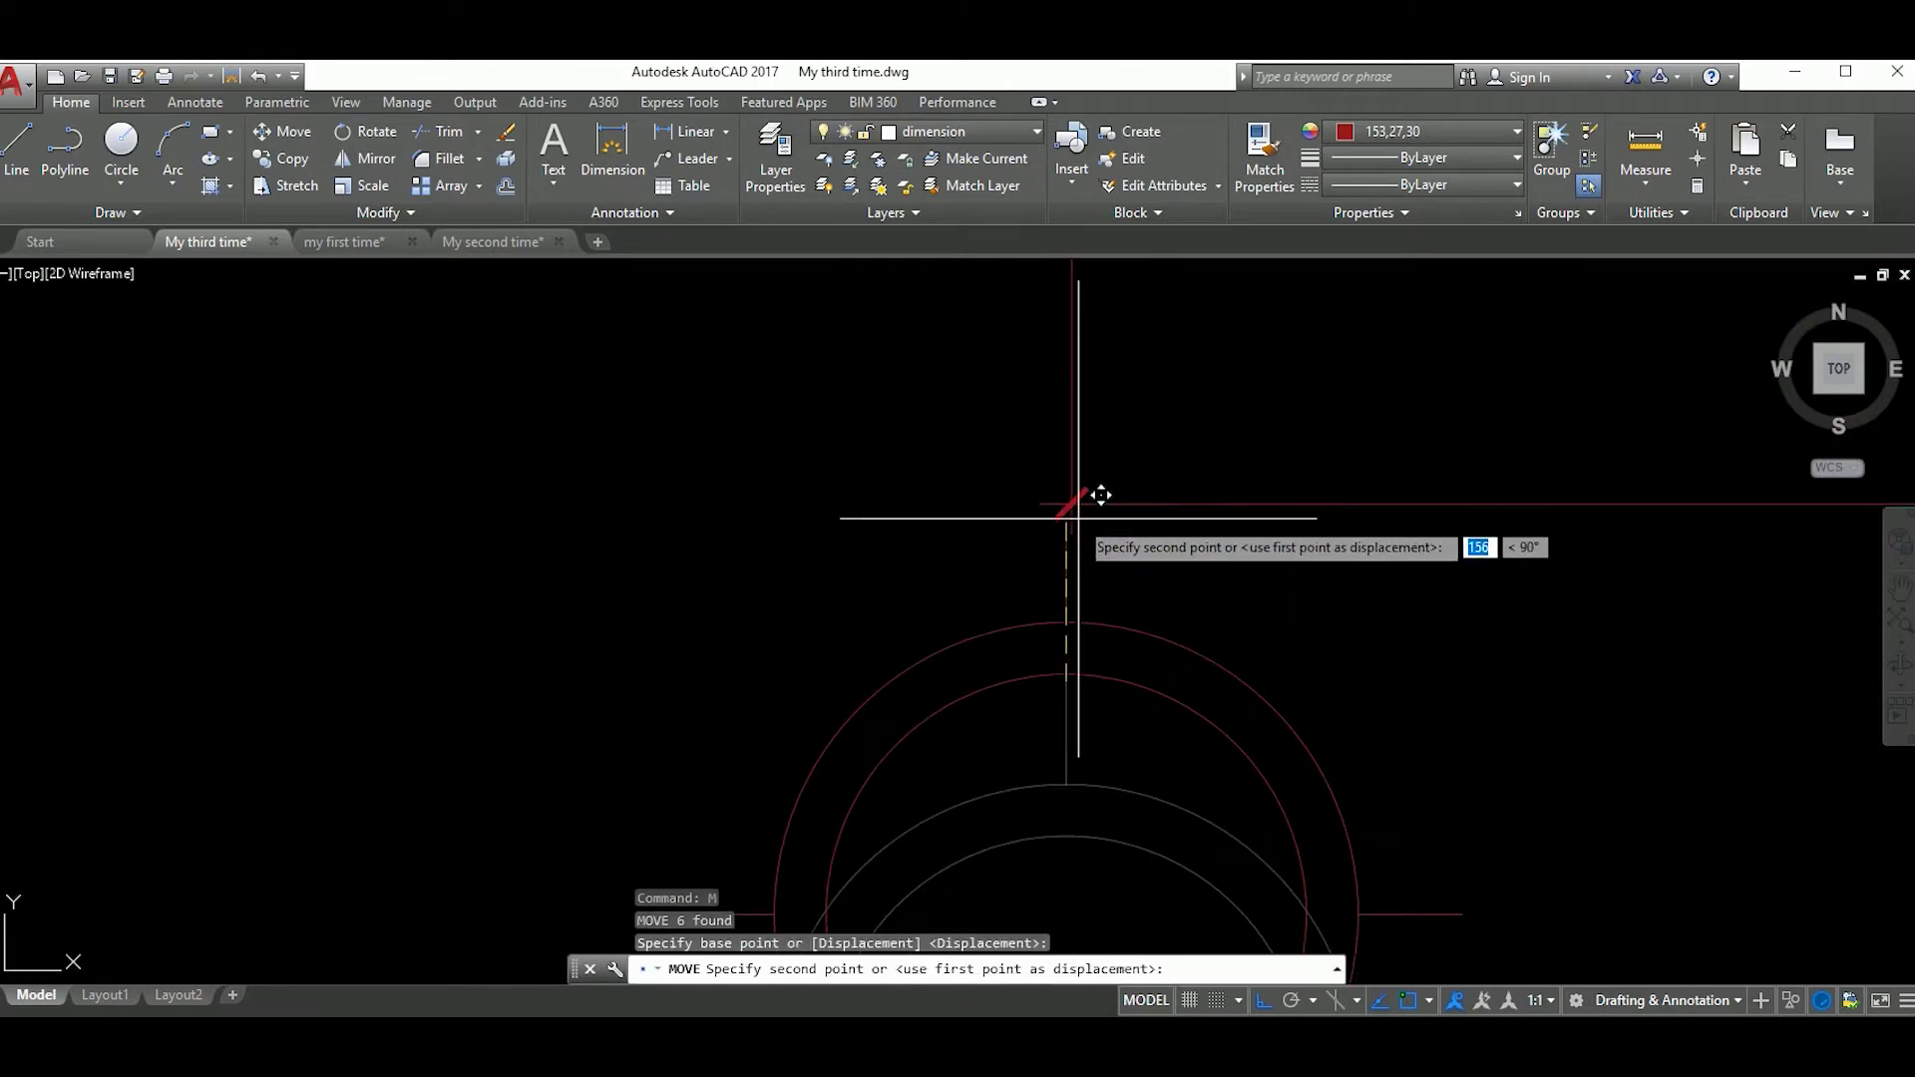
scroll(1133, 639, down, 2)
scroll(1134, 639, down, 4)
scroll(1112, 714, down, 2)
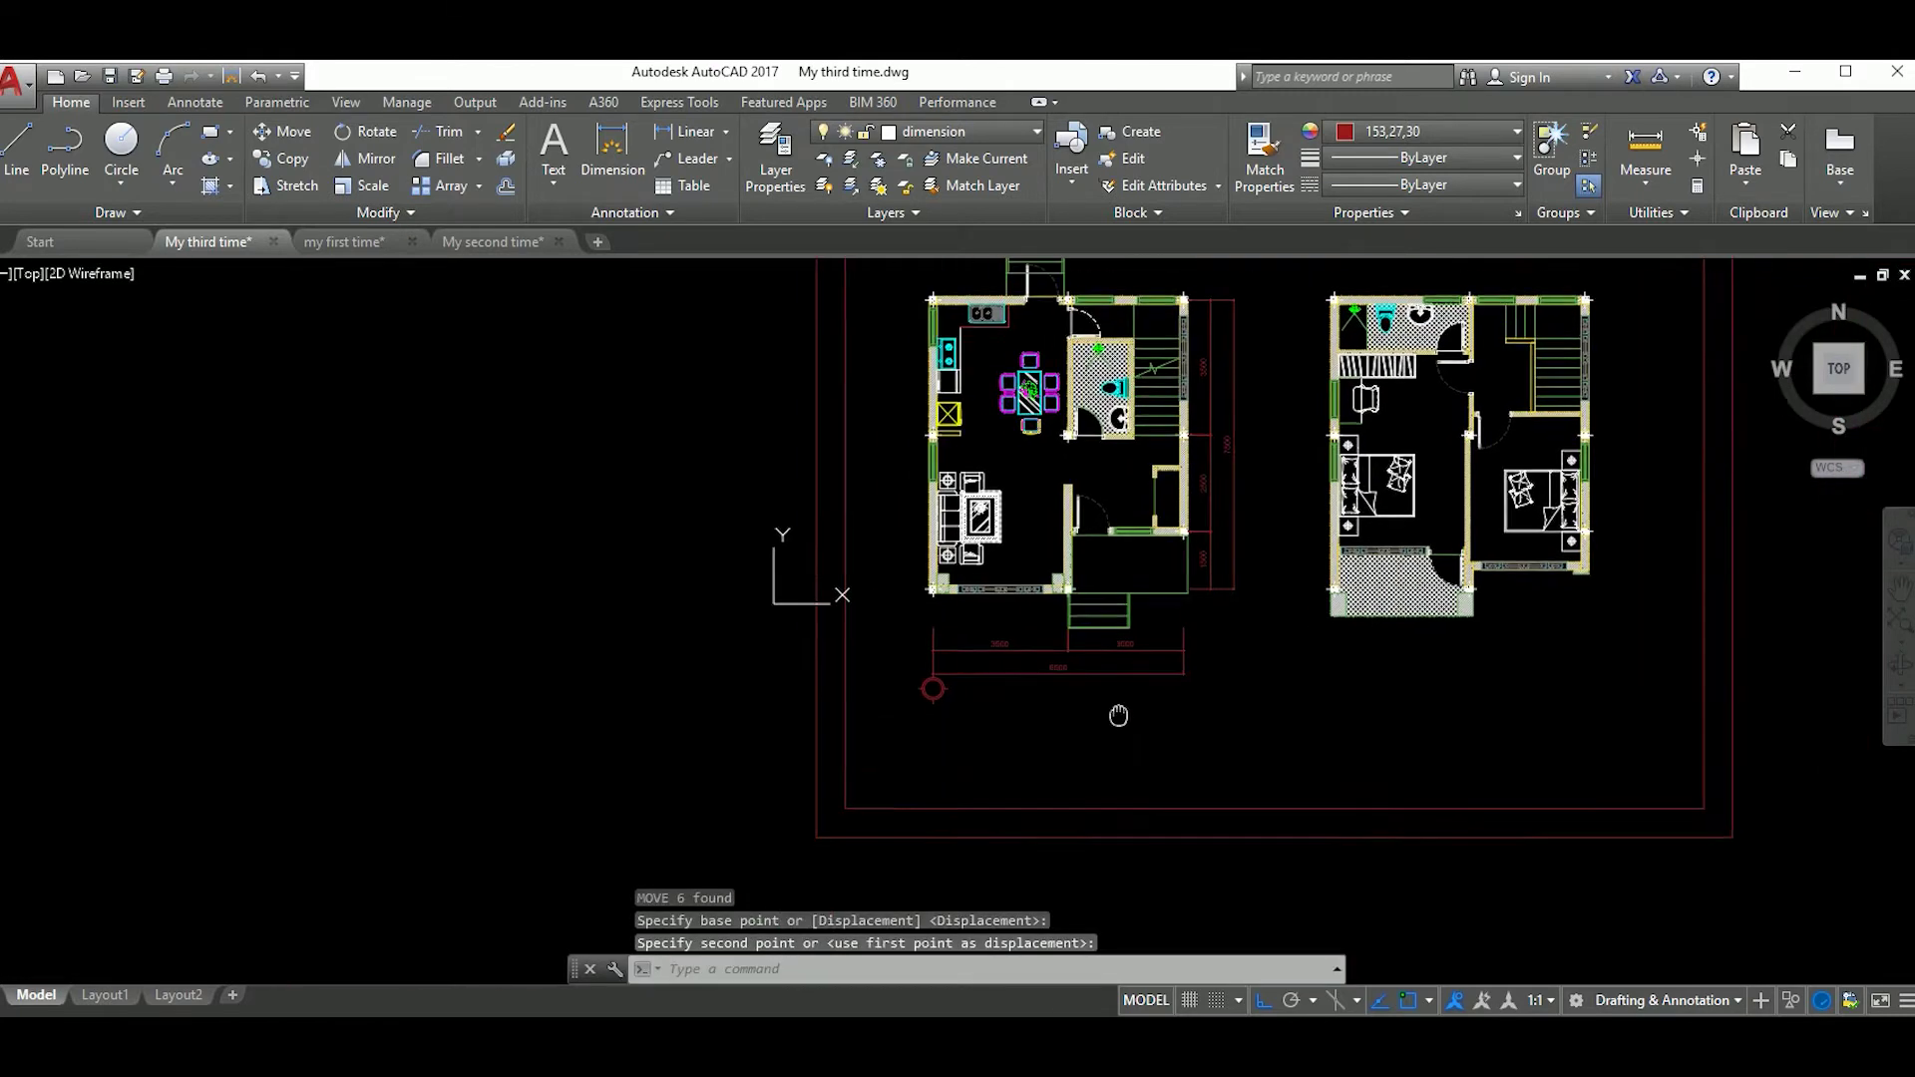
Step: Drop the bubble at the dimension line end and draw a multiline text box beside it
click(1100, 721)
text(mt)
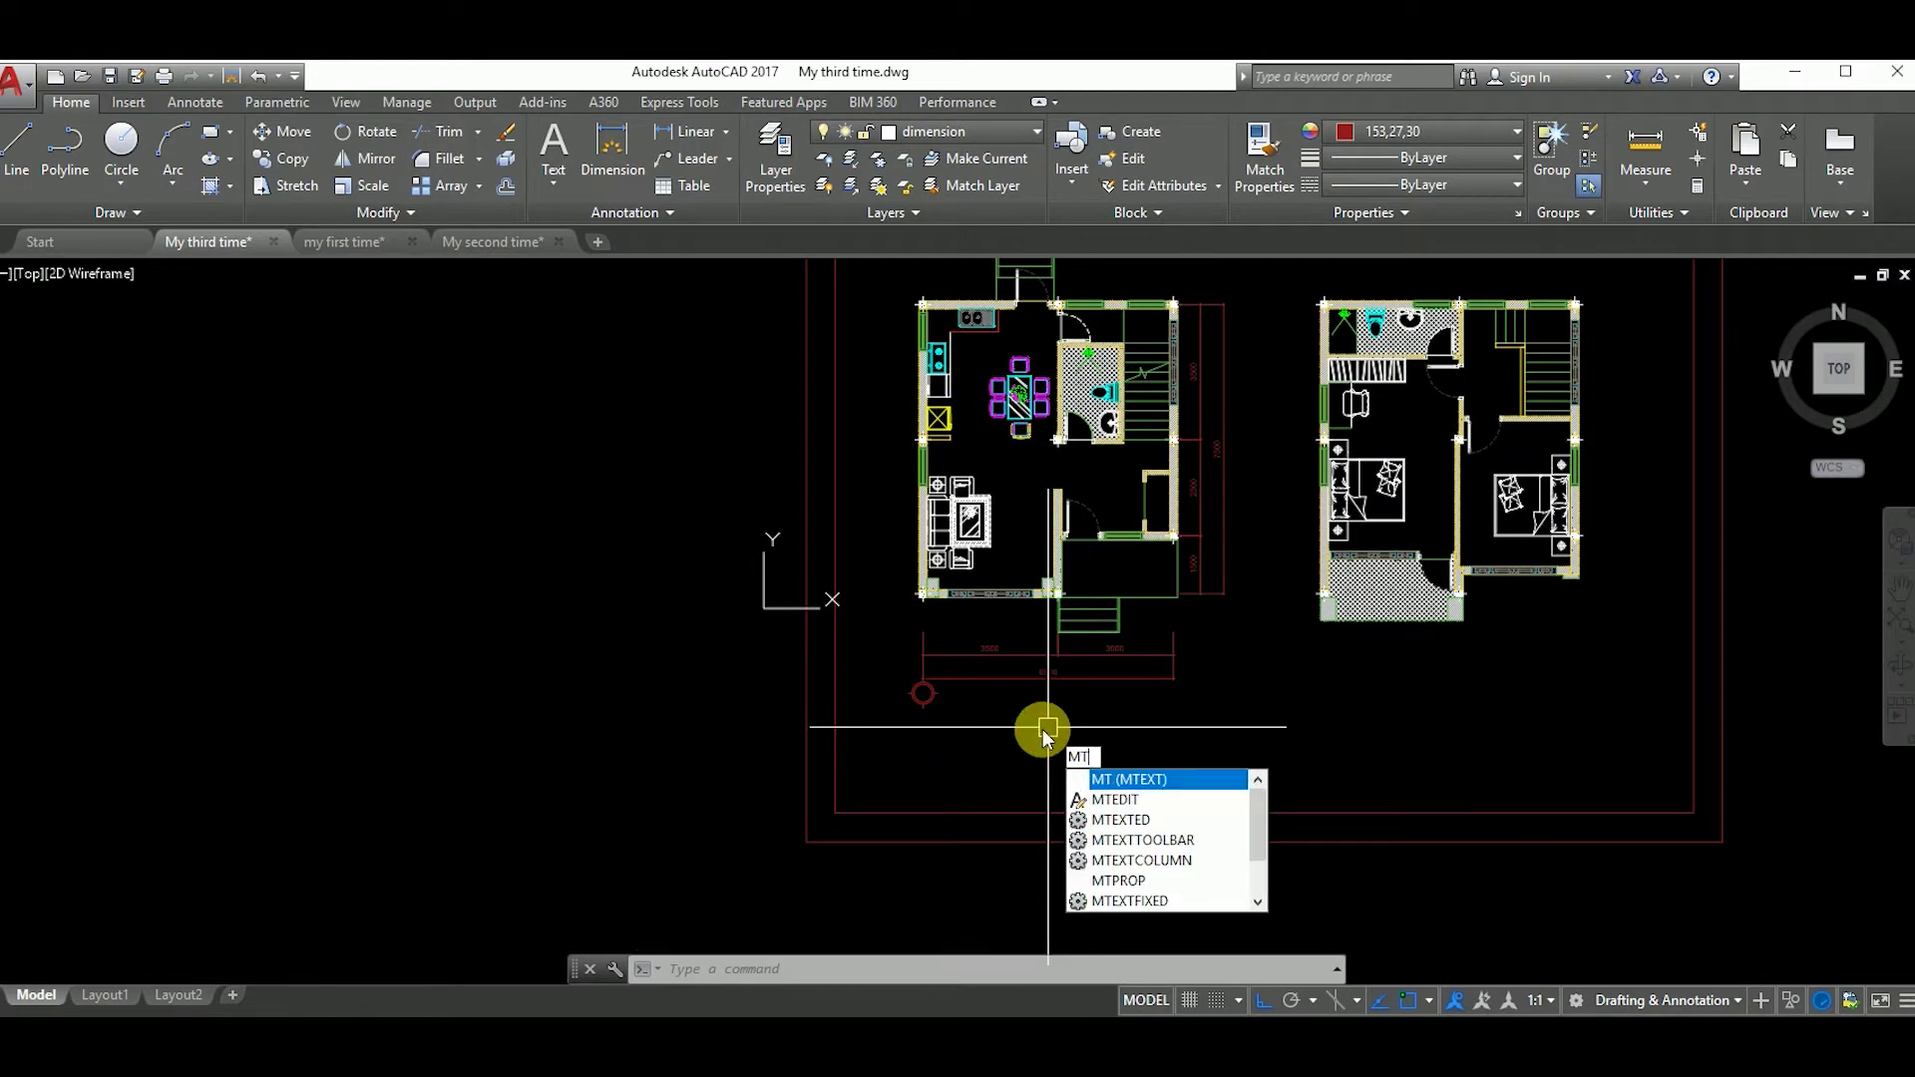
key(Return)
scroll(941, 702, up, 6)
scroll(938, 699, up, 2)
click(924, 642)
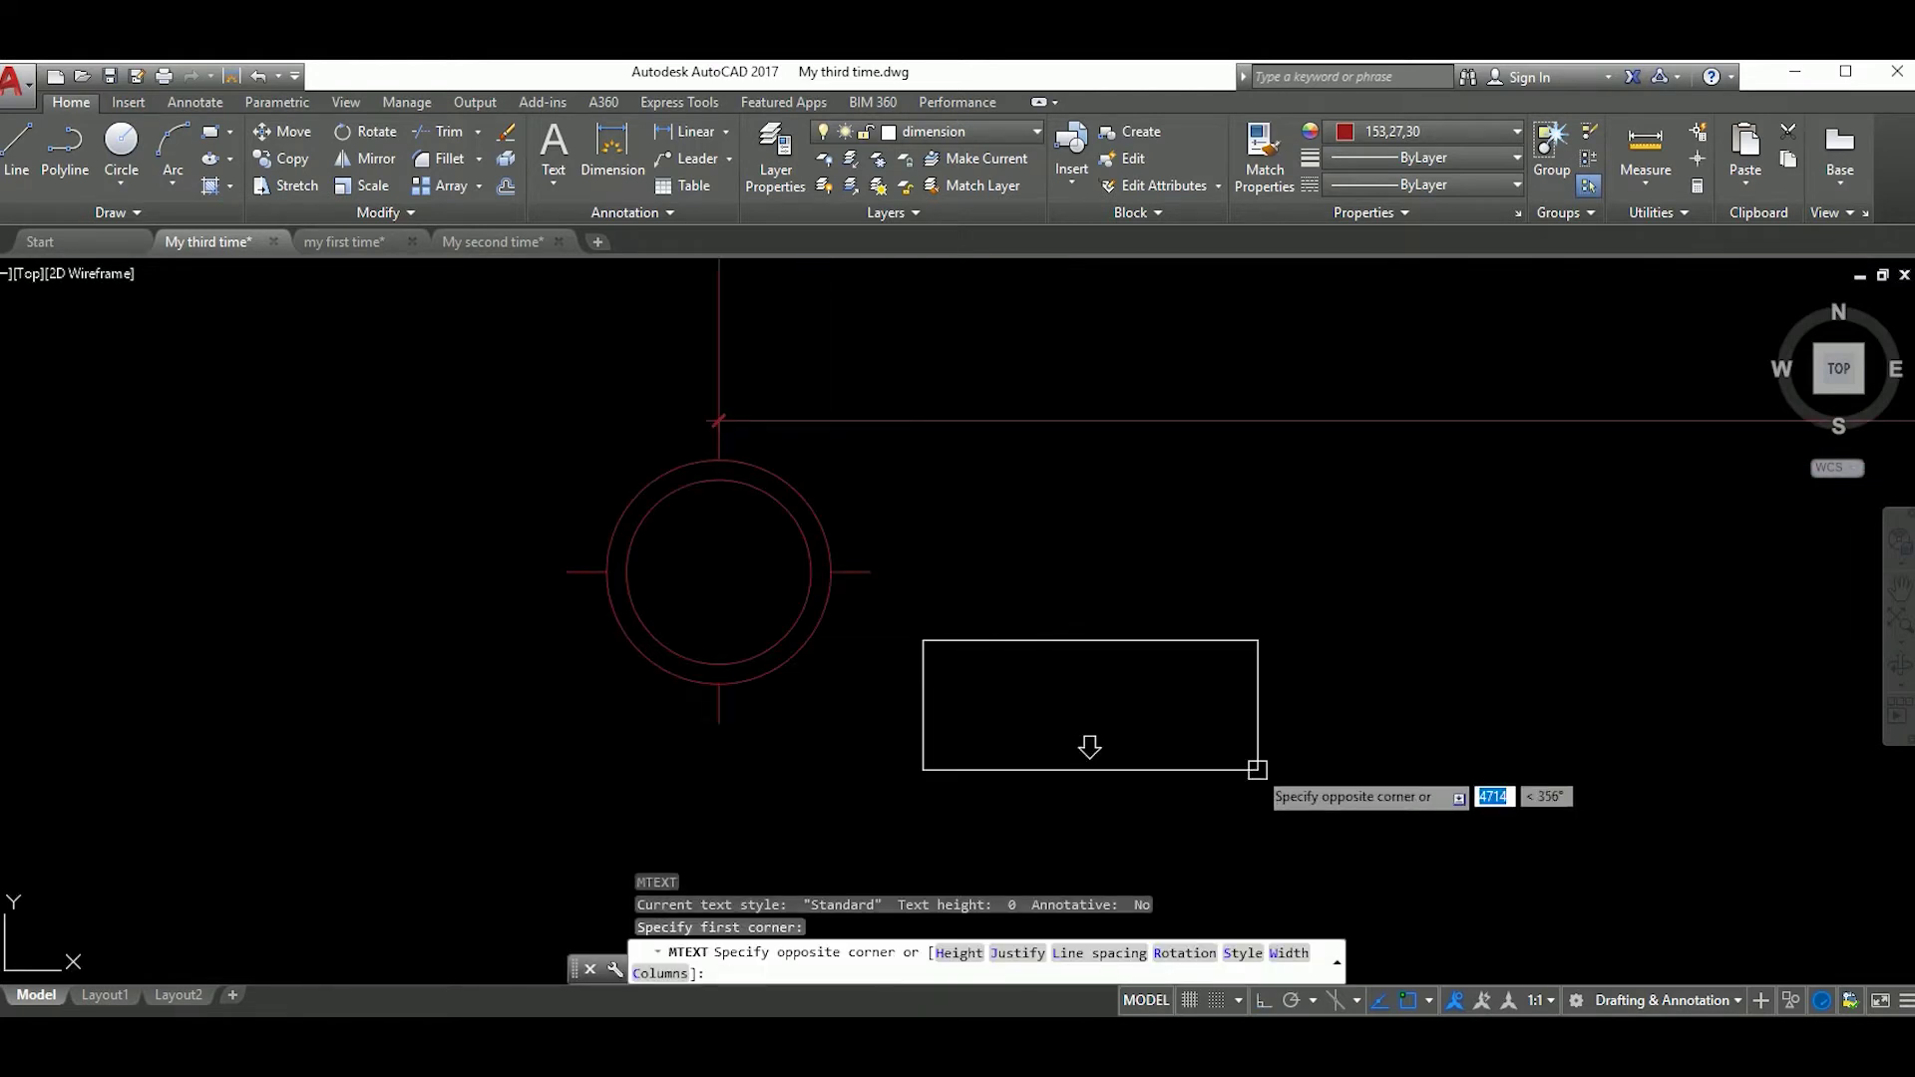
click(1374, 782)
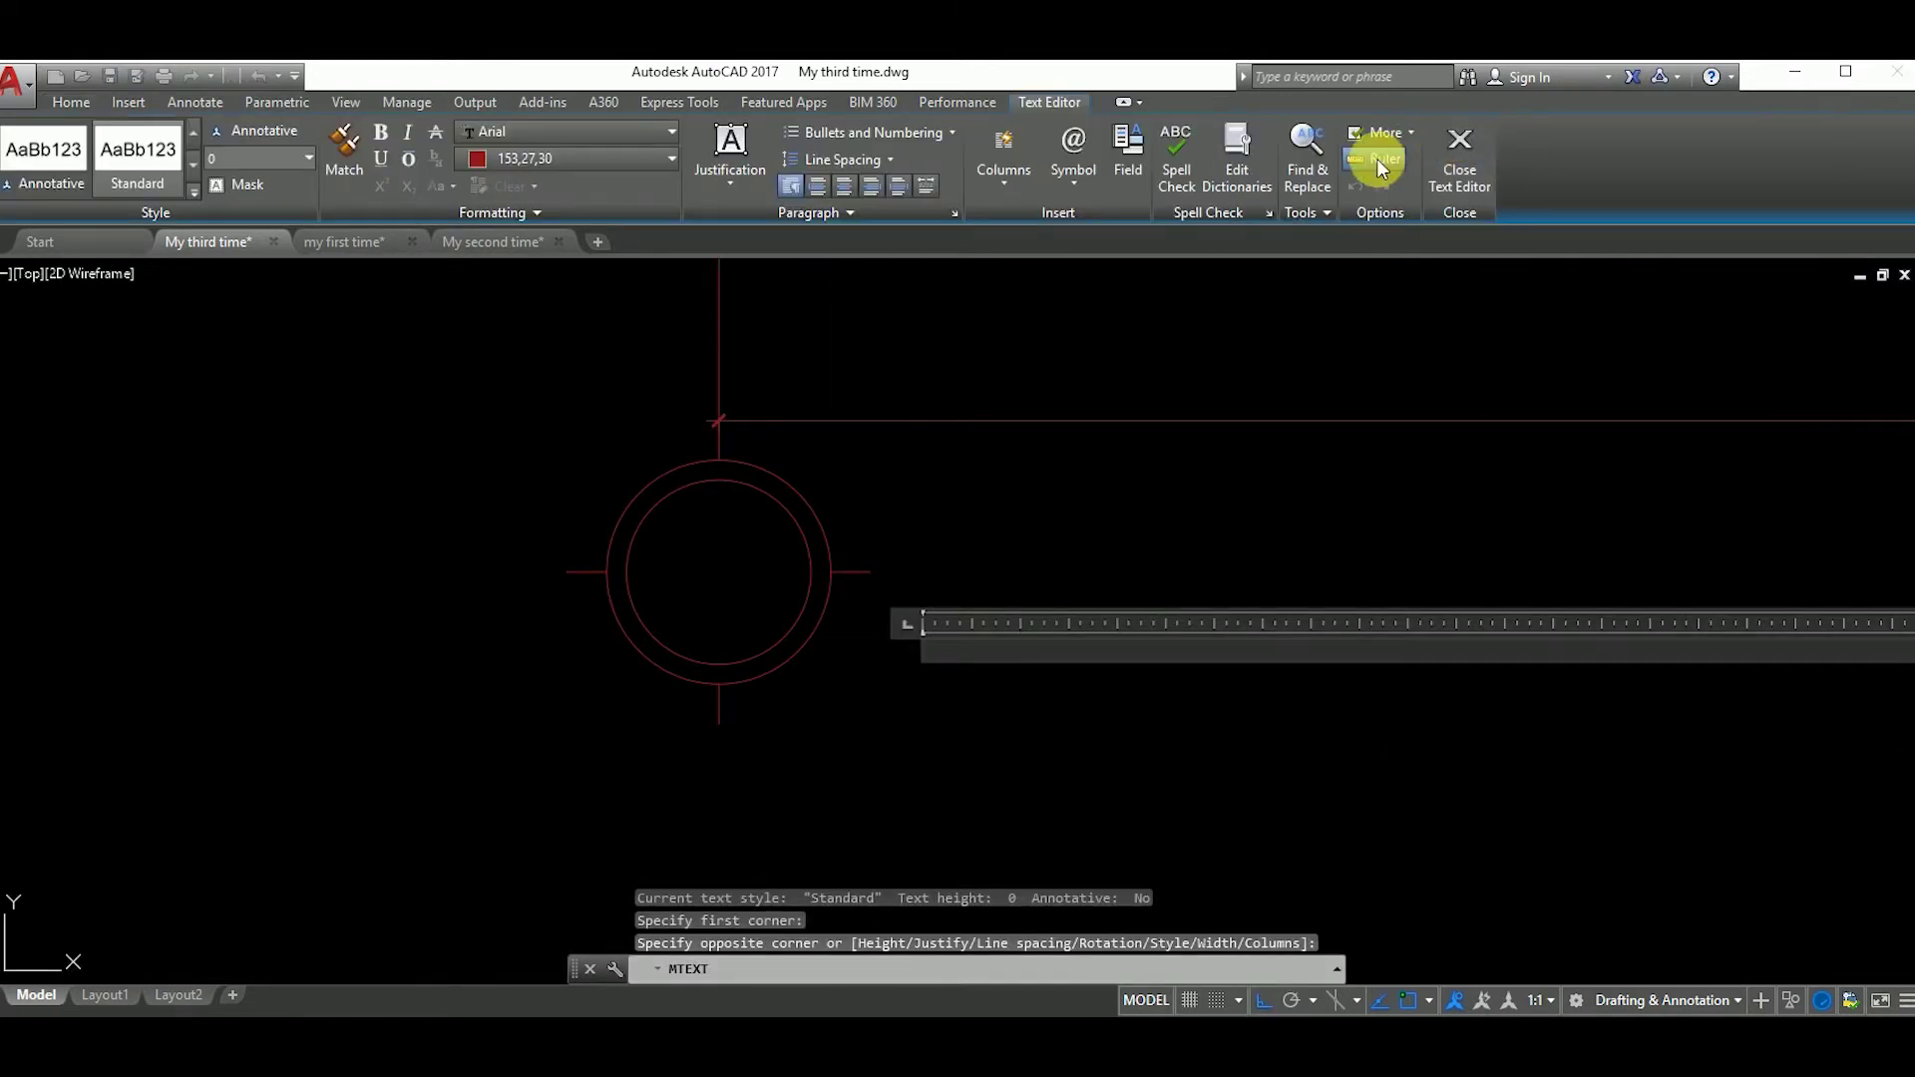
Step: Set the text colour to green (19,155,72) and enter the letter A
click(619, 162)
click(632, 273)
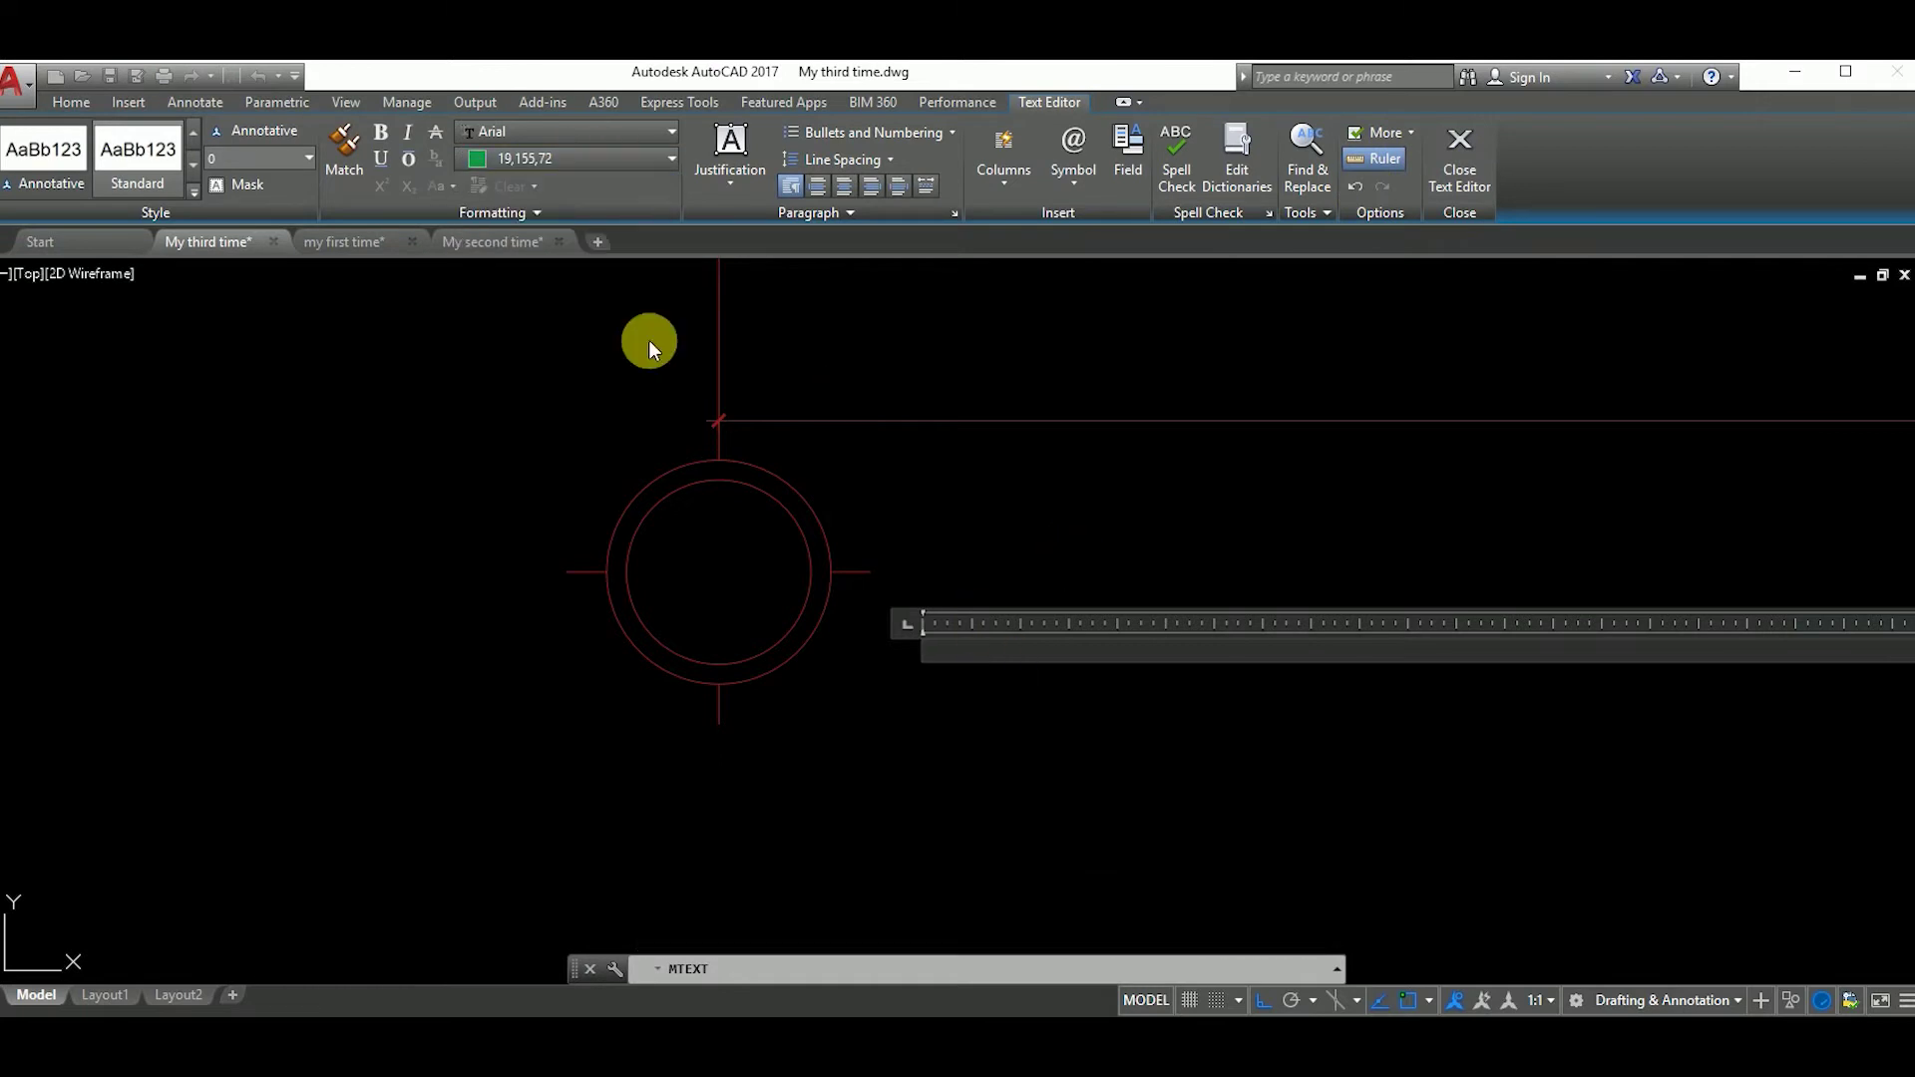
click(630, 165)
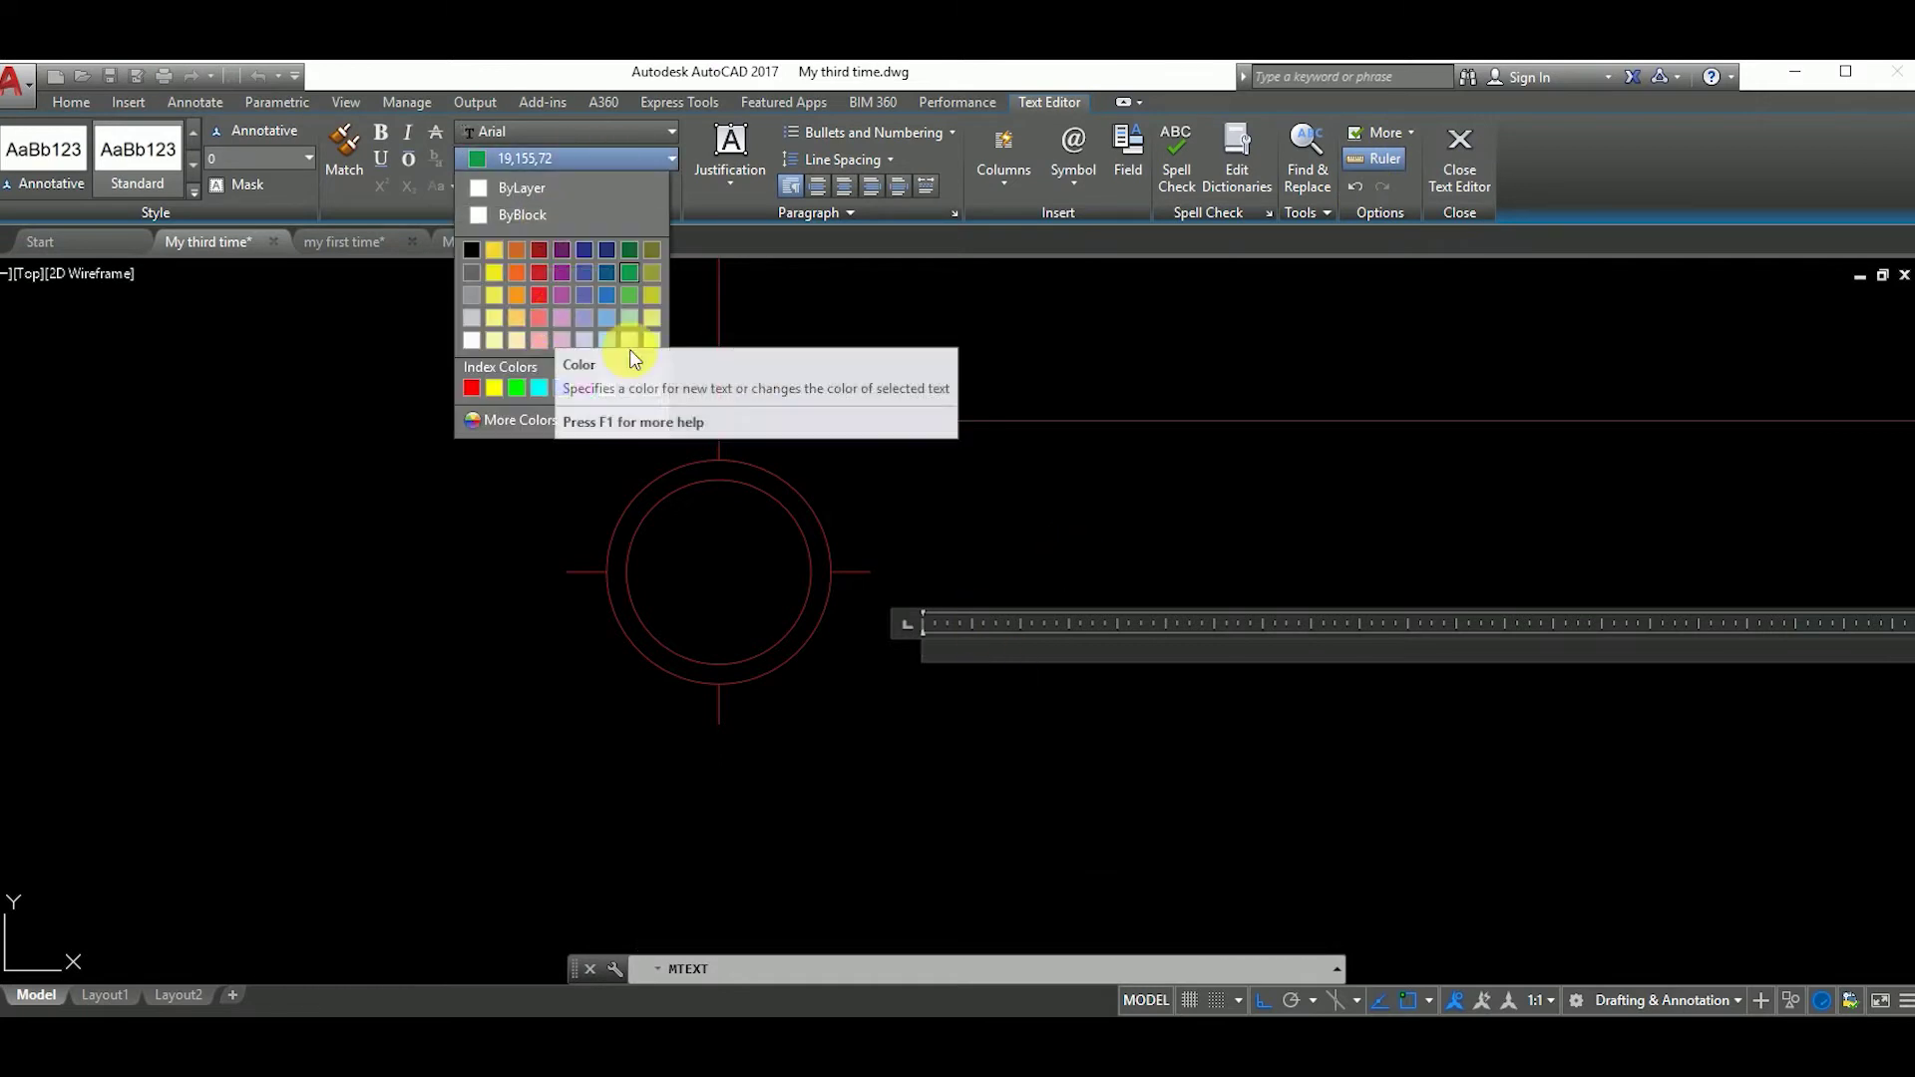
click(626, 274)
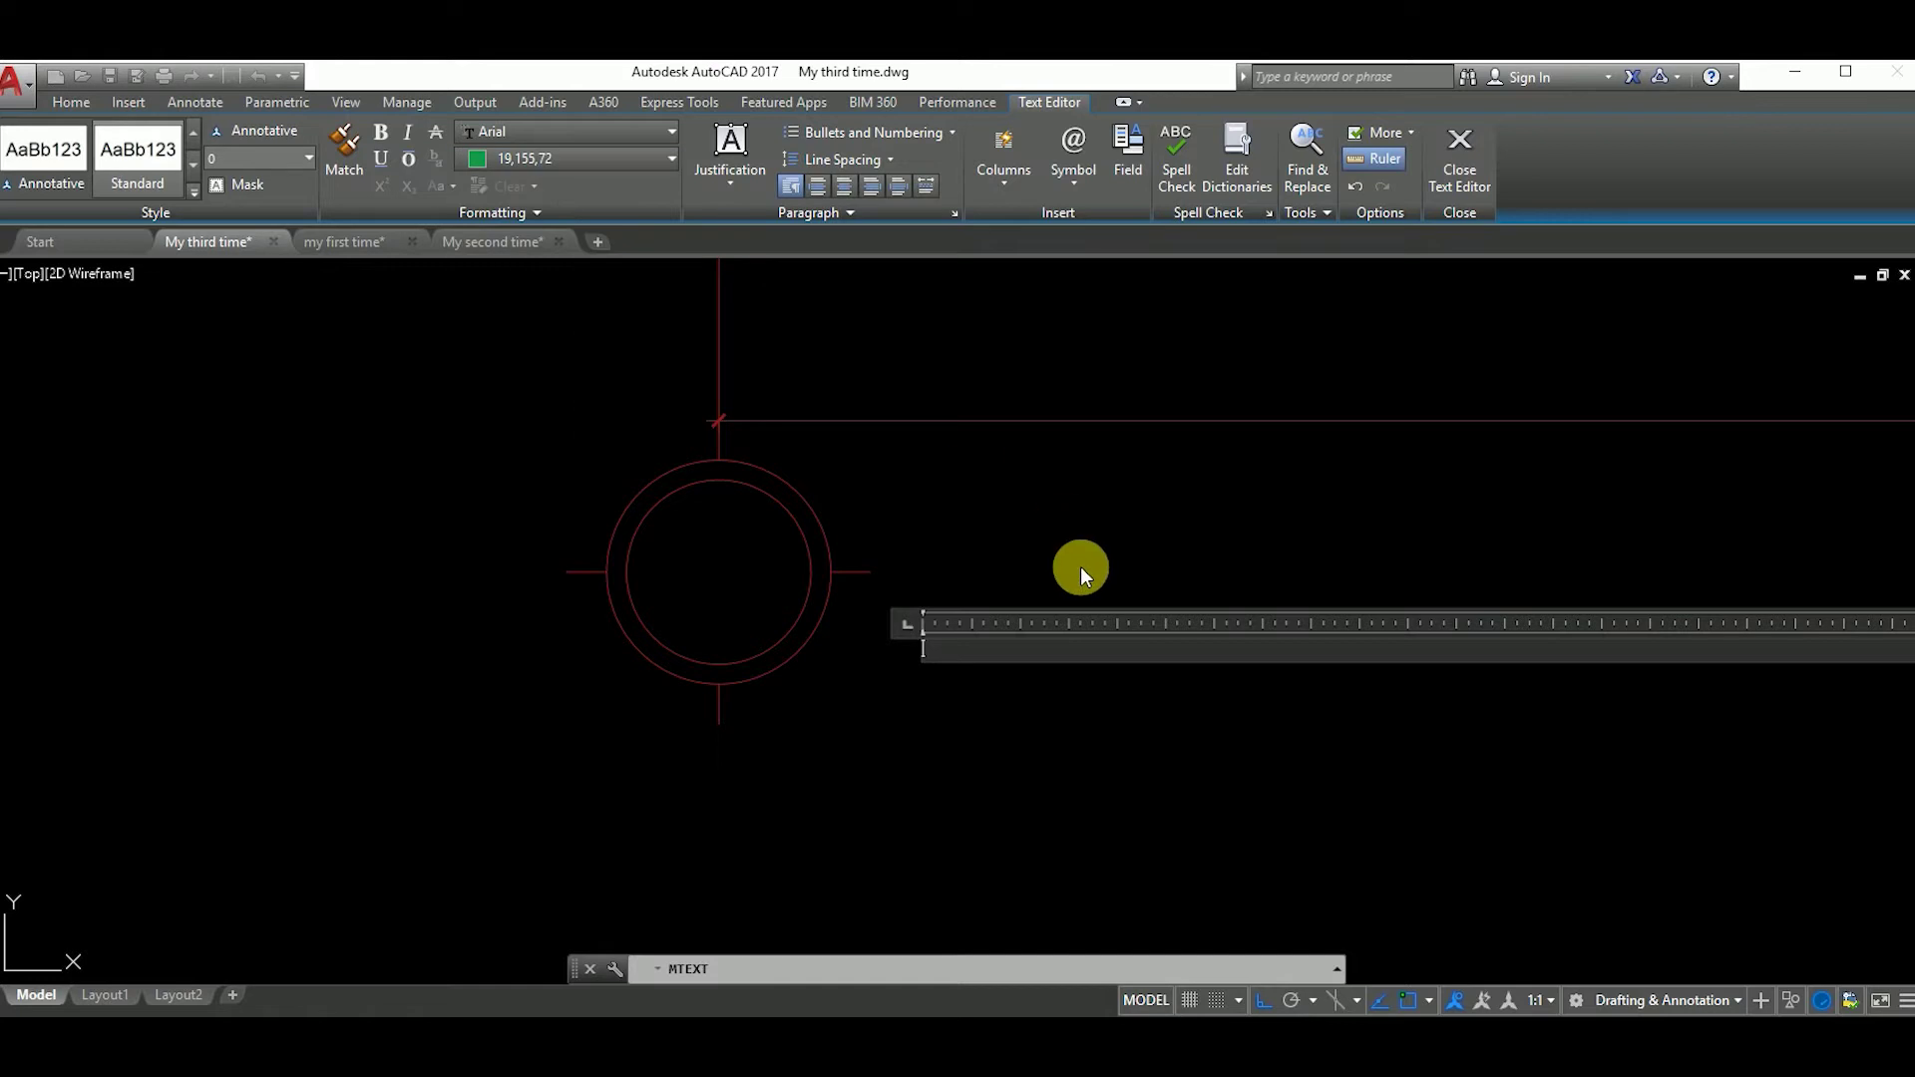
text(A)
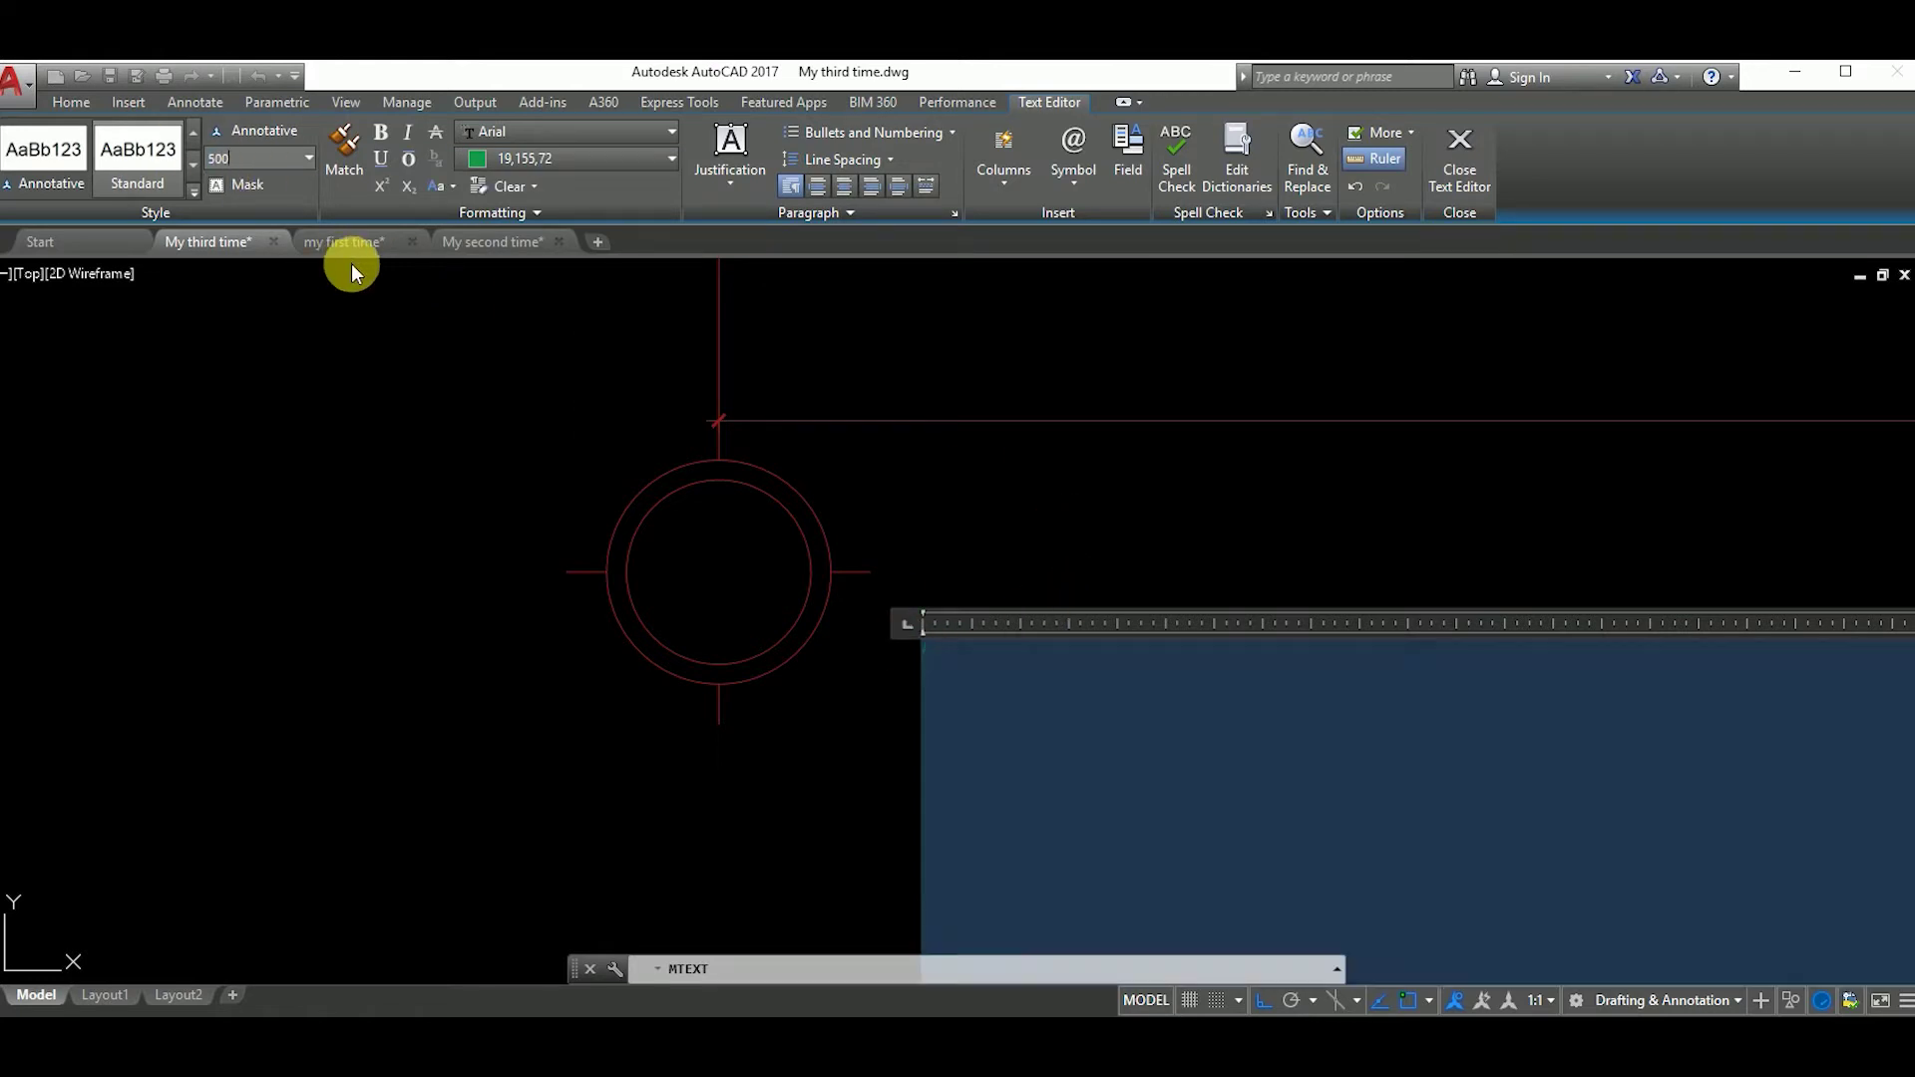
click(993, 565)
Step: Reopen the A label and change its text height to 300
scroll(1027, 598, down, 2)
click(1087, 618)
click(1033, 589)
double_click(1032, 589)
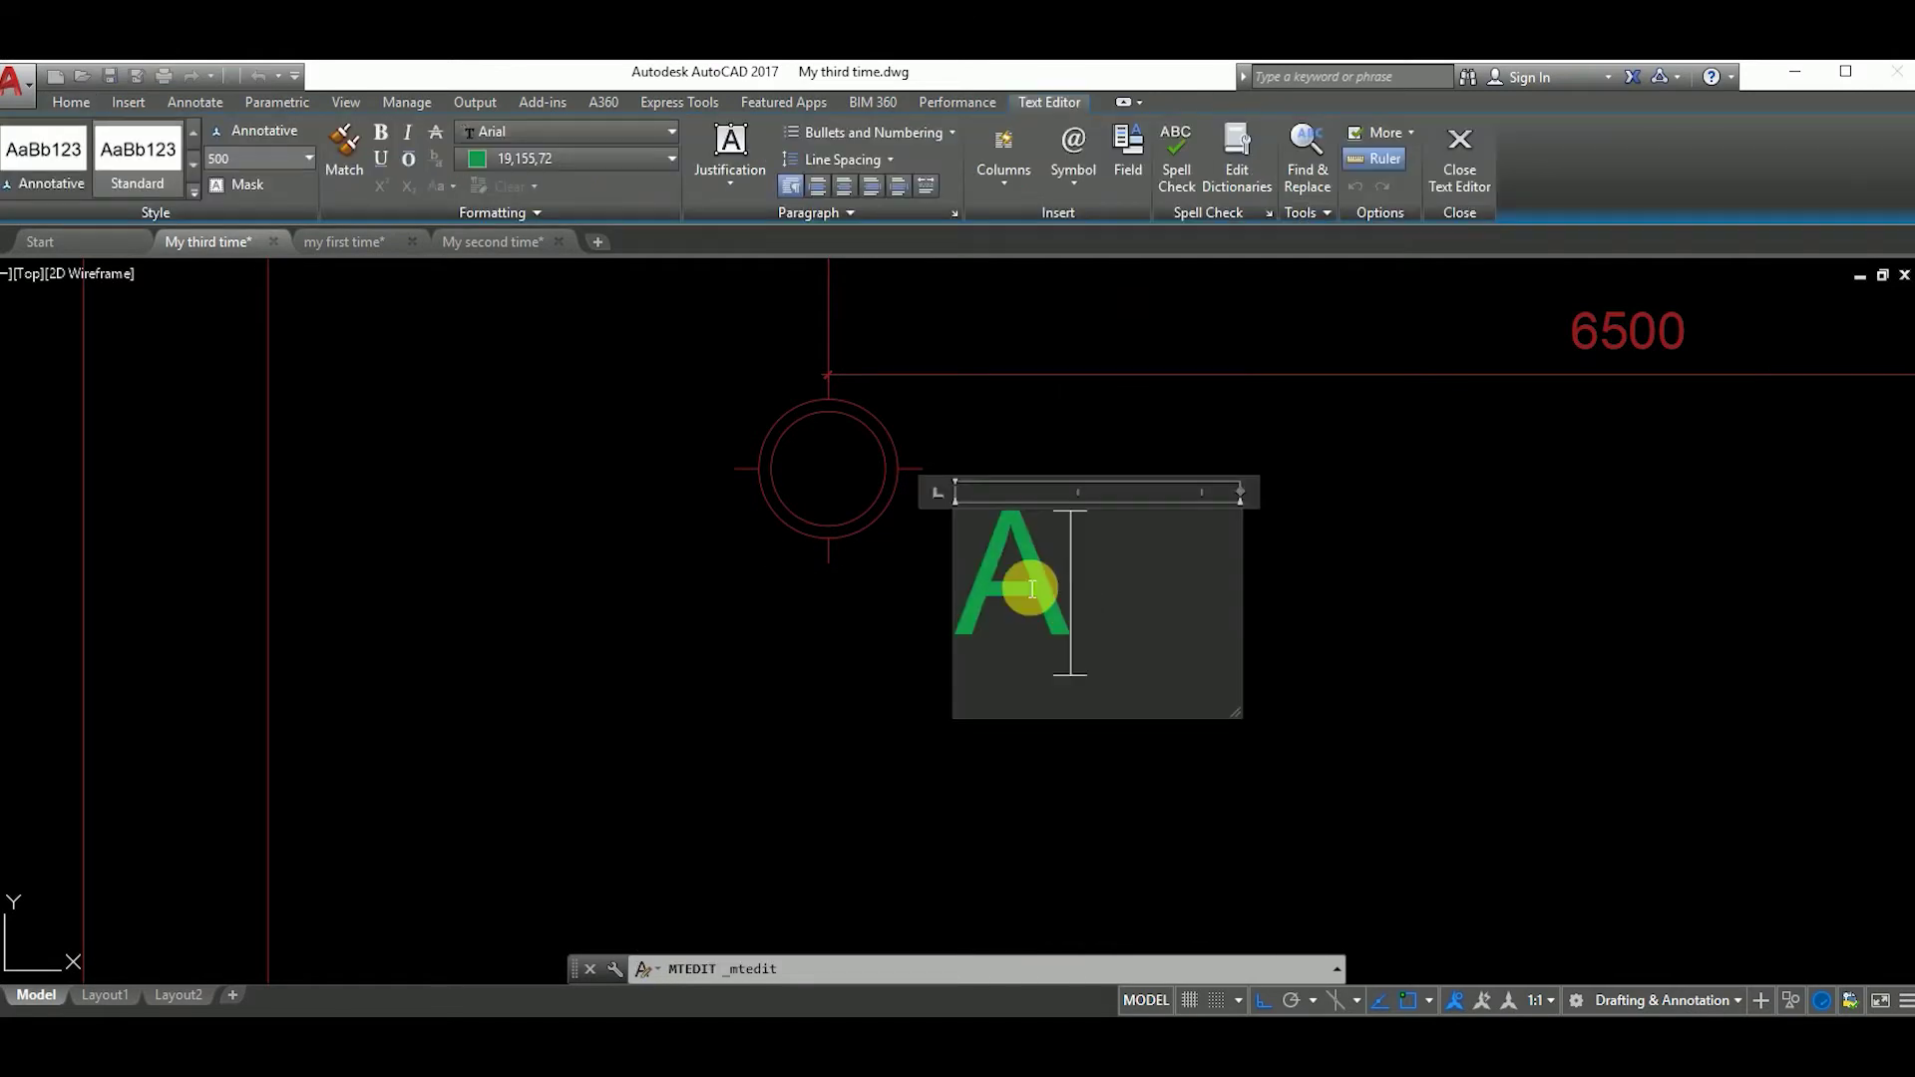
text(0)
key(Return)
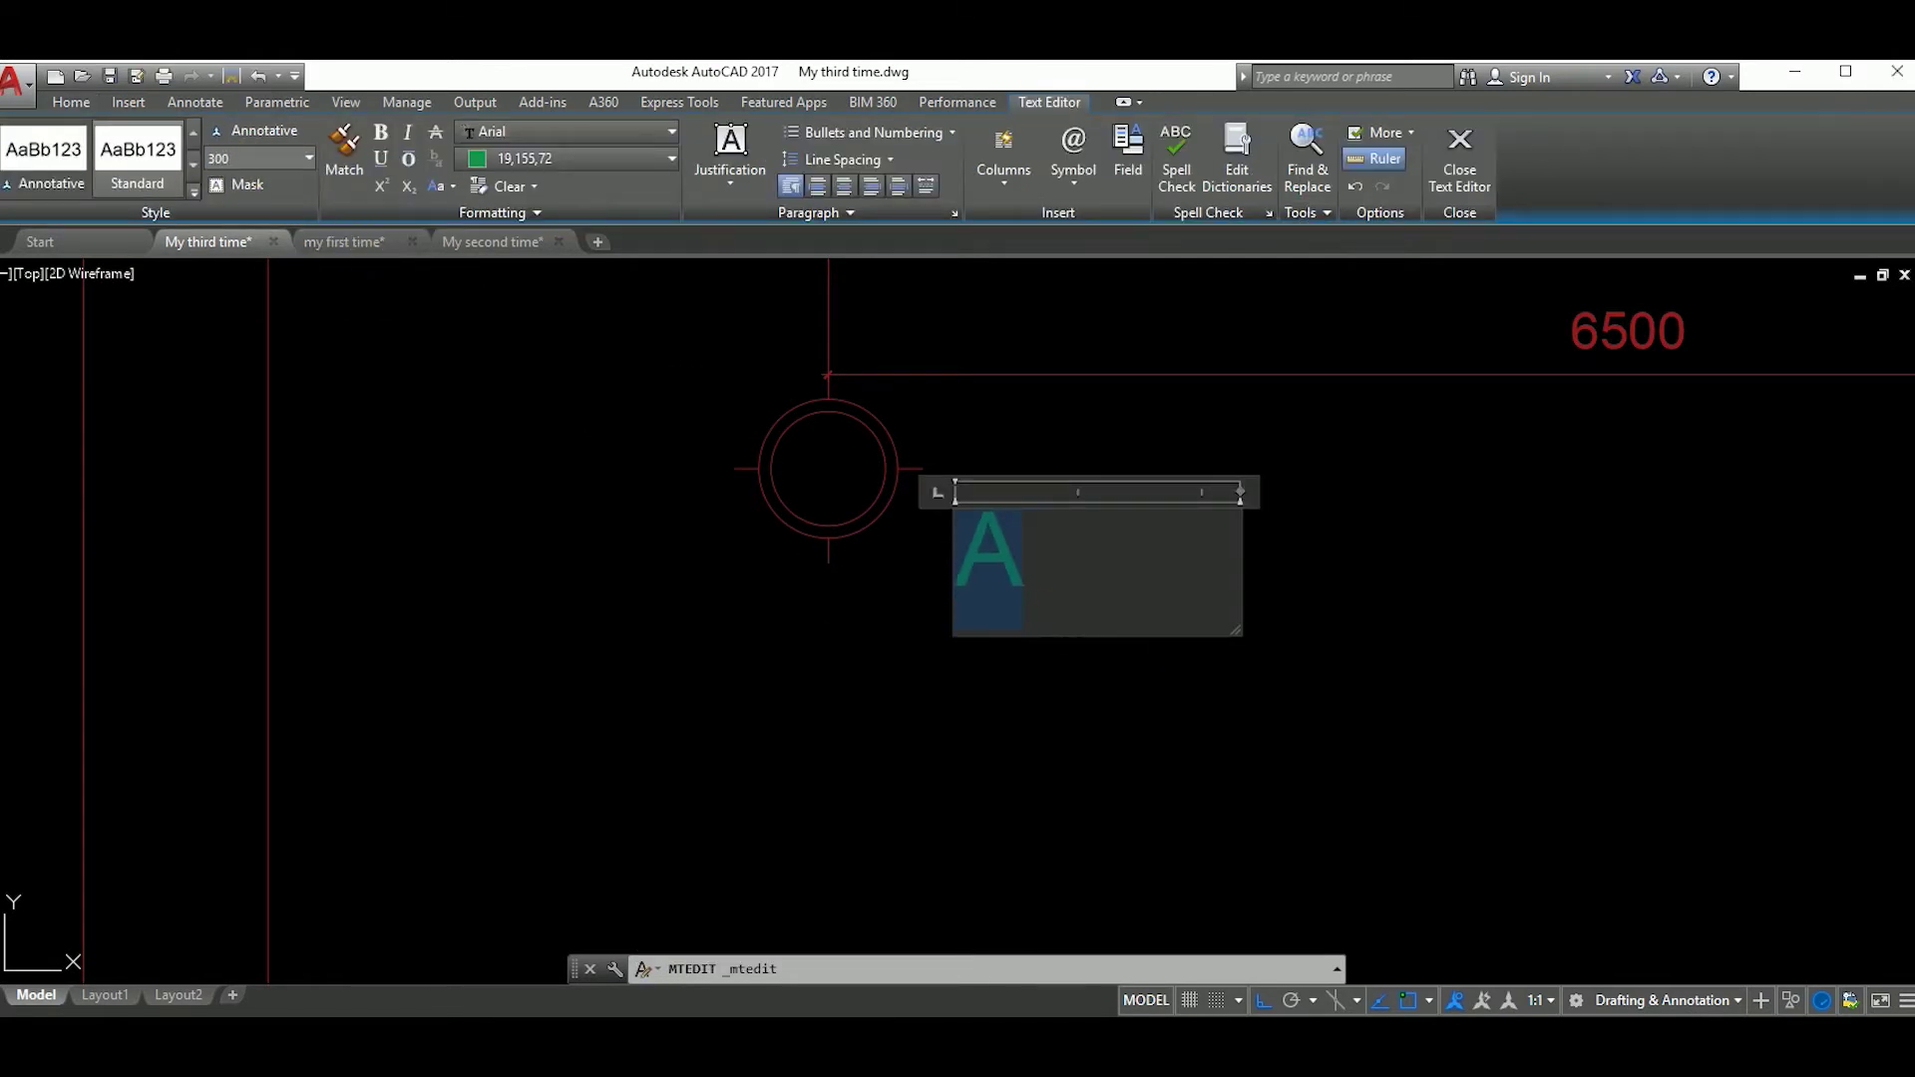
click(1062, 633)
Step: Move the letter A so it sits centred inside the grid bubble
text(m)
key(Return)
click(1044, 548)
click(898, 548)
scroll(991, 504, up, 3)
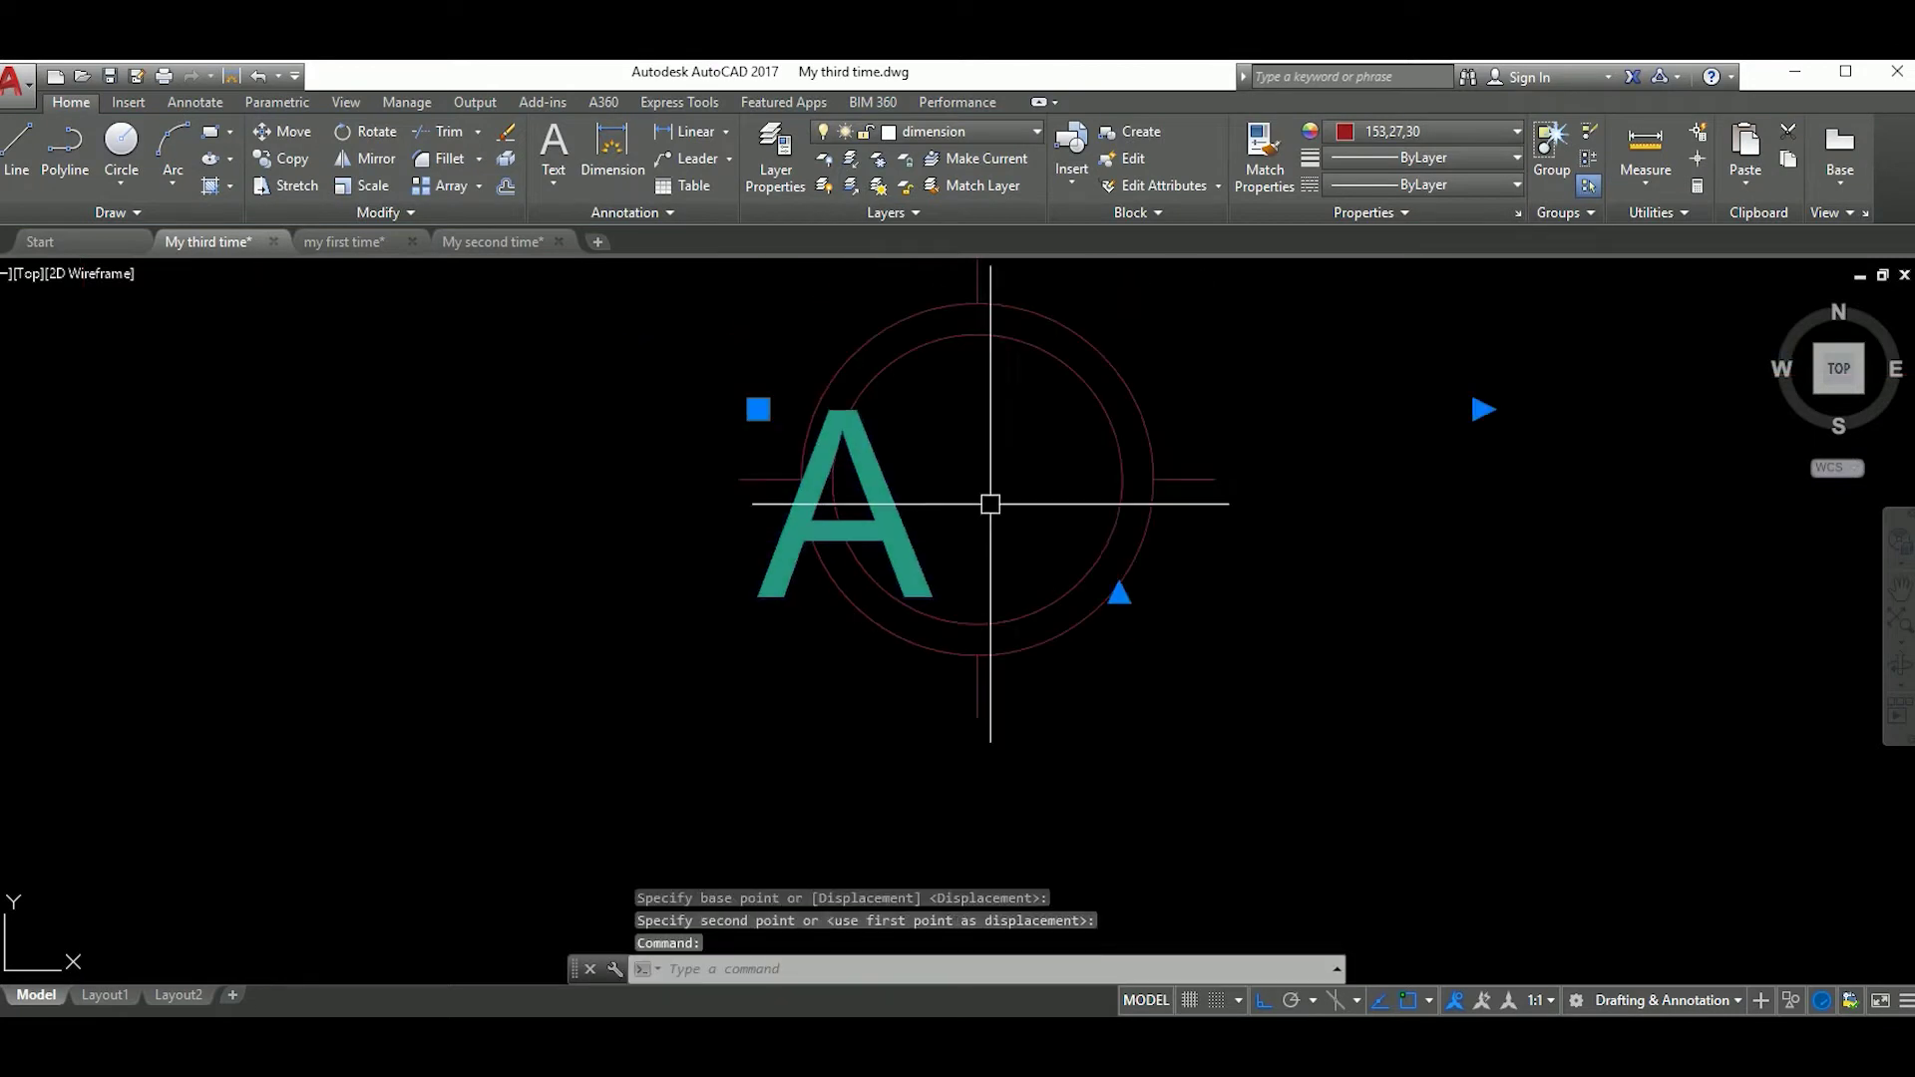
key(m)
key(Return)
click(1163, 769)
click(1304, 718)
text(m)
key(Return)
click(1132, 796)
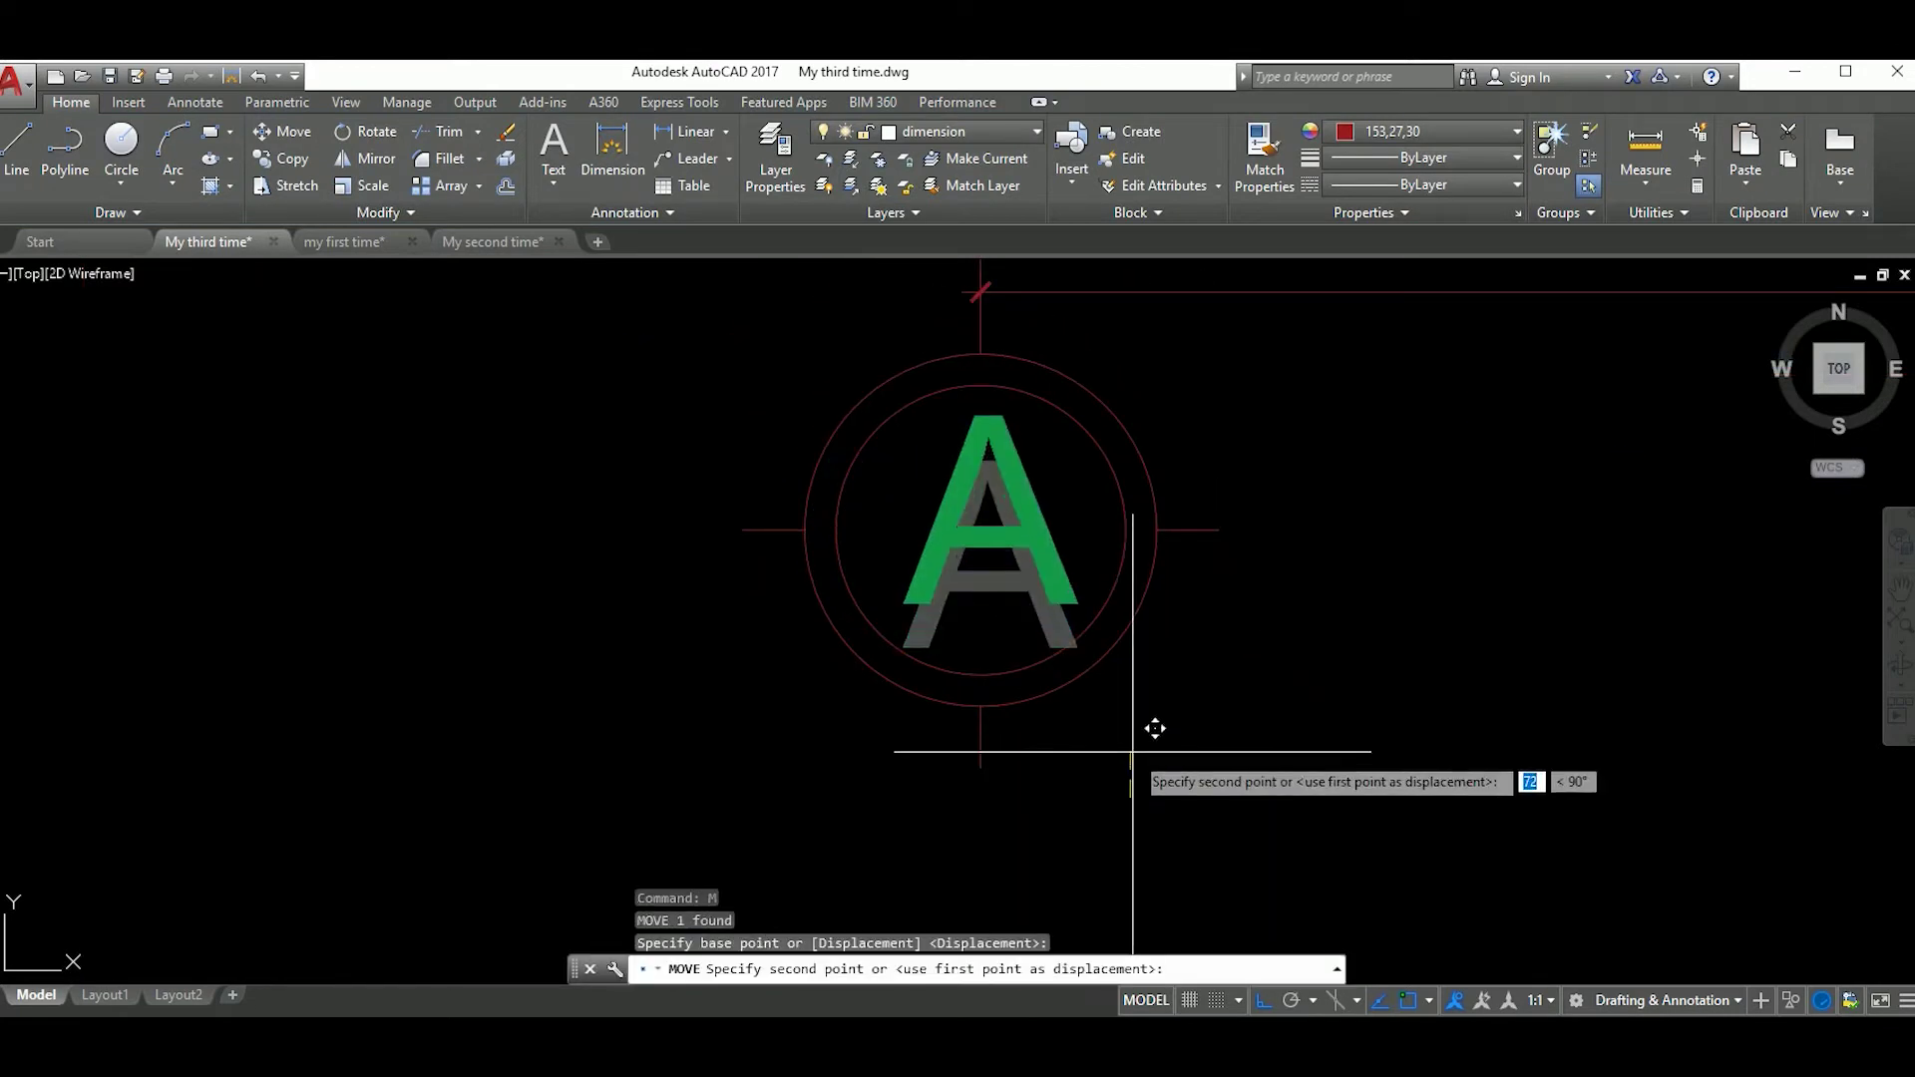
click(1132, 752)
scroll(1132, 752, down, 3)
Step: Copy the lettered A bubble to the next grid-line end
click(903, 556)
click(1219, 804)
text(co)
key(Return)
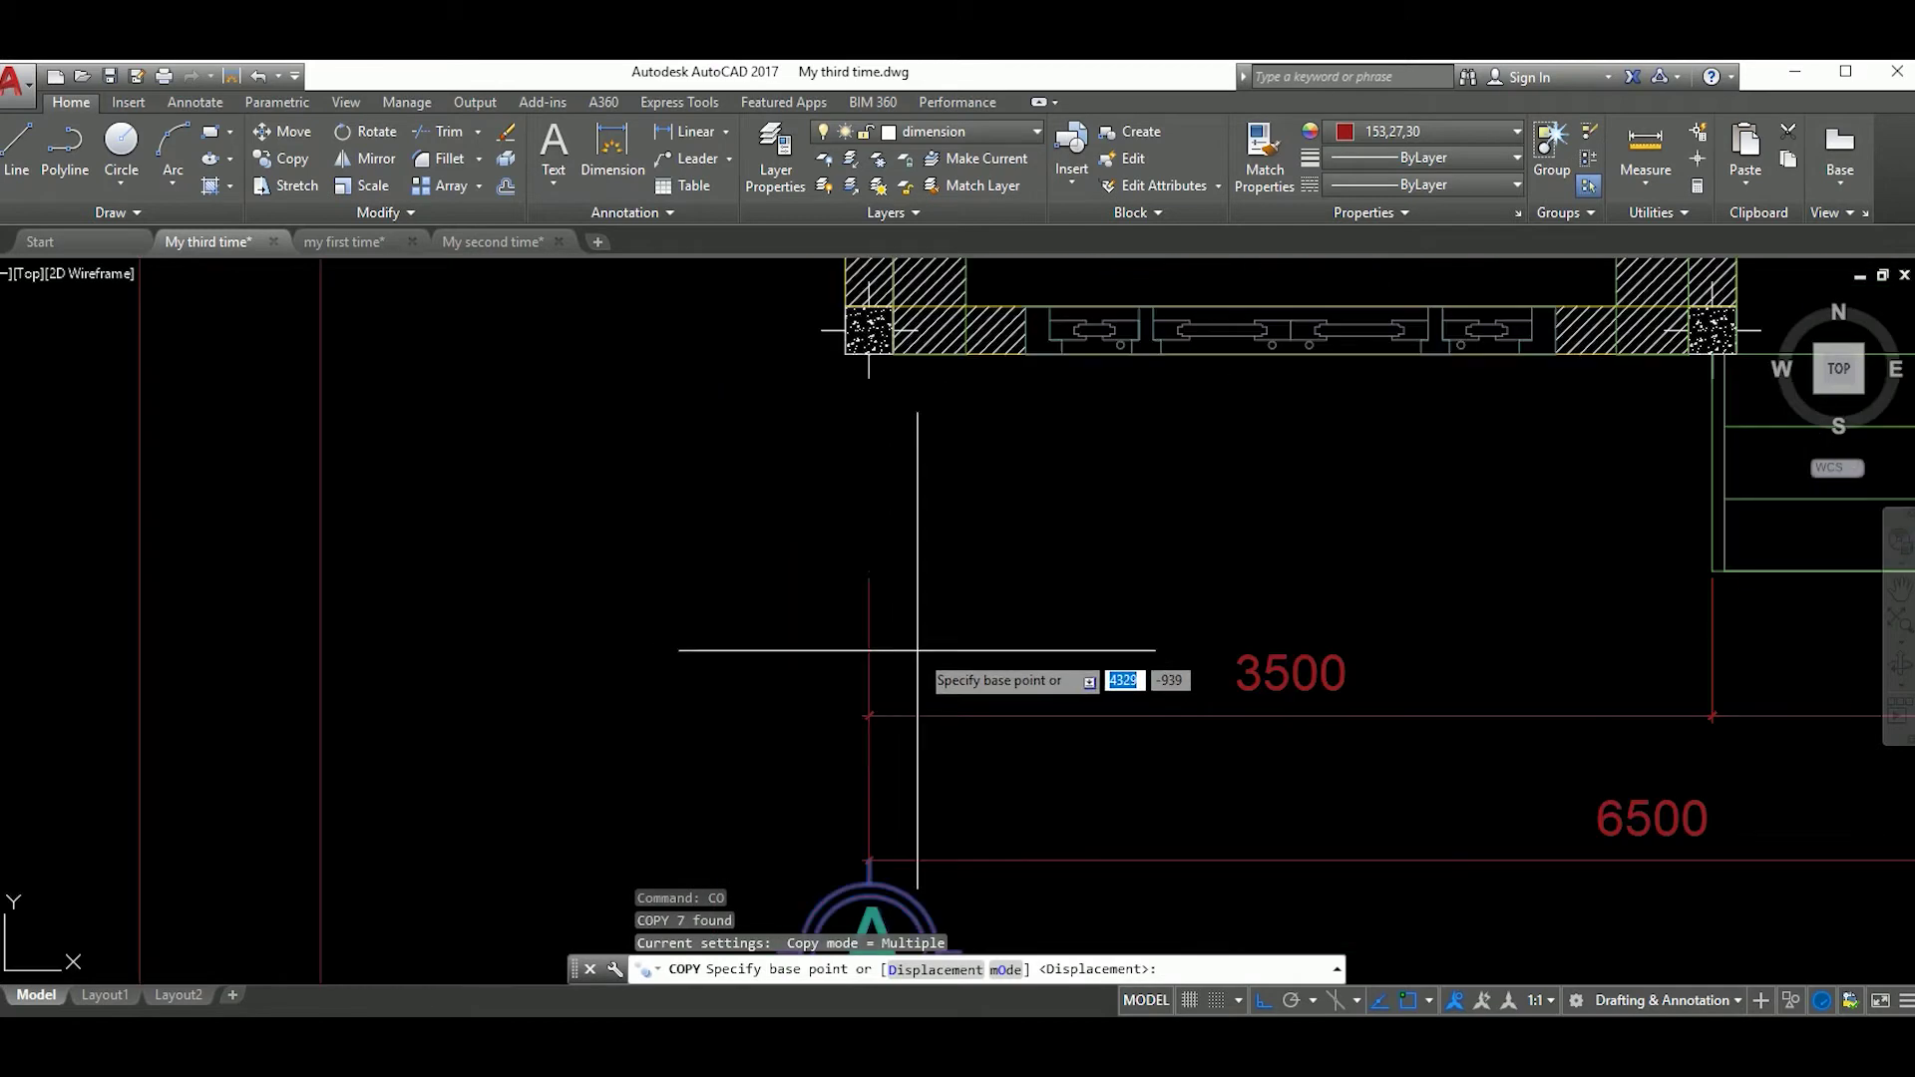
click(868, 569)
scroll(1017, 569, down, 2)
scroll(1018, 529, up, 3)
mouse_move(1018, 530)
middle_down()
mouse_move(1360, 602)
mouse_move(984, 614)
middle_up()
click(1137, 639)
key(Escape)
Step: Copy the bubble to another grid-line end along the plan
scroll(1138, 639, down, 5)
scroll(934, 585, up, 5)
click(814, 528)
click(1026, 656)
text(co)
key(Return)
scroll(1060, 718, up, 3)
click(761, 795)
scroll(1236, 473, down, 5)
scroll(1236, 473, up, 3)
click(1103, 526)
key(Escape)
Step: Copy the bubble to two more positions at the vertical grid lines
click(885, 376)
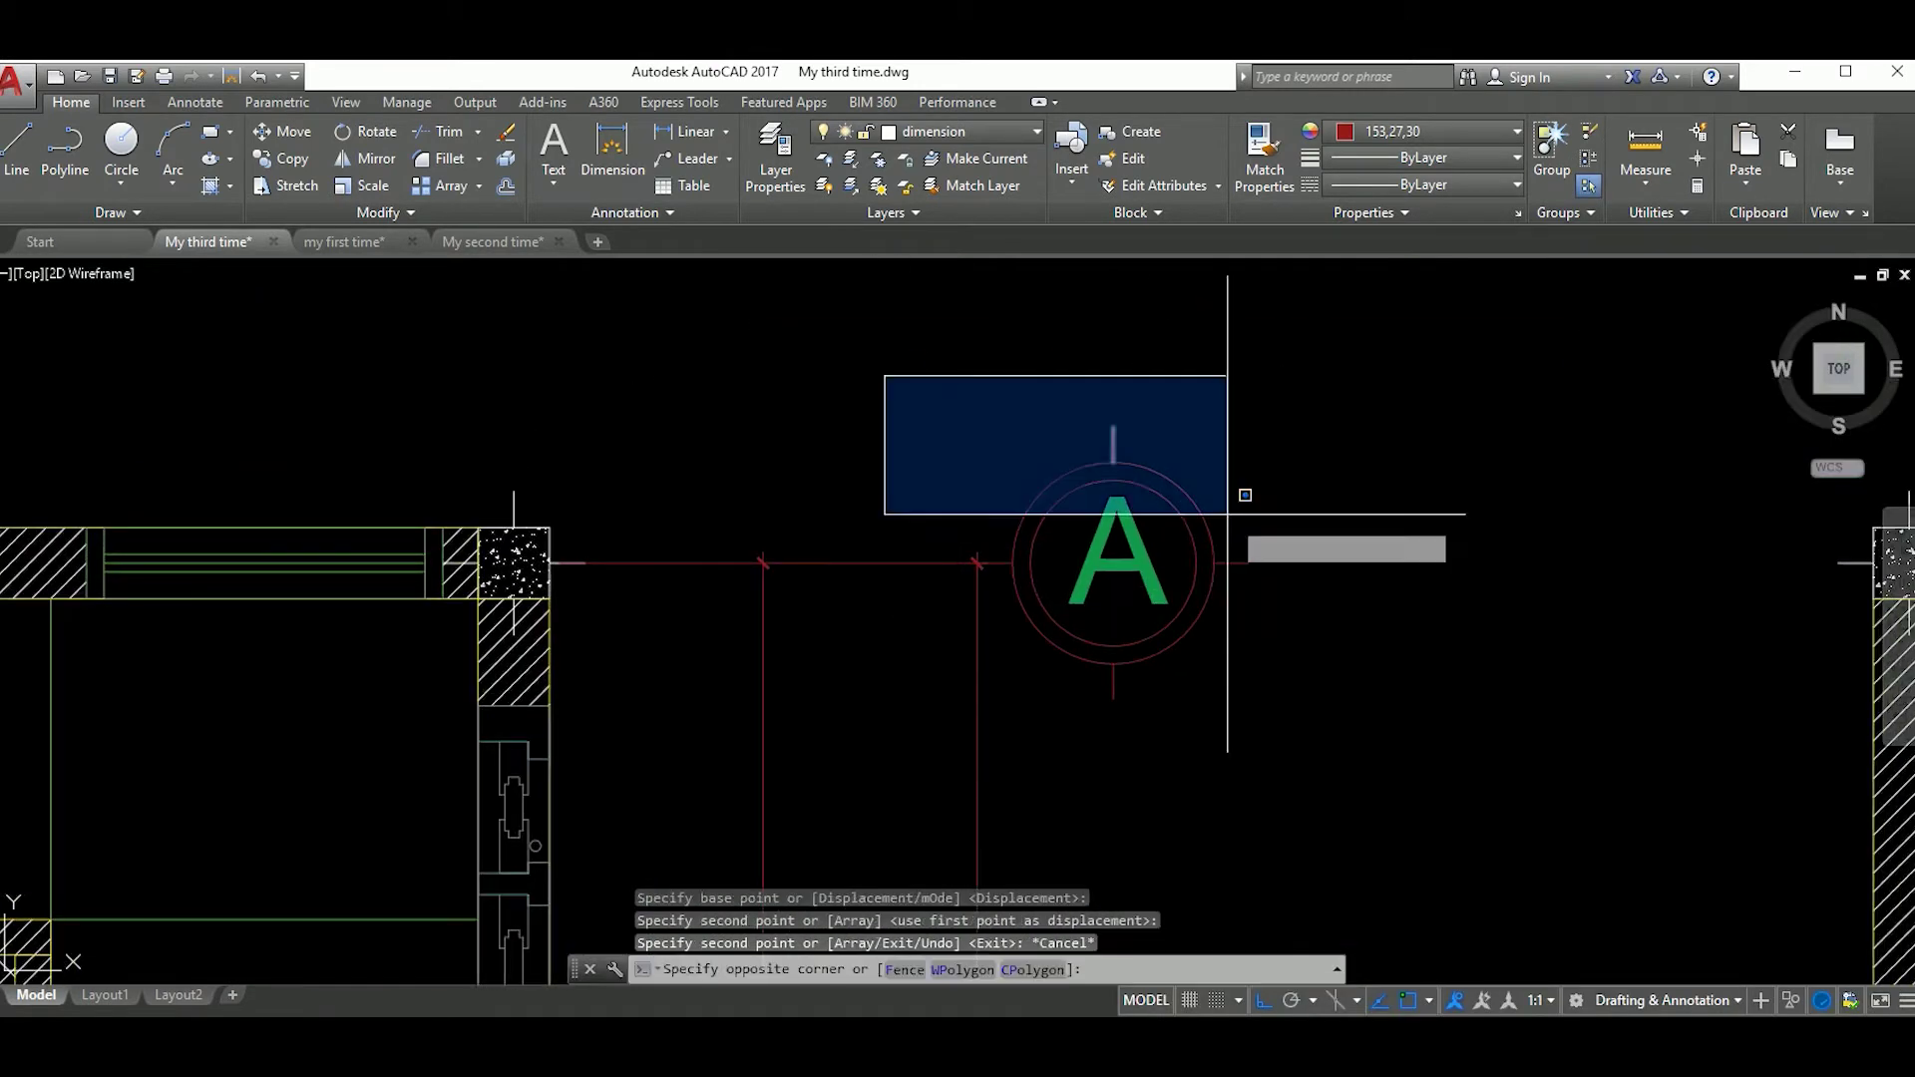
click(1227, 514)
text(co)
key(Return)
scroll(788, 564, up, 4)
scroll(785, 559, down, 6)
scroll(878, 555, up, 3)
scroll(973, 429, down, 2)
scroll(911, 376, up, 3)
click(911, 376)
scroll(1039, 569, down, 4)
scroll(932, 632, up, 4)
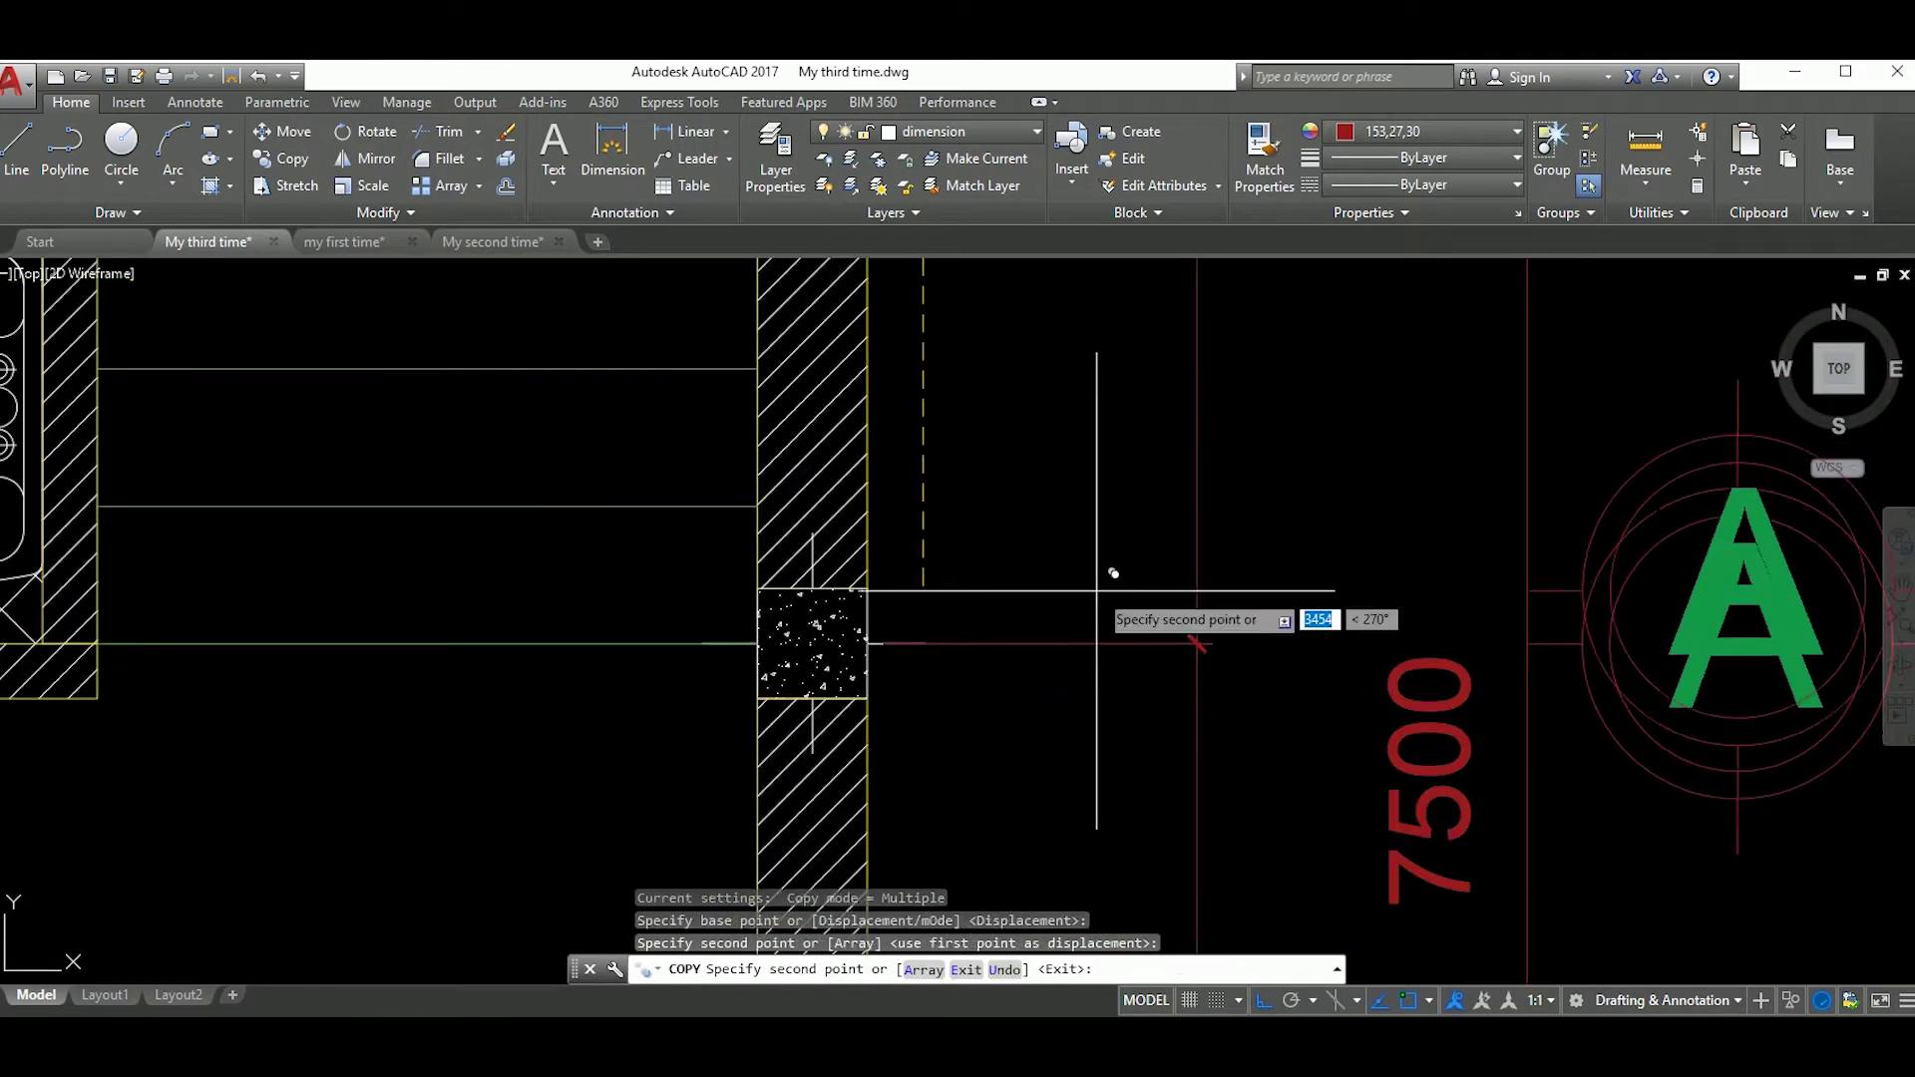
scroll(1098, 592, down, 3)
scroll(1108, 579, up, 3)
click(928, 616)
scroll(997, 629, down, 4)
scroll(992, 619, up, 4)
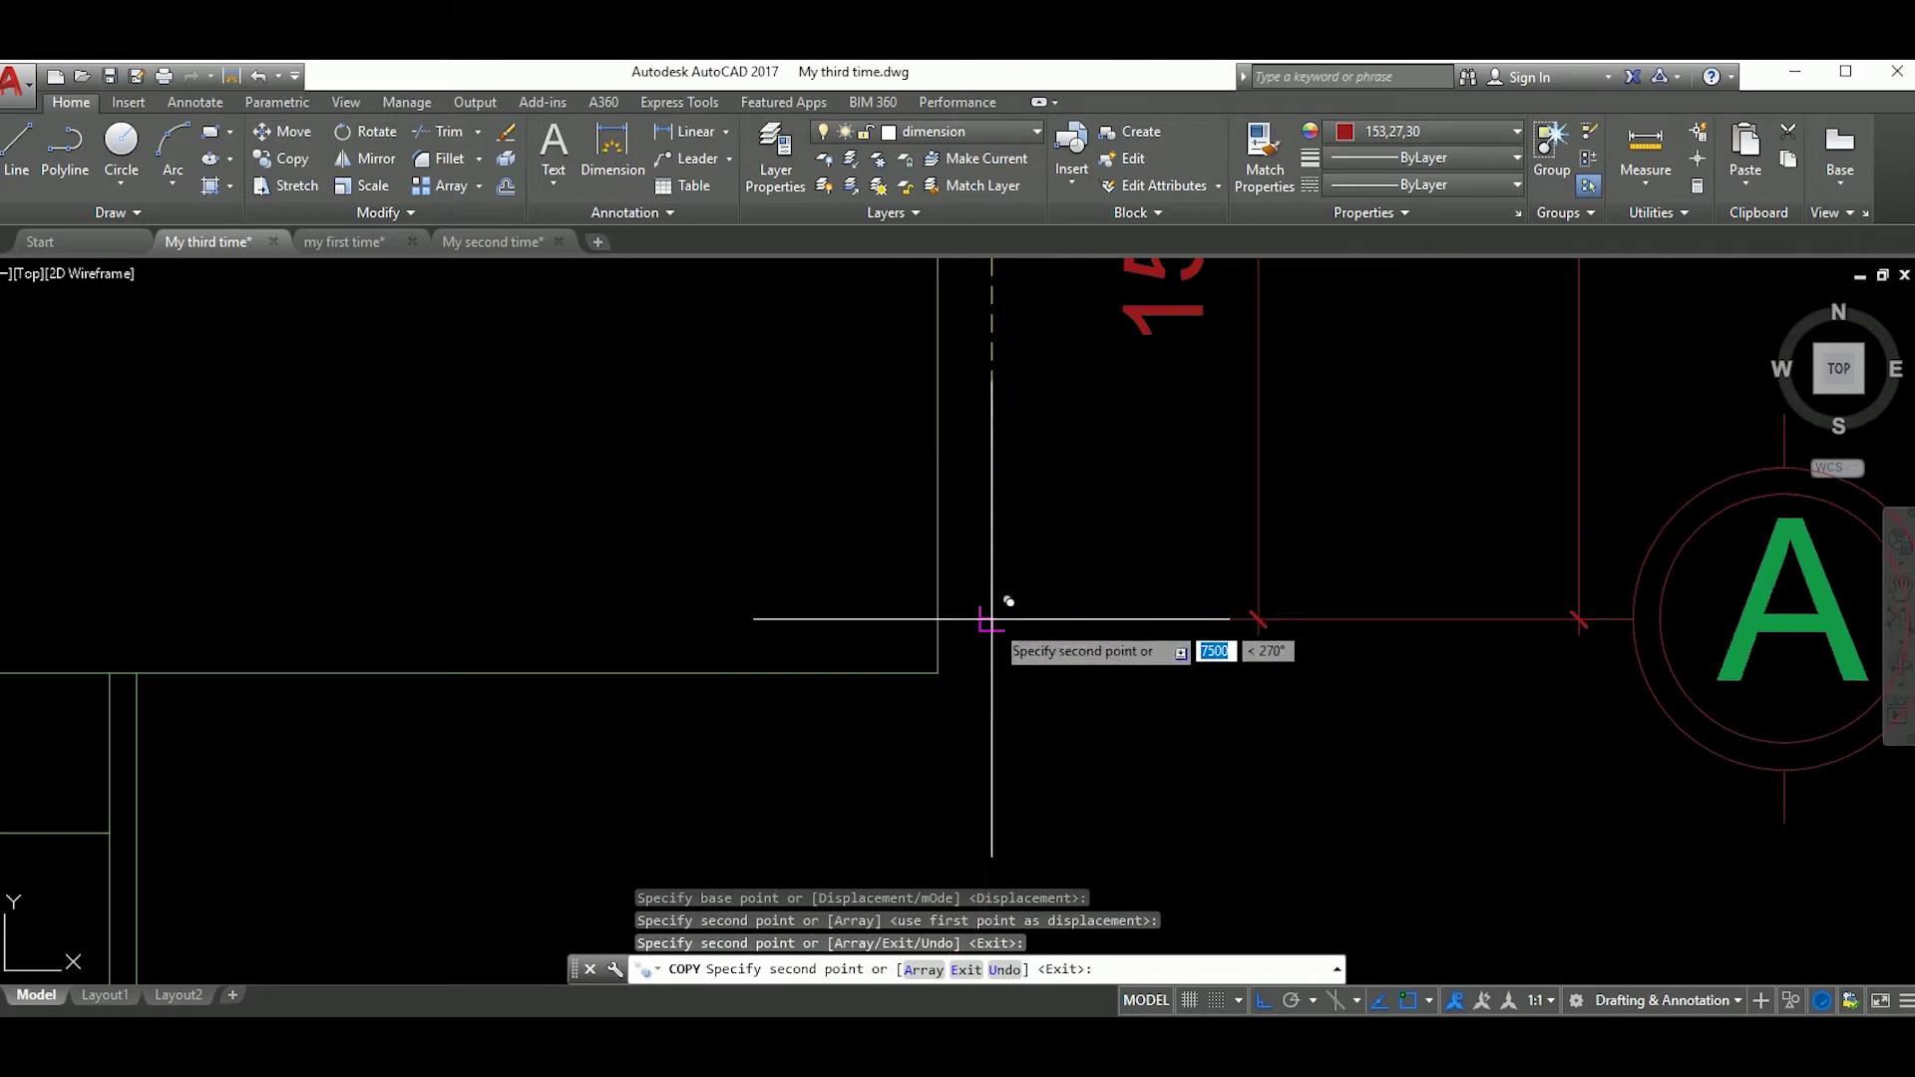
click(992, 618)
key(Escape)
Step: Open a copied bubble's letter for editing to relabel it B
scroll(992, 618, down, 4)
scroll(958, 679, up, 2)
scroll(950, 712, up, 3)
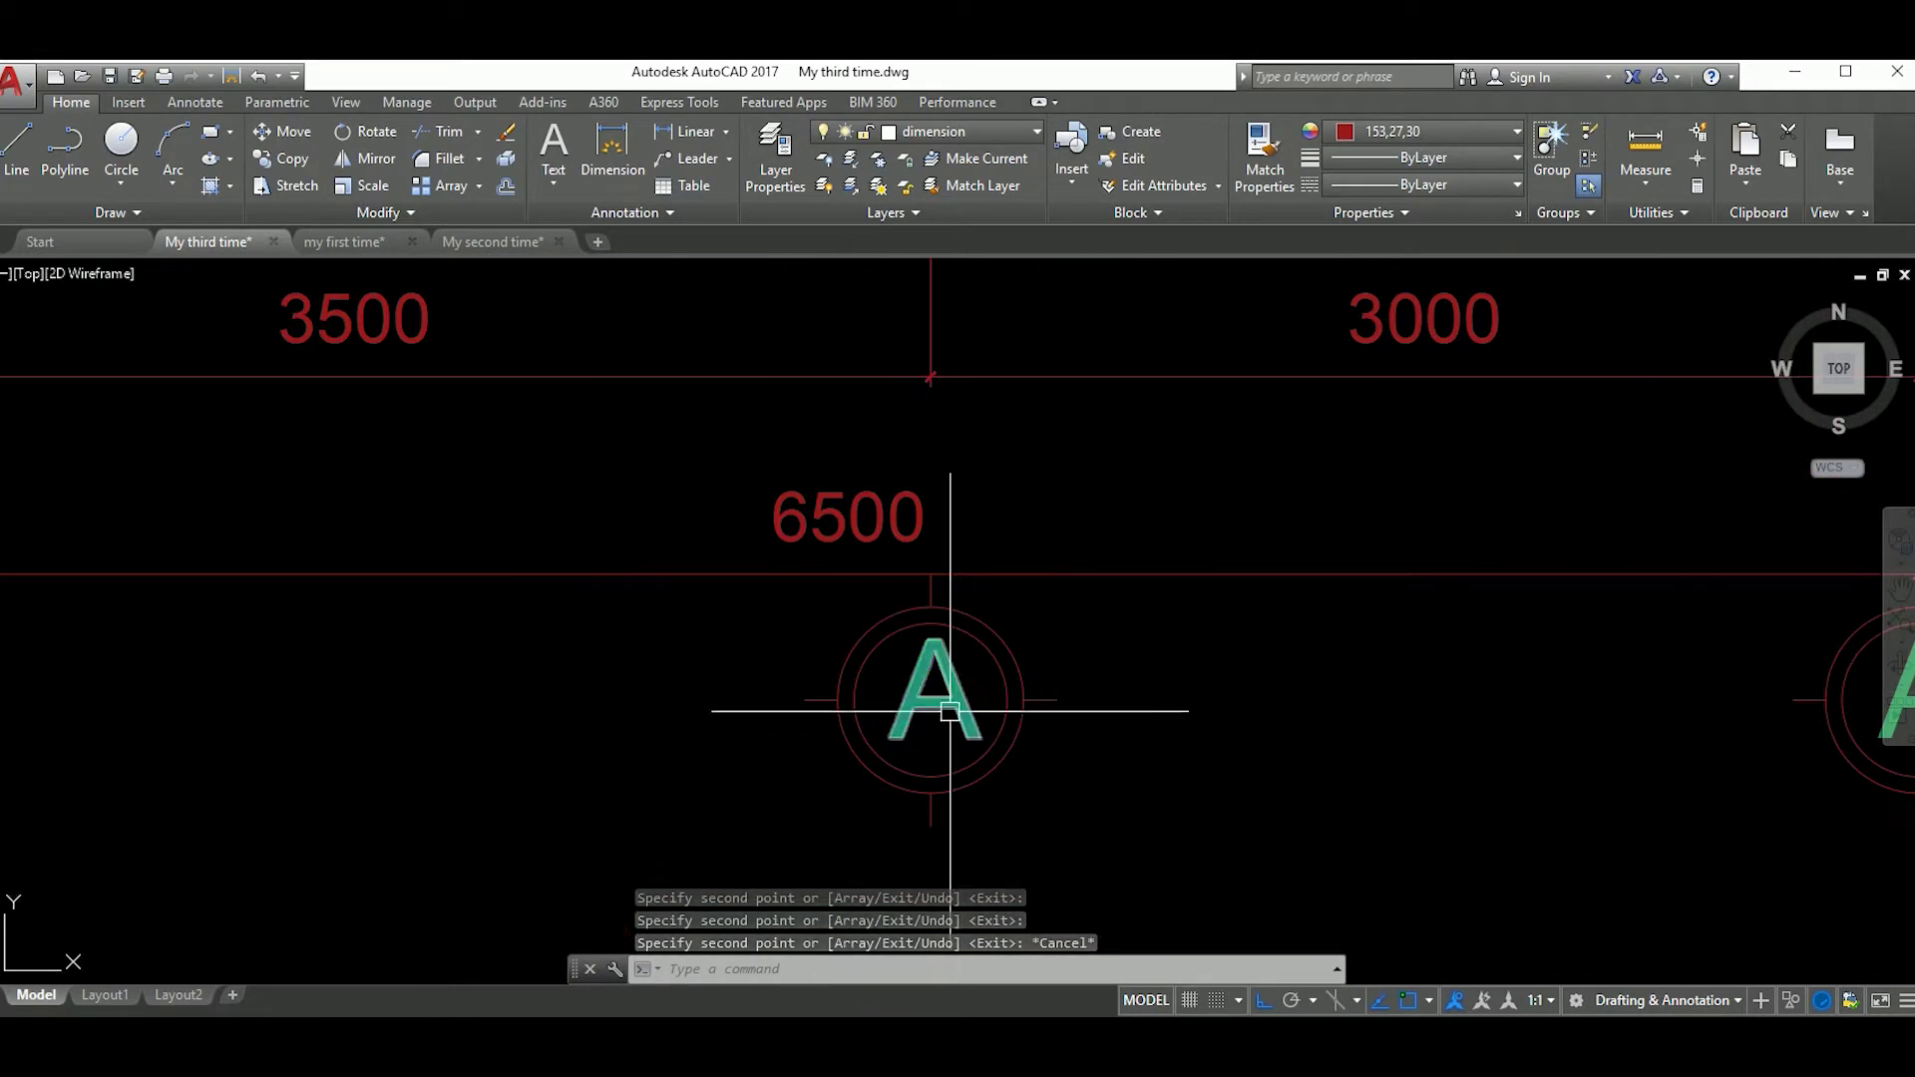
double_click(974, 709)
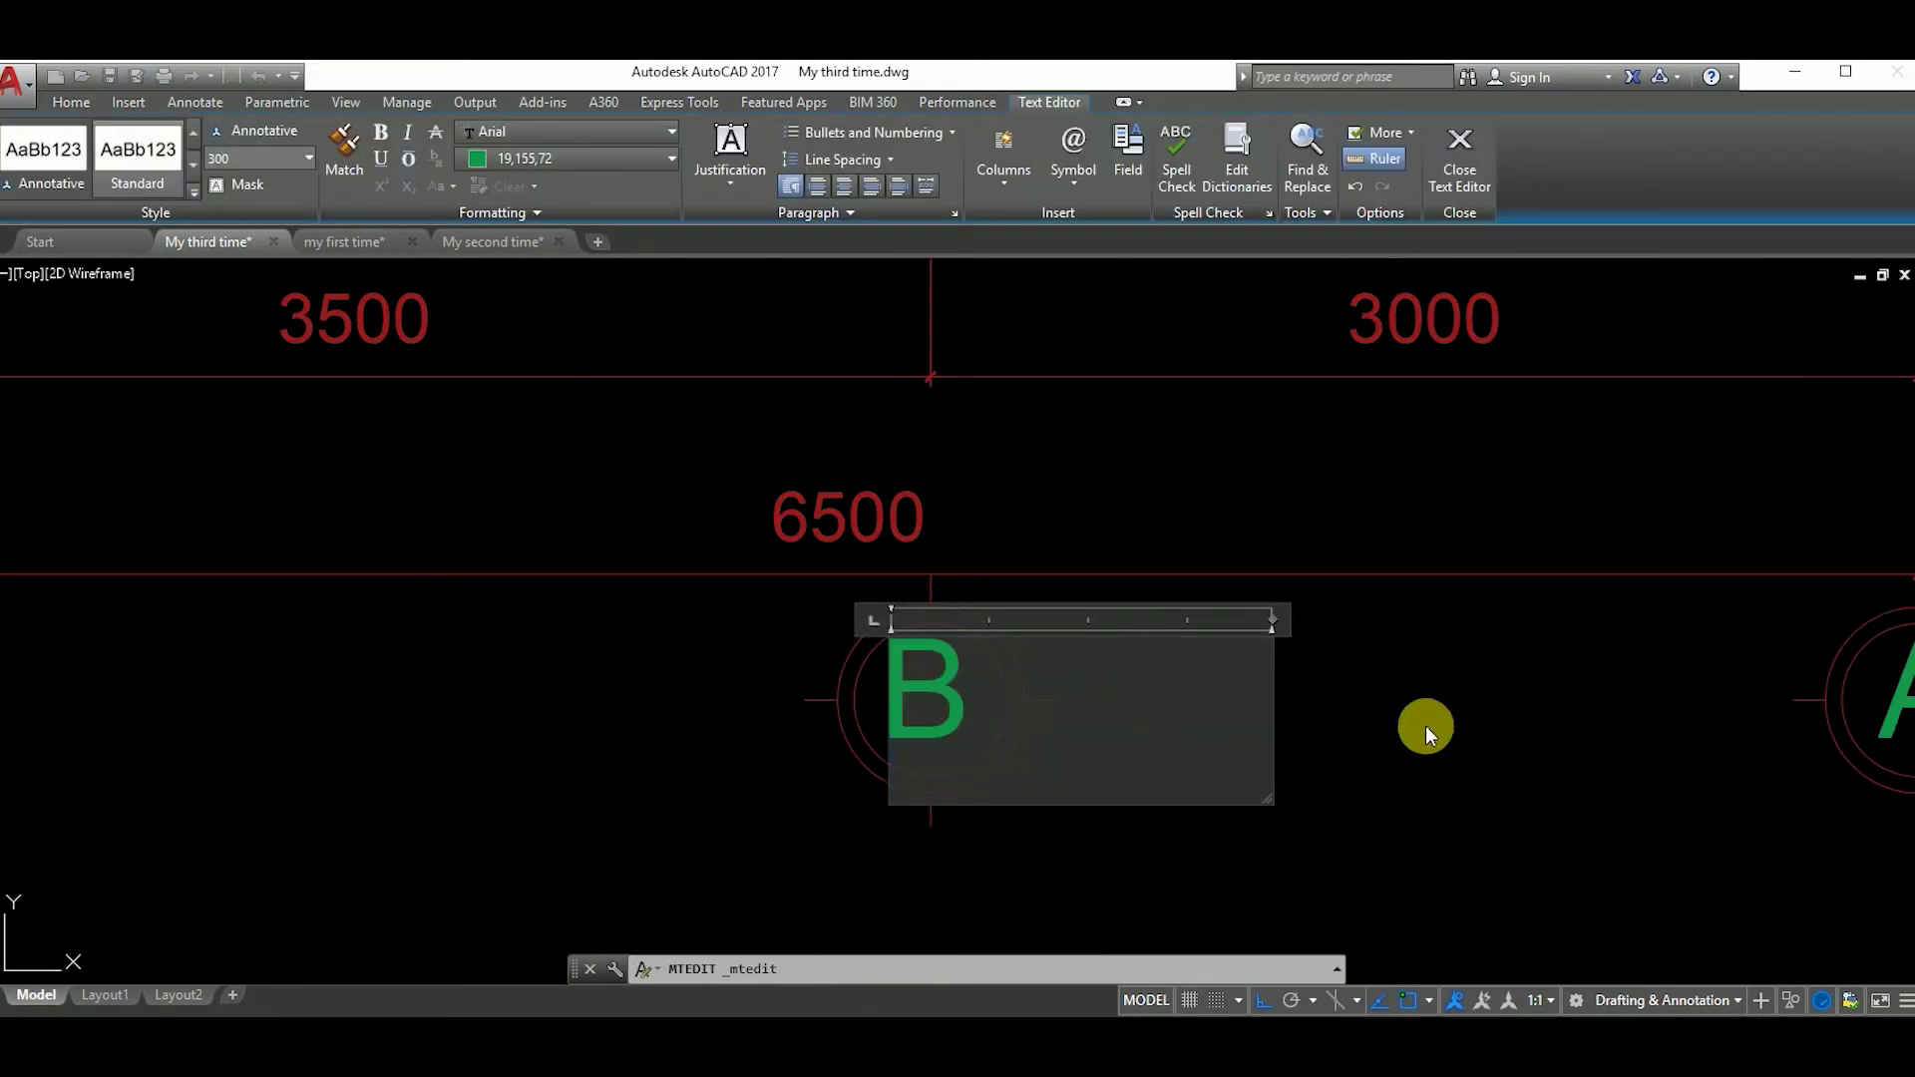
Step: Finish the B label and relabel the next copied bubble as C
click(1426, 726)
double_click(1219, 693)
drag(1237, 708, 1130, 692)
text(C)
click(1499, 576)
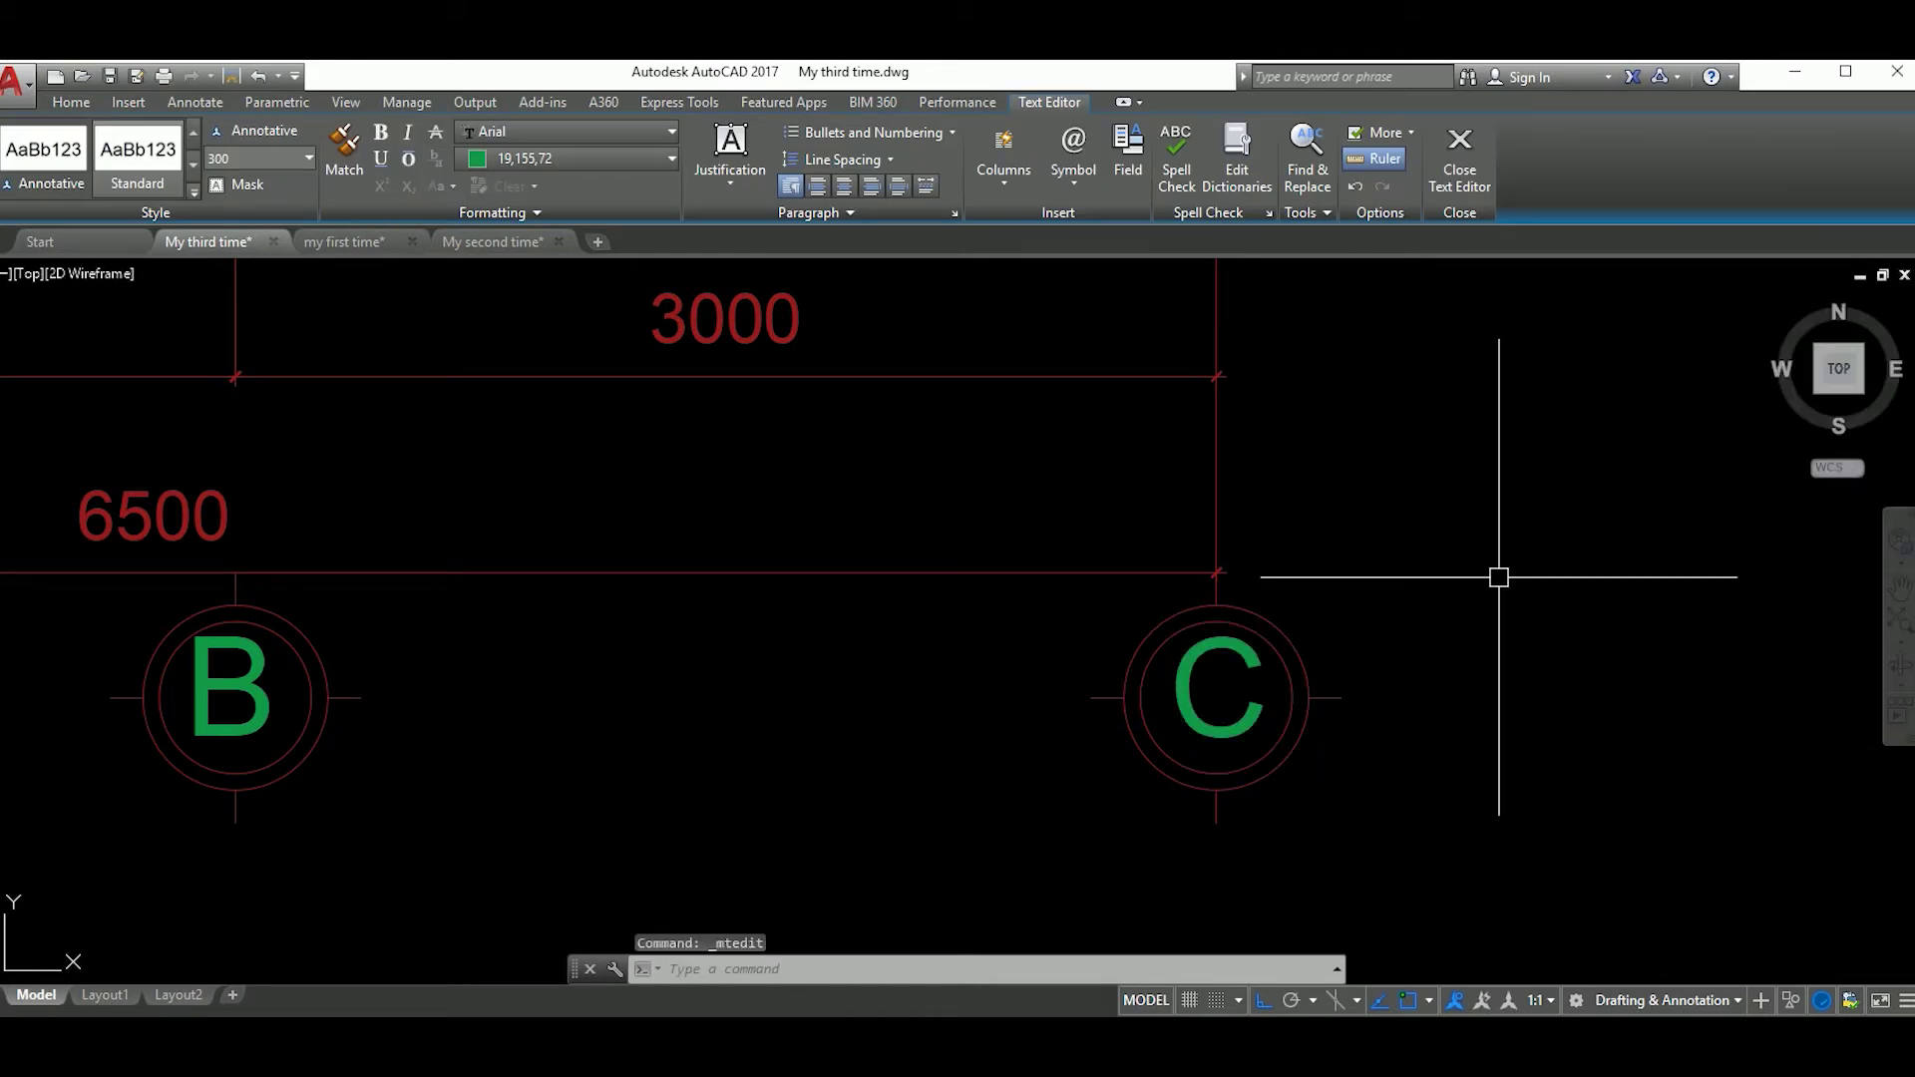
scroll(1498, 576, down, 3)
scroll(1247, 679, up, 4)
Step: Relabel two copied bubbles on the right side as 1 and 2
double_click(1232, 688)
text(1)
click(1441, 457)
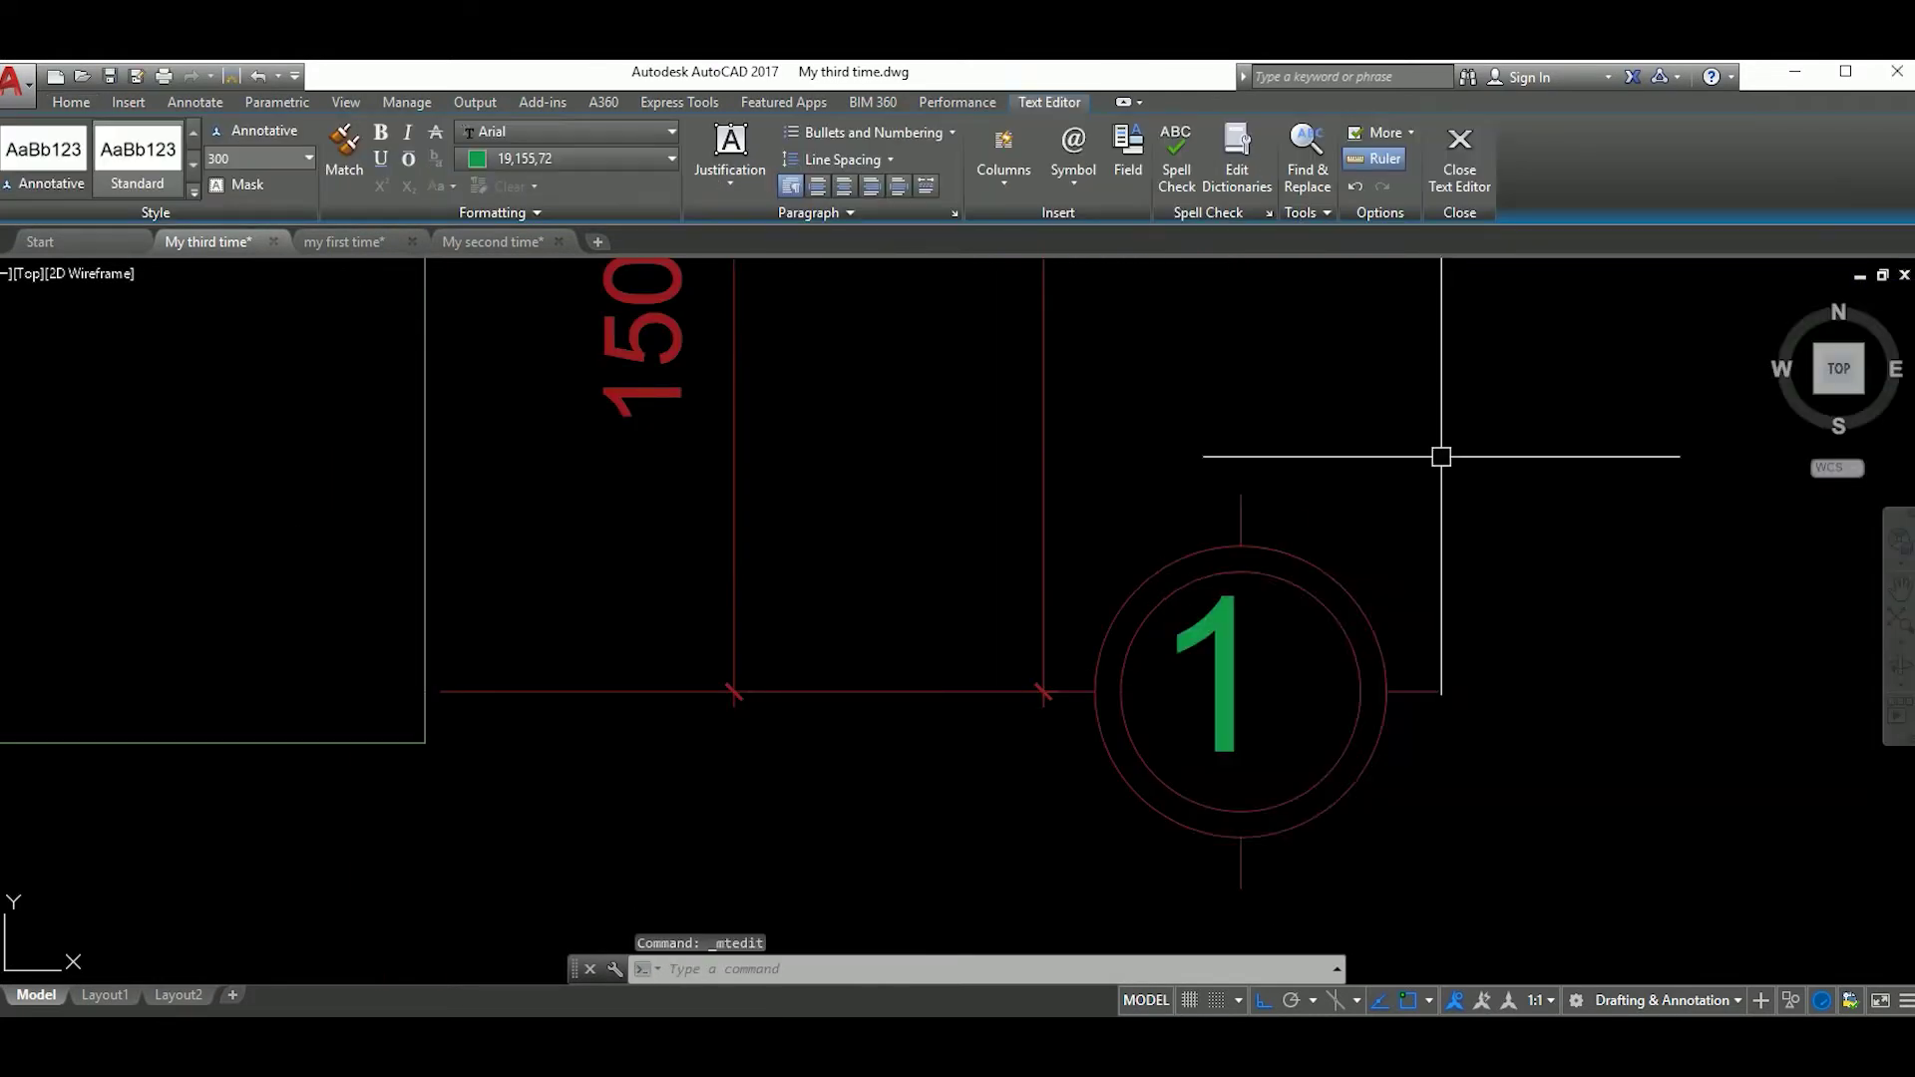
scroll(1297, 479, down, 2)
double_click(1235, 449)
text(2)
click(1367, 671)
scroll(1293, 503, down, 2)
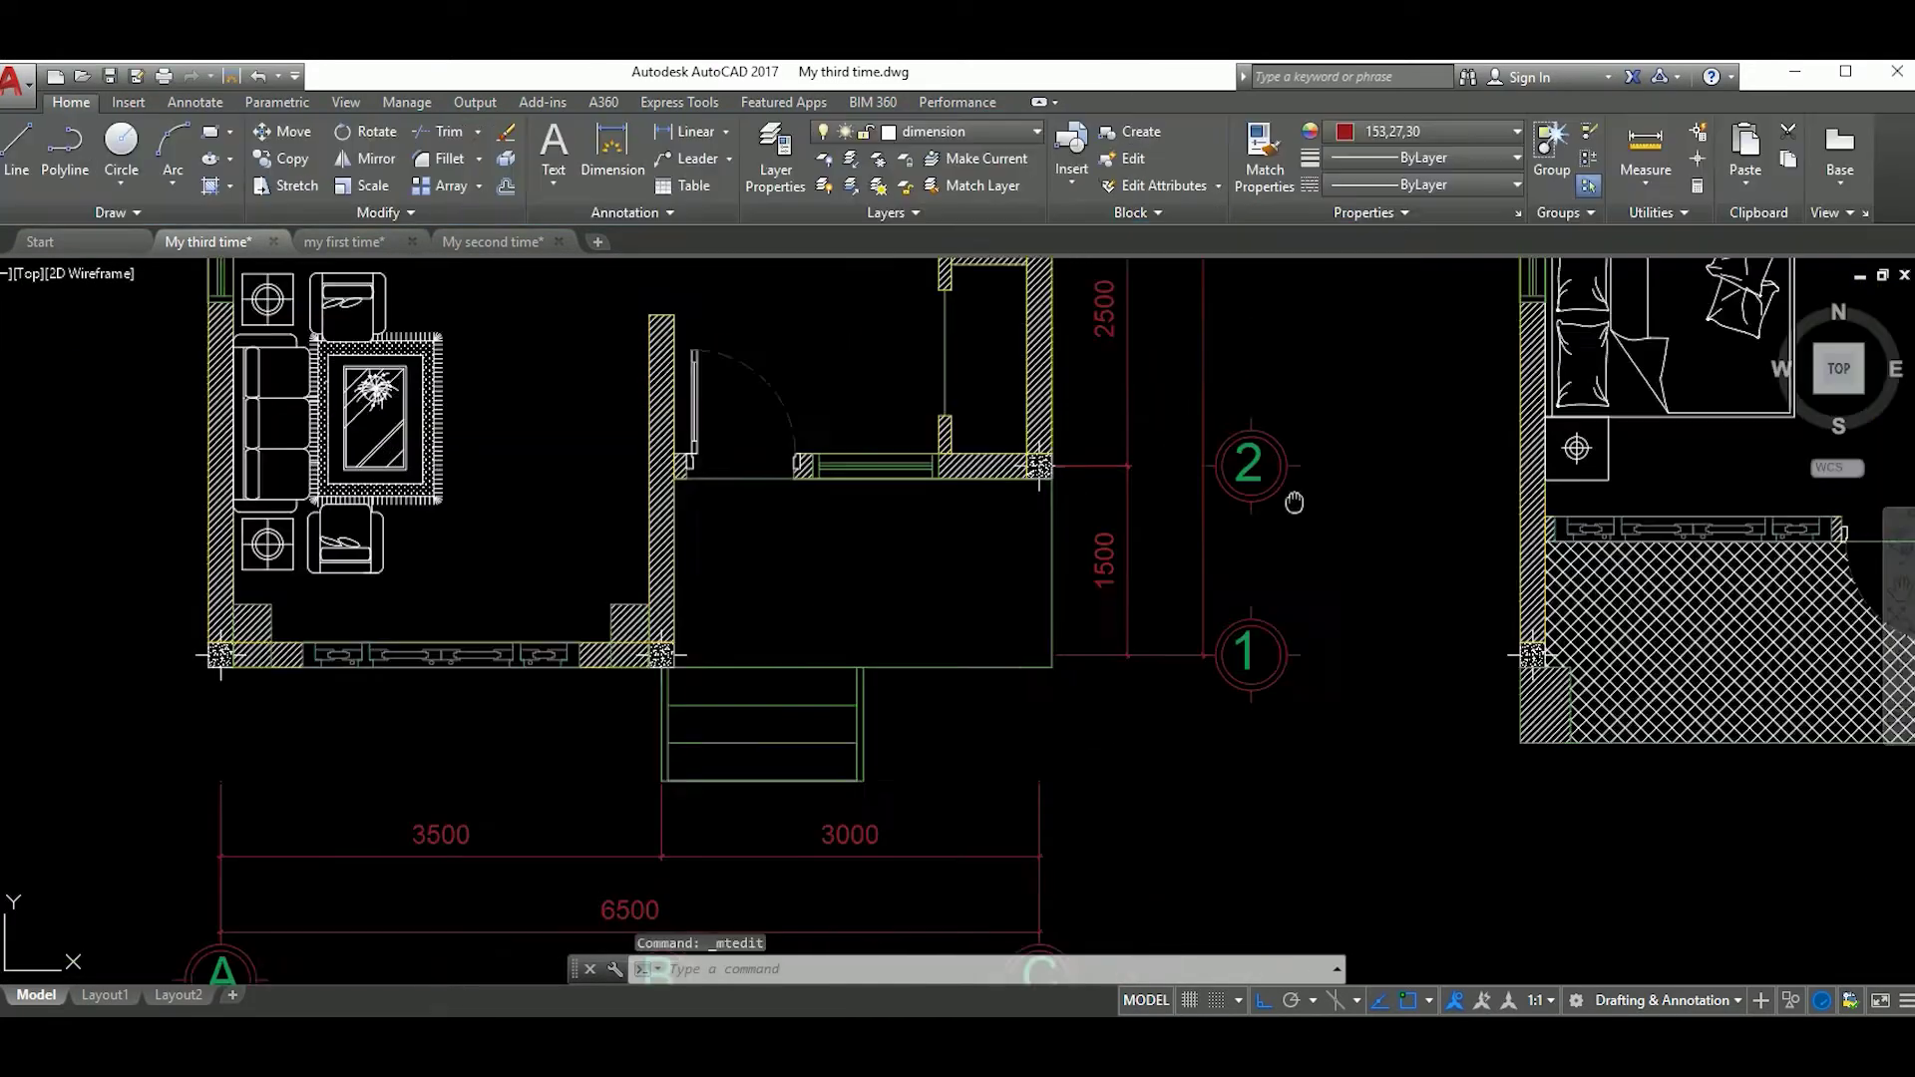
scroll(1294, 502, down, 3)
scroll(1238, 551, up, 5)
Step: Relabel the remaining copied bubbles as 3 and 4
double_click(1319, 603)
text(3)
click(1147, 699)
scroll(1237, 626, down, 3)
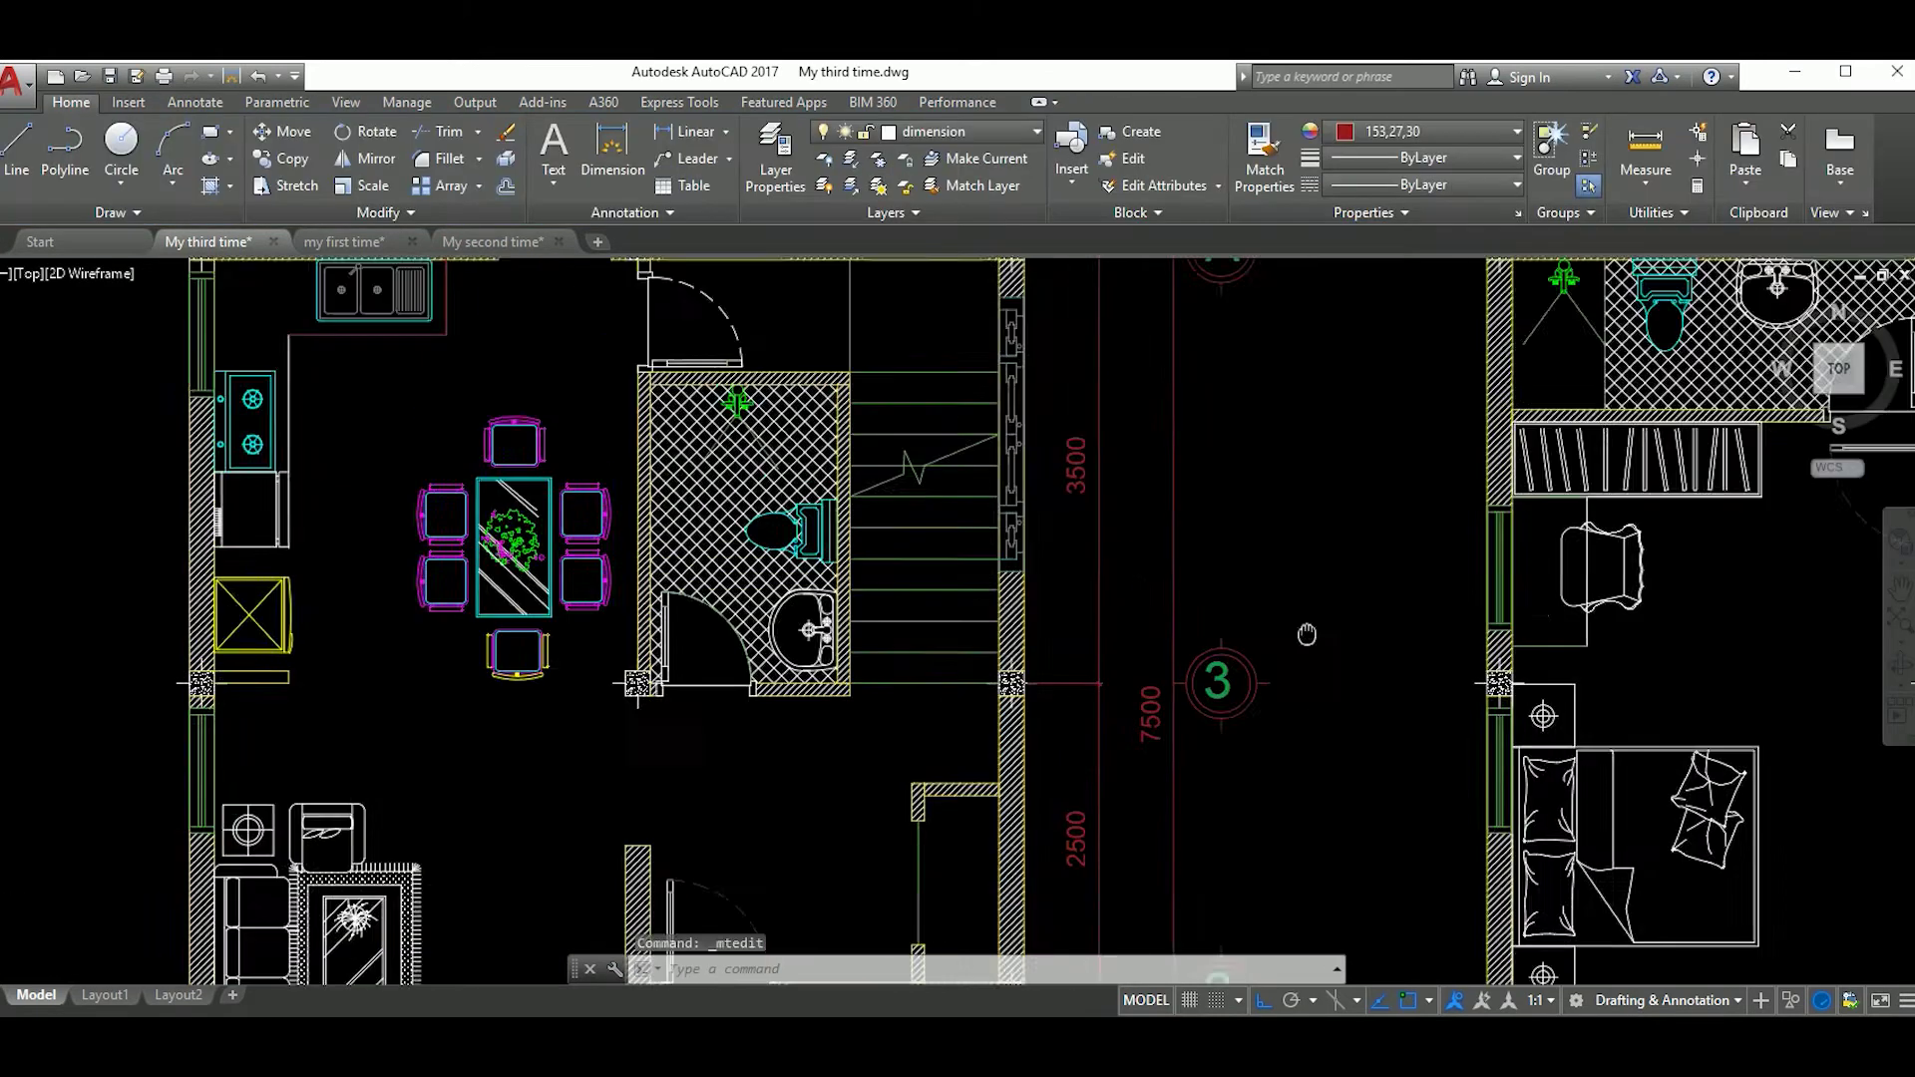
scroll(1098, 449, up, 3)
double_click(1066, 447)
text(4)
click(1386, 708)
scroll(1354, 705, down, 3)
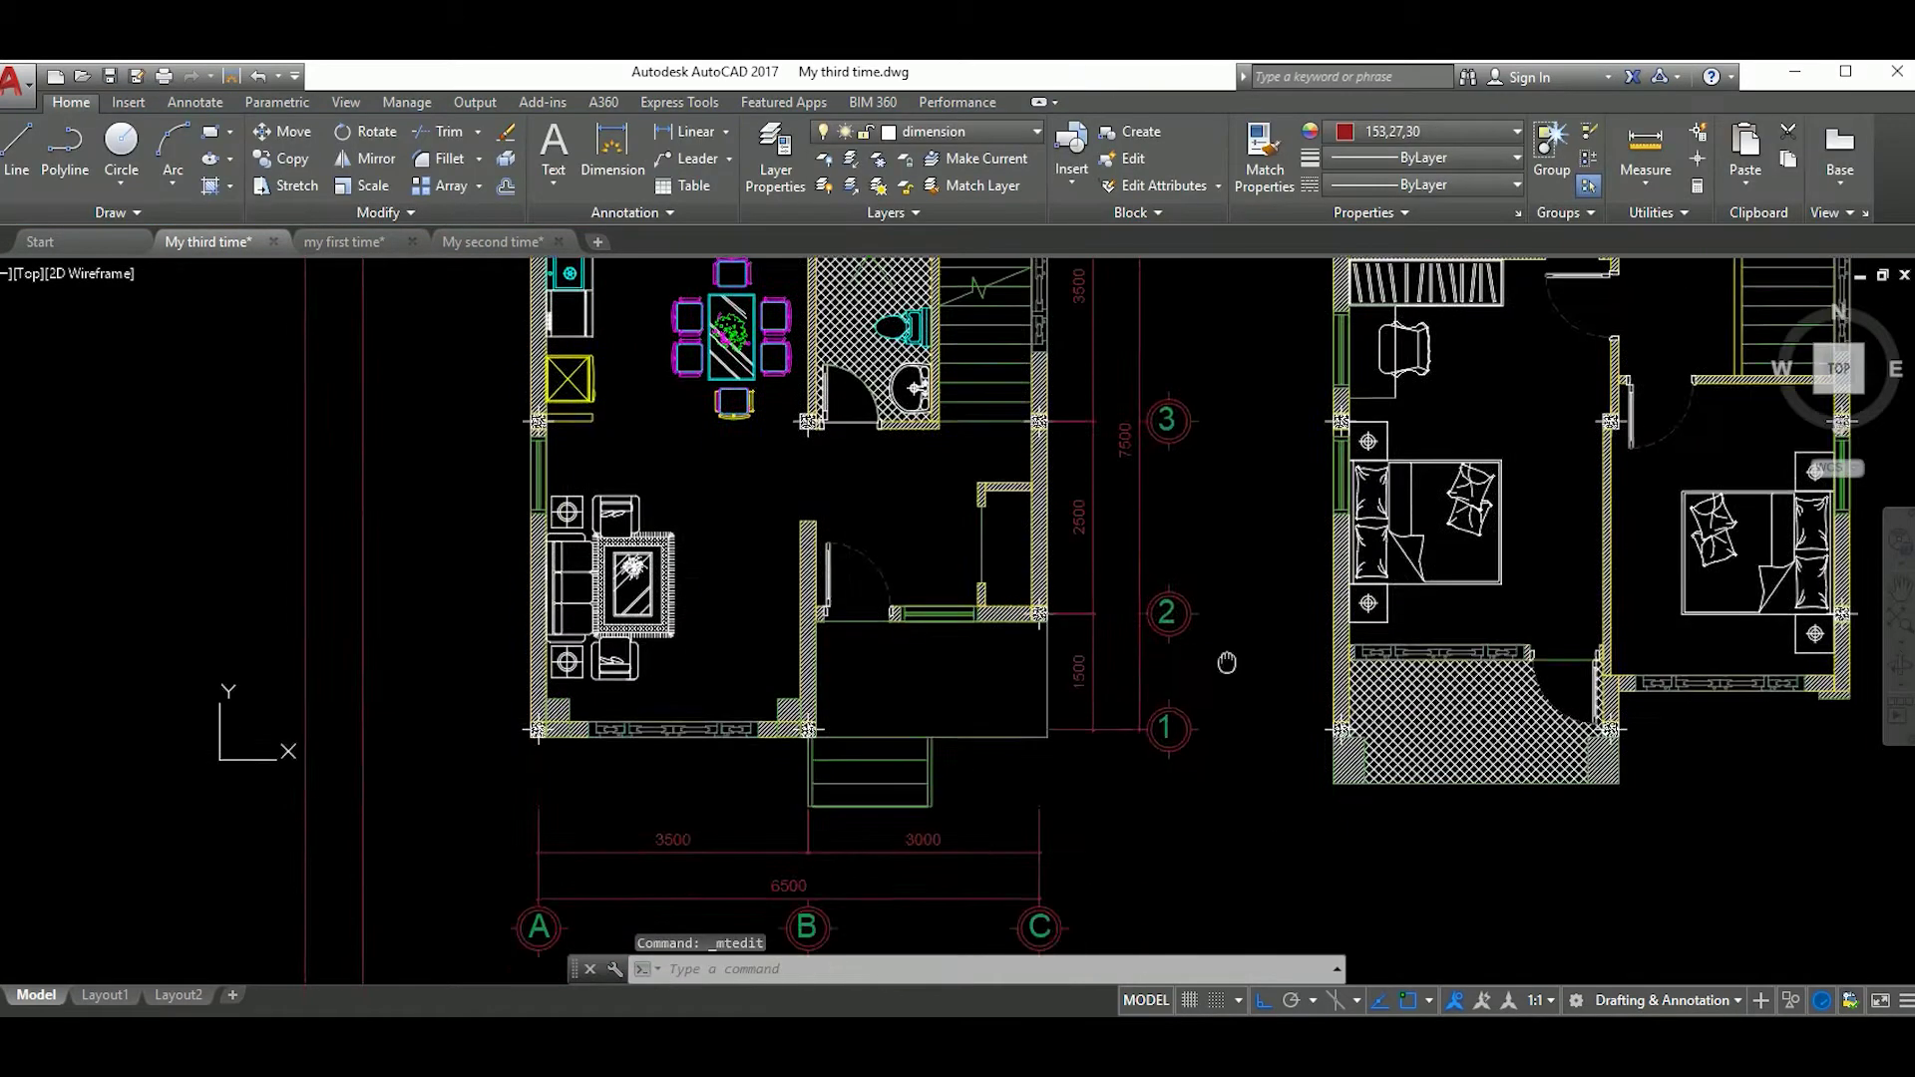
scroll(1347, 685, up, 4)
Step: Nudge the 1 grid bubble slightly into its final position
key(m)
key(Return)
click(1430, 838)
click(1426, 810)
key(Return)
click(1487, 834)
scroll(1487, 821, down, 3)
scroll(1027, 664, down, 5)
scroll(1305, 783, up, 2)
scroll(1297, 783, up, 2)
Step: Bring the A, B, C bubbles into view, undoing an accidental drag of the A
scroll(1296, 783, up, 2)
mouse_move(1297, 783)
middle_down()
mouse_move(1204, 746)
mouse_move(1213, 707)
middle_up()
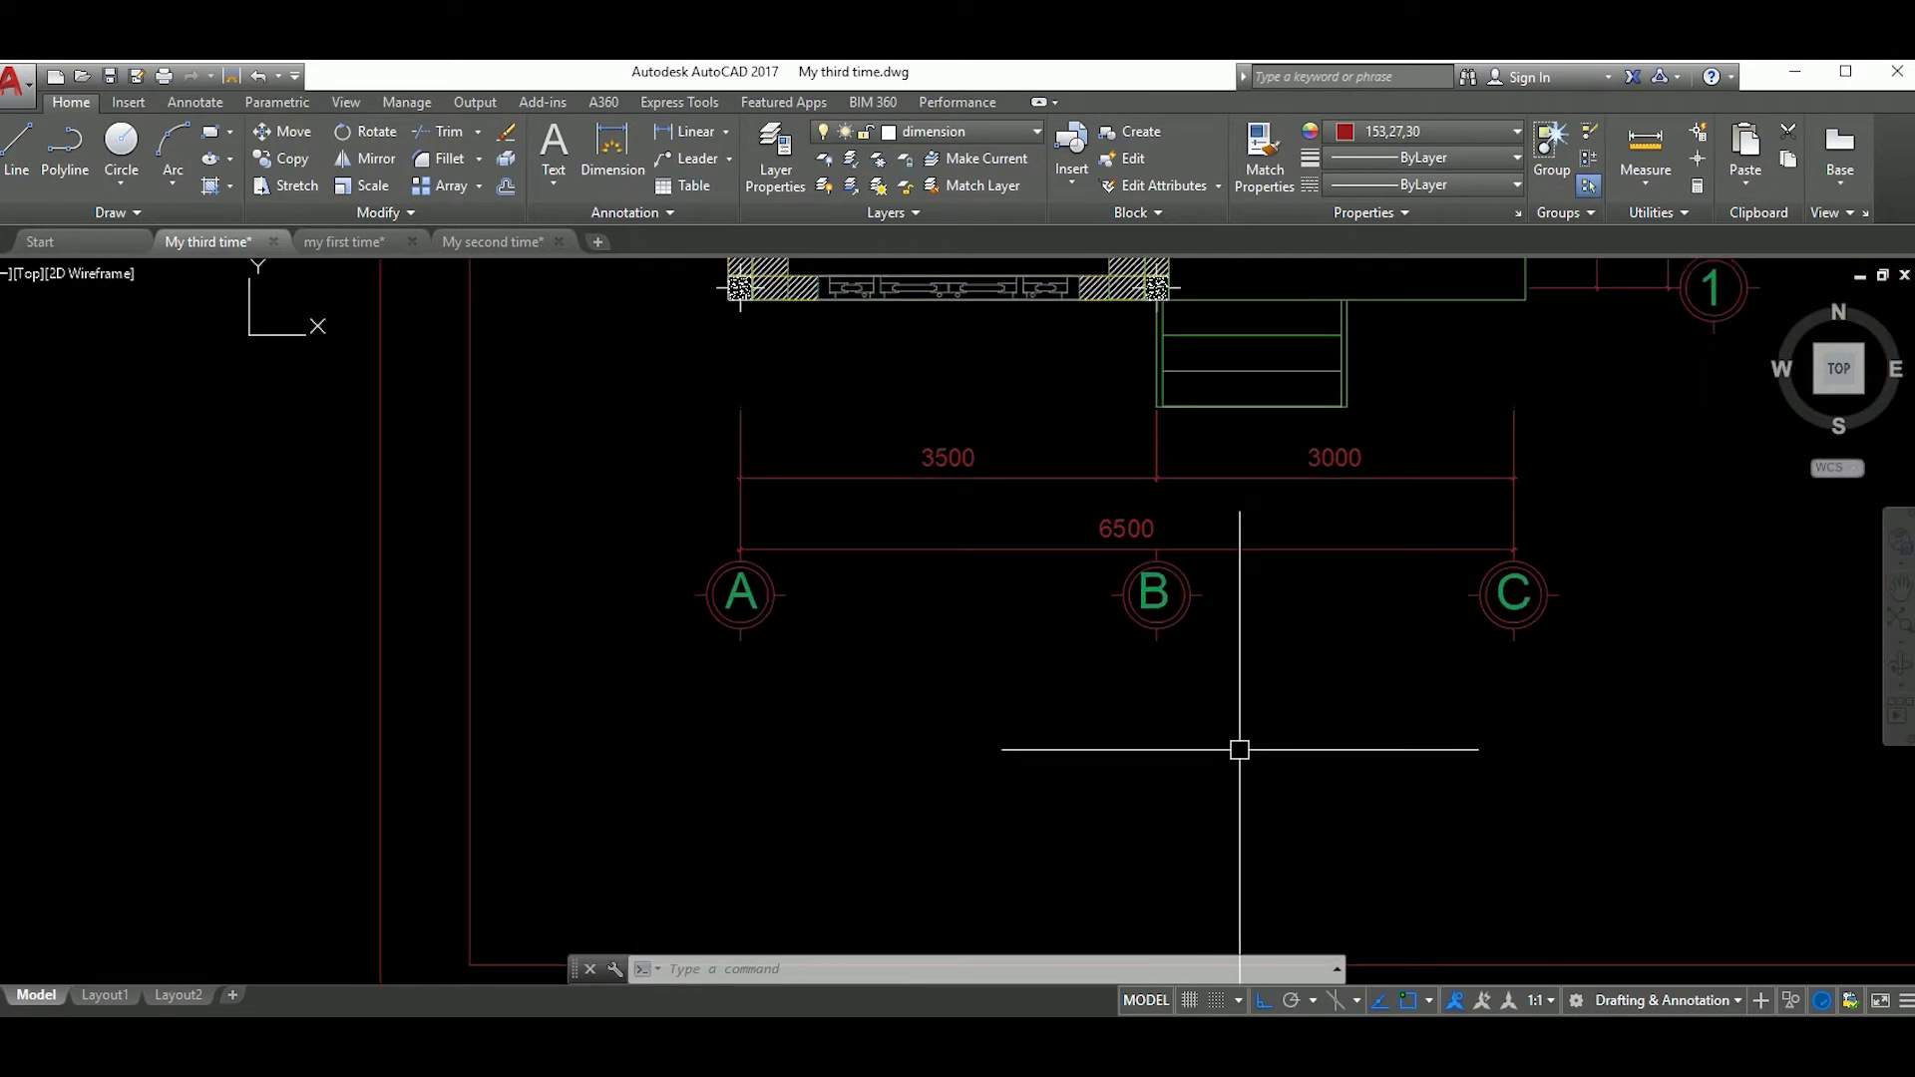
drag(758, 599, 758, 741)
click(780, 780)
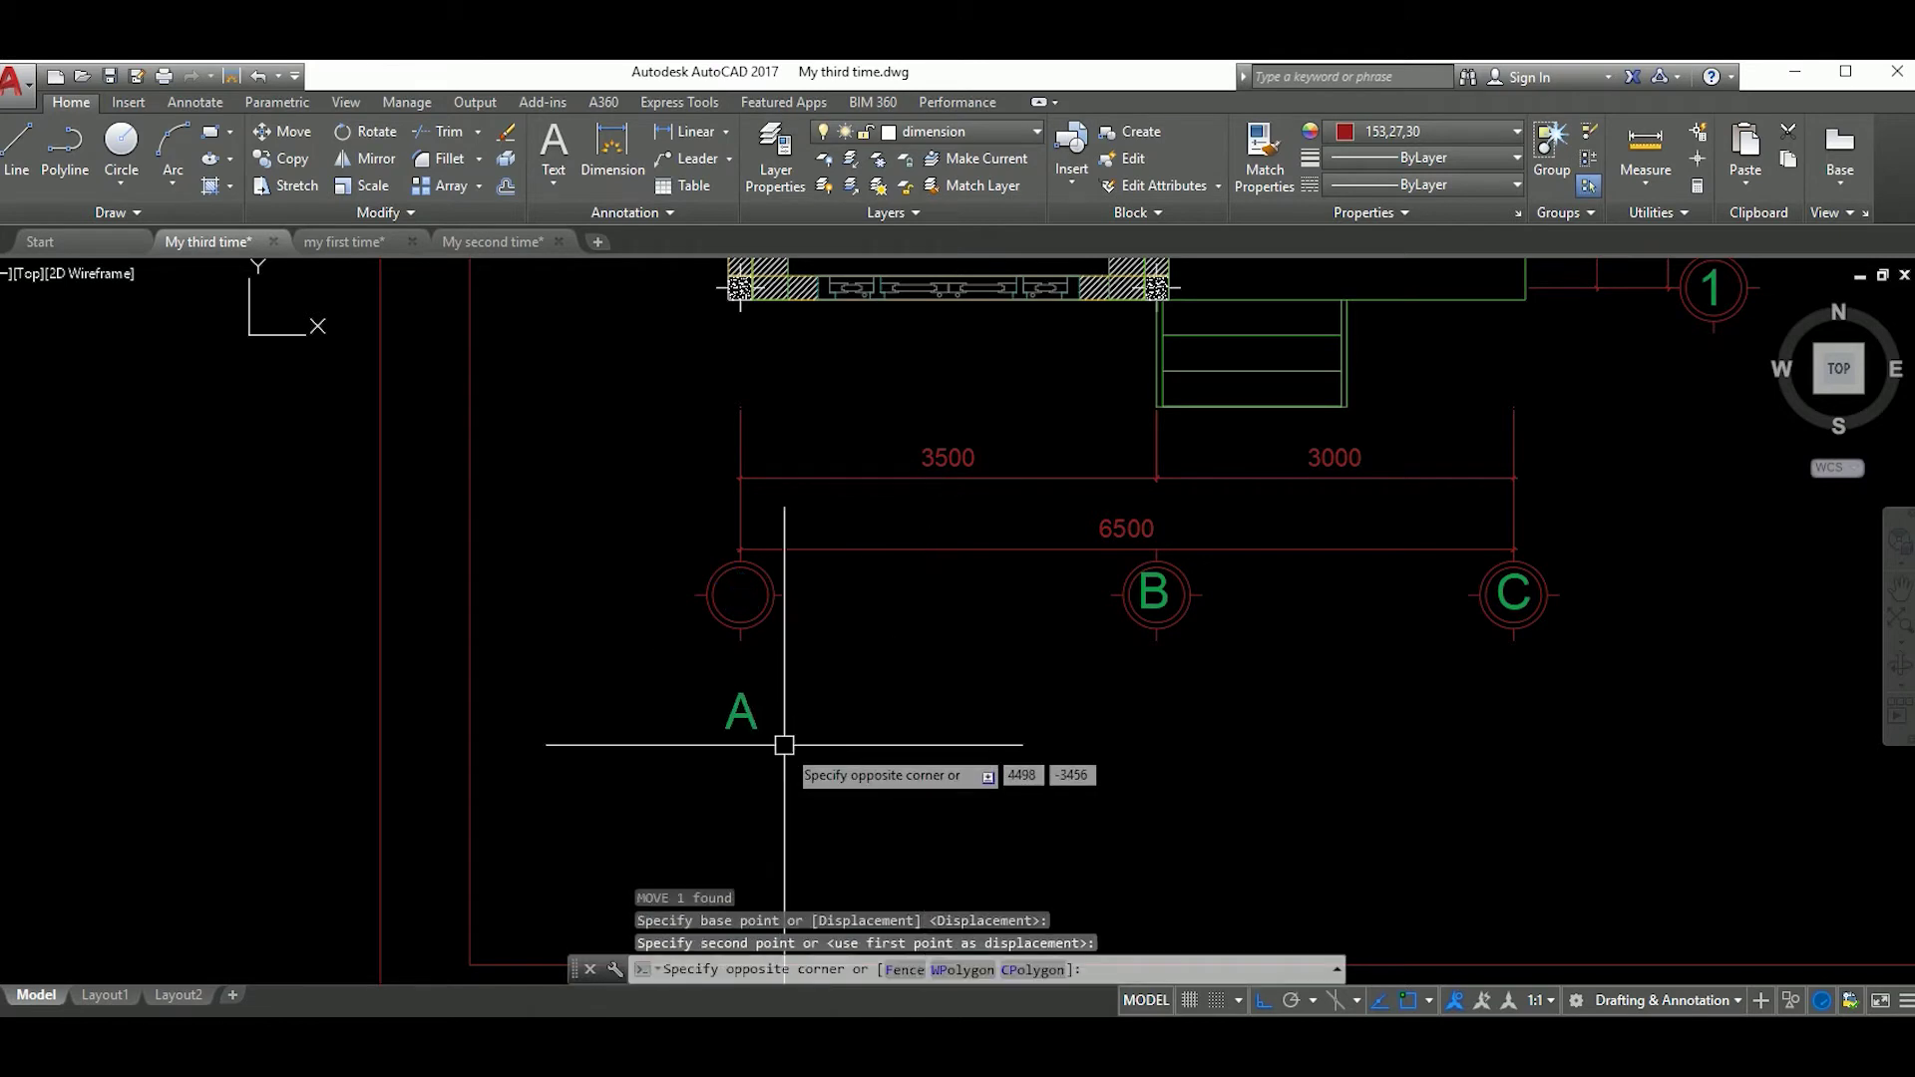
key(Escape)
key(ctrl+z)
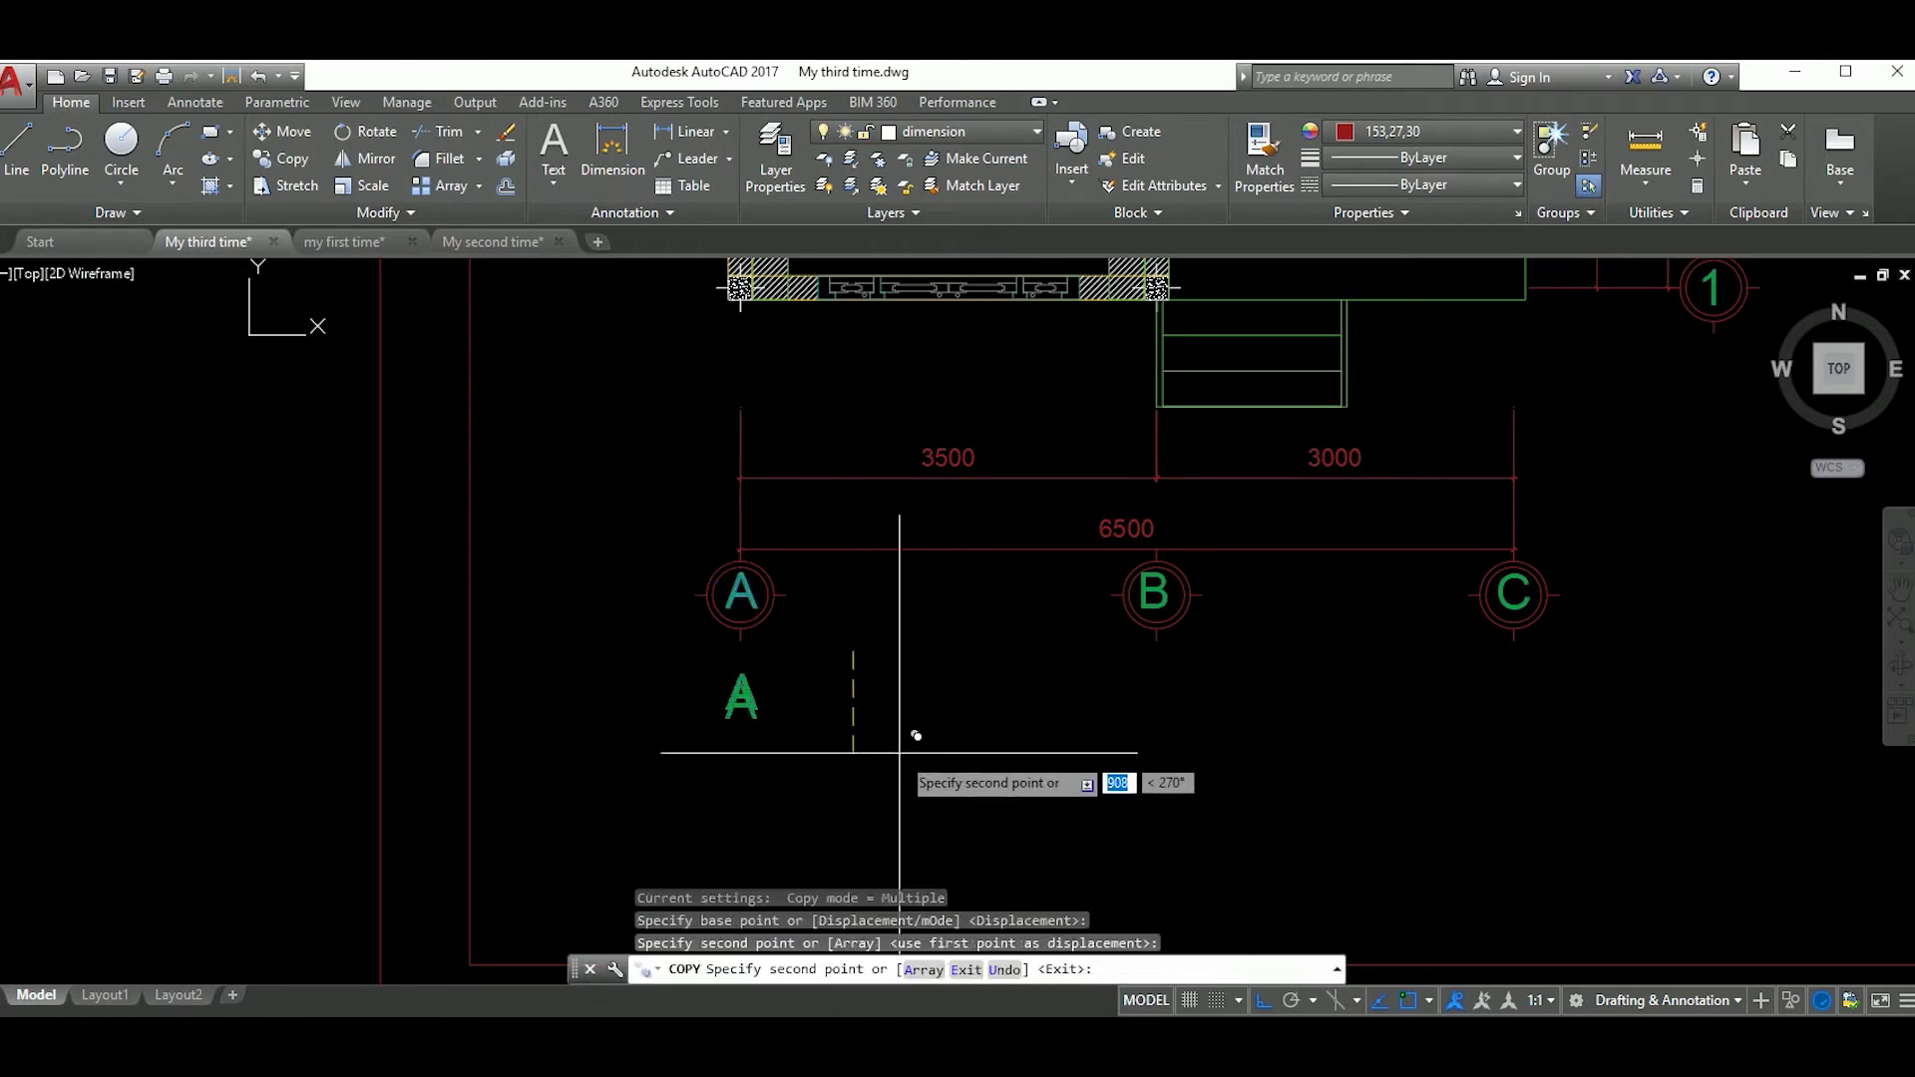
Step: Place a copy of the A letter below the grid bubbles
text(m)
key(Return)
click(957, 795)
click(1063, 795)
scroll(1063, 759, up, 4)
Step: Edit the copied letter to read 'Ground Floor' on a single line
double_click(1169, 770)
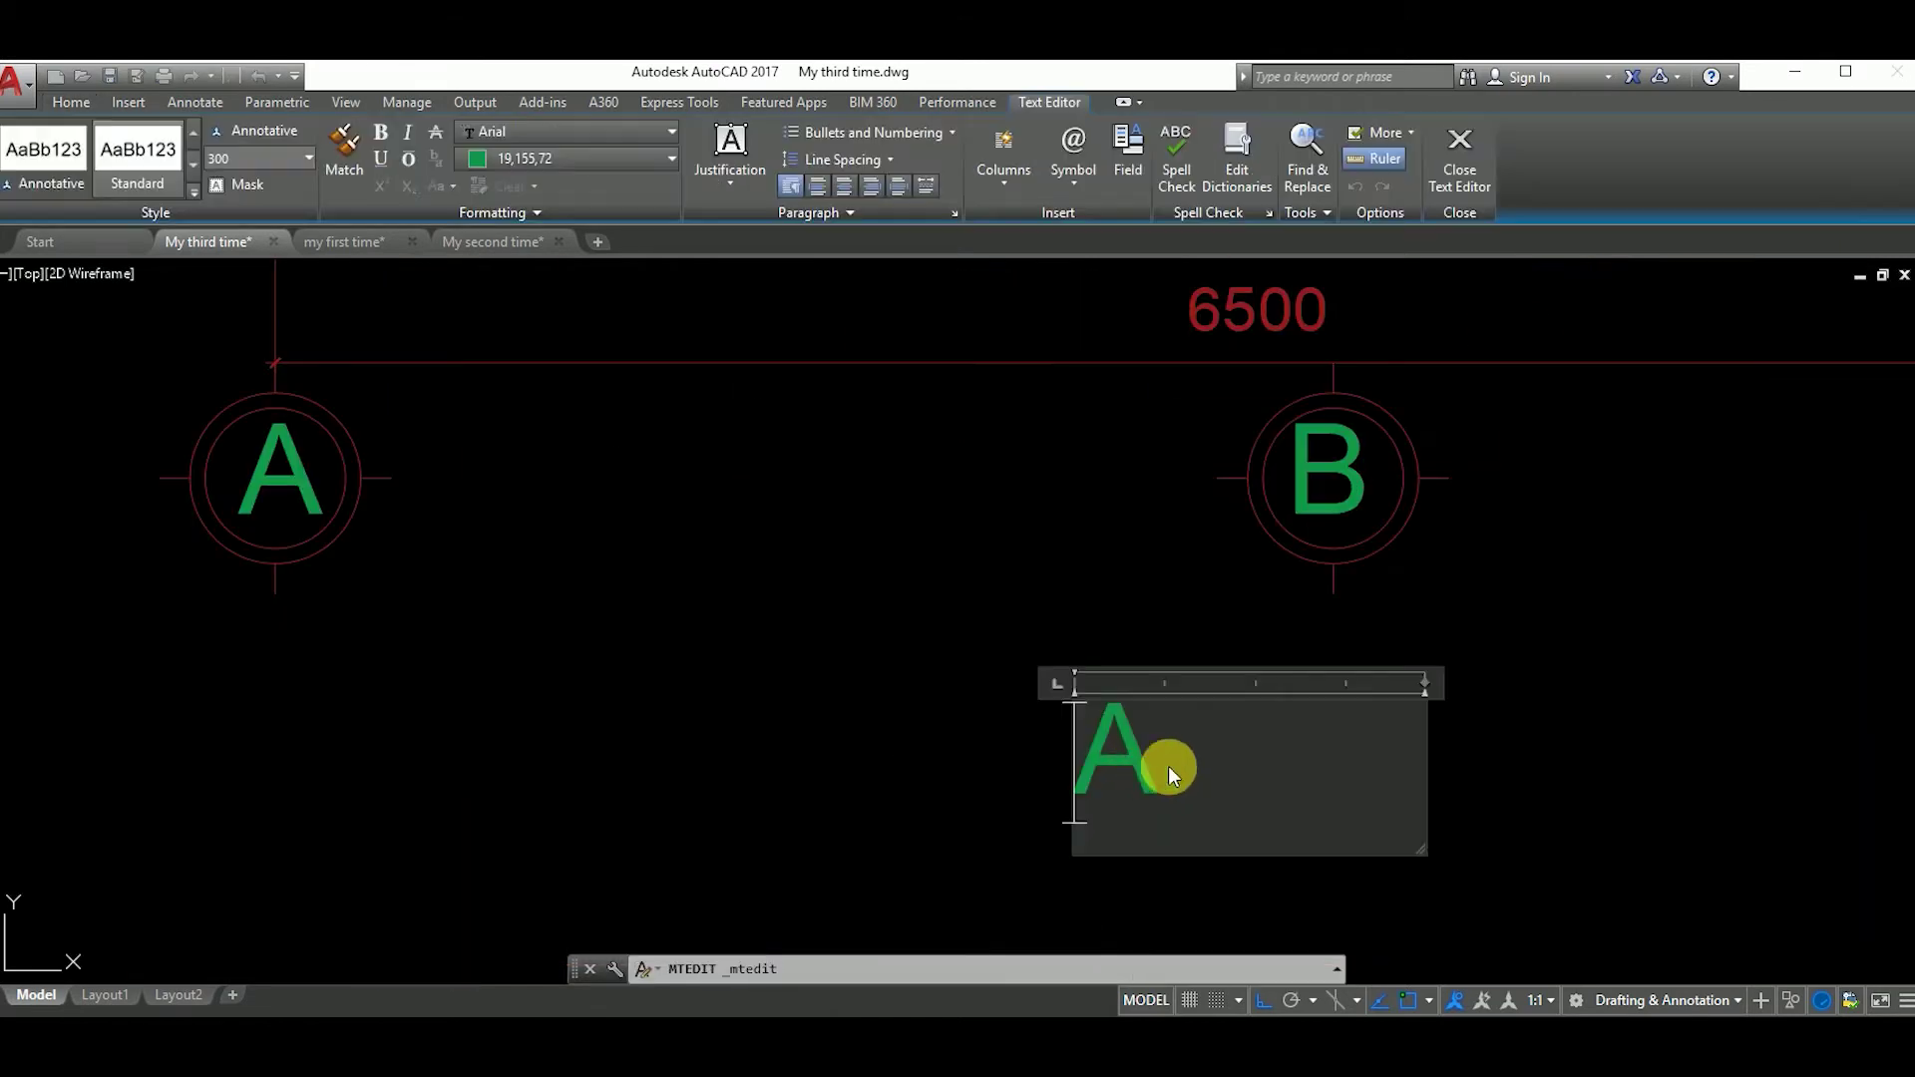
text(Gro)
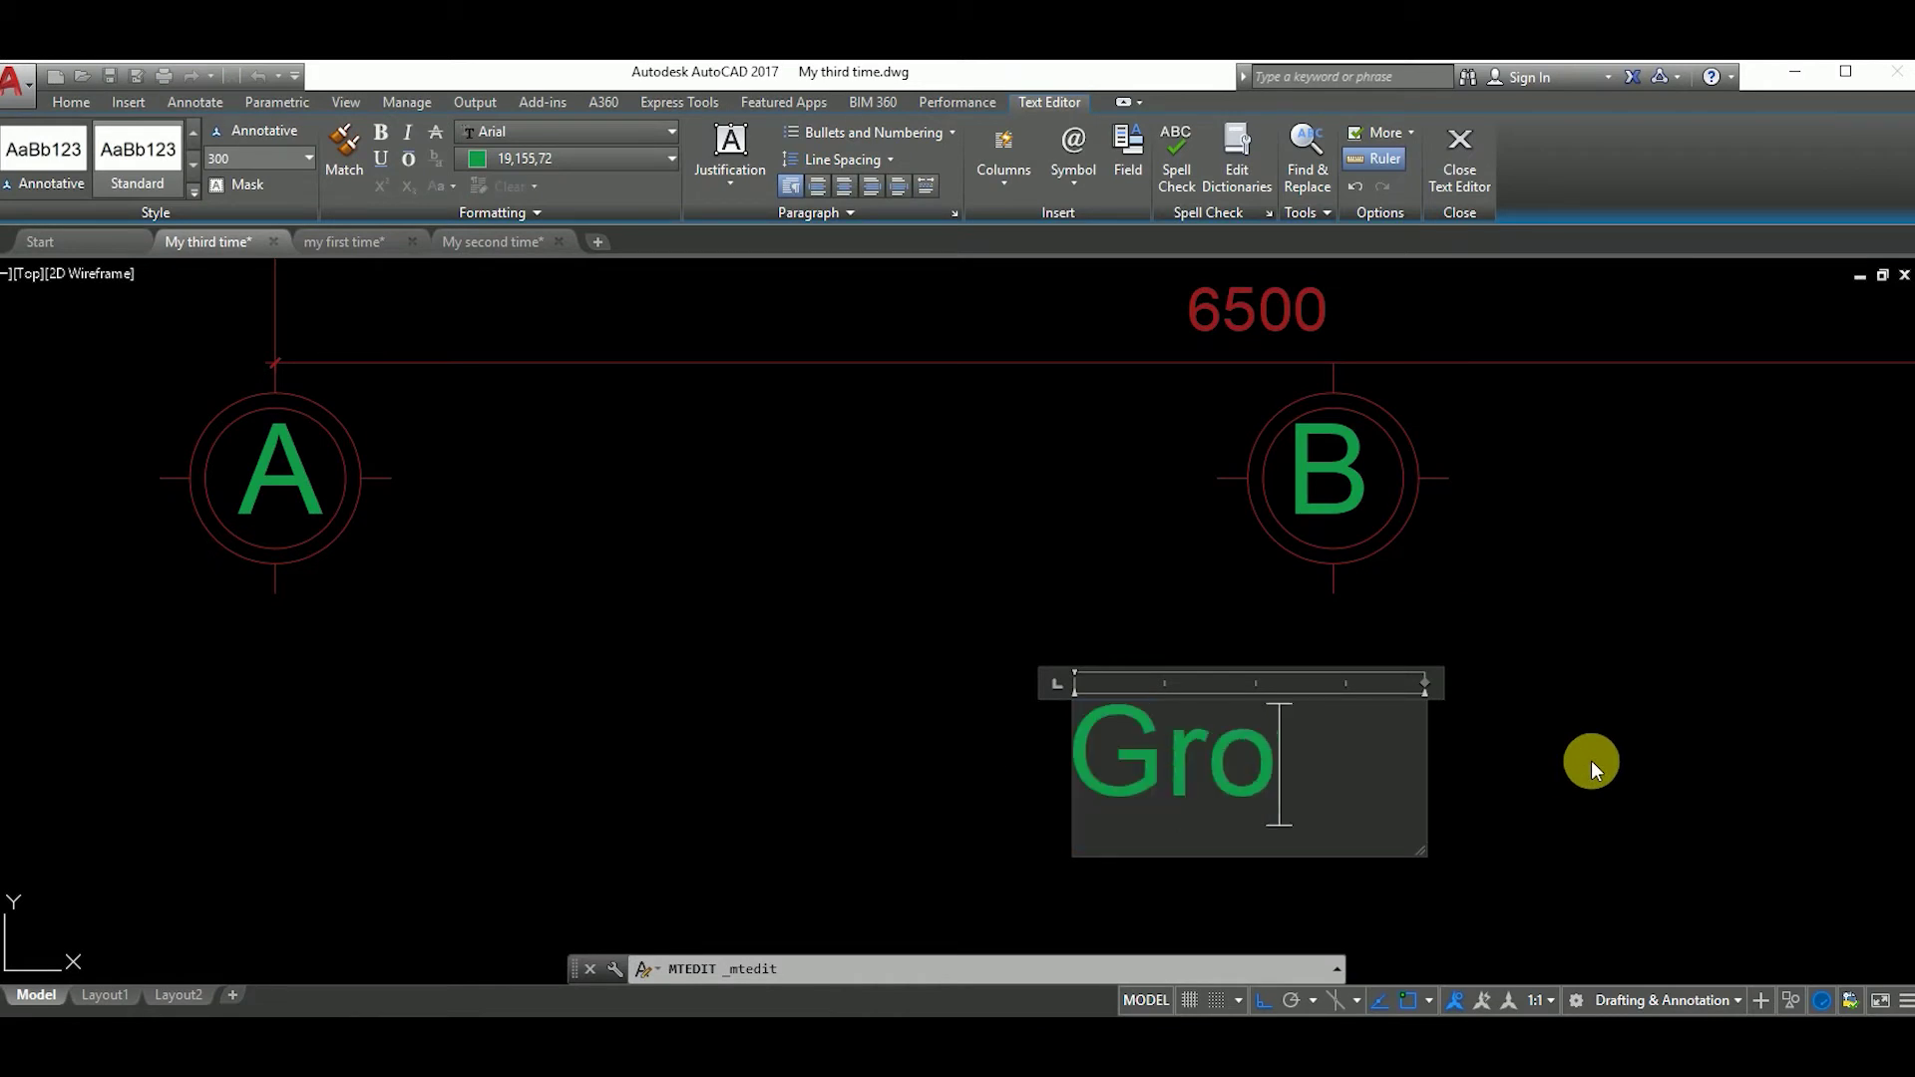
text(und)
key(Return)
text(F)
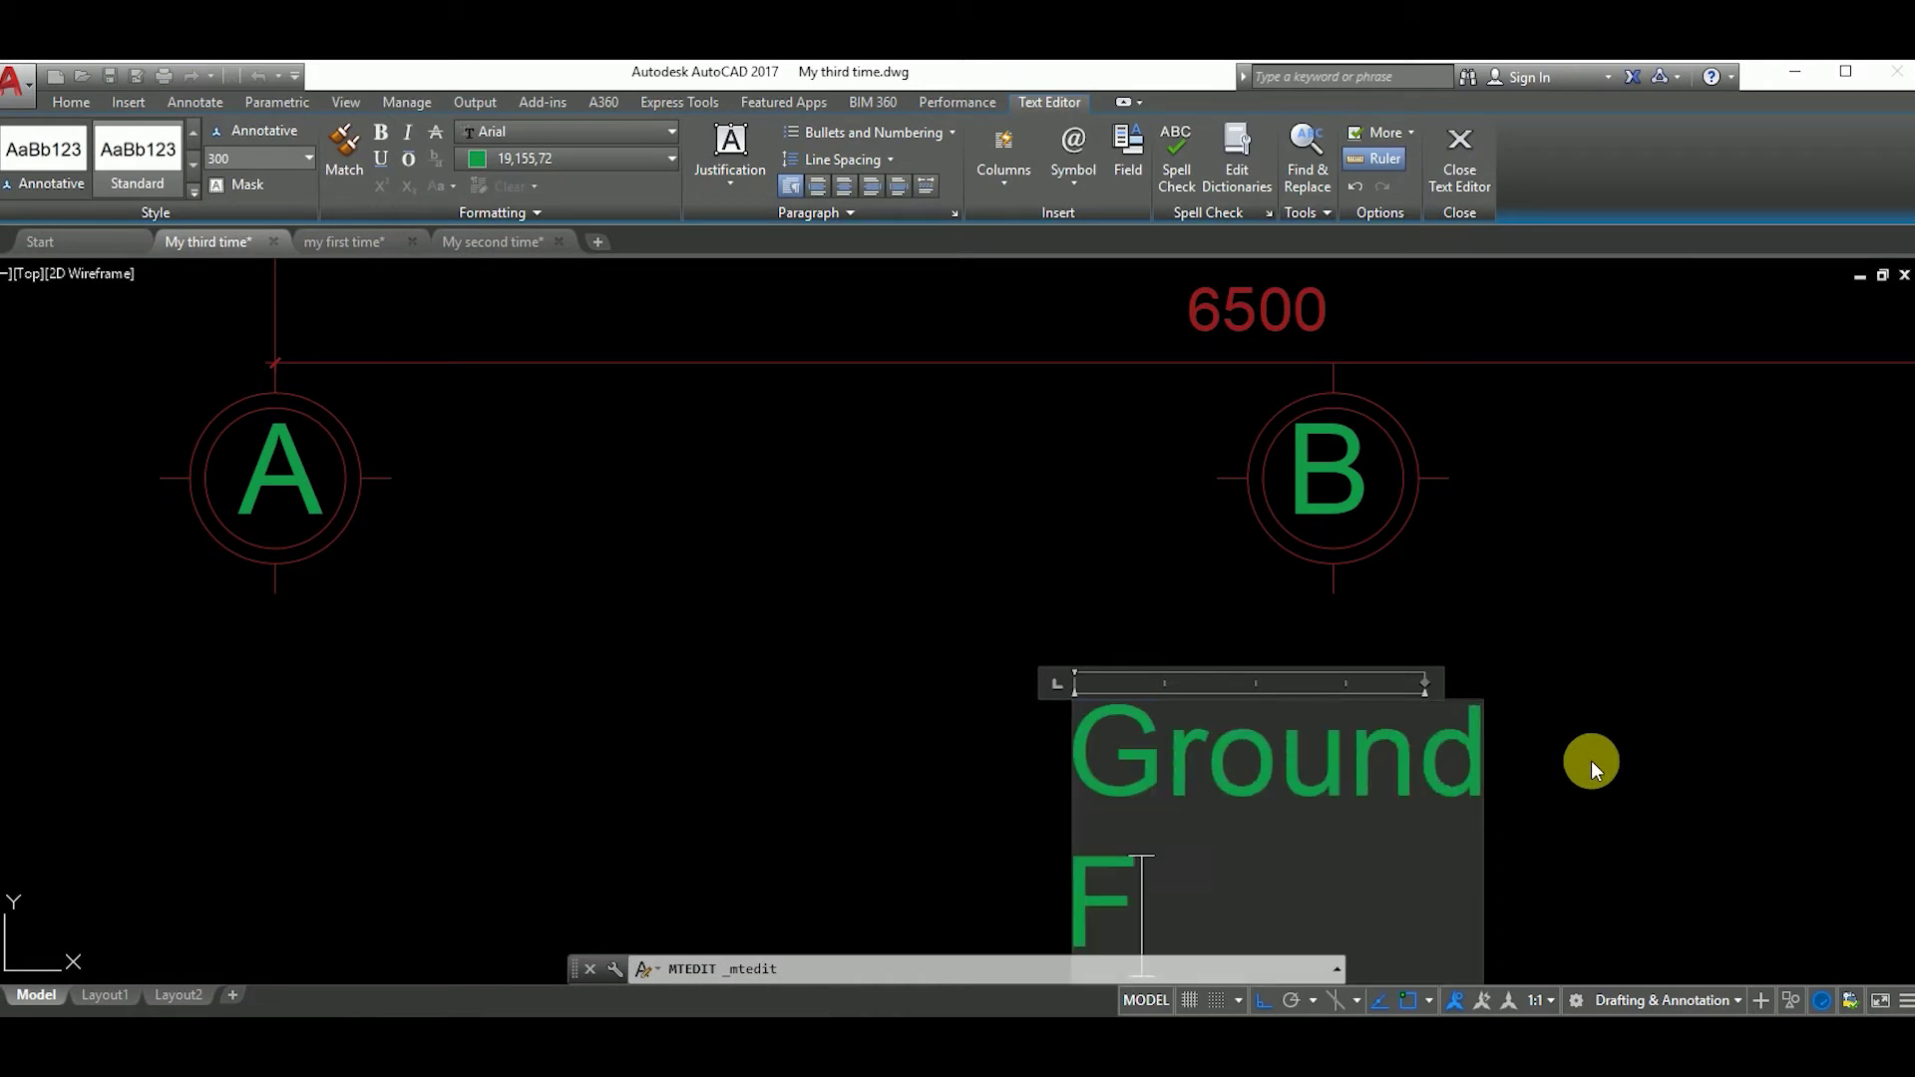
text(loor)
mouse_move(1481, 848)
mouse_down()
mouse_move(1684, 870)
mouse_move(1889, 815)
mouse_up()
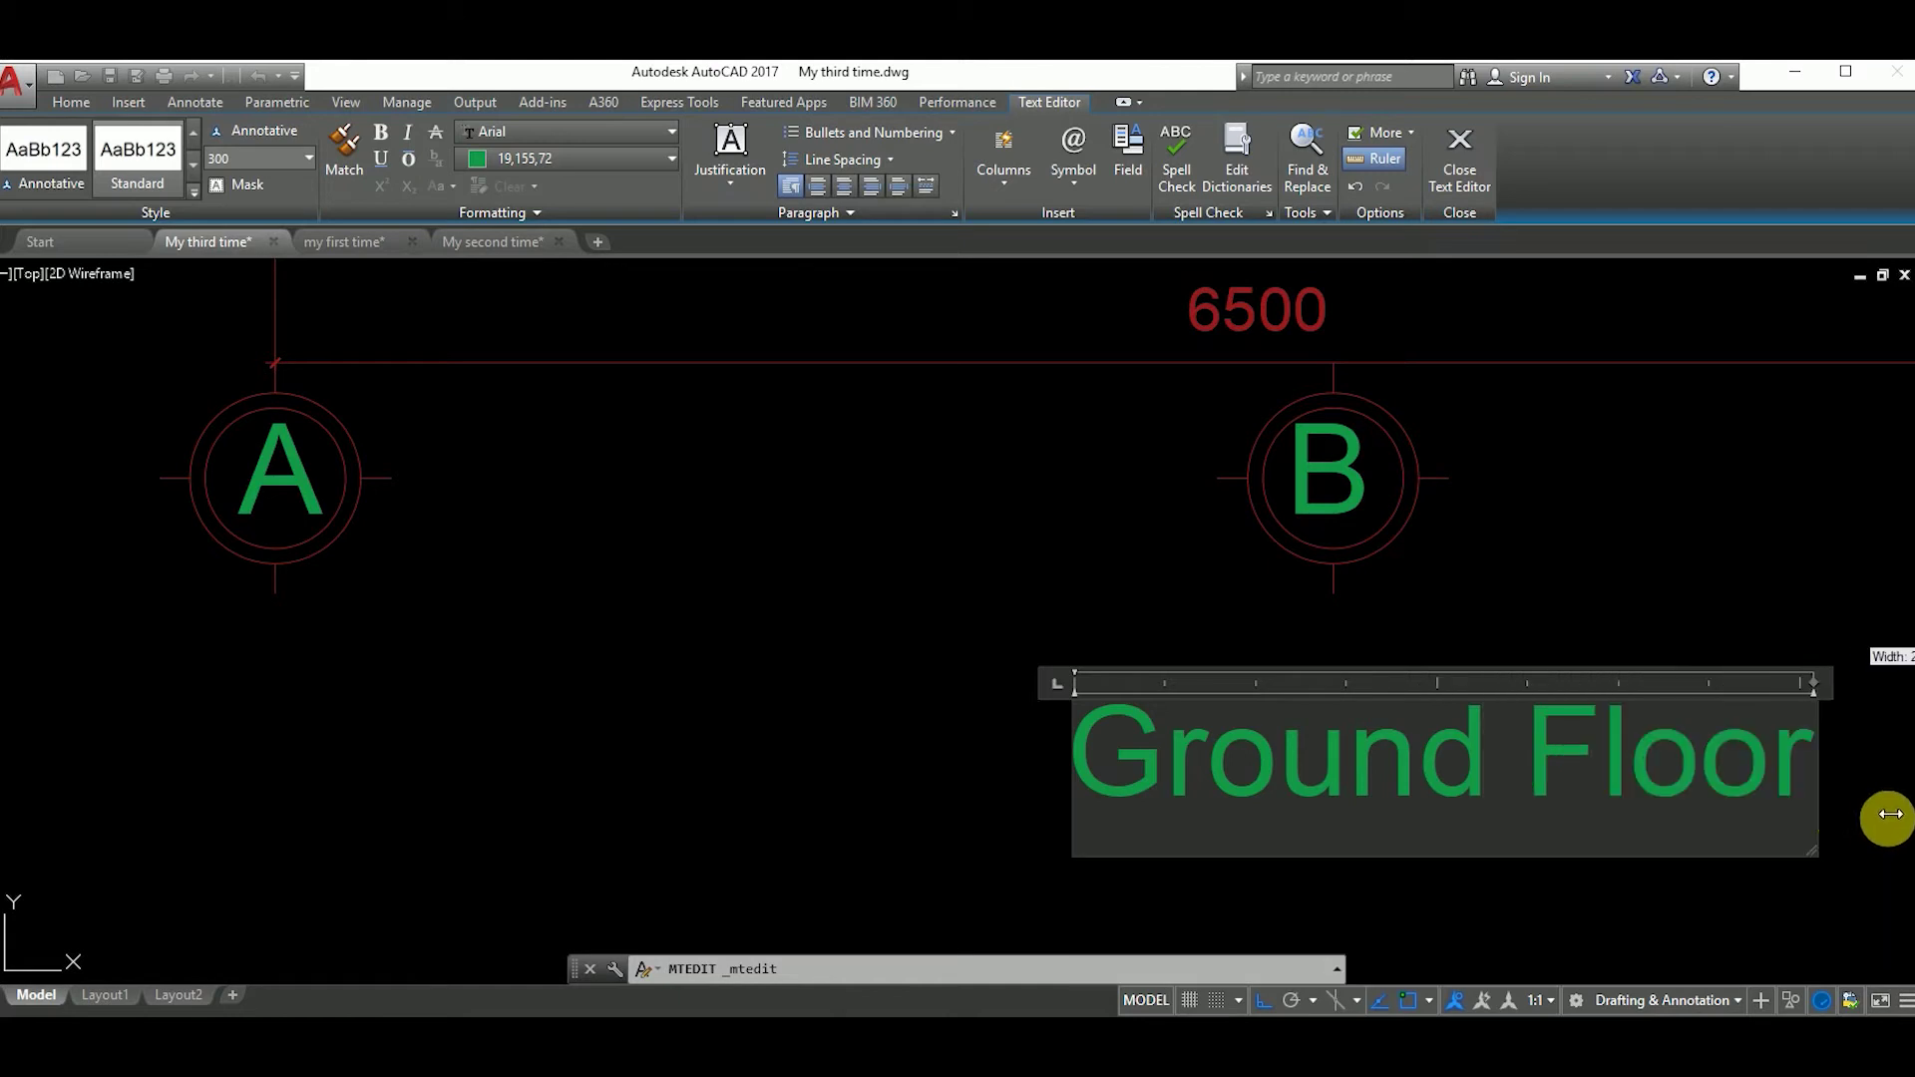
click(1596, 585)
scroll(1477, 769, down, 5)
scroll(1149, 741, up, 3)
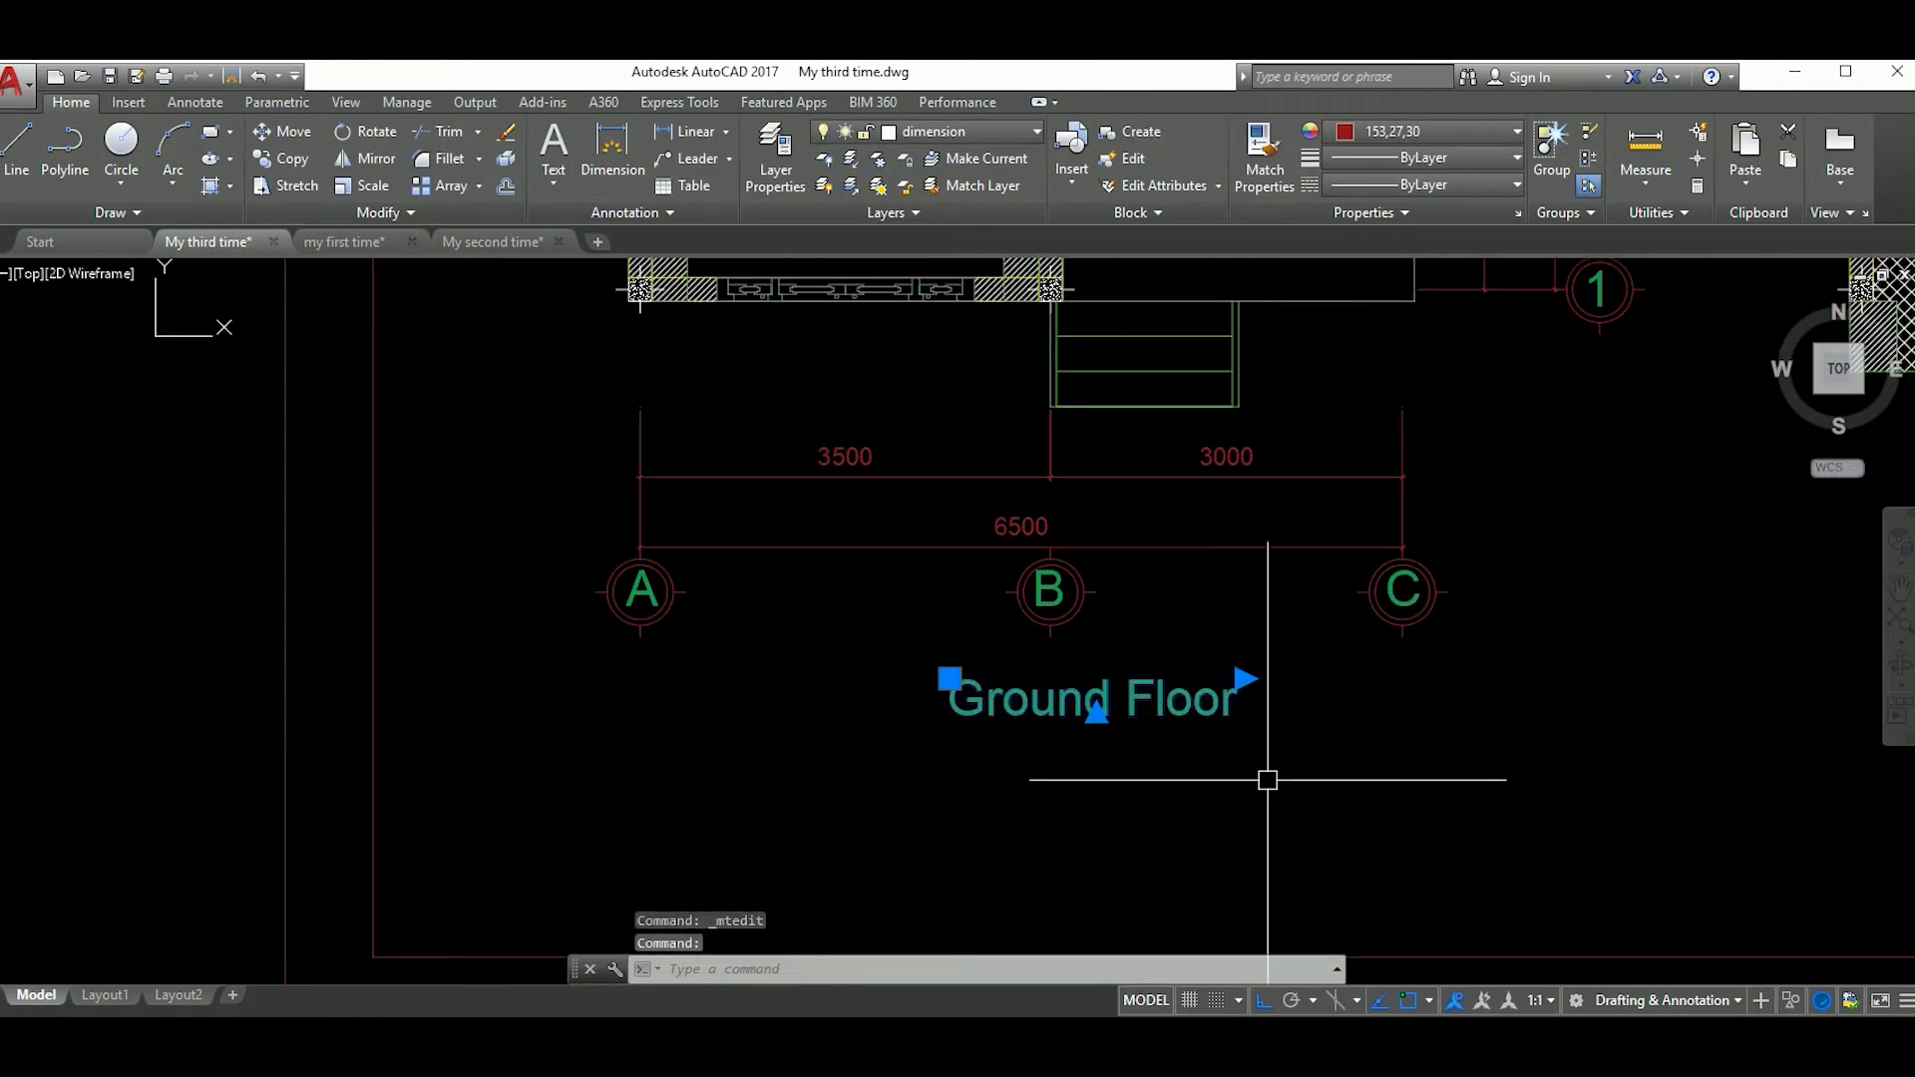
text(co)
key(Return)
Step: Copy the title just below itself and change it to 'Scale 1/75'
click(1034, 718)
click(1034, 785)
key(Escape)
double_click(1214, 774)
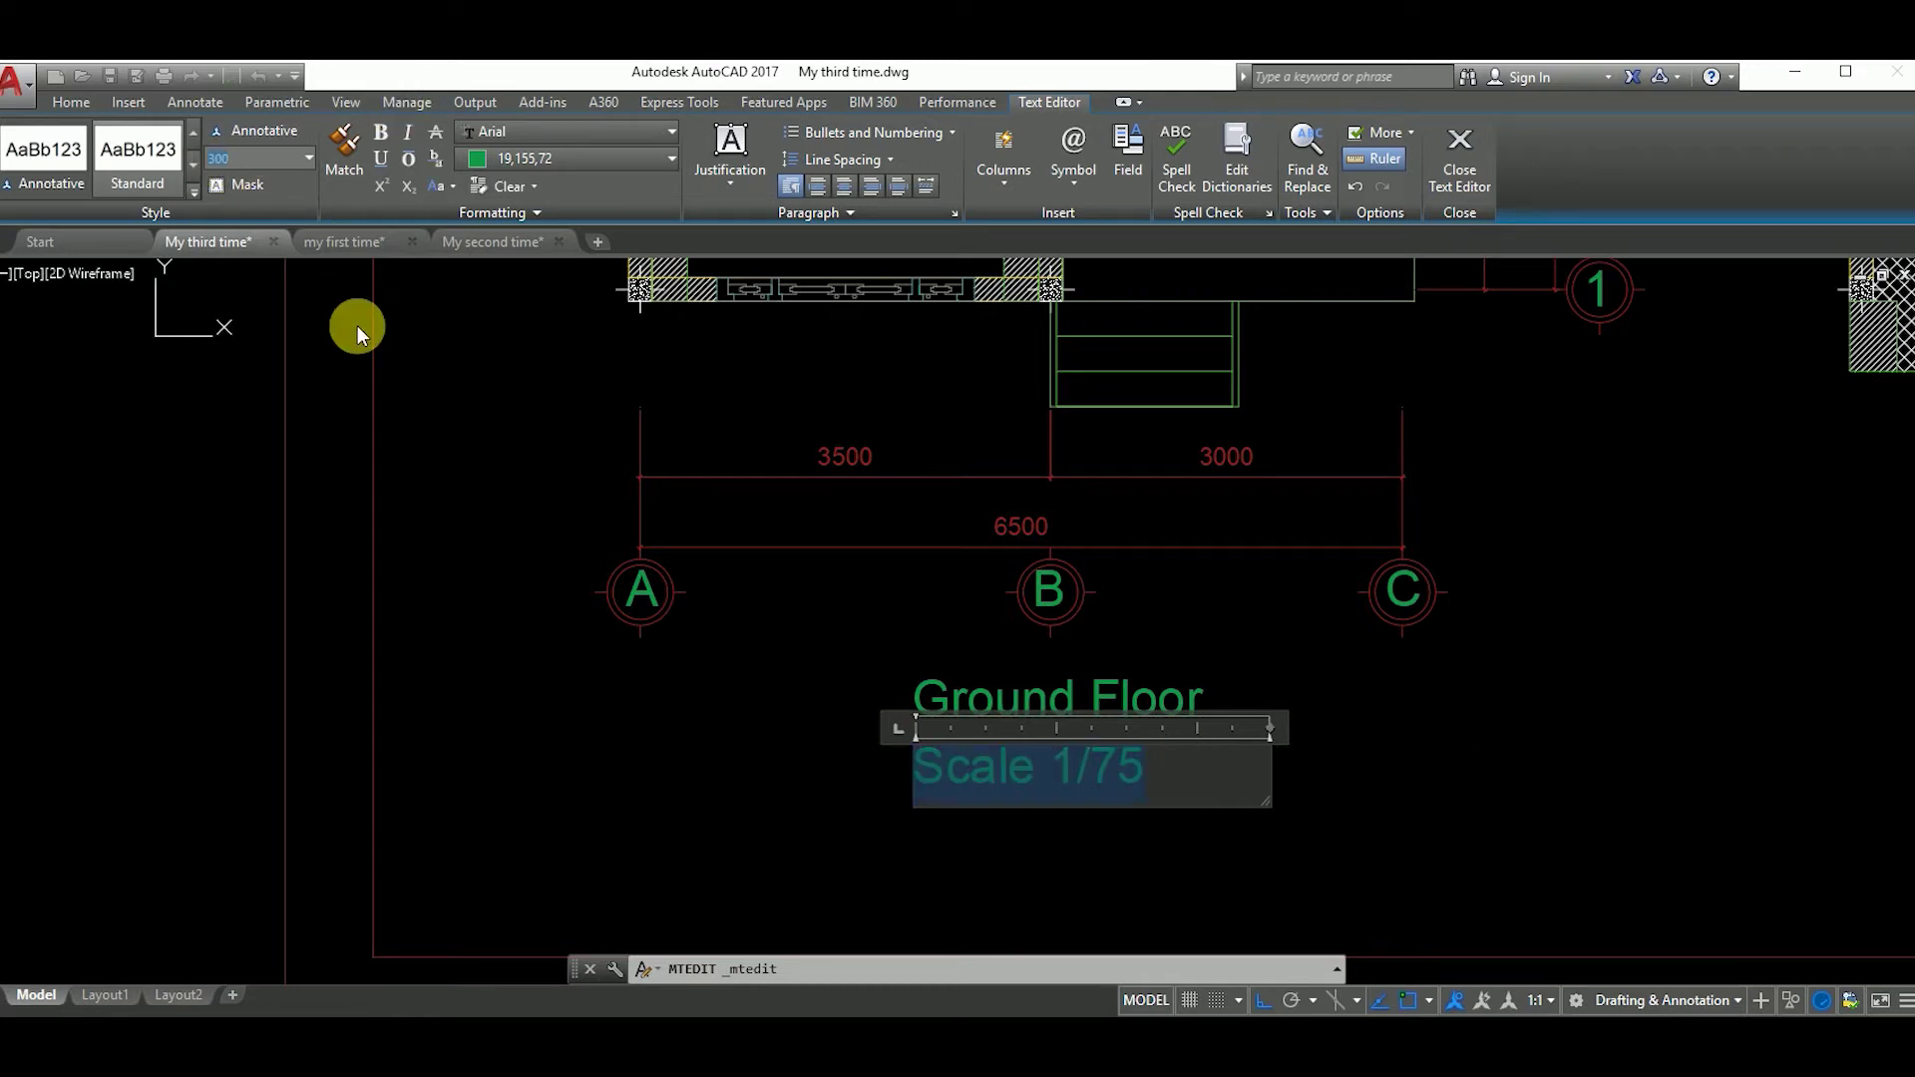
click(1162, 804)
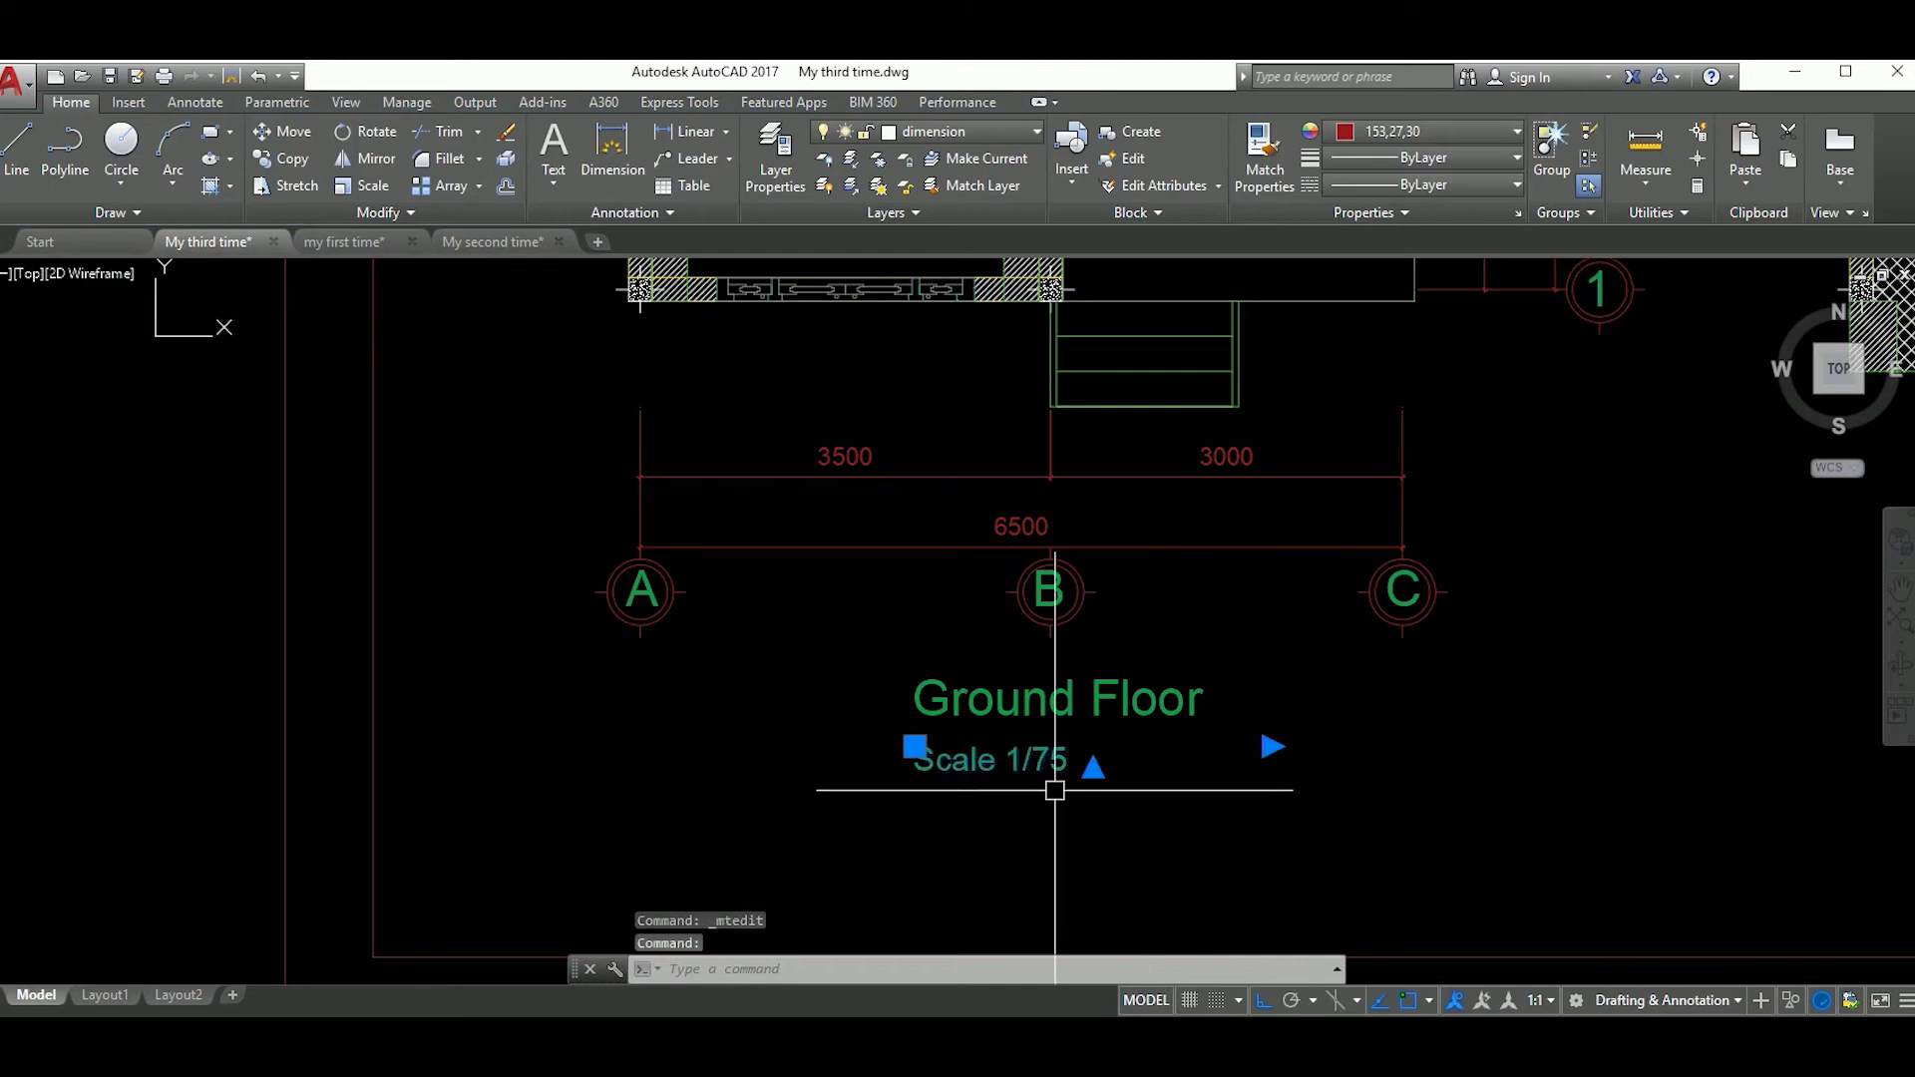
click(956, 968)
text(M)
scroll(1117, 774, down, 5)
scroll(1120, 774, up, 4)
Step: Set the 'Scale 1/75' text height to 250
double_click(1092, 753)
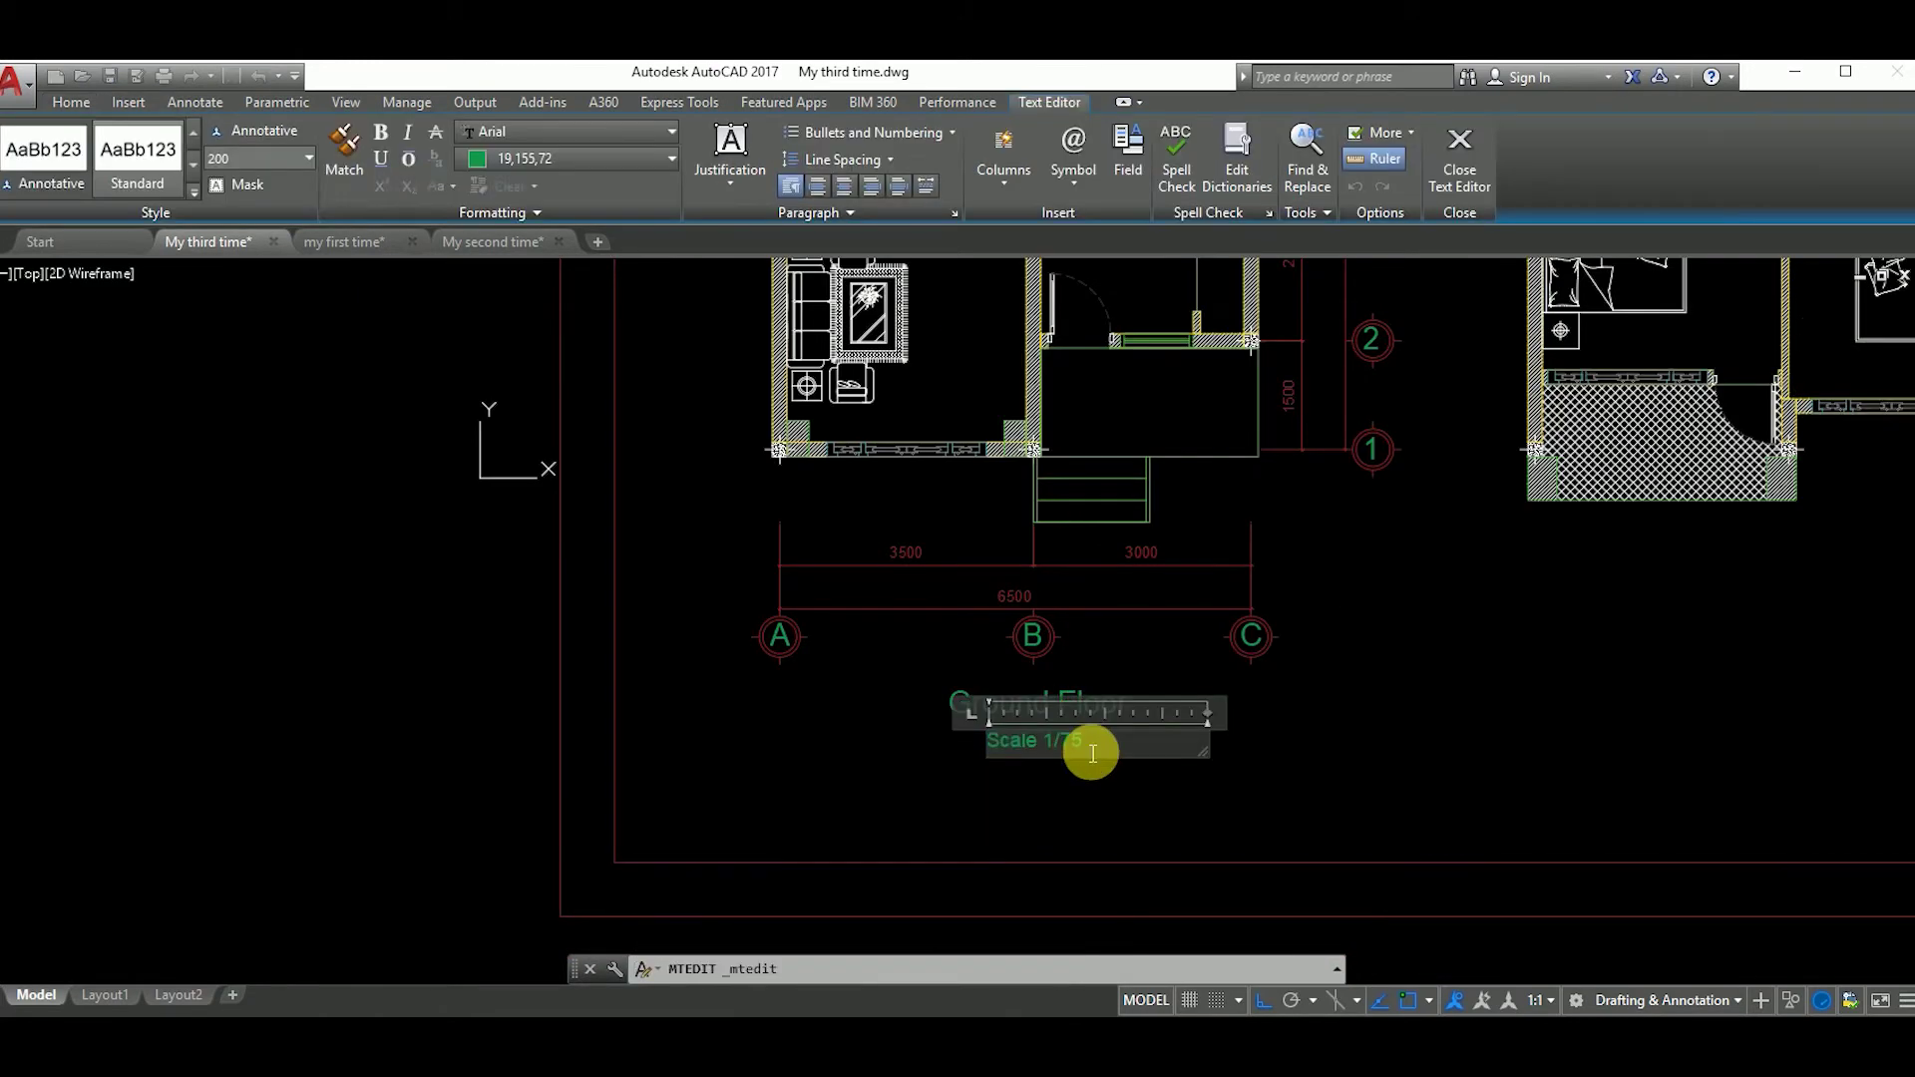
text(250)
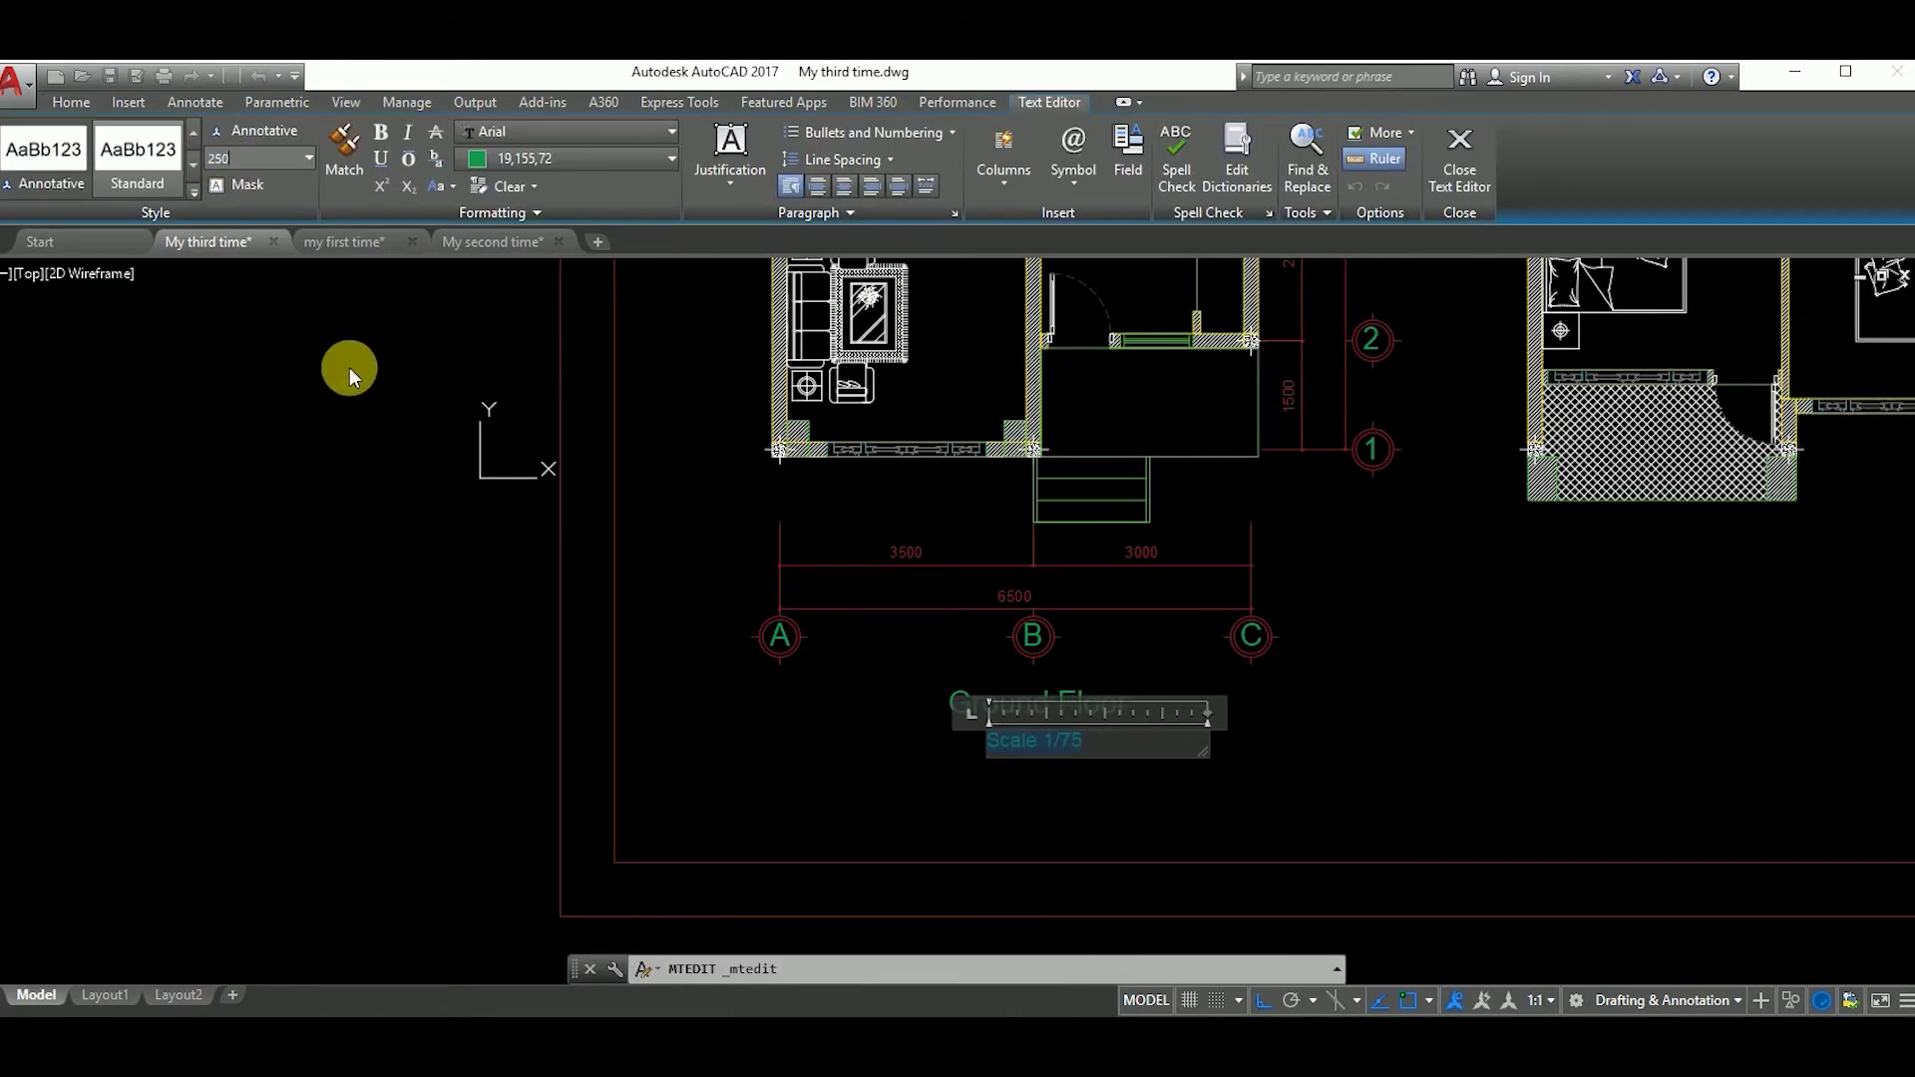
click(1091, 761)
scroll(1090, 761, up, 3)
click(1206, 758)
Step: Centre the Scale 1/75 line under the Ground Floor title, then cancel a copy of both lines
text(m)
key(Return)
click(1206, 796)
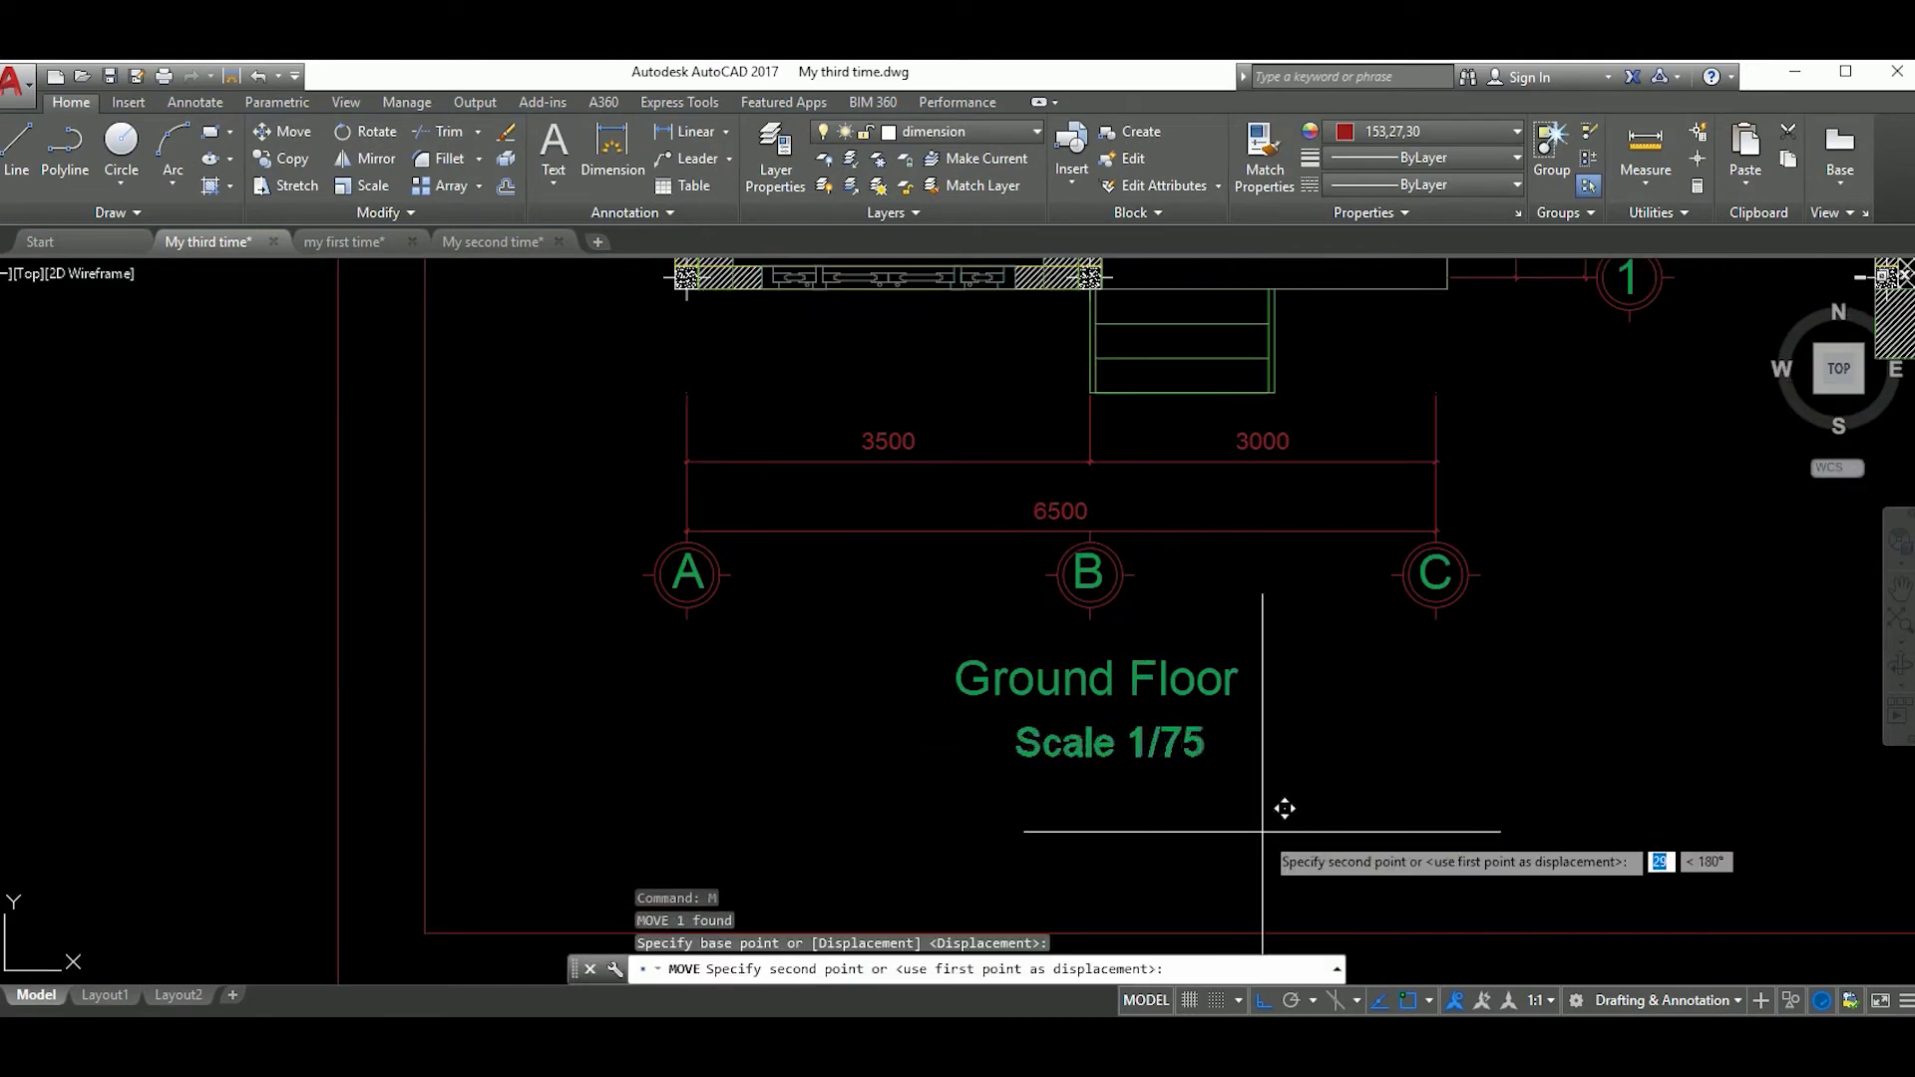
click(1185, 775)
drag(1271, 779, 947, 658)
text(co)
key(Return)
click(1267, 774)
scroll(1267, 774, down, 3)
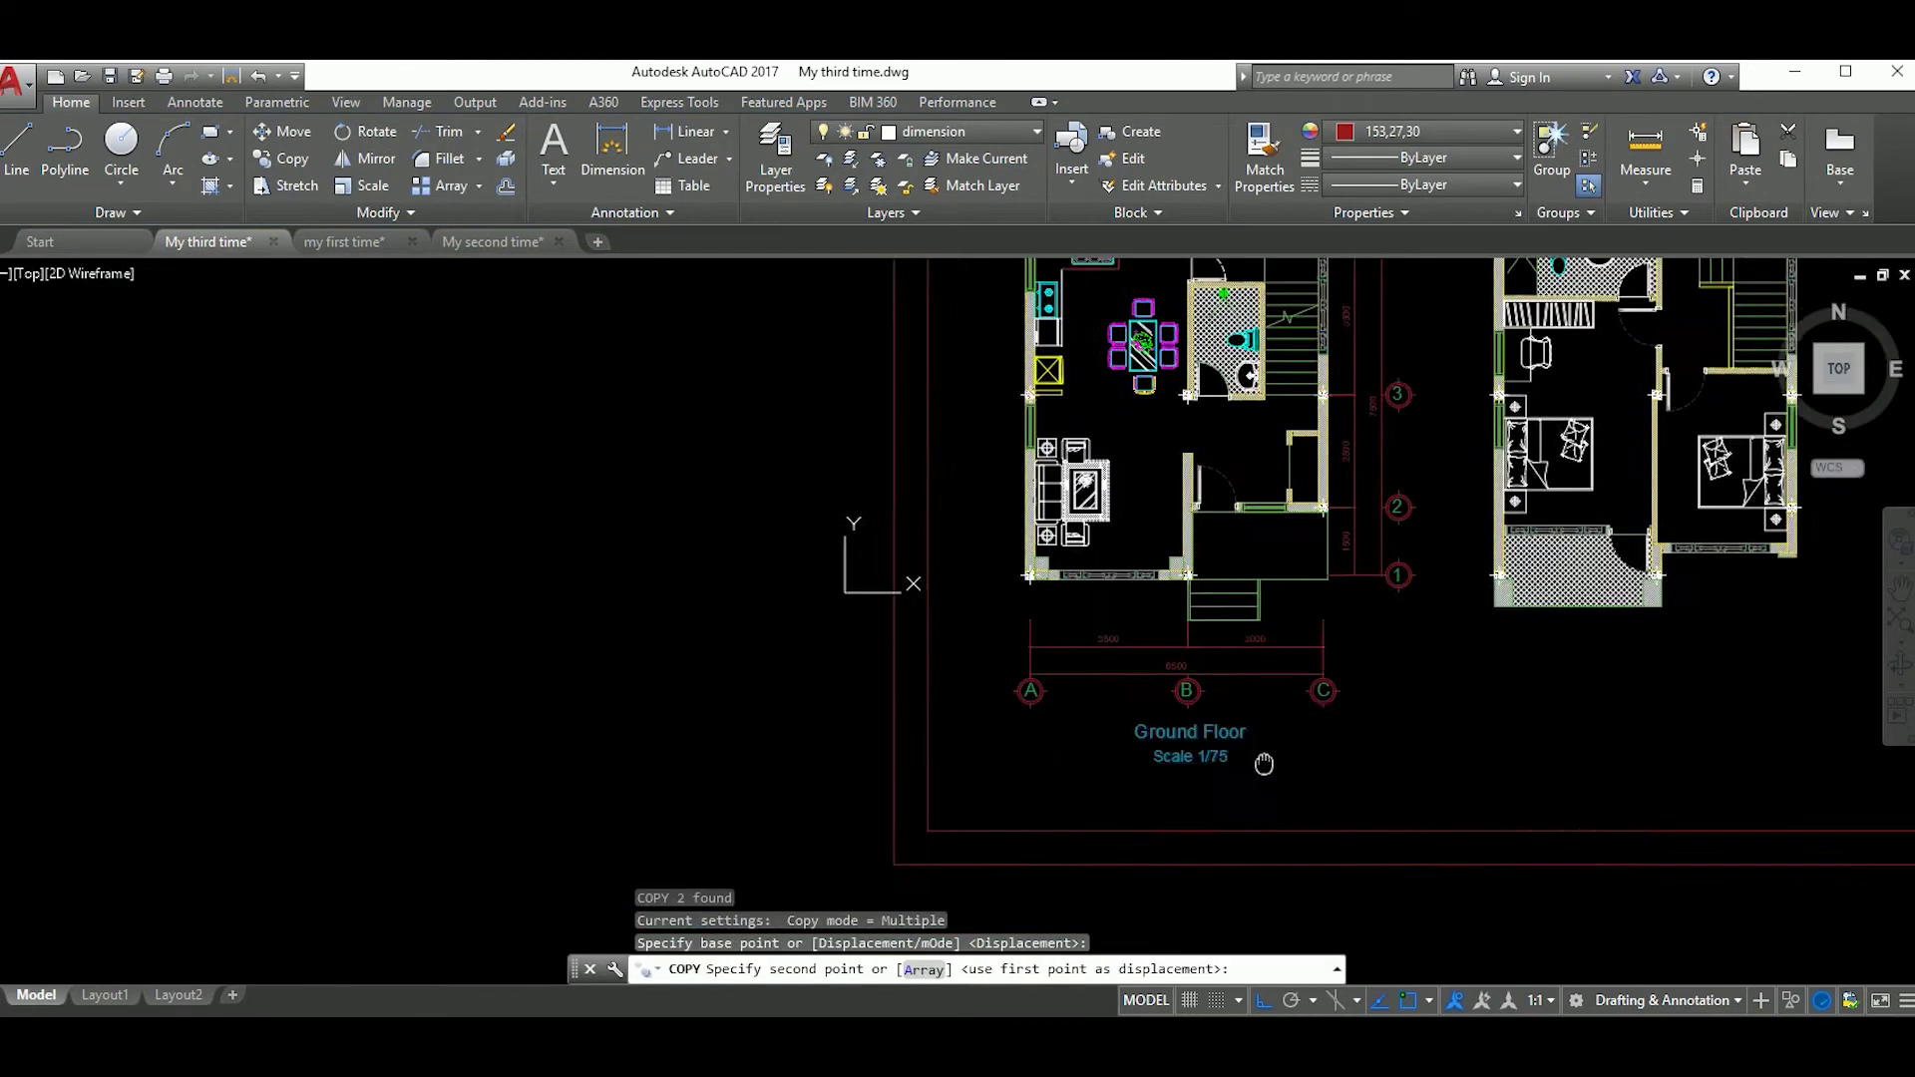
key(Escape)
Step: Copy the ground floor dimensions, grid lines and bubbles onto the first floor plan
click(888, 710)
click(570, 641)
click(1027, 598)
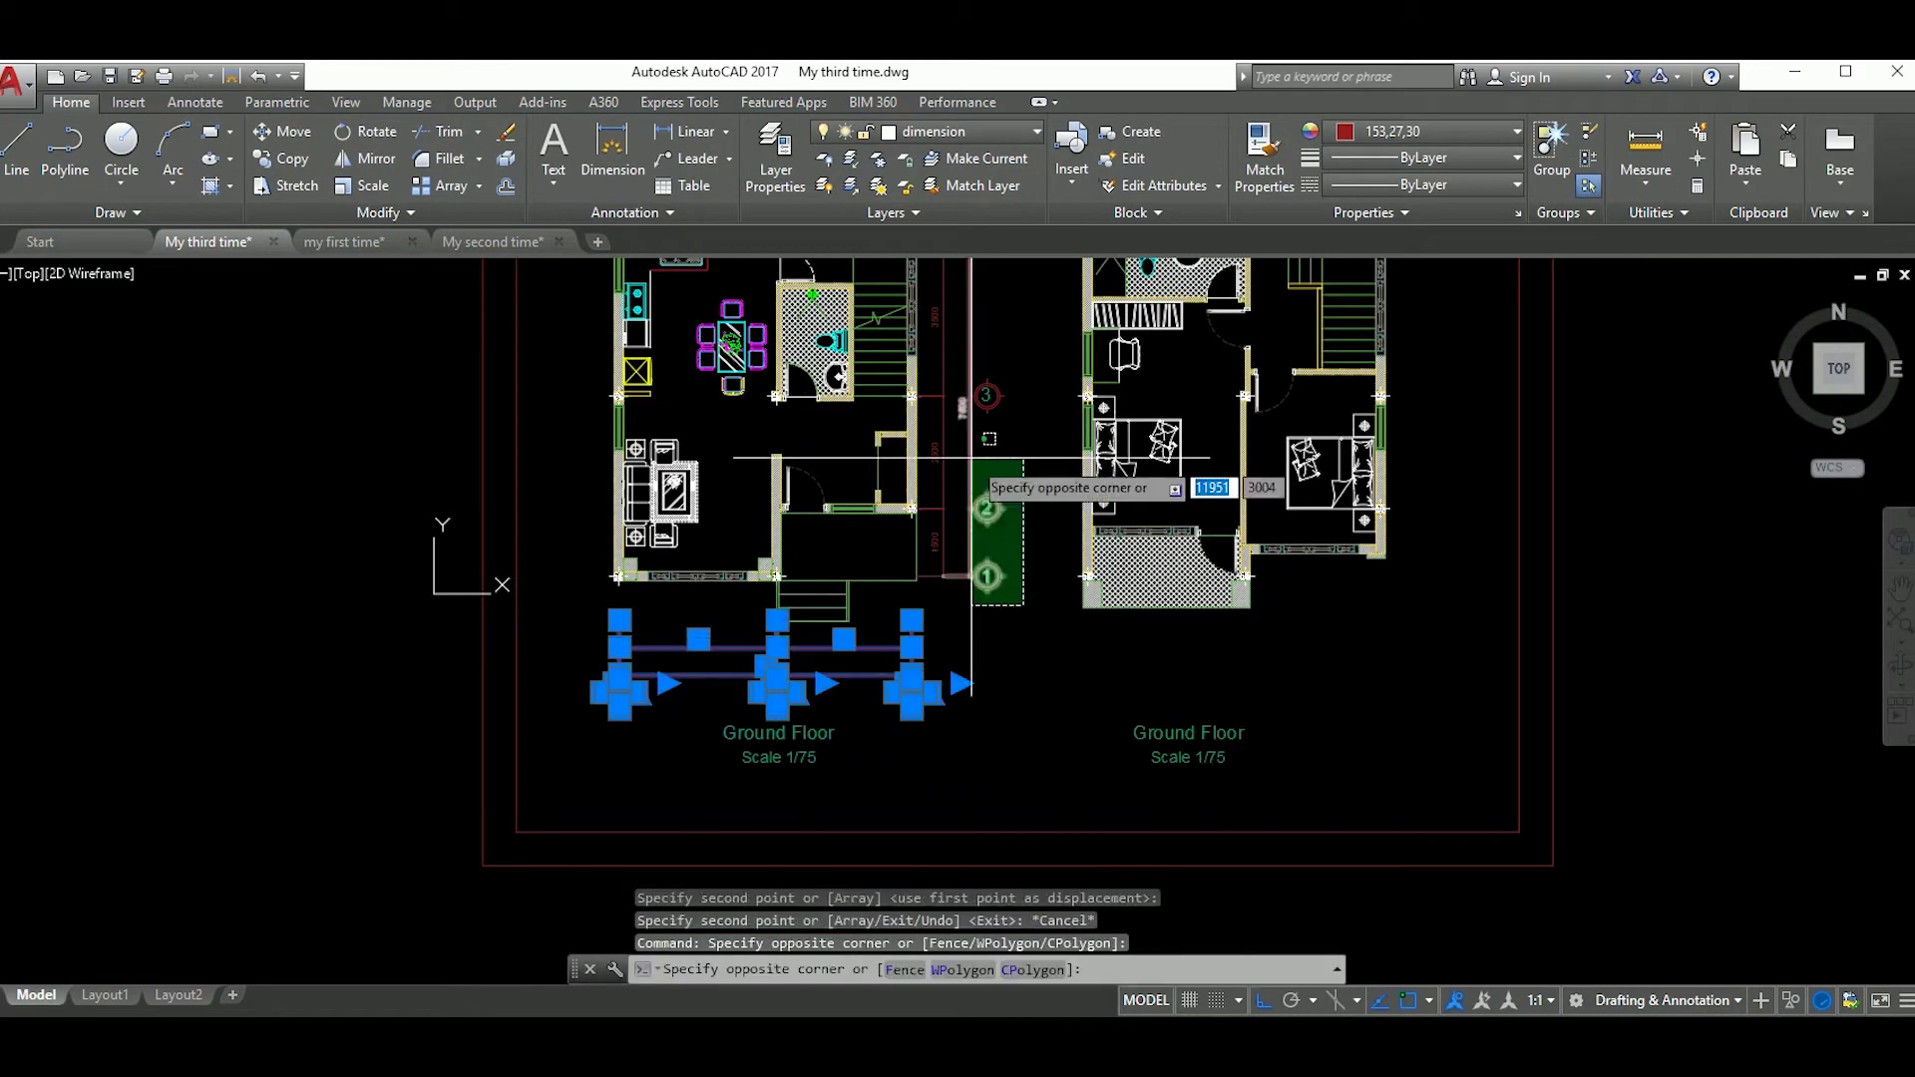
middle_drag(968, 479, 1005, 669)
click(970, 409)
text(co)
key(Return)
scroll(1009, 419, up, 5)
scroll(1207, 461, down, 1)
click(1207, 461)
middle_drag(1187, 449, 1211, 441)
click(1142, 385)
key(Escape)
scroll(1054, 531, up, 2)
Step: Retitle the copied plan title to 'First Floor' and move it into position
double_click(954, 540)
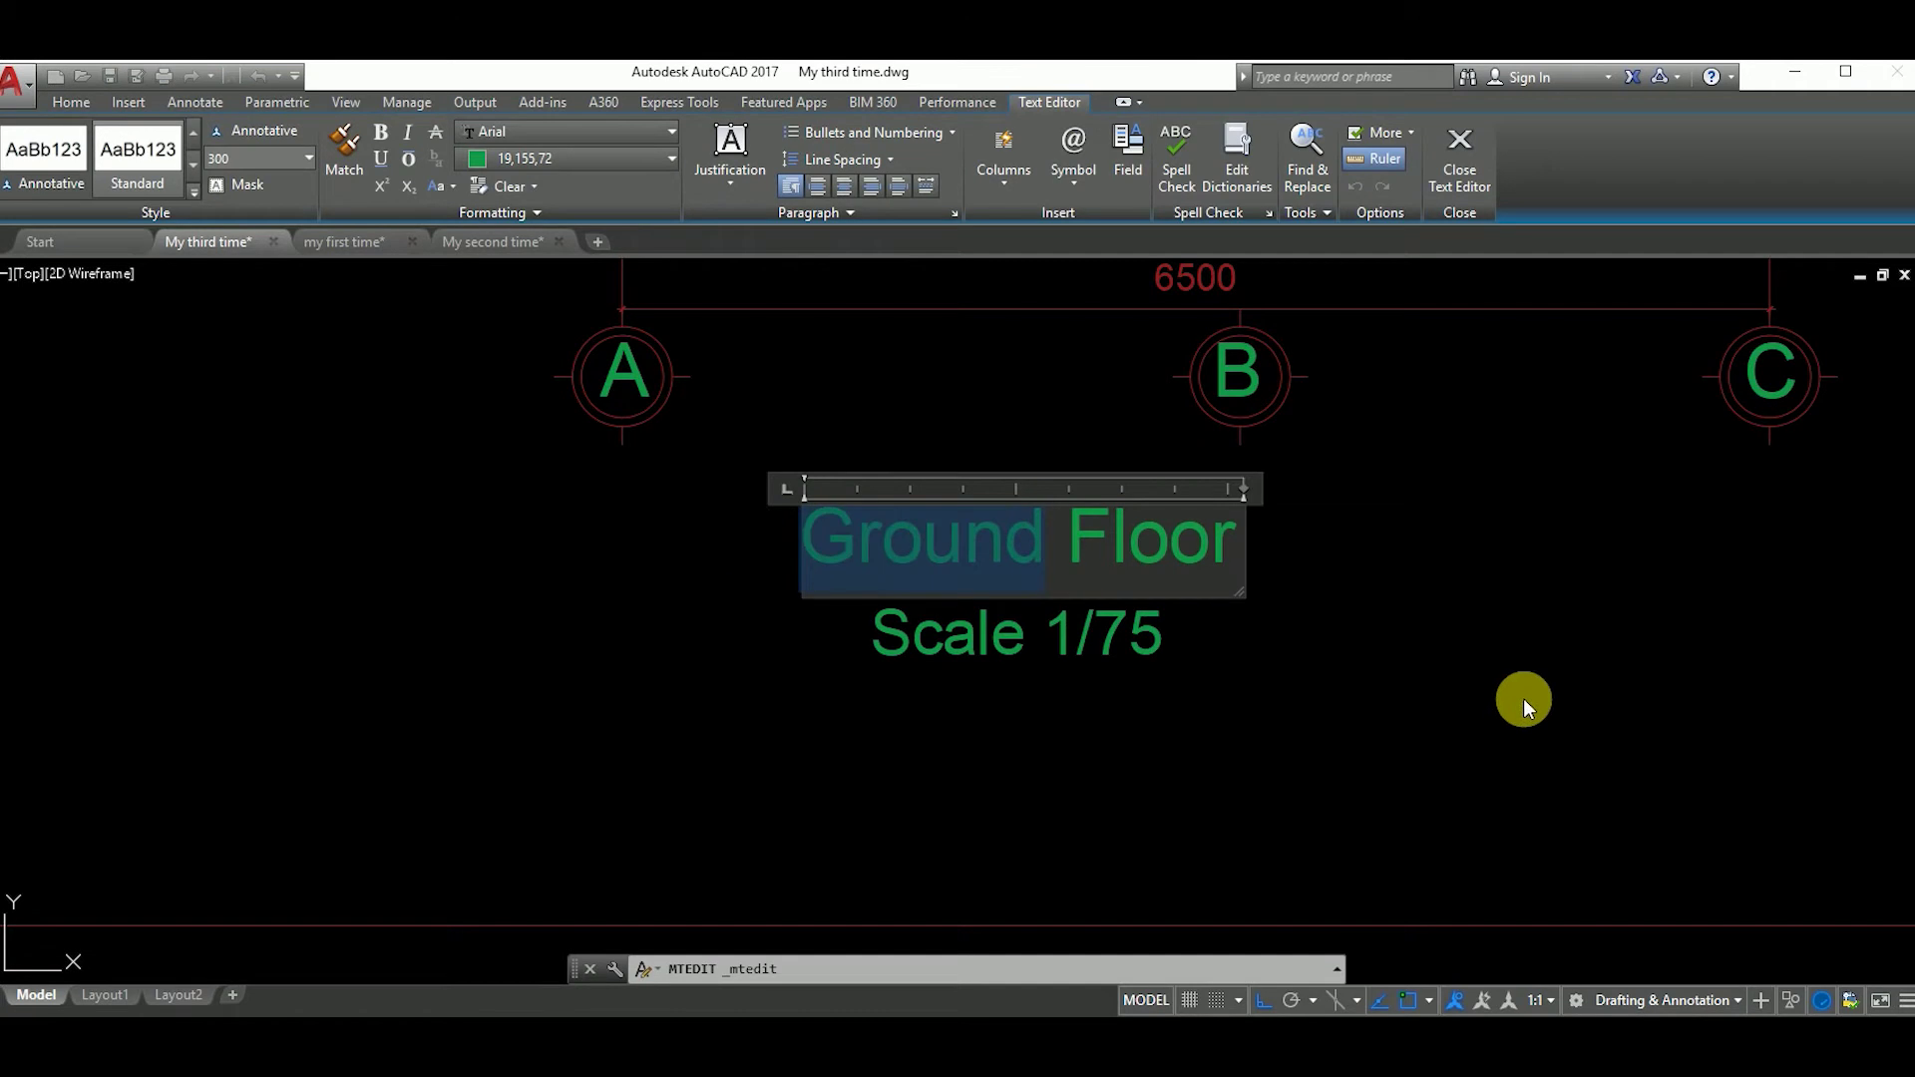
text(First)
key(ctrl+Return)
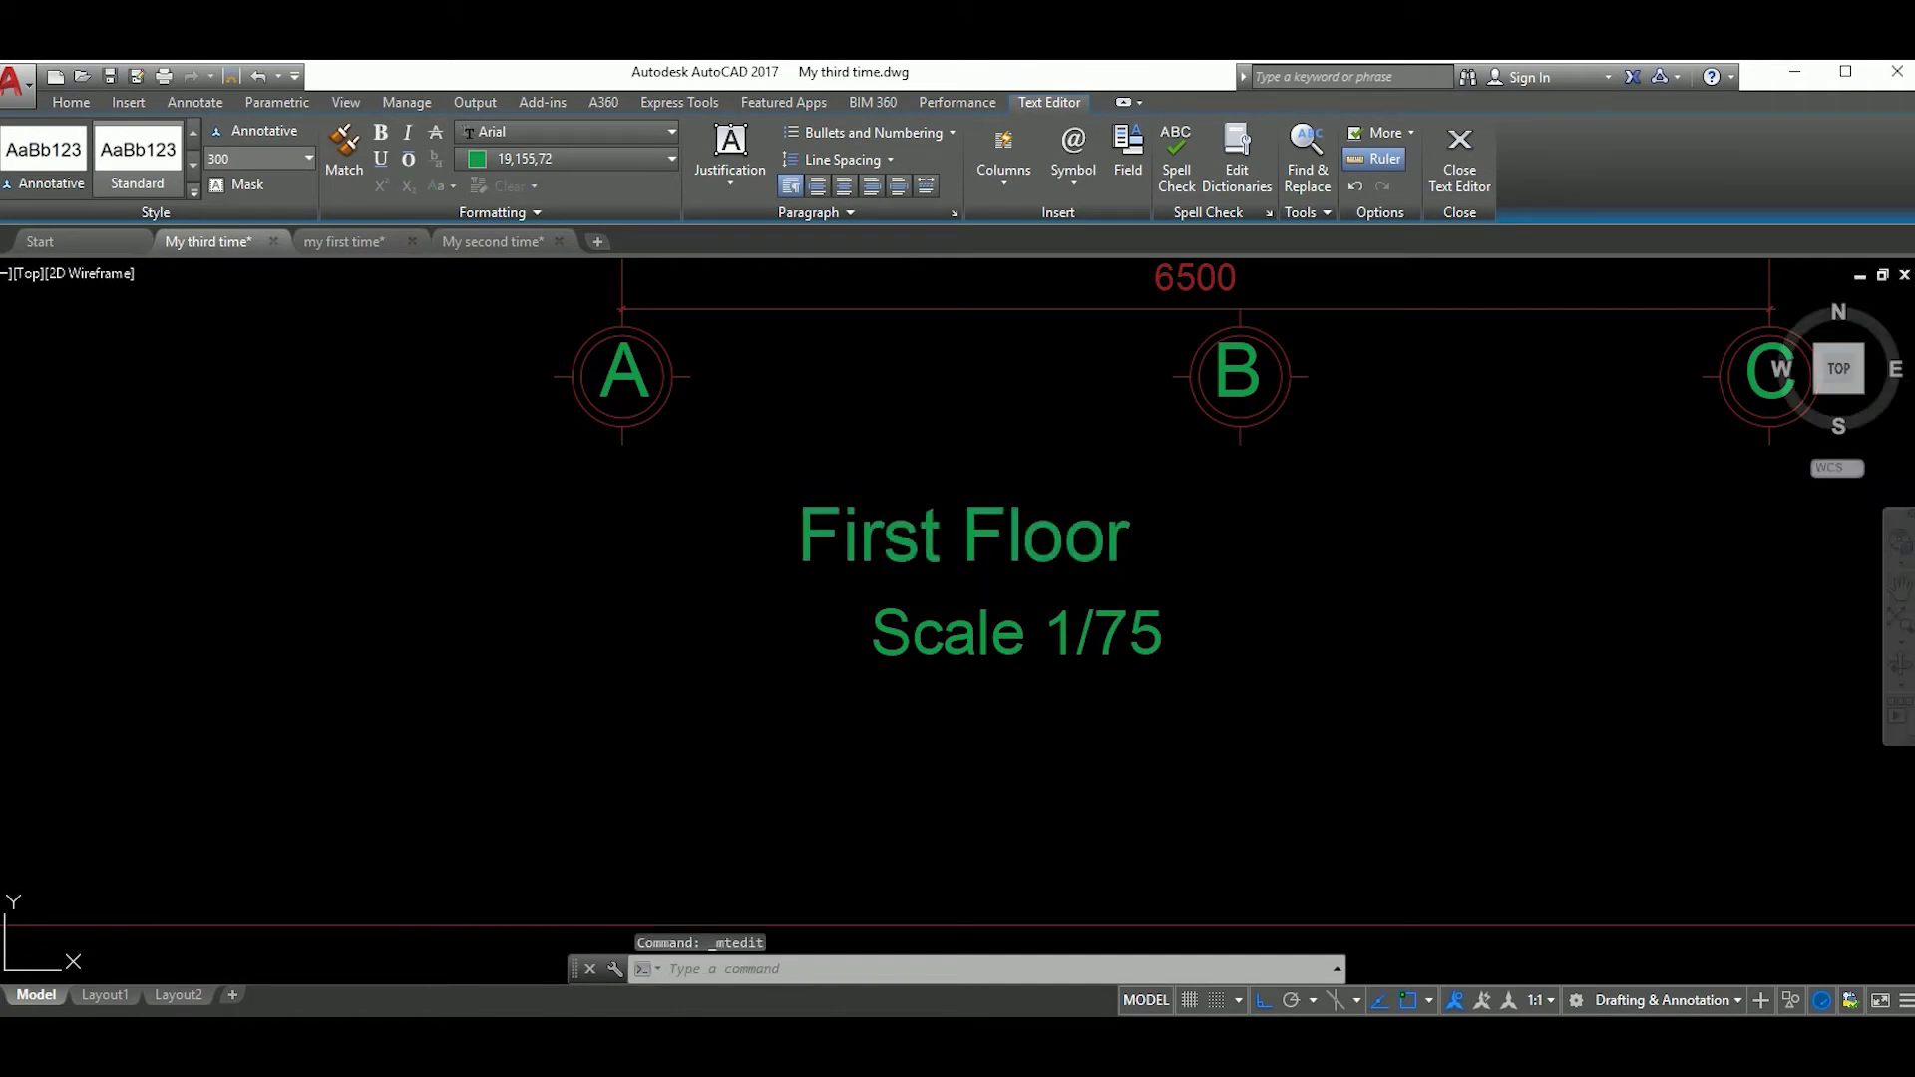
click(1028, 539)
text(m)
key(Return)
click(1145, 773)
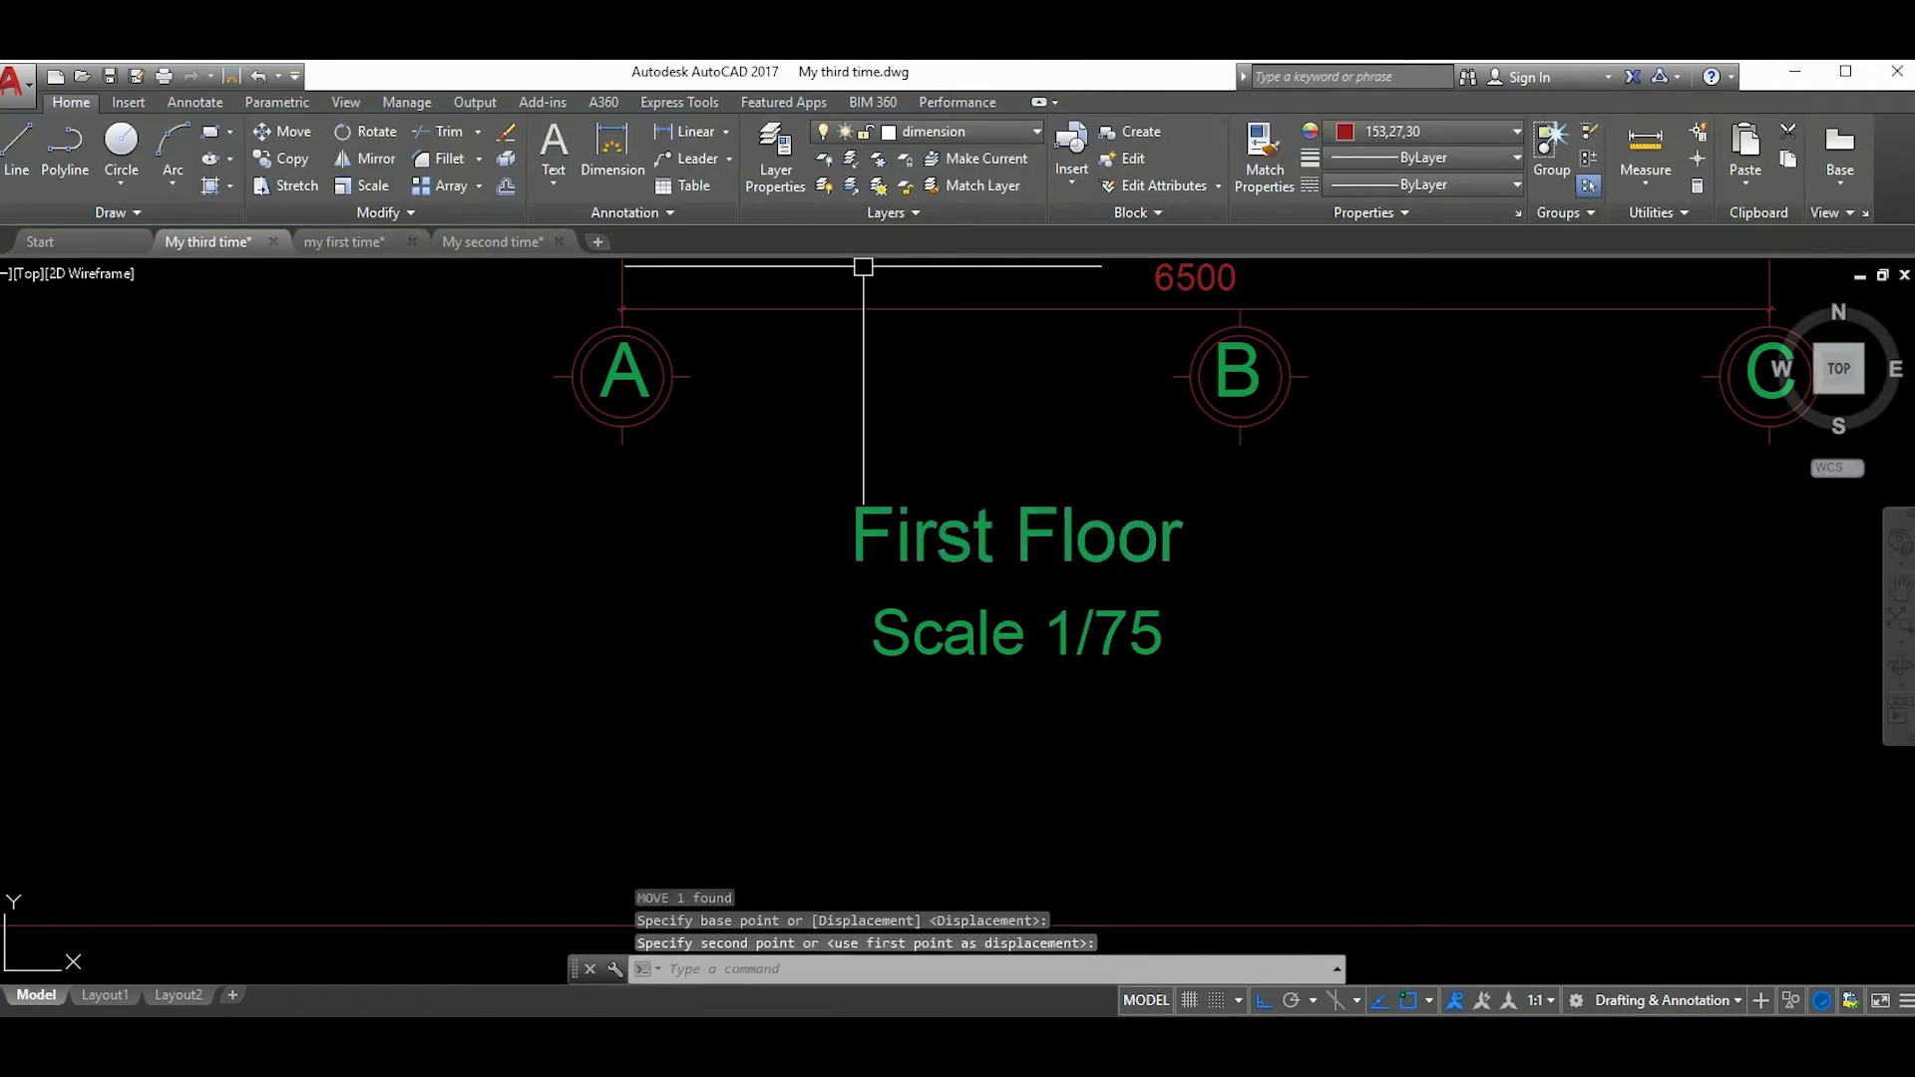
click(939, 584)
Step: Paste the title marker symbol and line beside the Ground Floor title, shortening the line
key(ctrl+v)
click(758, 587)
click(1297, 587)
click(1367, 589)
click(1233, 589)
key(Escape)
middle_drag(1233, 588, 1377, 576)
drag(718, 419, 1104, 791)
Step: Copy the marker symbol and line beside the First Floor title
text(co)
key(Return)
click(1046, 738)
scroll(1046, 739, down, 2)
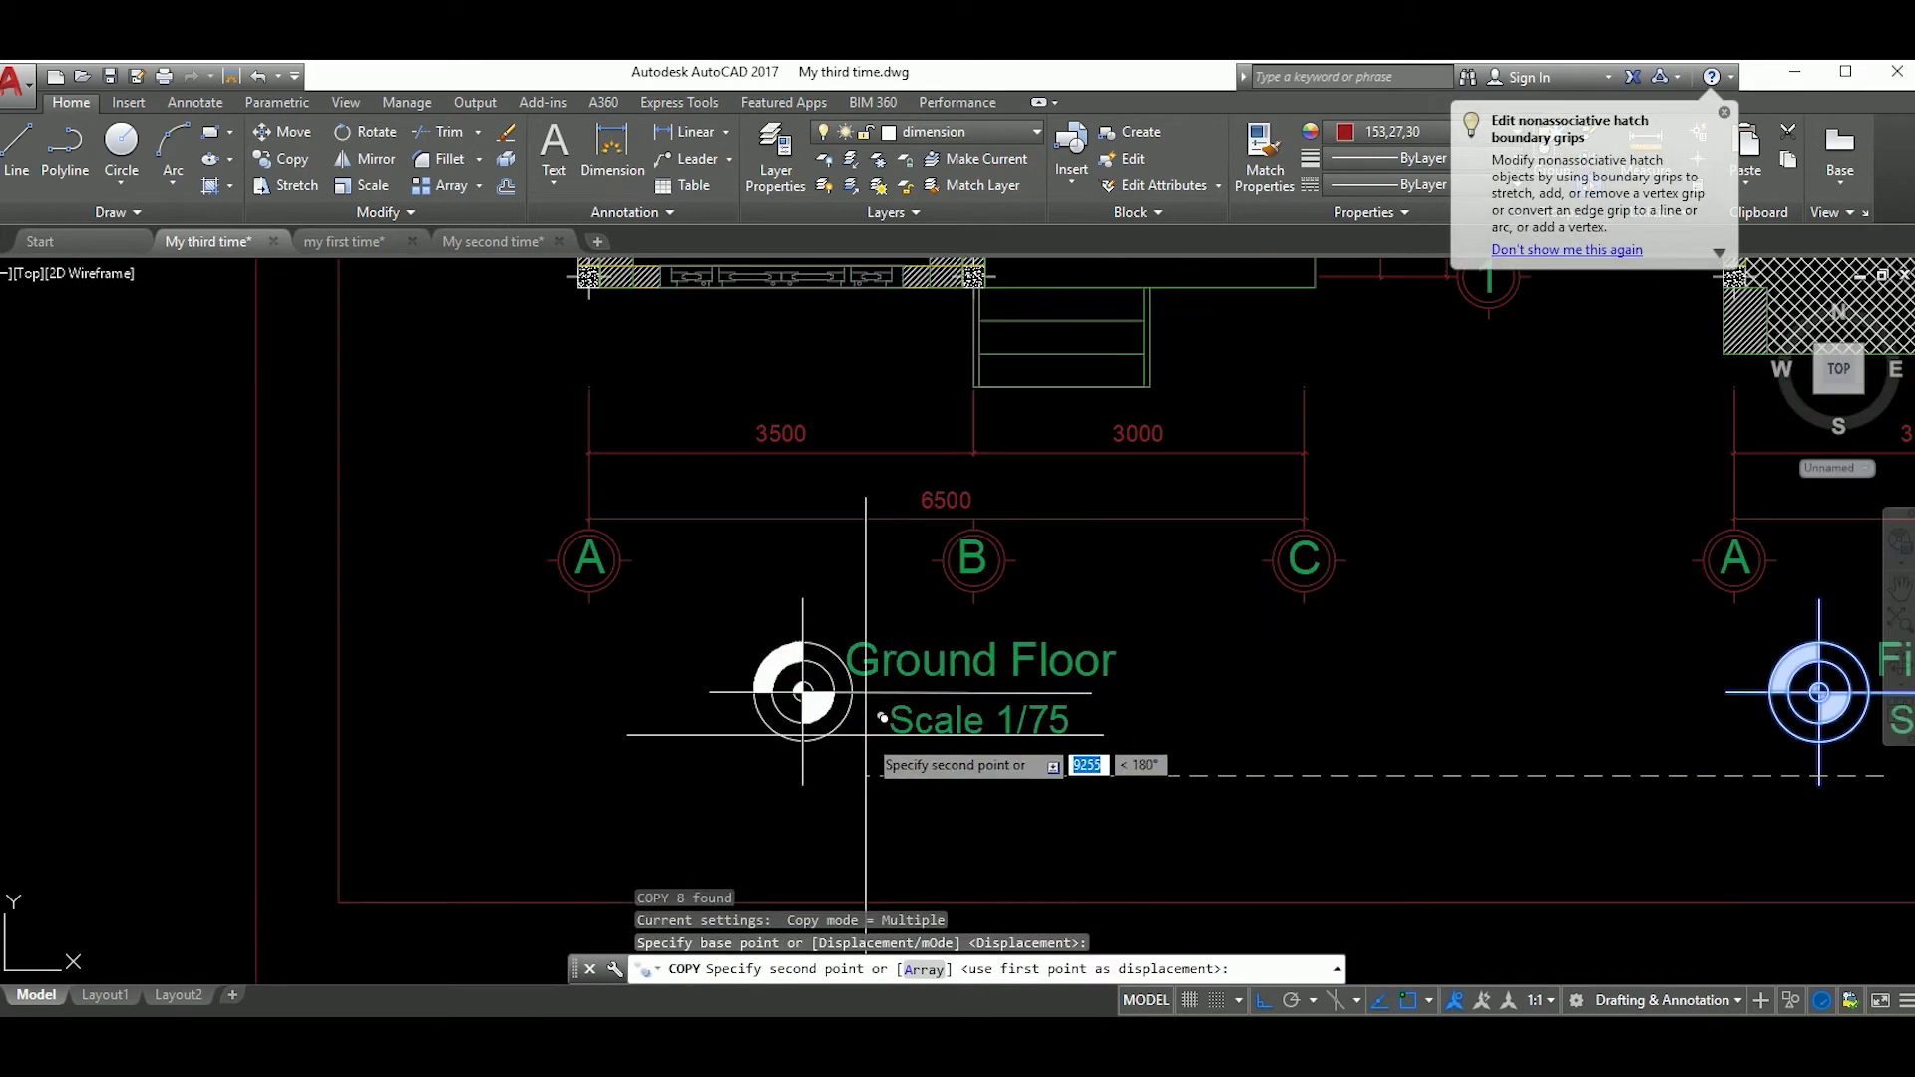
click(856, 735)
key(Return)
click(948, 693)
click(1080, 693)
key(Escape)
scroll(1148, 746, down, 6)
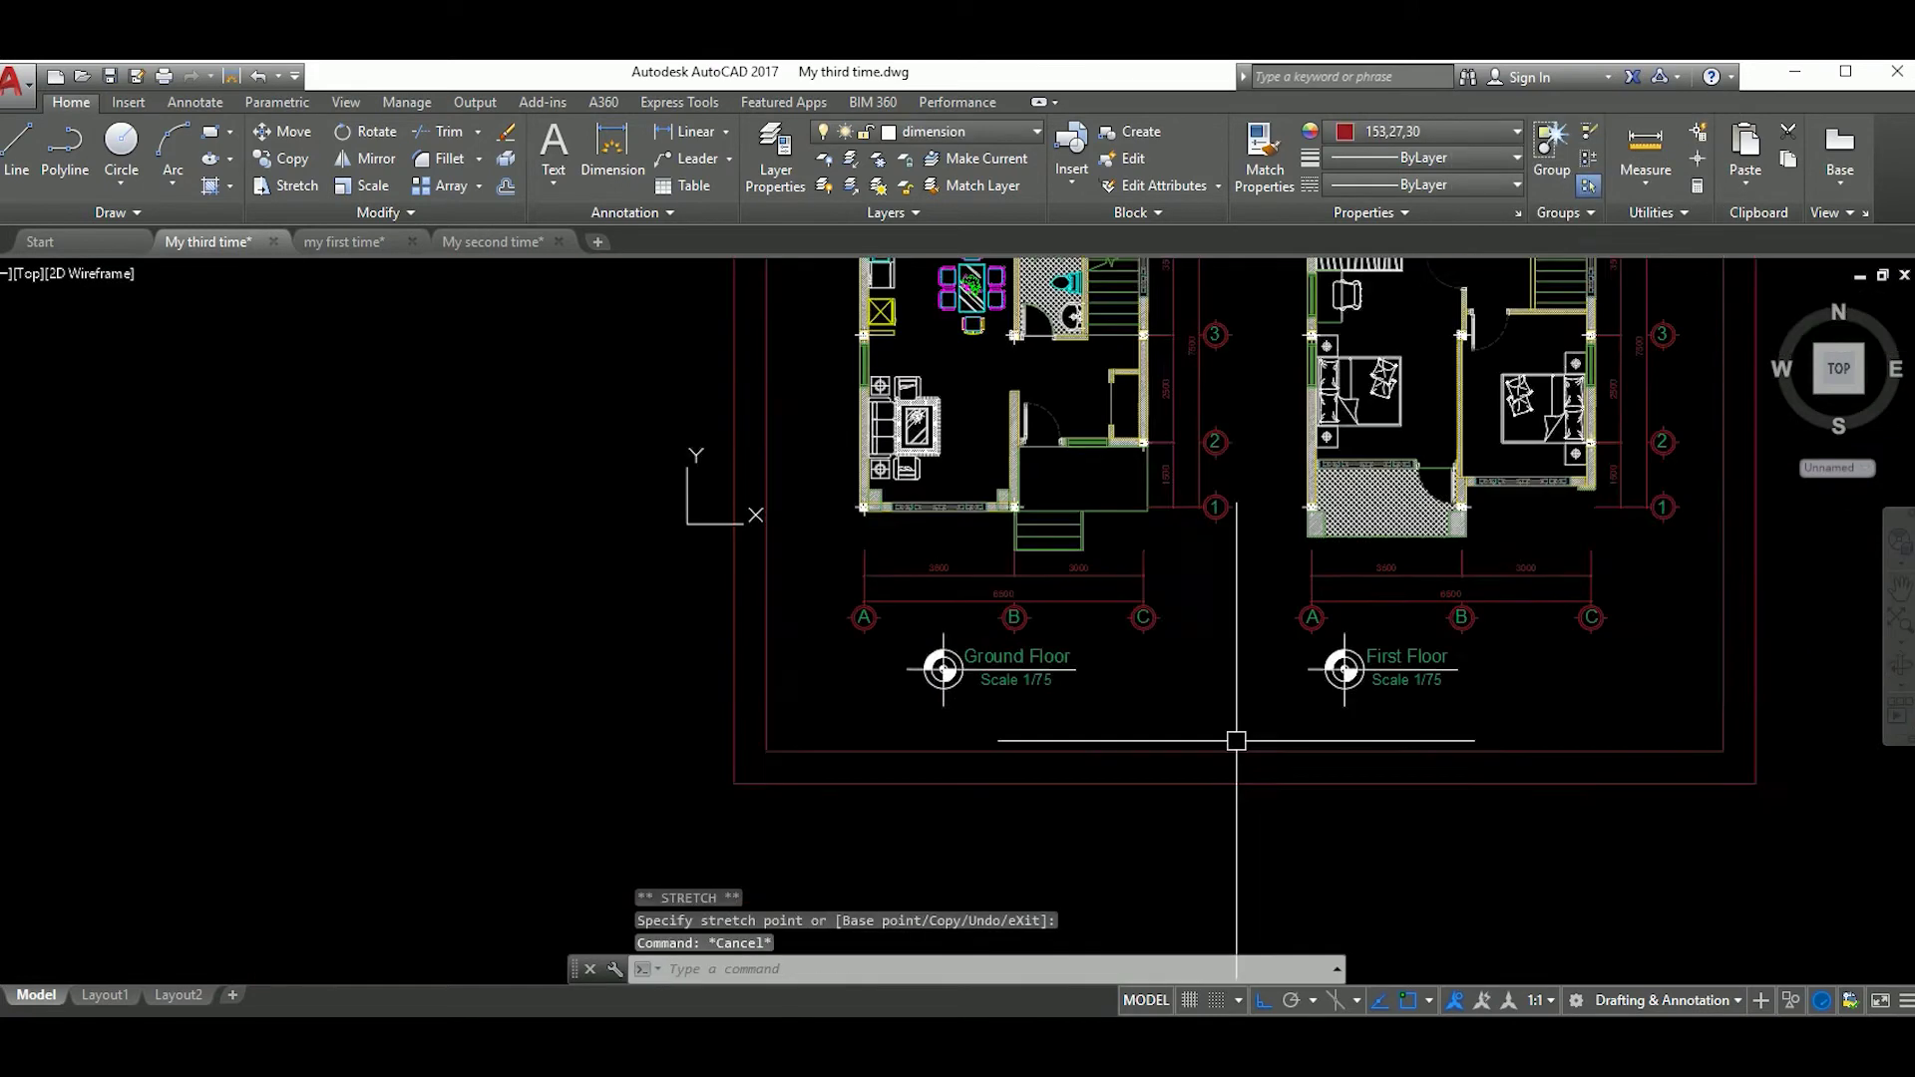
scroll(1152, 788, up, 3)
Step: Copy the Ground Floor title text to a spot above the plans
click(919, 721)
text(co)
key(Return)
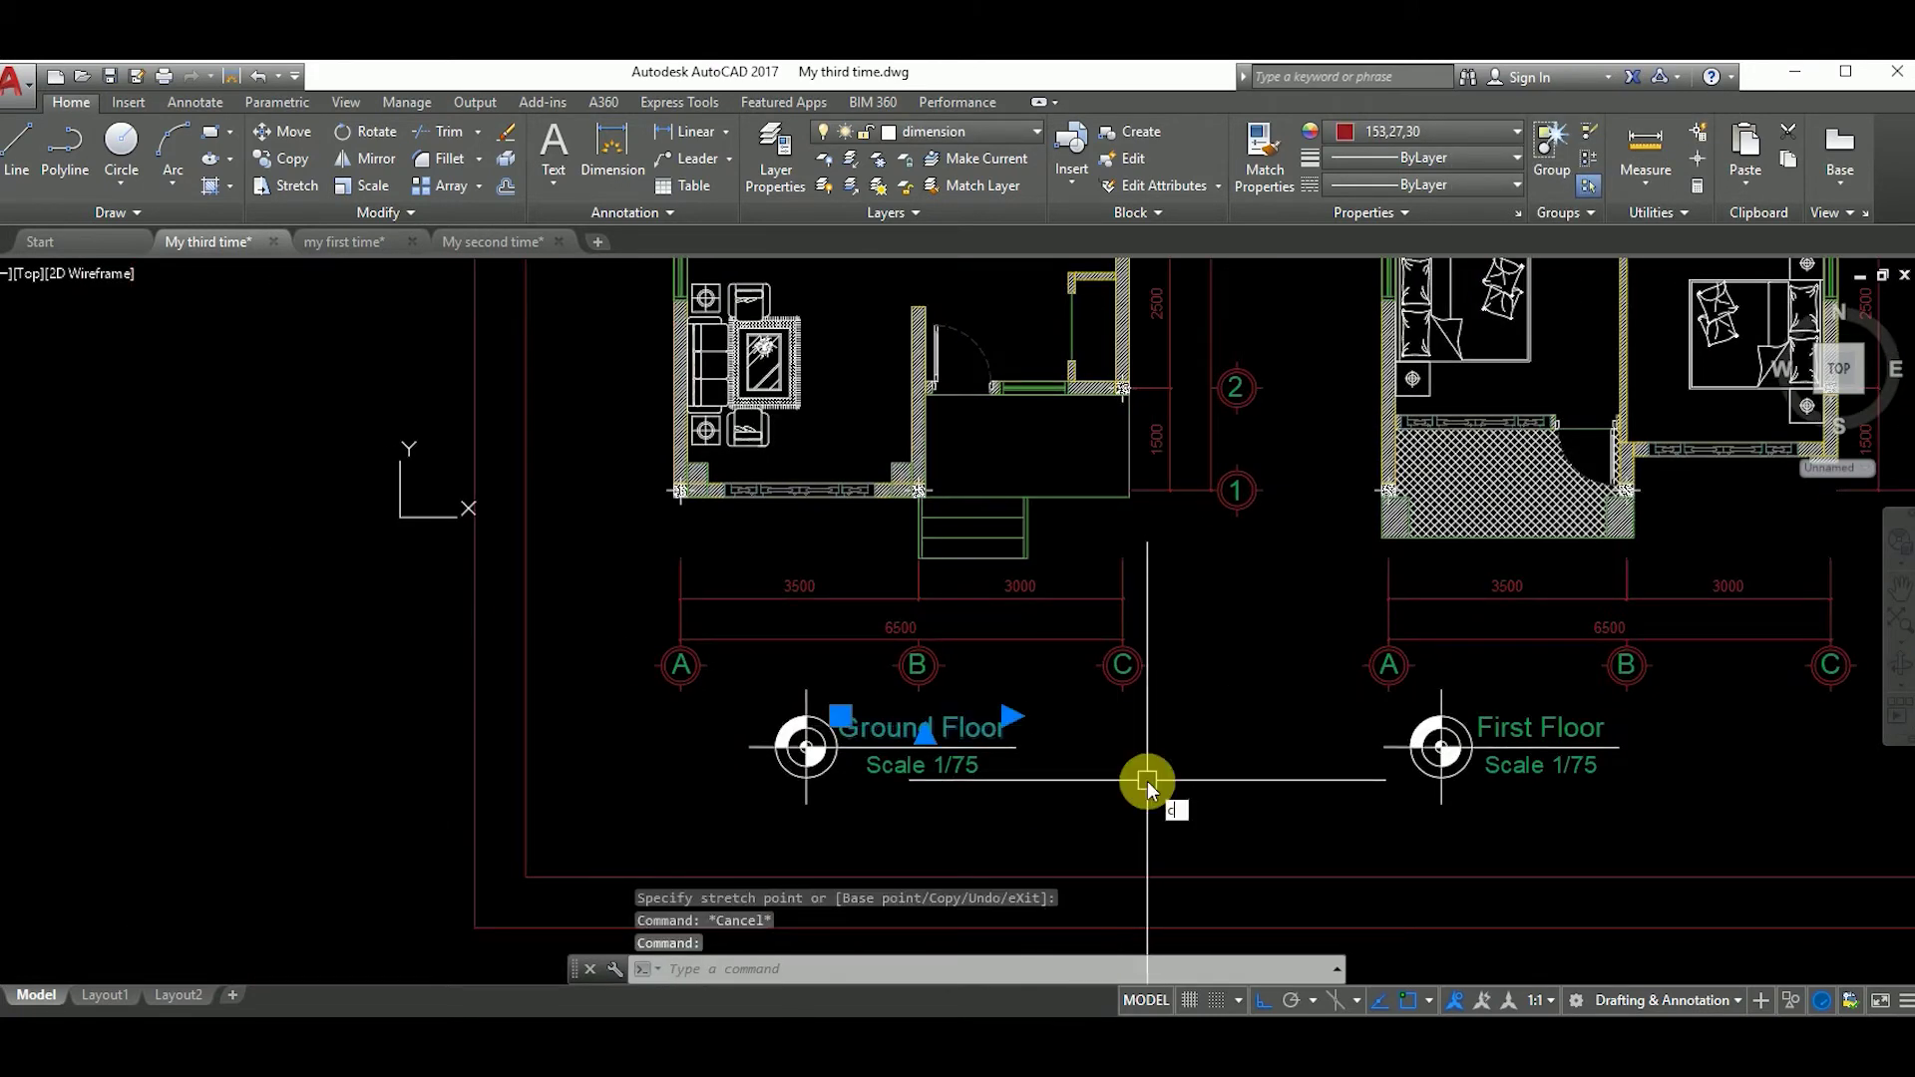
click(1155, 782)
scroll(1306, 419, down, 5)
scroll(1158, 599, up, 5)
key(Escape)
click(1157, 608)
Step: Rewrite the top title copy as the project heading 'Project: Two Stories Villa'
text(m)
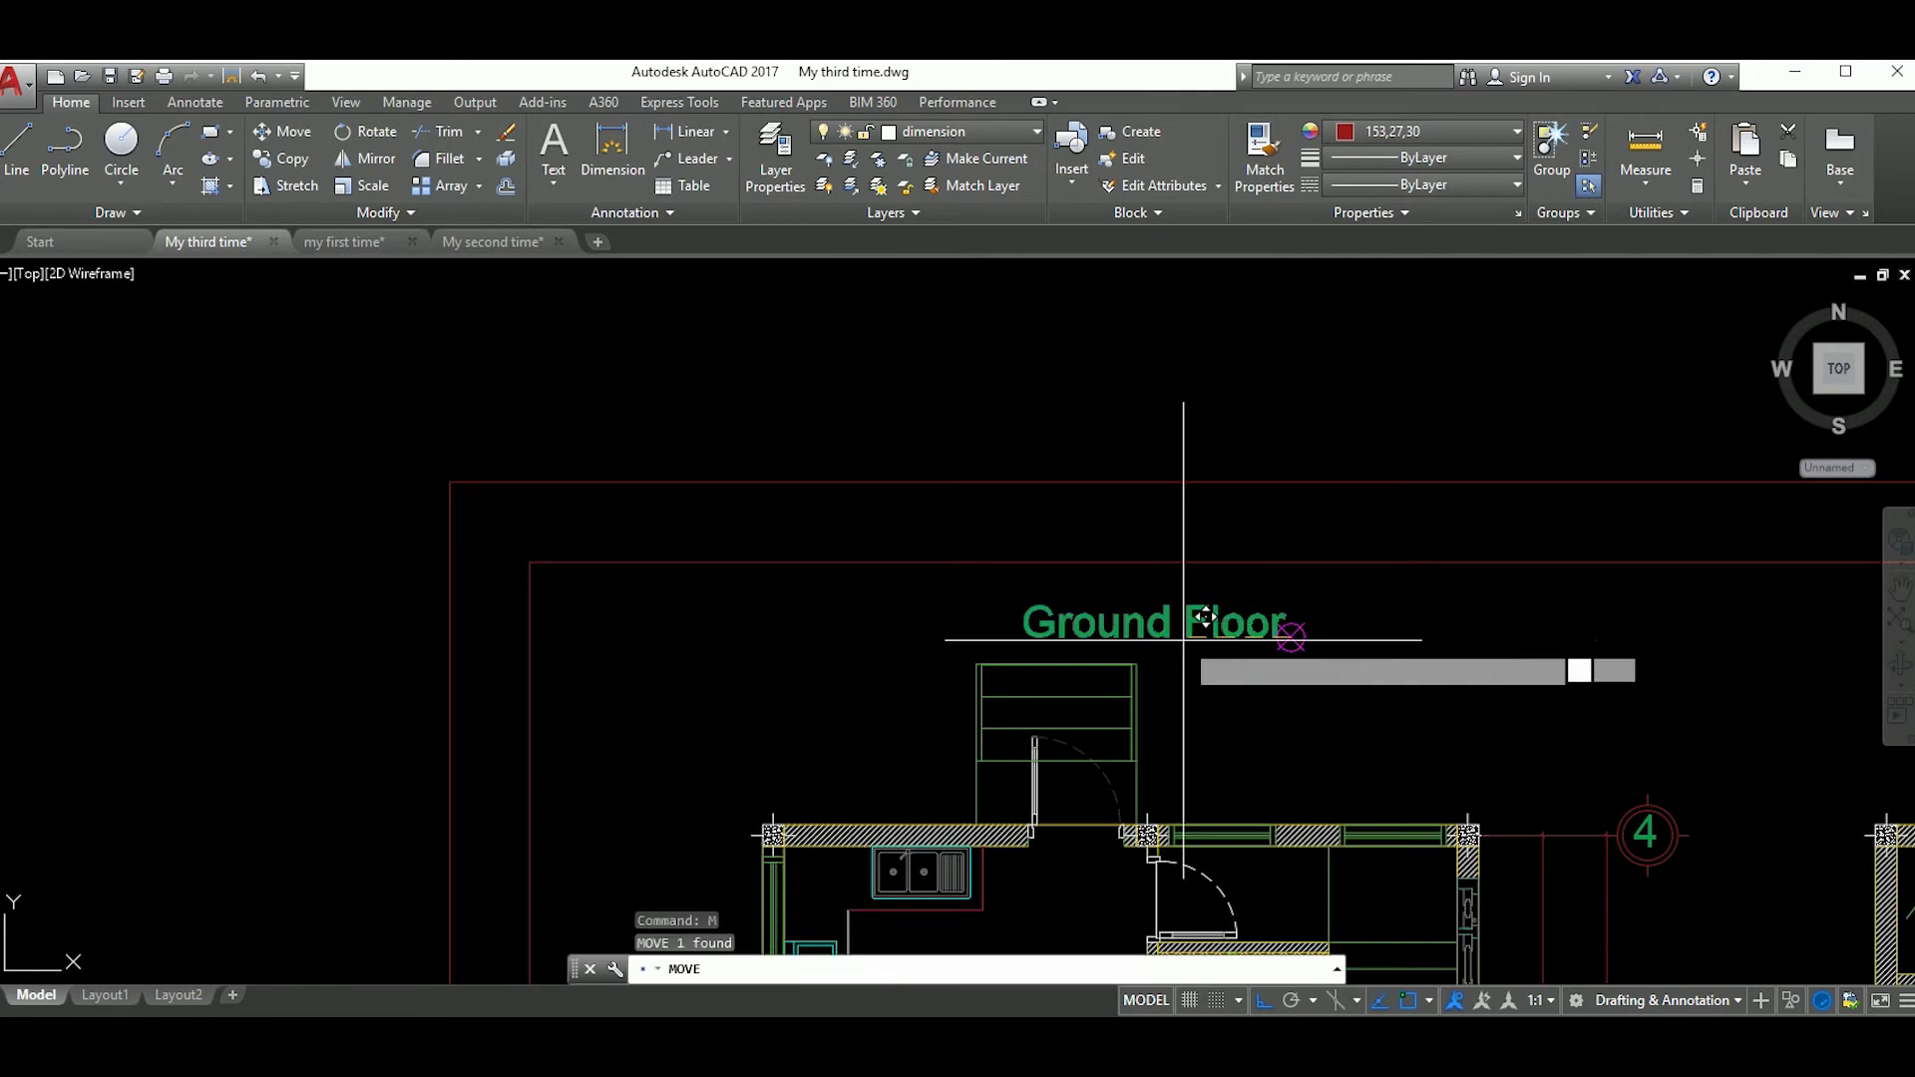
key(Return)
click(1100, 647)
key(Escape)
scroll(1158, 607, up, 2)
double_click(1097, 598)
text(Proje)
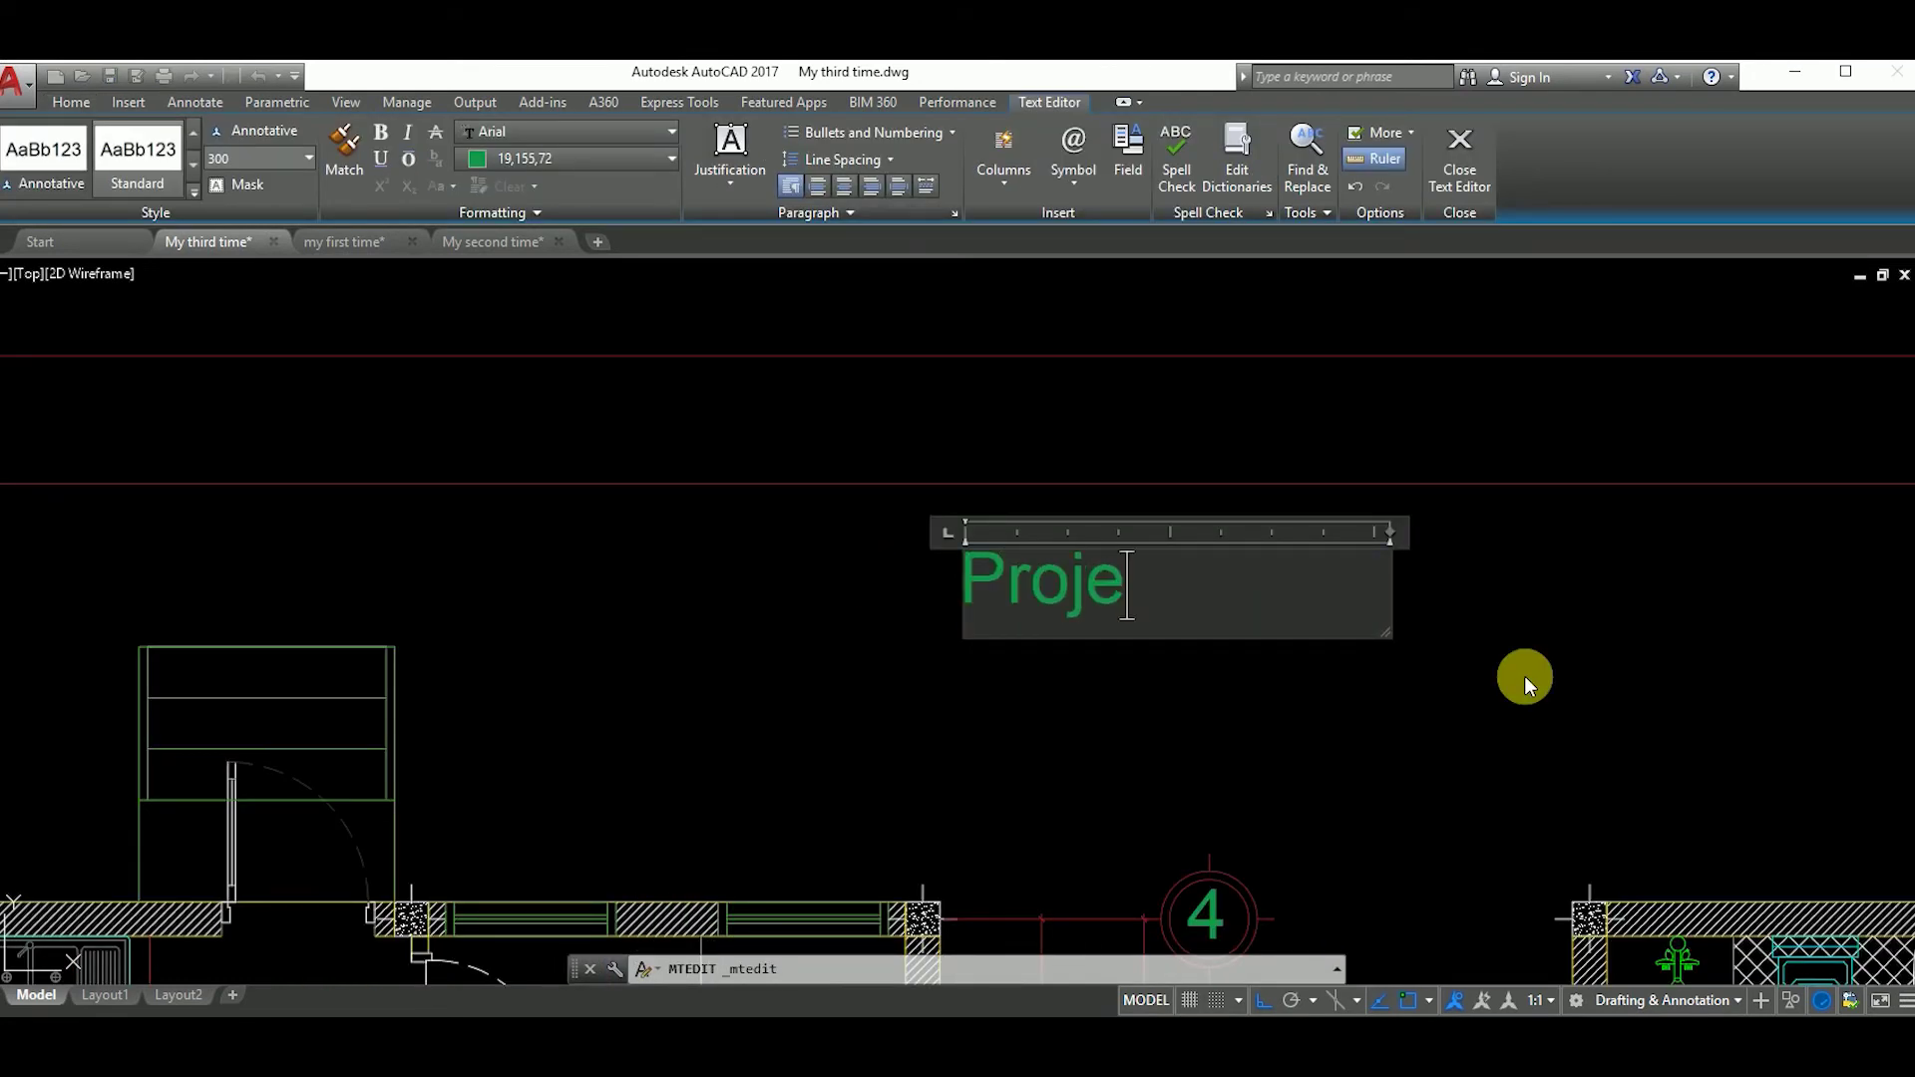
text(ct: )
text(Two)
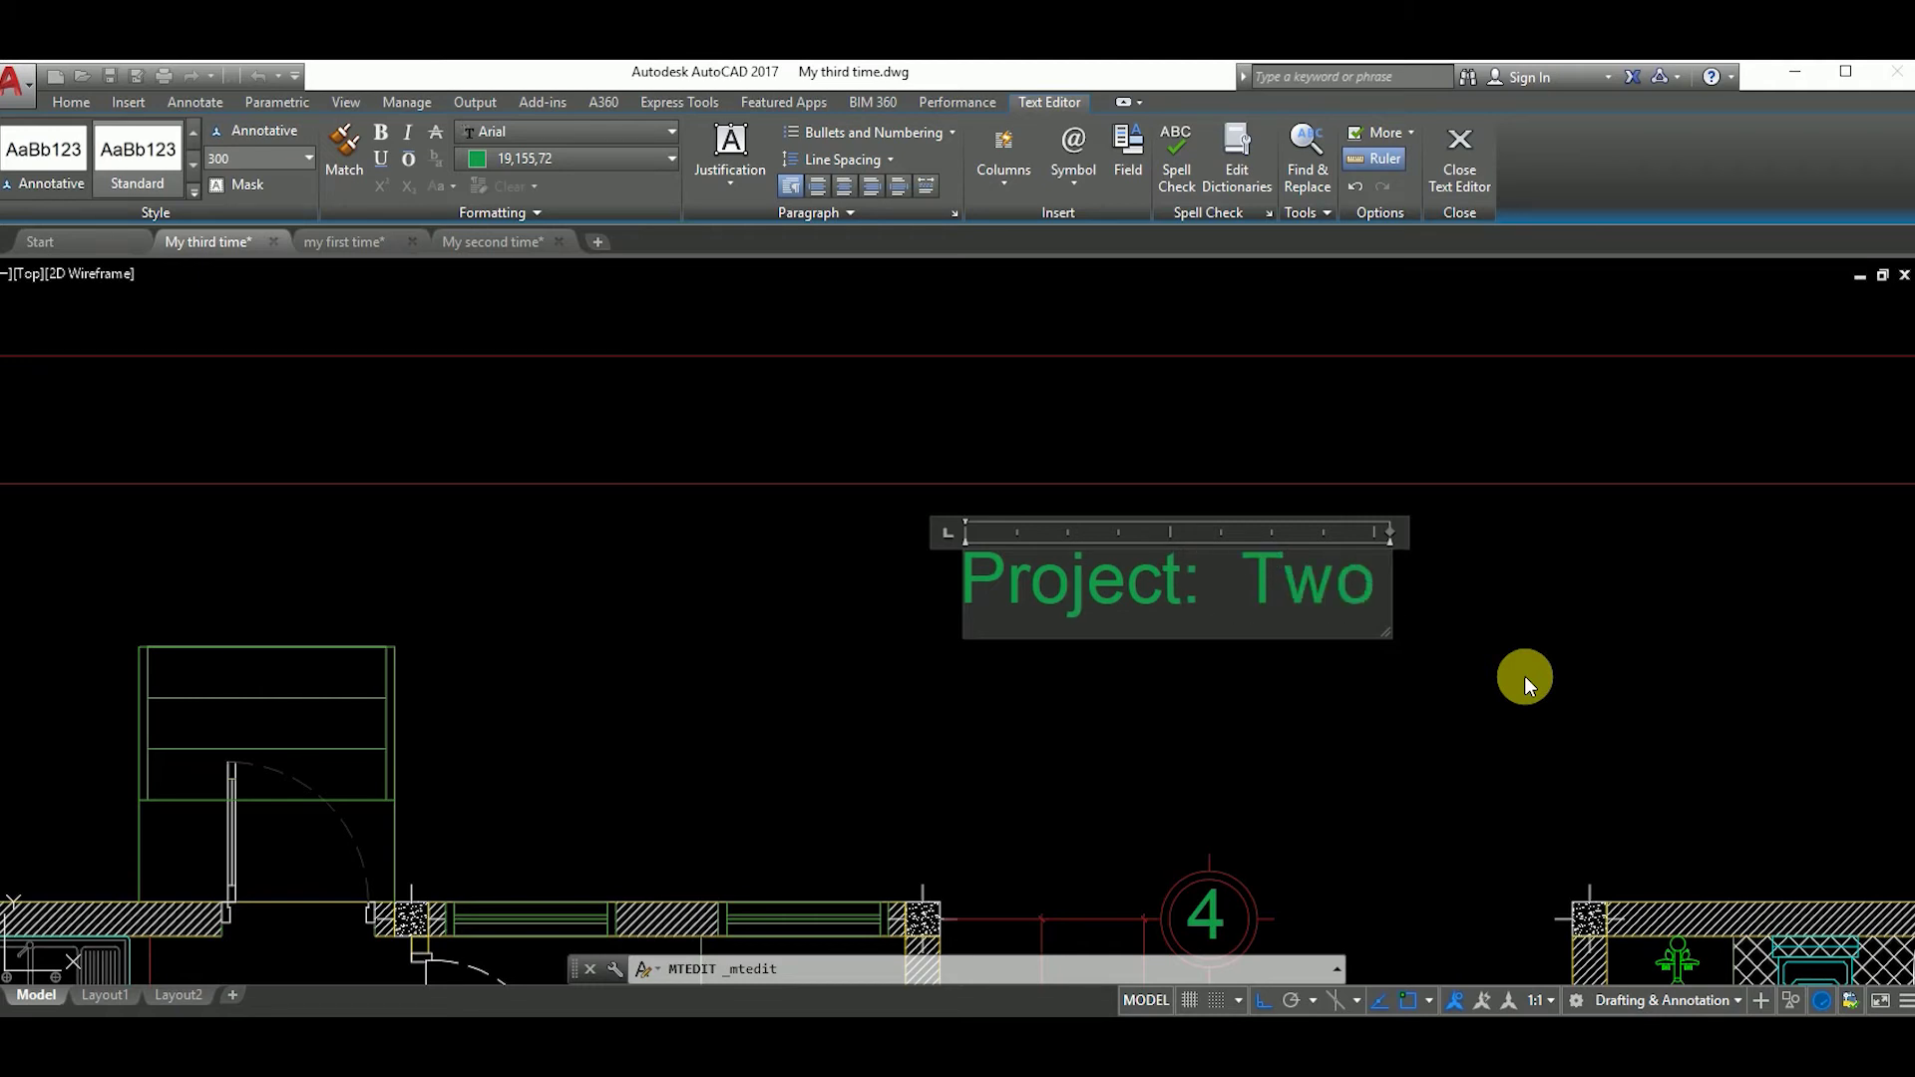
key(Return)
text(Stories Villa)
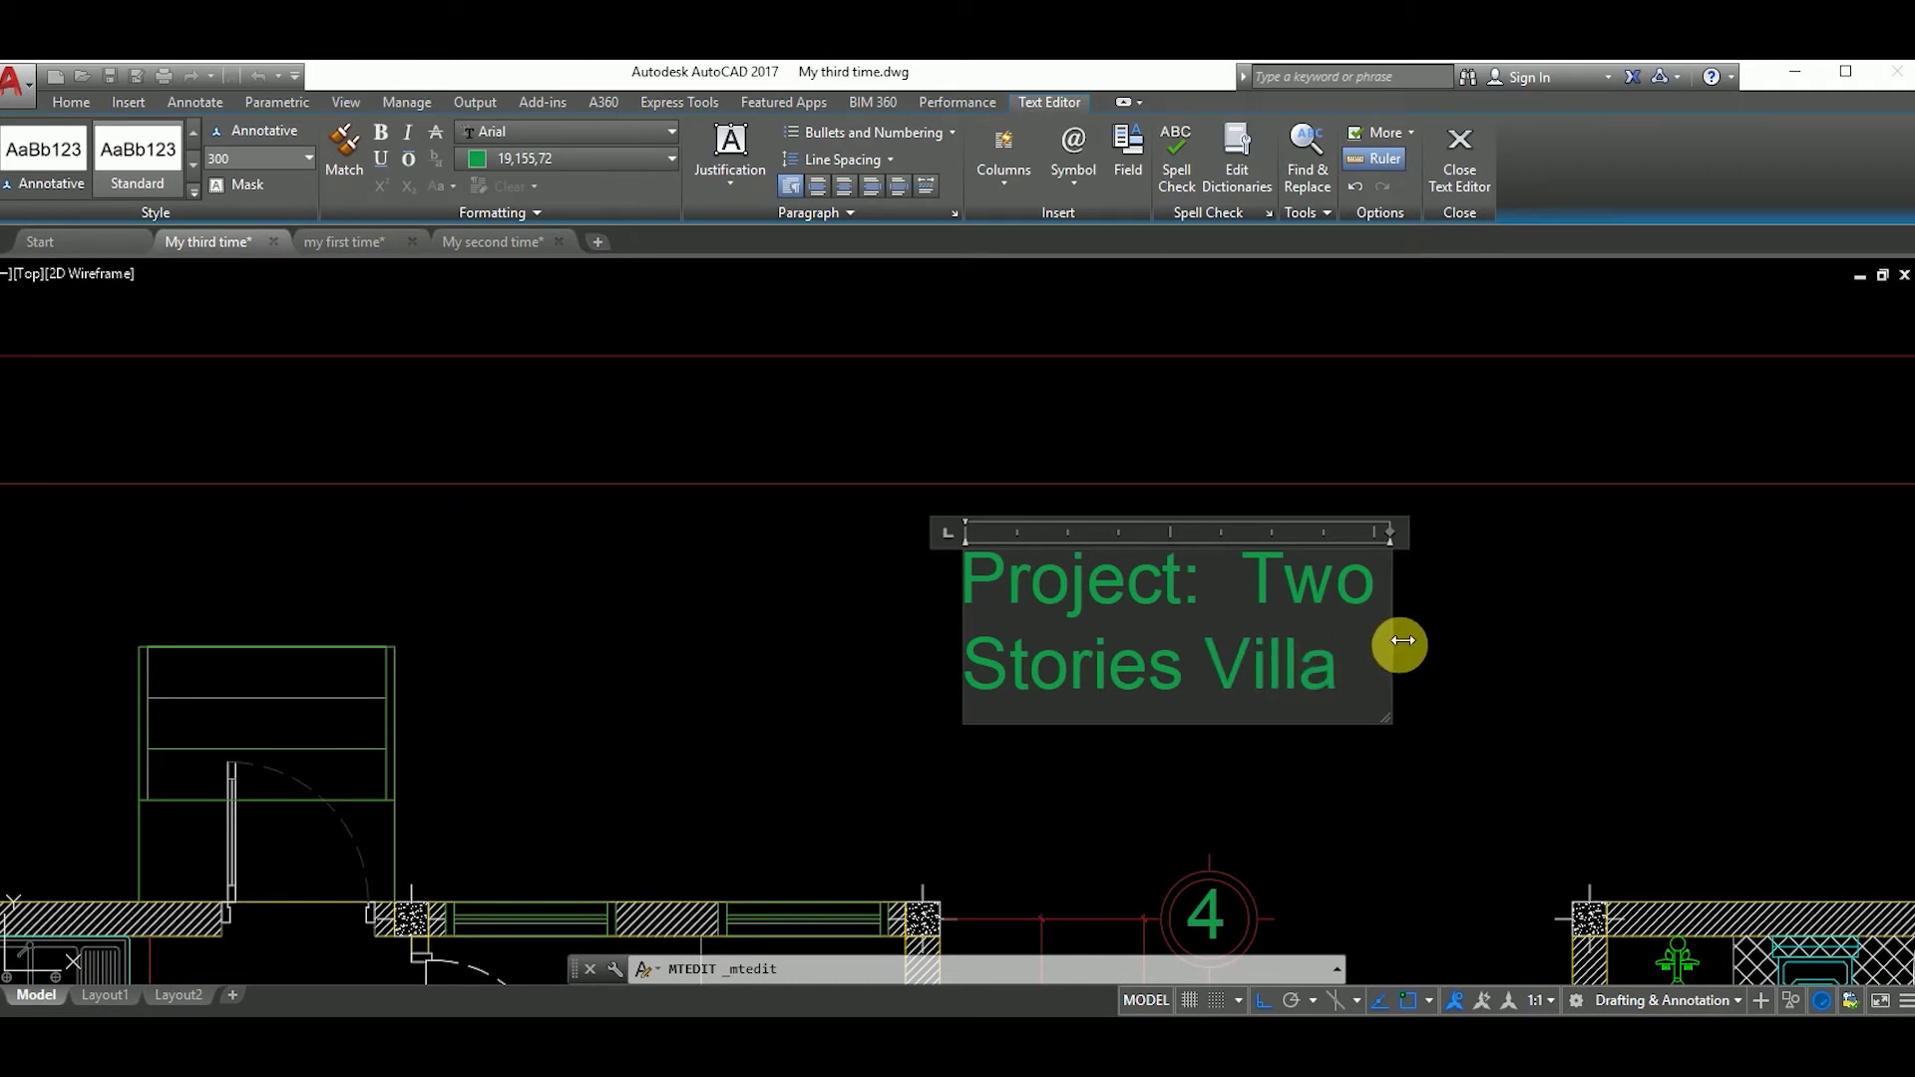
Step: Widen the project heading text box so it fits on one line
drag(1403, 641, 1825, 656)
click(1309, 591)
scroll(1309, 591, down, 6)
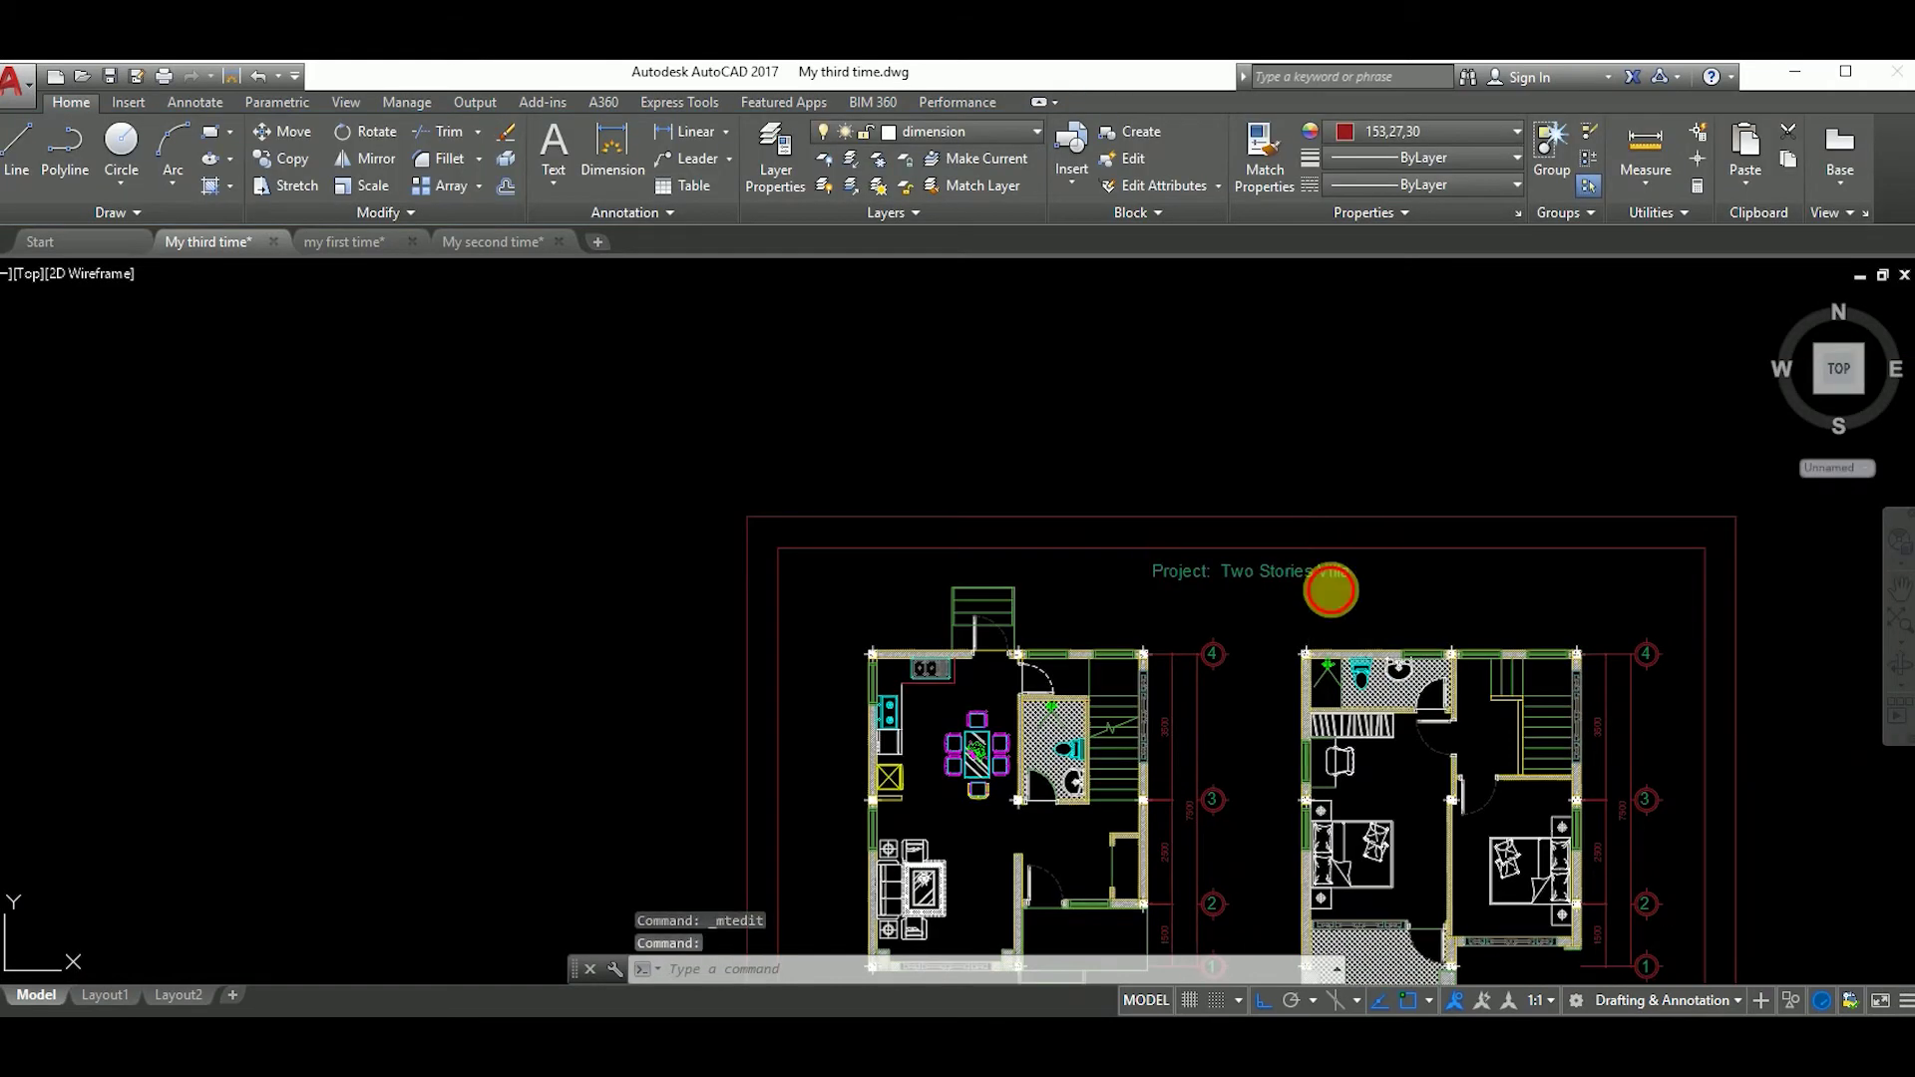
double_click(1331, 590)
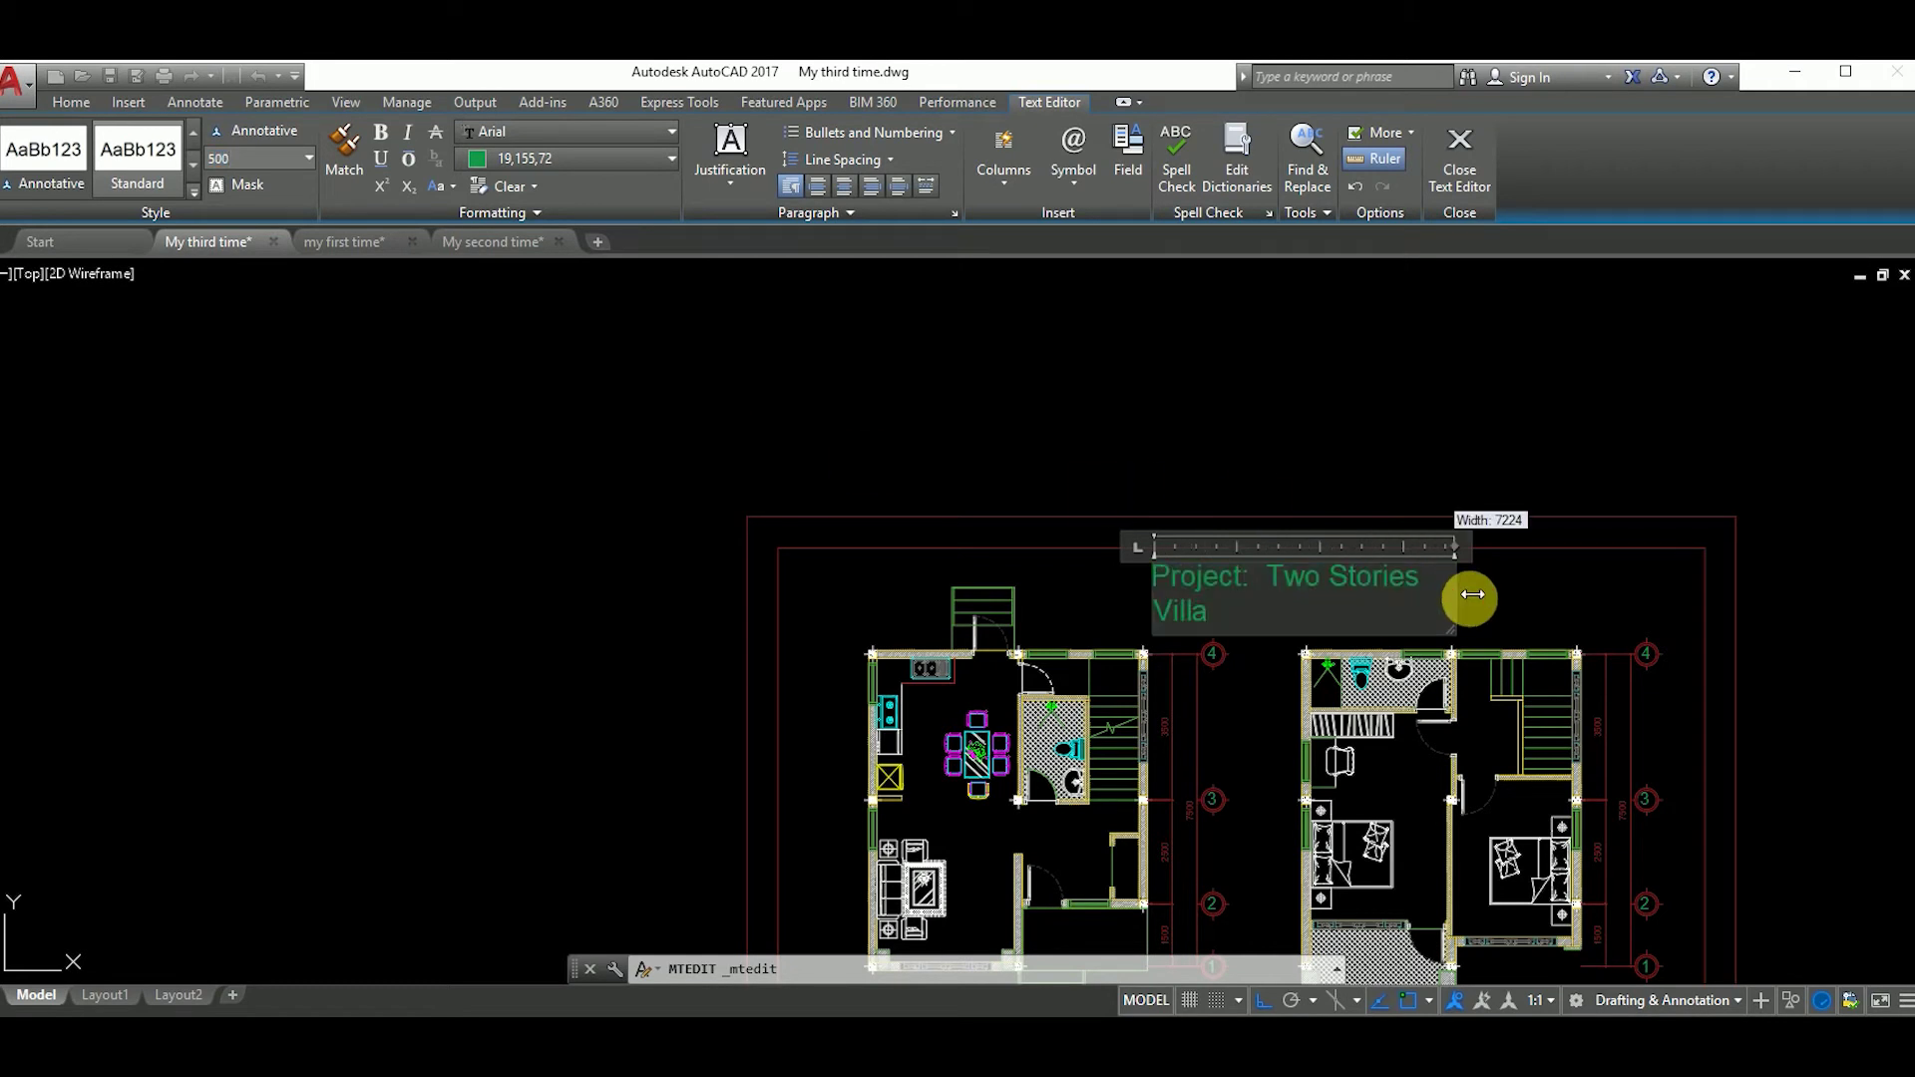
drag(1473, 595, 1586, 596)
click(1337, 596)
Step: Move the project heading so it is centred above both floor plans
key(Return)
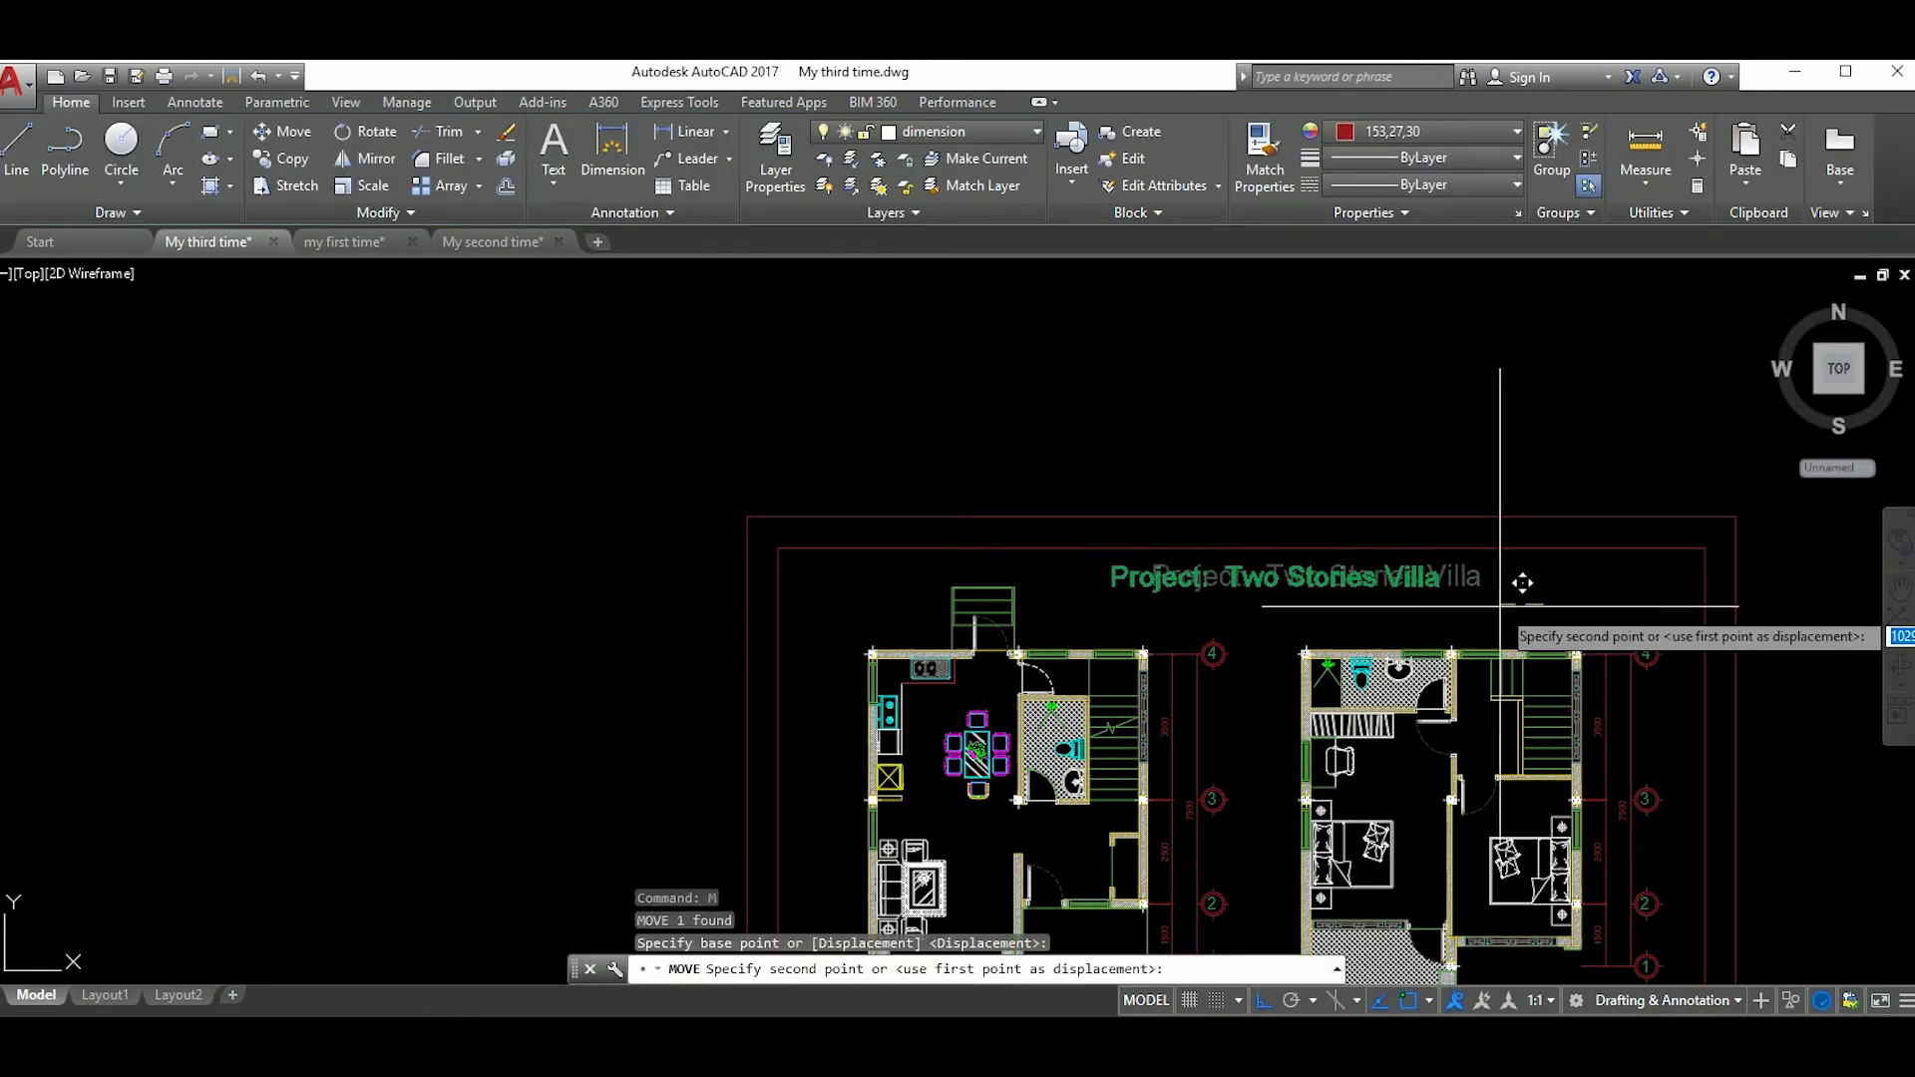
click(1476, 598)
scroll(1358, 616, down, 5)
click(1358, 616)
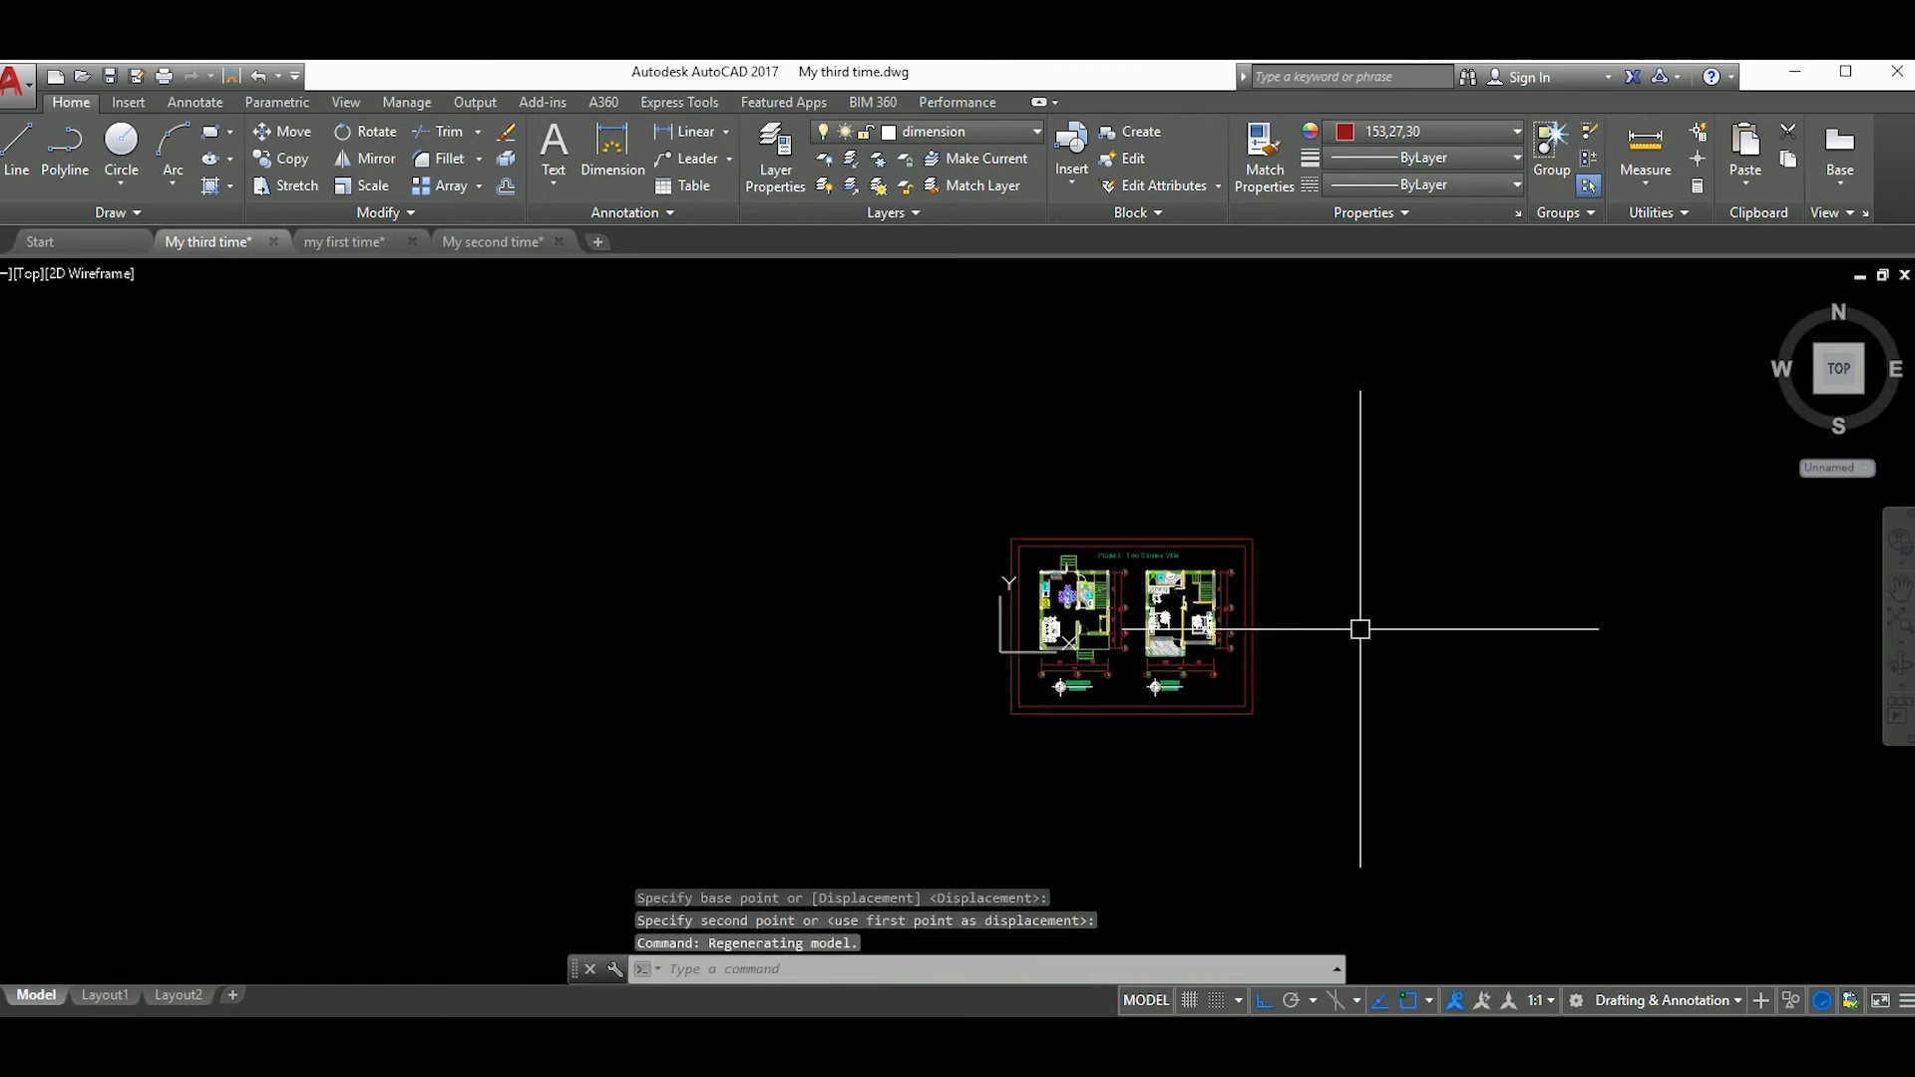
Step: Save the drawing
key(ctrl+s)
scroll(1185, 684, up, 6)
scroll(1032, 543, down, 2)
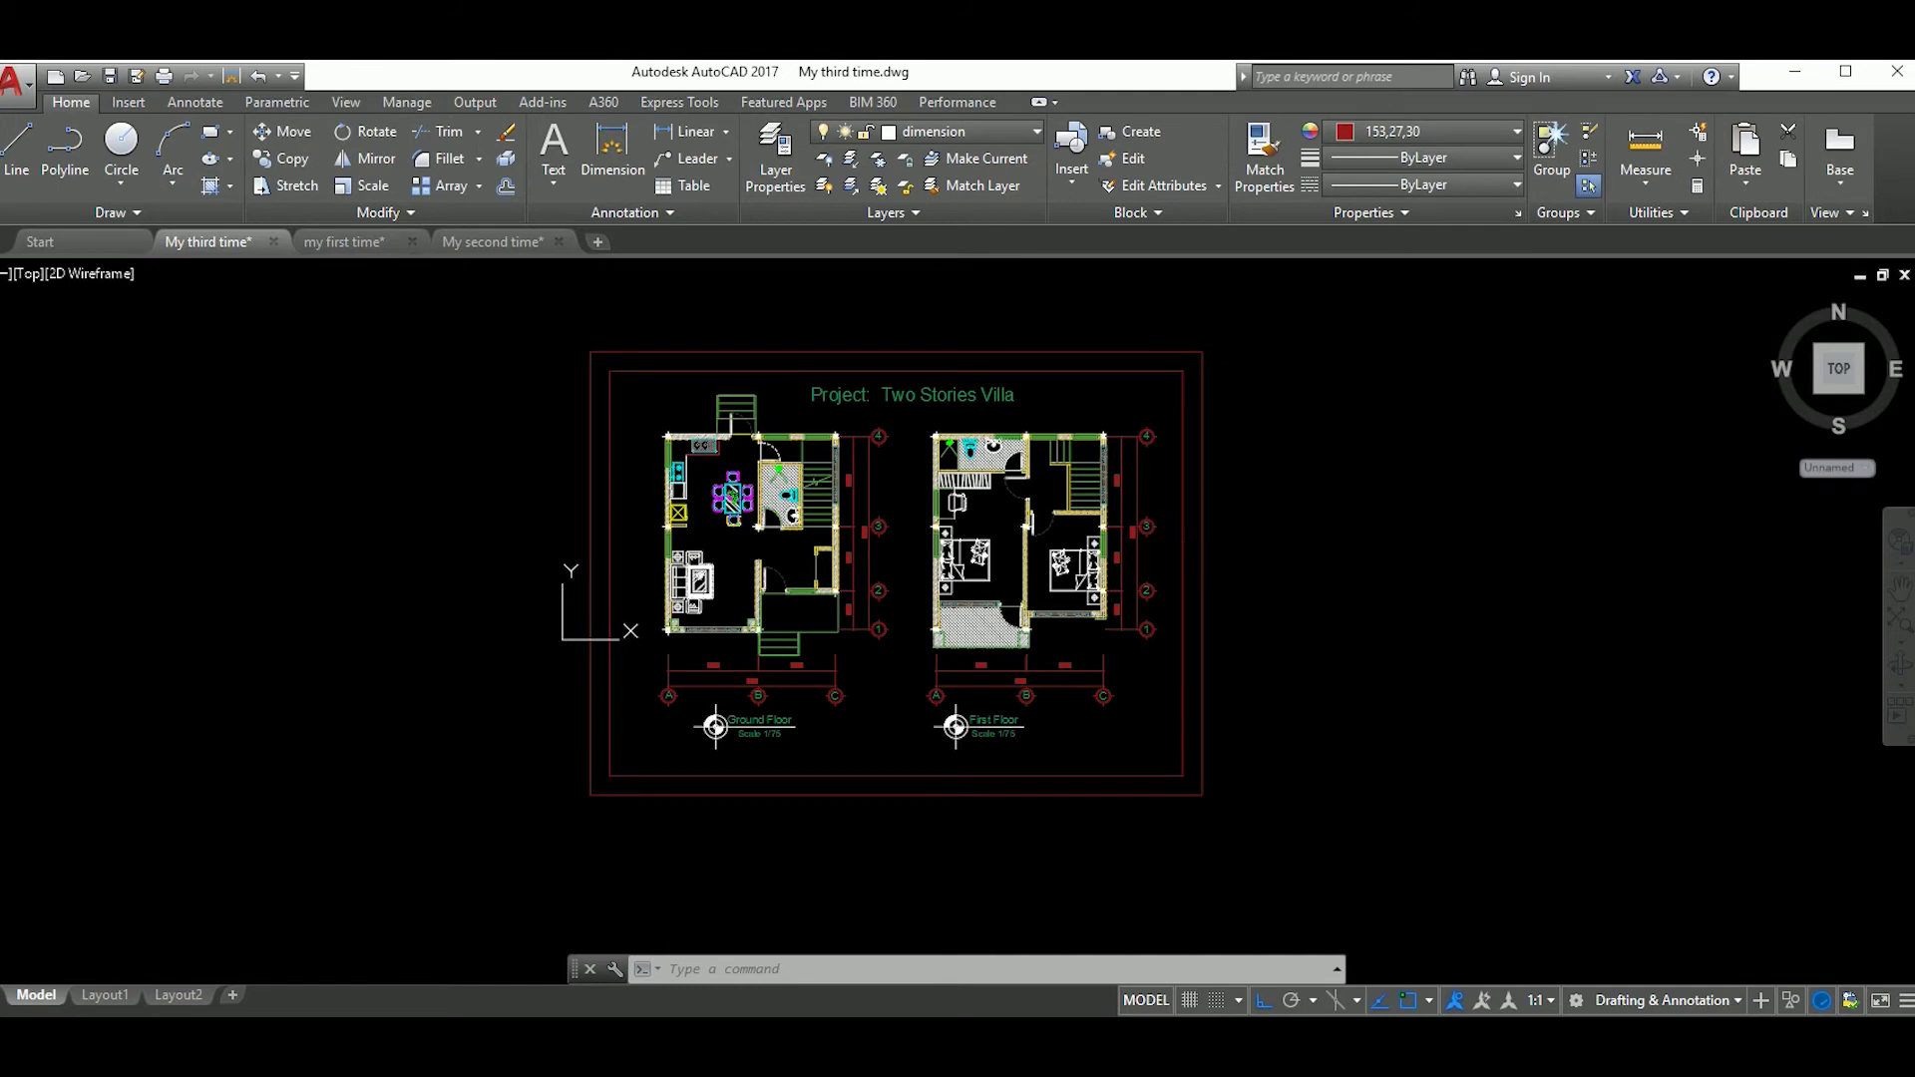
Step: Start a plot with the previous AutoCAD PDF, ISO A4 settings and window the villa sheet
key(ctrl+p)
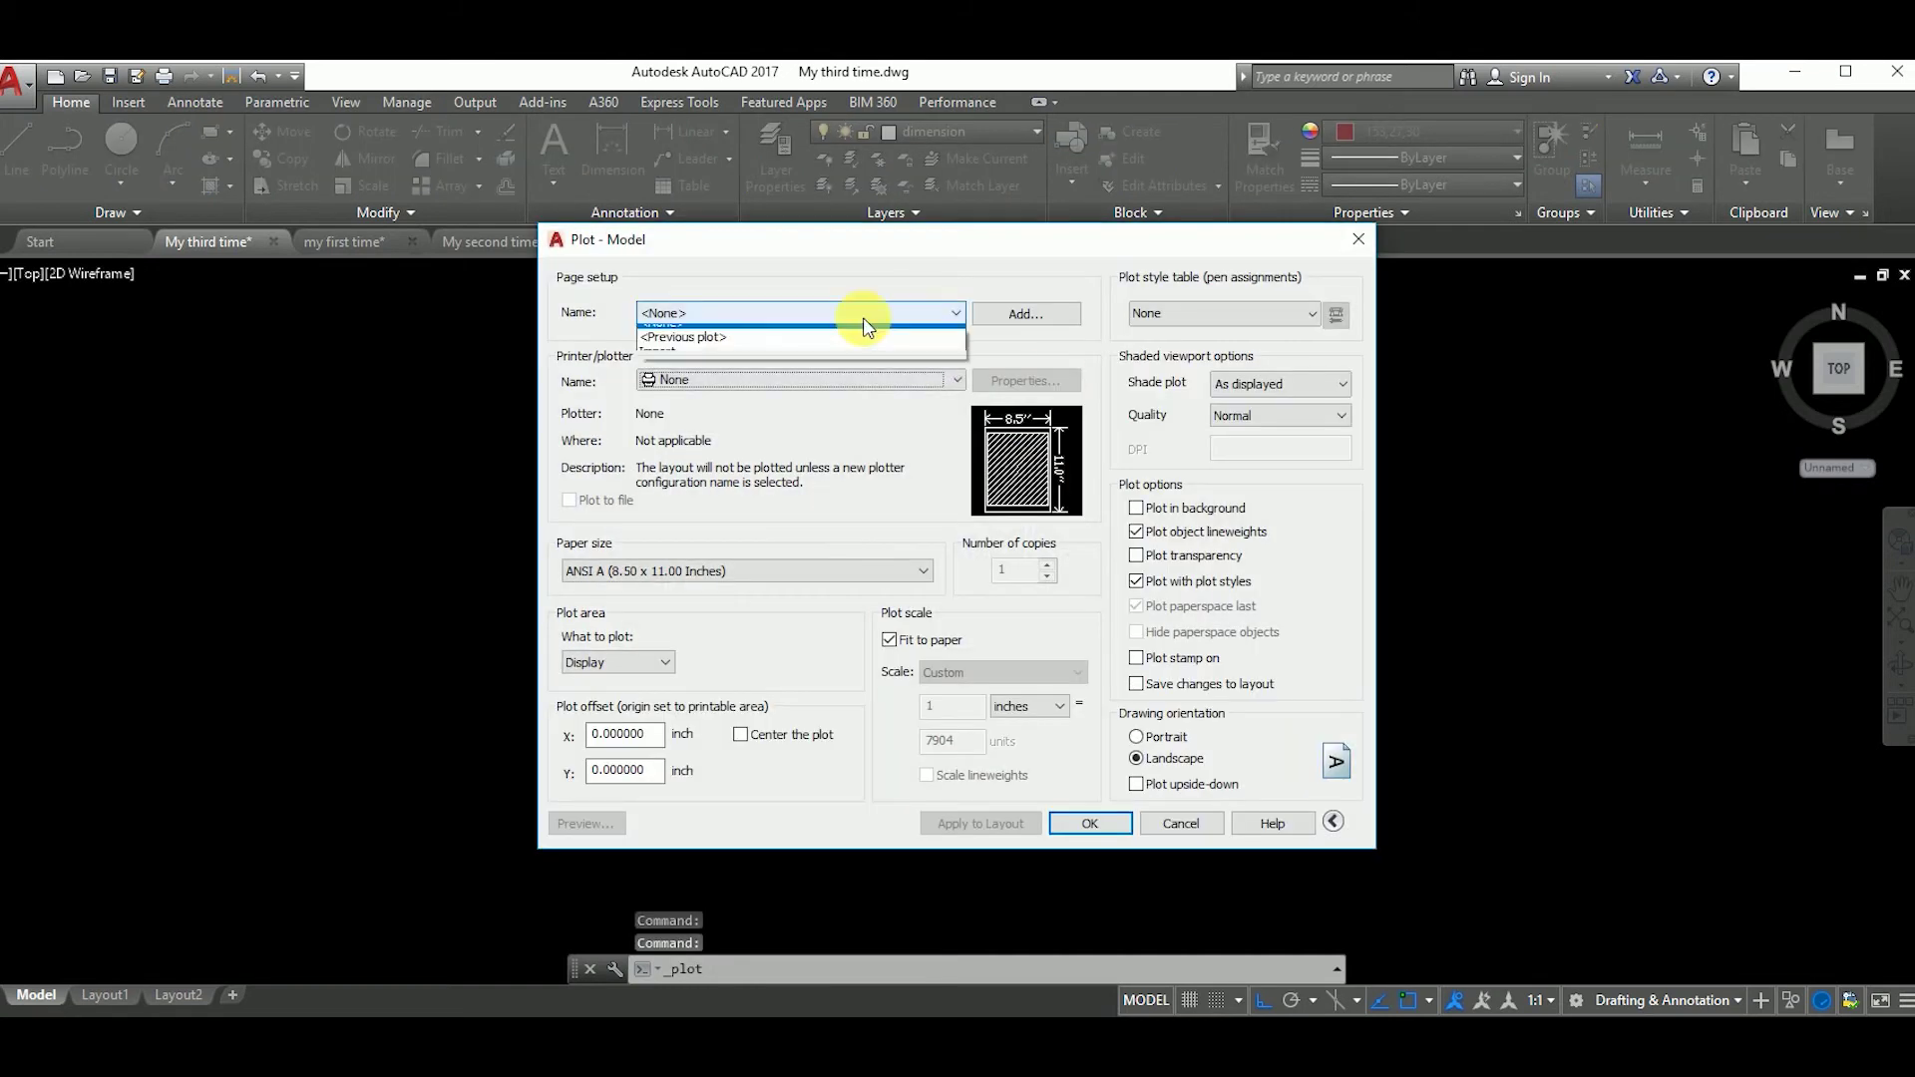
click(862, 338)
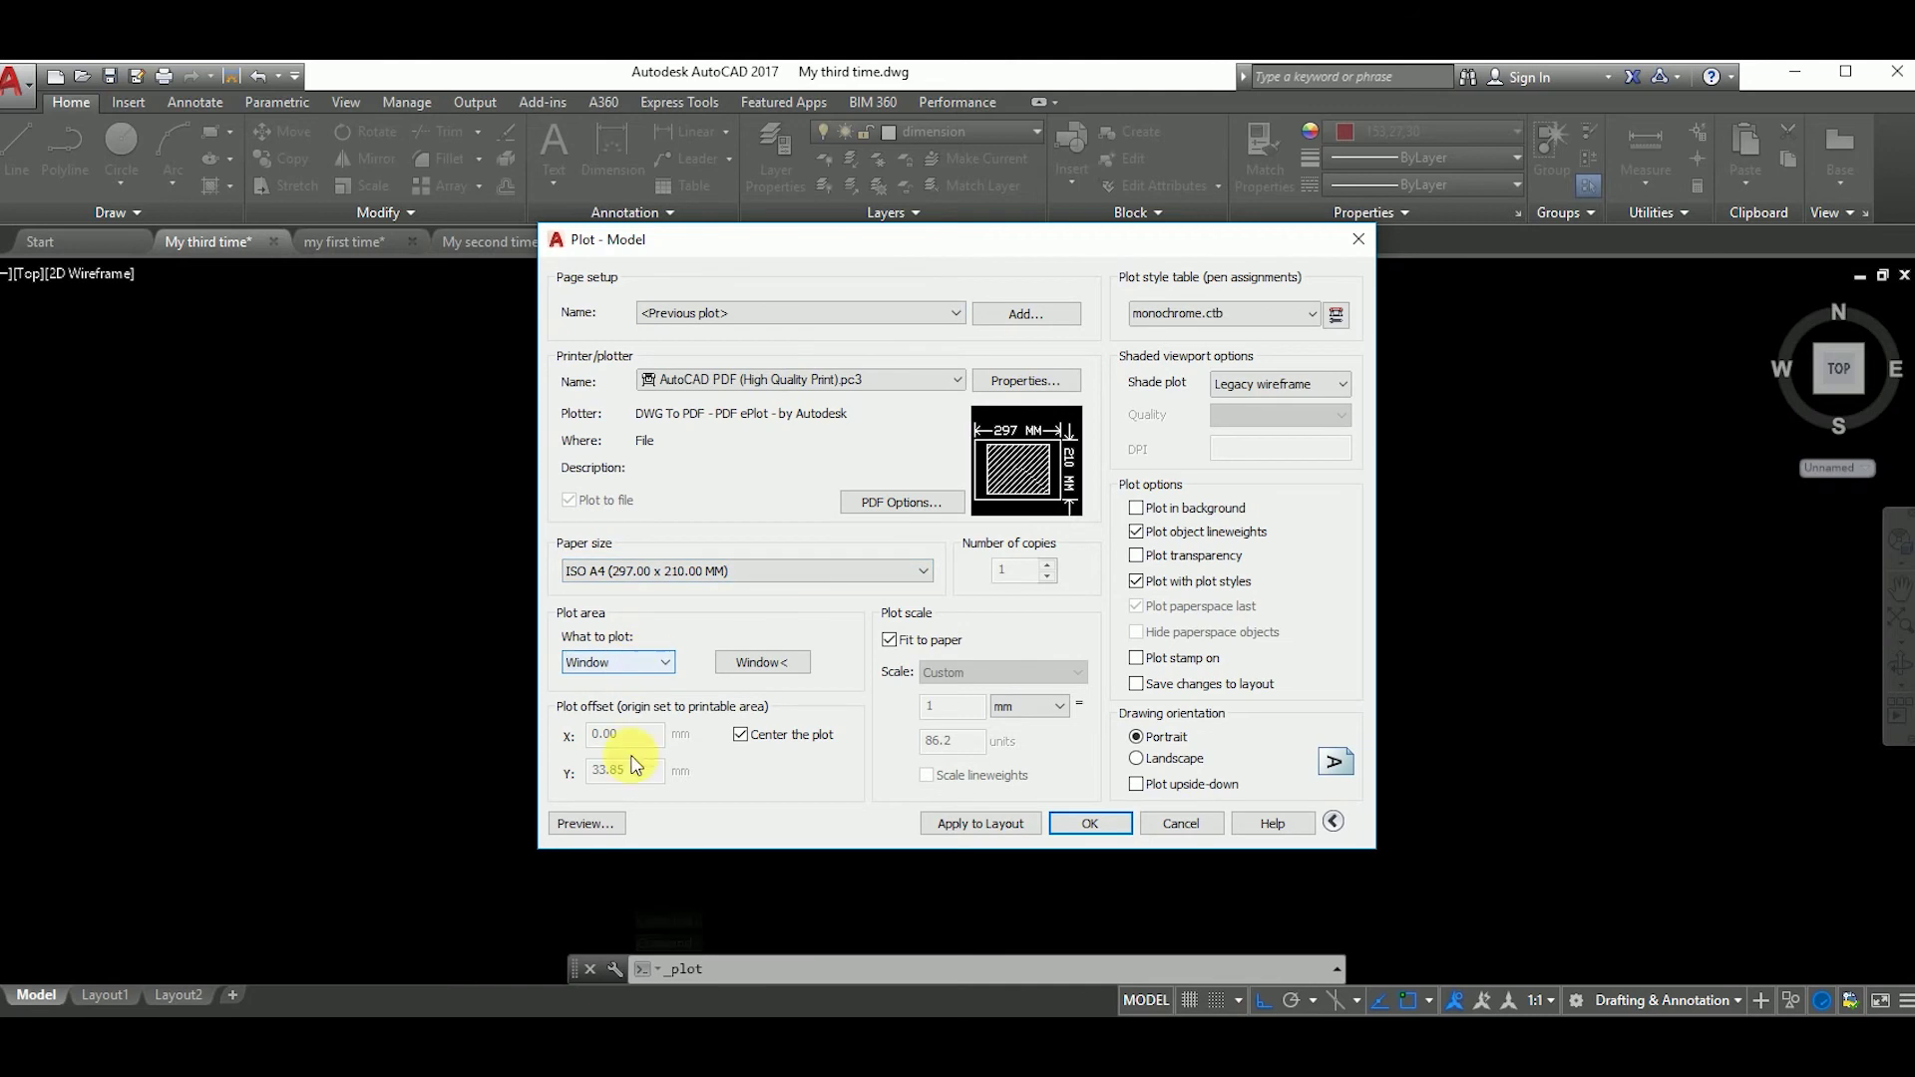
click(763, 663)
click(589, 352)
click(1218, 788)
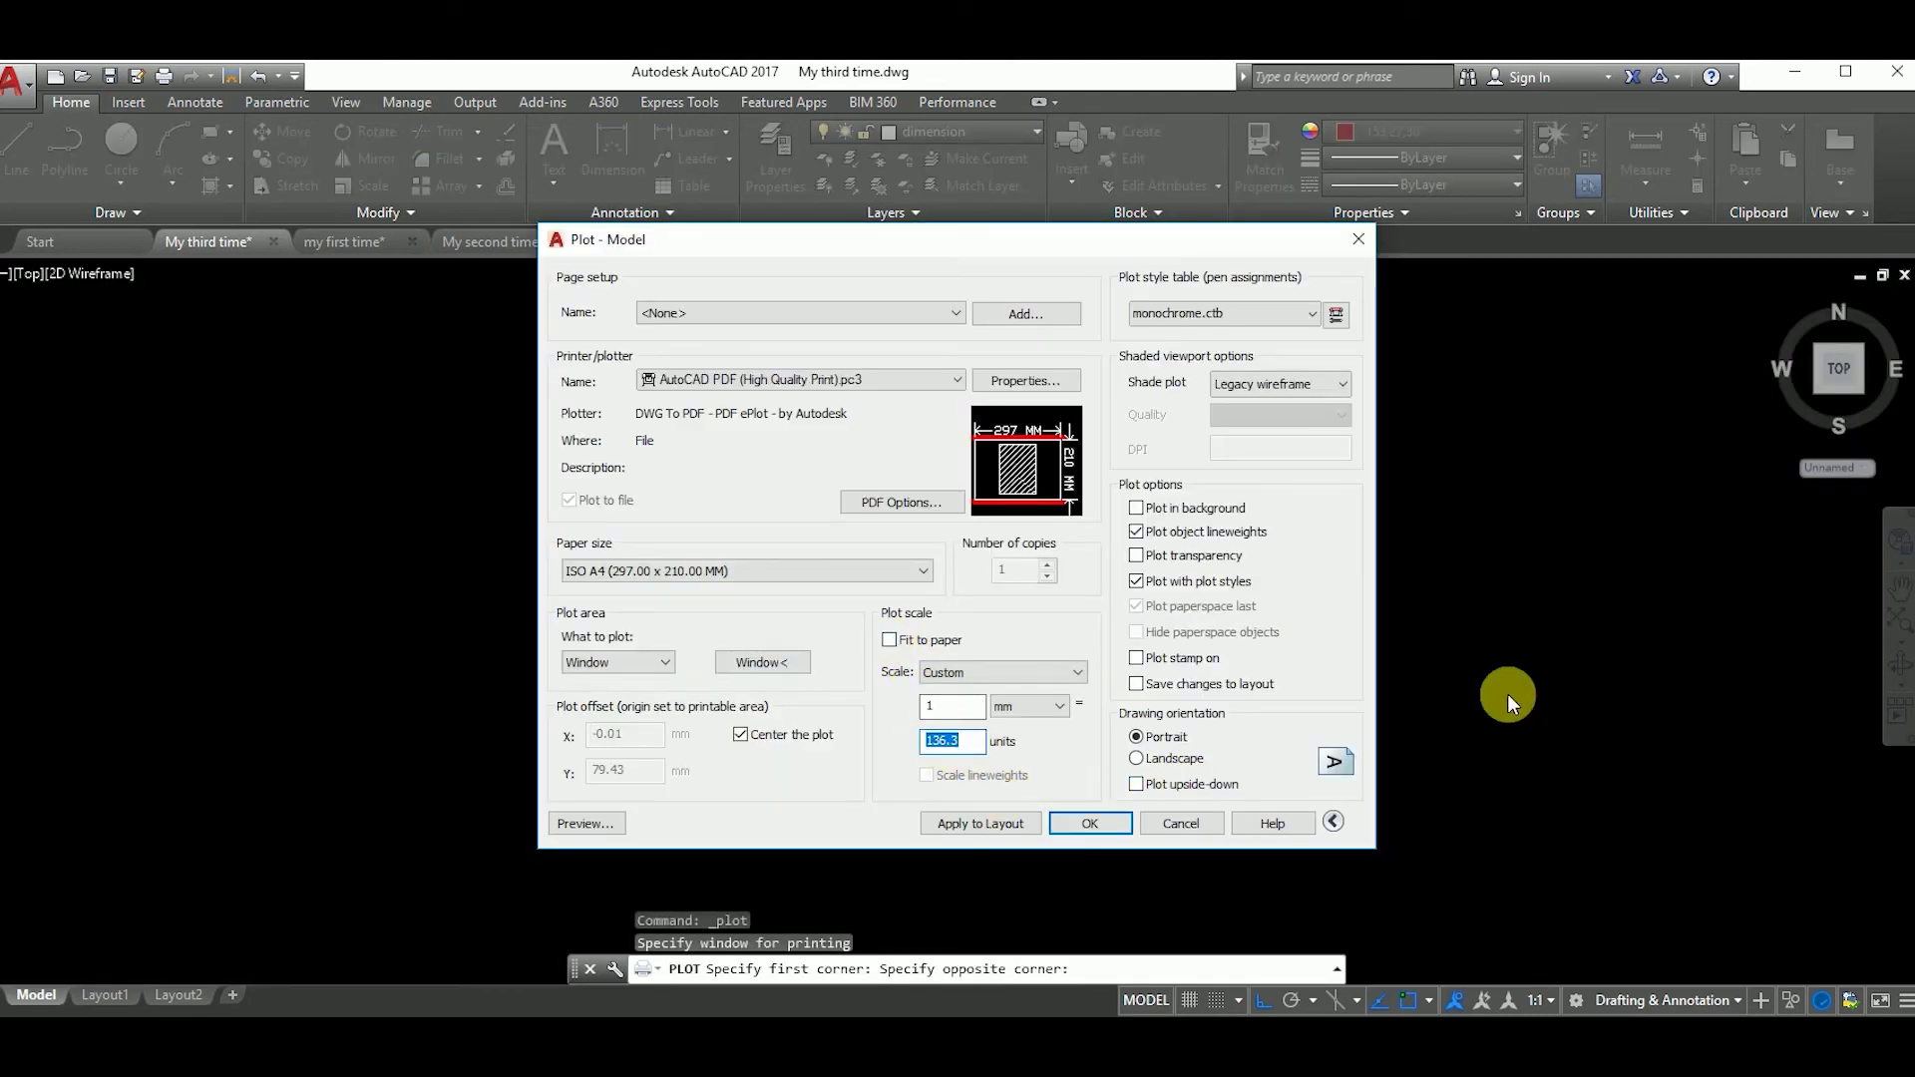
Step: Preview and adjust the plot to landscape, trying fit-to-paper, then settling on 1 mm = 90 units
click(587, 823)
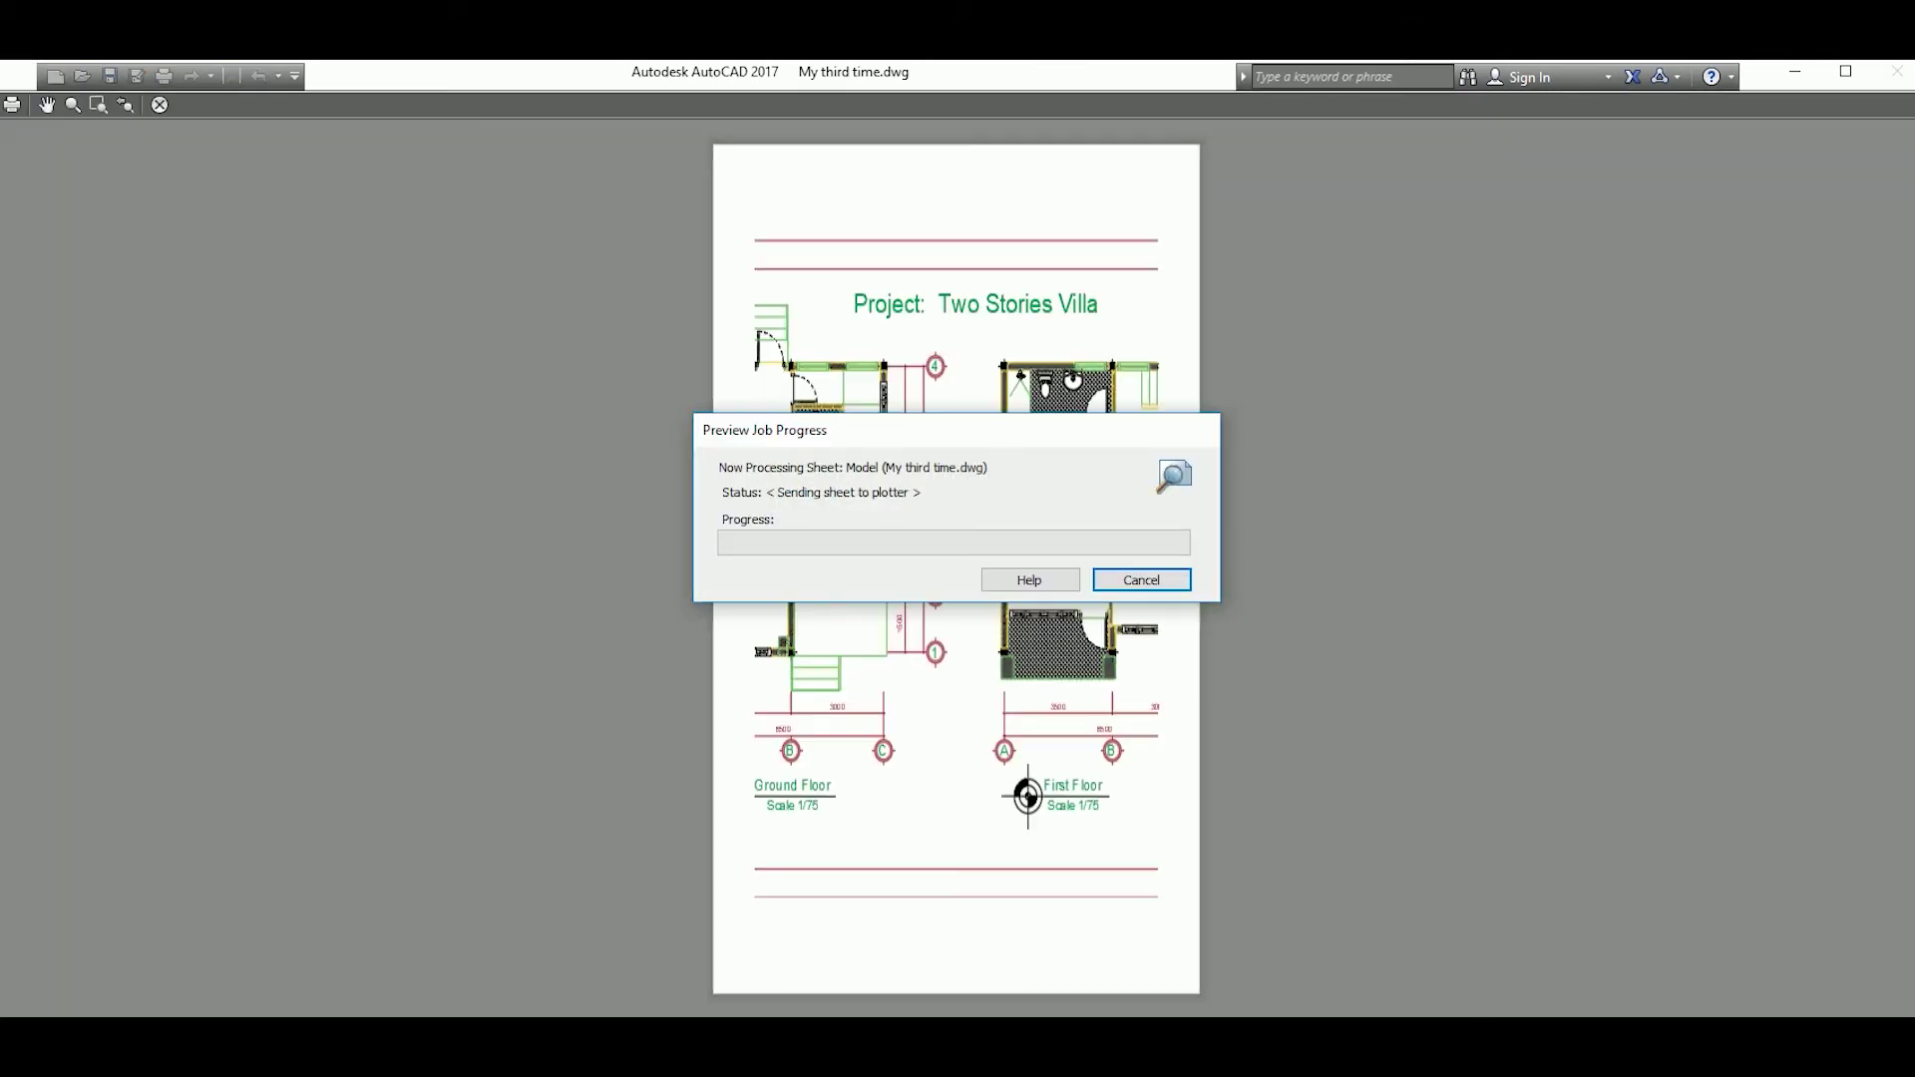
key(Escape)
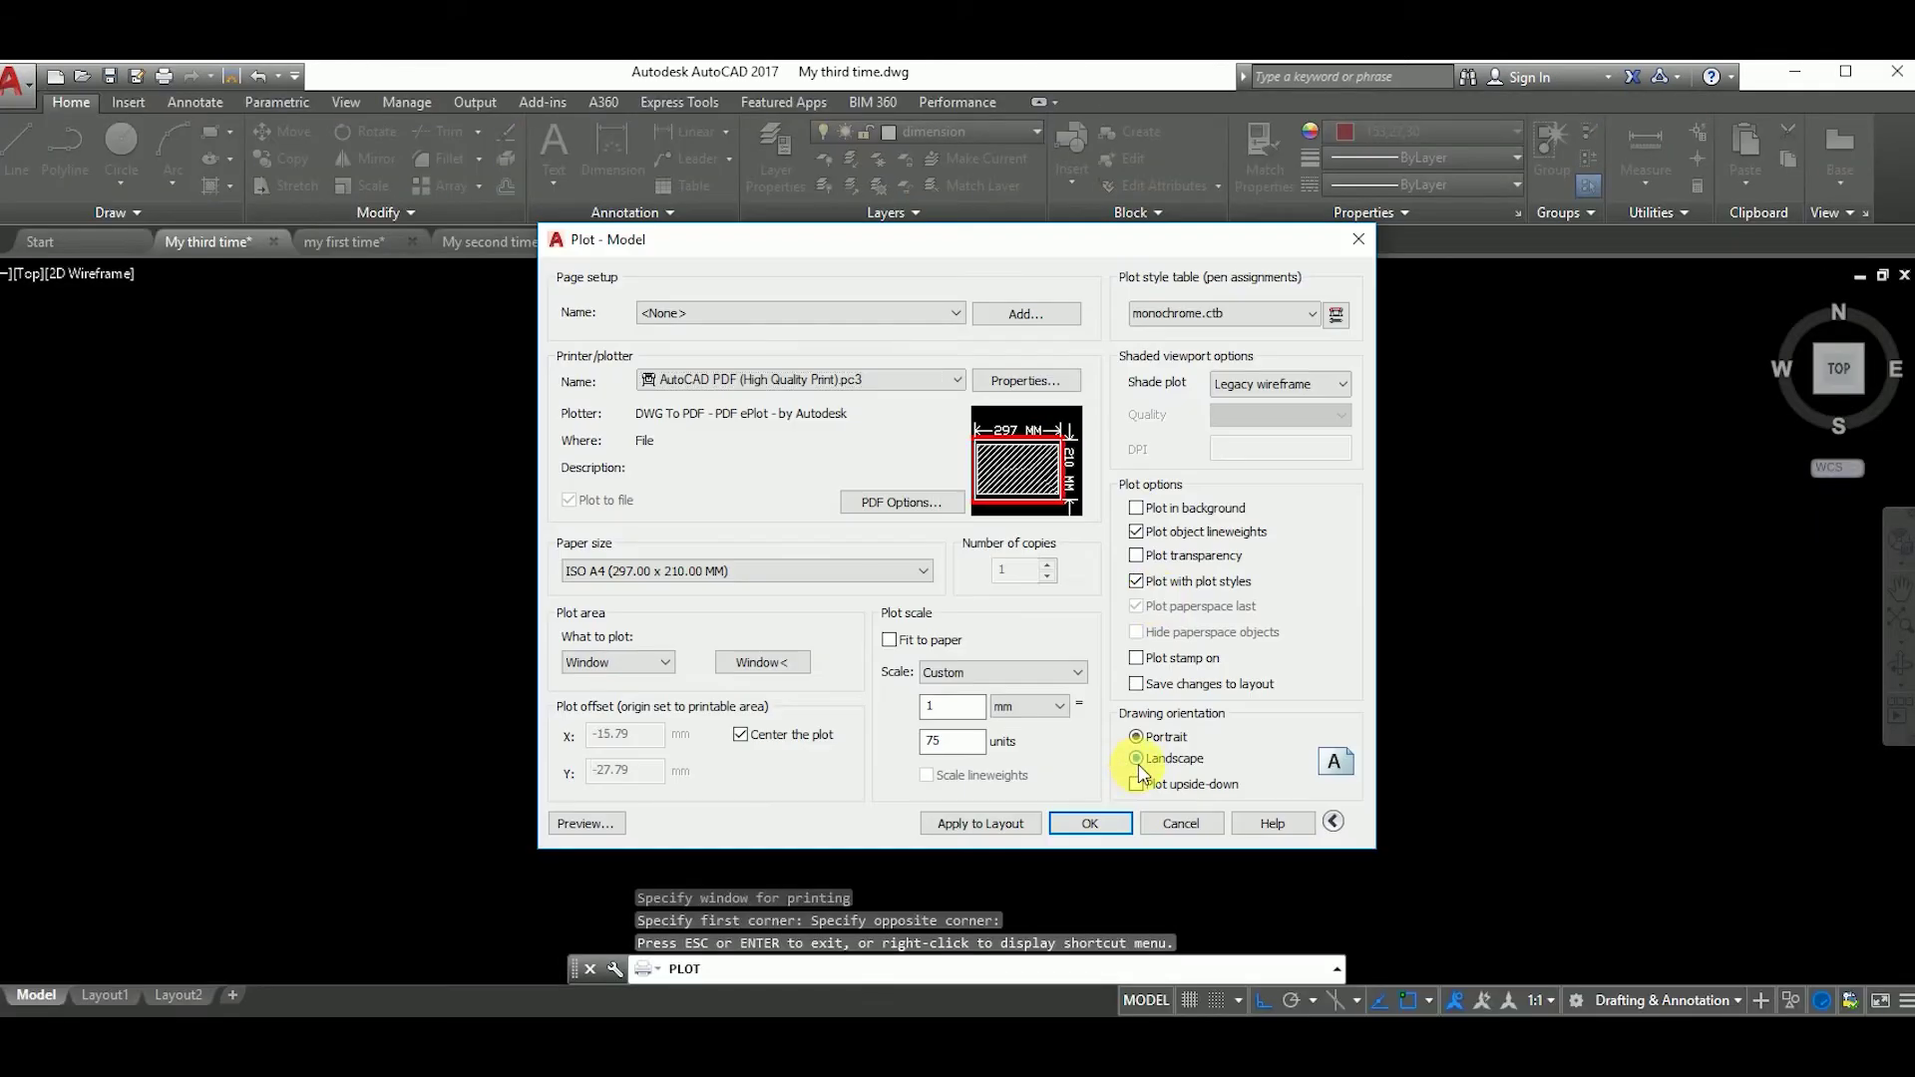
click(587, 823)
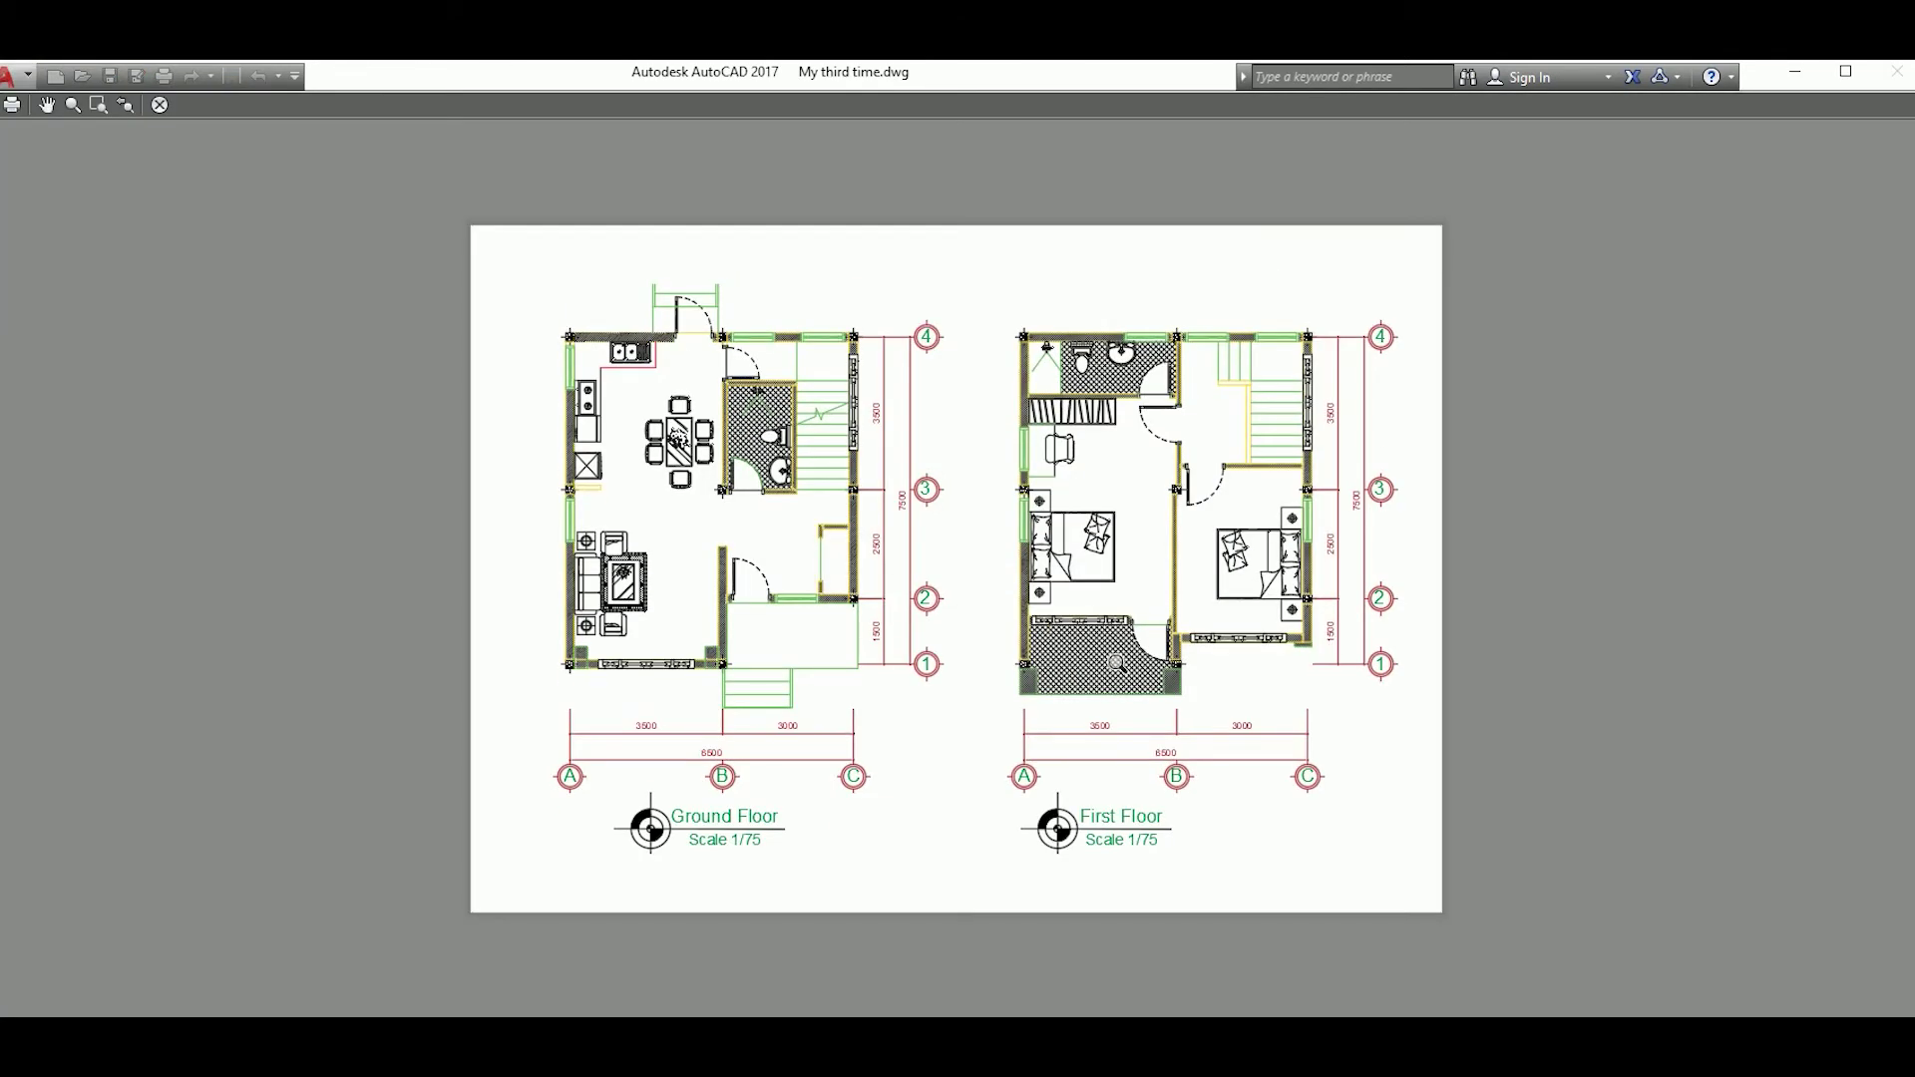
key(Escape)
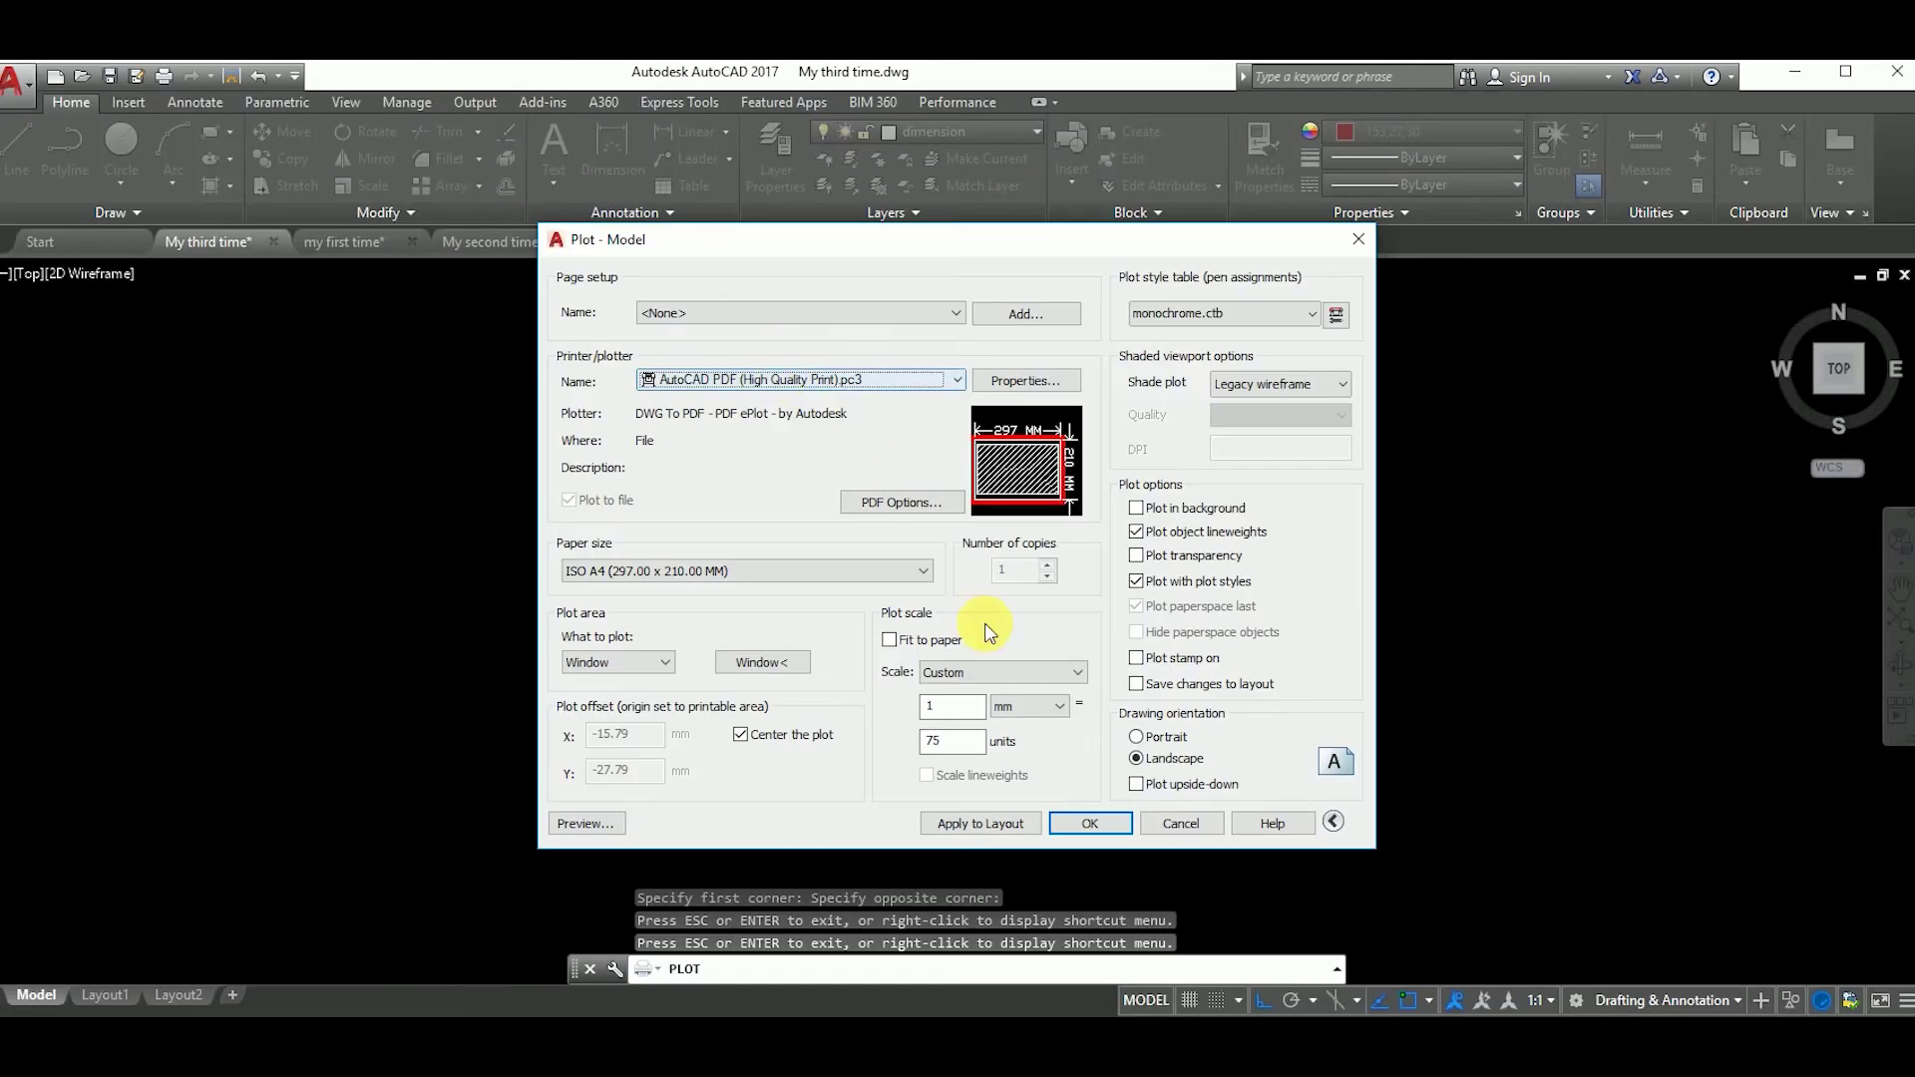
click(588, 823)
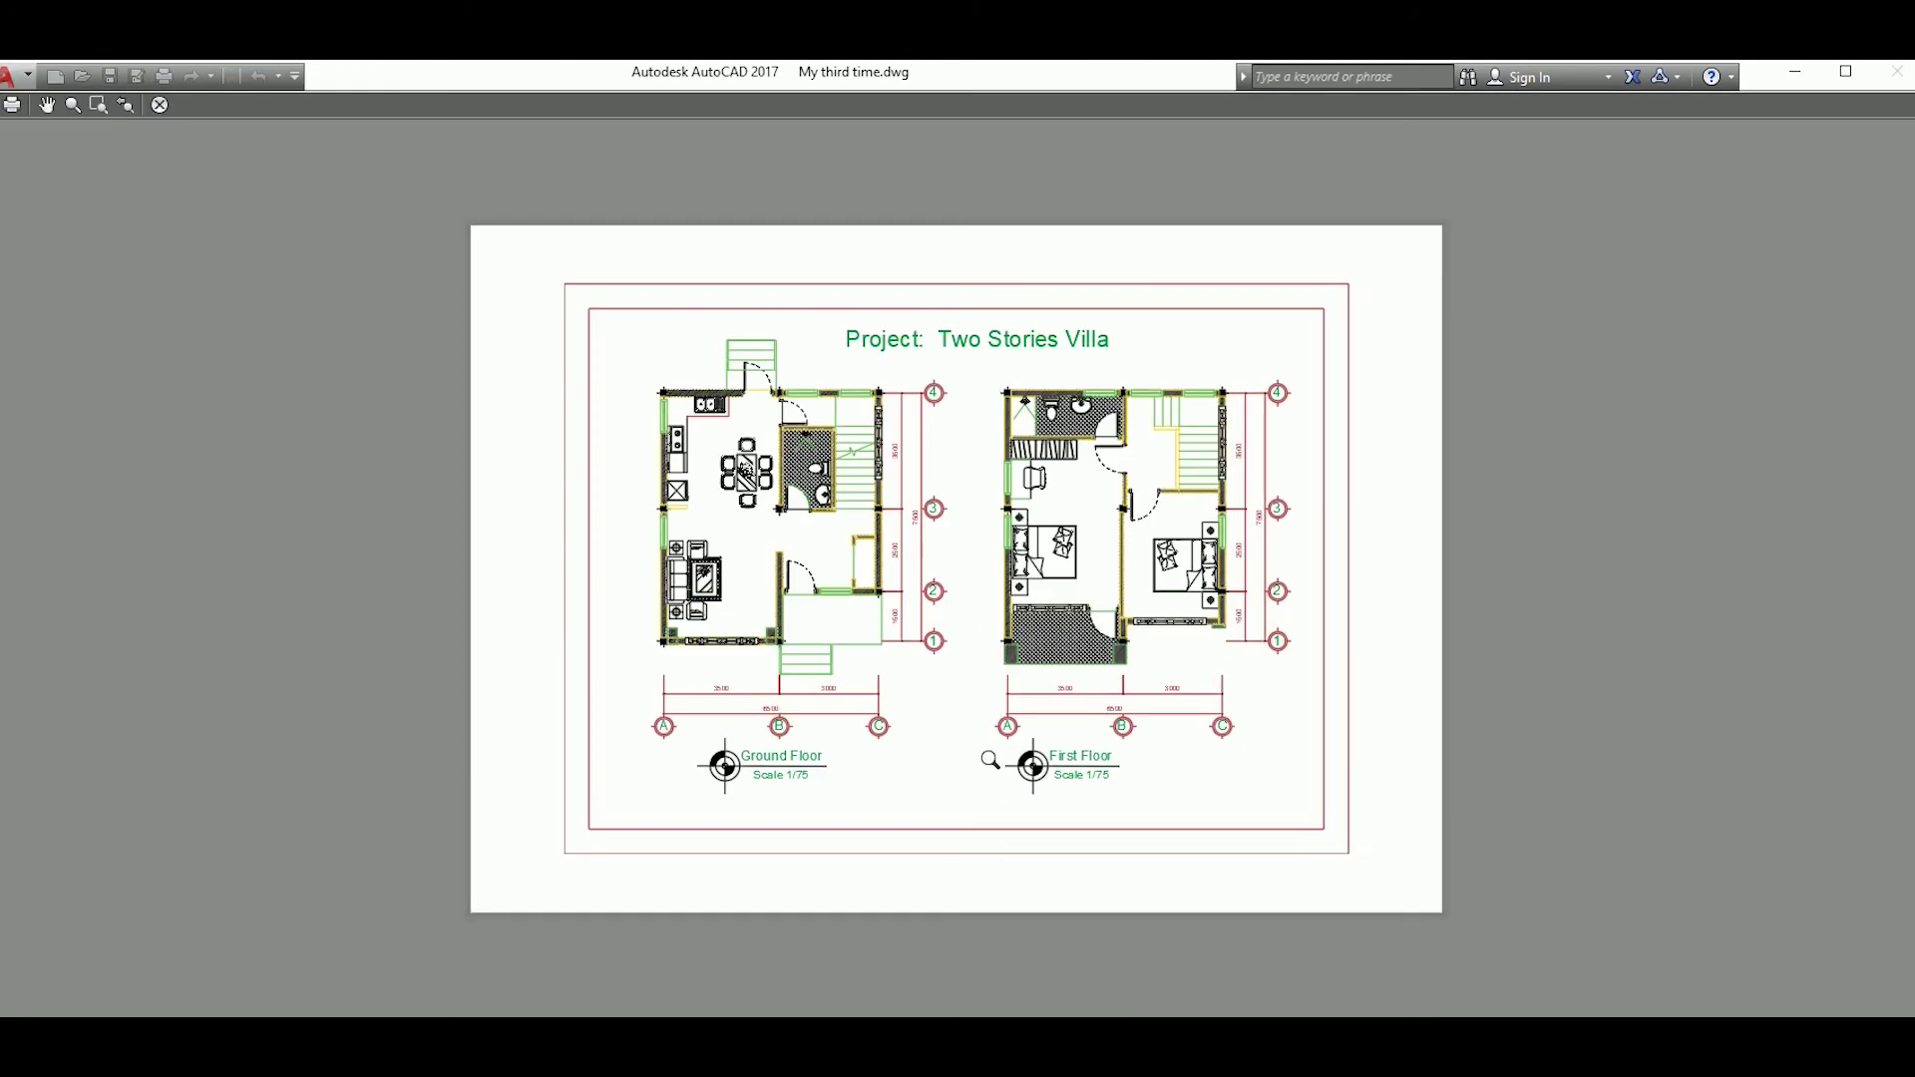
key(Escape)
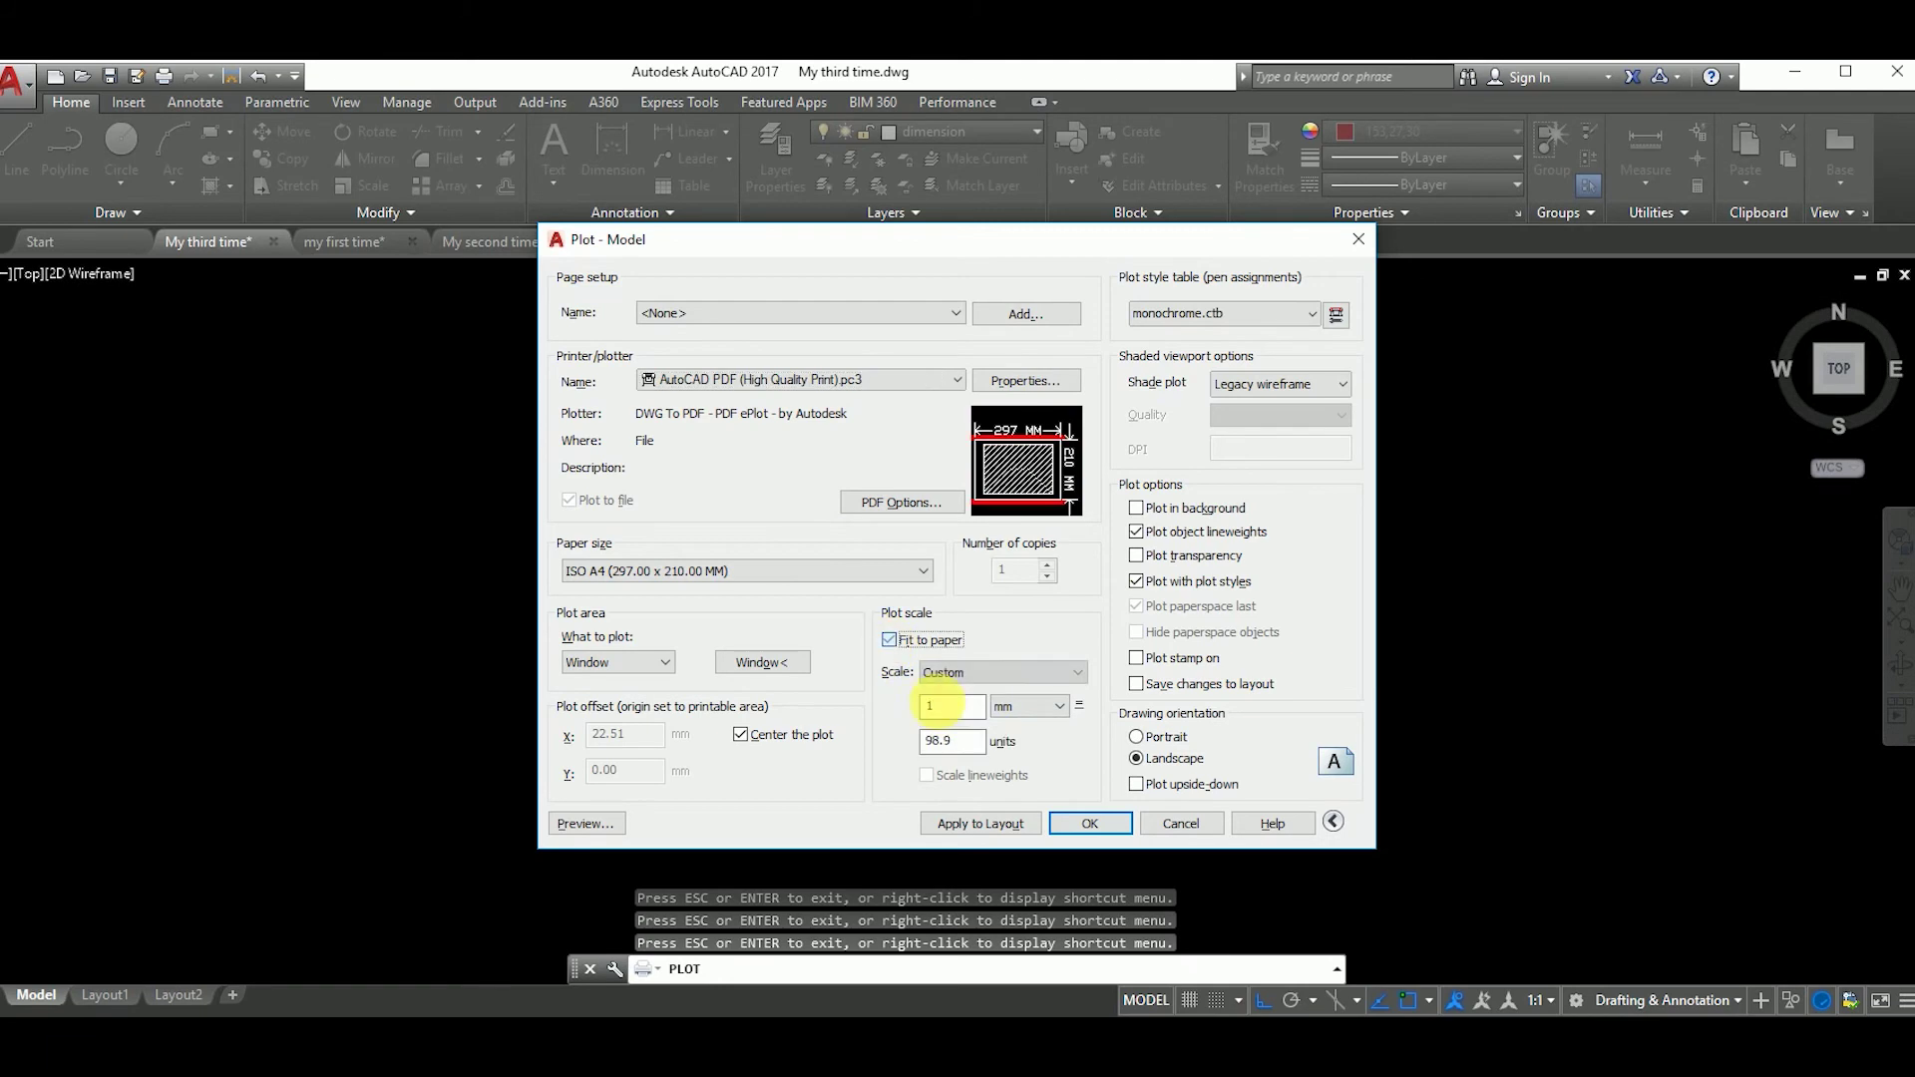
click(589, 824)
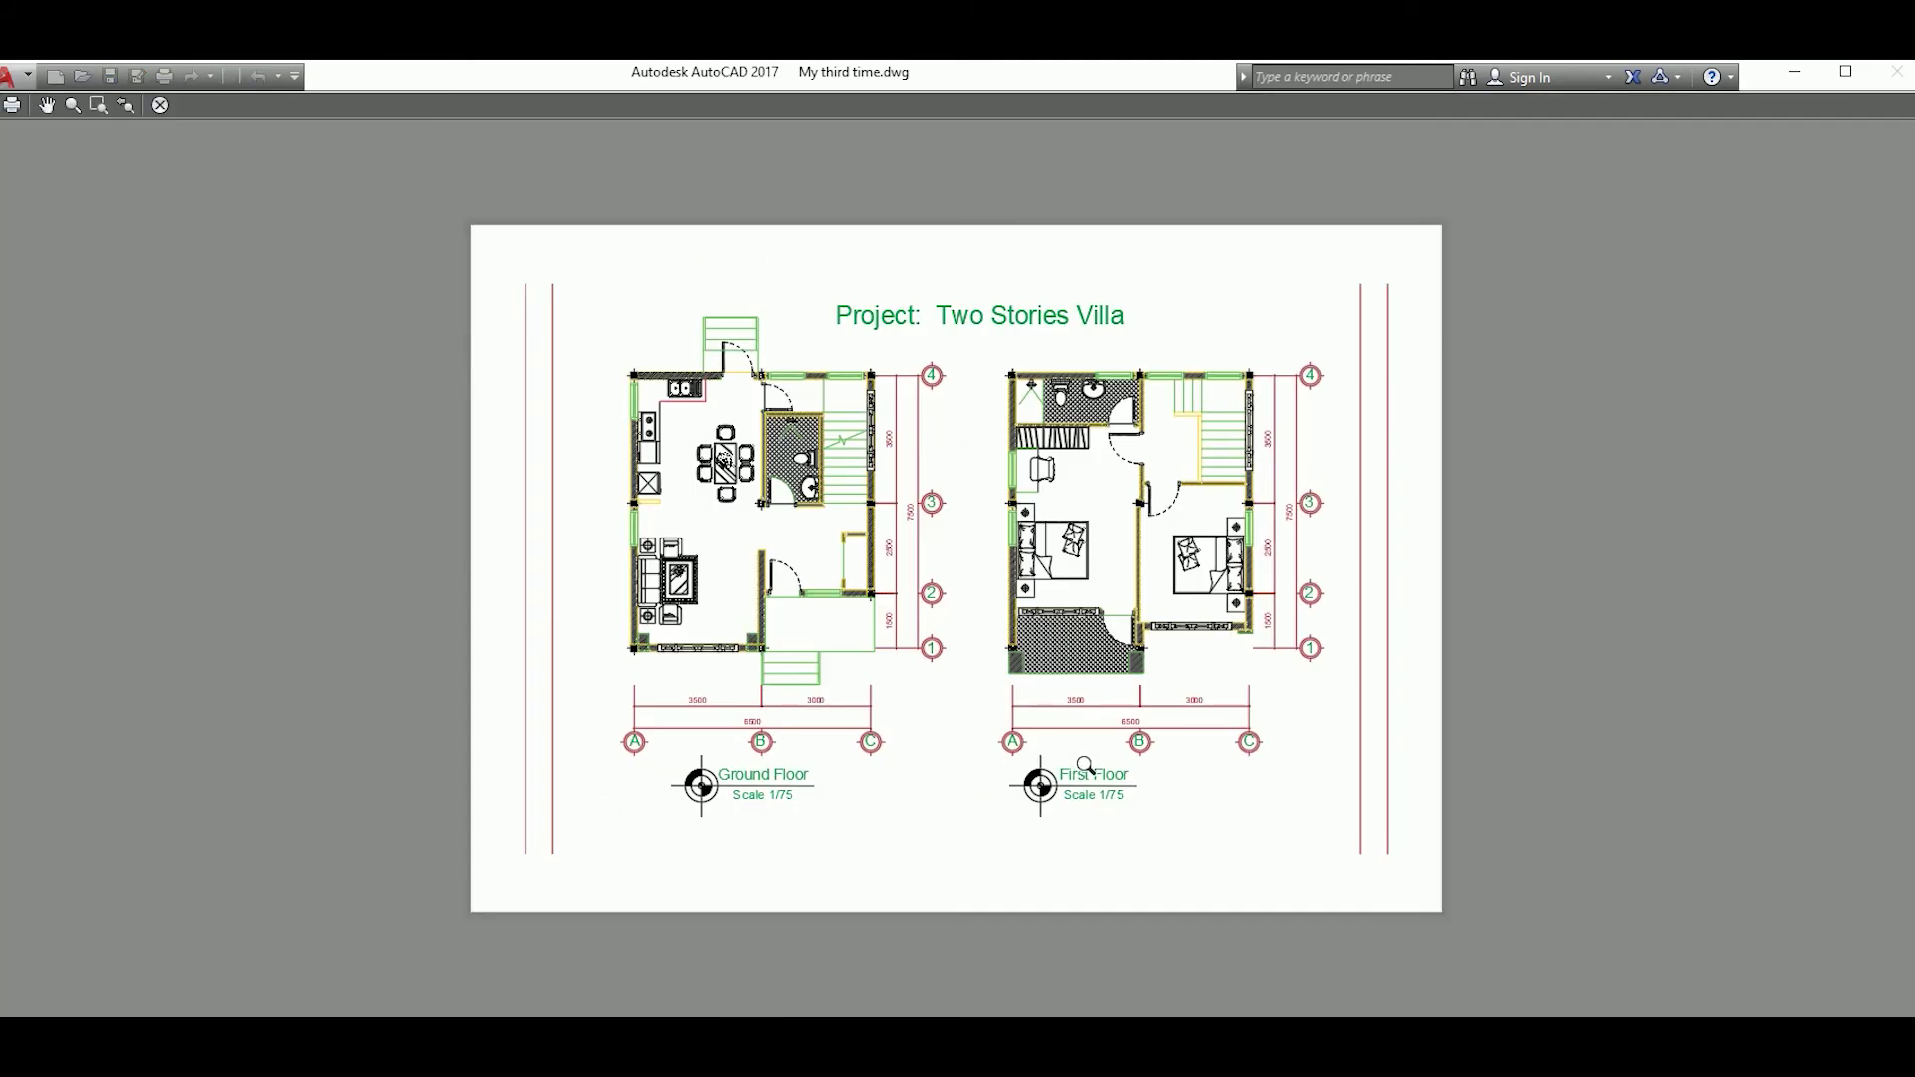
key(Escape)
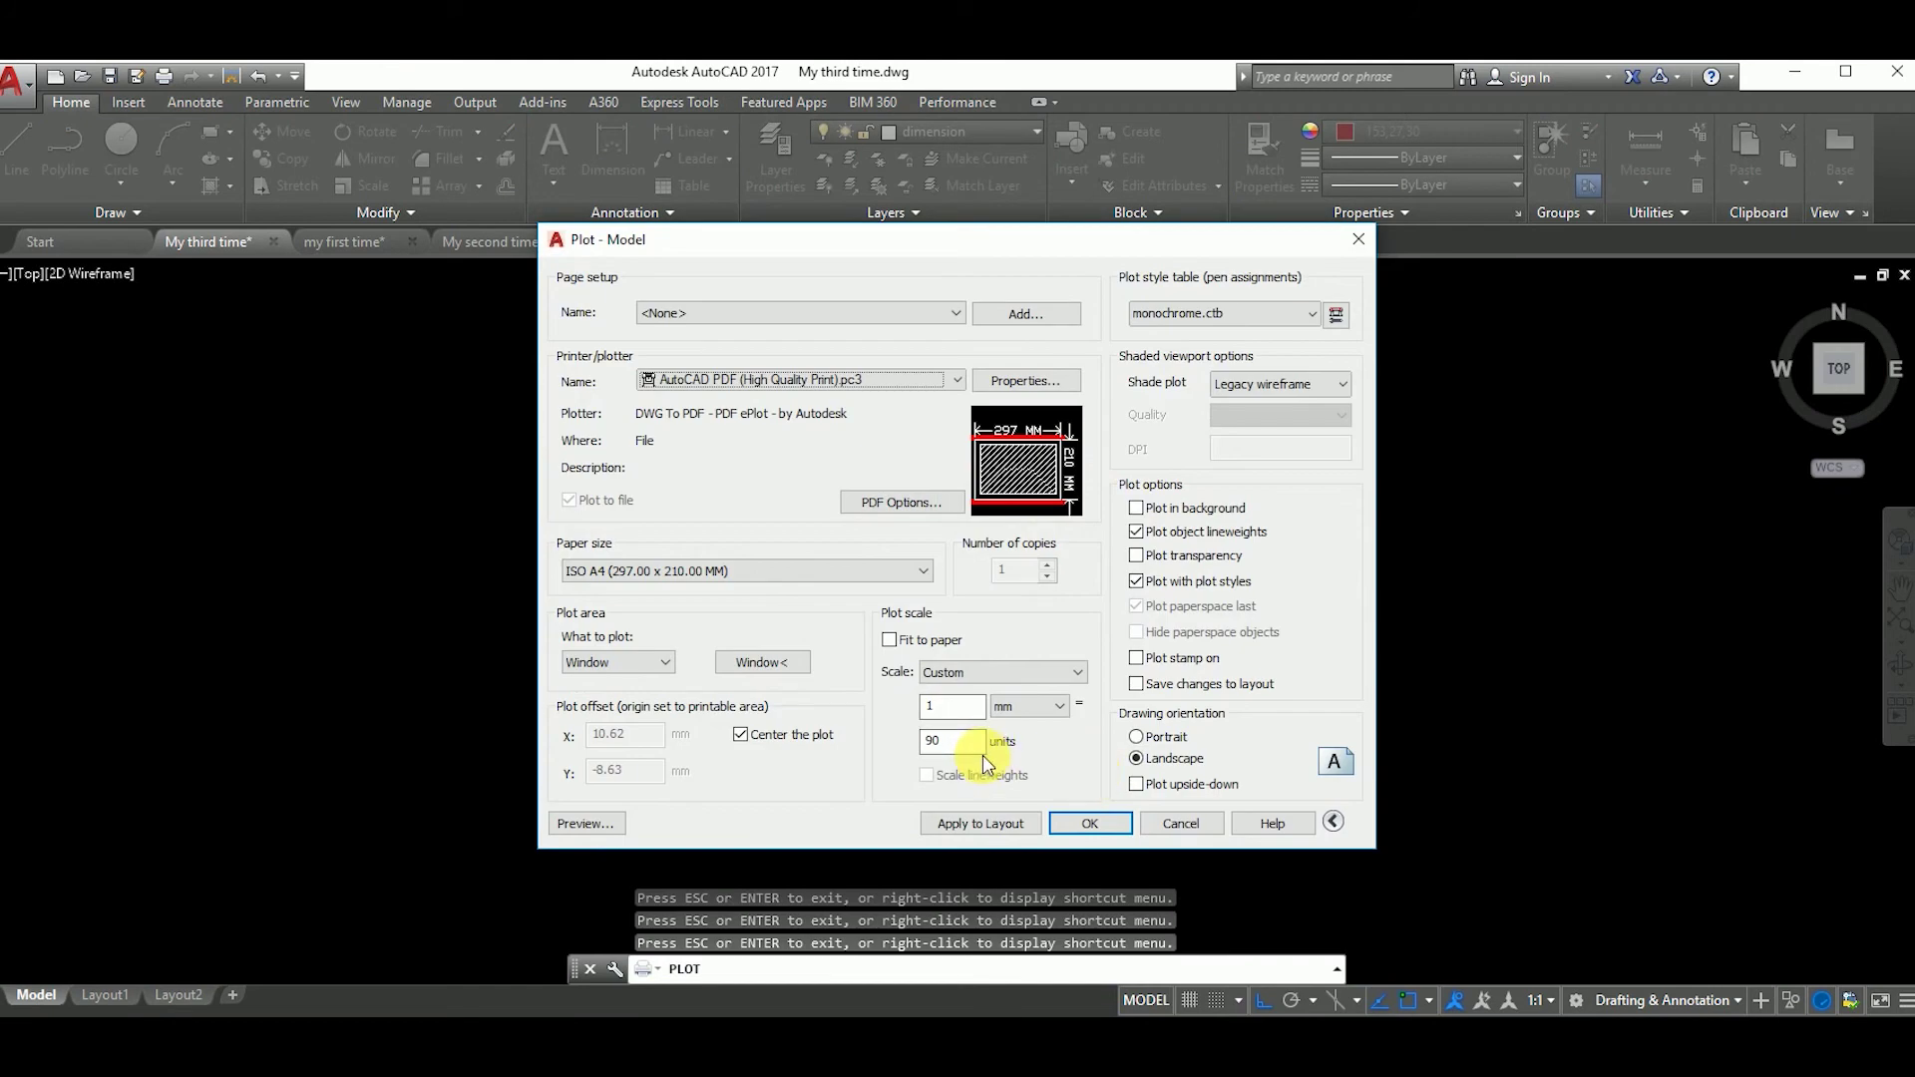
drag(953, 746, 911, 741)
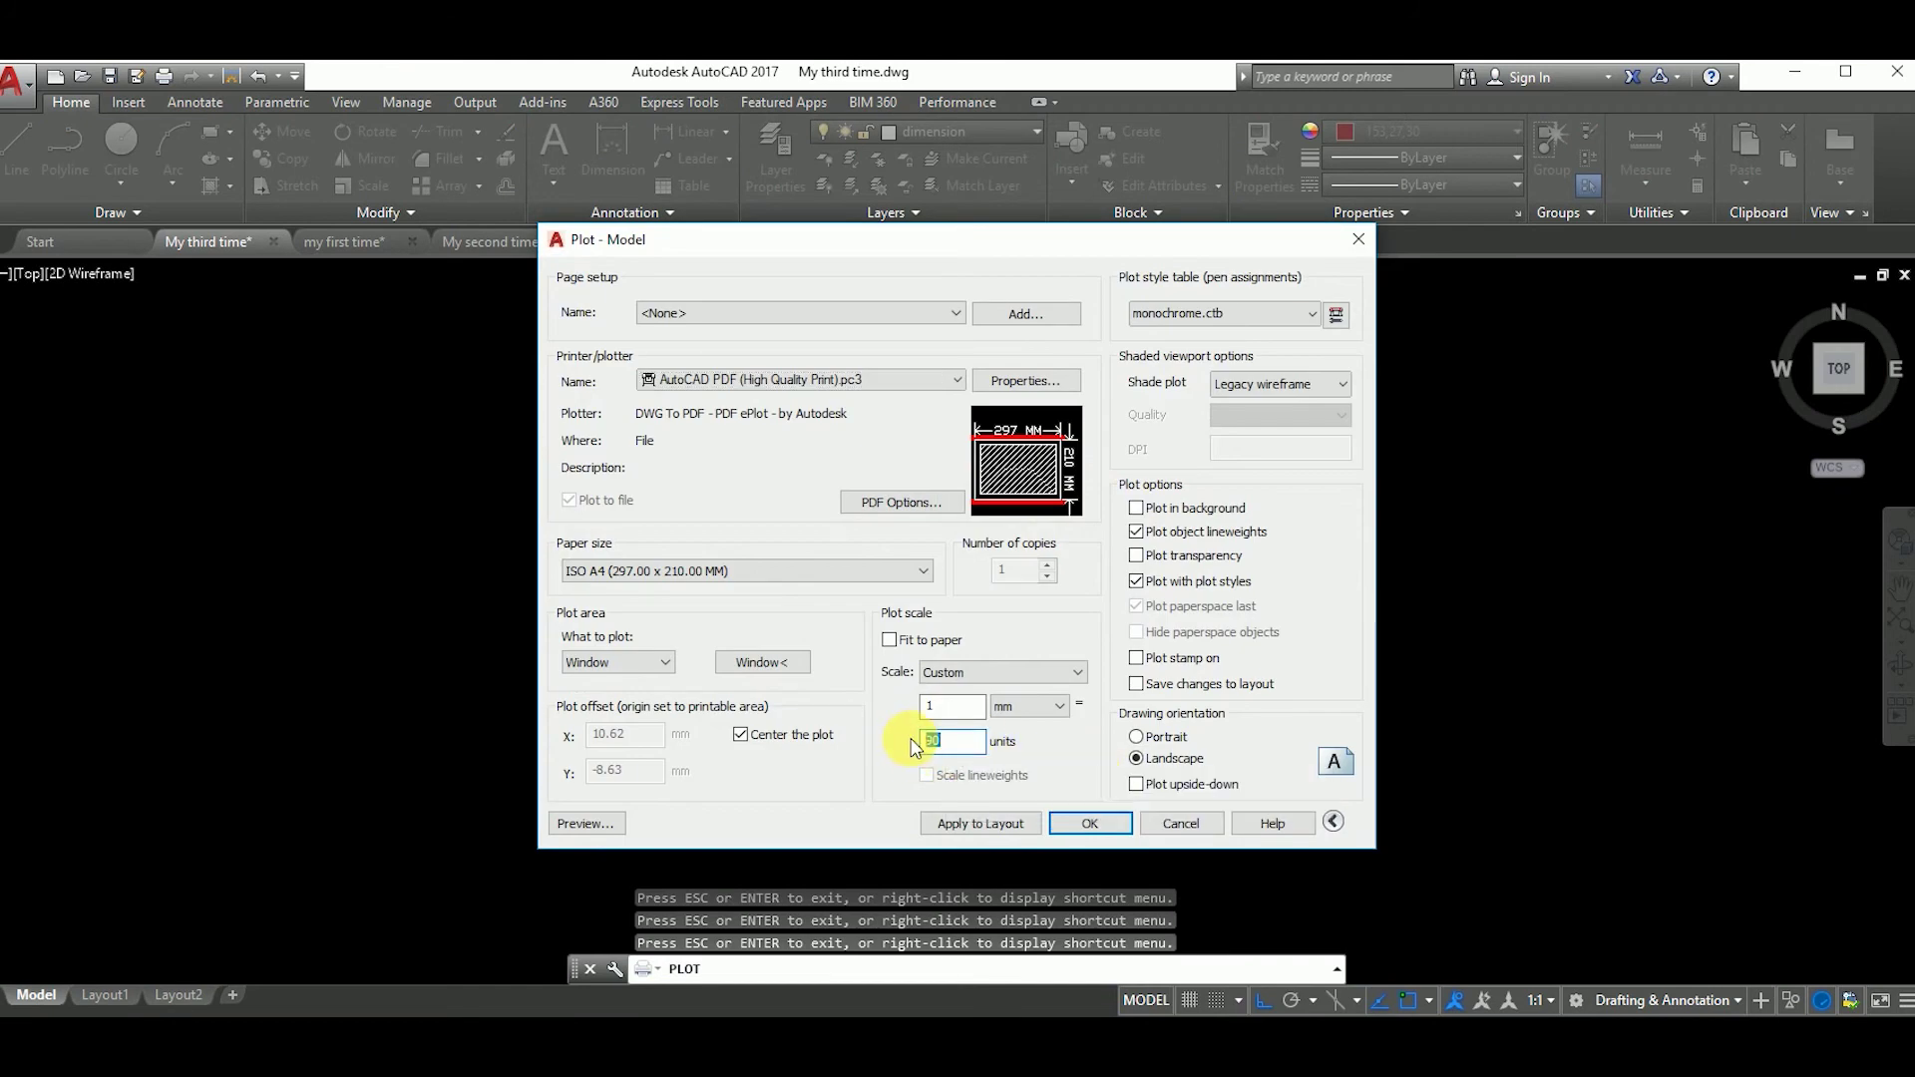
text(75)
click(587, 824)
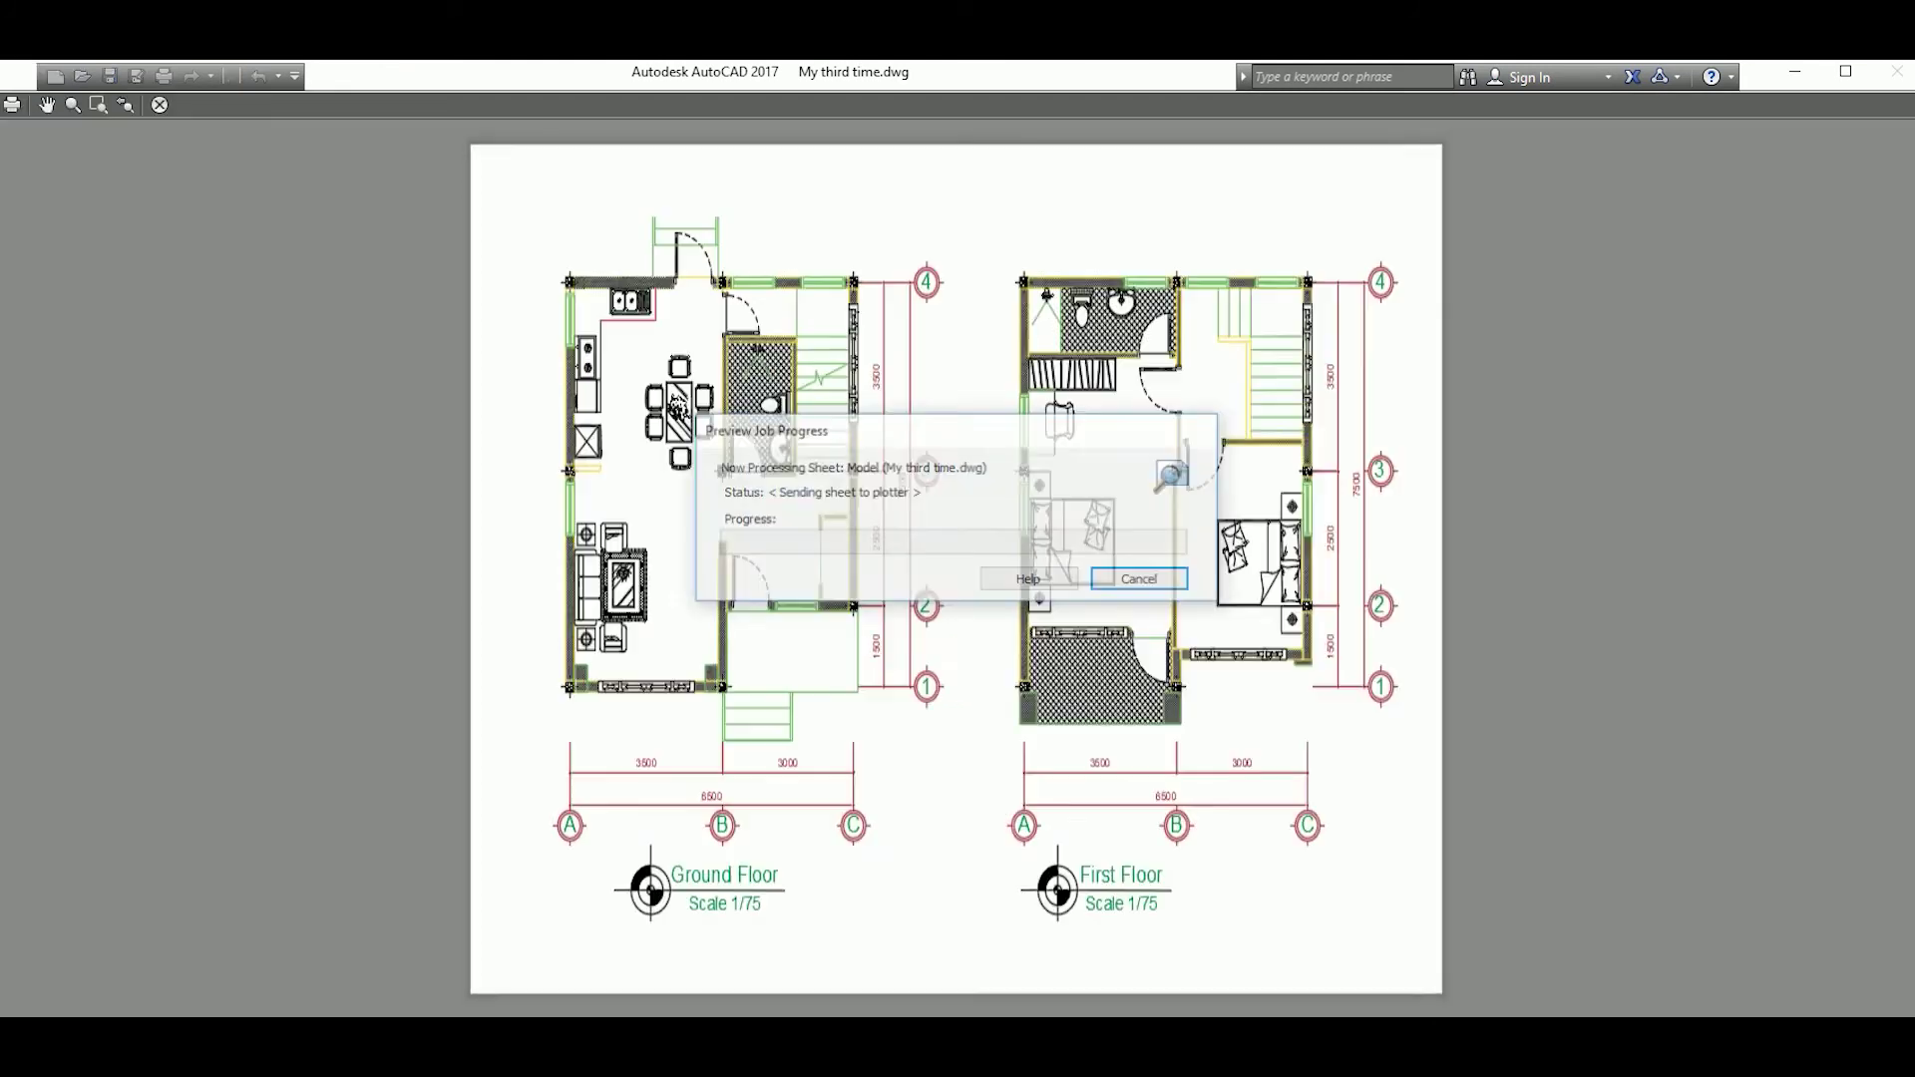
key(Escape)
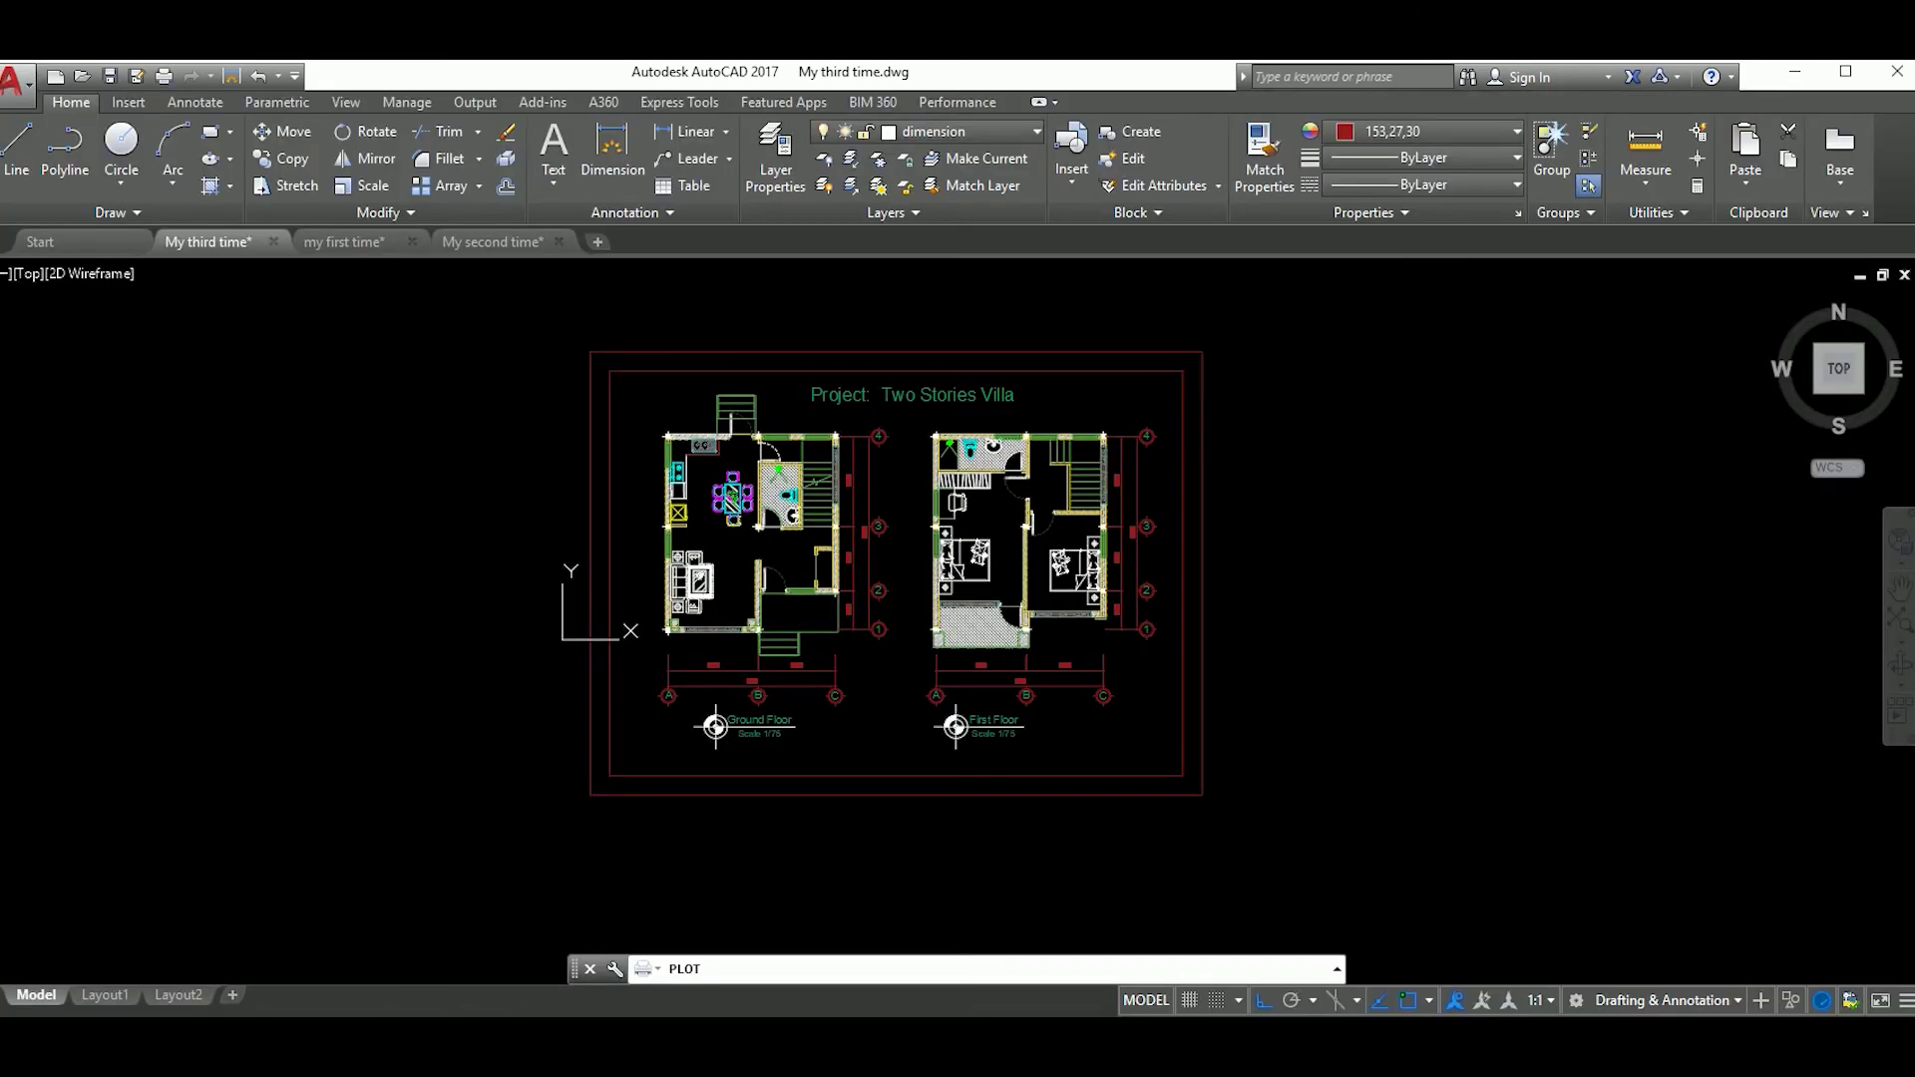
Step: Plot the previewed sheet as 'My third time-Model.pdf' saved to the Desktop
click(599, 822)
right_click(922, 571)
click(973, 611)
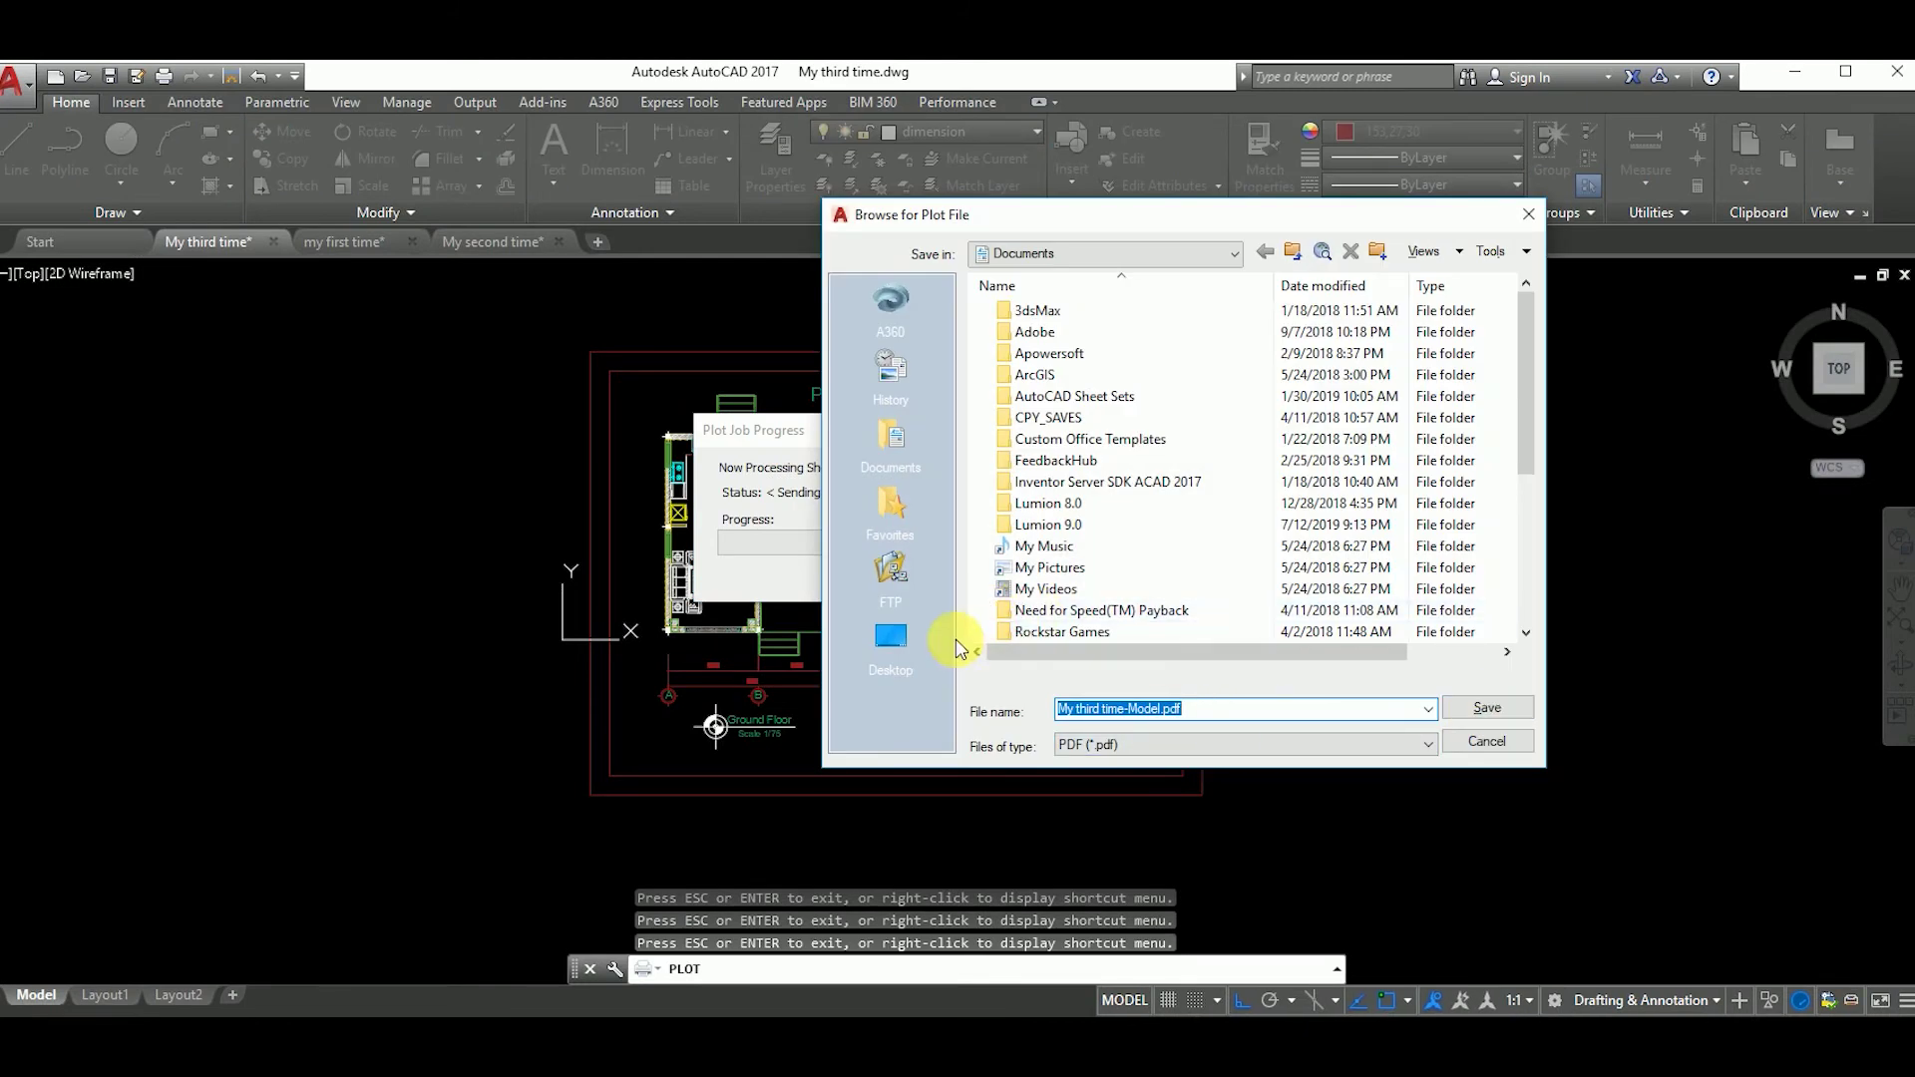
scroll(1102, 503, down, 2)
scroll(1132, 539, down, 2)
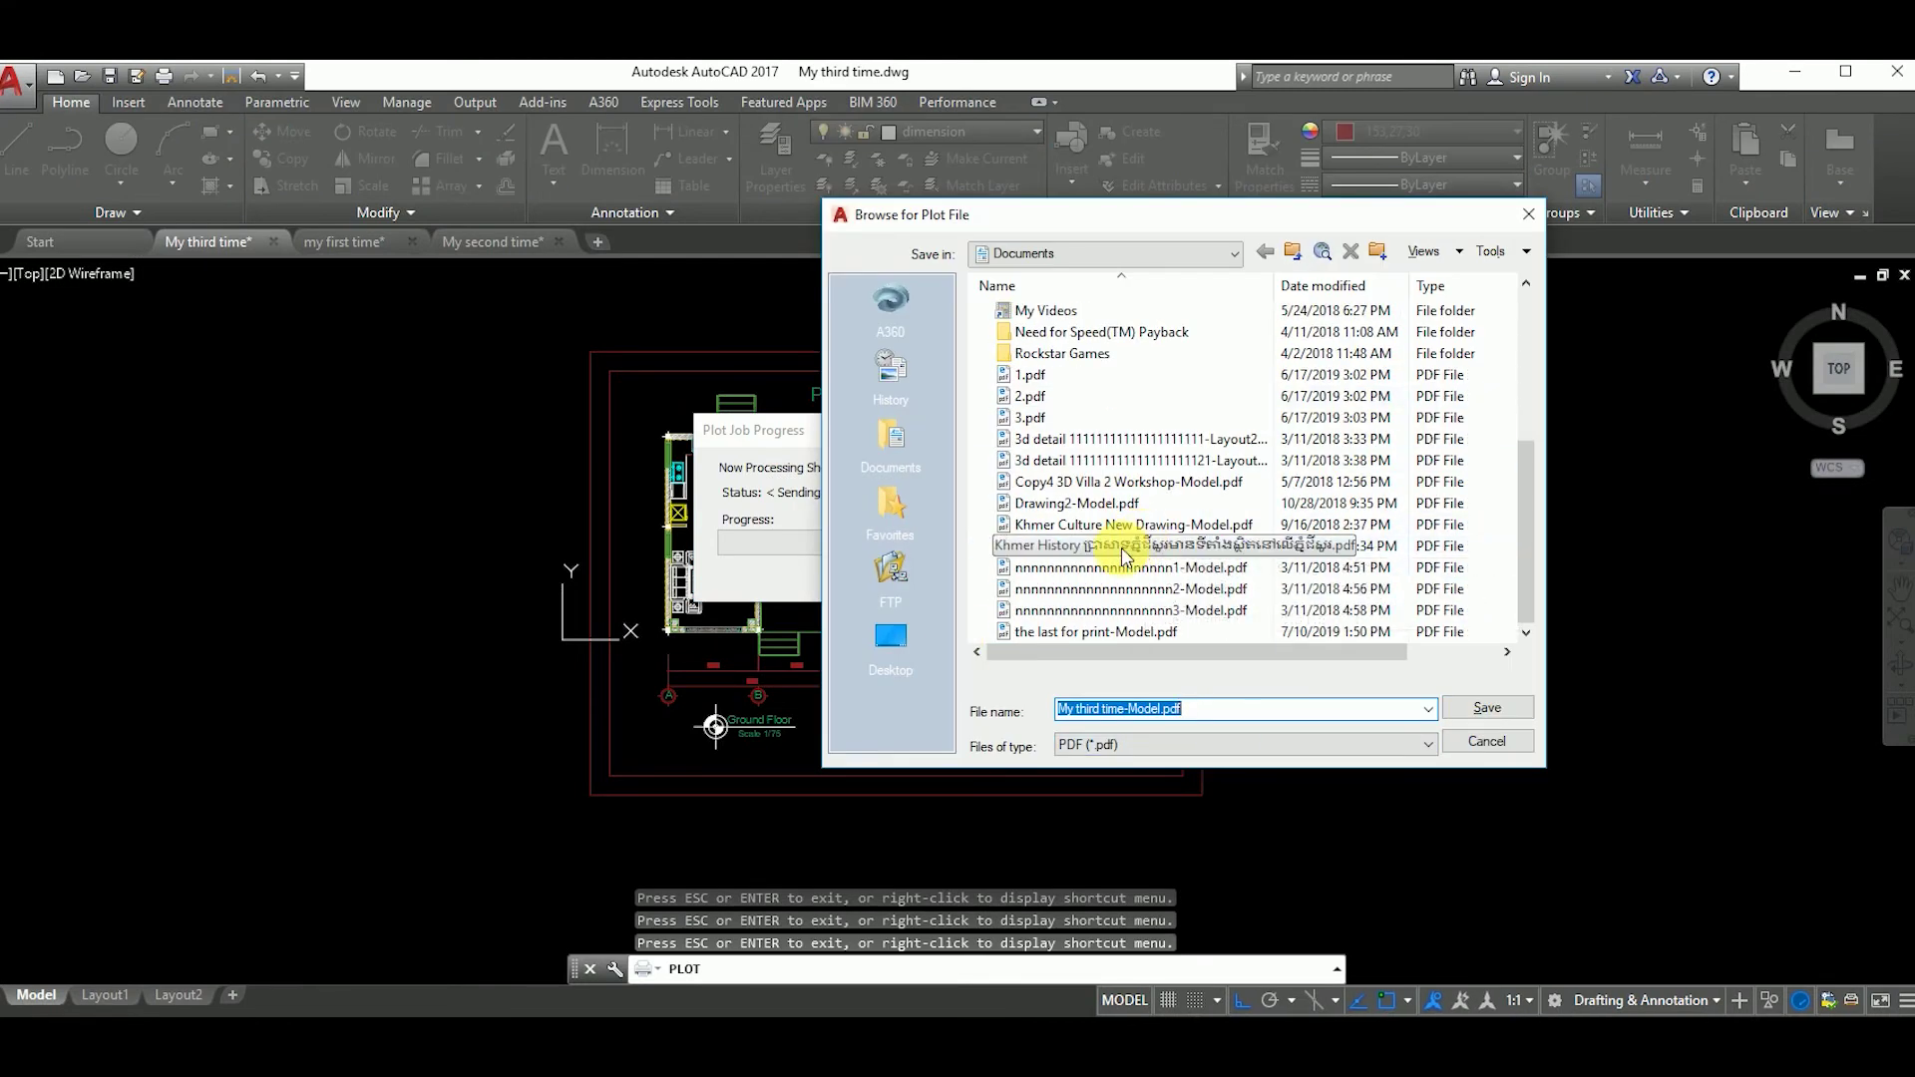
click(891, 643)
double_click(1047, 356)
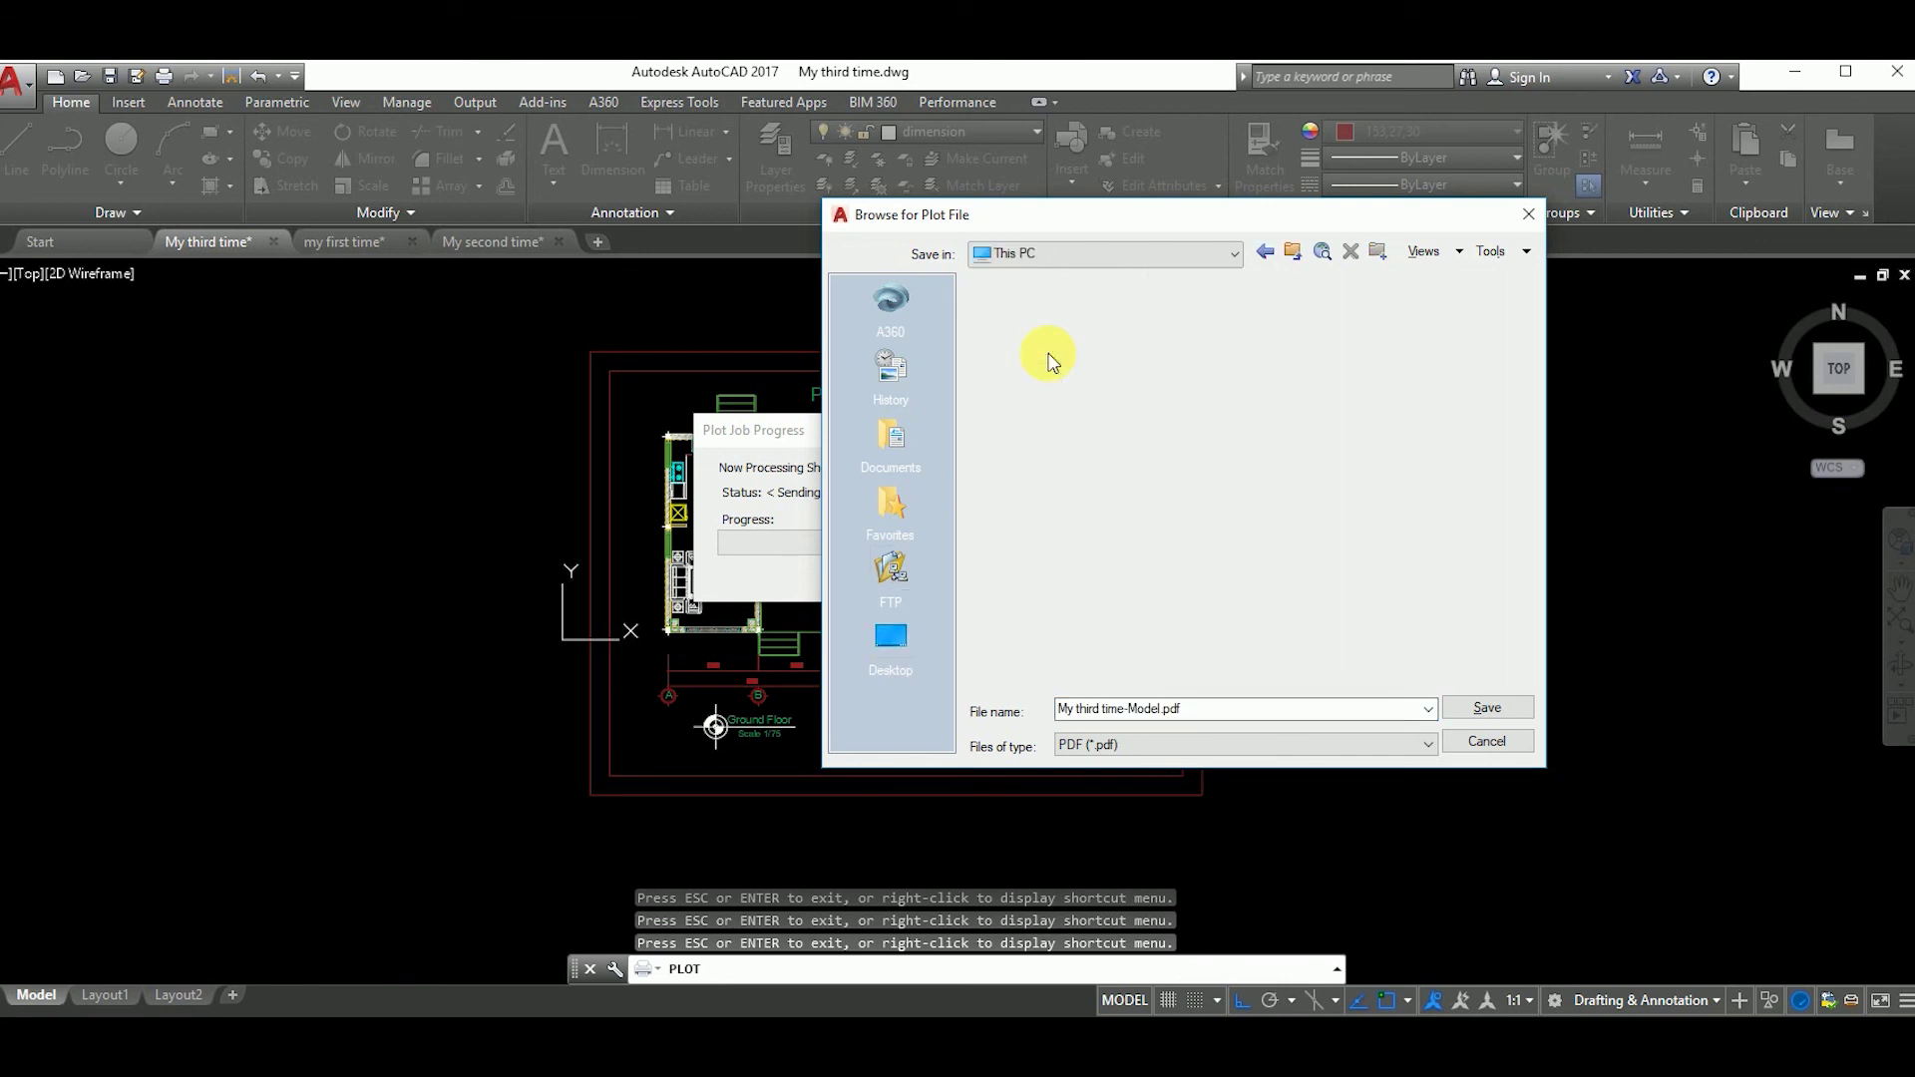
double_click(1038, 357)
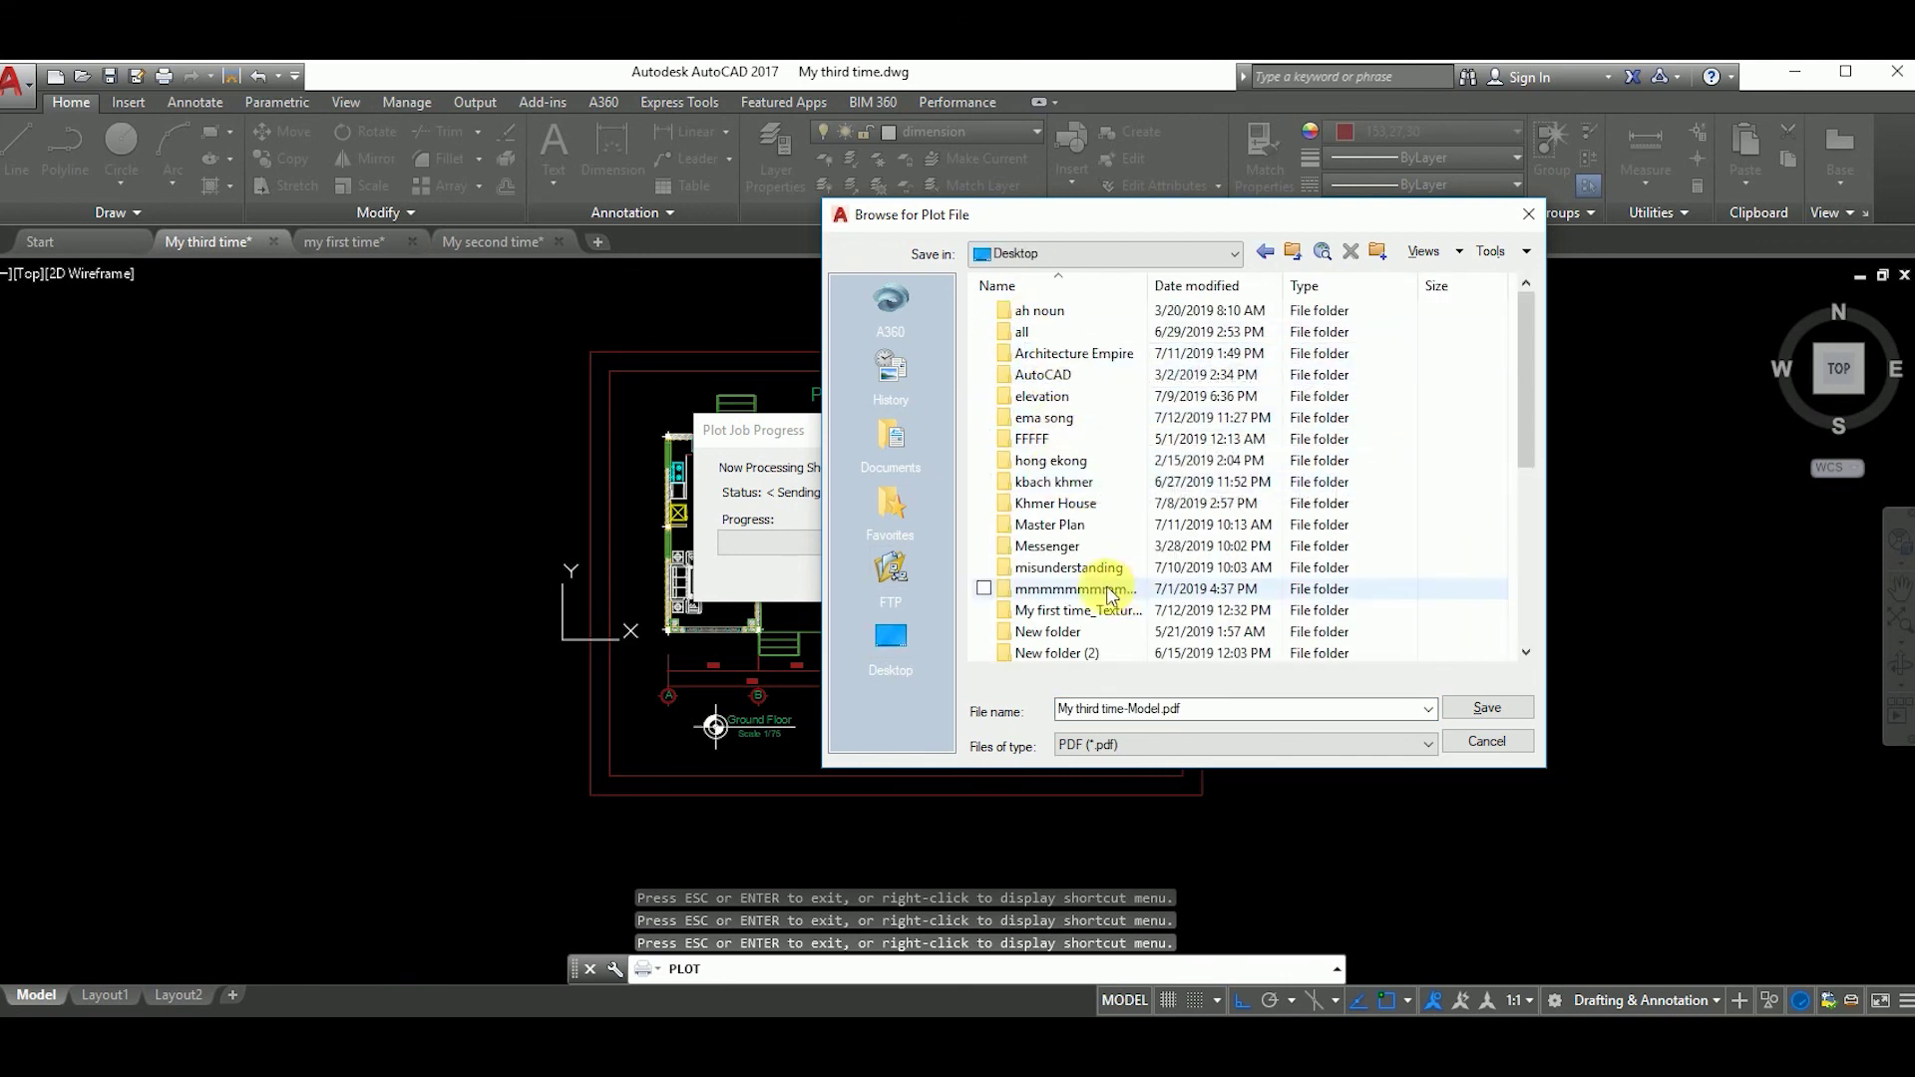
scroll(1207, 558, down, 5)
scroll(1217, 569, down, 1)
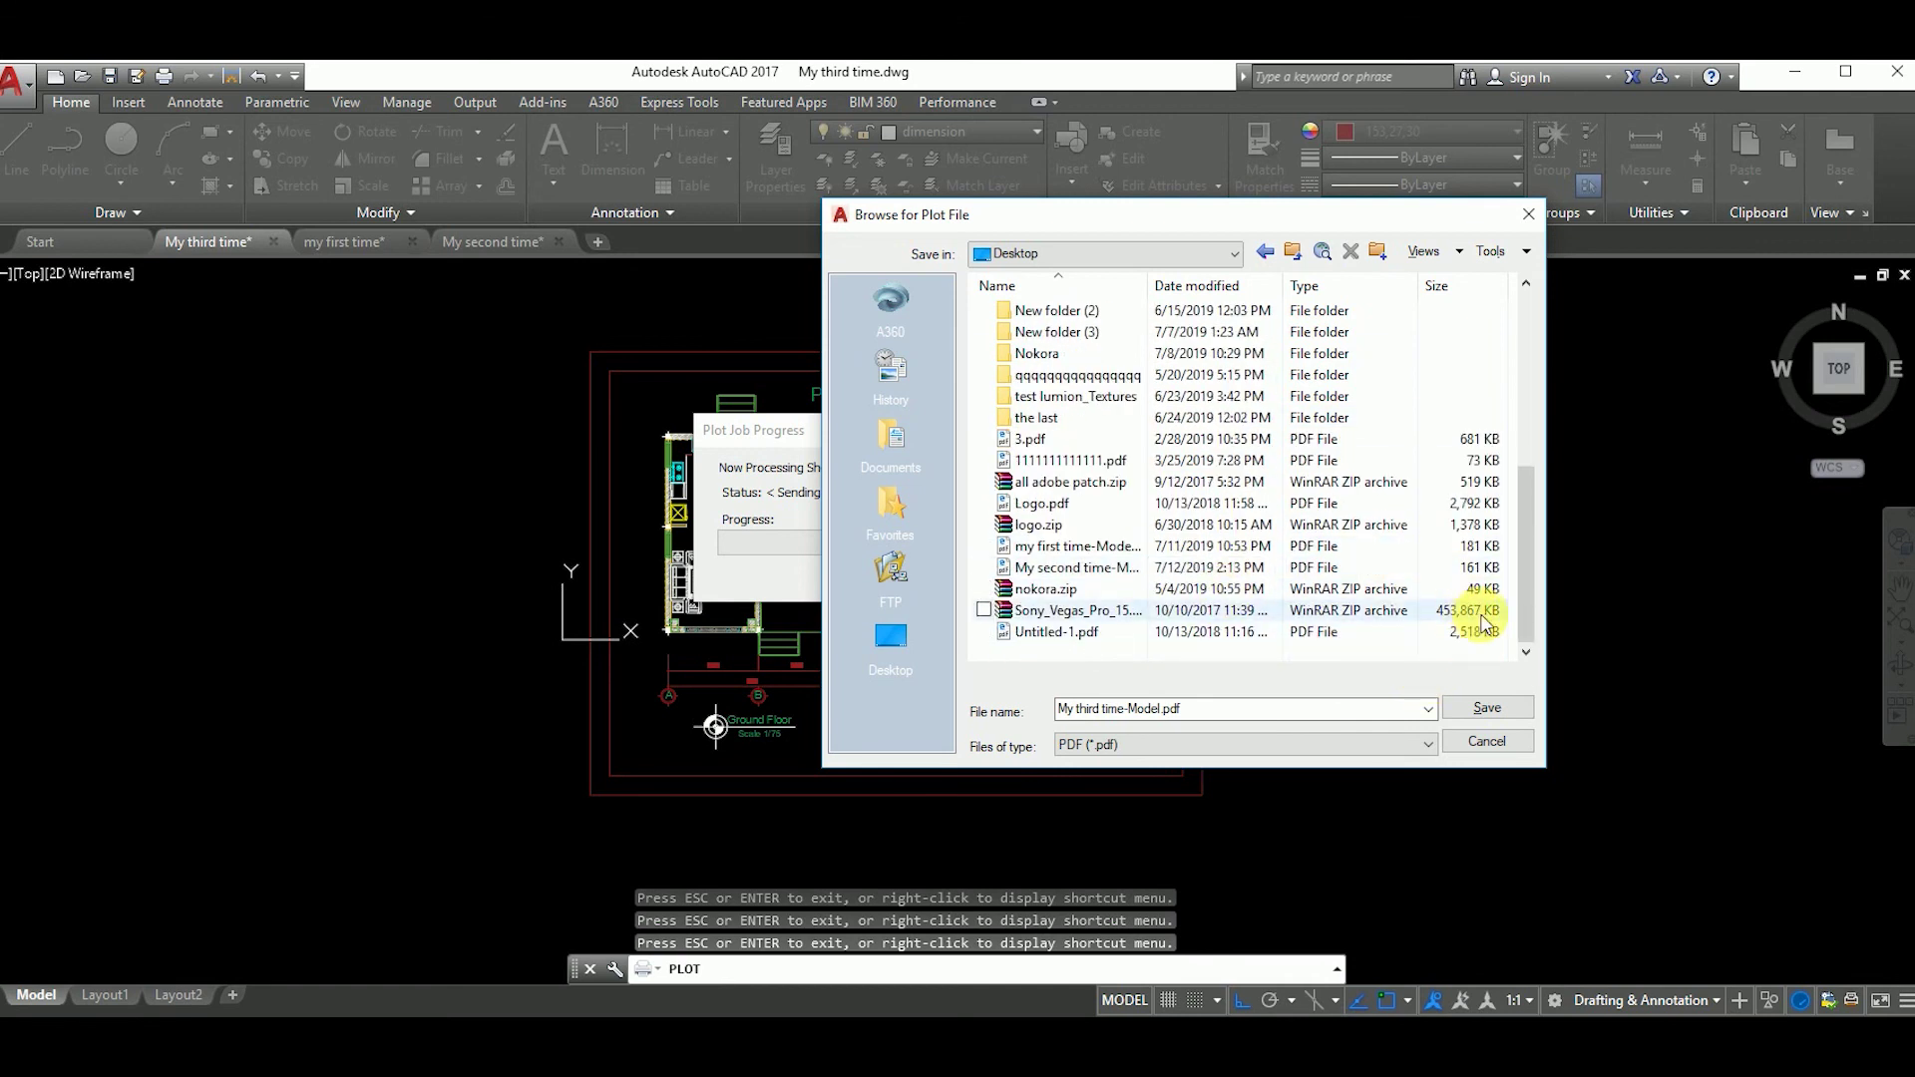
click(1488, 706)
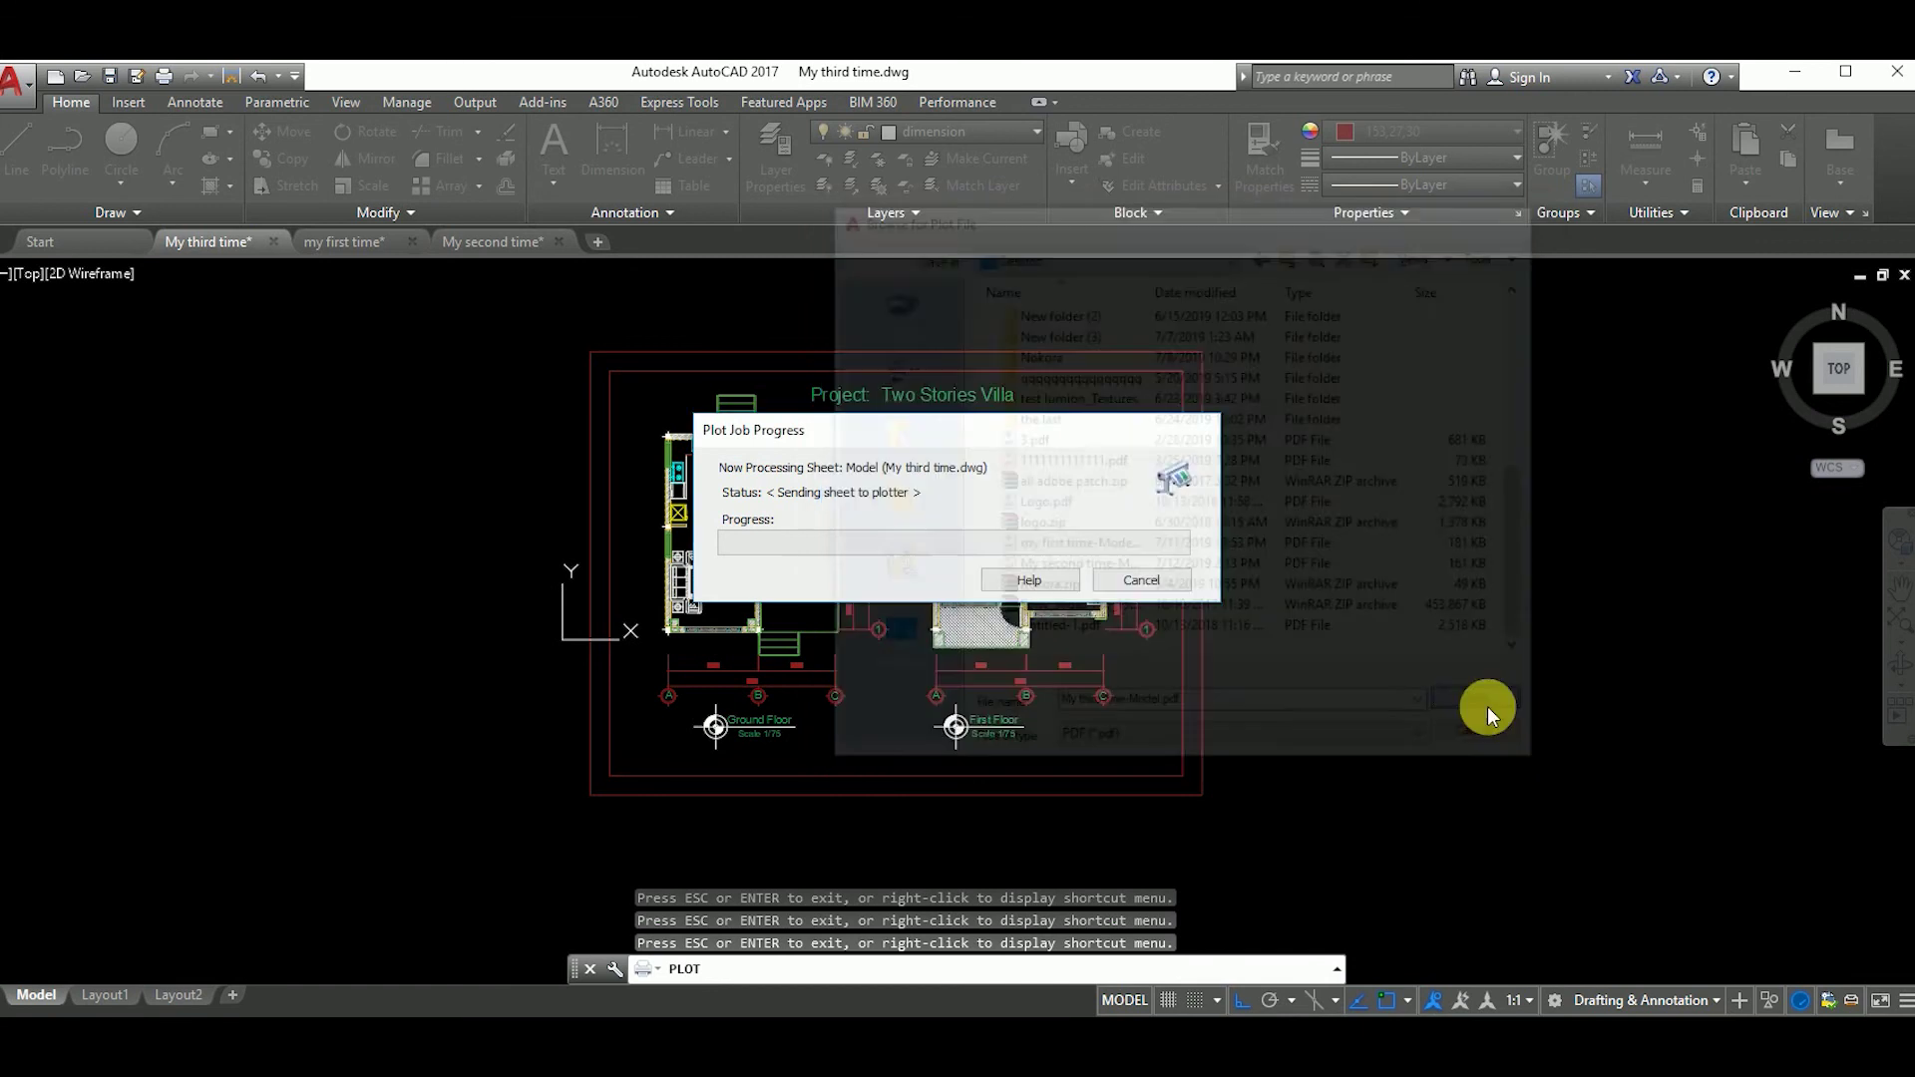